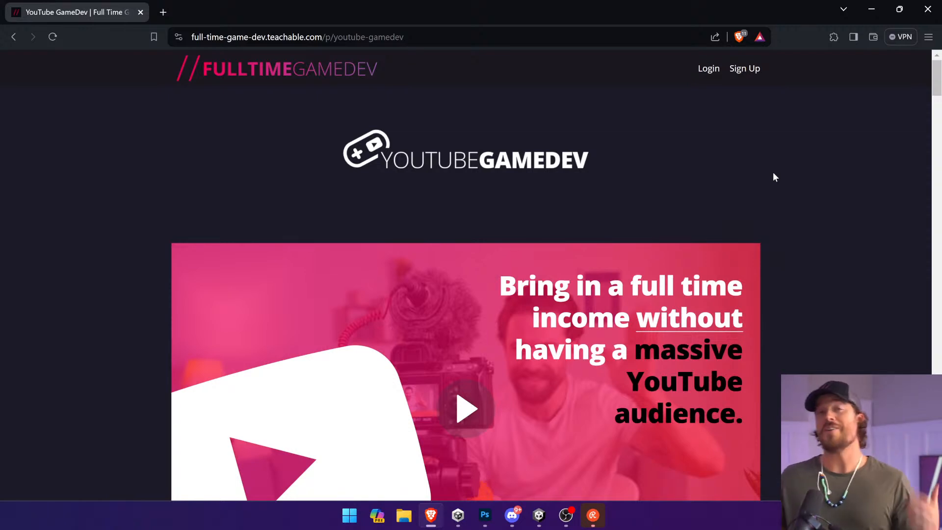
Step: Look through the YouTube GameDev course page down to its overview of course topics
scroll(774, 177, down, 8)
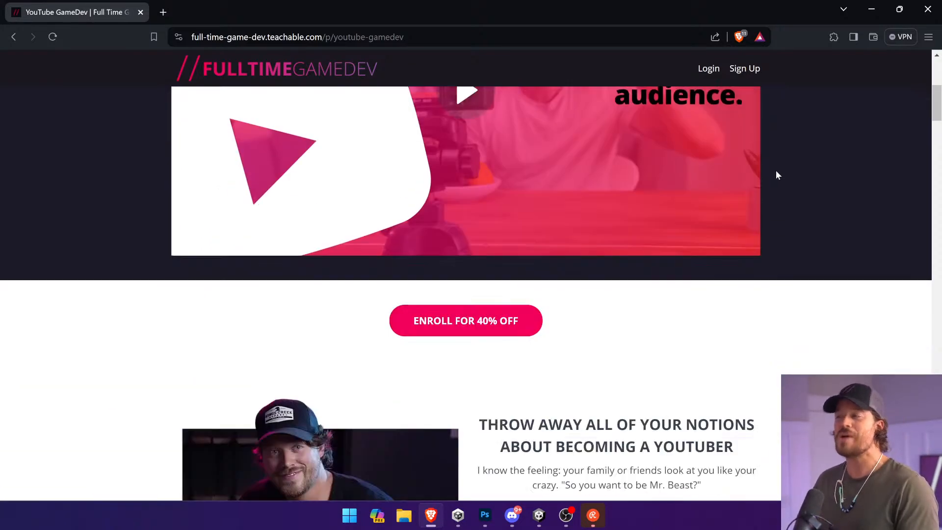
scroll(776, 175, down, 1)
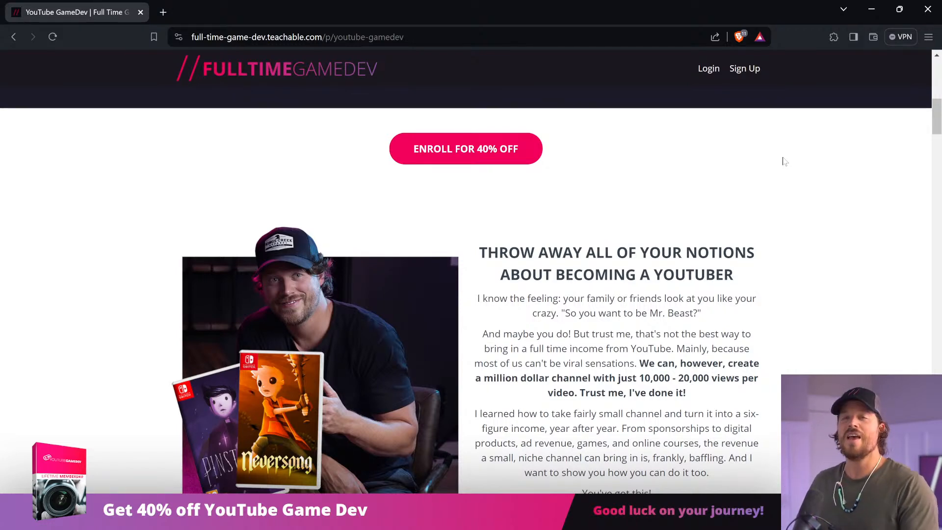
scroll(785, 160, down, 15)
scroll(791, 154, down, 15)
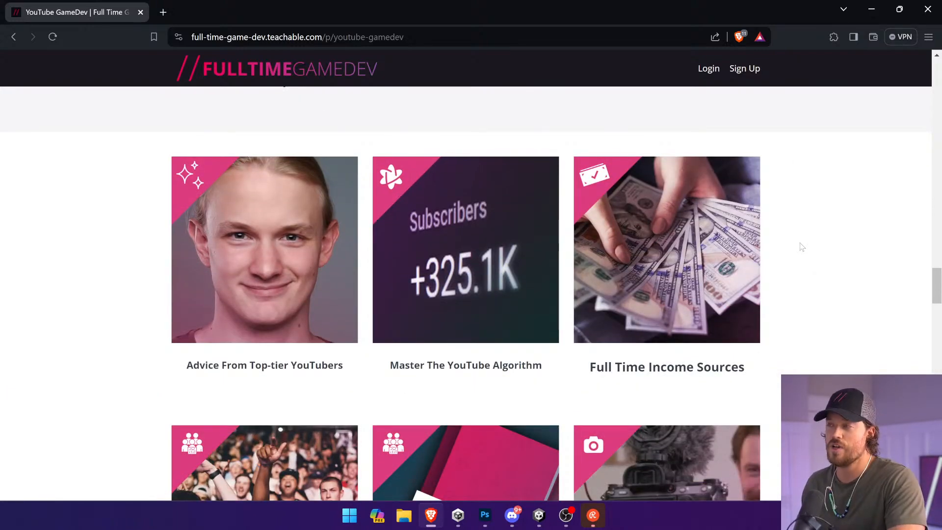
scroll(801, 245, down, 1)
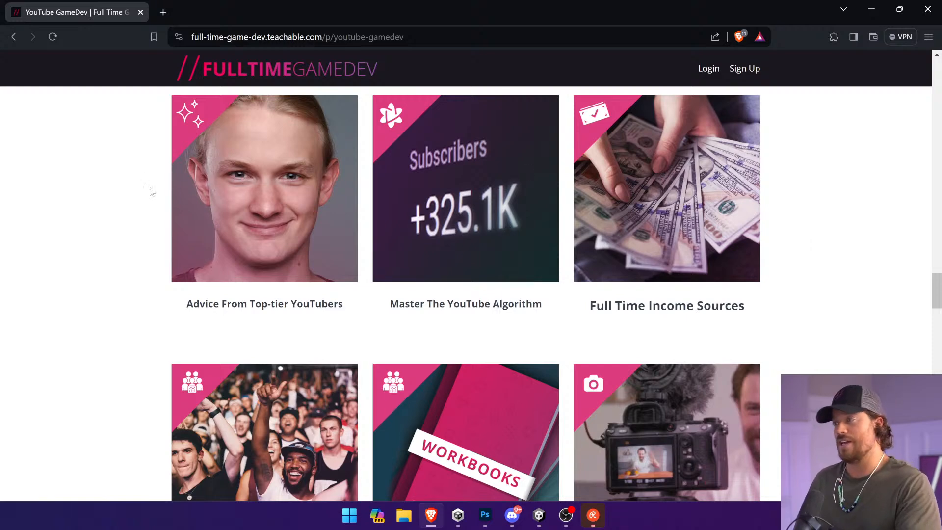
scroll(150, 190, down, 8)
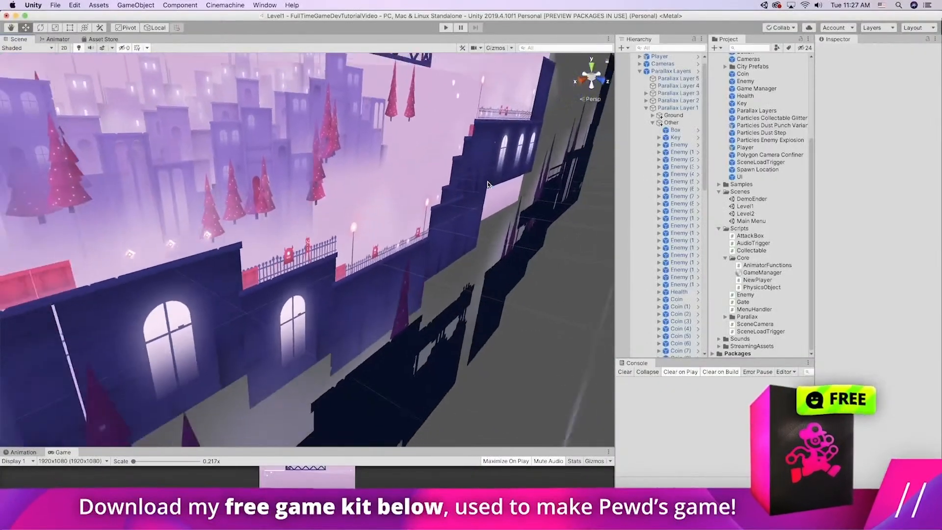
drag(487, 184, 441, 191)
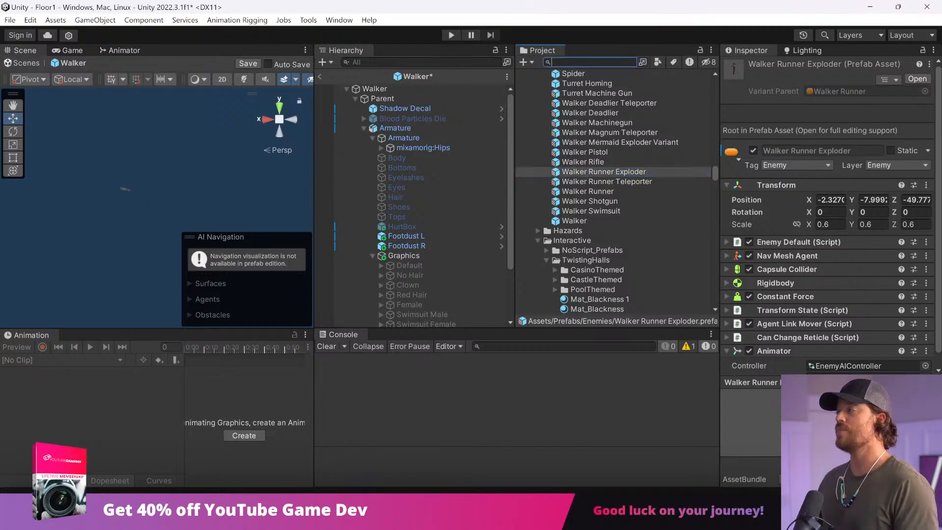
Step: Search the project assets for "menu" and locate the Menu scene among the results
text(menum)
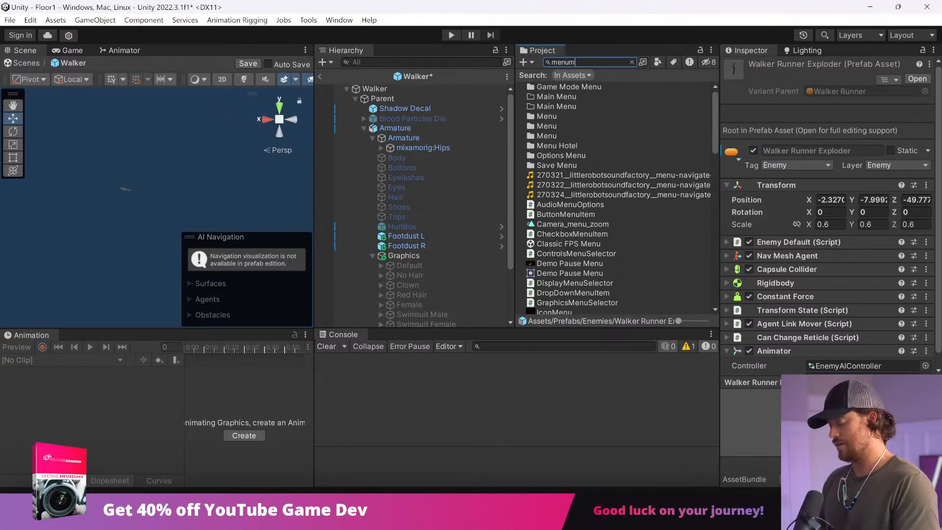
text(rnu)
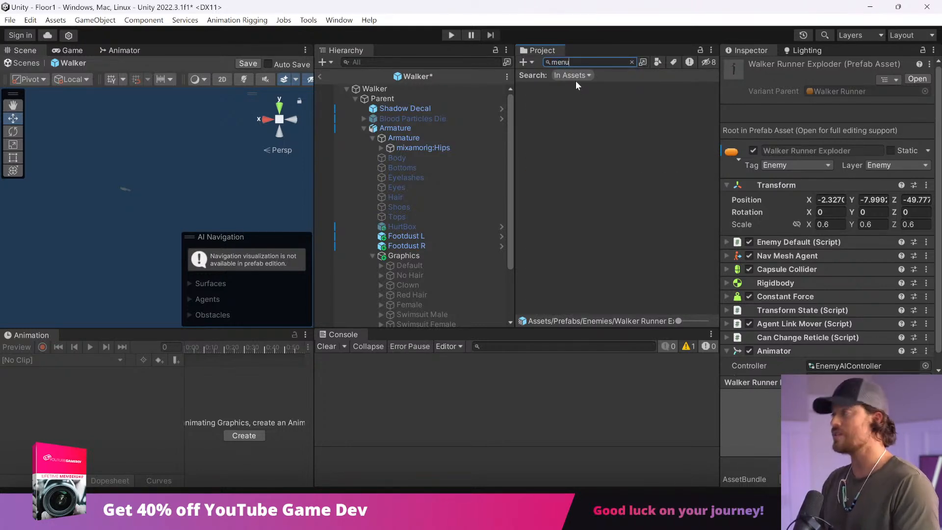
text(menu)
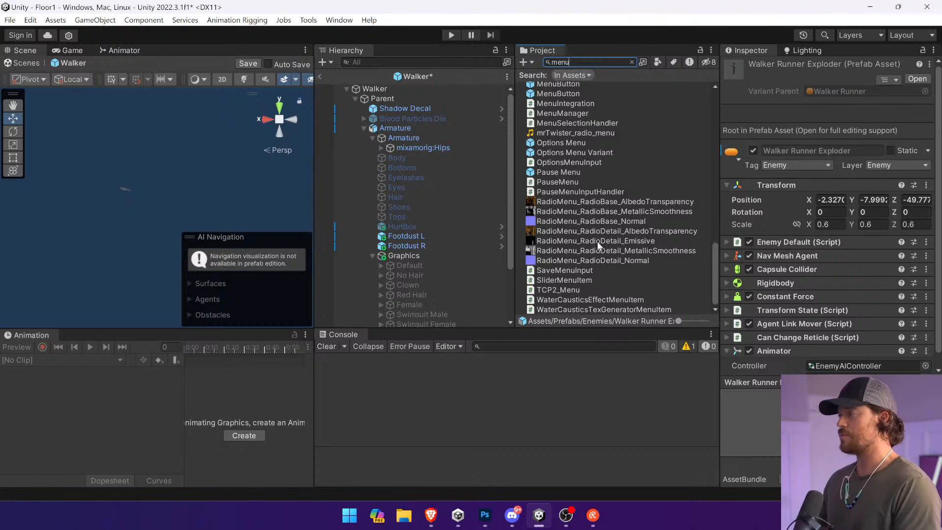
scroll(576, 201, up, 10)
scroll(575, 201, up, 2)
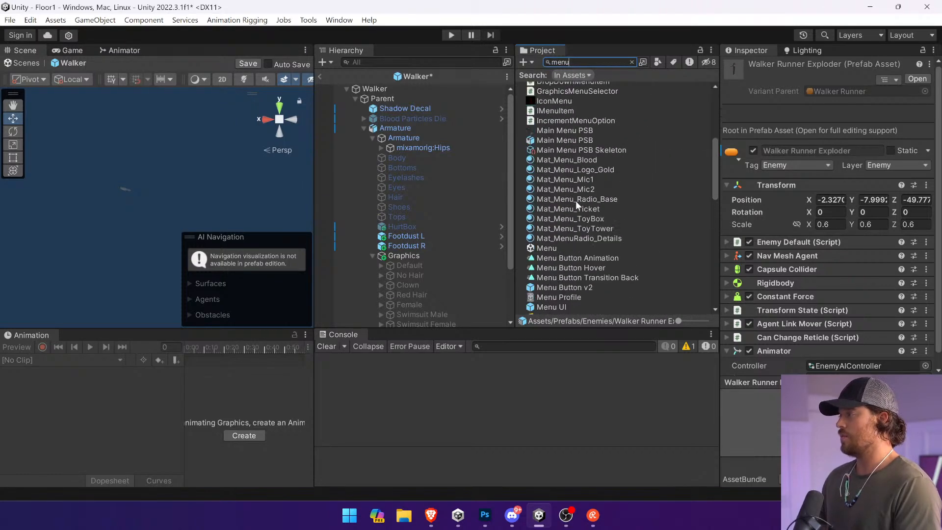
Step: Open the Menu scene without saving the Floor1 scene, and discard the modified Walker prefab changes
double_click(569, 247)
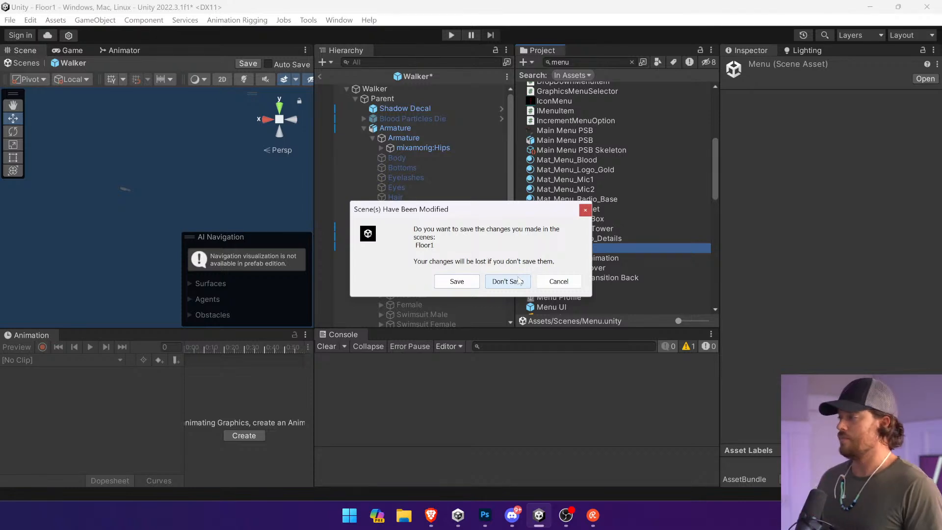
click(515, 286)
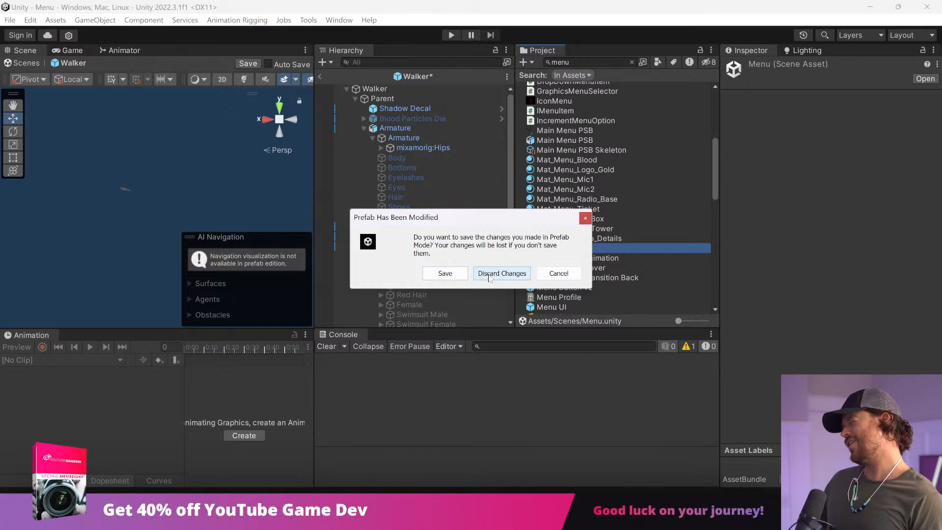
click(489, 274)
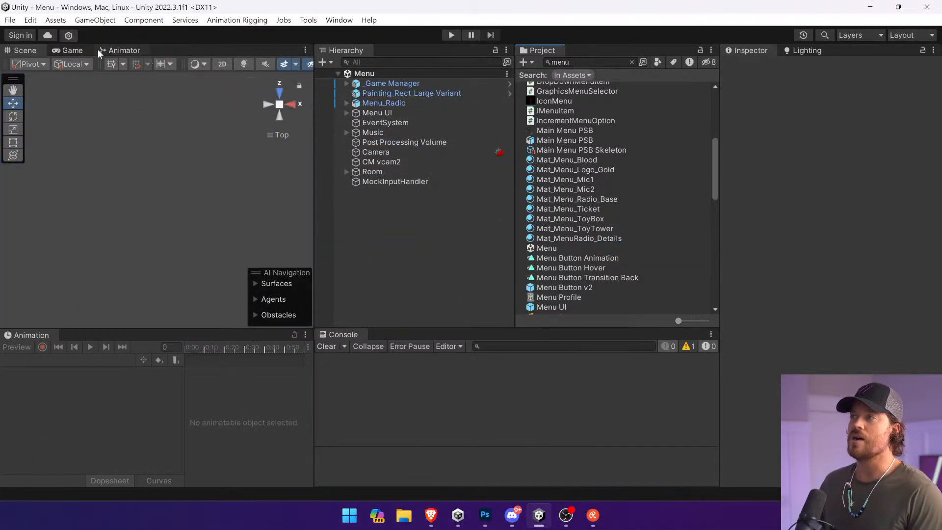
Step: Show the menu in a widened Game view in play mode and hide the statistics overlay
key(ctrl+2)
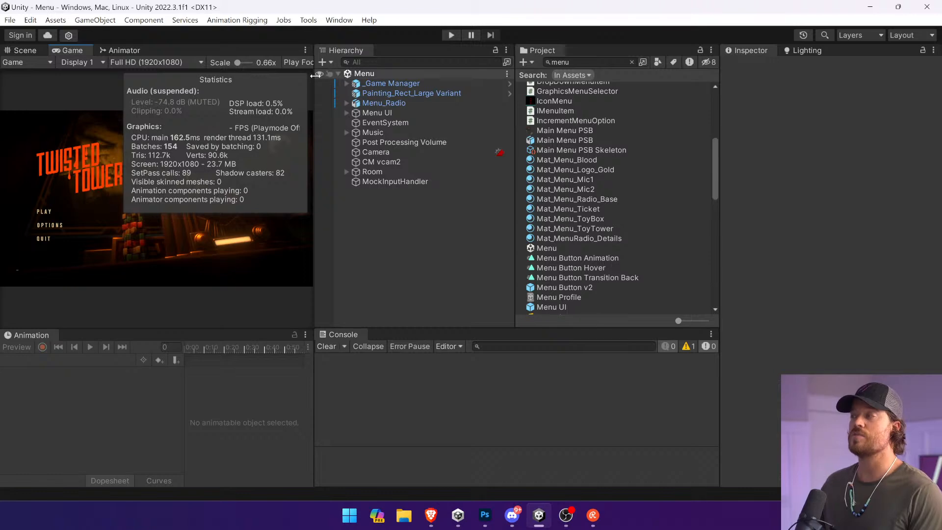
drag(313, 75, 528, 75)
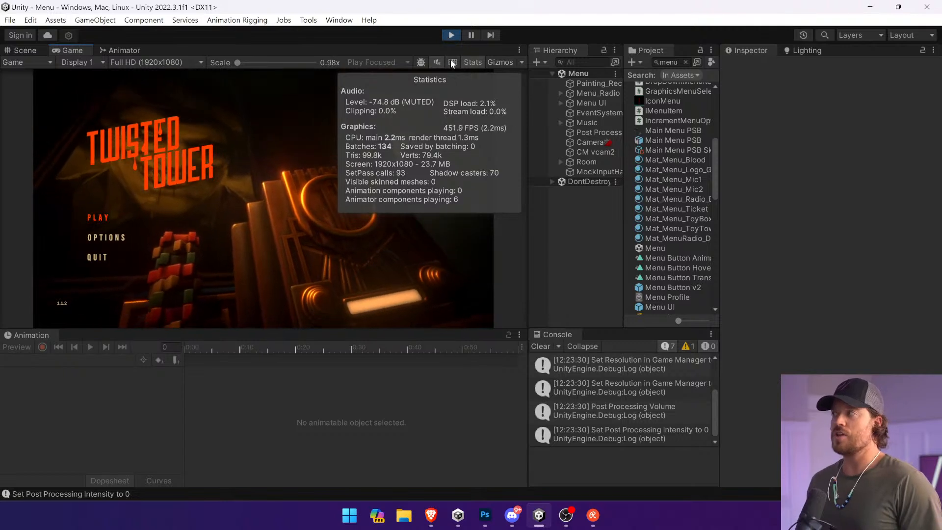
click(472, 62)
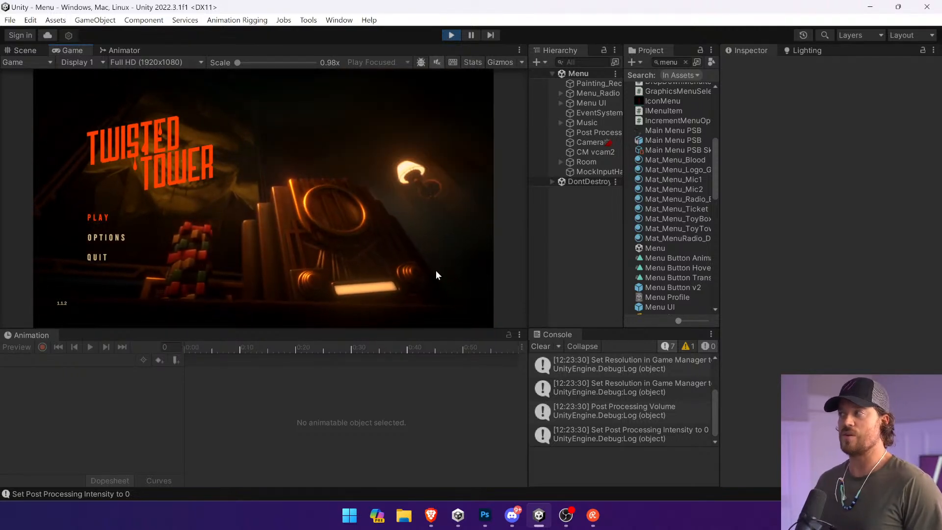
Step: Enlarge the running Game view, set its scale to 1.2x, and clear the console
drag(456, 329, 456, 396)
click(540, 346)
drag(528, 319, 695, 314)
drag(237, 63, 243, 60)
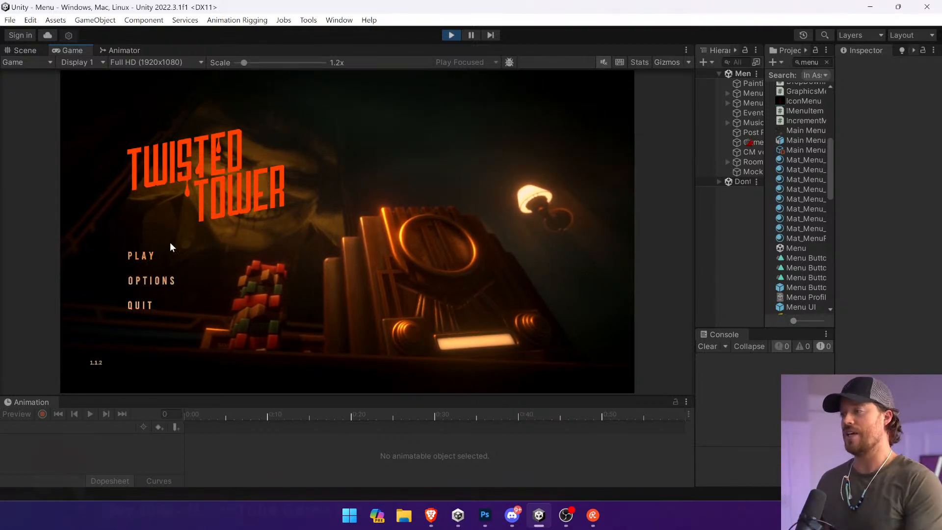
Step: Review the running game's options pages, including Display, Keybinds and Controls, and return to the main menu
click(164, 280)
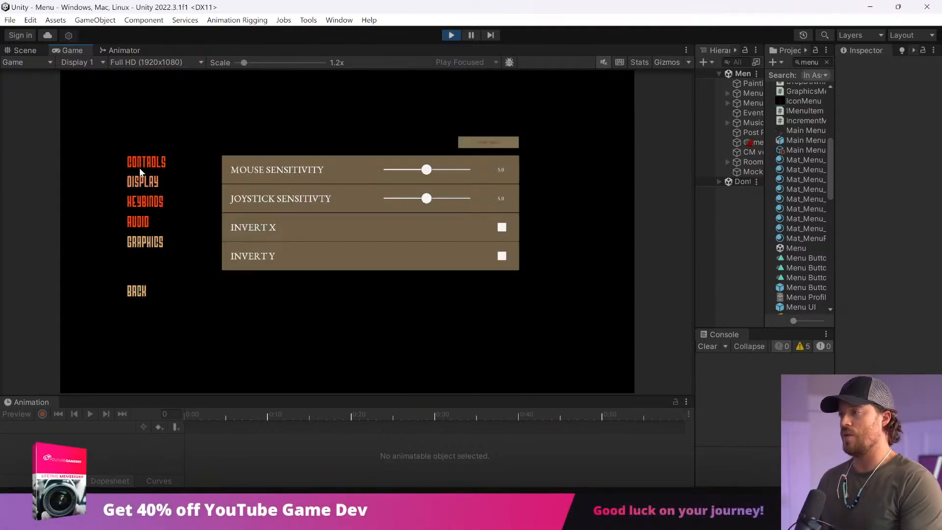
click(143, 292)
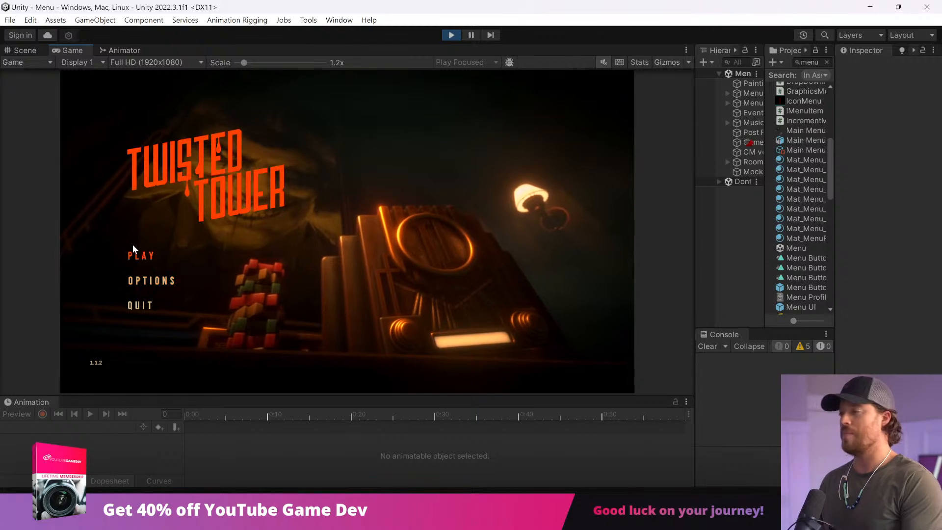
click(147, 281)
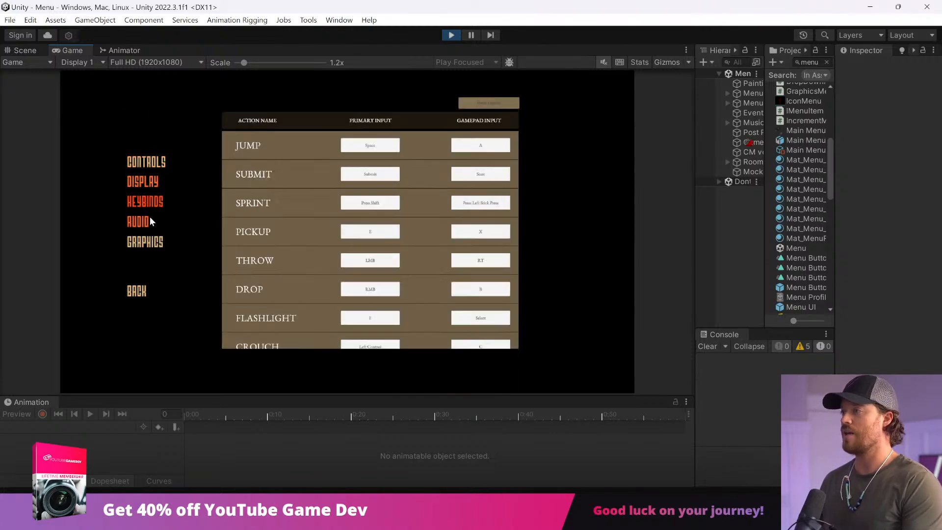
mouse_move(147, 180)
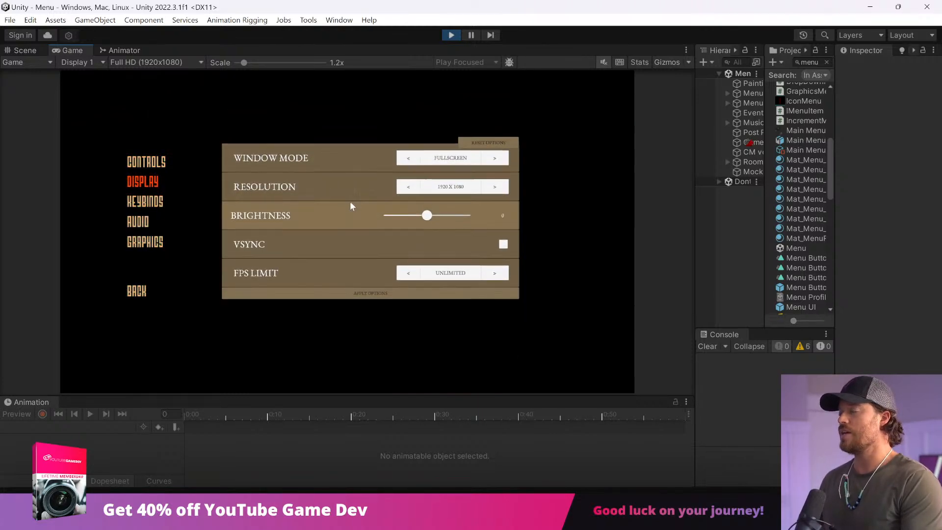
click(132, 162)
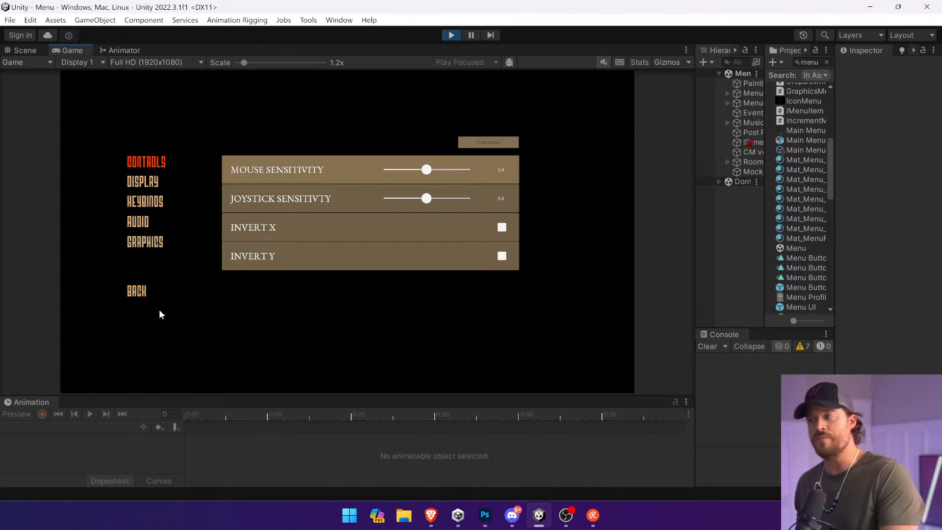
click(154, 294)
Step: Start a game in save slot 1 to view the game mode choices, and stop play mode
click(154, 256)
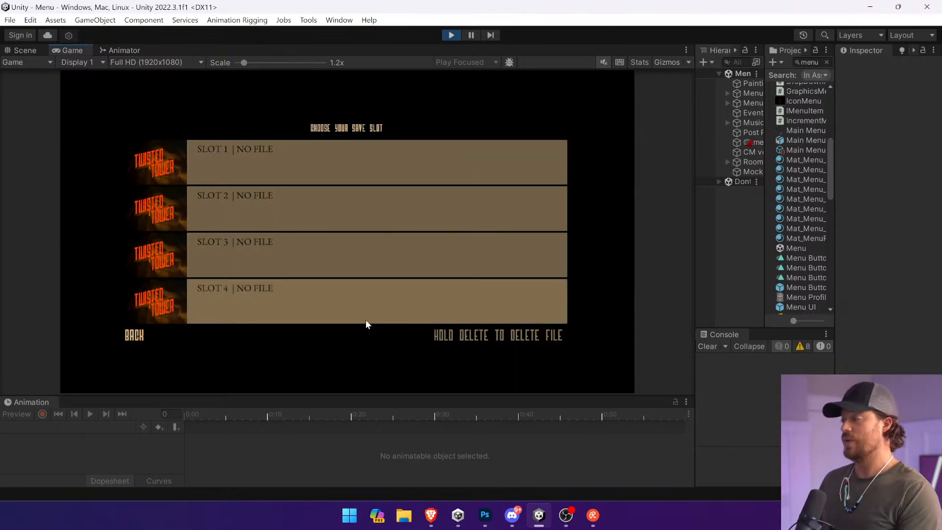
click(317, 160)
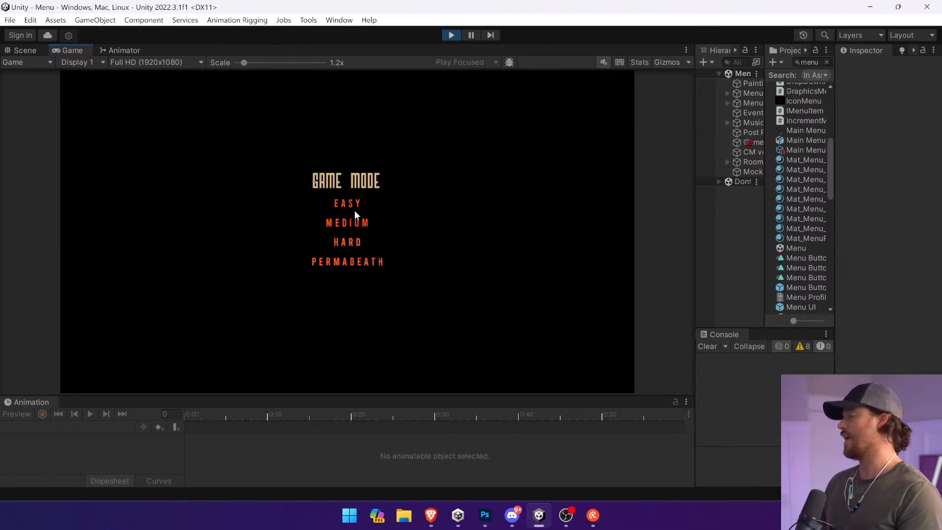
click(455, 35)
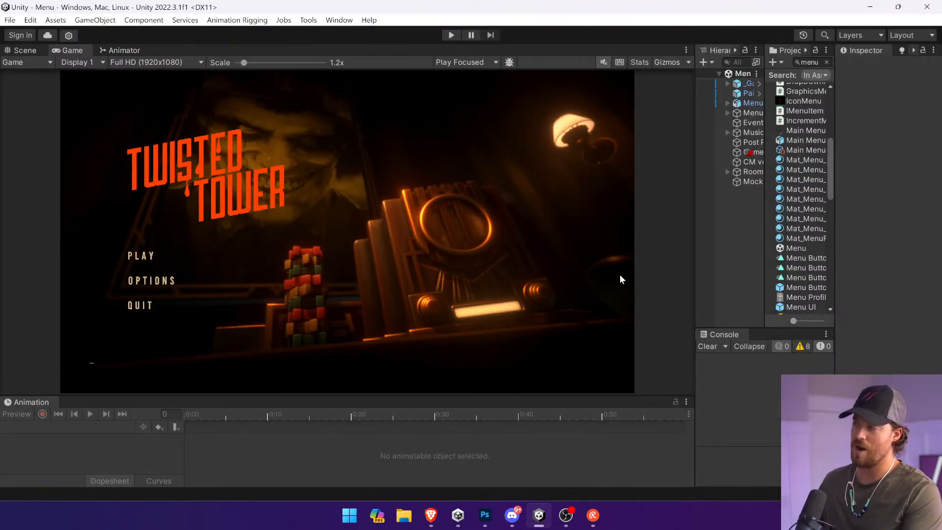
Step: Switch to the Menu Concept.psd mockup in Photoshop and merge the character layers from blood-png-1 down to Layer 6
click(485, 515)
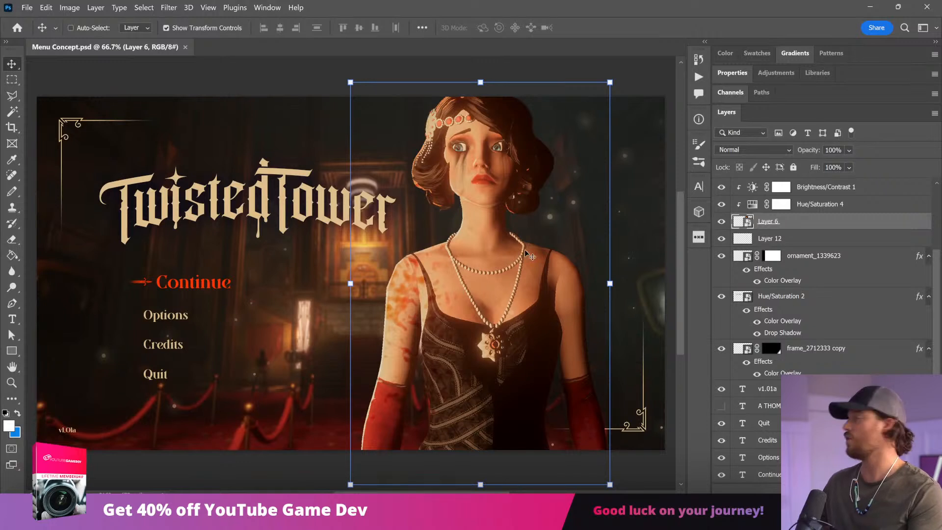
ctrl+click(344, 63)
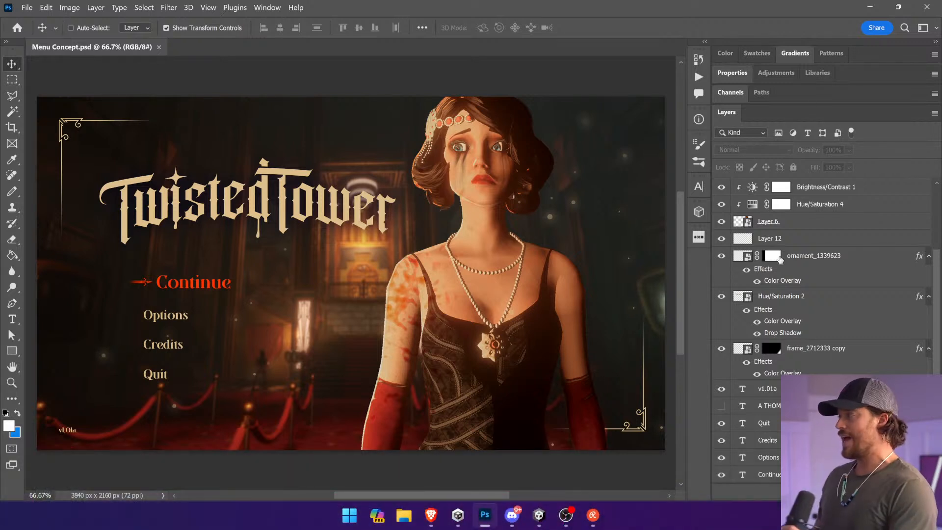
scroll(790, 255, up, 3)
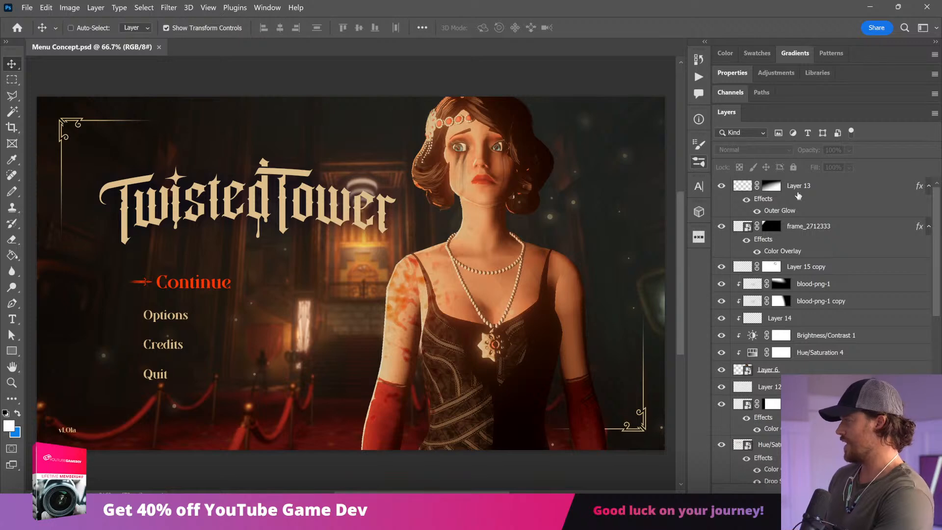
click(825, 287)
shift+click(787, 371)
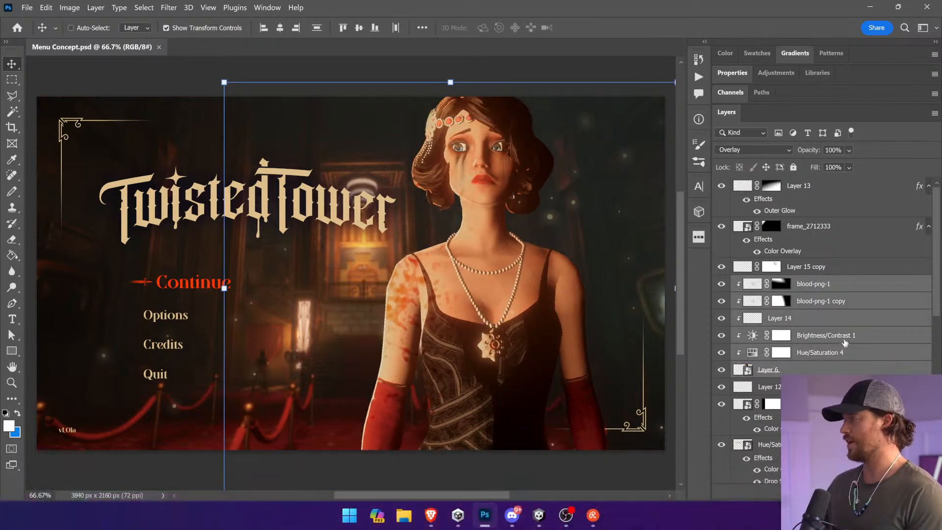
right_click(810, 174)
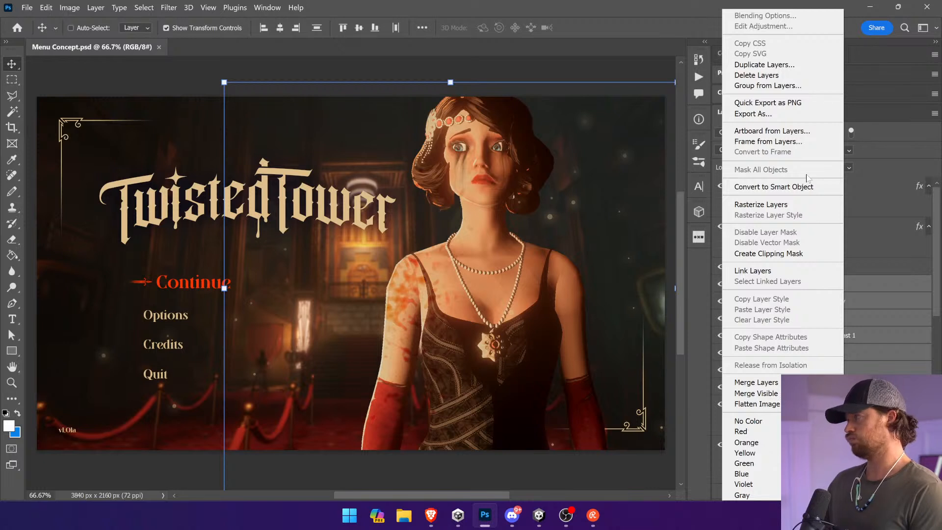
click(758, 382)
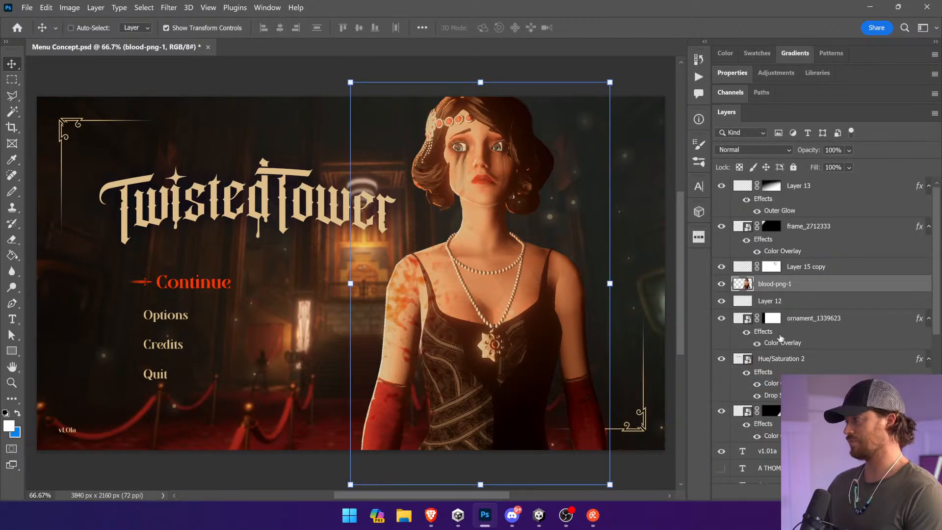
Step: Merge Layer 15 copy with the blood-png-1 character layer, and delete Layer 12 beneath it
click(812, 269)
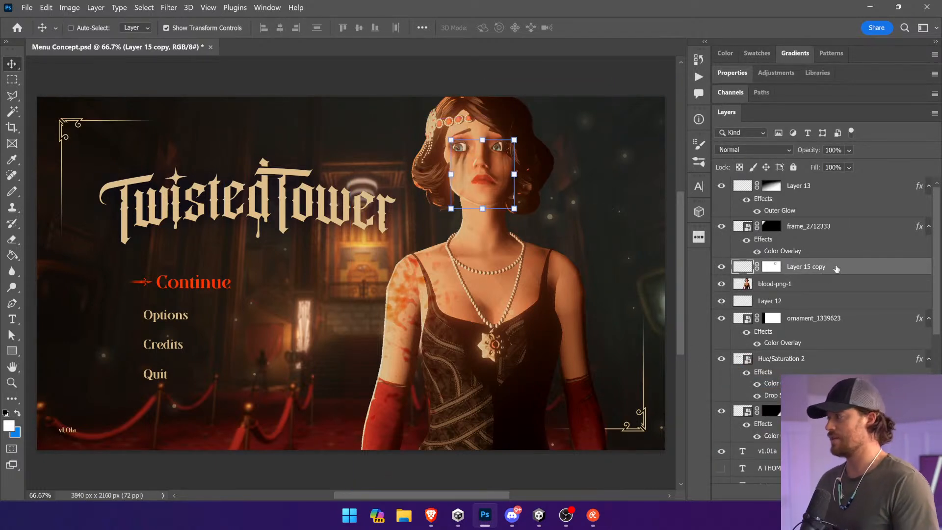
click(792, 229)
click(811, 269)
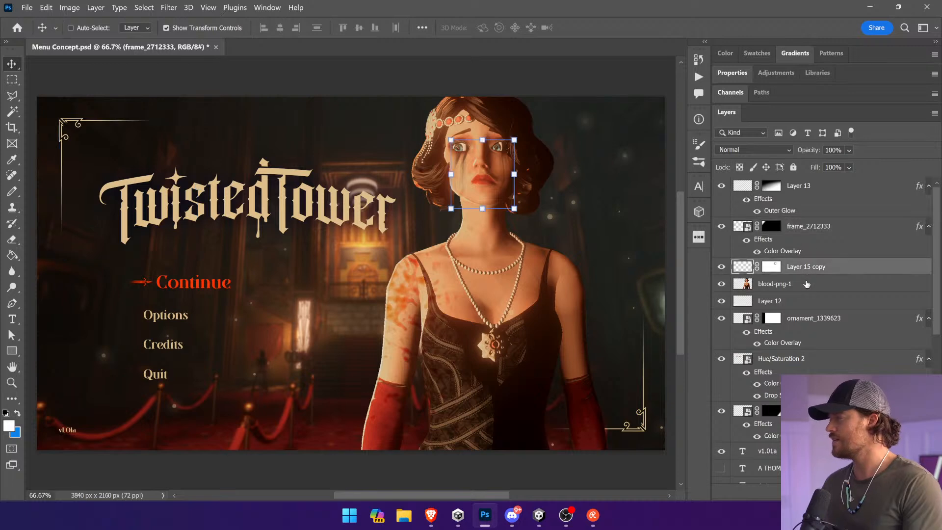
ctrl+click(807, 283)
right_click(807, 284)
click(809, 320)
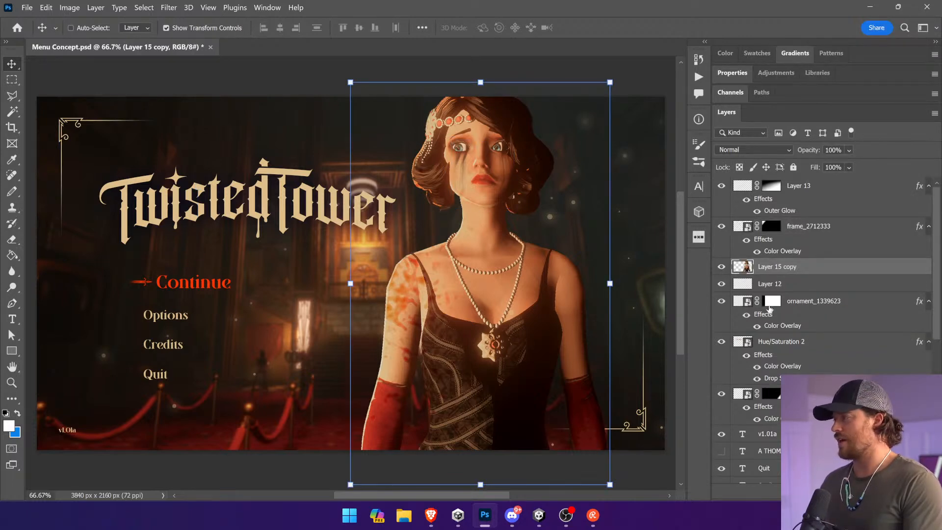
click(751, 284)
key(Delete)
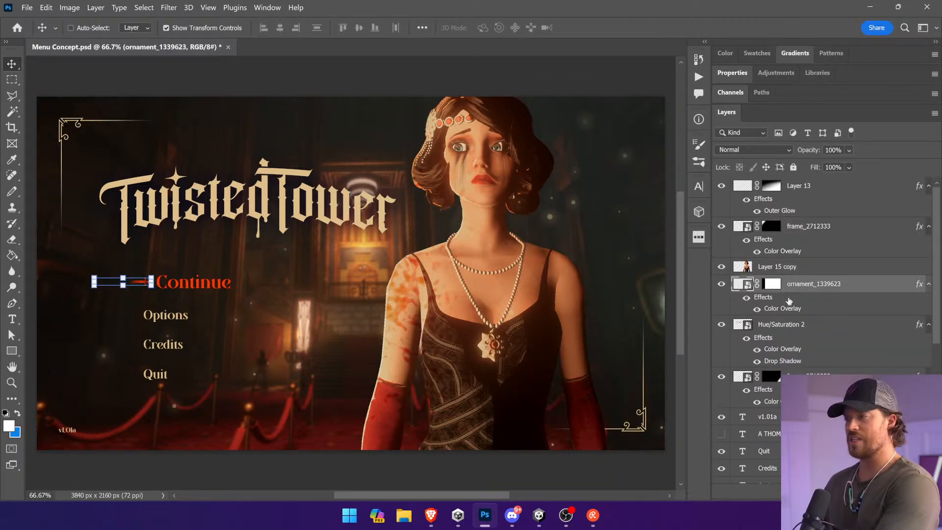
Step: Convert the ornament_1339623 layer beside Continue to a smart object and rename it Arrow
right_click(810, 288)
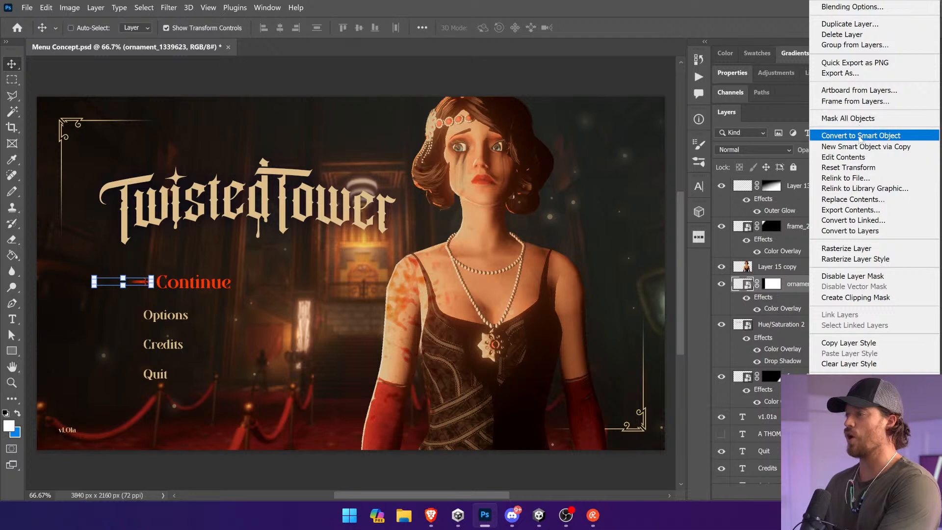
click(856, 135)
double_click(775, 285)
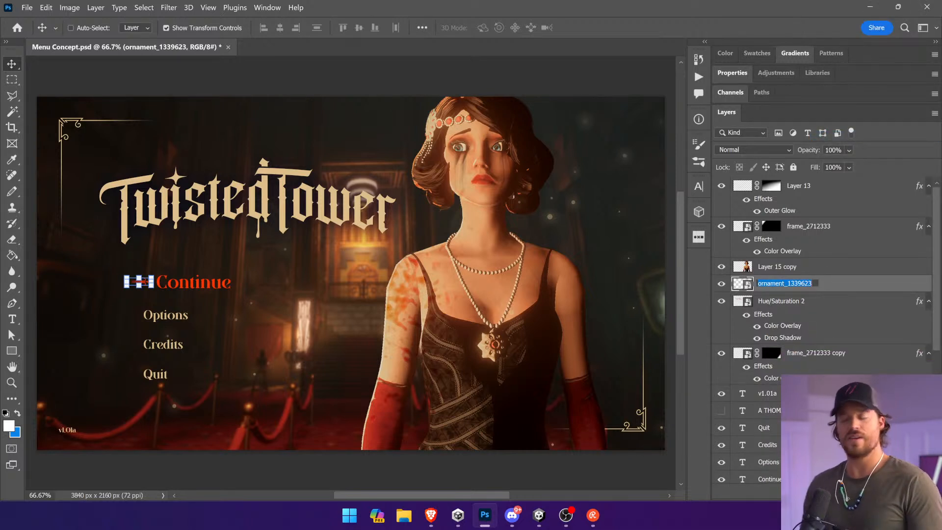
text(Arrow)
key(Return)
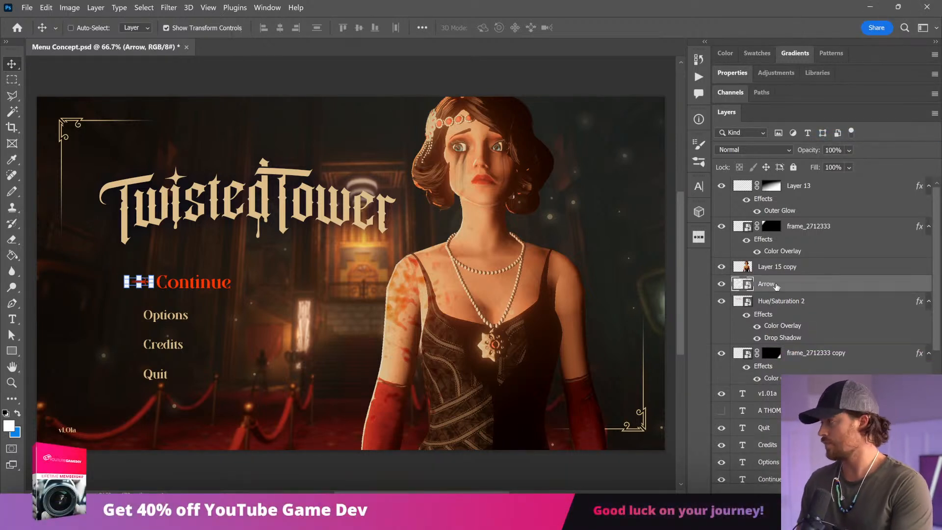
Step: Convert the Twisted Tower logo layer Hue/Saturation 2 to a smart object and rename it Logo Menu
click(784, 306)
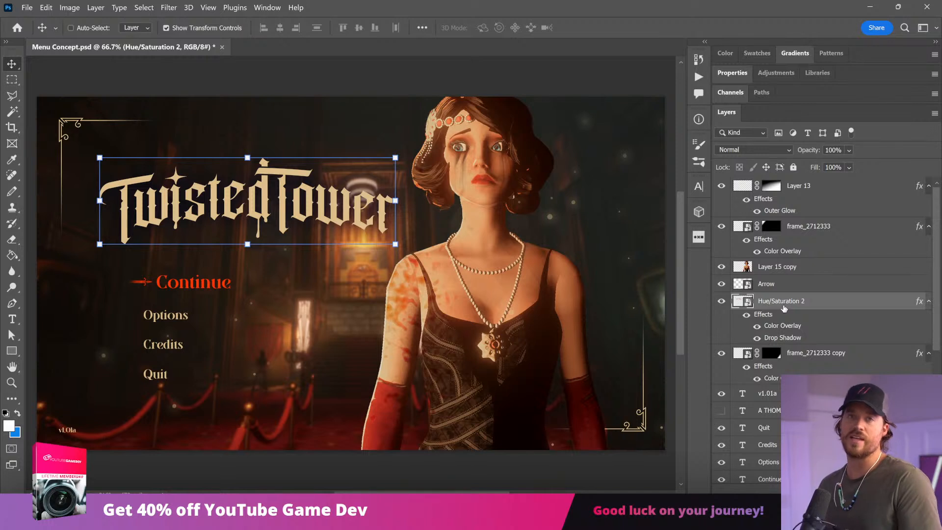
drag(369, 184, 371, 168)
key(ctrl+z)
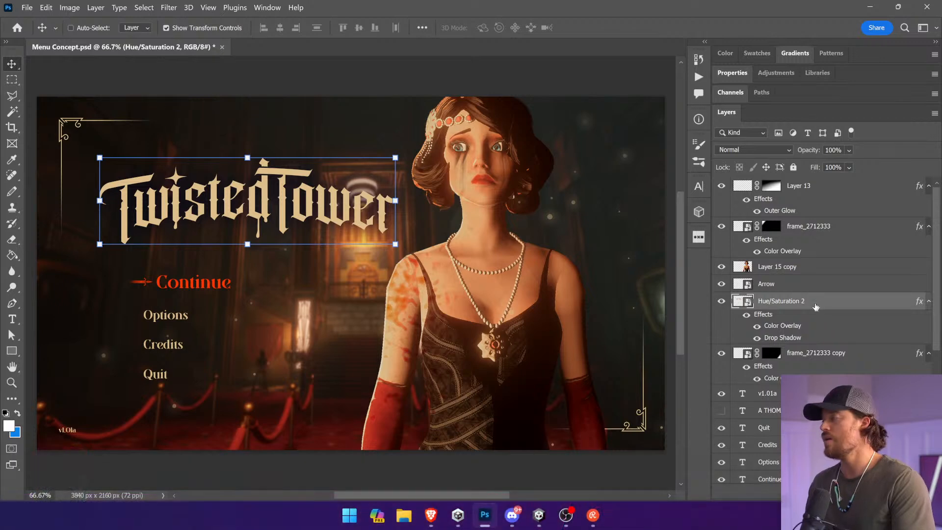
right_click(826, 302)
click(760, 132)
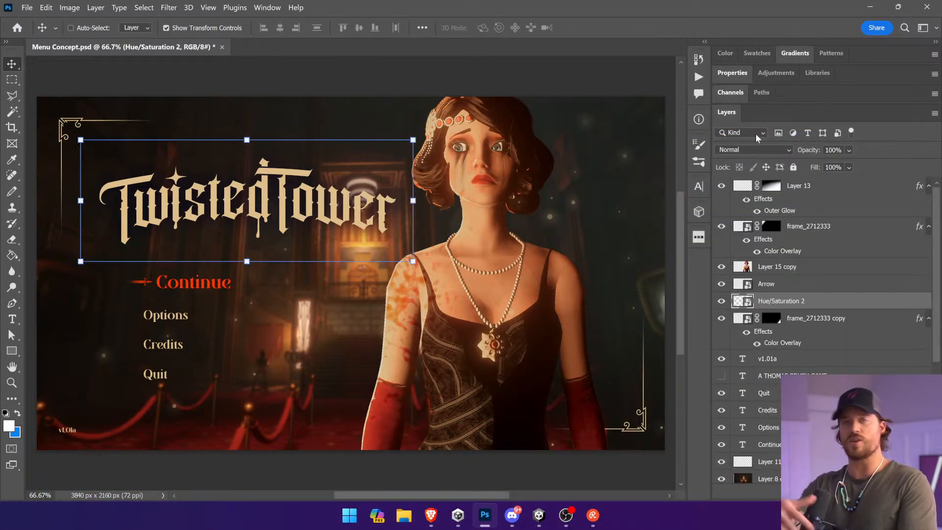
double_click(781, 301)
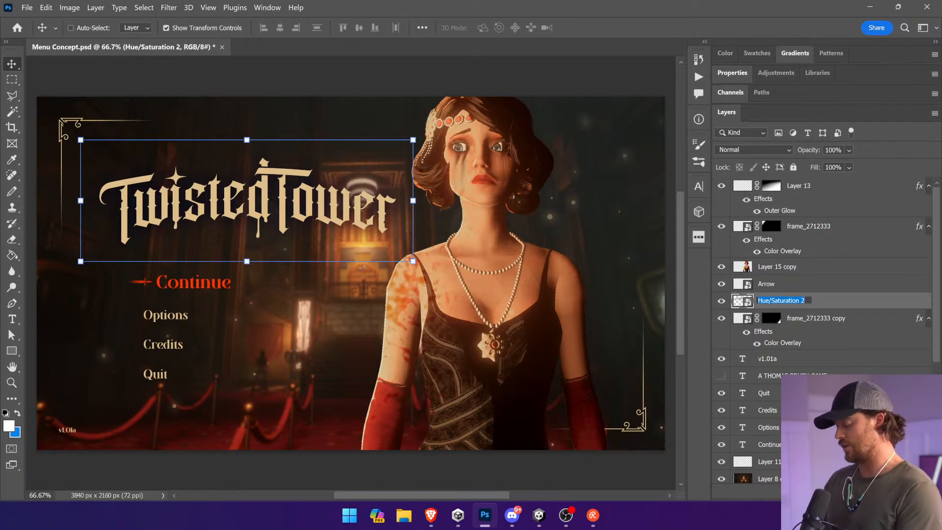
text(Logo Menu)
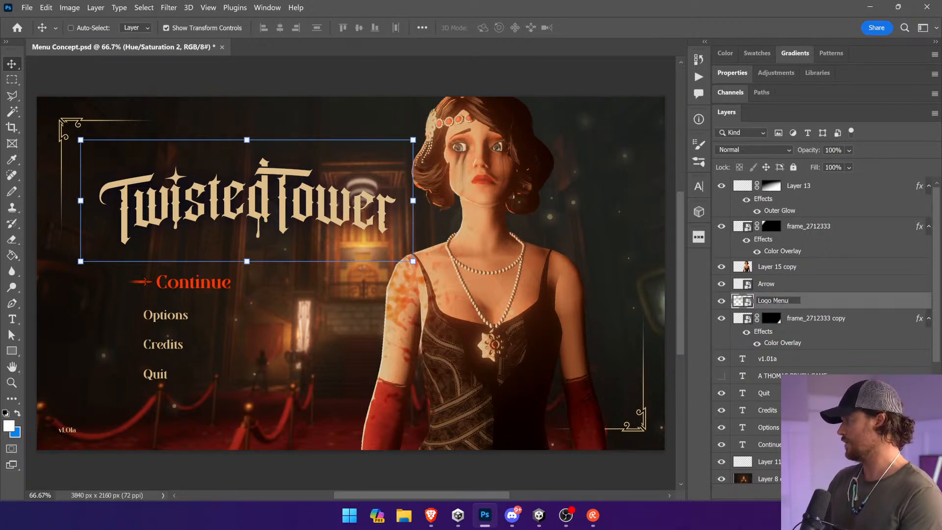
key(Return)
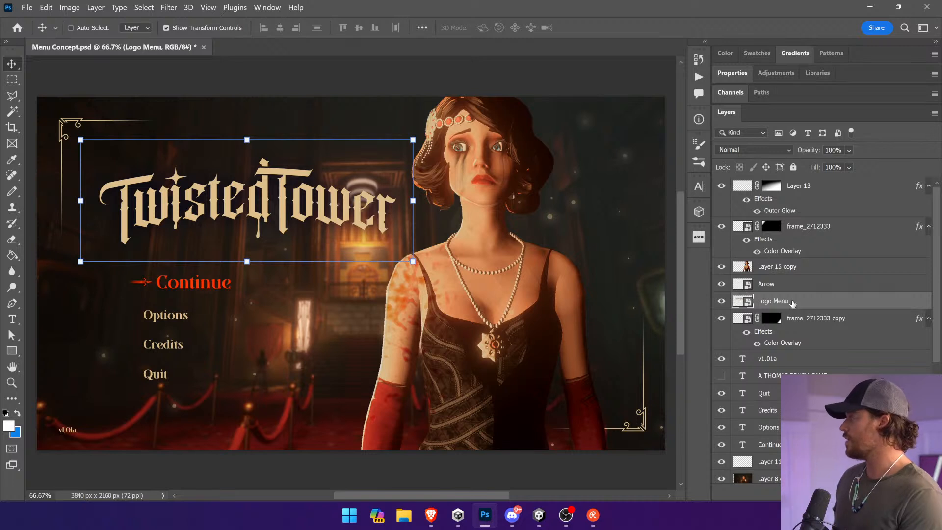
Step: Rename the v1.01a text layer as Version Number (Reference)
click(795, 364)
double_click(774, 359)
text(Version Number (R)
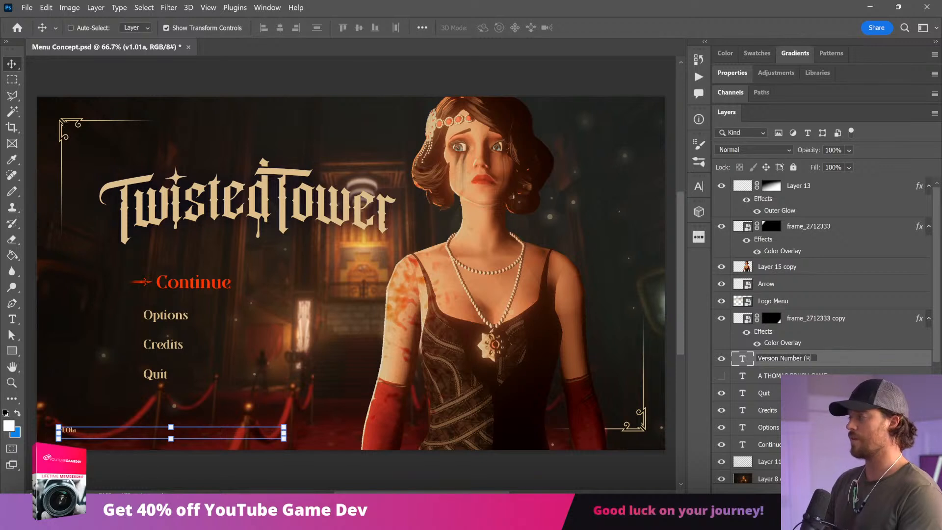
text(eference))
key(Return)
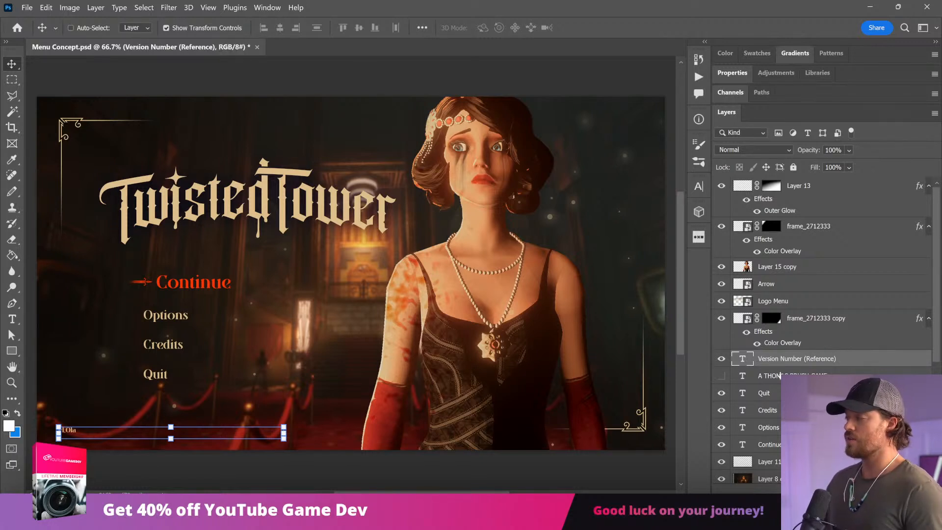
Step: Delete the hidden game credit text layer beneath Version Number (Reference)
click(780, 375)
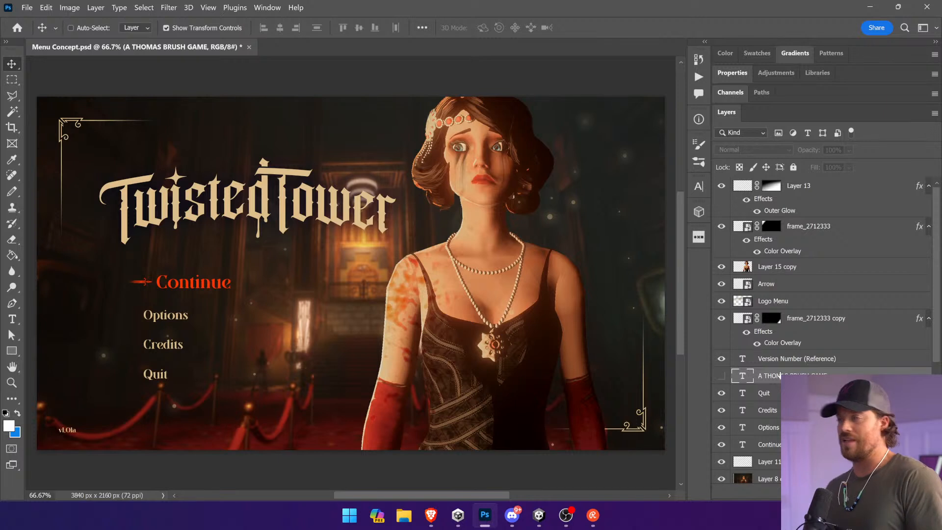
click(800, 321)
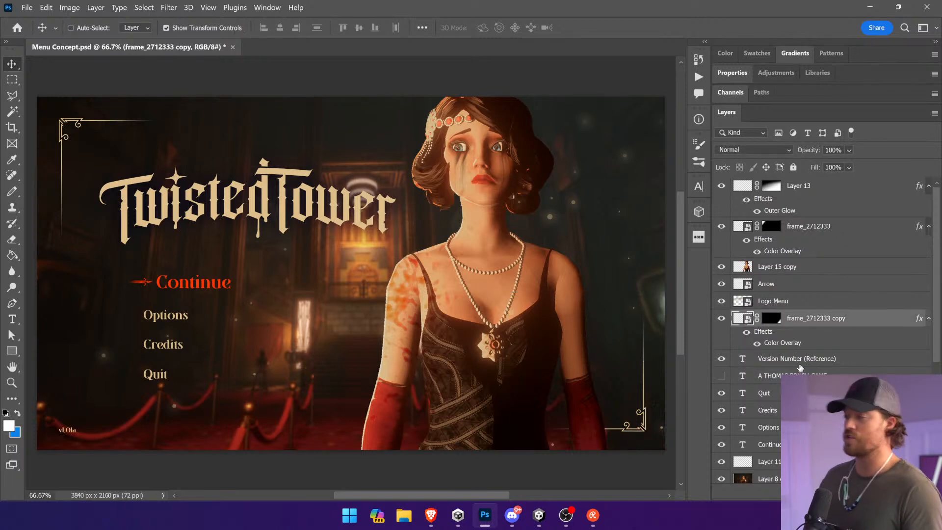
click(797, 375)
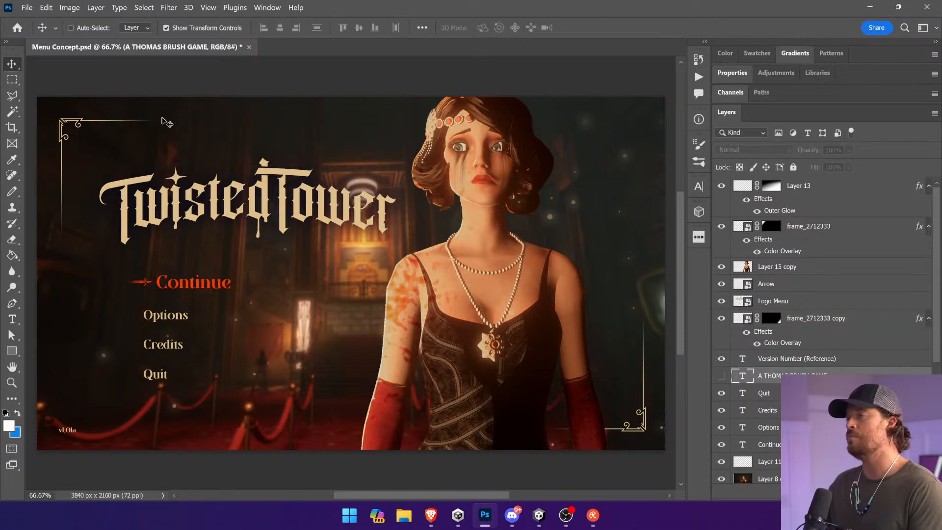
key(Delete)
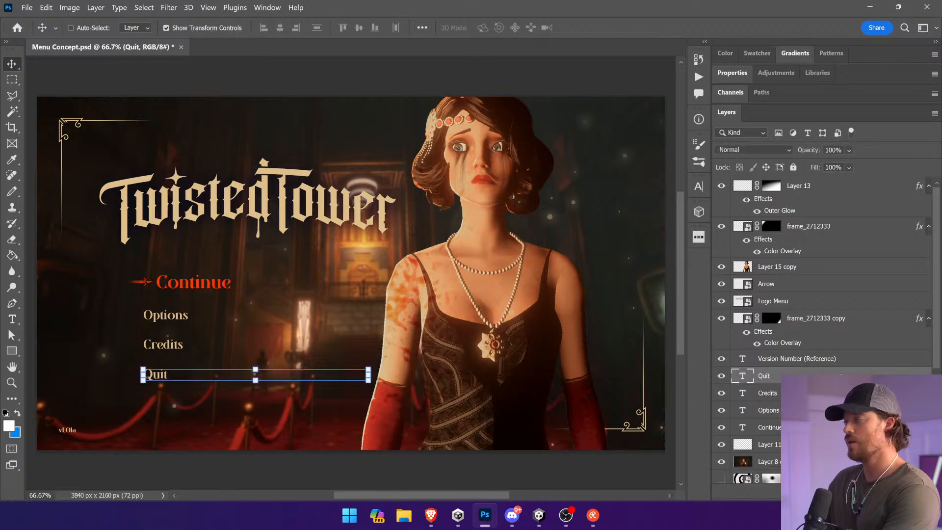
Step: Group the Quit, Credits, Options and Continue text layers and name the group Menu Selections (Reference)
click(814, 393)
click(814, 410)
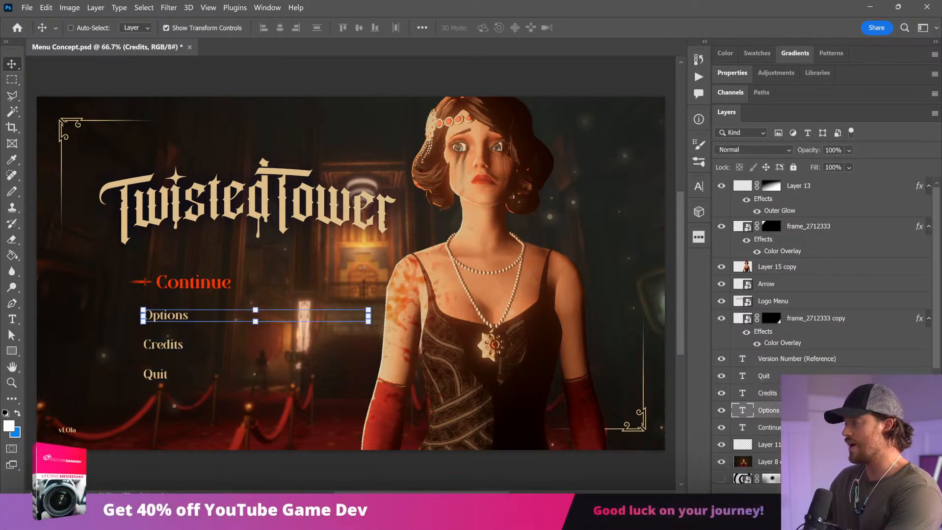
click(814, 427)
shift+click(814, 376)
key(ctrl)
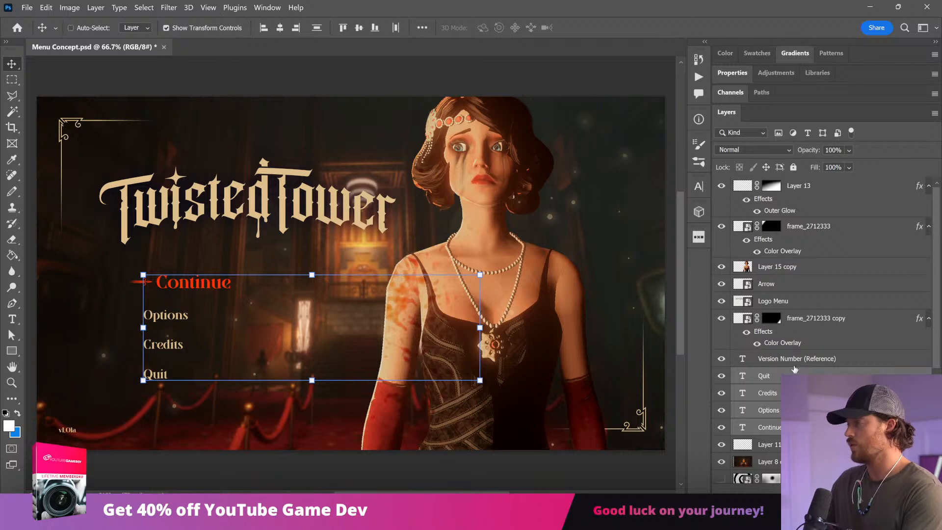
key(ctrl+g)
double_click(769, 375)
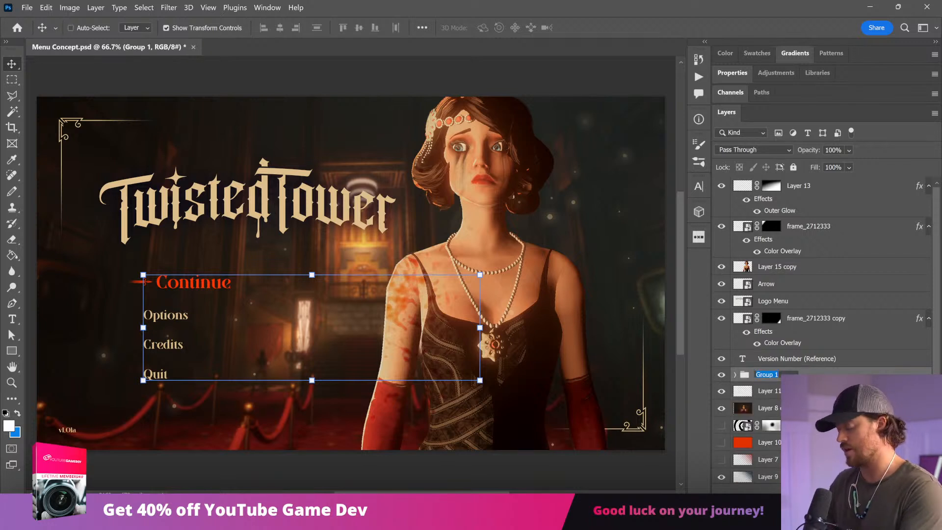
text(Menu)
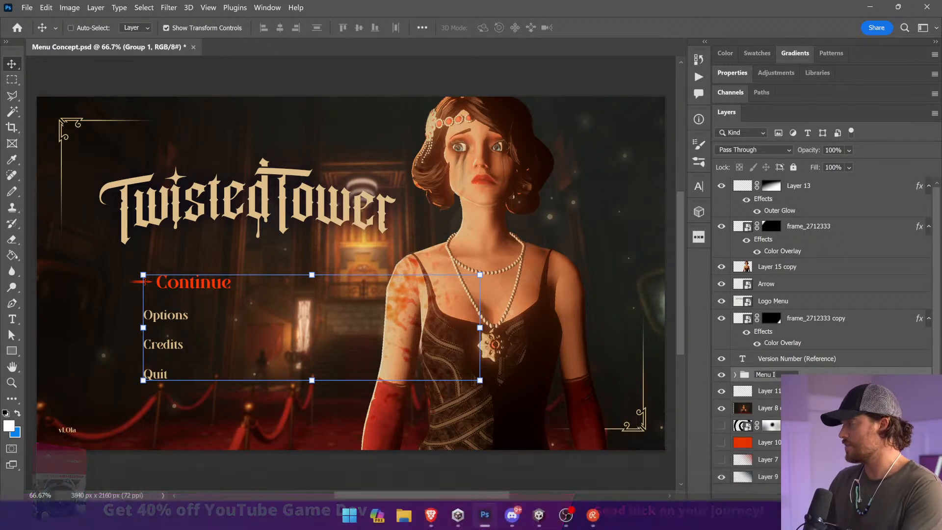
text( Sle)
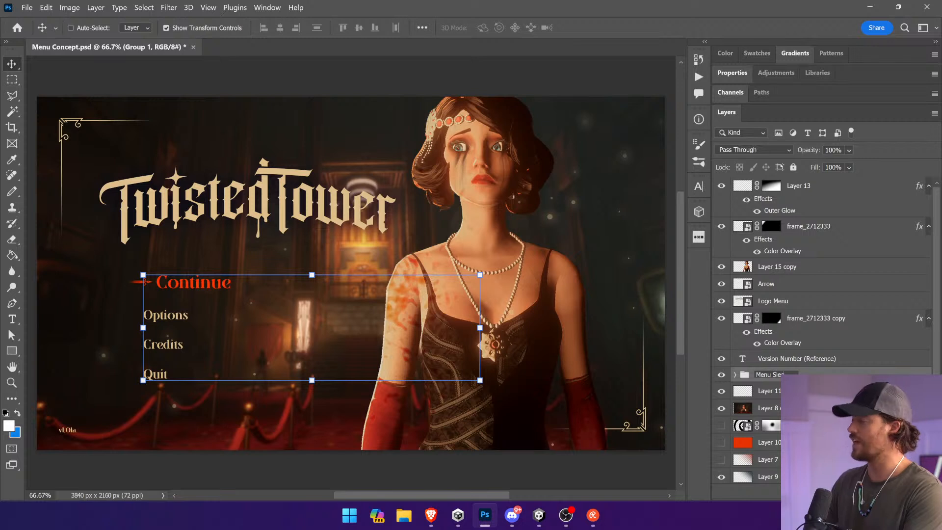
key(BackSpace)
key(BackSpace)
text(elections (Re)
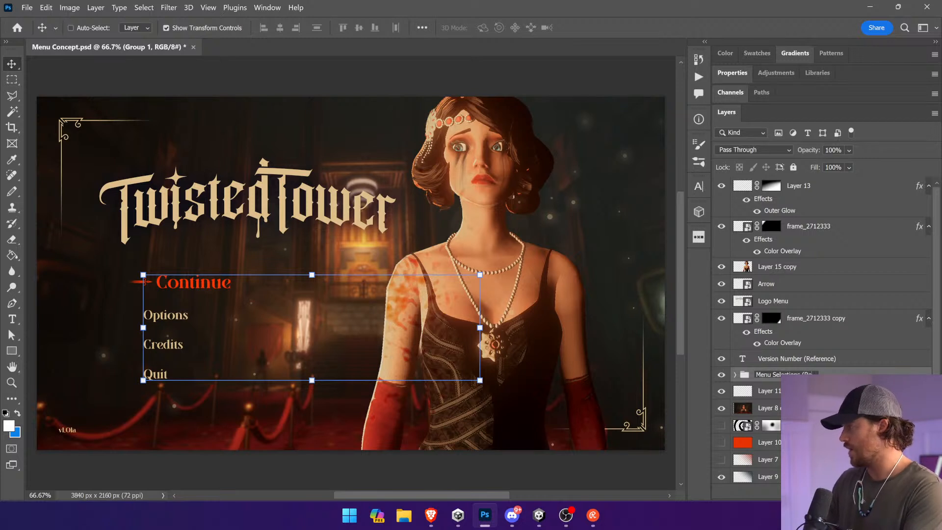
text(ference))
key(Return)
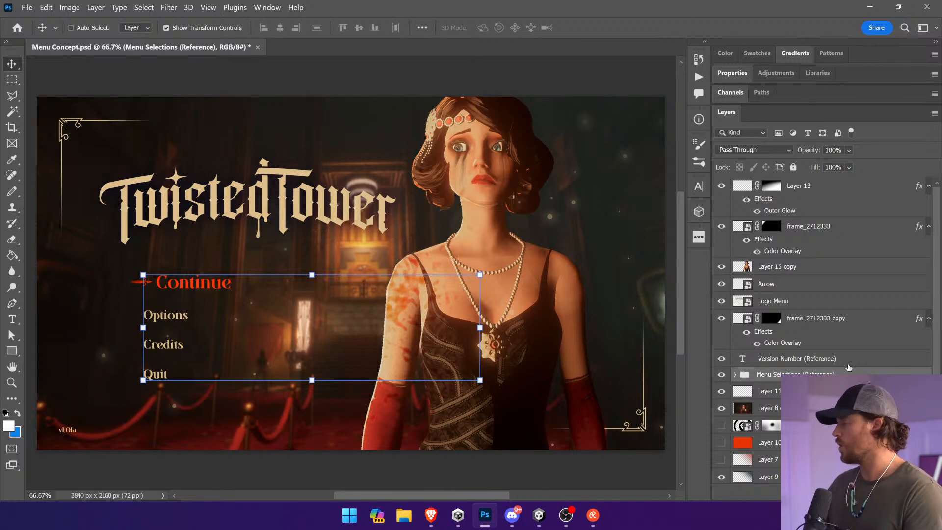
Step: Delete Layer 11 and rename Layer 8 copy 2 as BG (Reference)
click(898, 391)
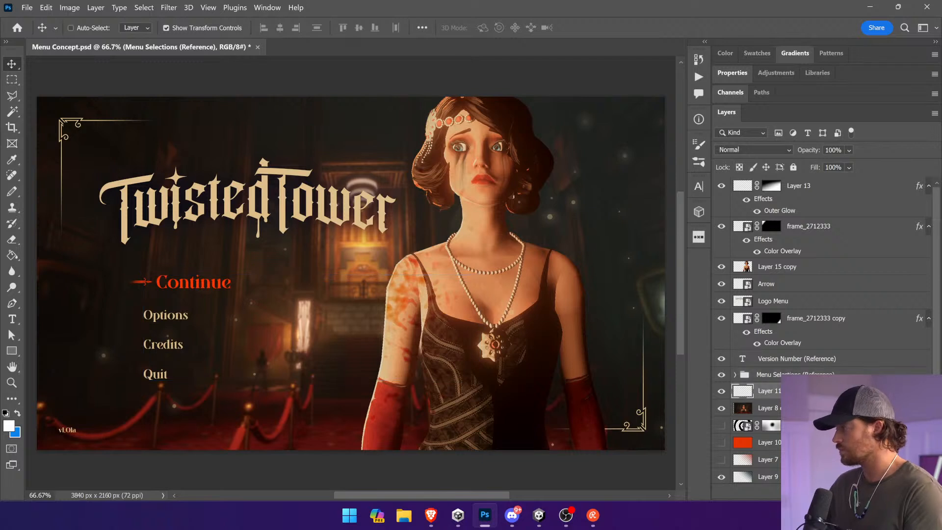
key(Delete)
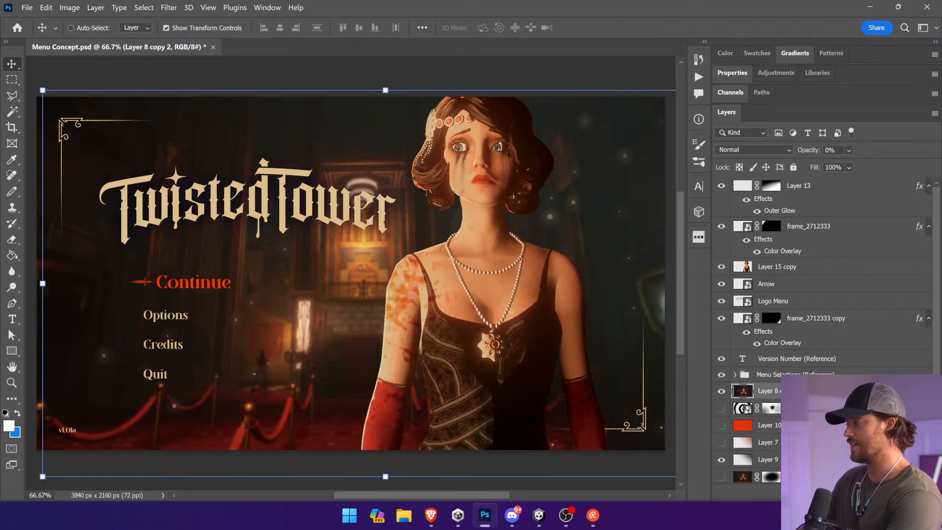
double_click(766, 392)
text(BG Refe)
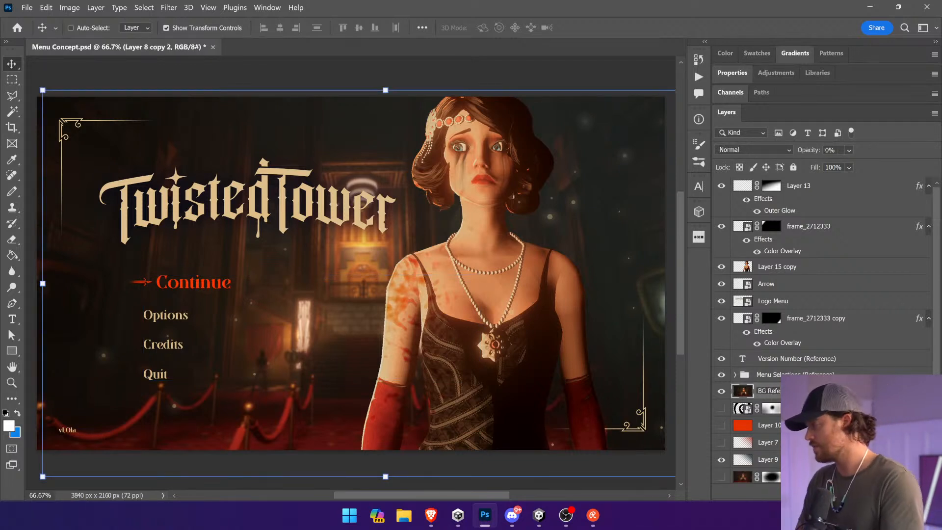
key(BackSpace)
key(BackSpace)
key(BackSpace)
key(BackSpace)
text((Refe)
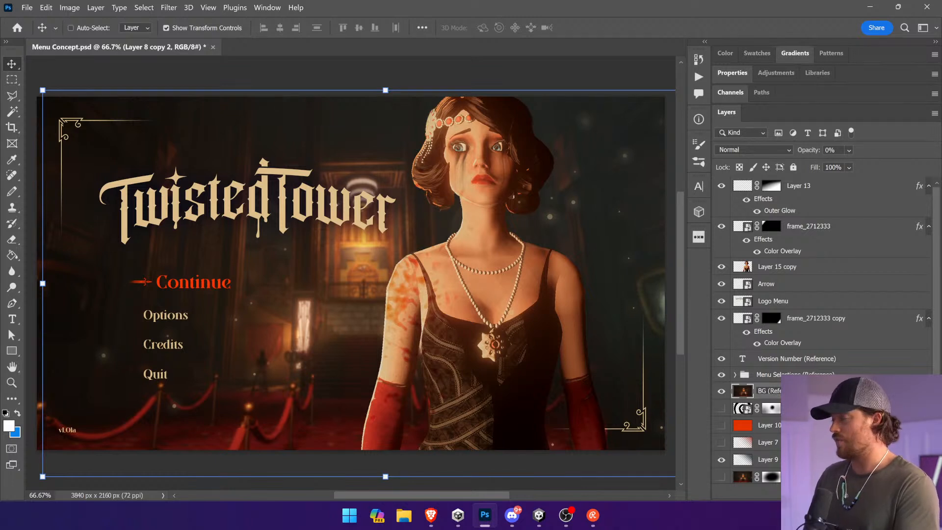
key(BackSpace)
text(Ref)
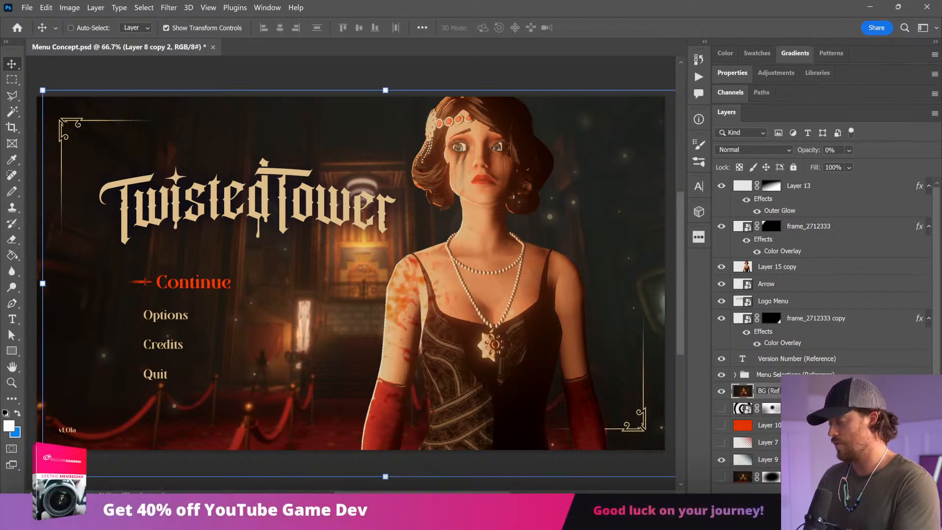
key(Return)
Step: Try deleting the layers from spiral_1657540 down to Layer 9
click(796, 408)
shift+click(796, 459)
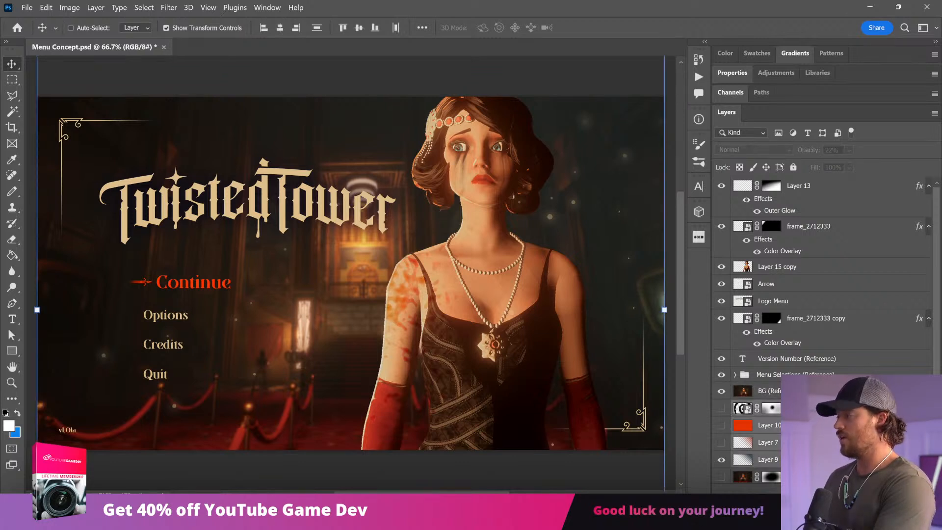
key(Delete)
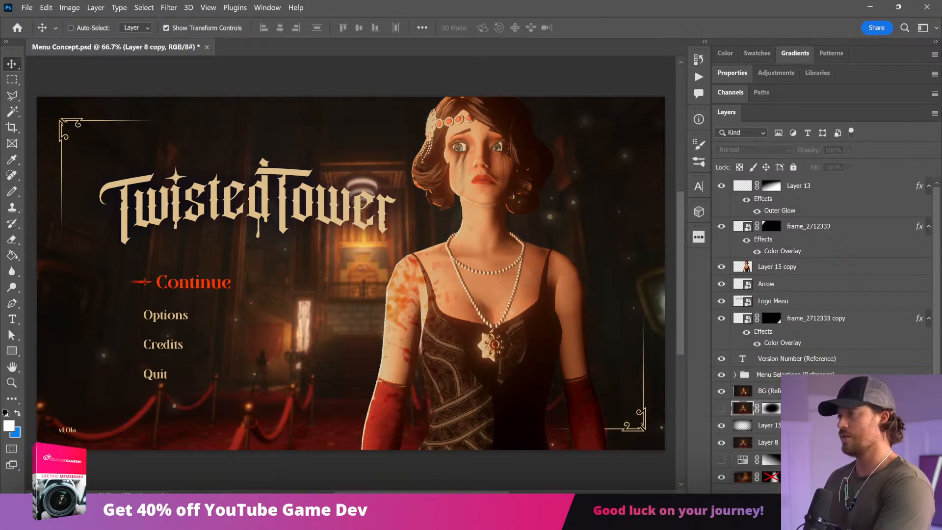
key(ctrl+z)
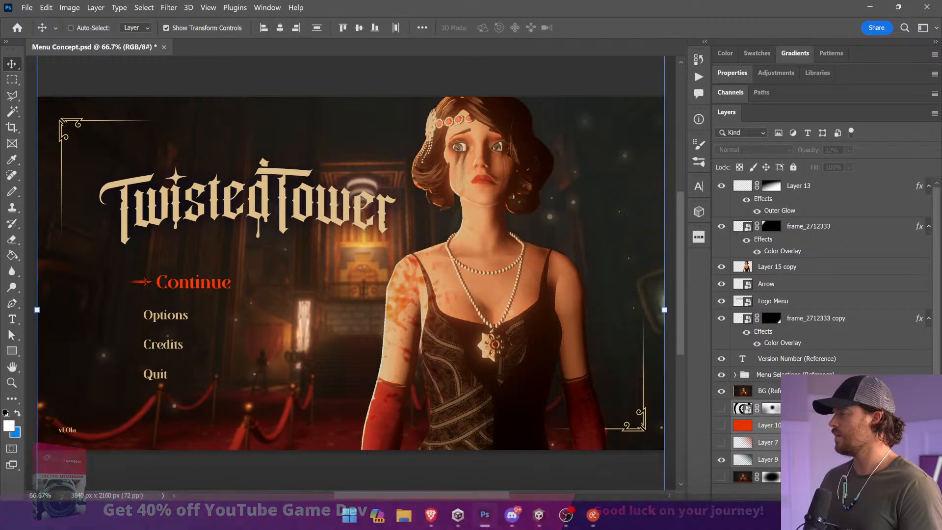
Step: Merge all layers from BG (Reference) down to Layer 4 and crop the merged background to the canvas bounds
click(796, 391)
scroll(796, 391, down, 3)
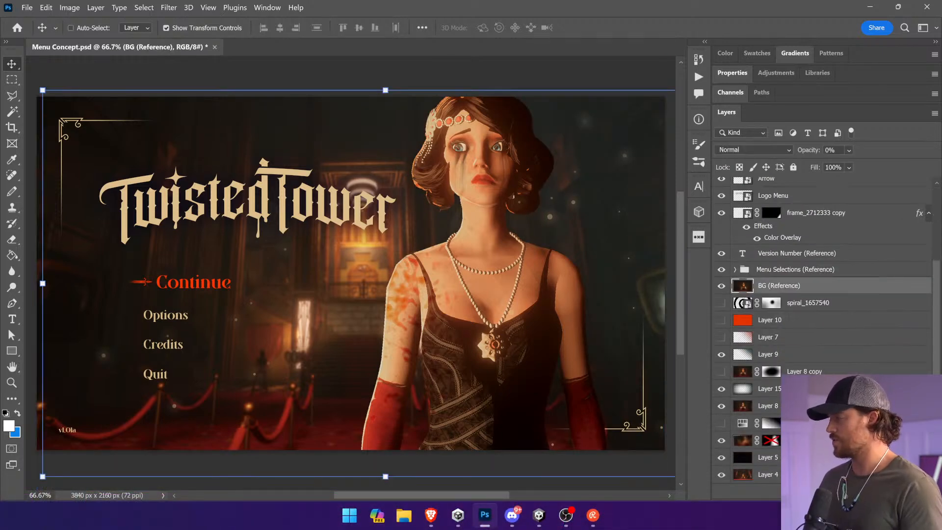
shift+click(785, 475)
right_click(785, 474)
click(814, 381)
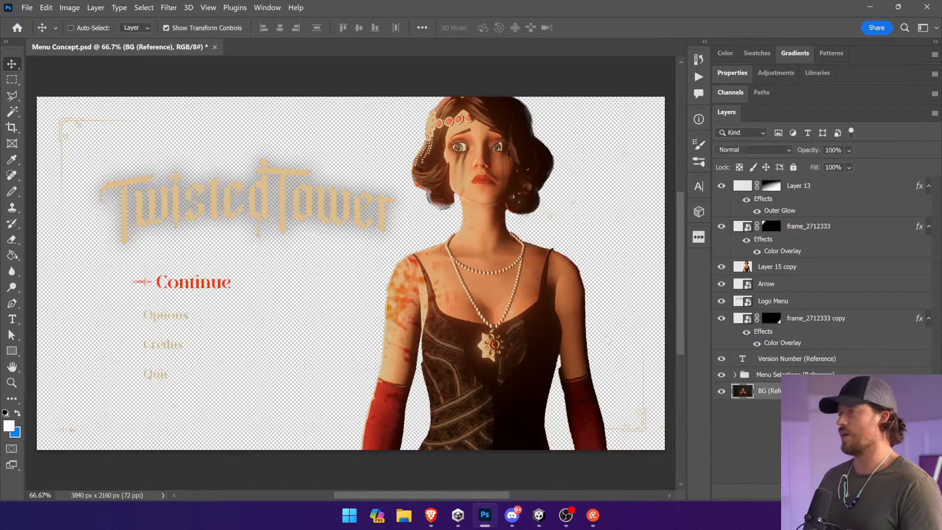
click(69, 7)
click(116, 121)
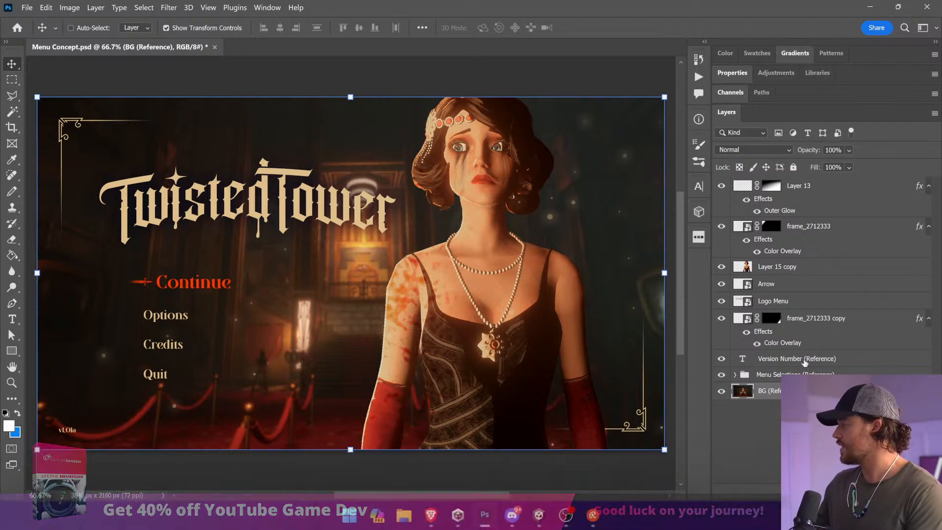
click(887, 434)
click(809, 376)
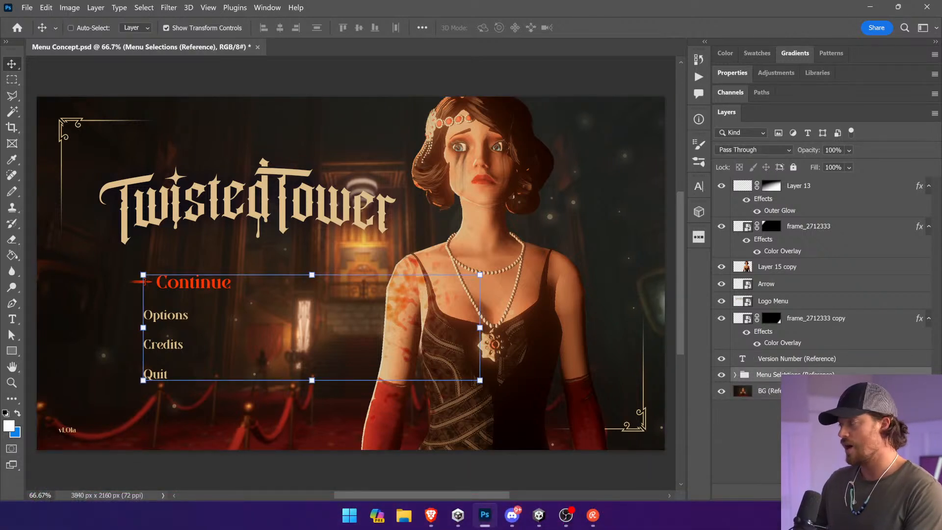
click(787, 363)
click(795, 320)
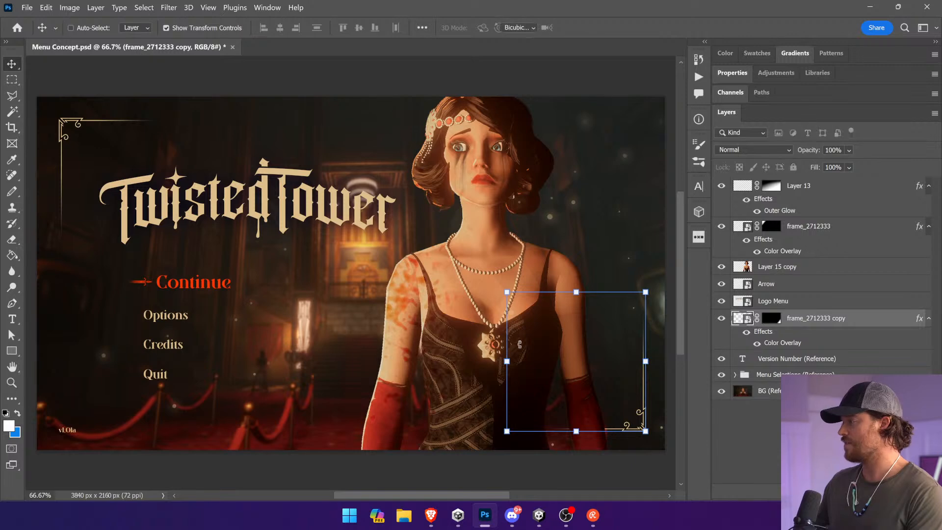
drag(513, 335, 536, 312)
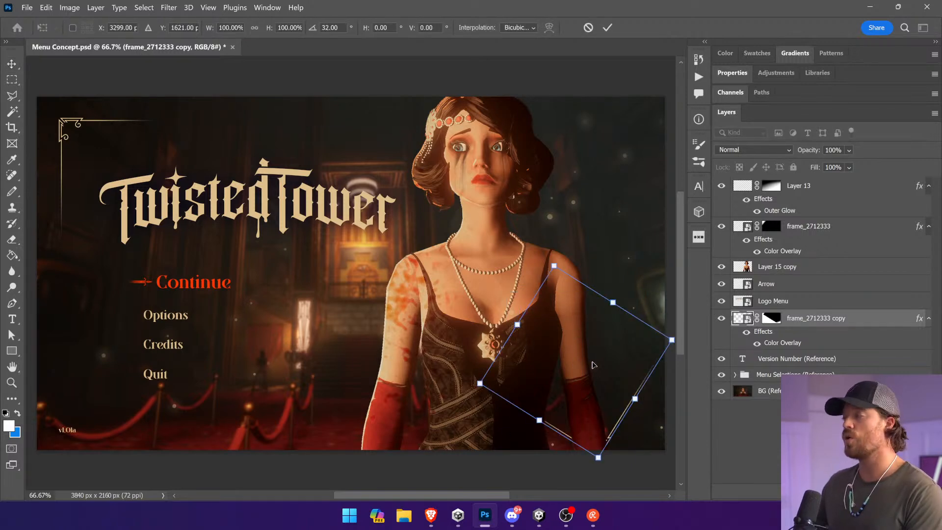
key(Return)
key(ctrl+z)
Step: Convert the frame_2712333 copy layer to a smart object and rename it Corner Flourish
right_click(841, 320)
click(795, 136)
double_click(780, 318)
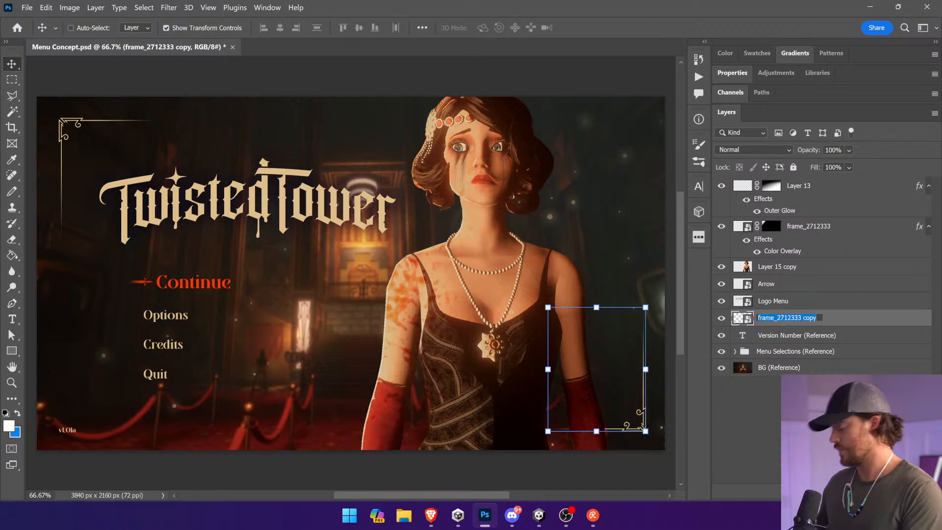
text(Corner Flourish)
key(Return)
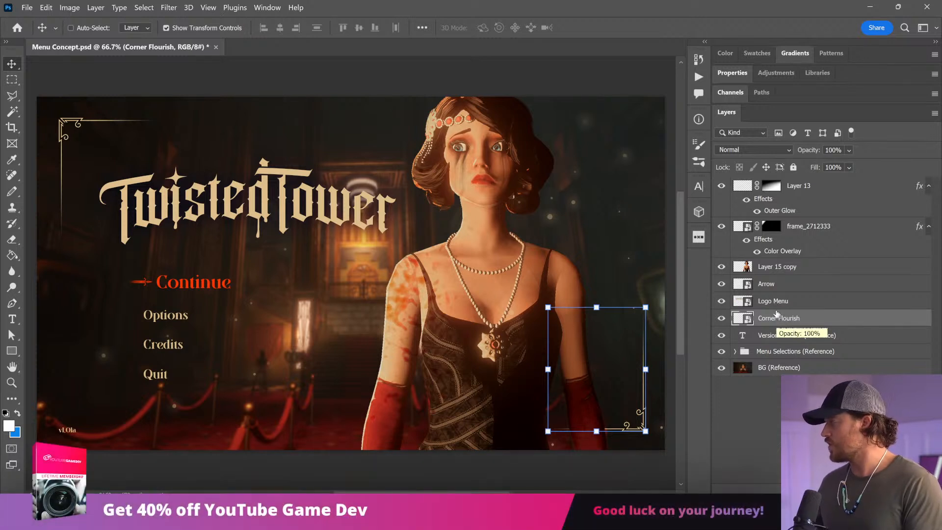
click(790, 301)
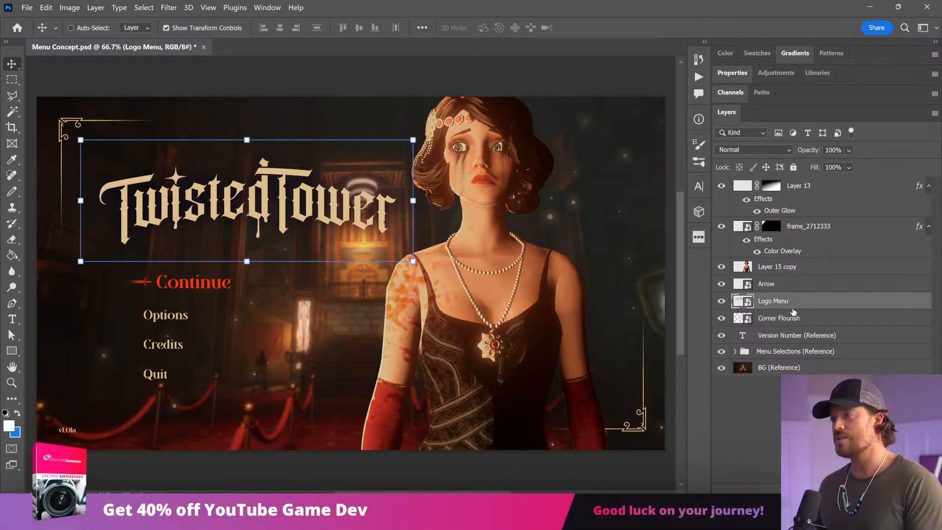
click(789, 289)
click(782, 303)
click(791, 269)
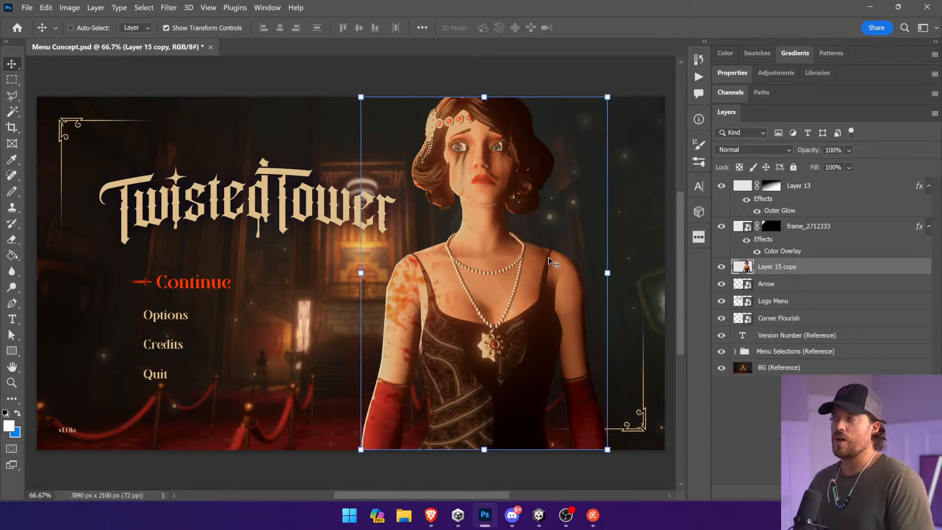
Step: Convert the frame_2712333 layer to a smart object and rename it Corner Flourish
key(alt+bracketright)
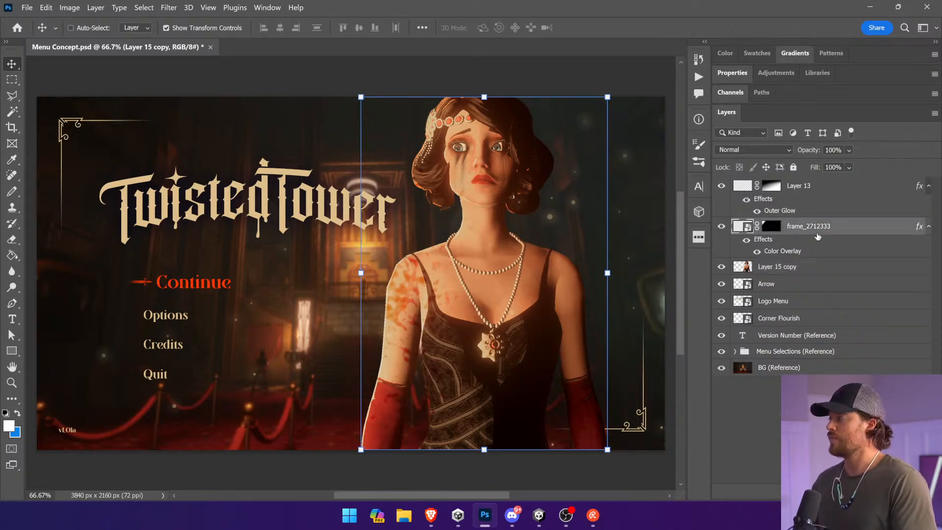
right_click(824, 225)
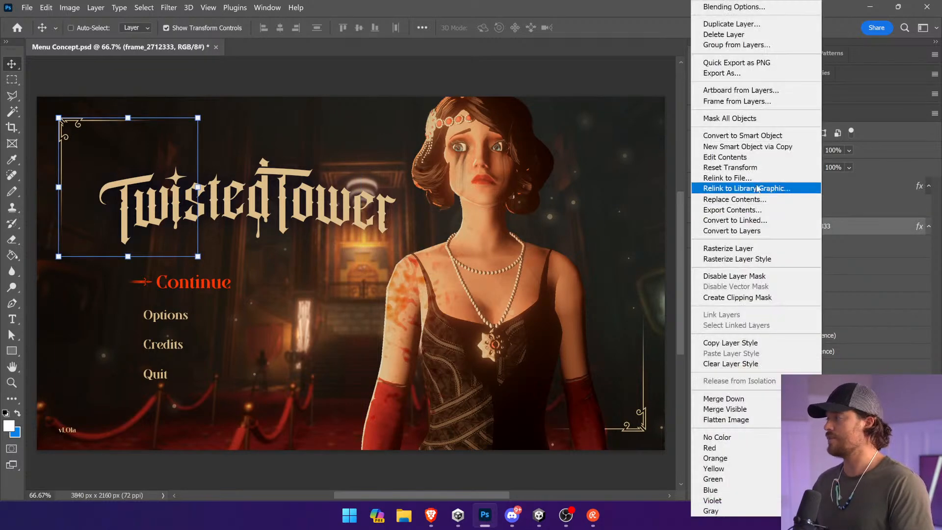
click(746, 135)
double_click(780, 225)
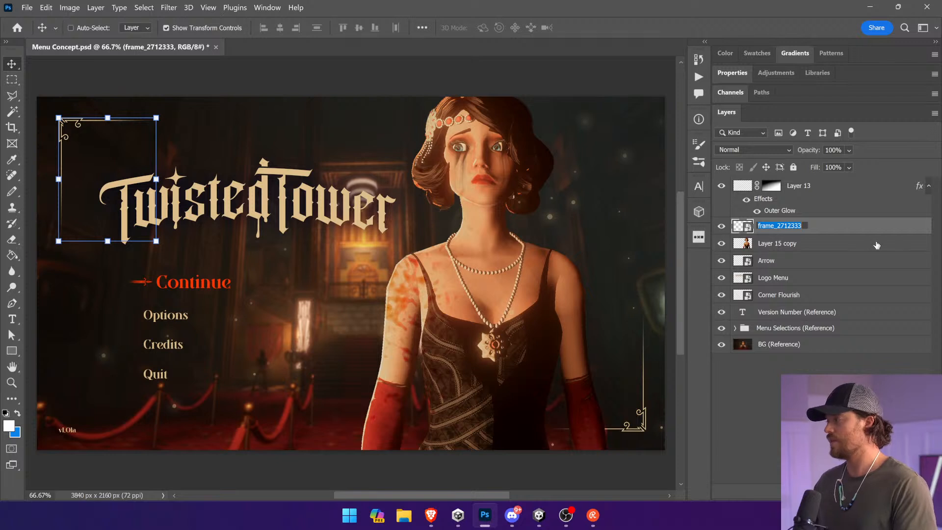
text(Corner Flourish)
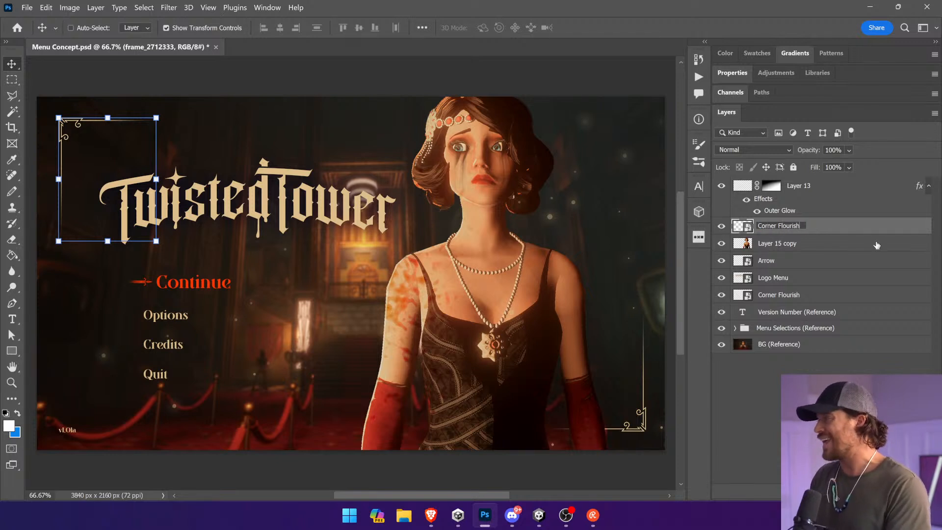
key(Return)
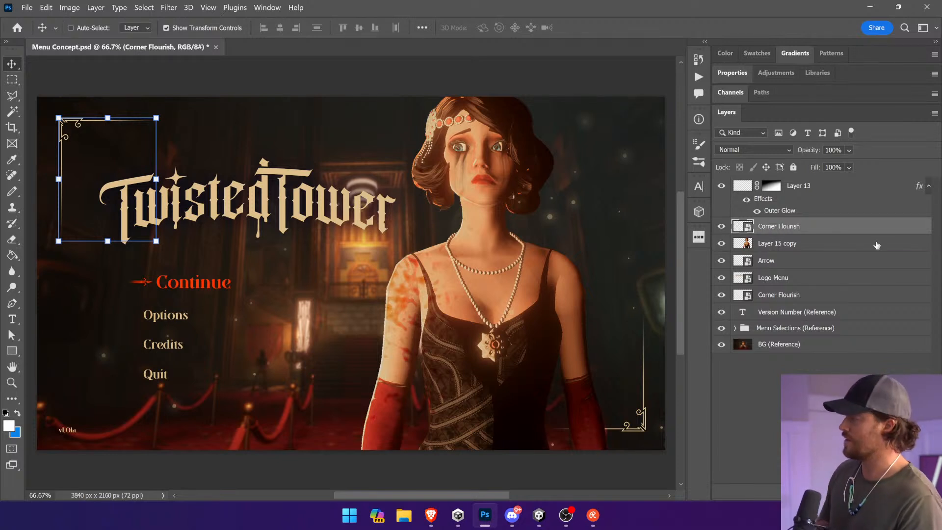
Step: Rename the flourish layer in the artwork's upper-left corner Corner Flourish L and the one in the lower-right corner Corner Flourish R
double_click(790, 227)
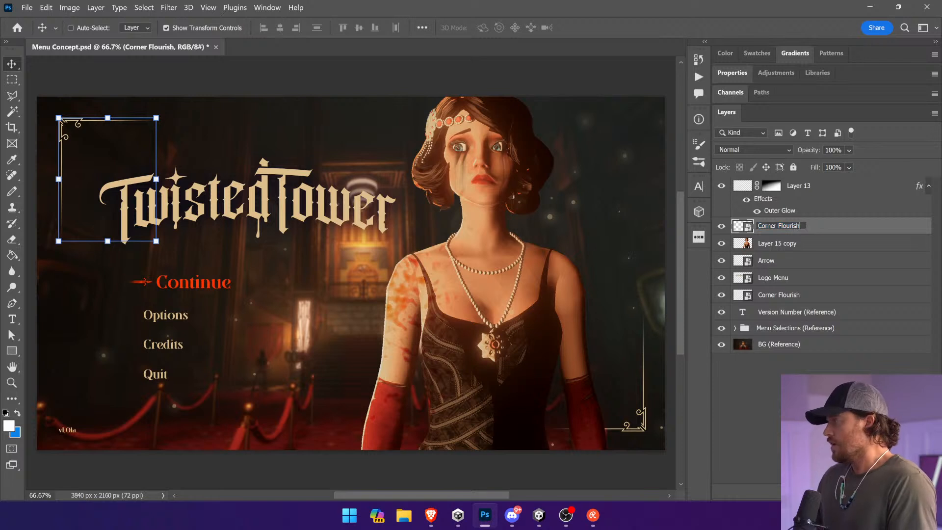
text(L)
key(Return)
double_click(790, 294)
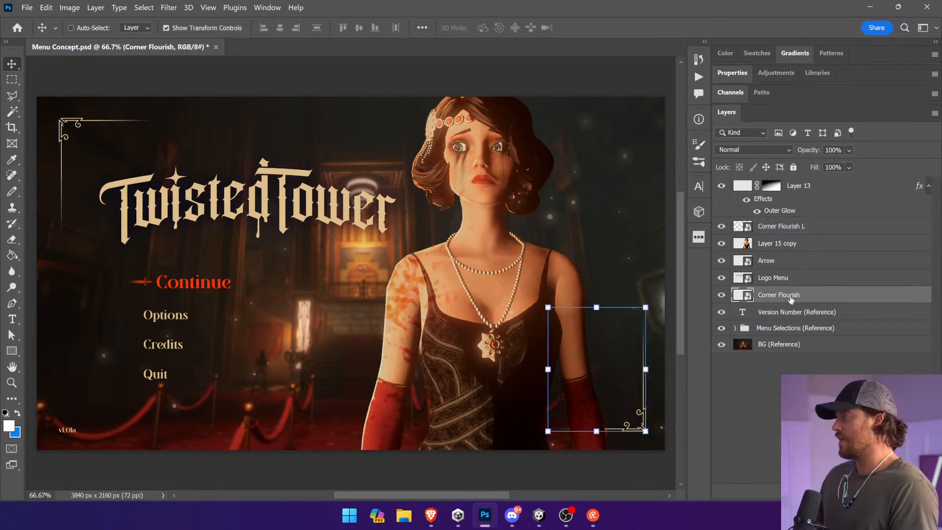
key(Right)
text(R)
key(Return)
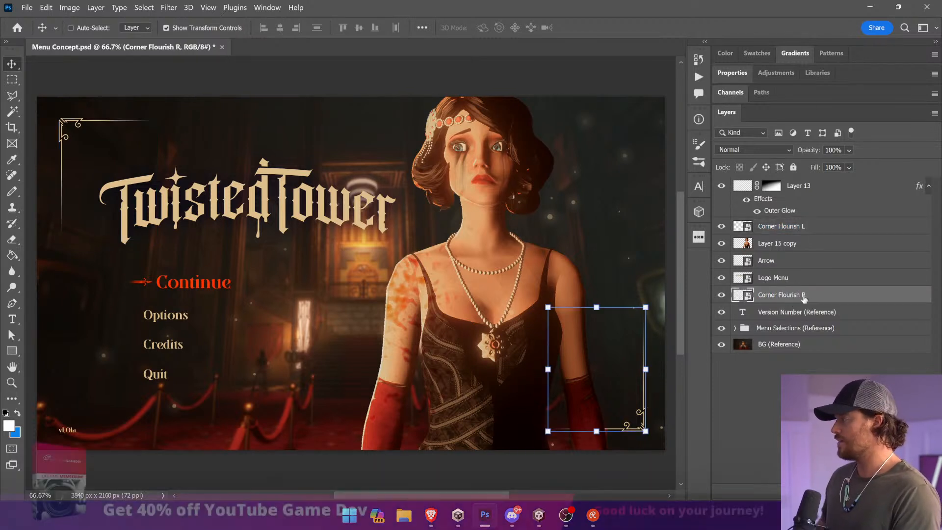
click(807, 227)
ctrl+click(362, 325)
ctrl+click(557, 78)
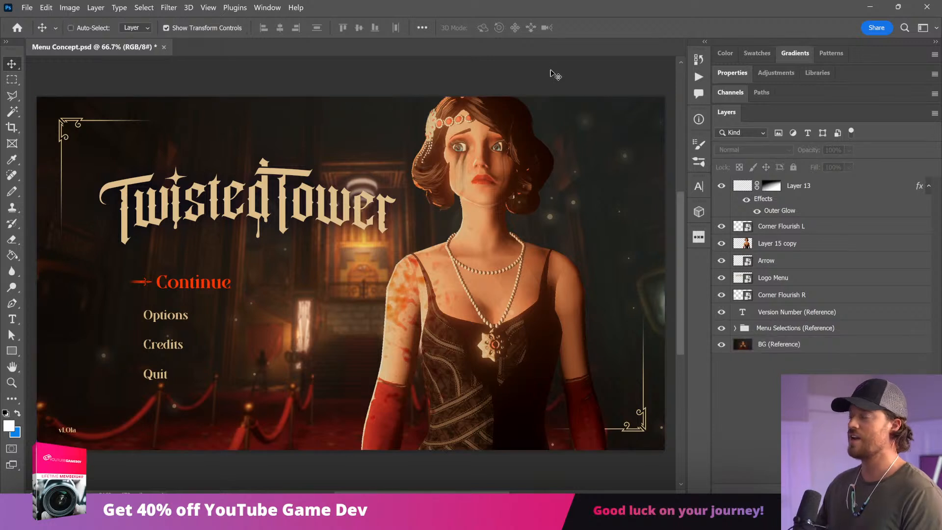
ctrl+click(486, 276)
drag(486, 276, 508, 266)
key(ctrl+z)
ctrl+click(651, 434)
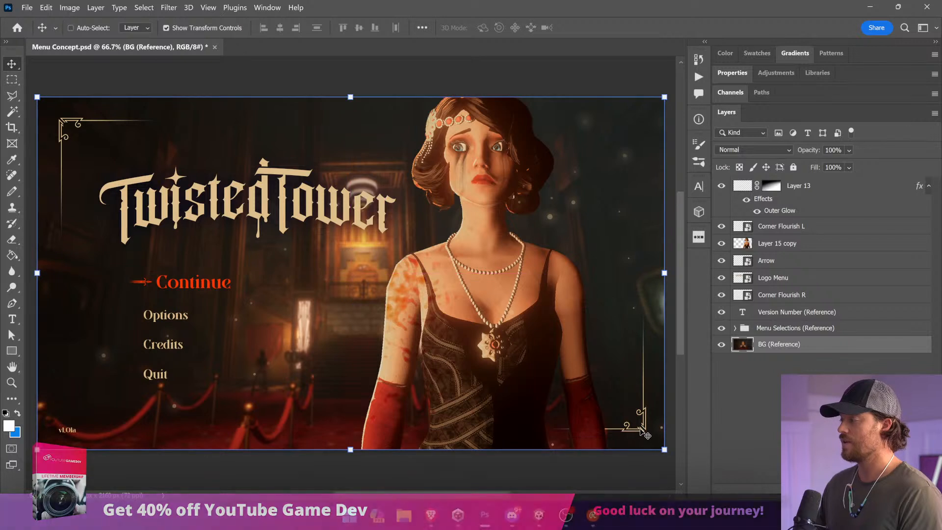
drag(641, 430, 622, 390)
key(ctrl+z)
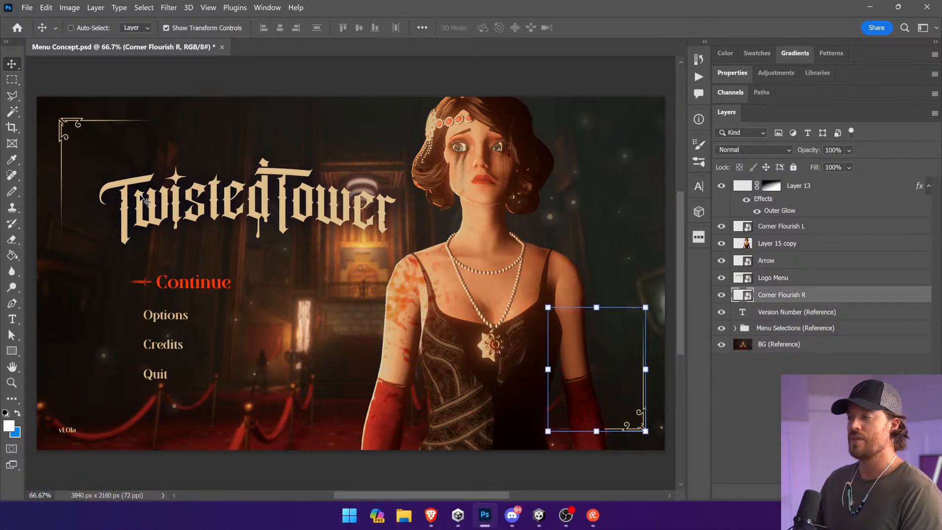
ctrl+click(291, 206)
drag(299, 224, 353, 245)
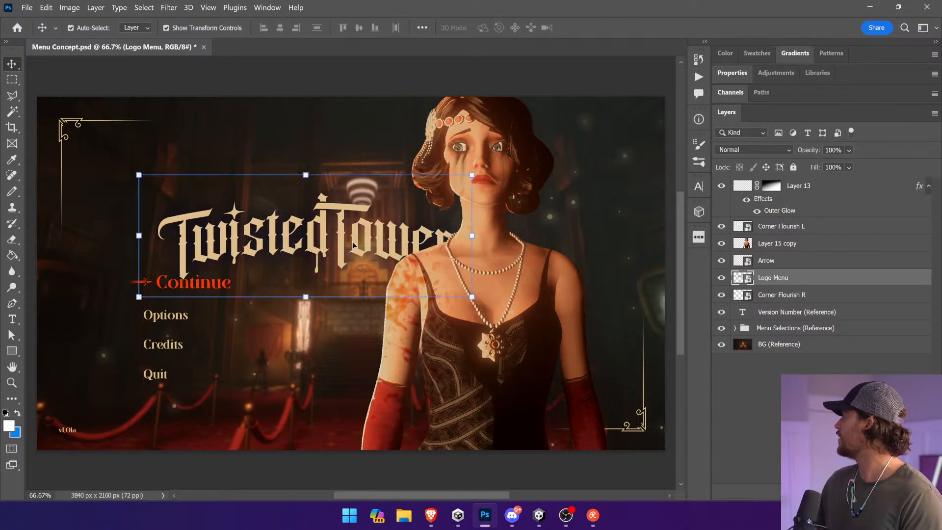
key(ctrl+z)
key(ctrl+z)
ctrl+click(652, 91)
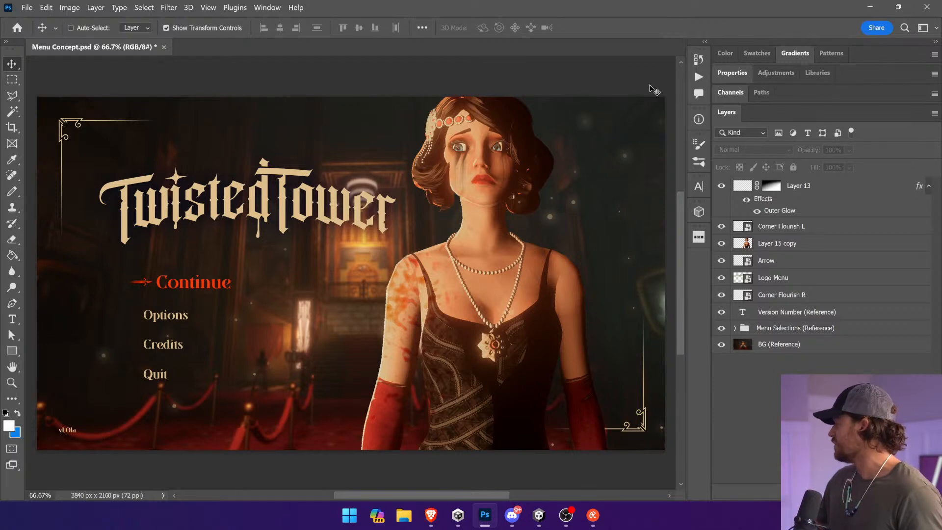
Step: Convert Layer 13 to a smart object and rename it Particles
ctrl+click(575, 237)
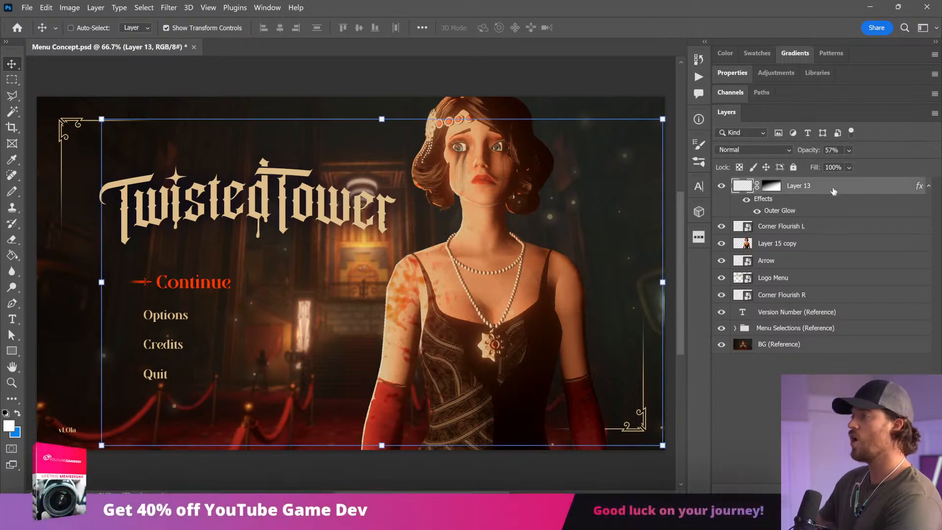
right_click(802, 187)
click(827, 188)
double_click(784, 185)
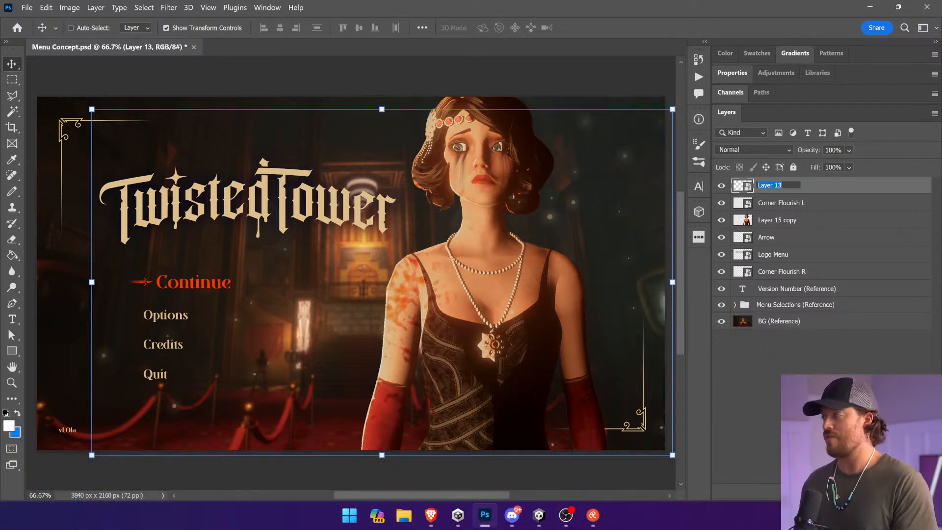
text(Particles)
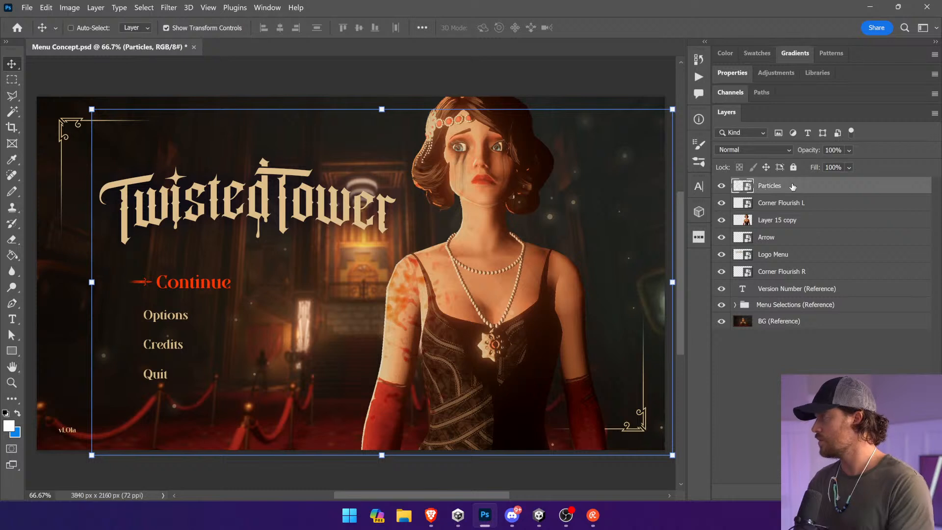
key(Return)
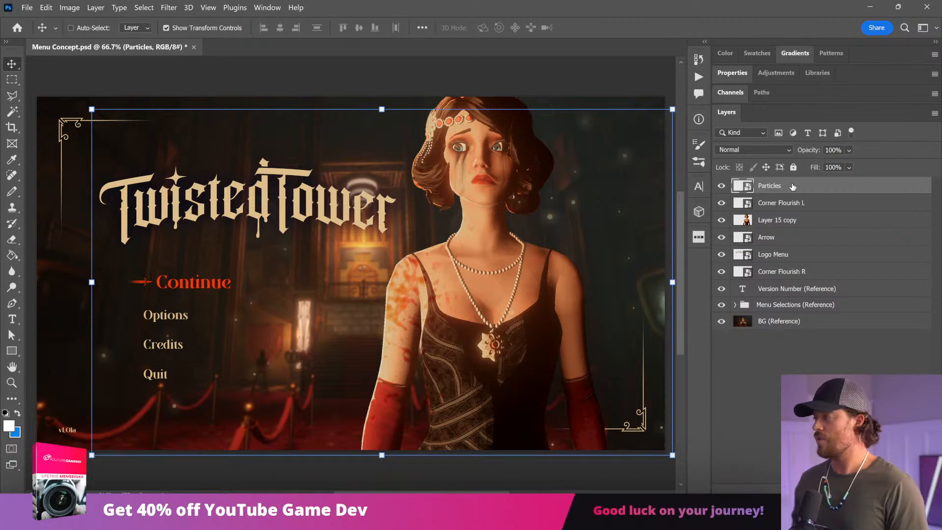
Step: Extend the Particles layer's name to Particles (Reference)
drag(440, 280, 394, 262)
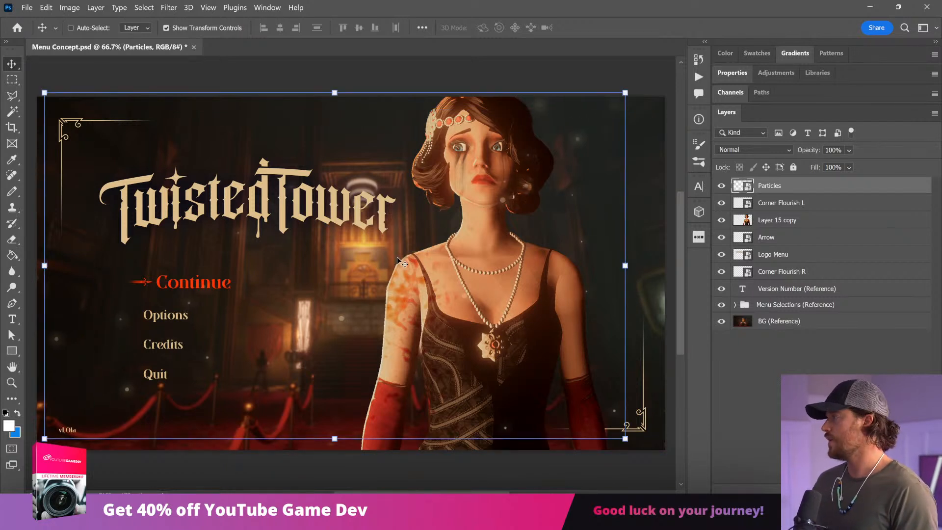
key(ctrl+z)
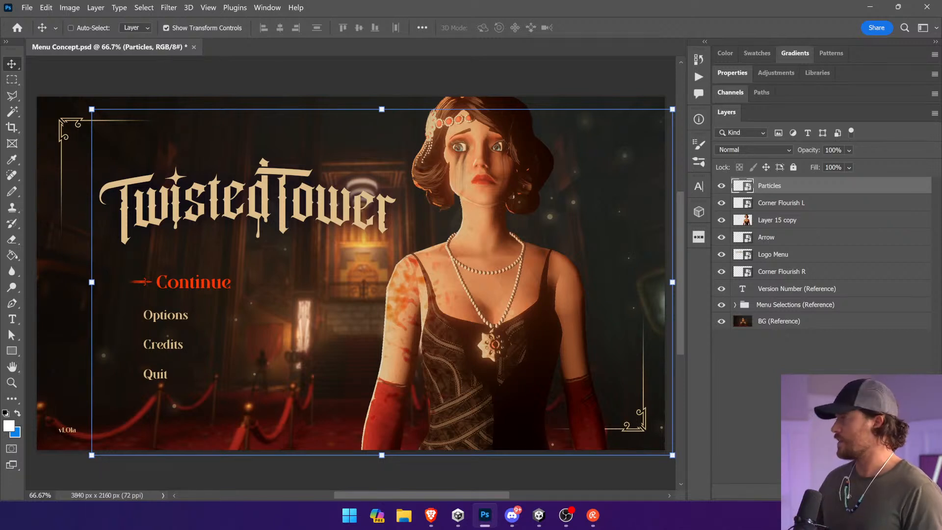
double_click(773, 191)
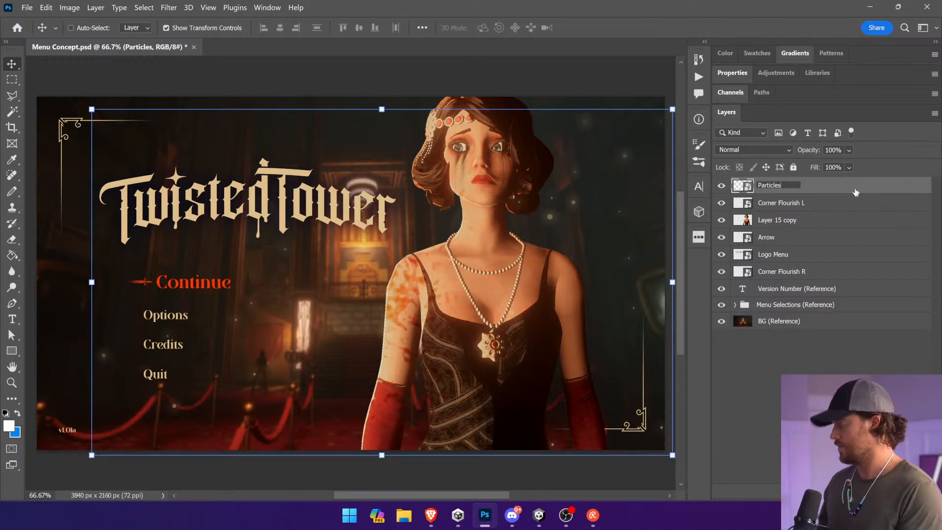
text((Reference))
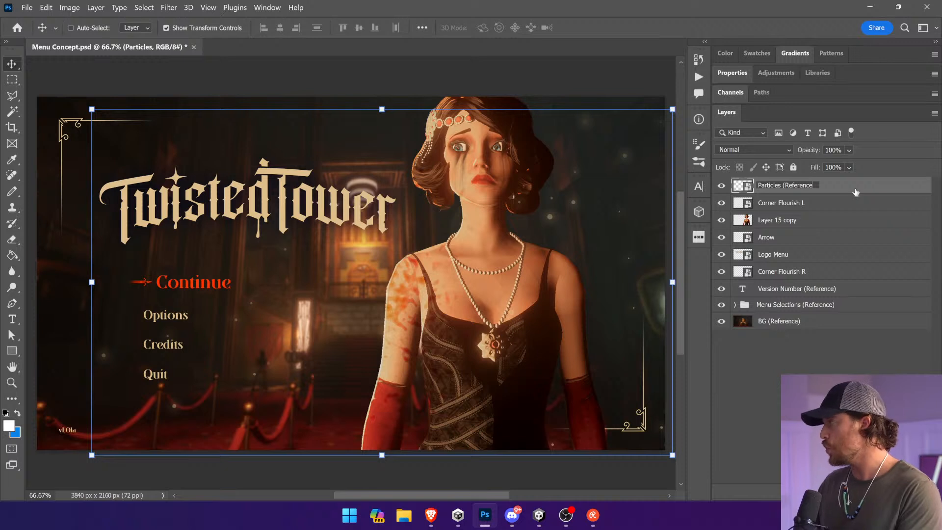
key(Return)
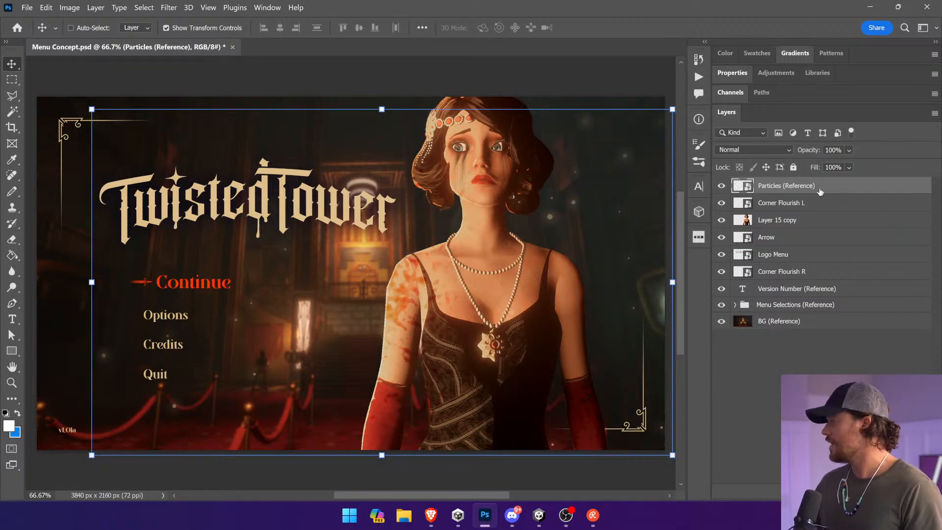
click(814, 206)
click(809, 219)
drag(474, 231, 450, 213)
key(ctrl+z)
double_click(777, 220)
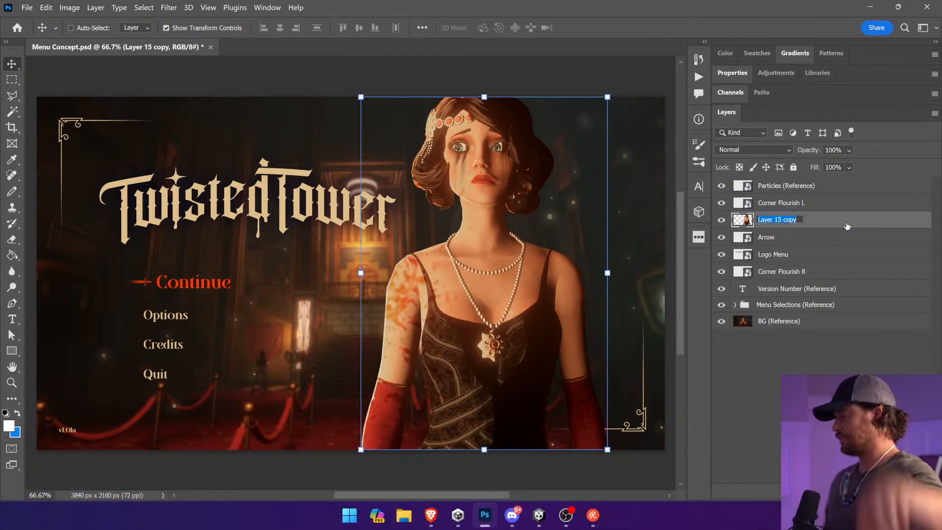
click(788, 188)
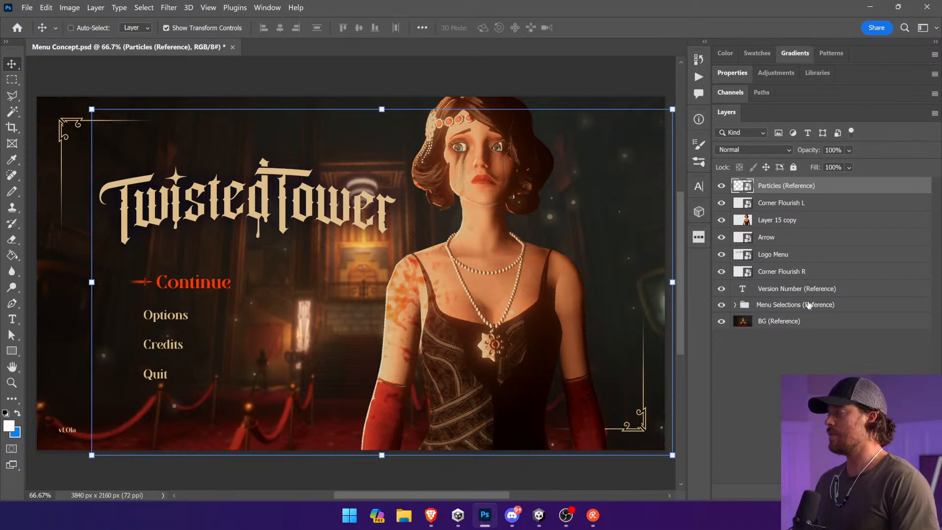
Step: Group all layers from Particles (Reference) down to BG (Reference) and name the group Main Menu
click(741, 305)
click(786, 321)
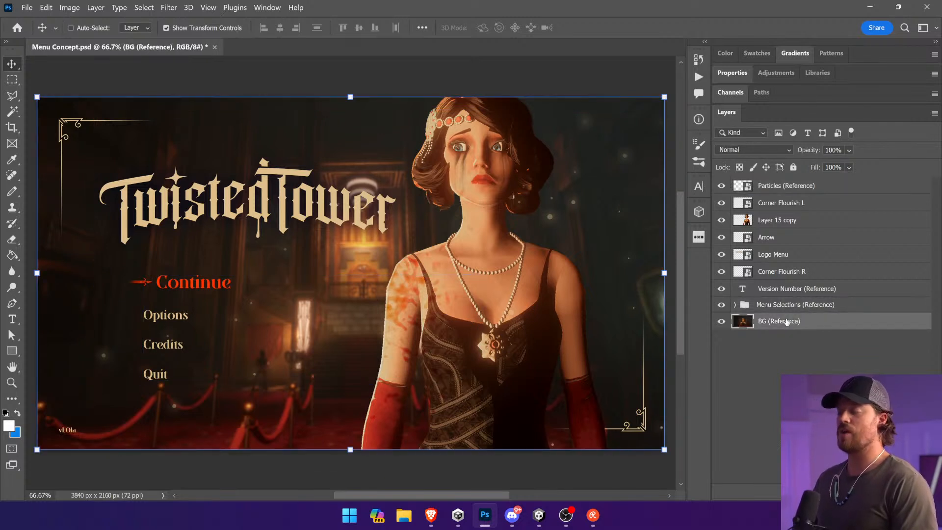
shift+click(815, 189)
key(ctrl+g)
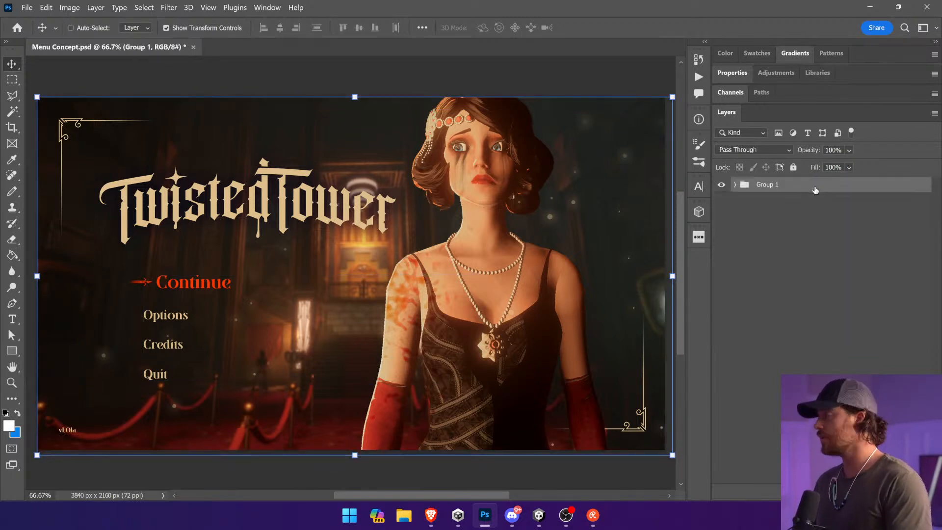
double_click(778, 185)
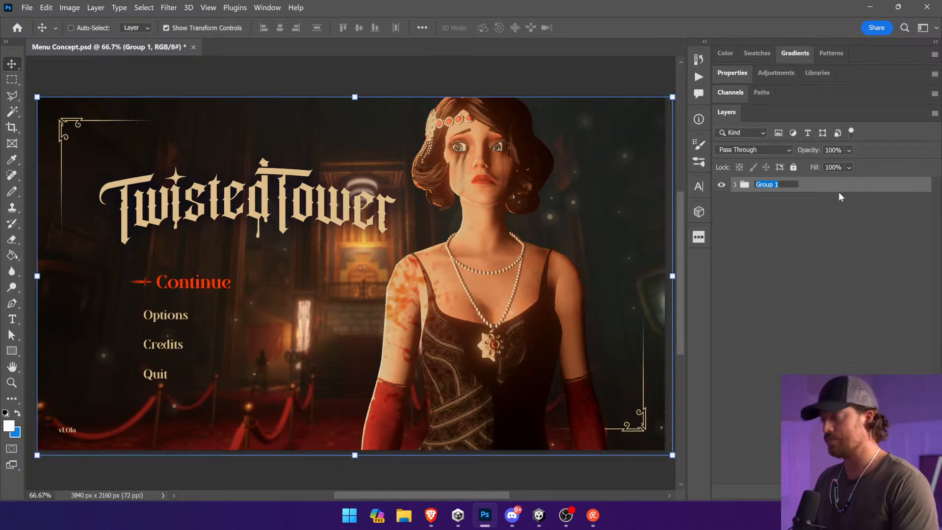
text(Main Menu)
key(Return)
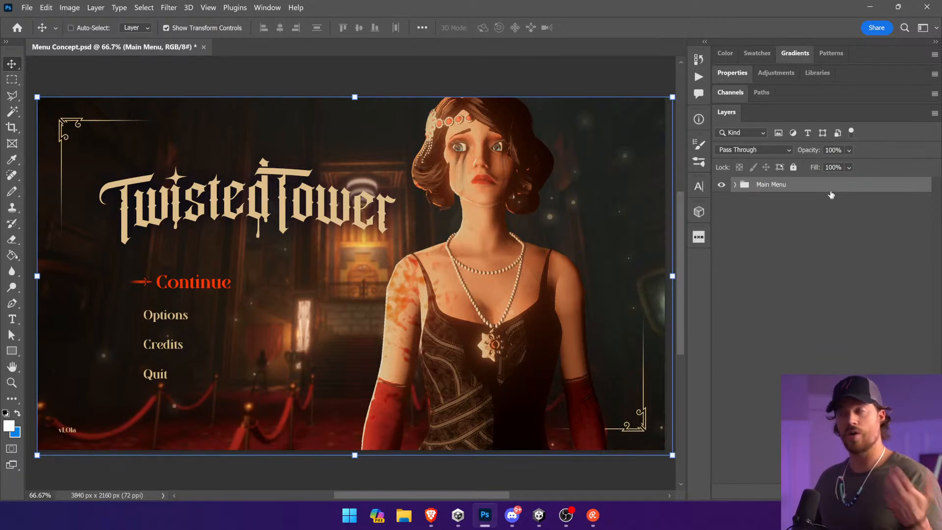
Step: Add a new layer above the Main Menu group and fill it with the copied near-black colour
key(ctrl+shift+alt+n)
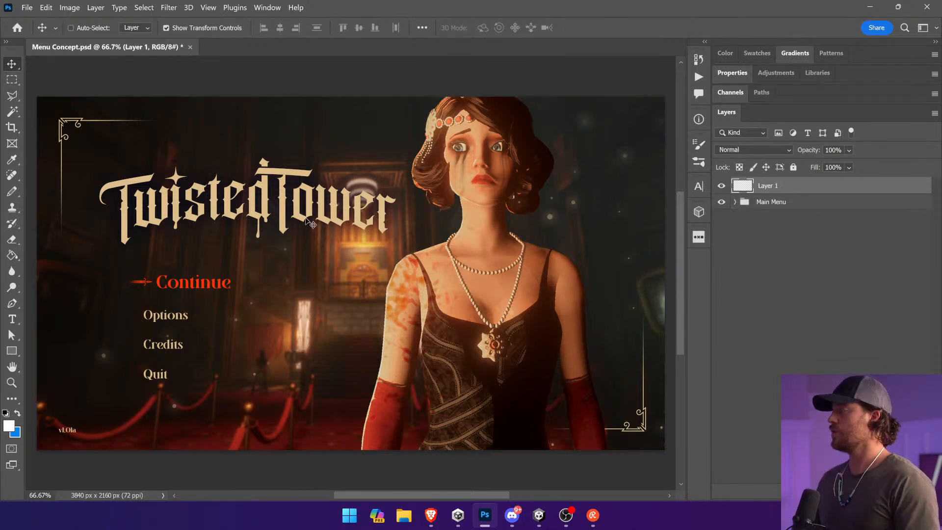
click(12, 255)
click(9, 424)
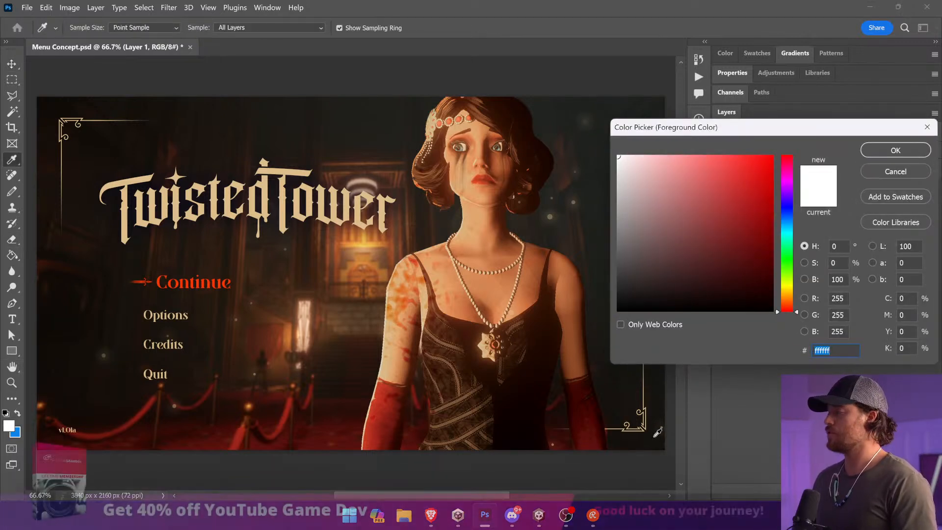
text(100b07)
key(Return)
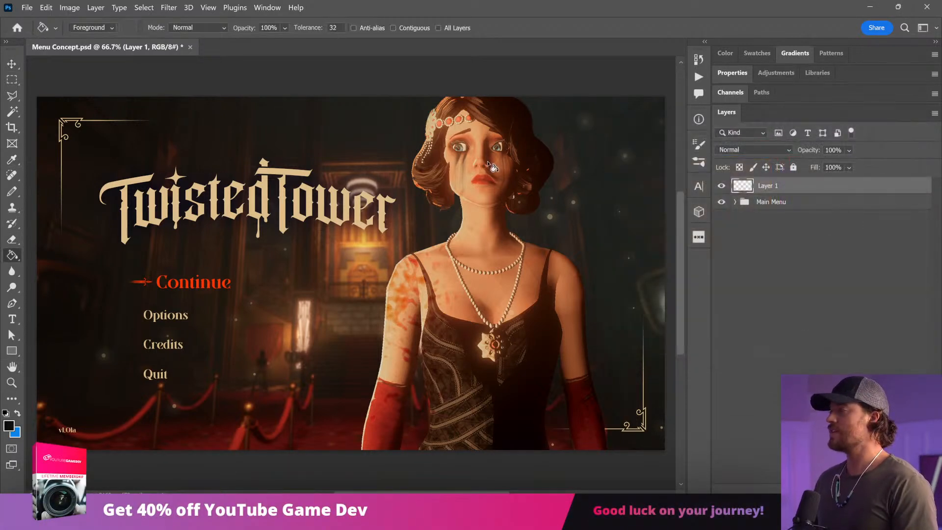
click(489, 163)
Step: Lower the near-black layer's opacity to 80%
key(v)
click(849, 150)
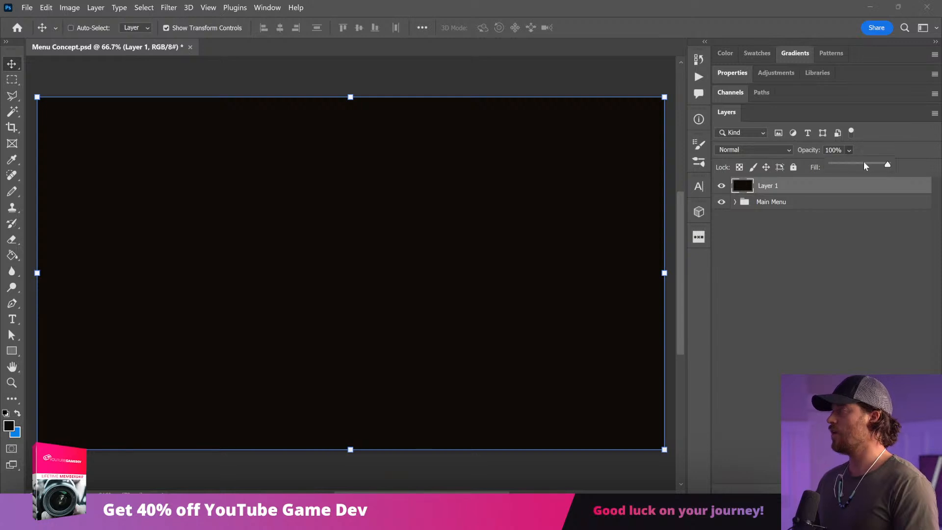
click(865, 163)
drag(865, 164, 876, 164)
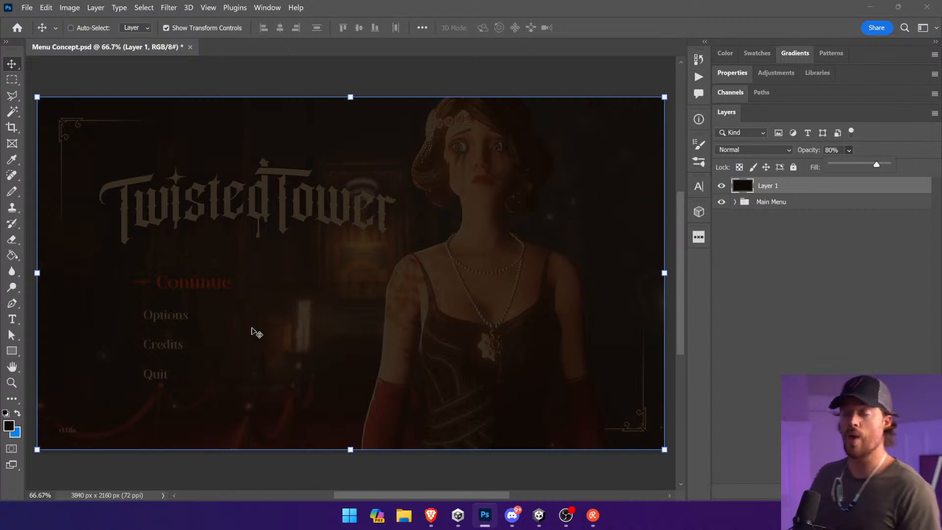
Step: Hide everything in the Main Menu group except Layer 15 copy and BG (Reference)
click(780, 202)
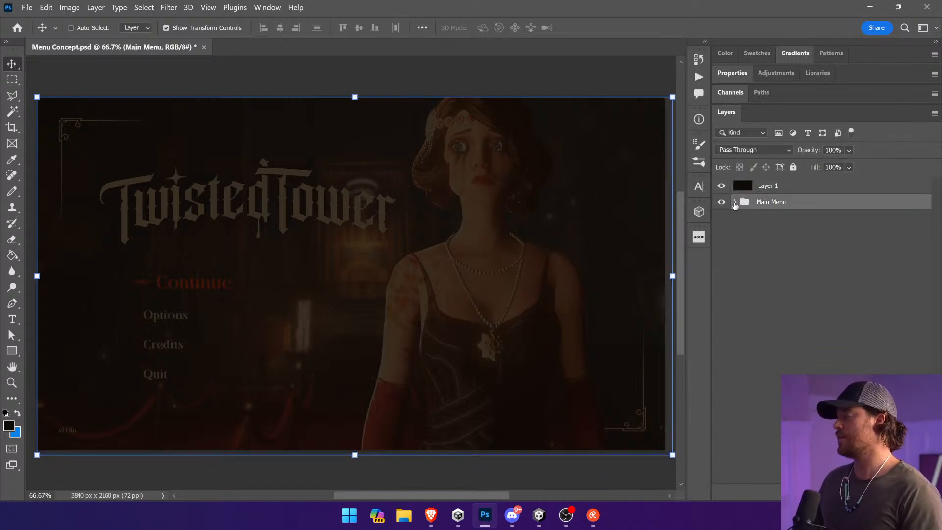
click(734, 201)
click(794, 321)
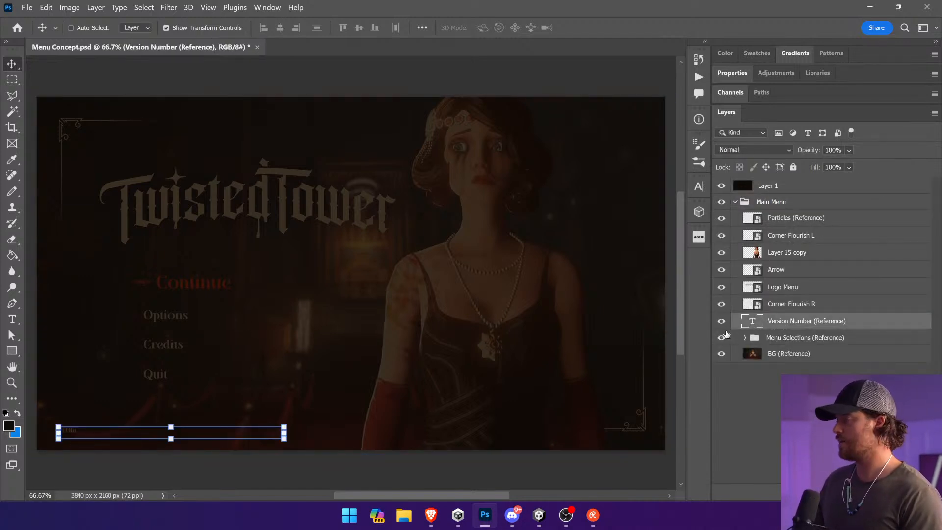
click(721, 319)
click(721, 304)
click(721, 287)
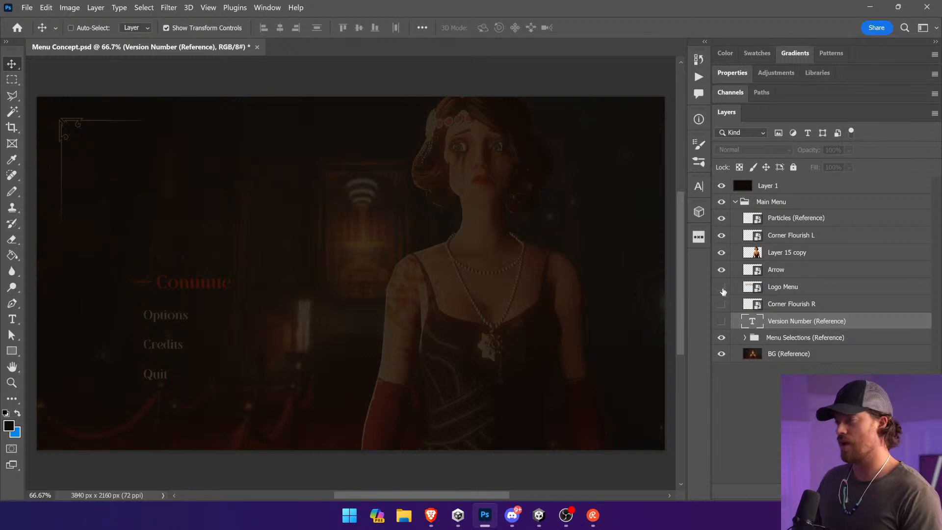
click(721, 287)
click(721, 304)
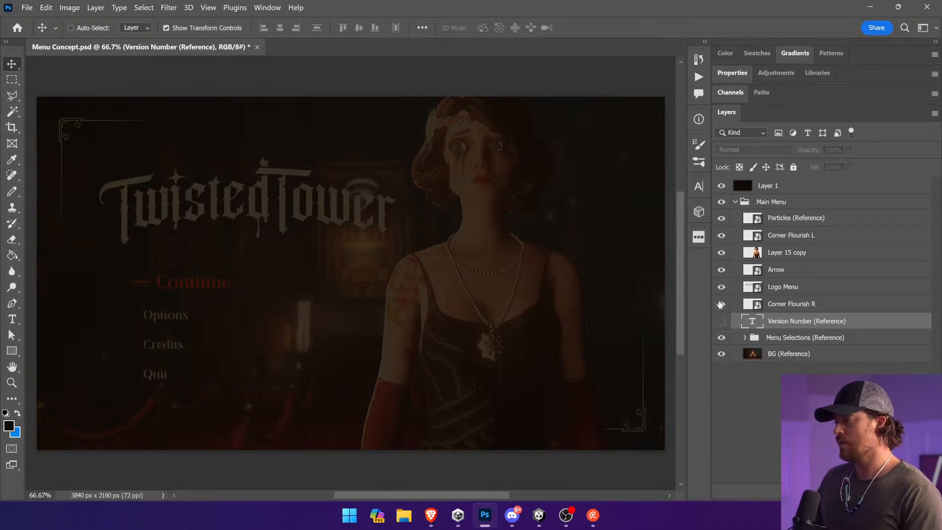
drag(721, 305, 722, 225)
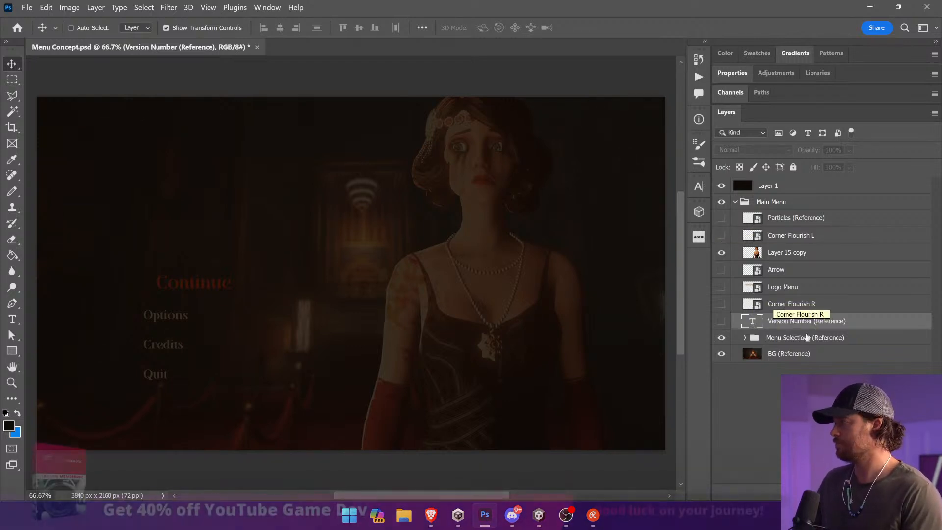
click(720, 337)
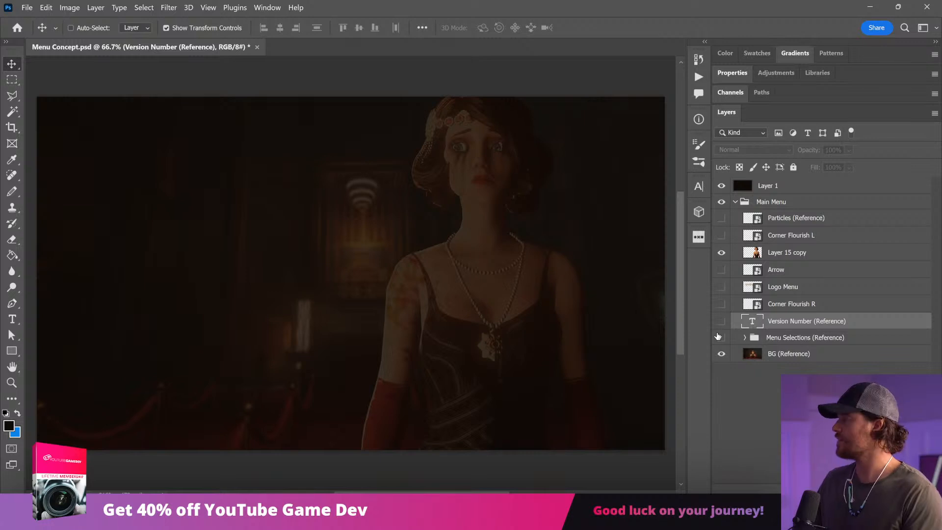
click(785, 338)
click(735, 202)
Step: Add an empty layer above the dark overlay, Layer 1
click(768, 185)
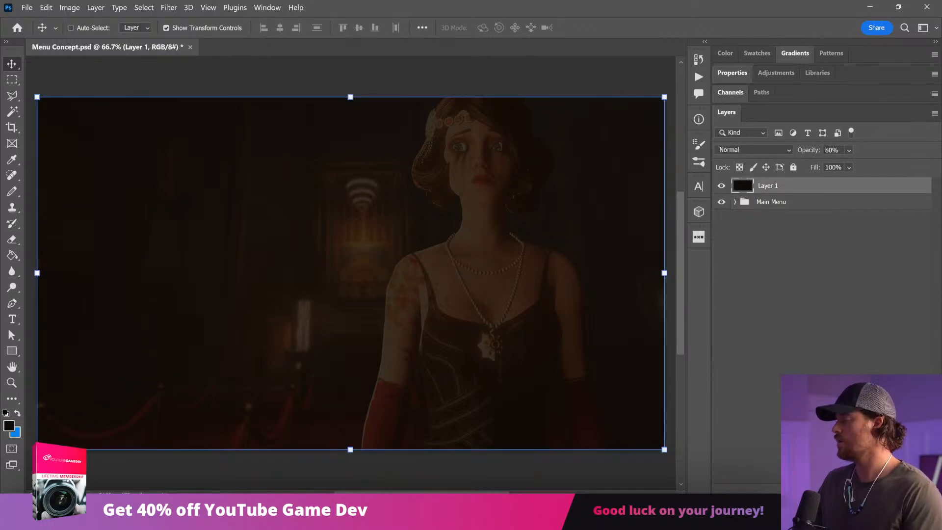
key(ctrl+shift+alt+n)
click(12, 319)
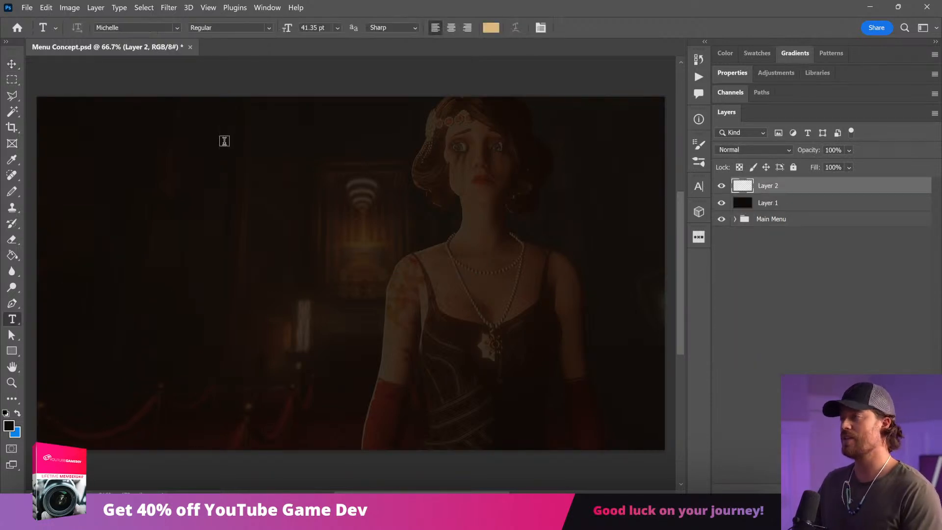
Step: Duplicate the Options text layer from the Menu Selections (Reference) group and place the copy directly above Layer 1
click(735, 218)
key(v)
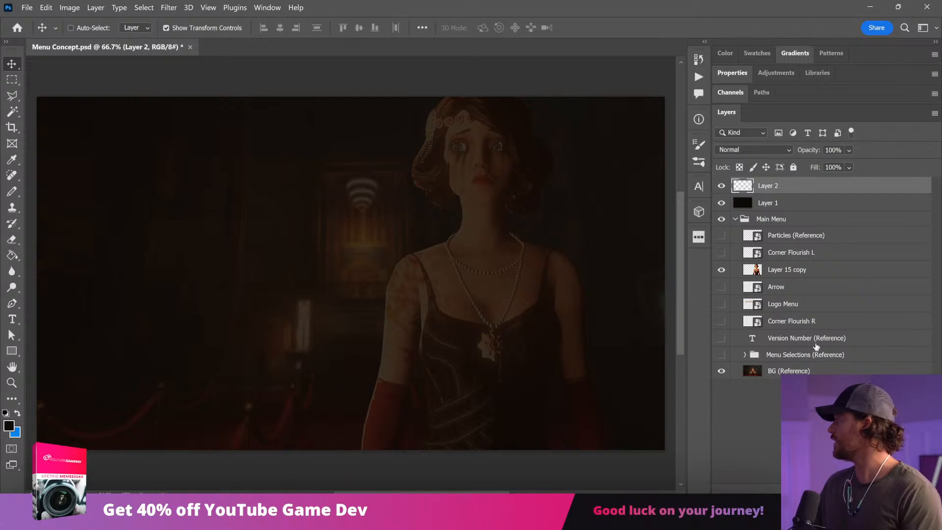
click(745, 354)
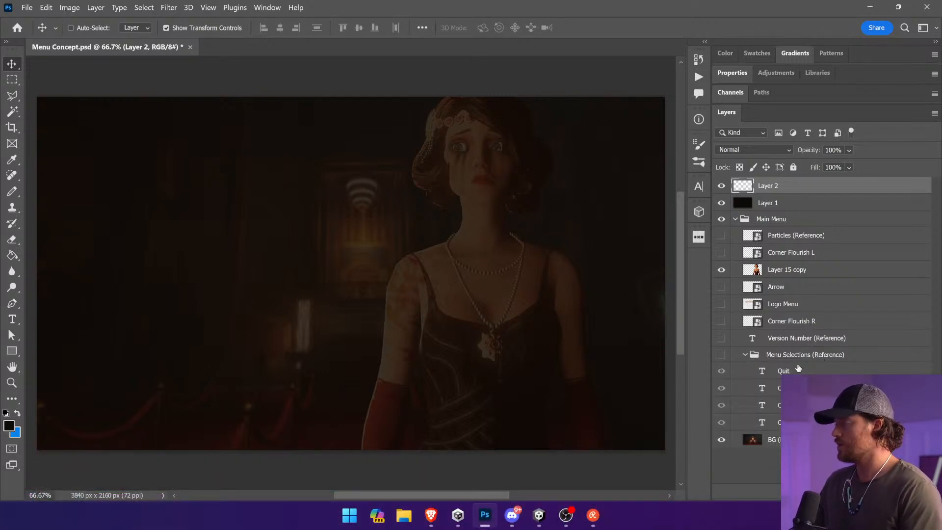
click(797, 368)
click(795, 388)
drag(794, 405, 804, 194)
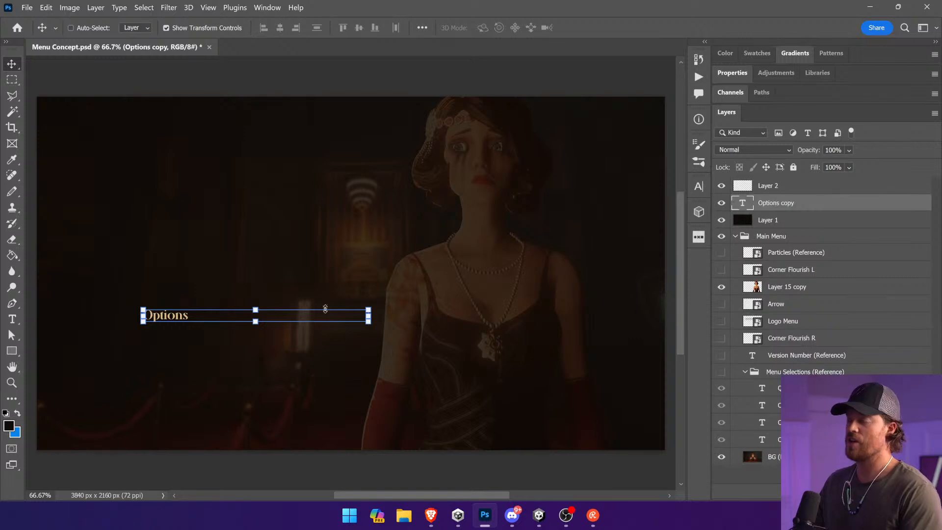
Step: Centre-align the copied Options text and replace its wording with Choose Your Game
click(12, 319)
click(222, 318)
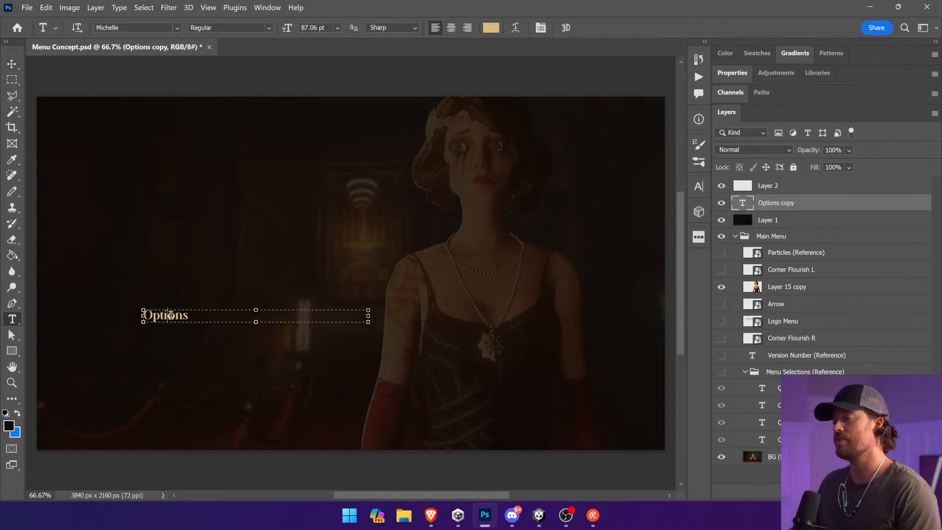
key(ctrl+a)
click(454, 28)
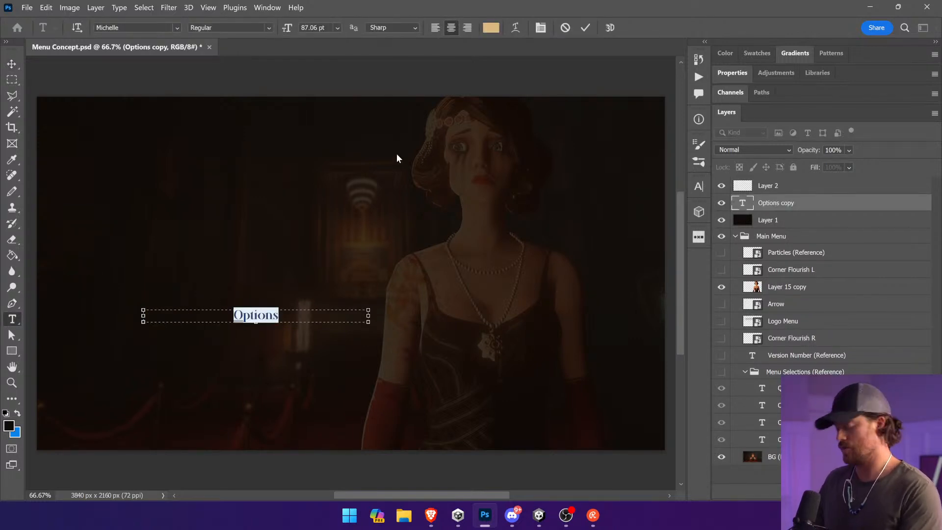
text(Choose YourGame)
key(ctrl+a)
click(280, 316)
click(12, 64)
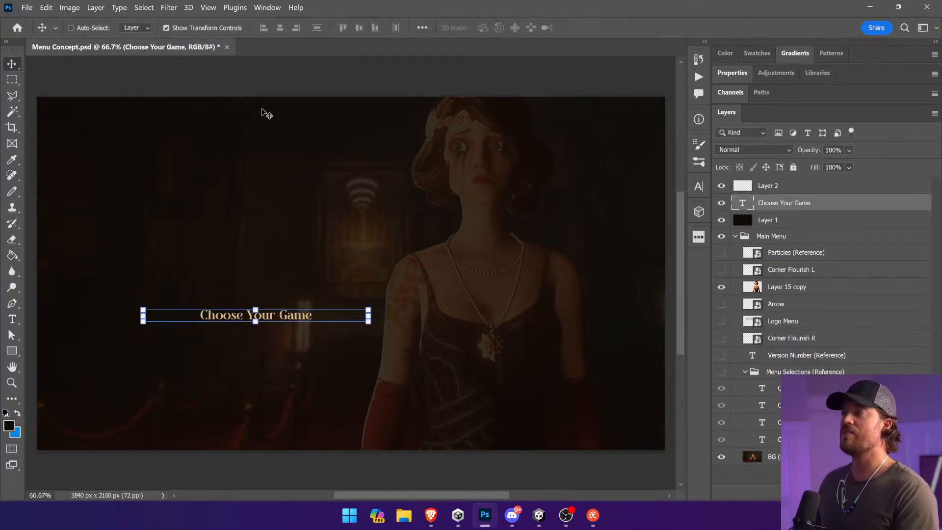
Step: Move the Choose Your Game text to the upper part of the artwork and centre it horizontally on the canvas
drag(393, 375, 494, 219)
key(ctrl+a)
click(280, 28)
key(ctrl+d)
ctrl+click(470, 81)
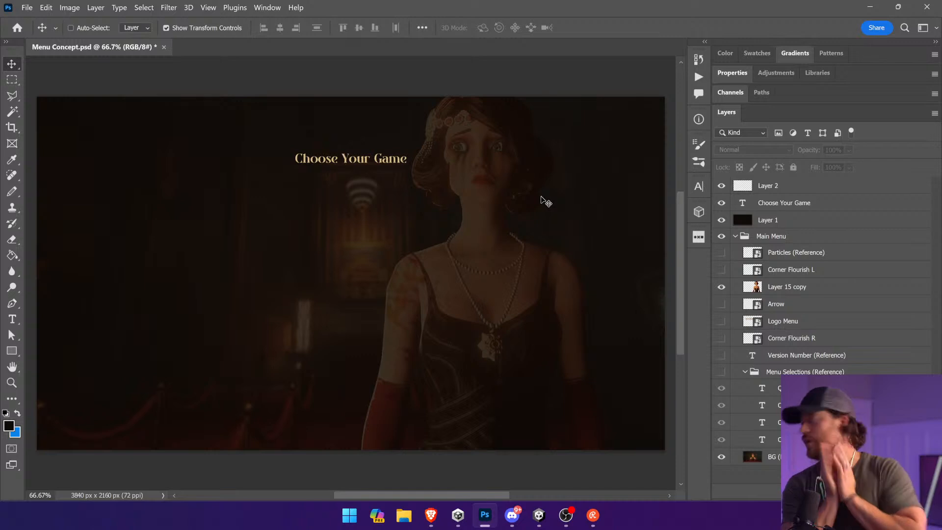
Step: Replace the Choose Your Game heading with Take Your Ticket
click(446, 157)
click(430, 197)
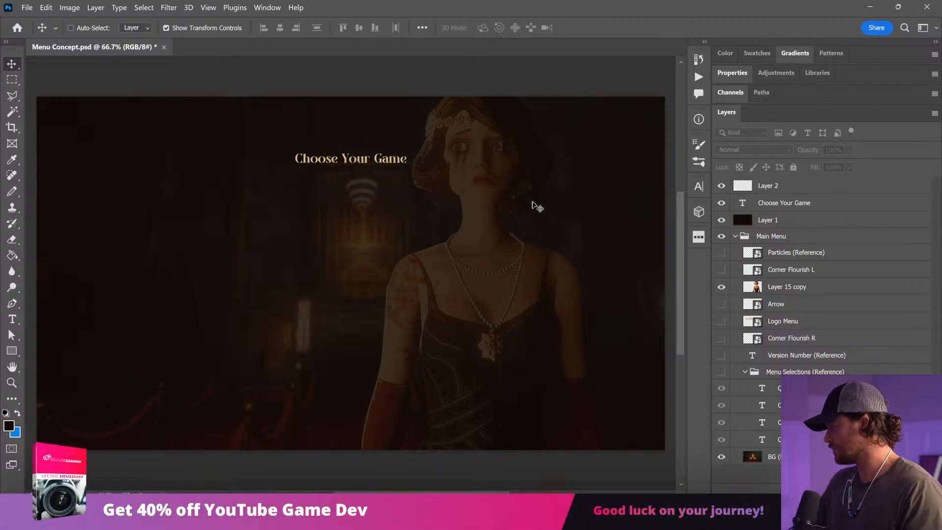
ctrl+click(374, 162)
click(13, 320)
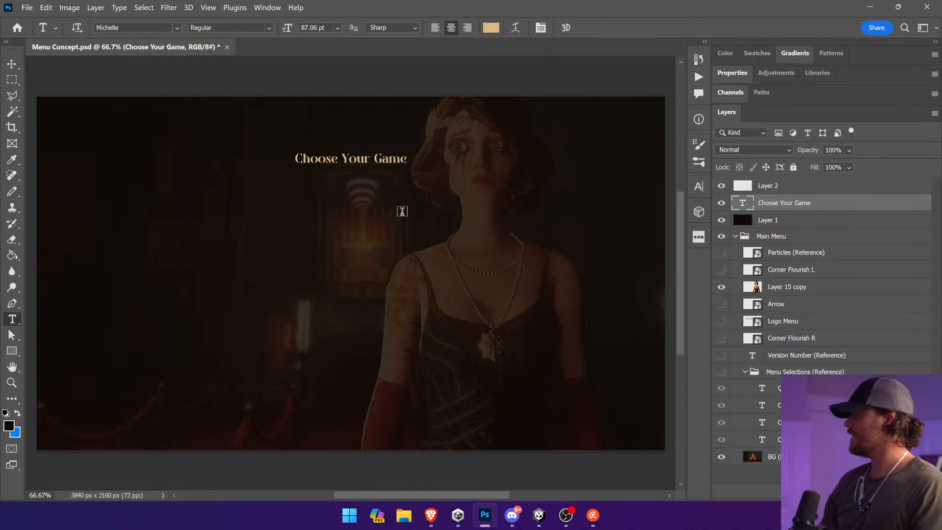
click(396, 158)
key(ctrl+a)
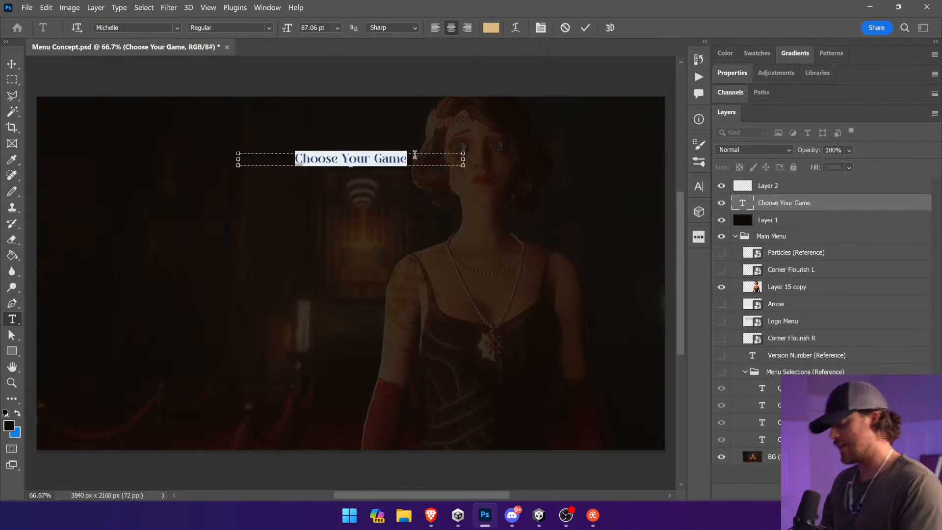
text(Take Your Ticket)
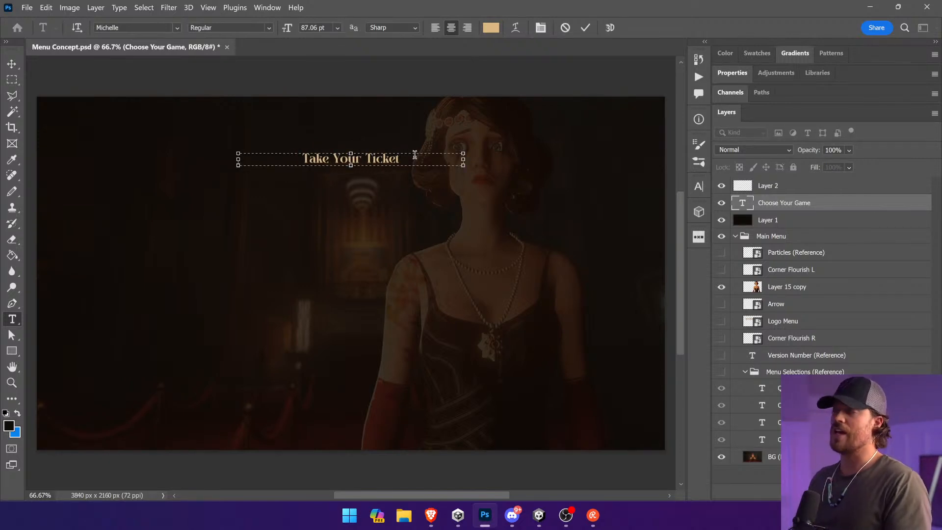
click(12, 63)
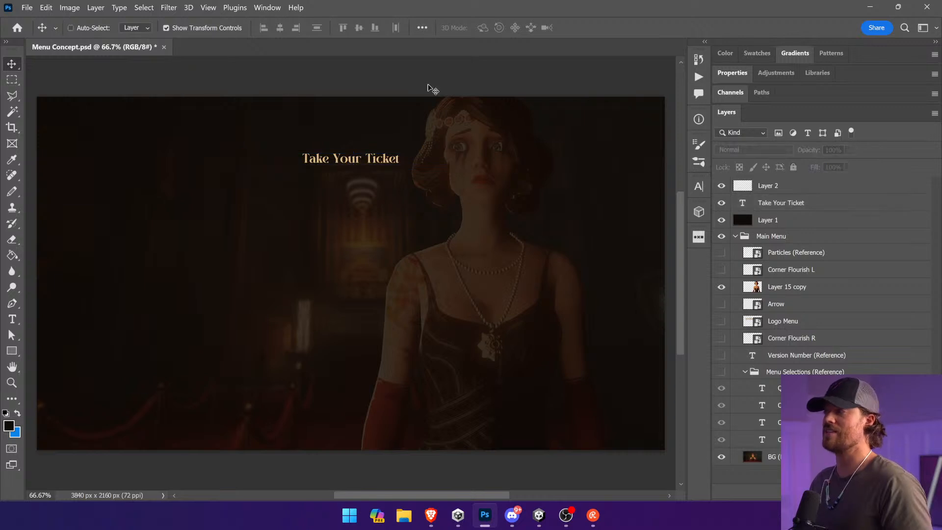
click(800, 388)
drag(804, 434, 794, 201)
drag(300, 349, 443, 242)
click(12, 319)
click(369, 172)
click(12, 64)
key(Delete)
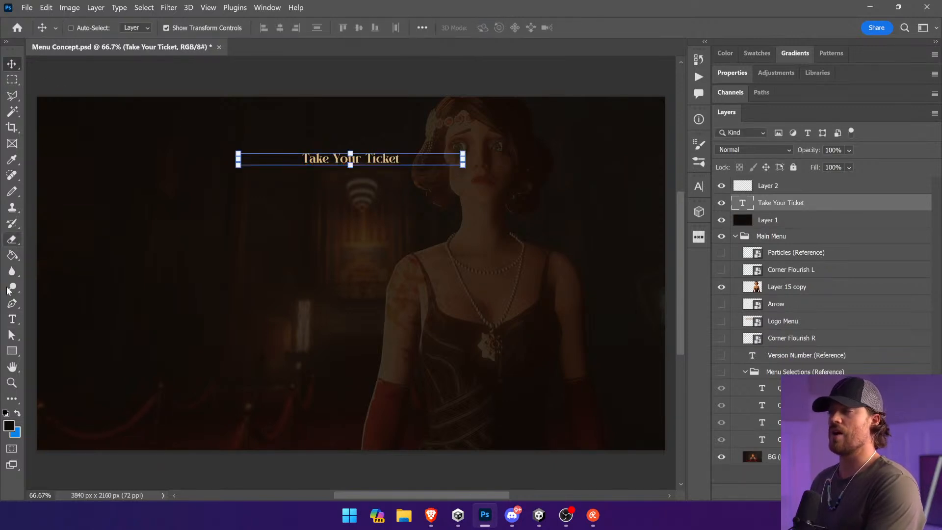
Step: Set the Take Your Ticket heading's font size to 125 pt and make its text box slightly taller to fit
click(11, 319)
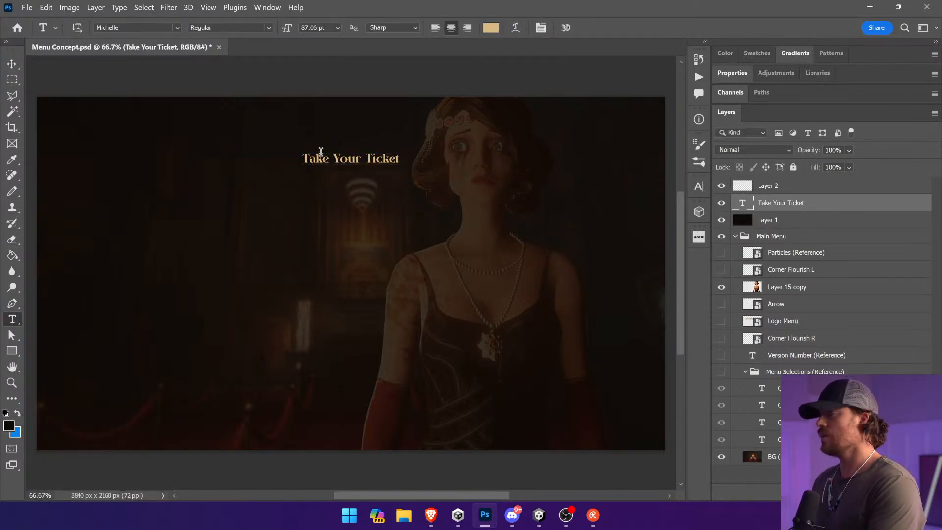
click(338, 158)
key(ctrl+a)
click(314, 27)
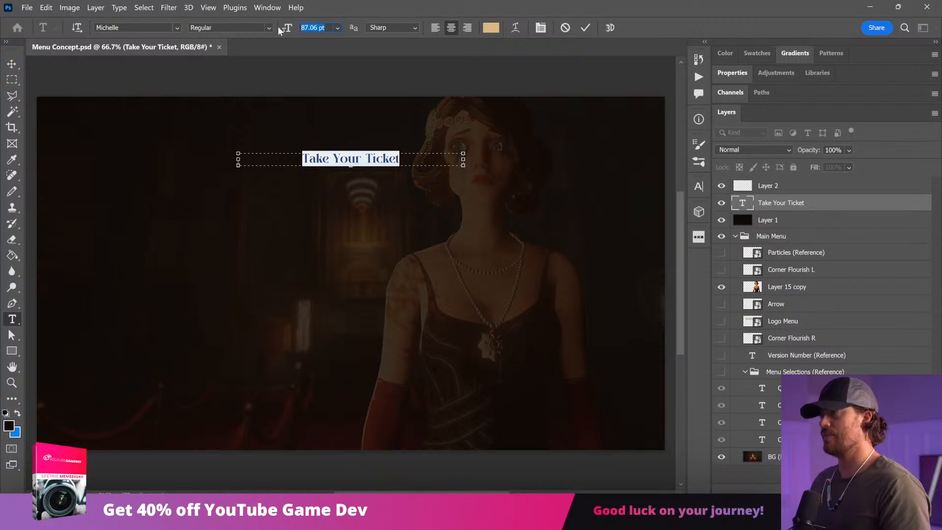
text(125)
key(Return)
mouse_move(348, 166)
mouse_down()
mouse_move(344, 184)
mouse_move(348, 170)
mouse_up()
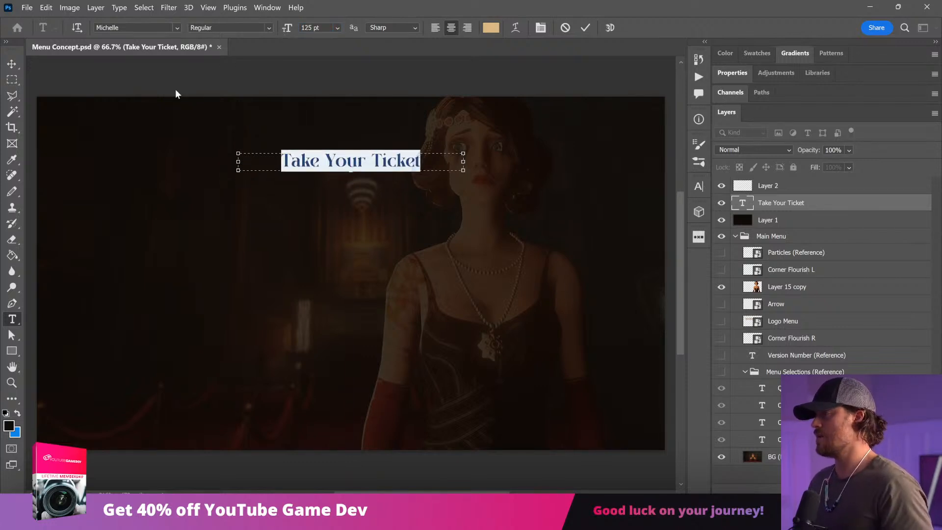
click(12, 65)
click(374, 80)
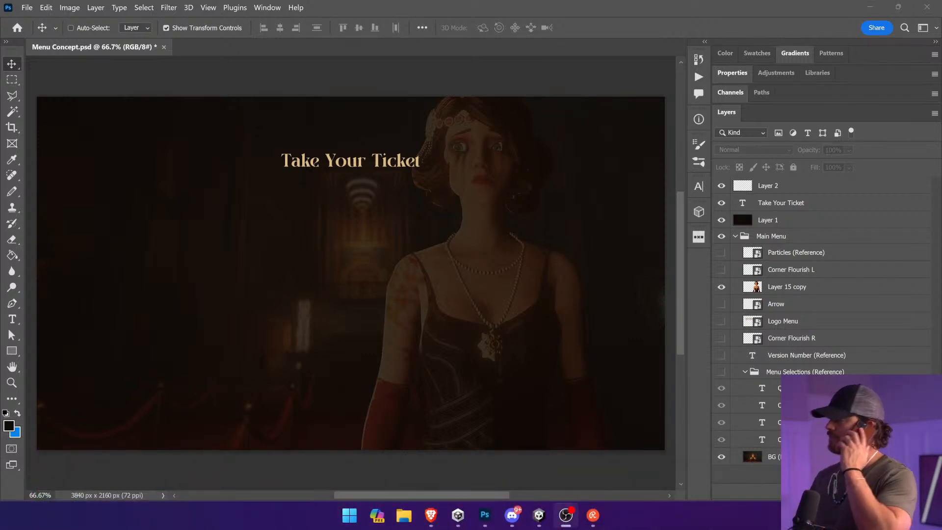
click(364, 176)
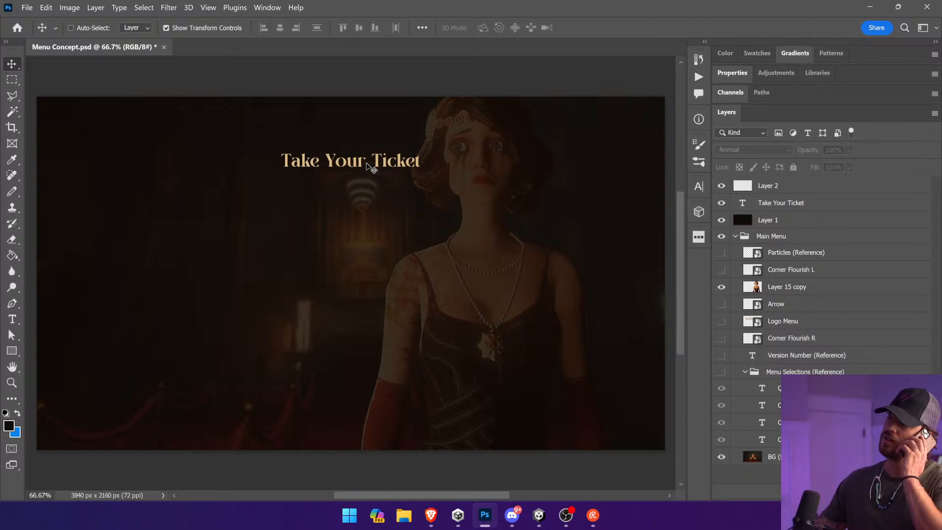
key(t)
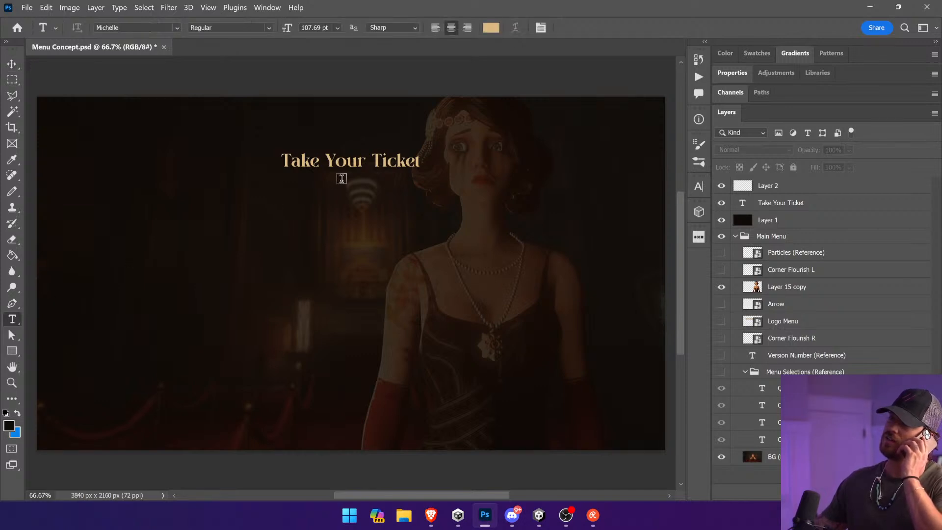
click(326, 160)
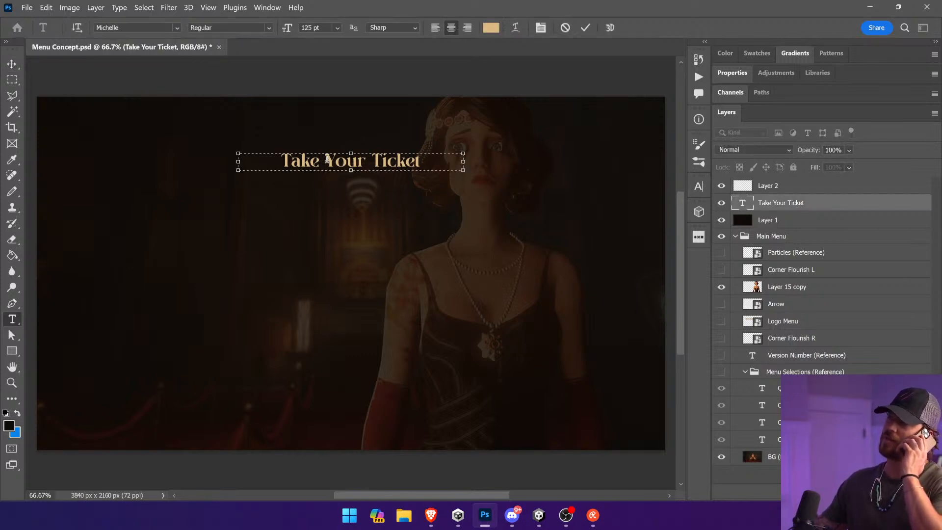
click(9, 75)
click(11, 64)
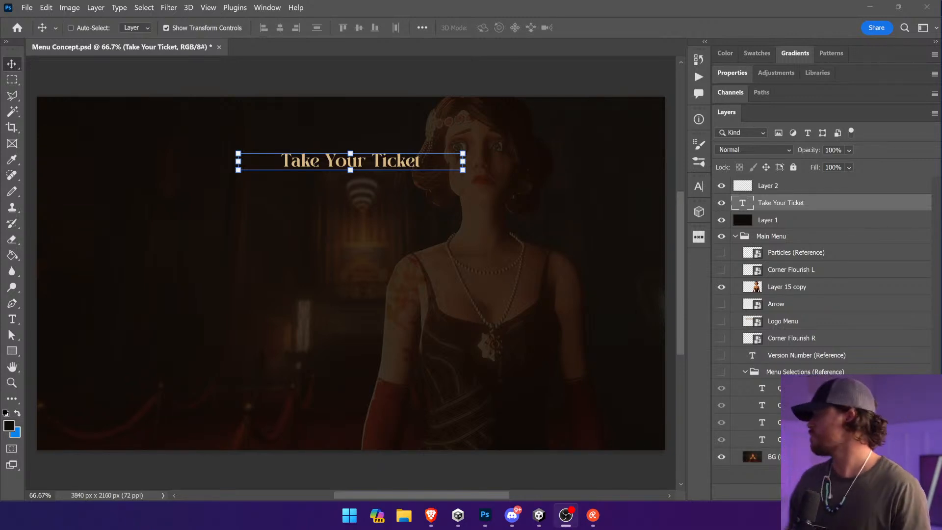
click(14, 321)
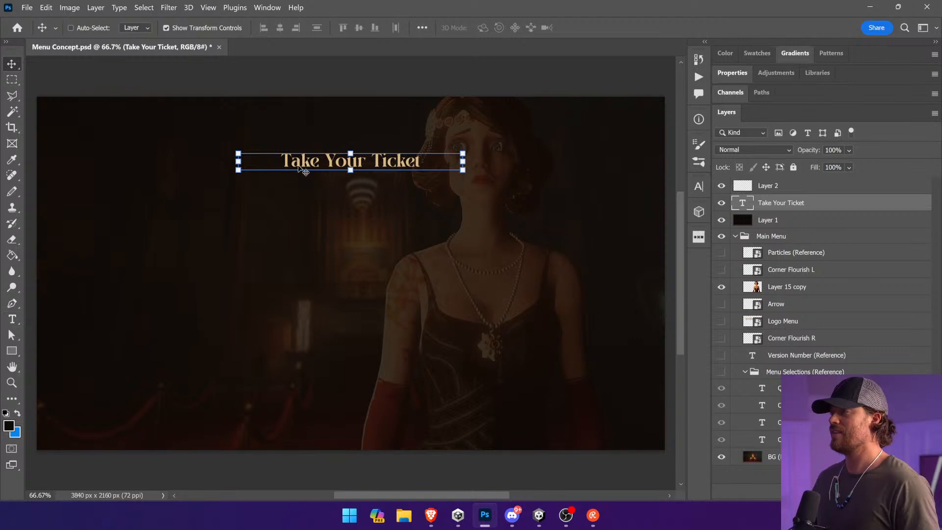
Step: Replace the Take Your Ticket heading's wording with Redeem Your Ticket
click(12, 319)
click(300, 162)
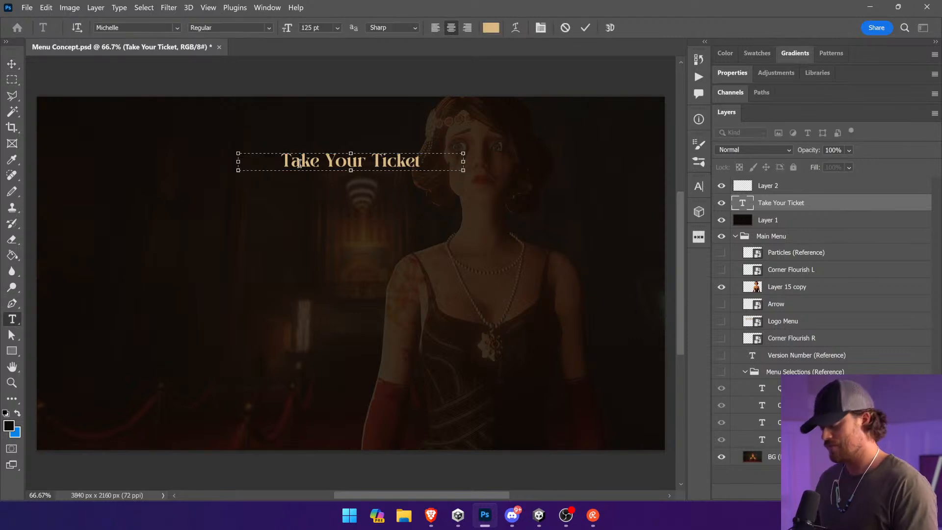
key(ctrl+a)
text(Redeem)
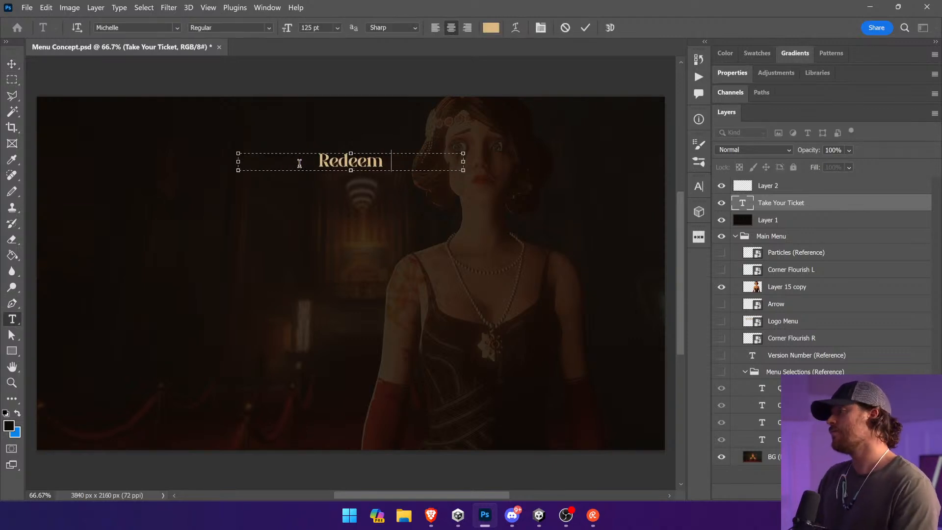
text( Your Ticket)
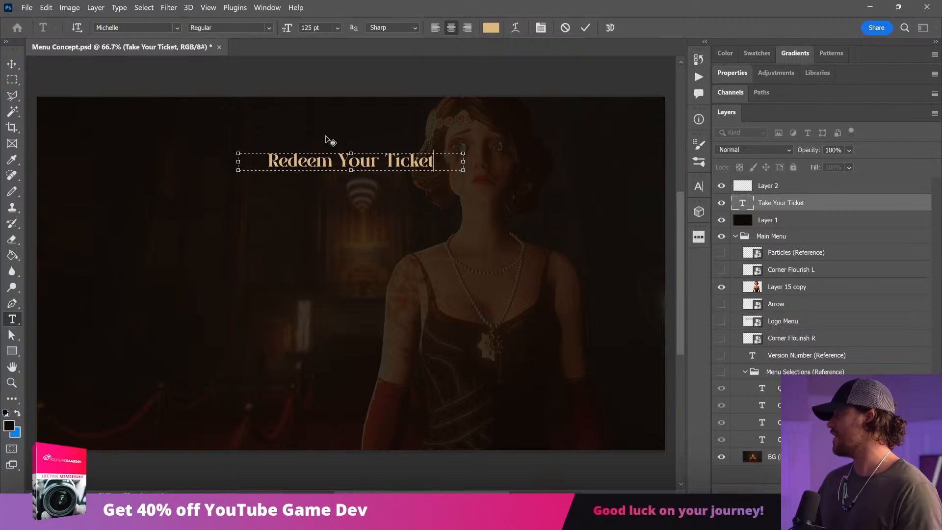
click(12, 63)
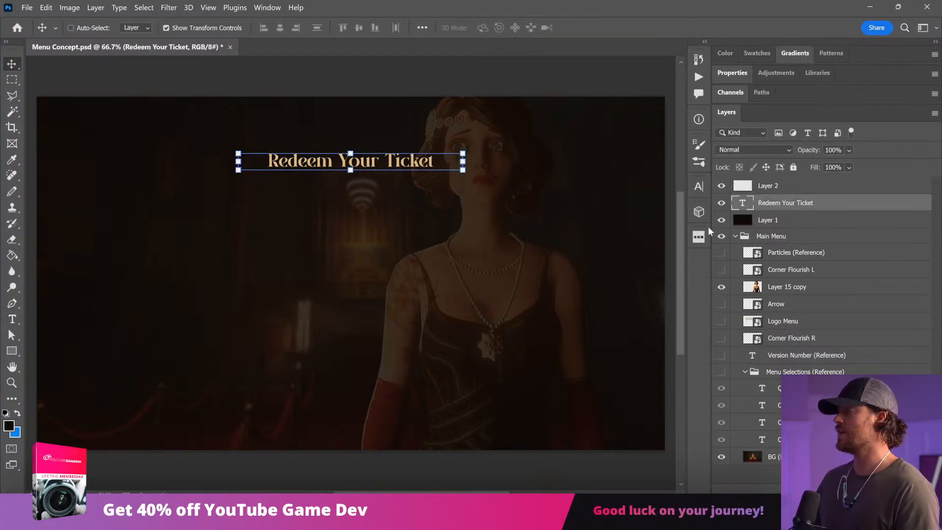
Step: Search the Noun Project icon library for flourish and look through the icons for a suitable divider
click(698, 238)
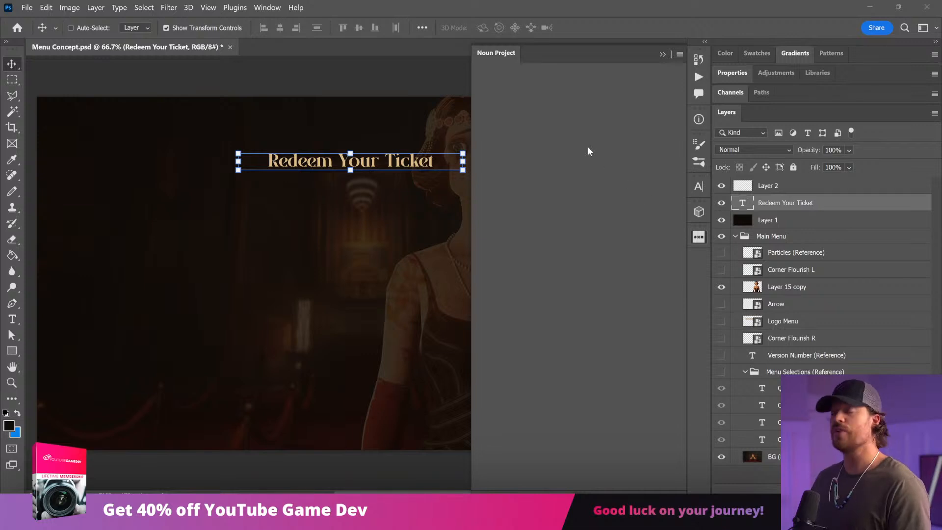
click(536, 103)
text(fl)
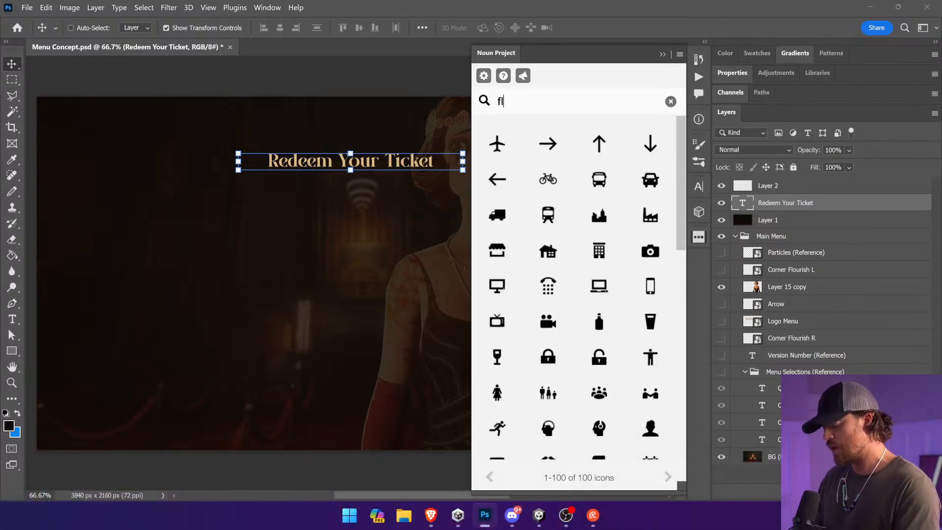
text(ourish)
key(Return)
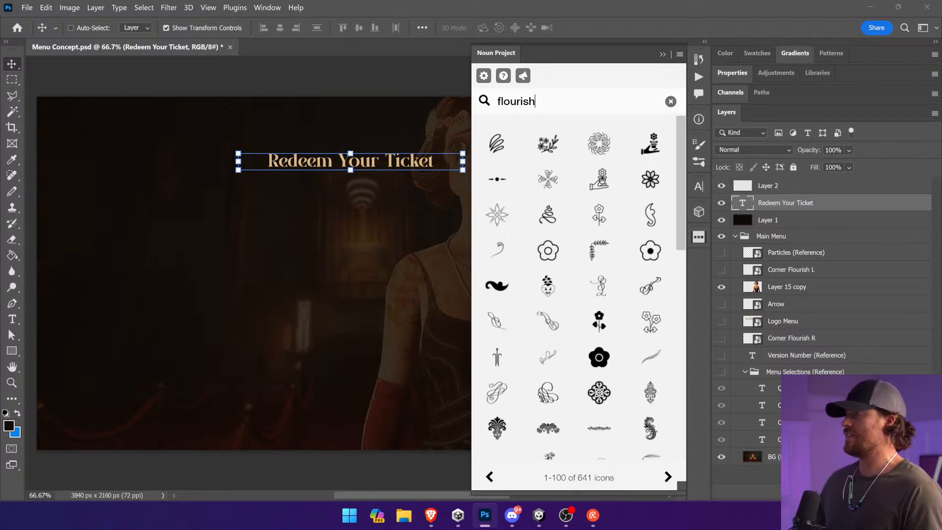
scroll(611, 323, down, 3)
scroll(613, 321, down, 3)
scroll(623, 328, down, 4)
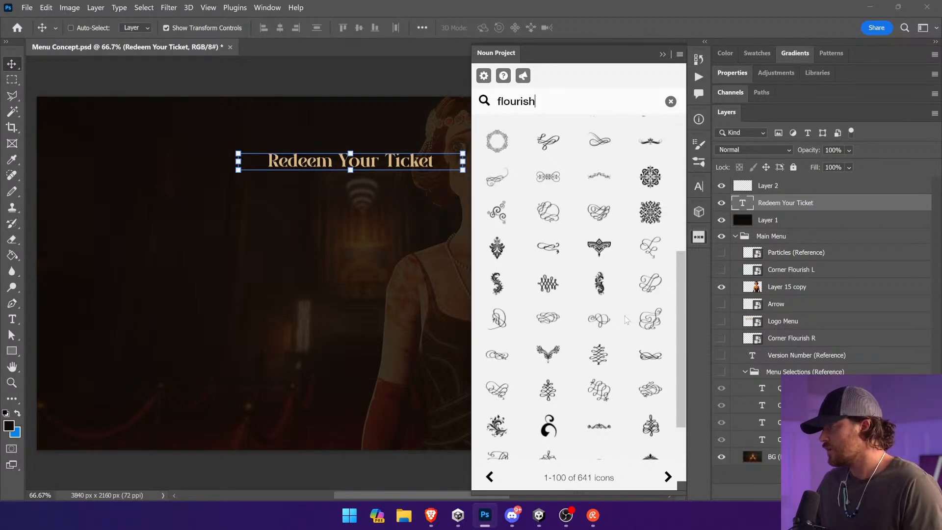
scroll(626, 320, down, 3)
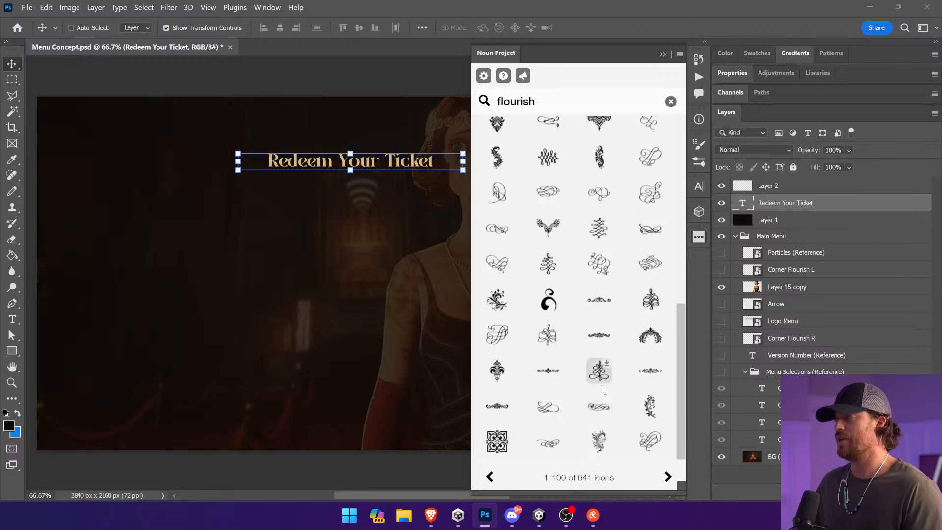
scroll(599, 344, up, 12)
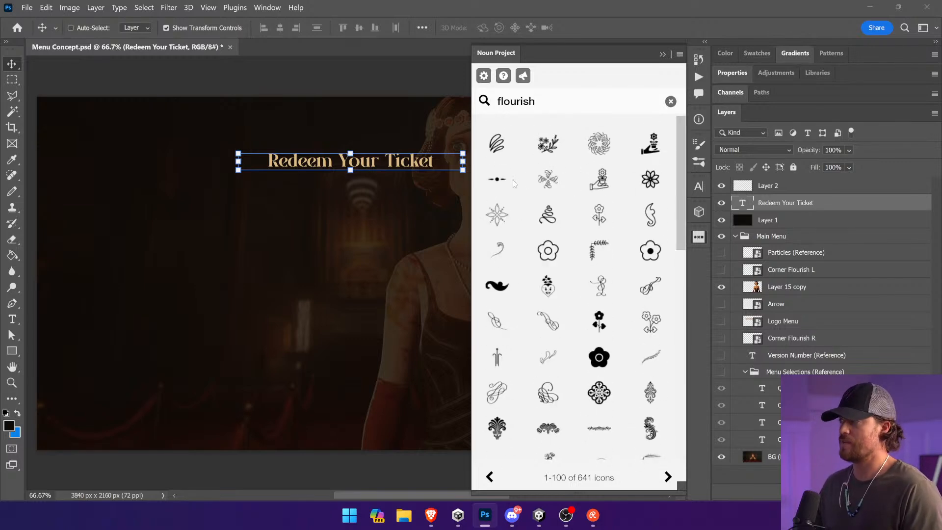
Step: Insert the flourish icon with a central dot between two tapered dashes in white at 300px, and place it just beneath the heading
click(496, 179)
click(550, 354)
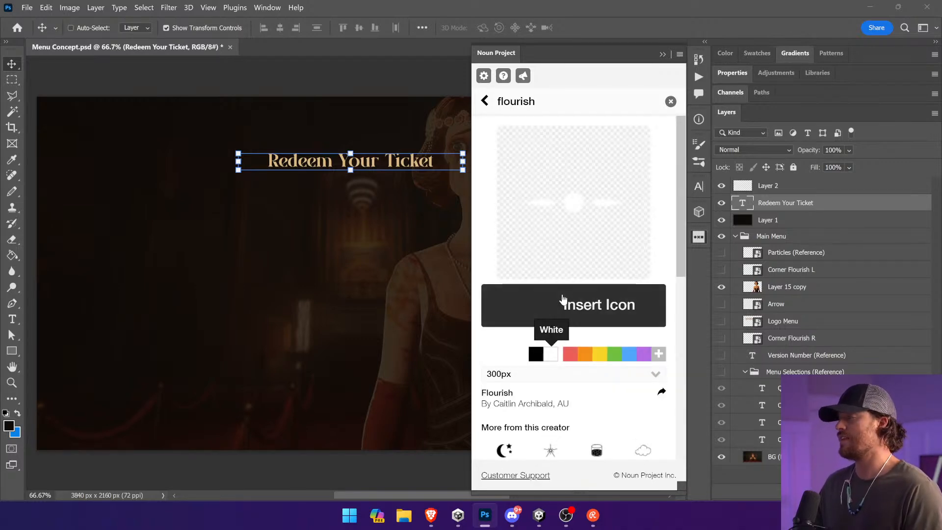
click(562, 298)
drag(432, 263, 432, 172)
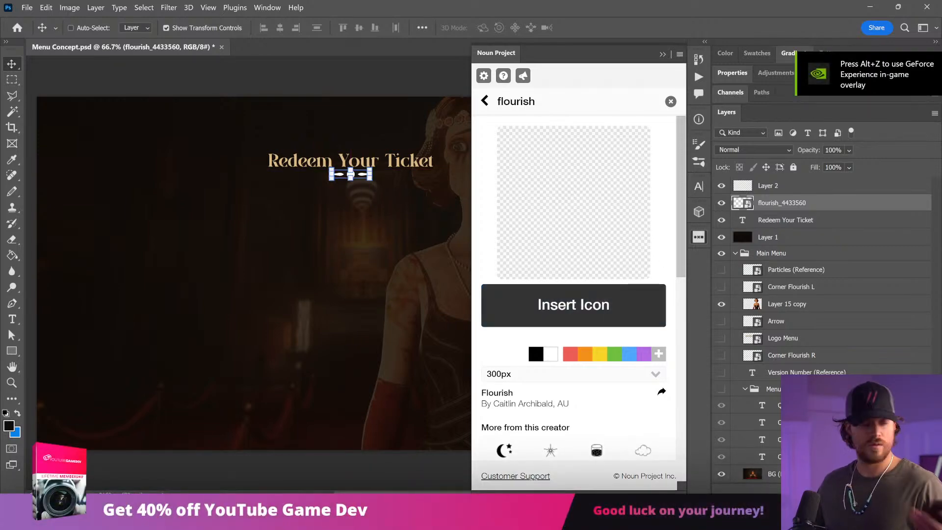
Step: Apply a Normal Color Overlay at 100% opacity to the flourish, using the gold sampled from the heading text
click(825, 444)
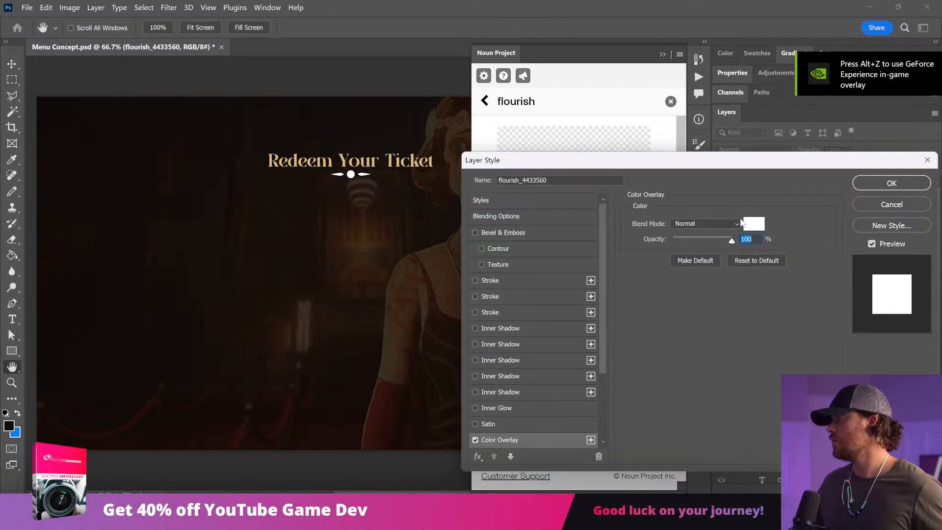
click(738, 223)
click(715, 198)
click(757, 224)
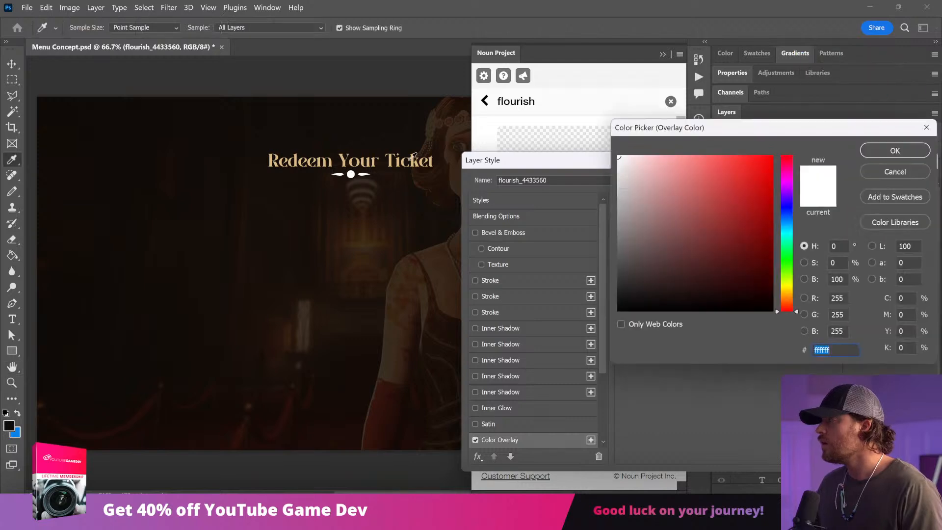
click(396, 160)
click(895, 150)
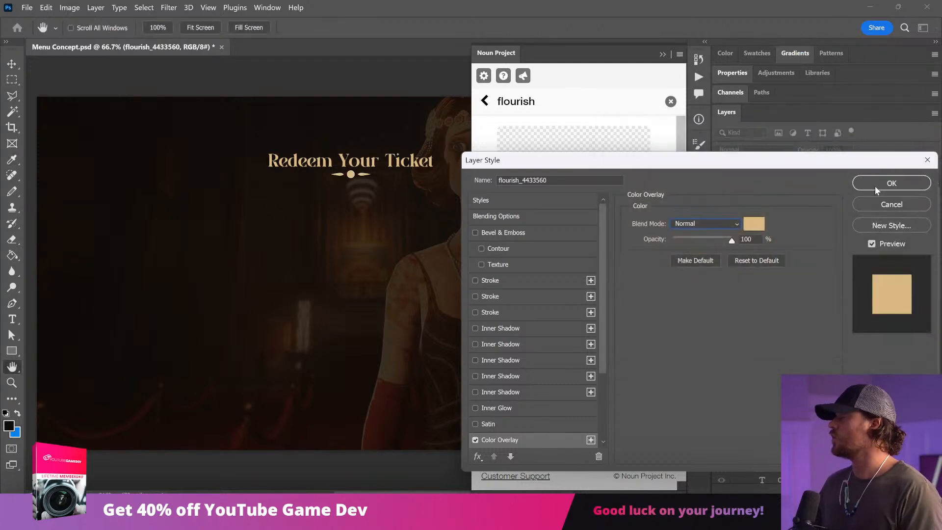
click(890, 181)
Step: Scale the flourish down beneath the heading and centre it horizontally on the canvas
key(ctrl+t)
mouse_move(352, 186)
mouse_down()
mouse_move(353, 199)
mouse_move(353, 189)
mouse_up()
key(Return)
drag(400, 223, 400, 217)
key(ctrl+a)
click(279, 28)
key(ctrl+d)
Step: Close the icon library and move the heading and flourish slightly higher, leaving a wider gap between them
click(668, 58)
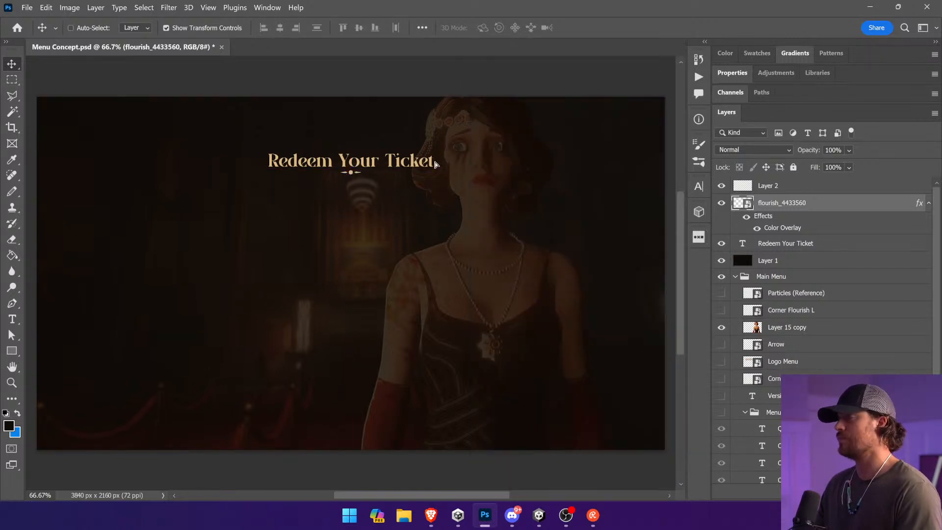
drag(416, 165, 416, 155)
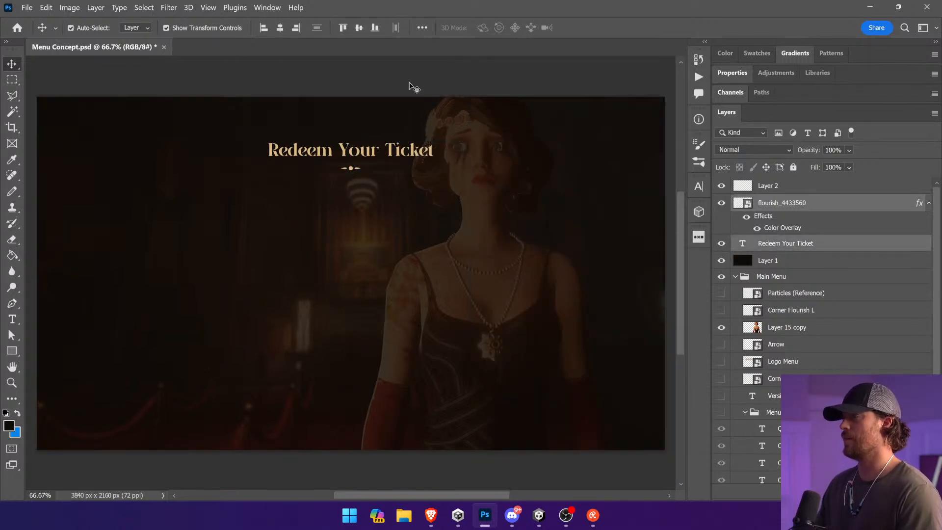
click(413, 89)
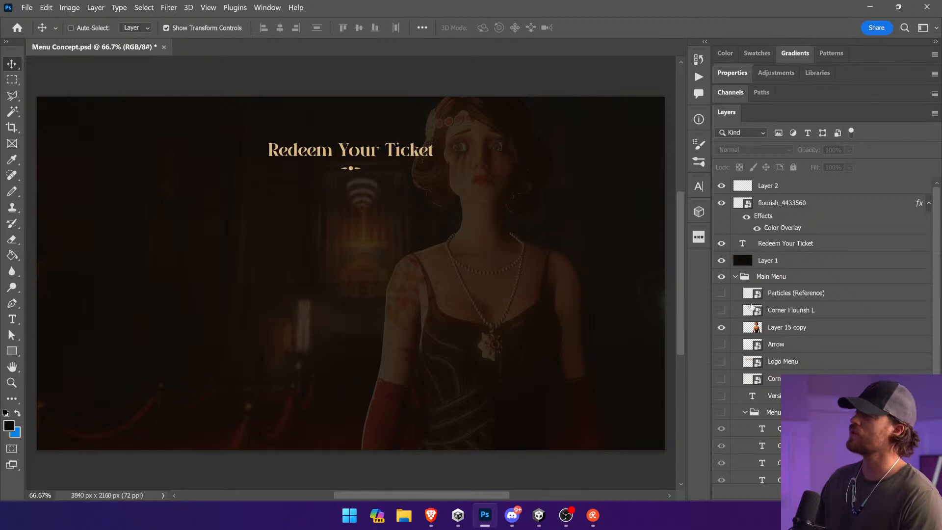
Step: Show the Corner Flourish L and Corner Flourish R layers in the Main Menu group
scroll(802, 312, down, 1)
click(722, 289)
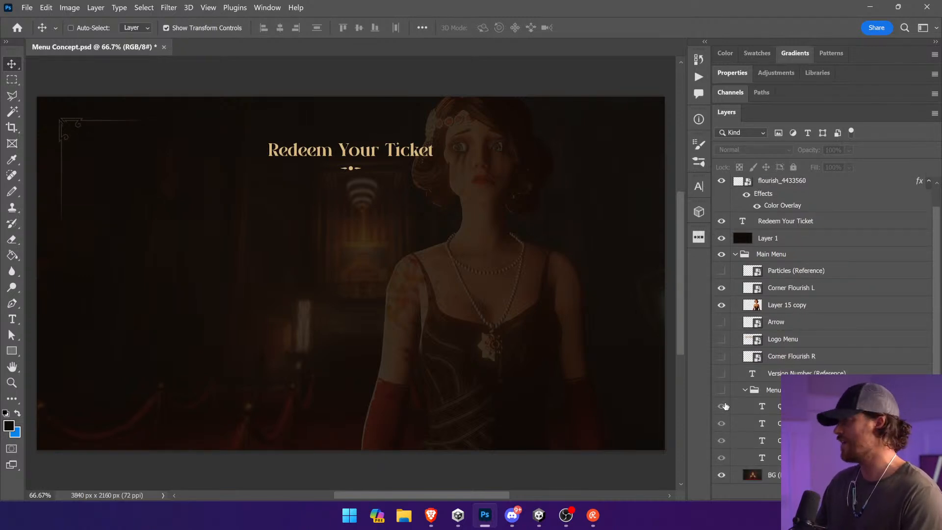
click(722, 358)
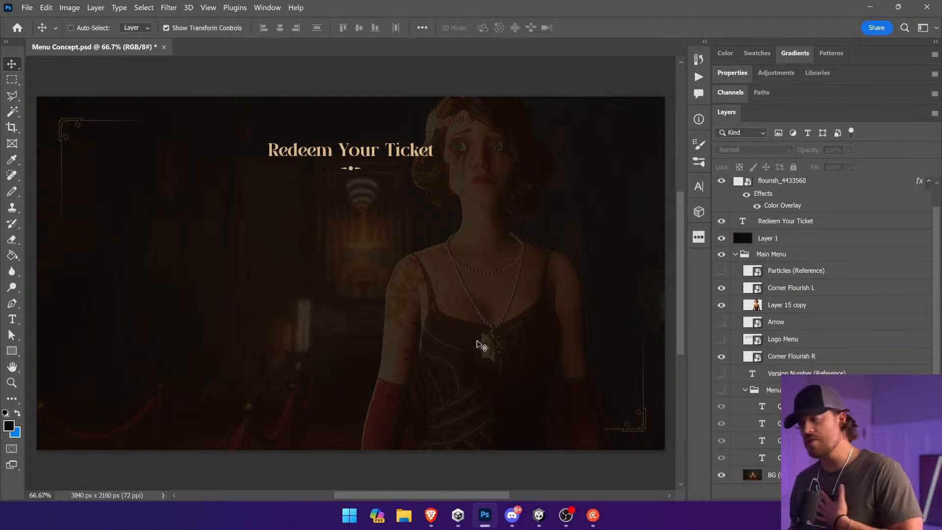
Step: Switch to the Brave browser, search Google Images for vintage disneyland tickets and examine the ticket designs
mouse_move(432, 521)
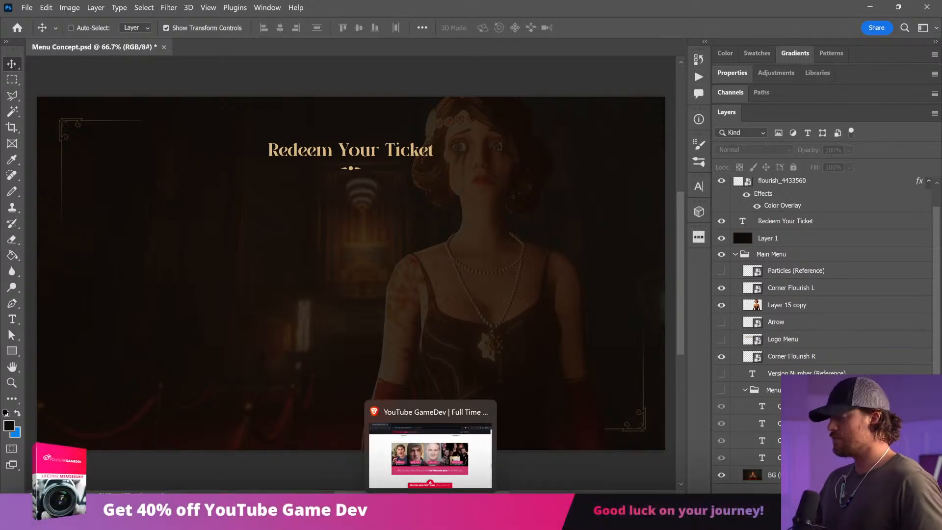
click(431, 521)
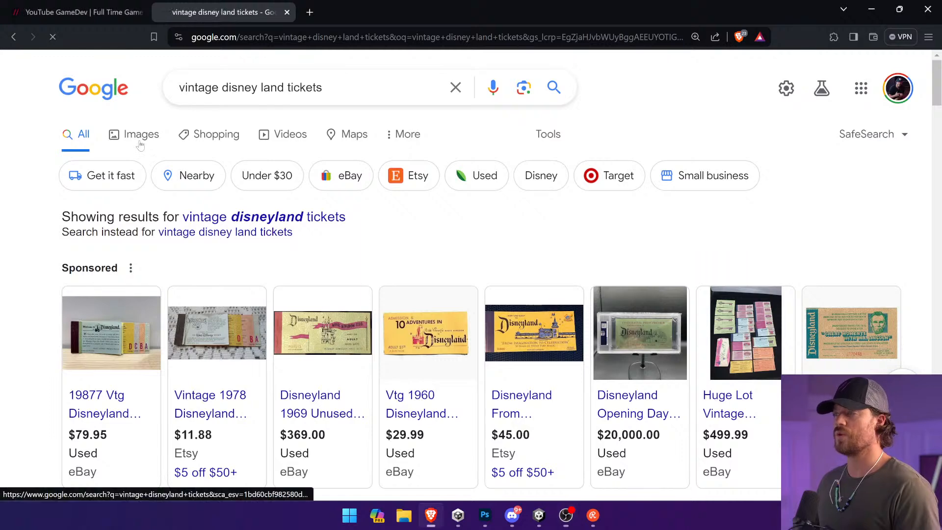
click(139, 140)
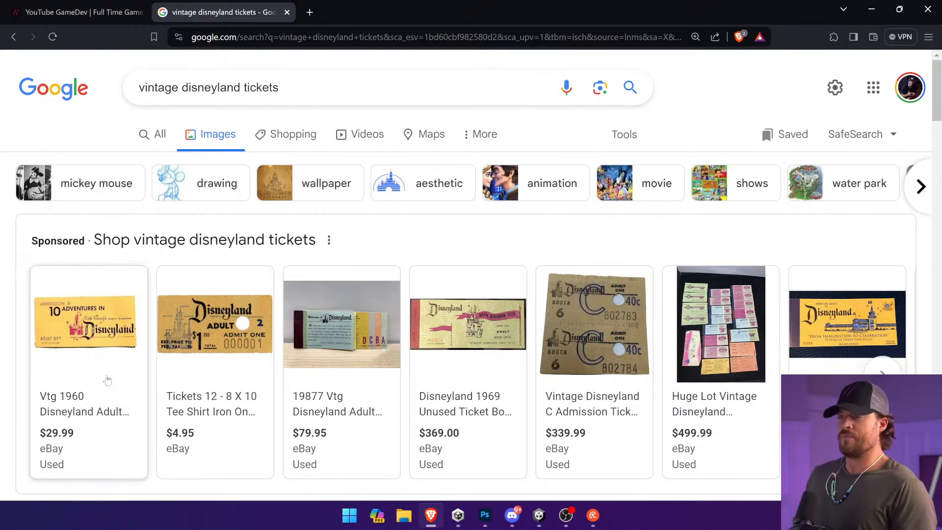
scroll(154, 363, down, 5)
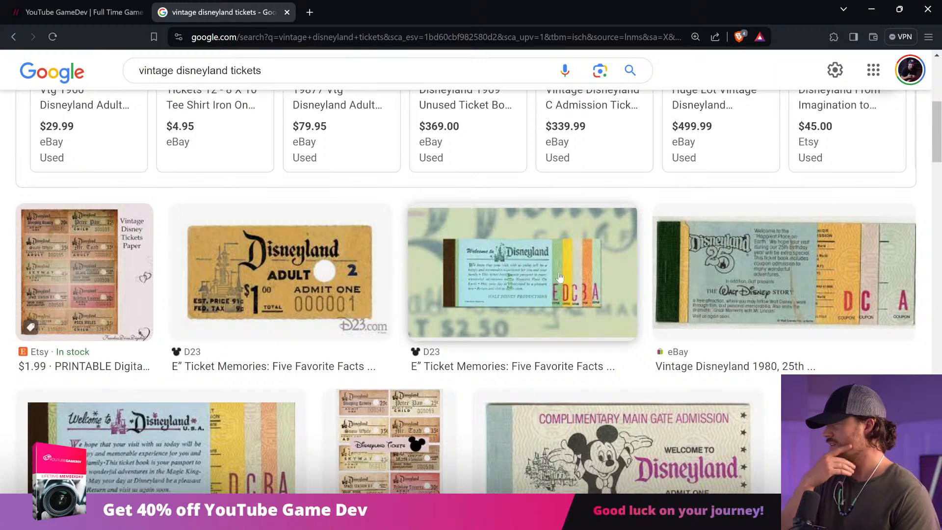
scroll(559, 277, down, 3)
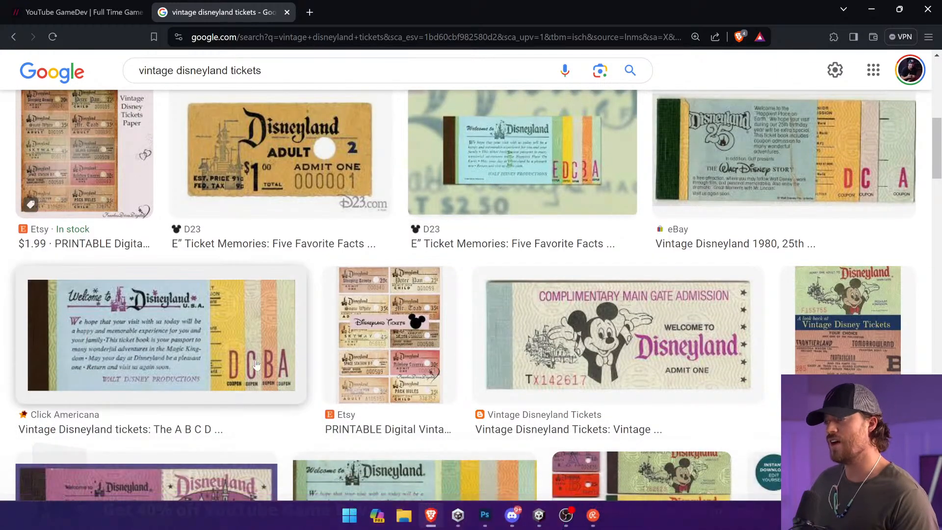
scroll(400, 362, down, 2)
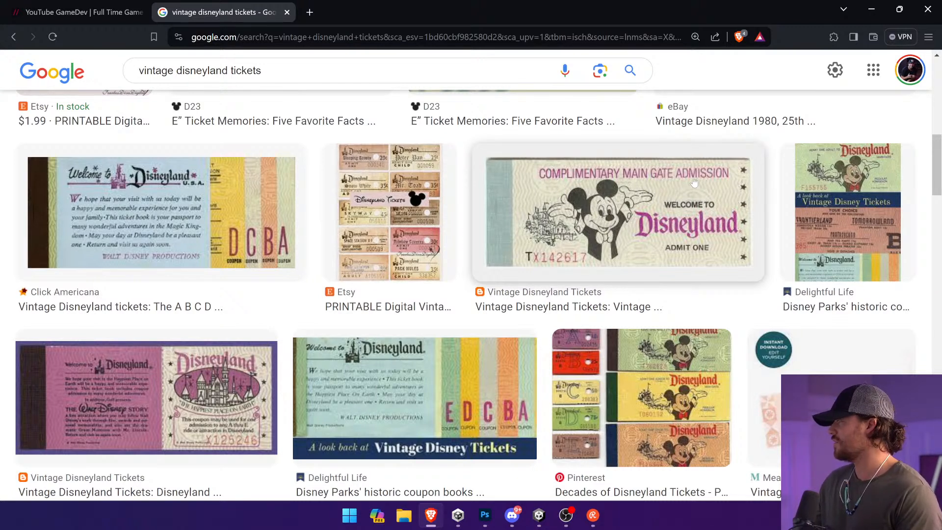
Step: Return to Photoshop and add an empty layer above Particles (Reference) in the Main Menu group
key(alt+Tab)
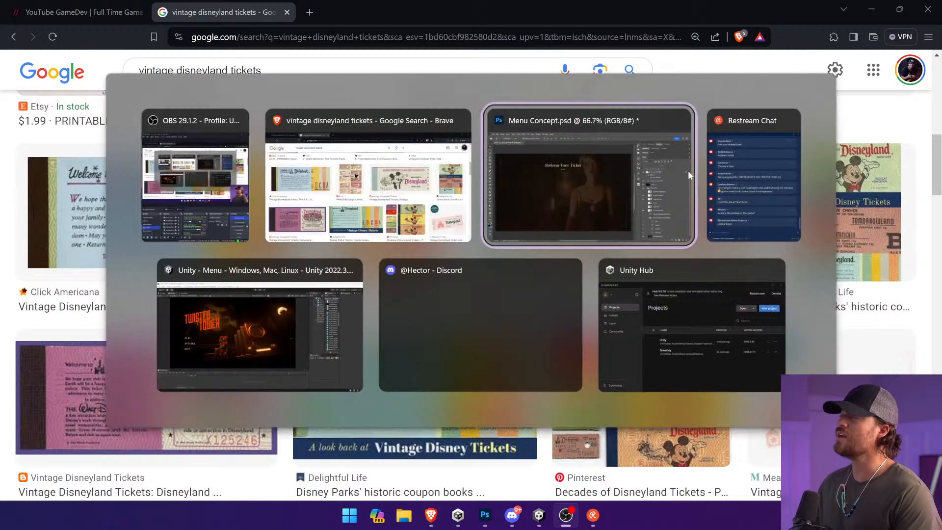
click(688, 170)
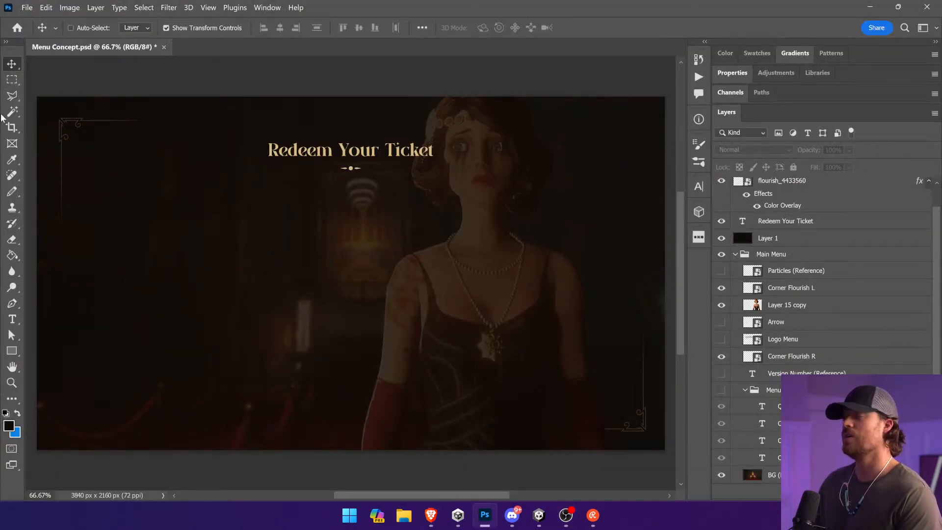
click(12, 79)
click(807, 274)
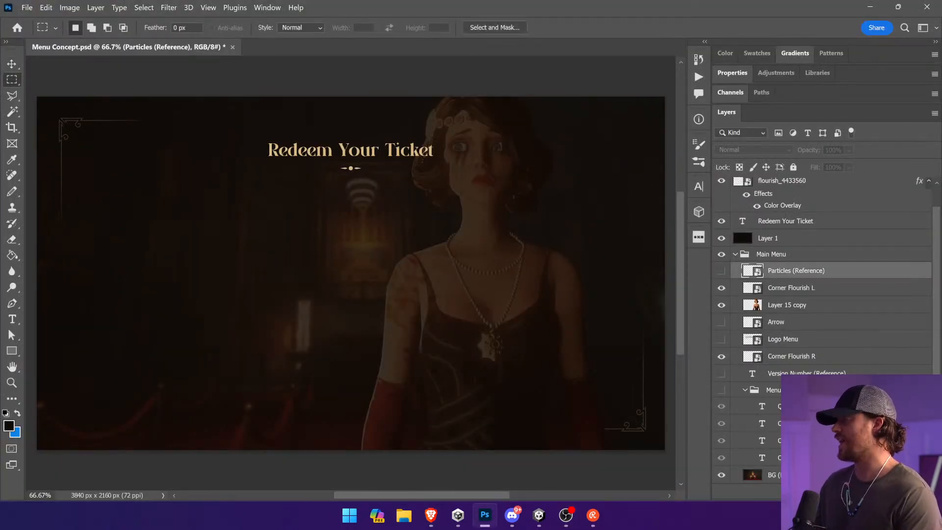
Step: Switch to Unity, run the Menu scene and open the game's save slot screen through Play to examine its layout
click(539, 515)
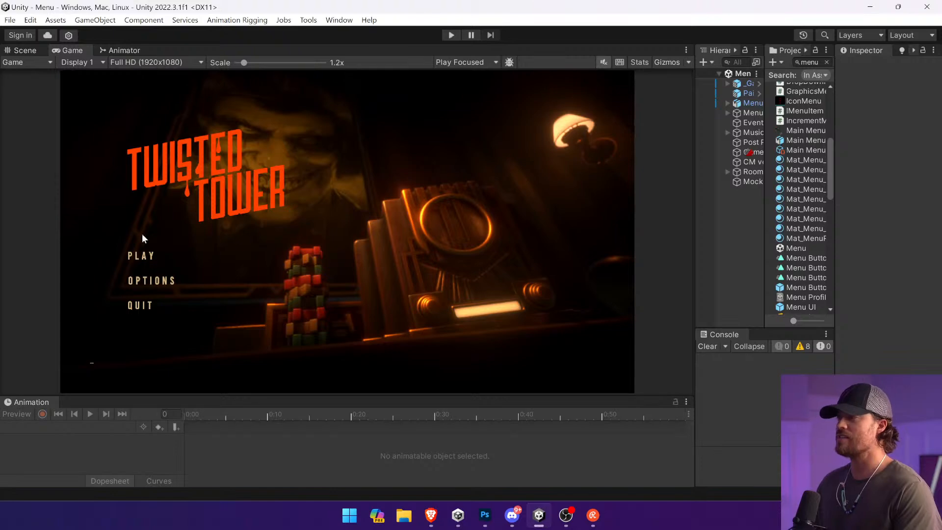
click(451, 35)
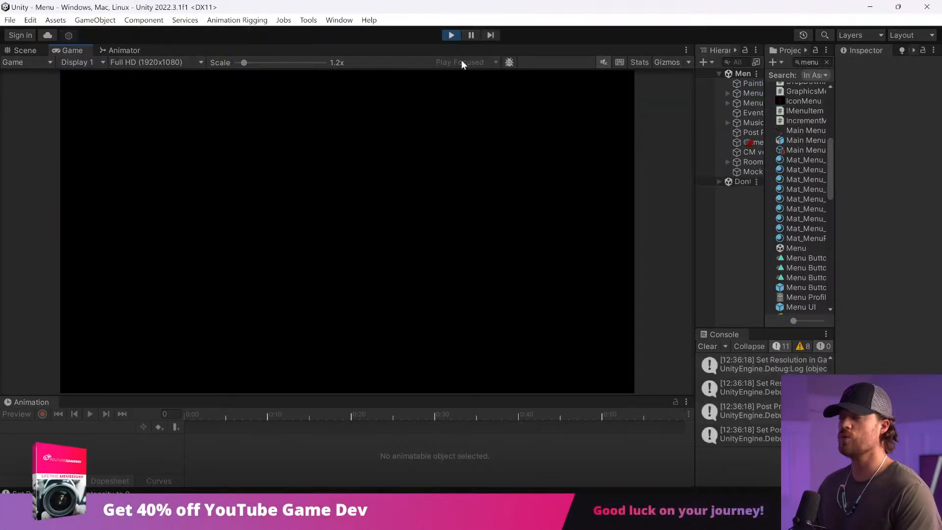
click(148, 255)
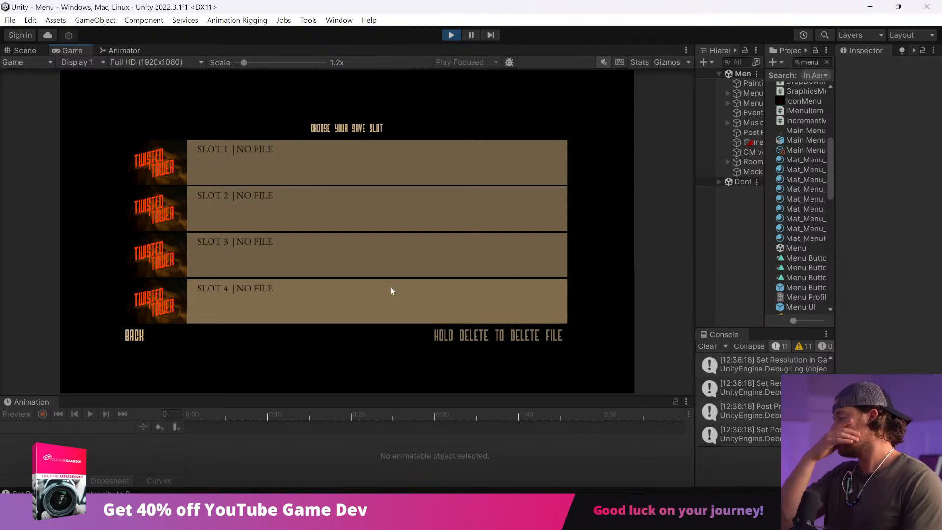
Step: Return to Photoshop and replace the word Redeem in the heading with Claim
key(alt+Tab)
click(12, 319)
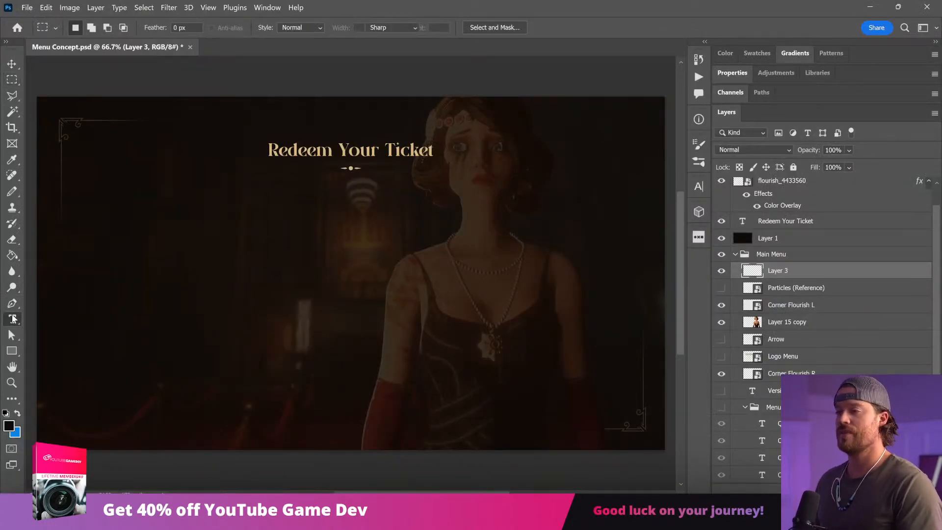
triple_click(286, 150)
double_click(307, 151)
text(Claim)
click(12, 64)
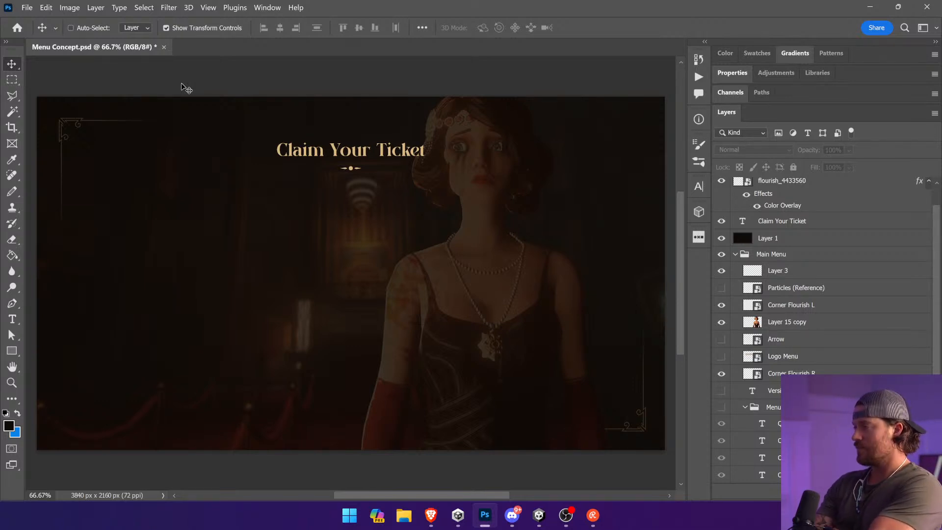
click(12, 81)
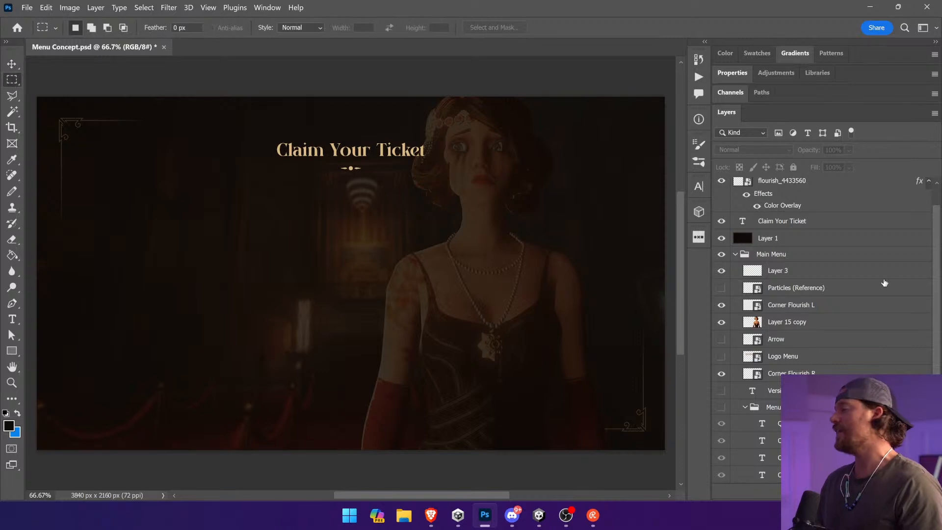
Step: Collapse the Main Menu layer group
click(836, 287)
click(829, 307)
click(826, 292)
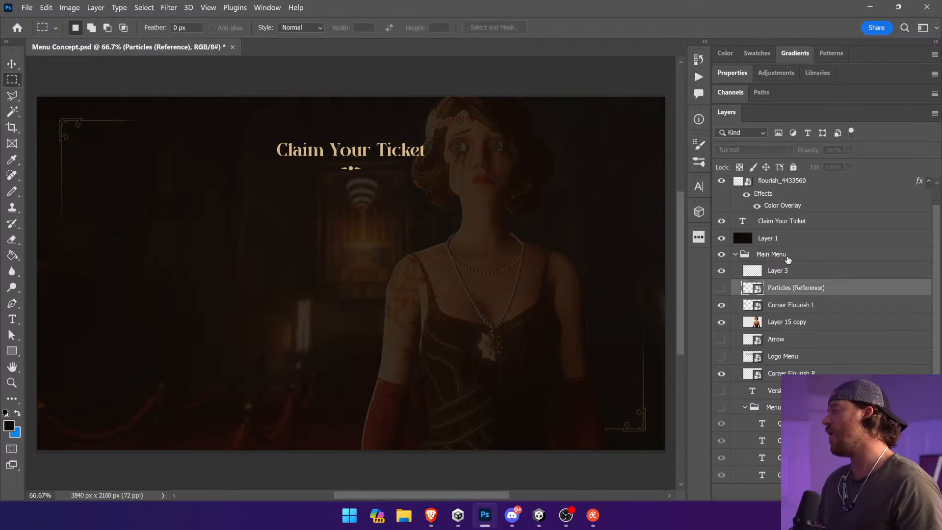
click(735, 256)
Step: Add an empty layer above the Claim Your Ticket text and select a tall rectangle at the canvas's lower left
click(774, 243)
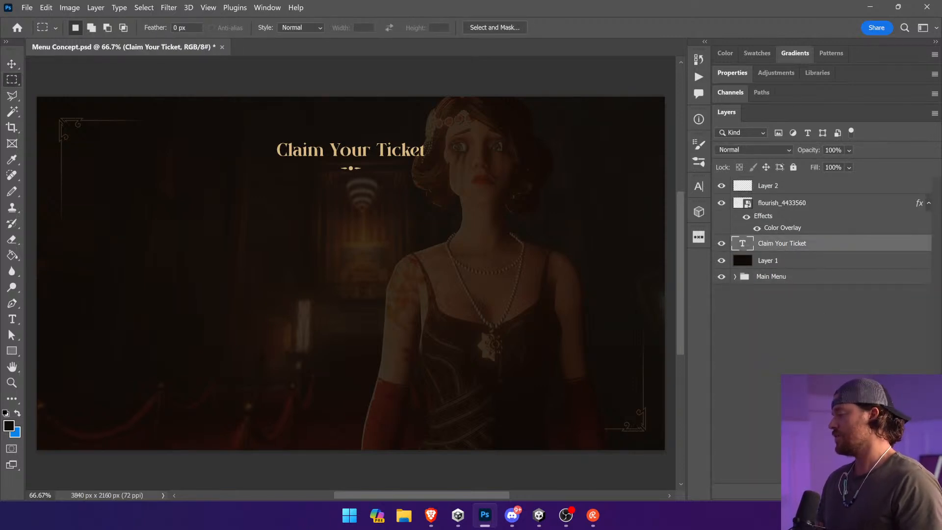
key(ctrl+shift+alt+n)
drag(88, 191, 219, 485)
Step: Sample the heading's gold colour and fill the tall rectangular selection with it on the new layer
click(12, 256)
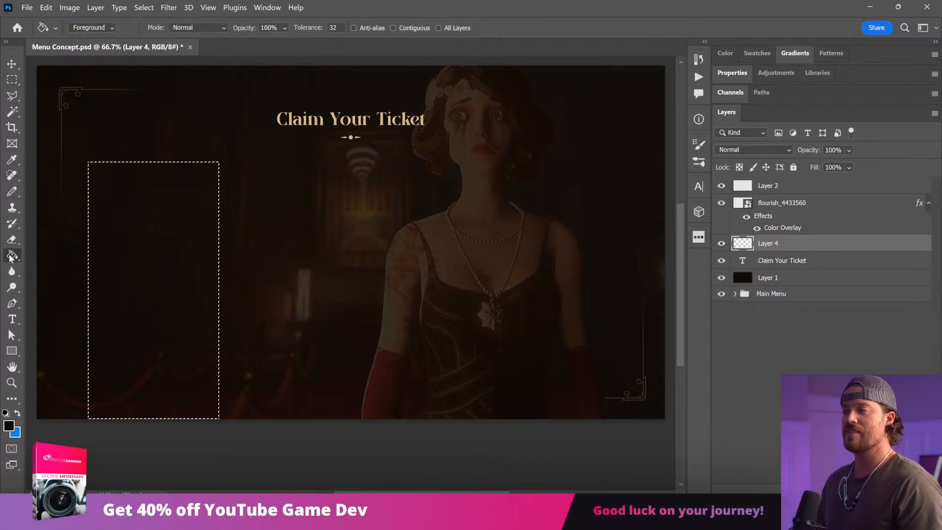
key(i)
drag(320, 121, 323, 123)
key(g)
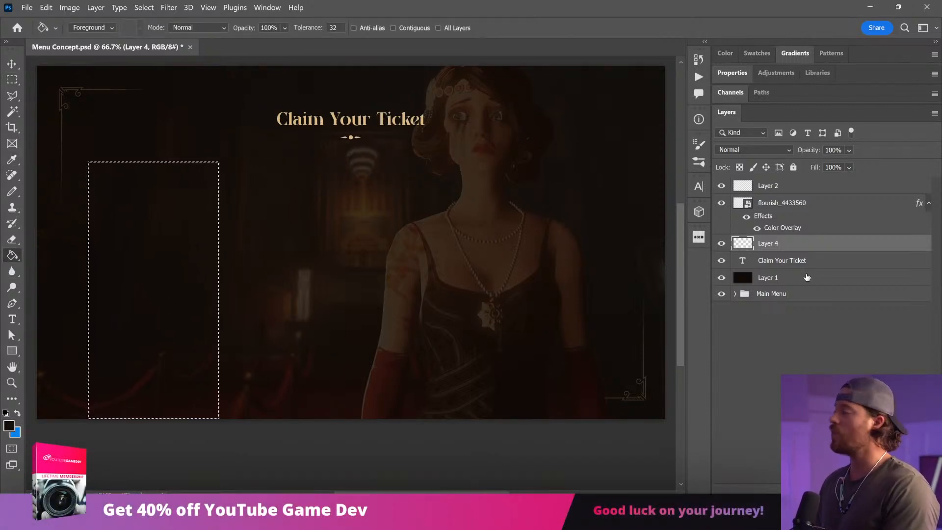
click(781, 202)
click(785, 243)
key(i)
drag(298, 114, 297, 114)
key(g)
click(201, 281)
Step: Duplicate the gold panel three times across the canvas to form a row of four tall panels
key(v)
drag(172, 278, 304, 279)
drag(289, 280, 556, 282)
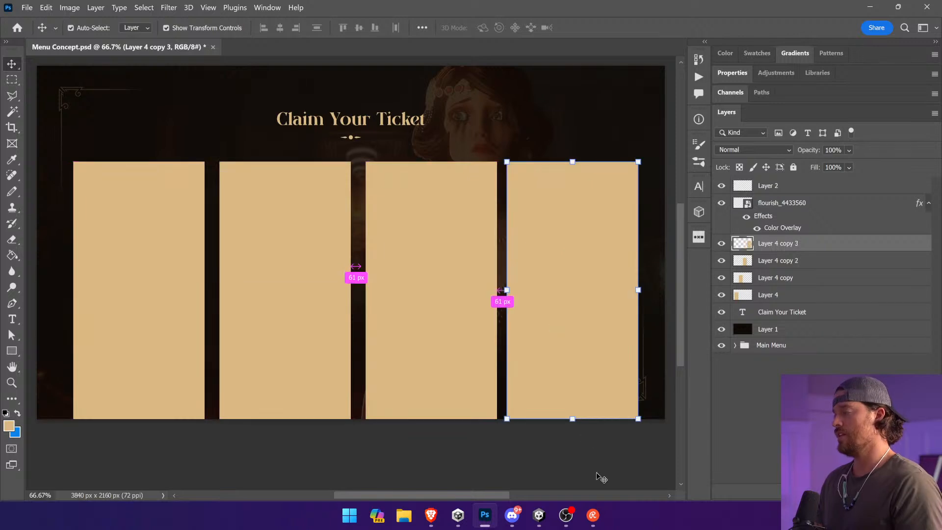
click(597, 471)
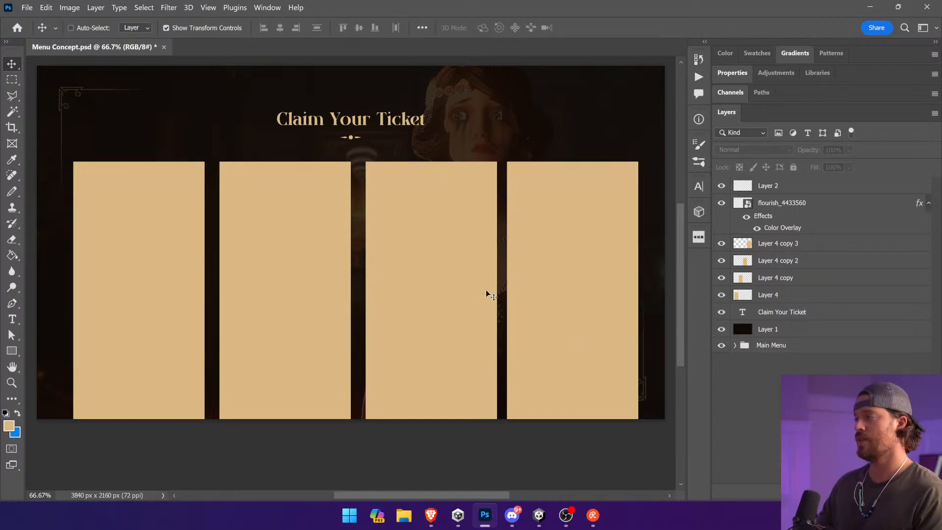
Step: Shift the third panel slightly left, and distribute all four gold panels evenly in the horizontal direction
ctrl+click(420, 269)
drag(412, 267, 412, 267)
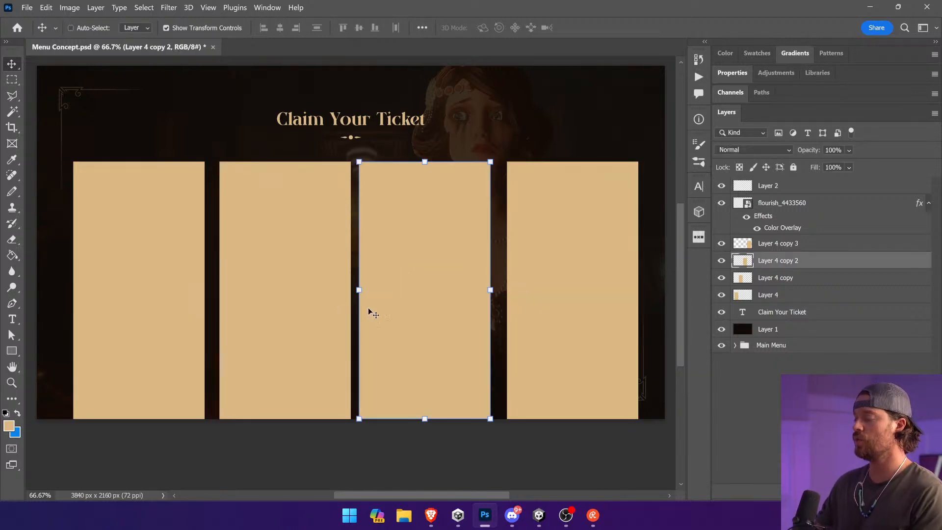
key(Right)
click(765, 244)
shift+click(772, 296)
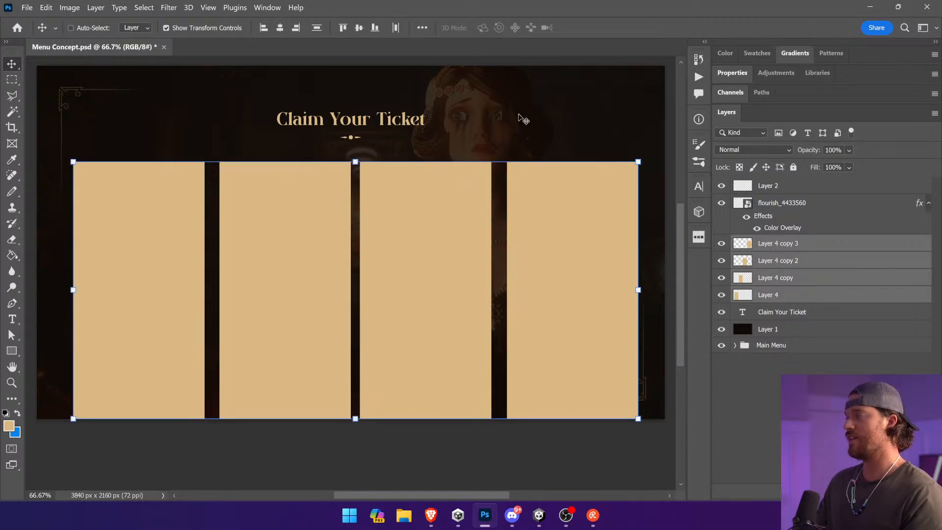
click(395, 28)
Step: Merge the four panel layers into one and centre the merged layer horizontally on the canvas
right_click(779, 281)
click(801, 379)
key(ctrl+a)
click(280, 28)
key(ctrl+d)
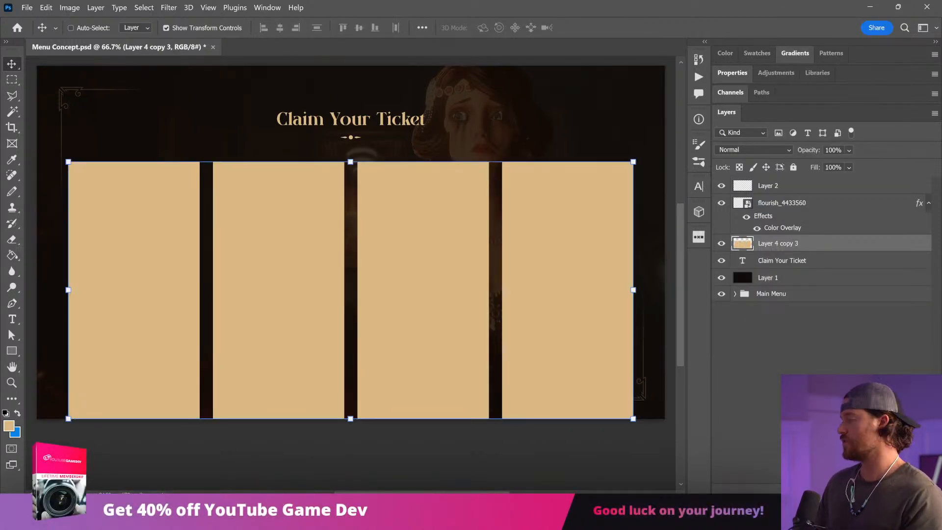
Step: Add a layer clipped to the merged panels and darken their lower part with an upward 000000 black gradient
key(ctrl+shift+alt+n)
key(ctrl+alt+g)
click(12, 256)
right_click(12, 255)
click(41, 254)
click(9, 426)
text(000000)
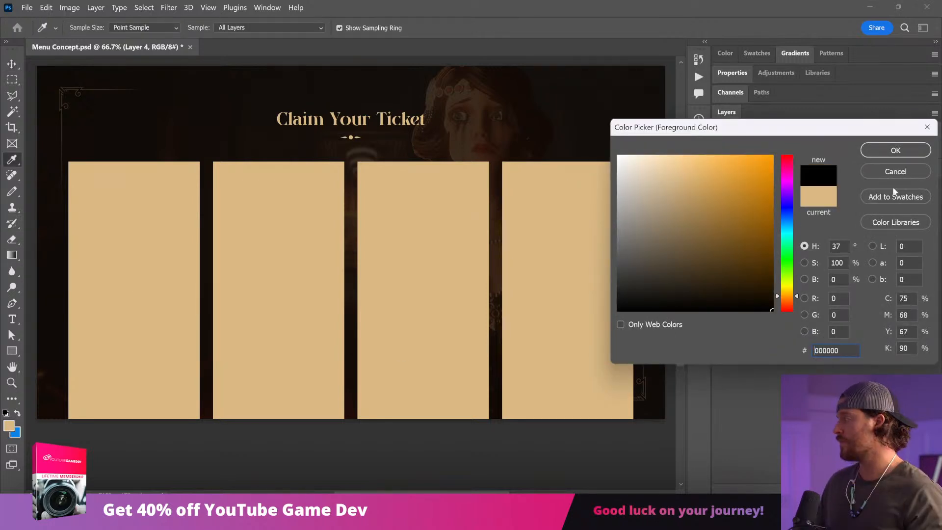
click(896, 150)
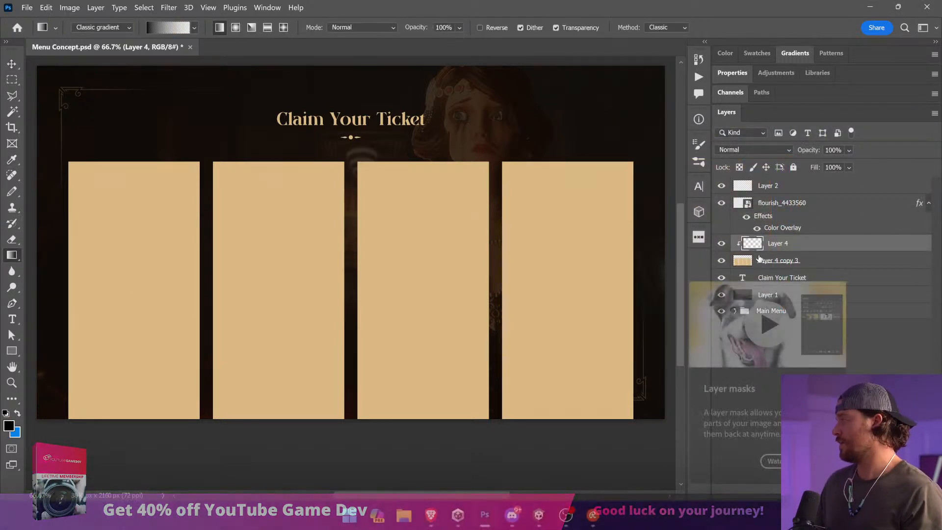
drag(349, 423, 350, 343)
key(ctrl+z)
drag(510, 435, 517, 293)
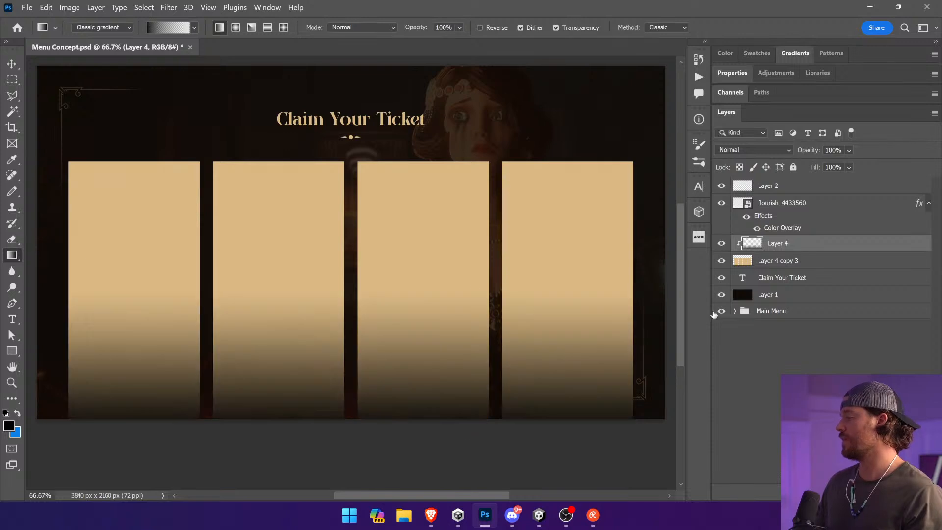
Step: Add a layer mask to the merged panels and fade their bottom edges out with a gradient
click(749, 268)
click(816, 492)
drag(519, 437, 528, 348)
key(v)
ctrl+click(562, 456)
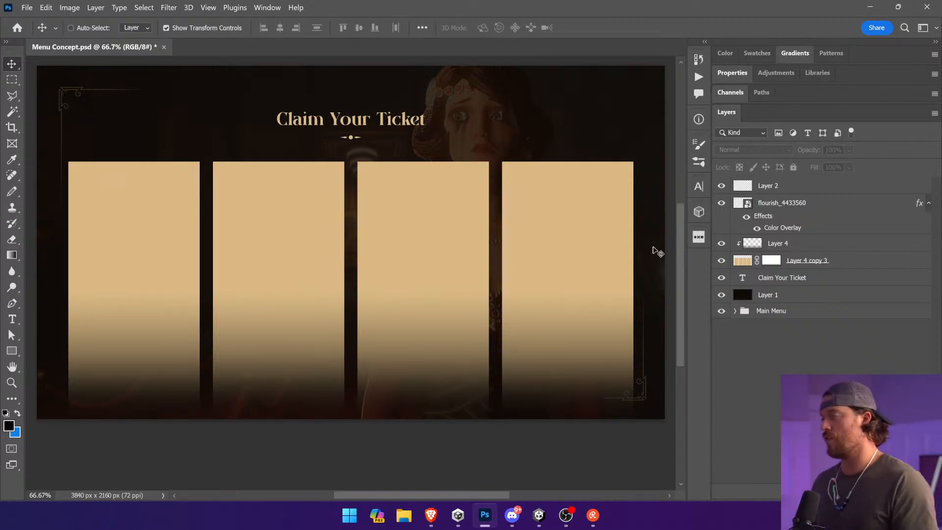
Step: Hide the tall panels and their gradient, and fill a wide rectangle below the heading with its gold colour on a new layer
drag(722, 244, 721, 261)
click(778, 243)
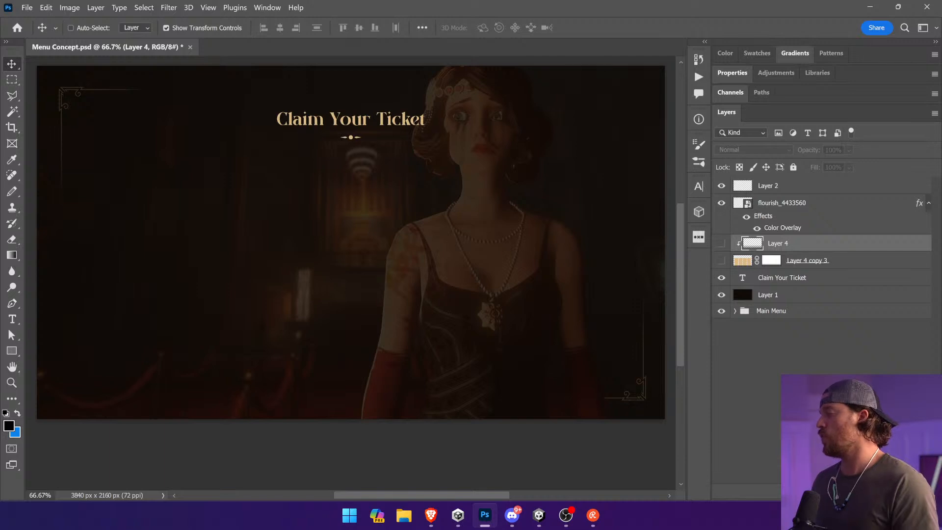
key(ctrl+shift+alt+n)
click(11, 80)
mouse_move(98, 152)
mouse_down()
mouse_move(497, 223)
mouse_move(600, 228)
mouse_up()
click(12, 254)
click(57, 267)
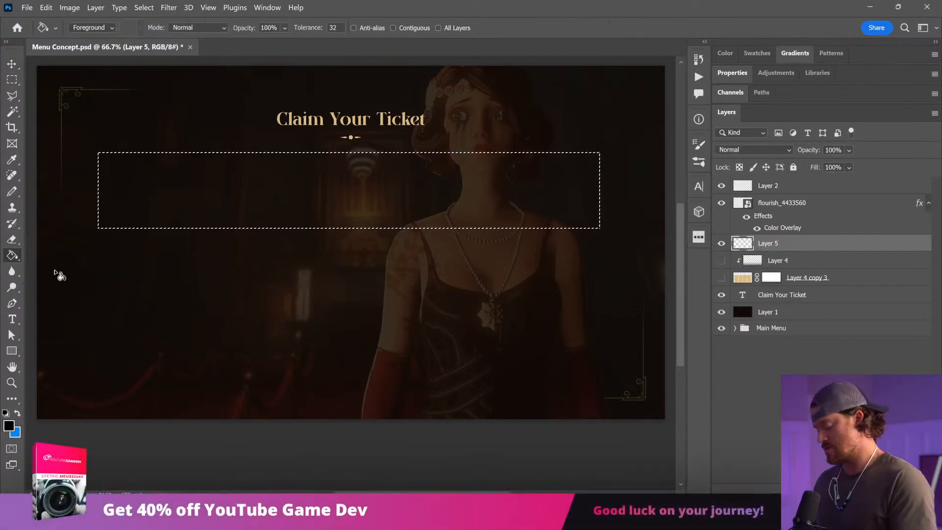
alt+click(337, 116)
click(442, 208)
Step: Duplicate the wide gold bar three times downward to form a vertical stack of four
key(v)
drag(485, 204, 488, 288)
drag(498, 279, 521, 422)
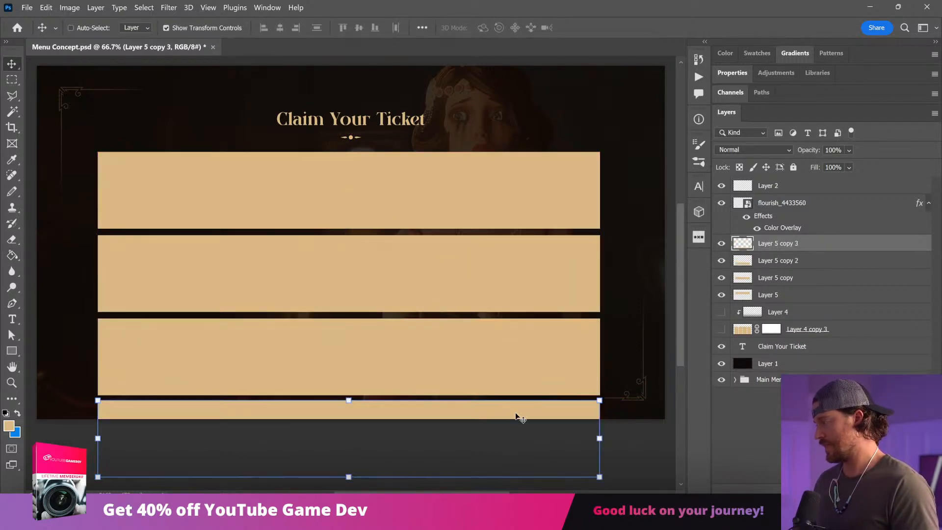
Step: Scale the four stacked bars down in height to fit within the canvas and distribute them vertically
key(alt+shift+bracketleft)
key(alt+shift+bracketleft)
key(alt+shift+bracketleft)
drag(348, 477, 349, 387)
key(Return)
click(318, 28)
Step: Narrow the stacked bars to about a third of their width, keeping their left edge in place
drag(598, 270, 267, 270)
key(Return)
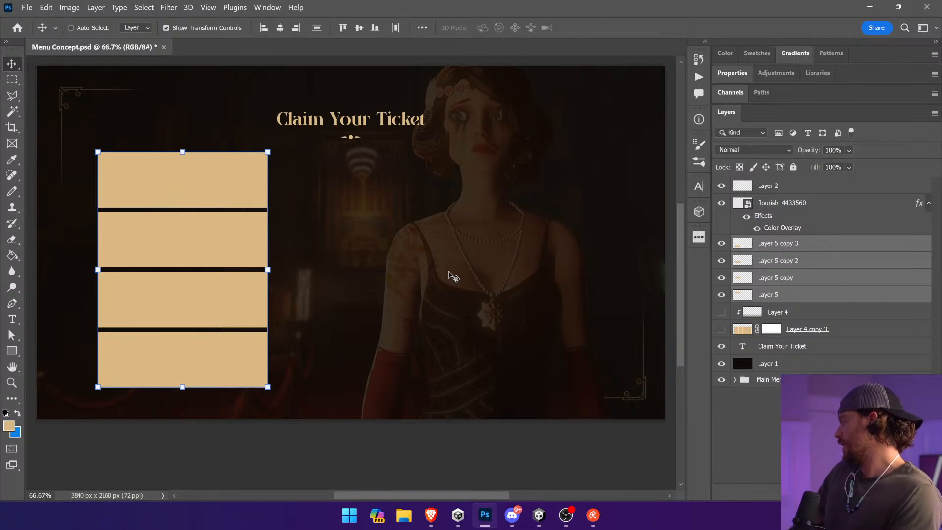
drag(267, 269, 246, 275)
key(Escape)
Step: Try placing copies of the Claim Your Ticket text in a column beside the stacked bars
ctrl+click(361, 123)
drag(377, 126, 414, 239)
drag(416, 240, 451, 360)
key(ctrl+z)
key(ctrl+z)
key(ctrl+z)
key(ctrl+z)
key(ctrl+z)
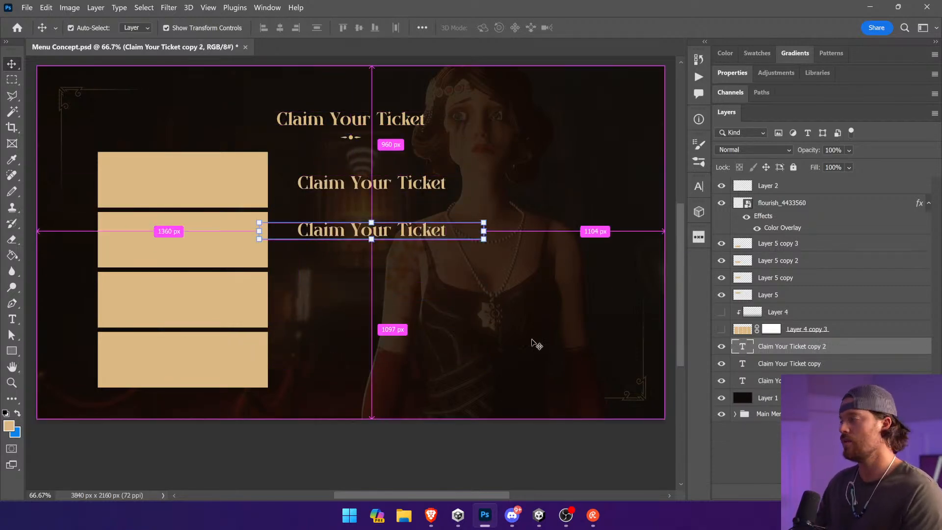
Step: Show the tall panels instead of the stacked bars, and place a copy of the heading text over the first panel, layered above them
drag(721, 243, 721, 329)
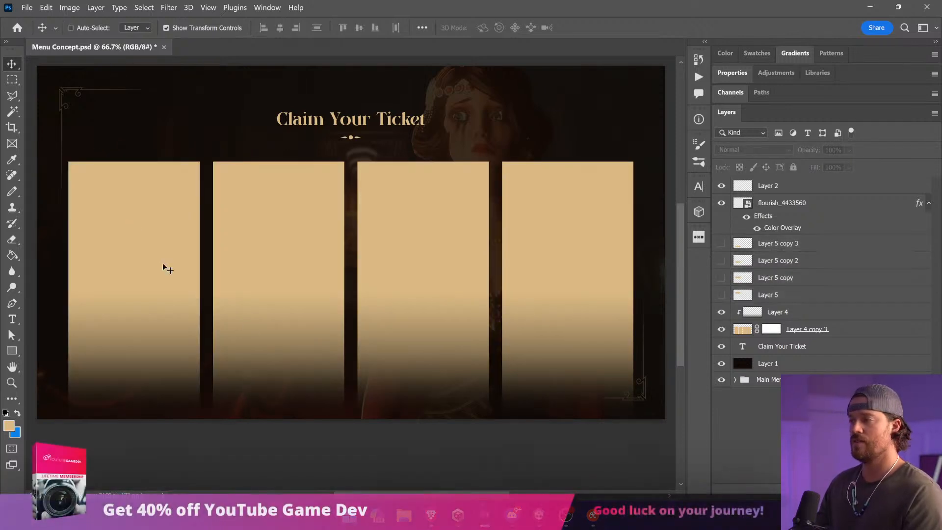
ctrl+click(382, 123)
drag(407, 132, 233, 193)
drag(811, 350, 800, 244)
key(shift+Right)
key(shift+Right)
Step: Change the copied heading text to Ticket 1 and colour it black (000000)
click(12, 319)
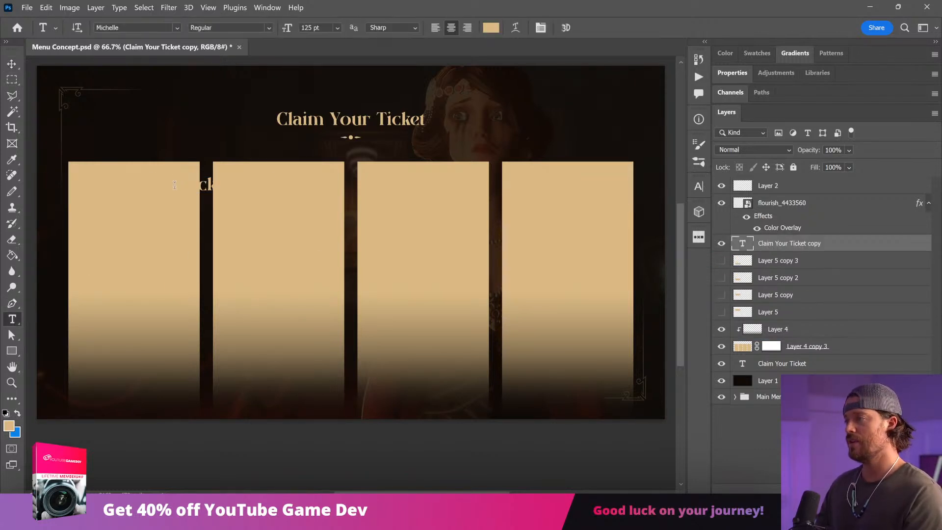
triple_click(174, 185)
key(BackSpace)
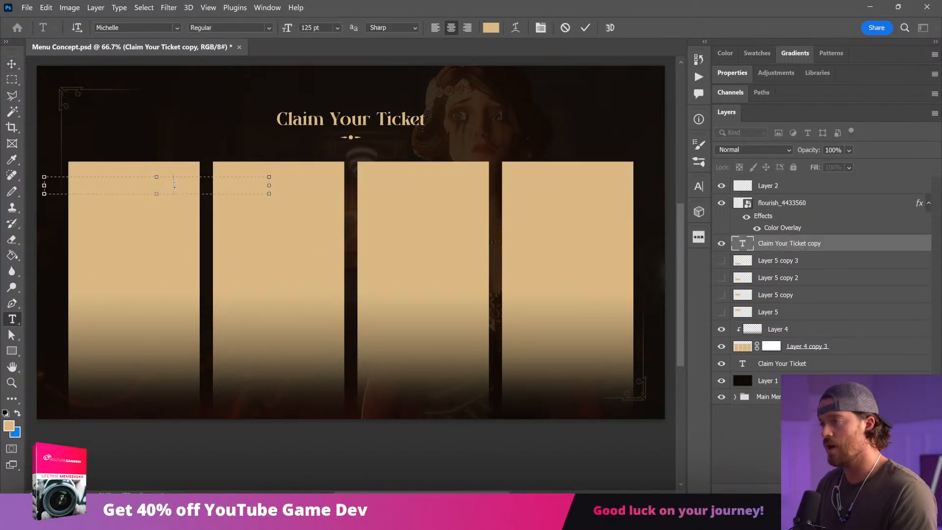
text(et 1)
key(ctrl+a)
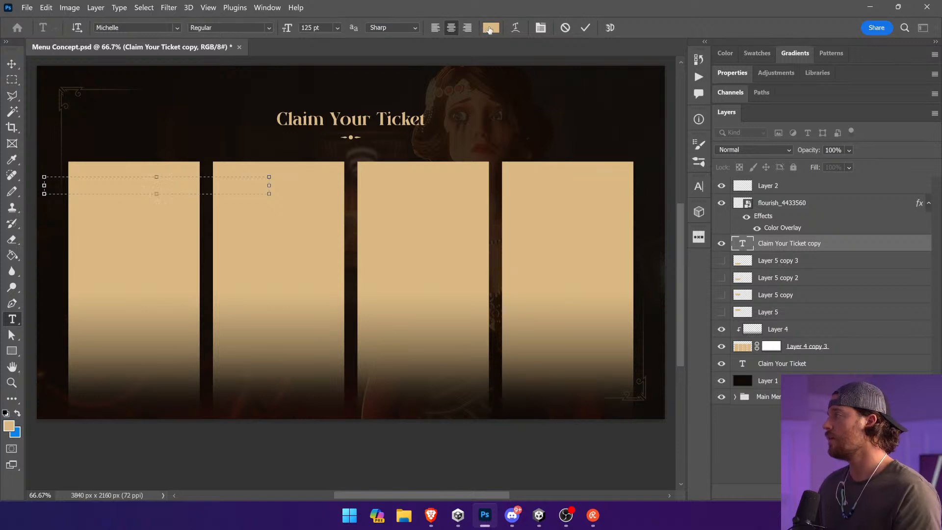
click(490, 28)
drag(757, 267, 863, 359)
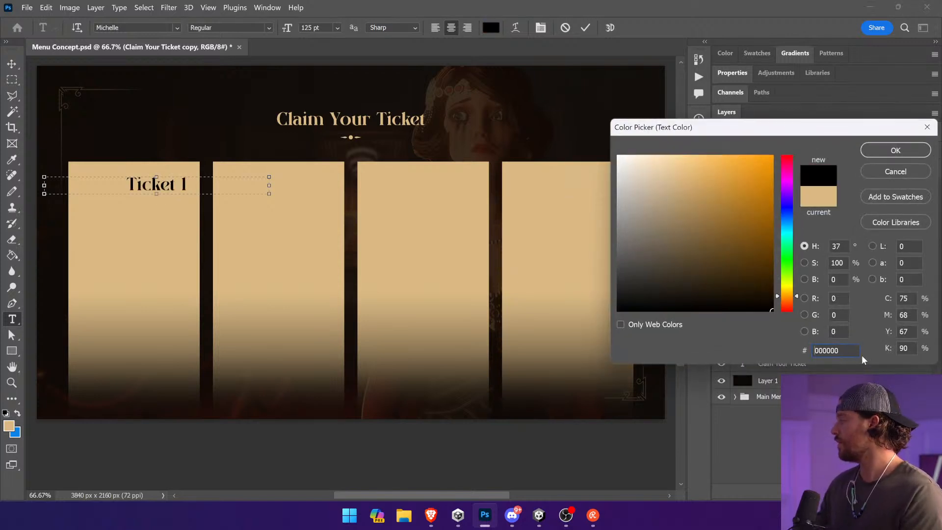
click(882, 150)
Step: Move the Ticket 1 label left and slightly down, near the top centre of the first panel
click(12, 64)
drag(228, 158, 207, 161)
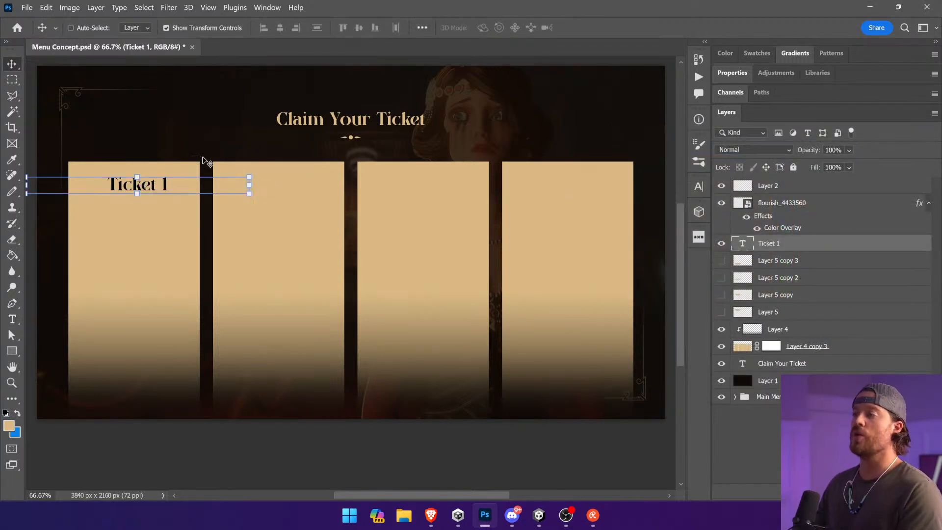
key(Down)
key(Down)
key(Down)
key(Down)
key(Down)
key(Down)
key(Down)
key(Down)
key(Down)
key(Down)
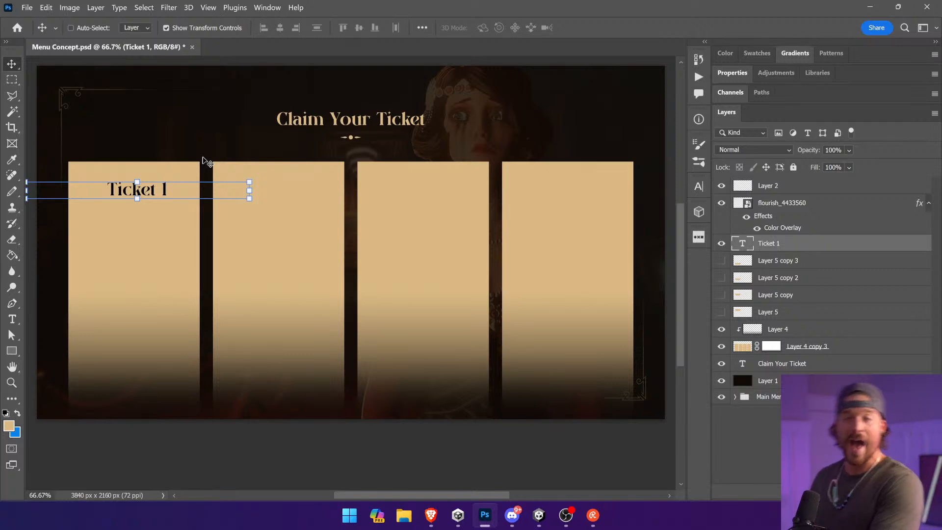
key(Left)
key(Left)
key(Left)
key(Left)
key(Down)
key(Down)
key(Down)
key(Down)
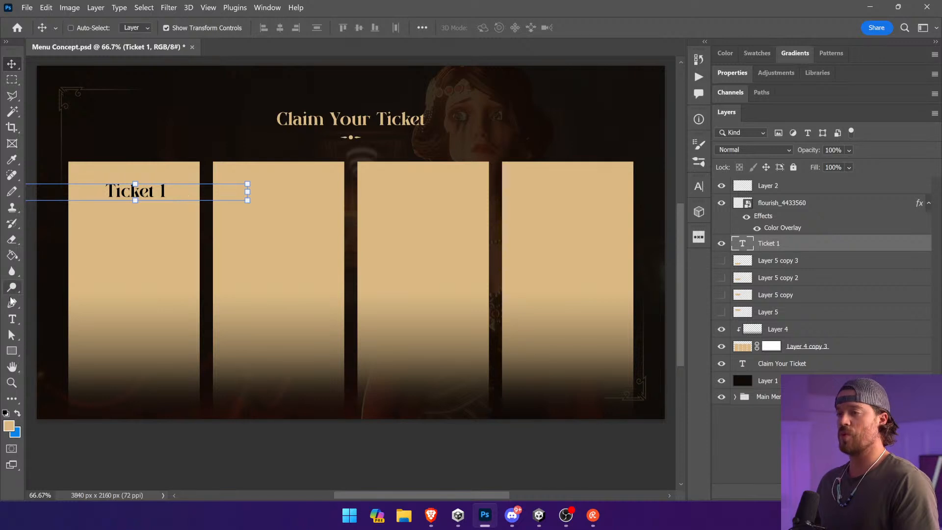
Step: Shrink the Ticket 1 text box to fit the first panel, recentre the label near its top, and save the file
click(14, 317)
click(147, 192)
drag(247, 201, 107, 219)
click(12, 64)
drag(62, 132, 184, 128)
key(shift+Right)
key(shift+Right)
key(shift+Right)
key(shift+Right)
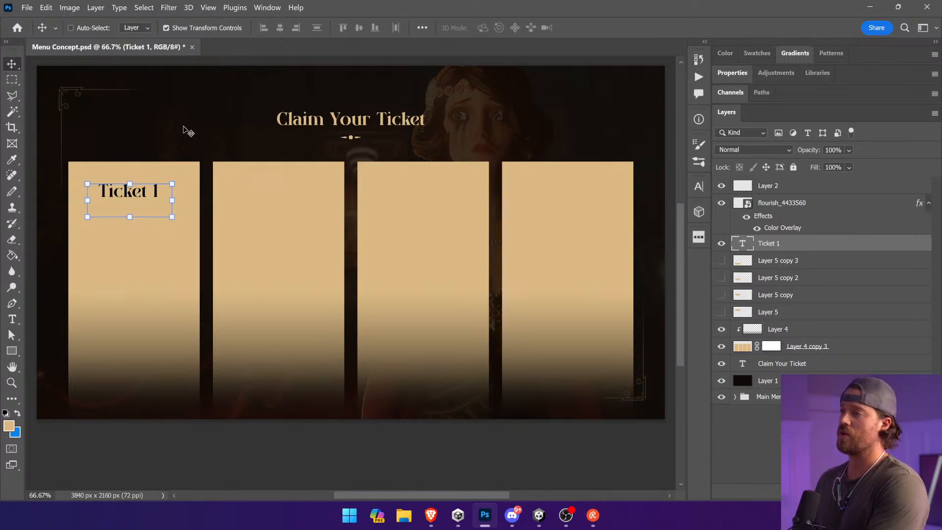
key(shift+Up)
click(393, 462)
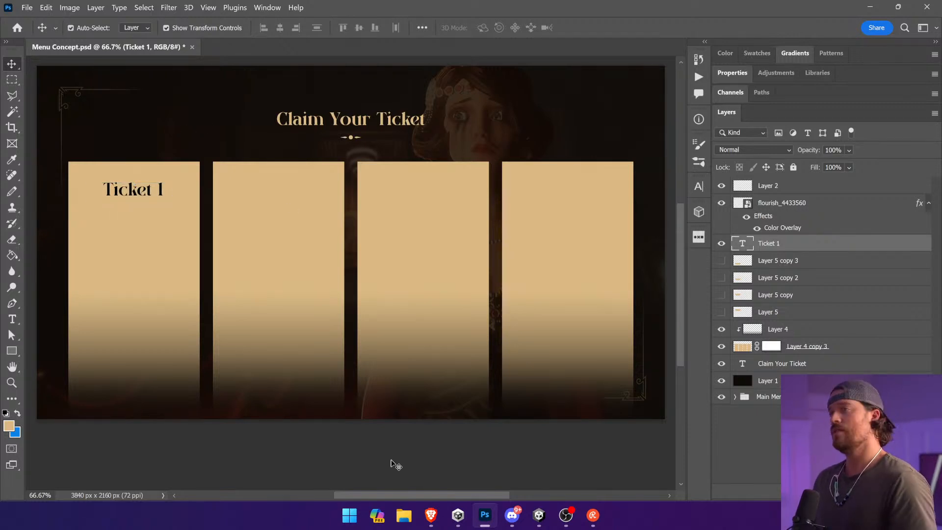
key(ctrl+s)
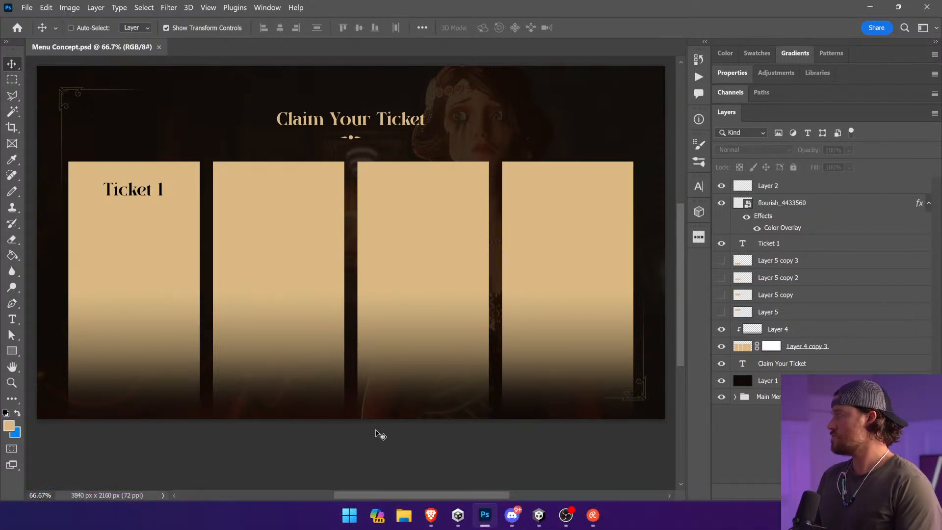
Step: Try moving only the first panel by selecting its area on the merged panel layer
drag(286, 268, 292, 282)
key(ctrl+z)
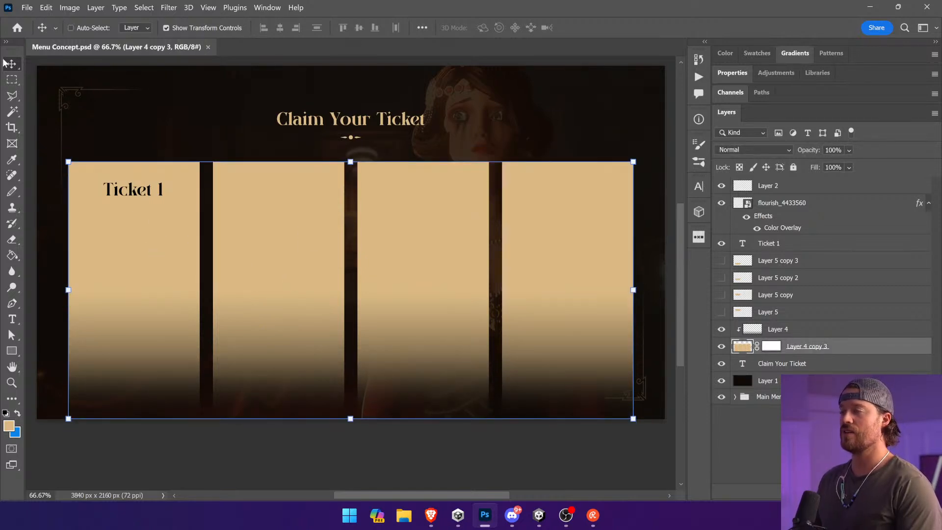
click(12, 79)
drag(52, 127, 201, 456)
key(v)
mouse_move(150, 366)
mouse_down()
mouse_move(149, 349)
mouse_move(151, 383)
mouse_move(152, 347)
mouse_move(152, 369)
mouse_up()
key(ctrl)
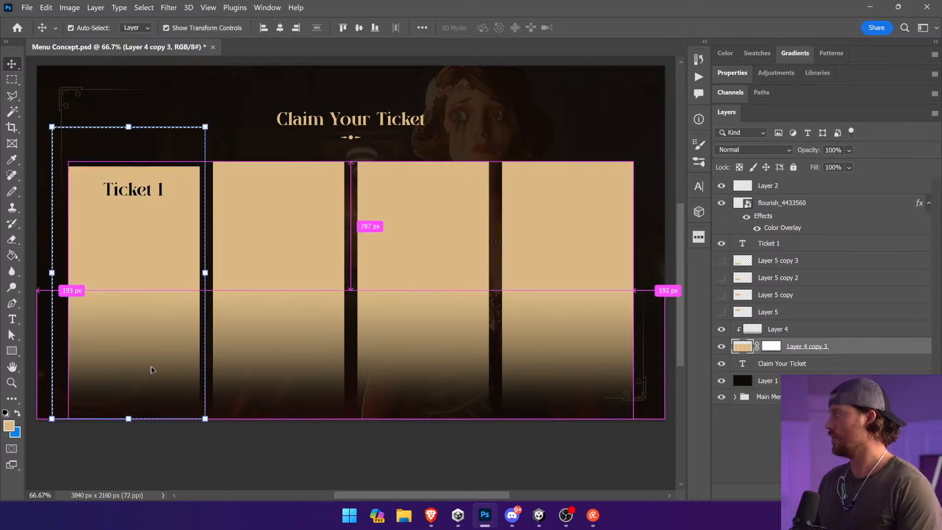
key(ctrl+z)
key(ctrl+z)
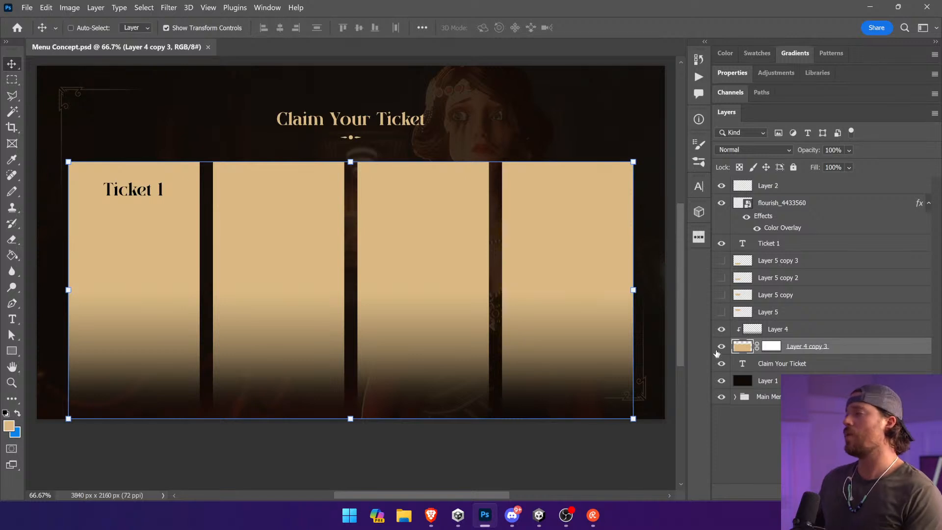
click(721, 348)
click(720, 348)
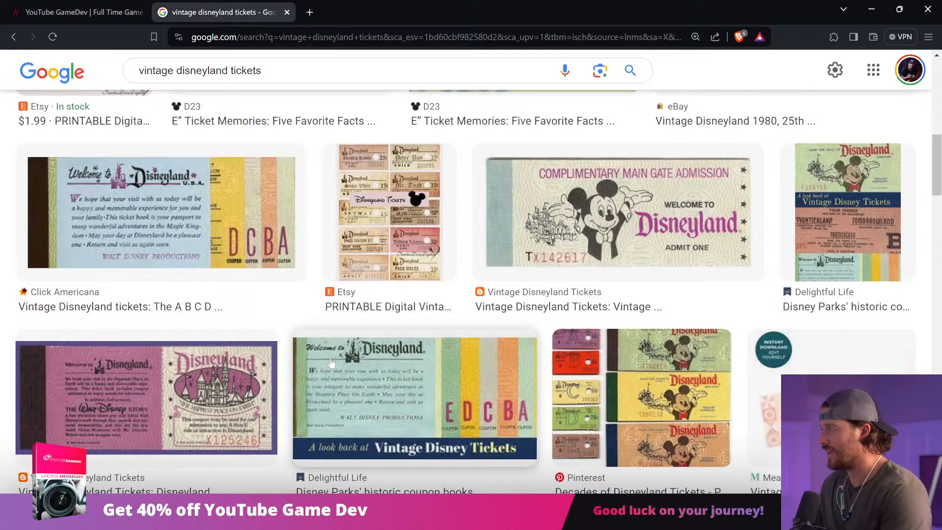
Step: Switch to the Brave browser's vintage disneyland tickets results and examine the yellow circa 1969 ticket book image from Pinterest
scroll(342, 345, down, 7)
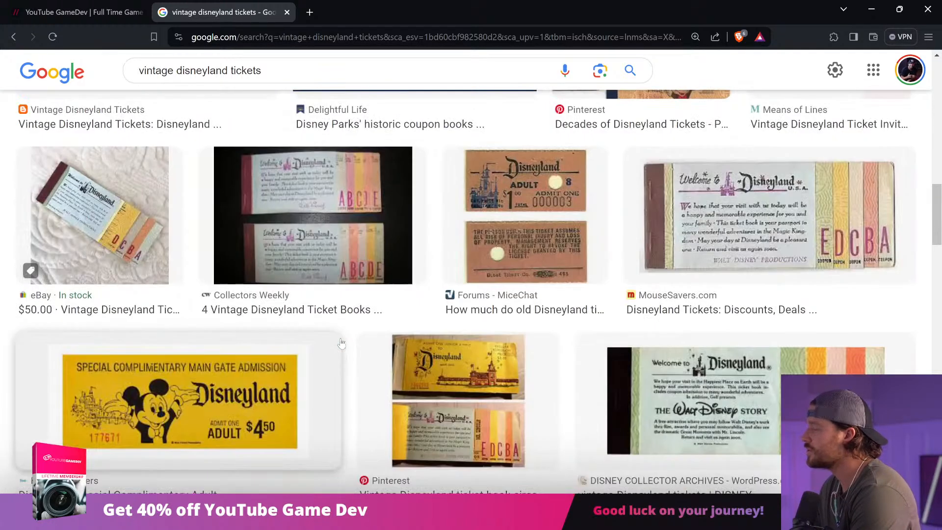
click(442, 379)
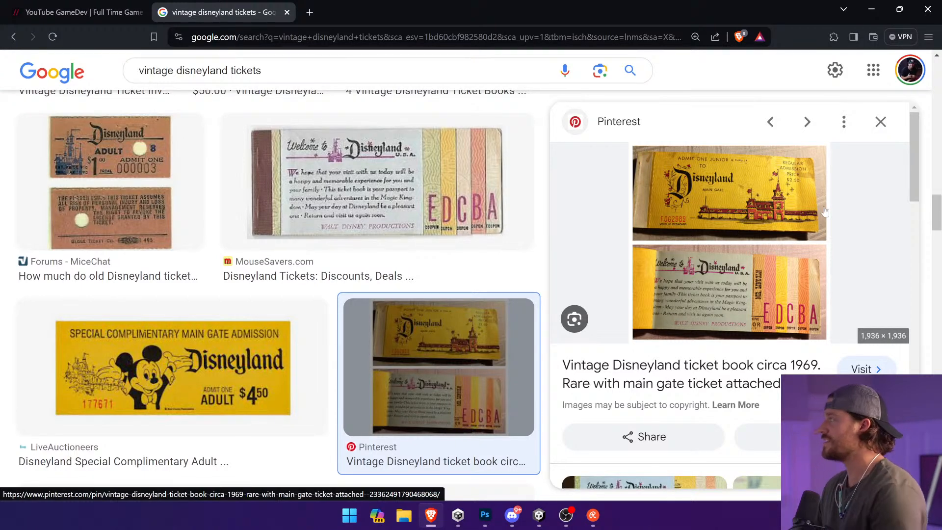
Step: Switch back to Photoshop, duplicate the Ticket 1 label just below itself, and change the copy's text to ADMIT ONE ADULT
key(alt+Tab)
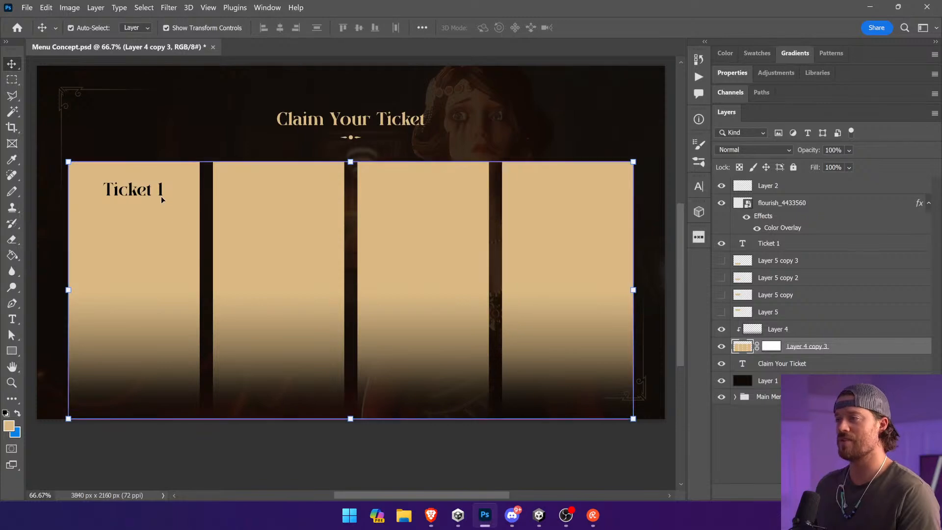
click(162, 201)
drag(162, 201, 162, 216)
key(t)
click(114, 217)
key(ctrl+a)
key(alt+Tab)
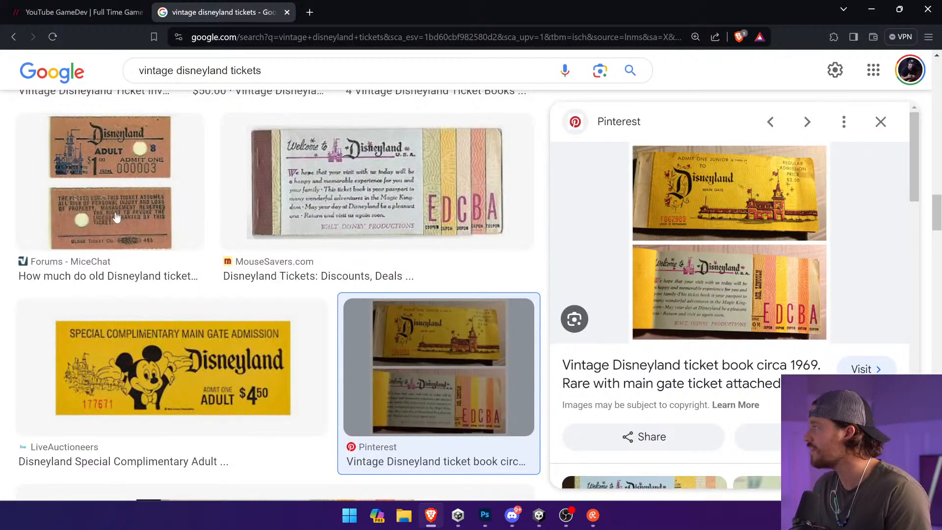
key(alt+Tab)
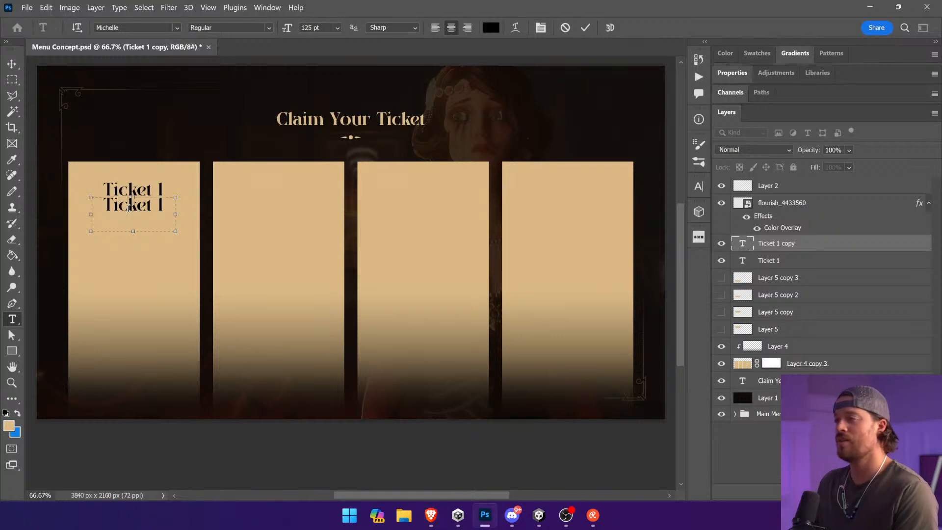
text(ADMIT)
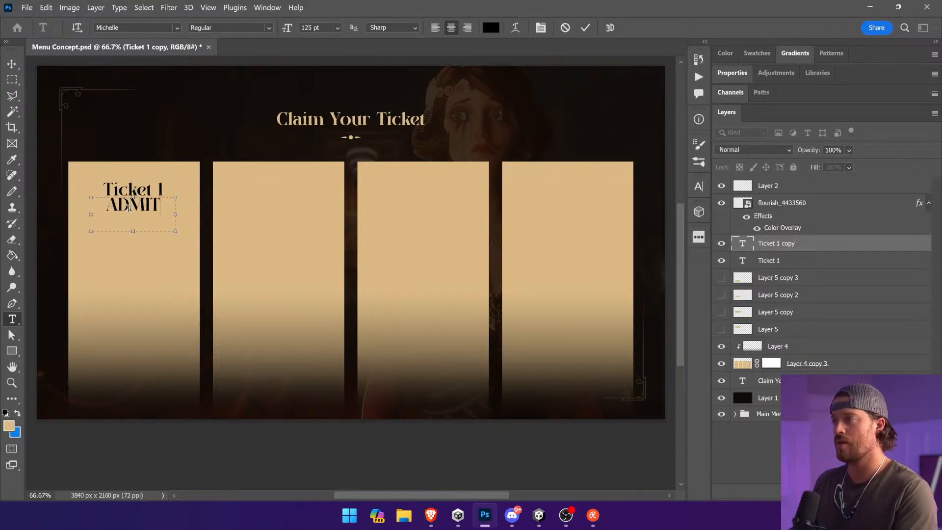
Step: Set the size of the ADMIT ONE ADULT text to 45 pt
key(ctrl+a)
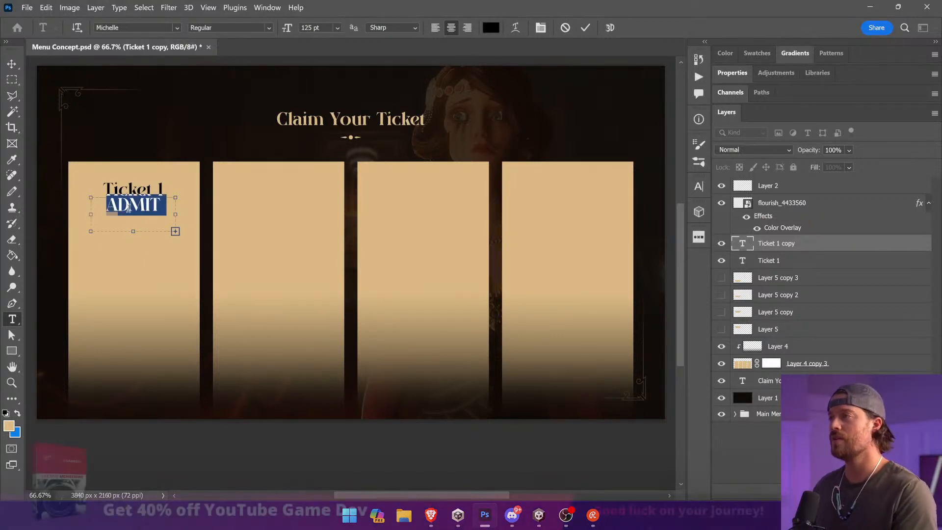
drag(287, 27, 266, 27)
key(shift+Down)
key(shift+Down)
key(shift+Down)
key(shift+Down)
key(shift+Down)
key(shift+Down)
key(shift+Down)
key(shift+Down)
key(shift+Up)
key(shift+Up)
key(shift+Up)
key(shift+Down)
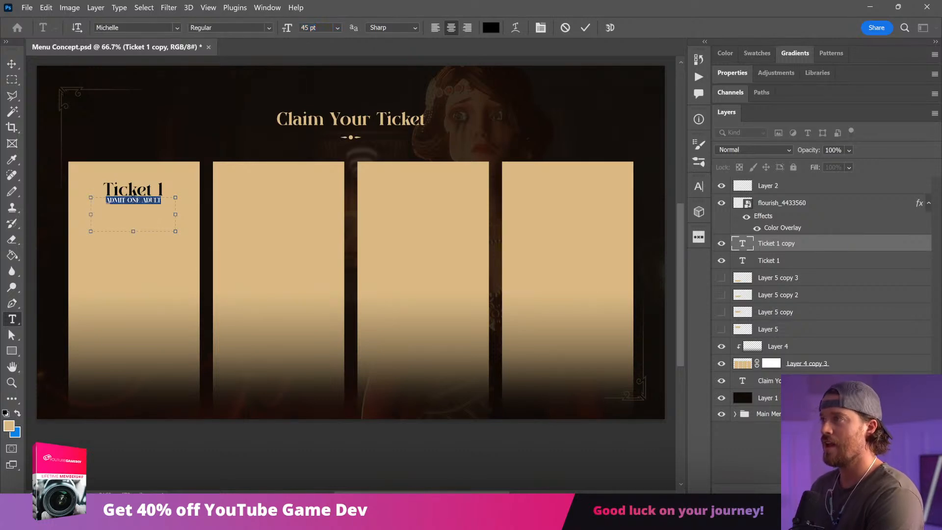
Step: Change the ADMIT ONE ADULT text's font to Garamond Regular
click(177, 28)
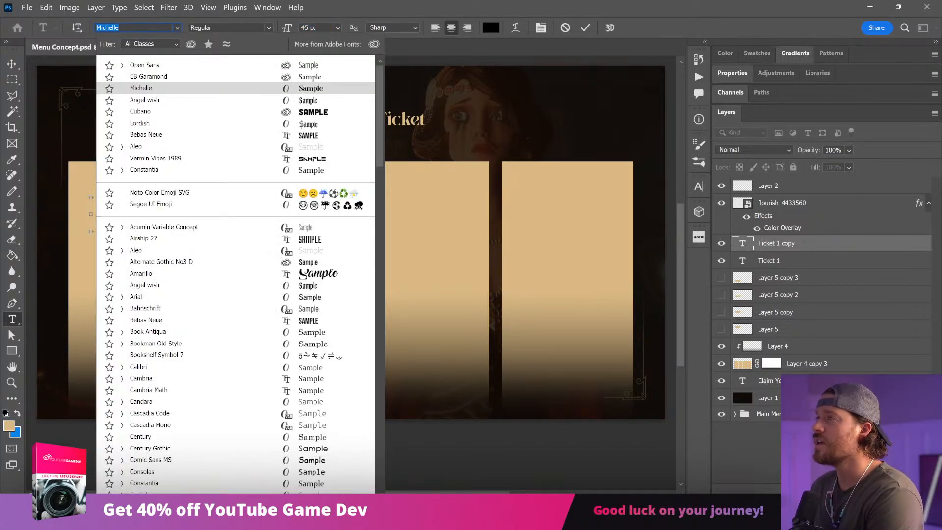
click(127, 28)
key(ctrl+a)
text(gara)
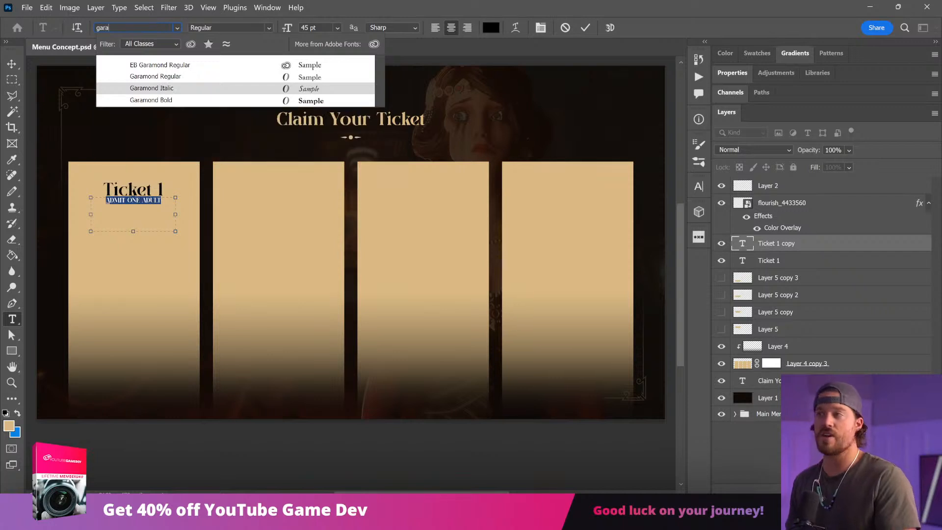
click(225, 76)
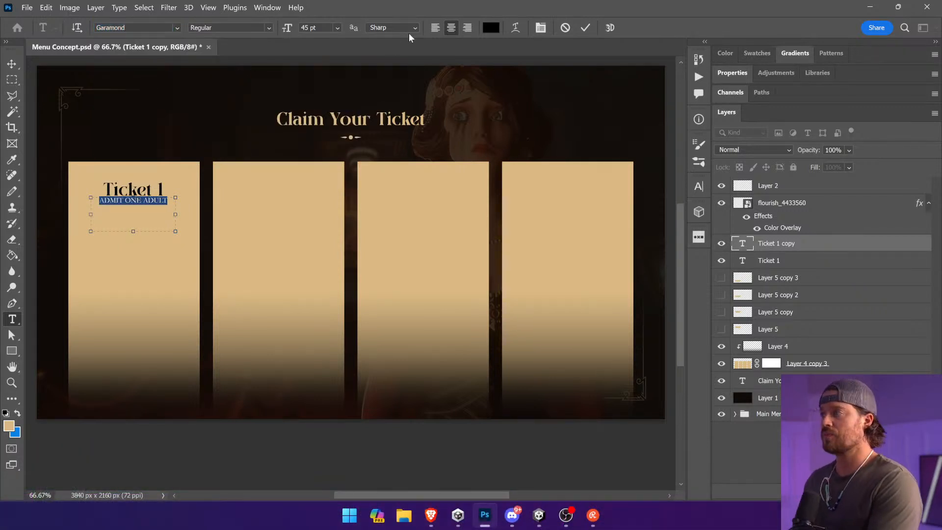
Step: Set the ADMIT ONE ADULT text's tracking to 400 and reduce its font size
click(540, 28)
drag(632, 233, 423, 210)
drag(318, 28, 278, 32)
key(shift+Down)
key(shift+Down)
key(shift+Up)
key(Down)
key(Down)
key(Down)
Step: Nudge the ADMIT ONE ADULT line down so it sits clear below the Ticket 1 label
click(11, 66)
key(shift+Down)
key(shift+Down)
key(shift+Down)
key(shift+Down)
key(shift+Down)
key(shift+Down)
click(234, 480)
Step: Enlarge the Ticket 1 label to about 152.19 pt and nudge it slightly down in the first panel
click(161, 192)
mouse_move(178, 198)
mouse_down()
mouse_move(196, 197)
mouse_move(167, 200)
mouse_up()
key(Return)
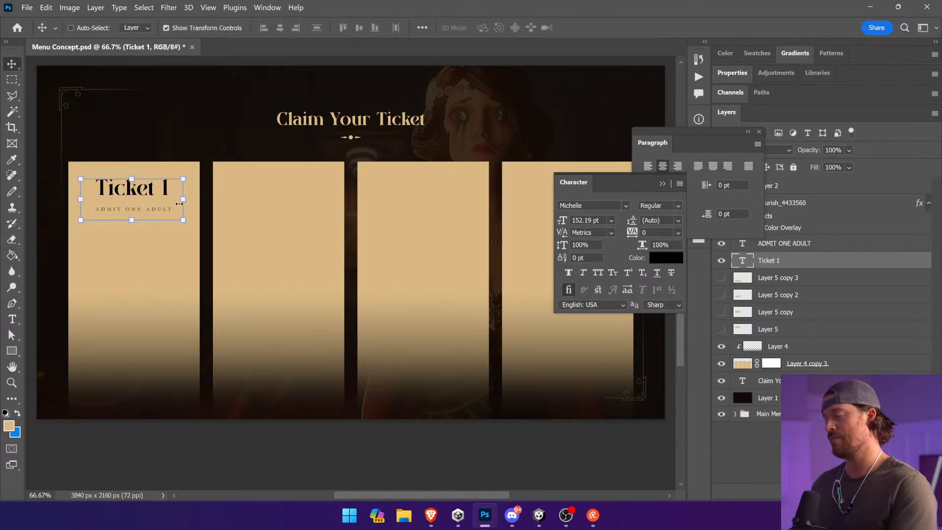
key(shift+Down)
key(shift+Down)
key(shift+Down)
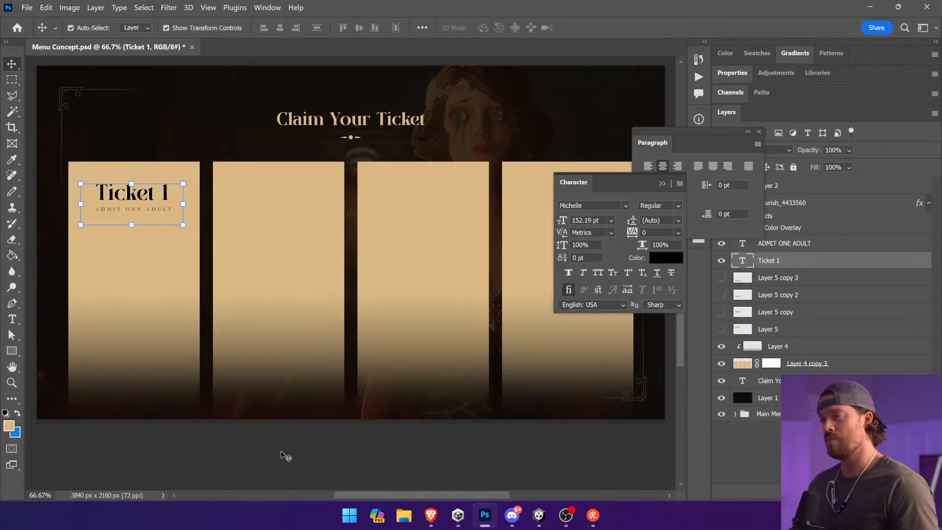
ctrl+click(283, 453)
Step: Scale the ADMIT ONE ADULT line down to about 26.71 pt, directly beneath the Ticket 1 label
ctrl+click(165, 209)
drag(177, 223, 212, 238)
key(Return)
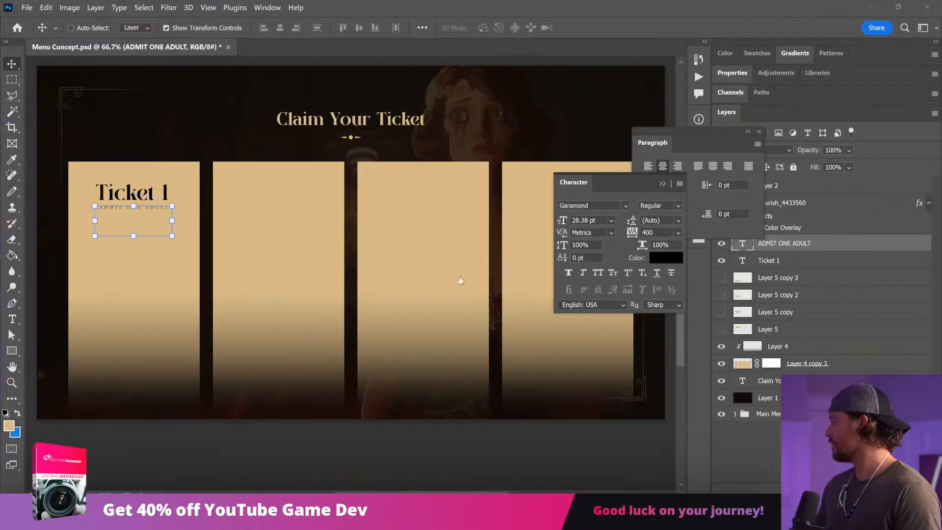
Step: Paste the paper texture over the first ticket panel, place it beneath the text layers, and clip it to the panel layer
key(ctrl+v)
drag(360, 245, 131, 284)
drag(800, 248, 815, 363)
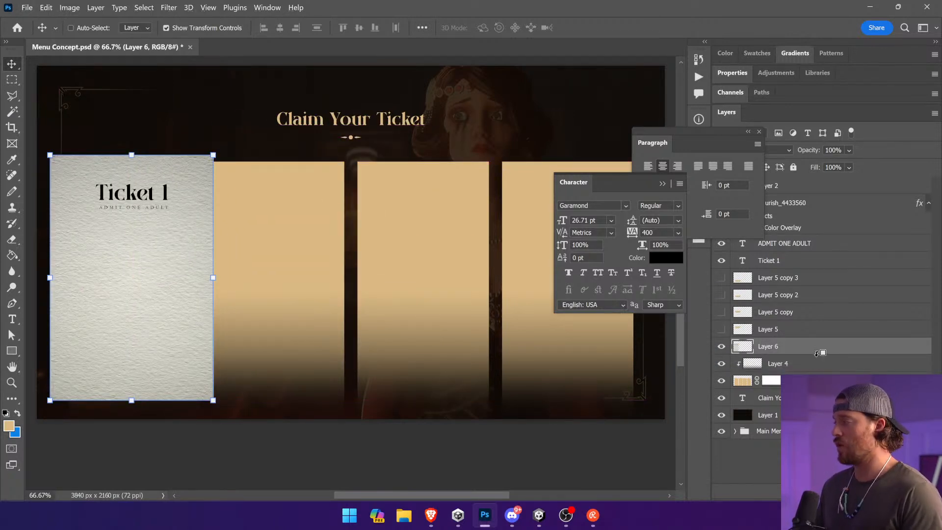
alt+click(817, 354)
drag(172, 238, 174, 238)
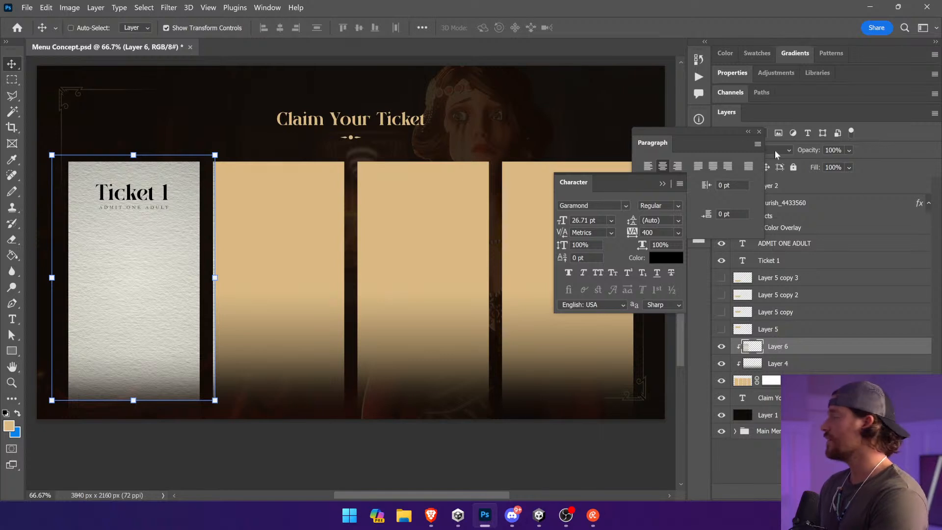
Step: Set the paper texture layer to Multiply blending at 62% opacity
click(759, 132)
click(750, 149)
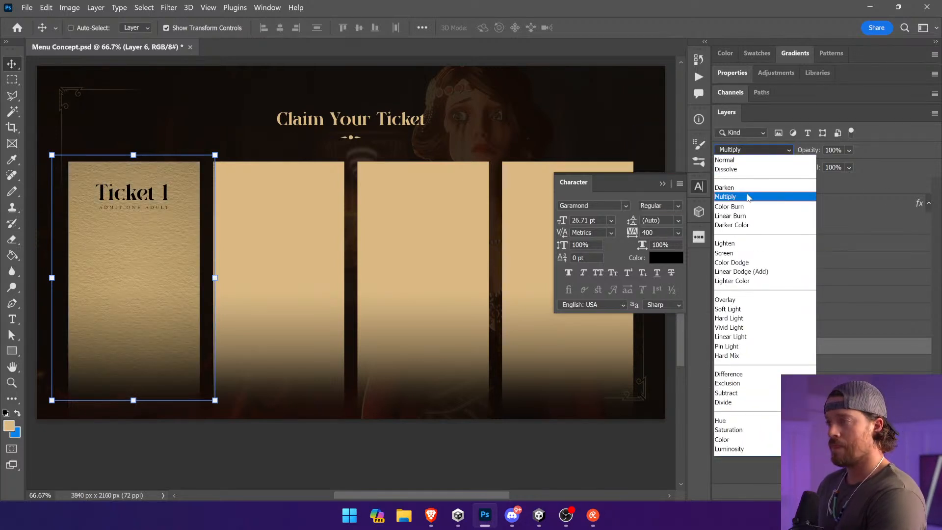
click(749, 197)
click(849, 150)
drag(858, 167, 868, 166)
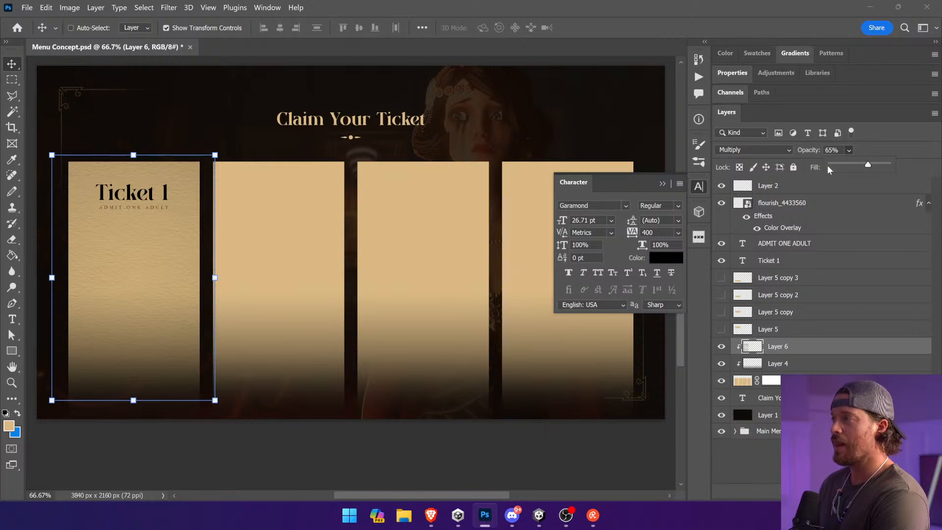
click(129, 195)
key(l)
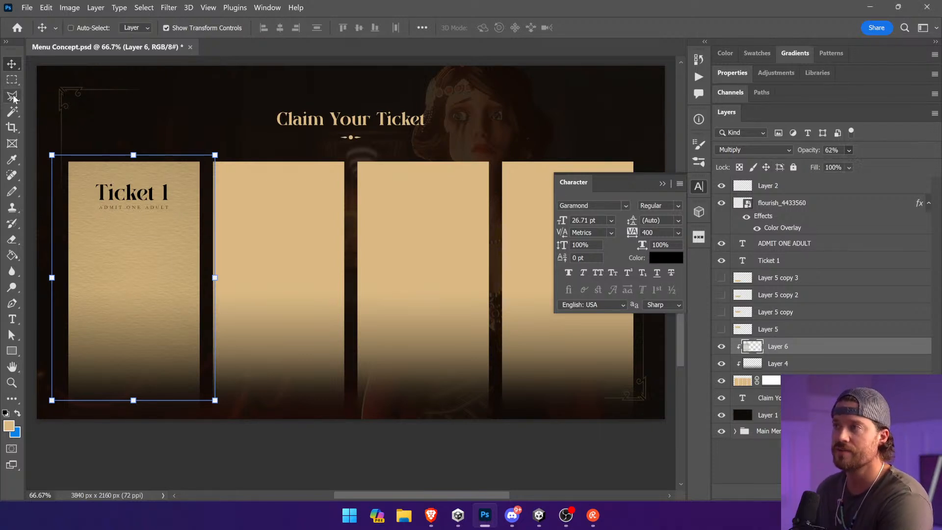
click(59, 231)
click(209, 232)
double_click(209, 240)
key(ctrl+d)
Step: Outline a small pointed notch at the first panel's left edge with the Polygonal Lasso and fill it black on a new layer
click(74, 233)
double_click(57, 246)
key(ctrl+shift+alt+n)
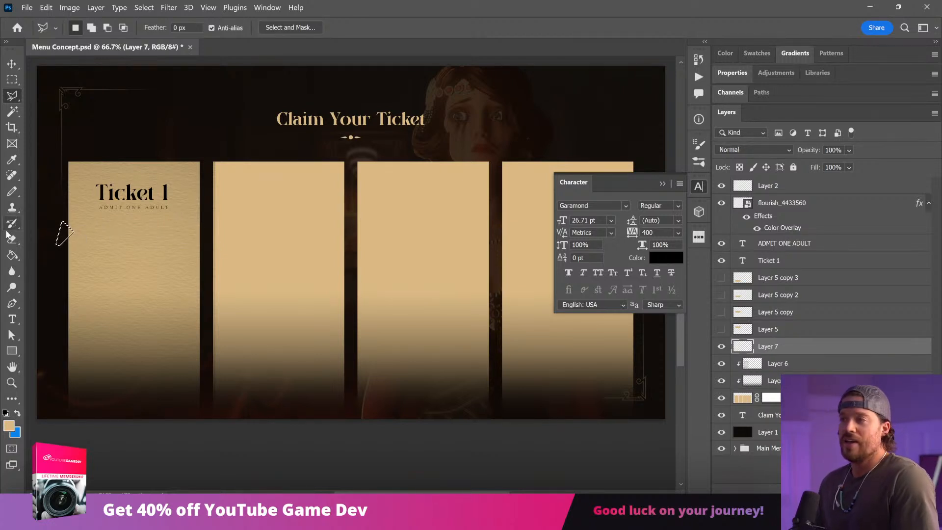
key(i)
click(157, 186)
drag(153, 191, 166, 190)
key(g)
click(65, 234)
key(ctrl+d)
Step: Duplicate the black notch, flip the copy horizontally, and align it on the first panel's right edge
key(v)
alt+shift+drag(129, 293, 227, 293)
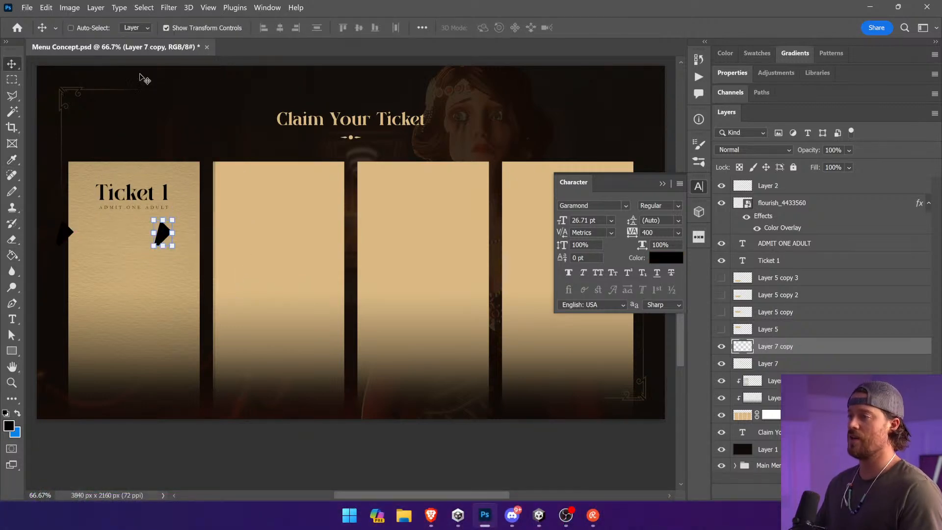
click(47, 7)
mouse_move(113, 263)
click(244, 466)
drag(265, 438, 301, 353)
ctrl+click(260, 438)
ctrl+click(198, 232)
key(shift+Right)
key(shift+Right)
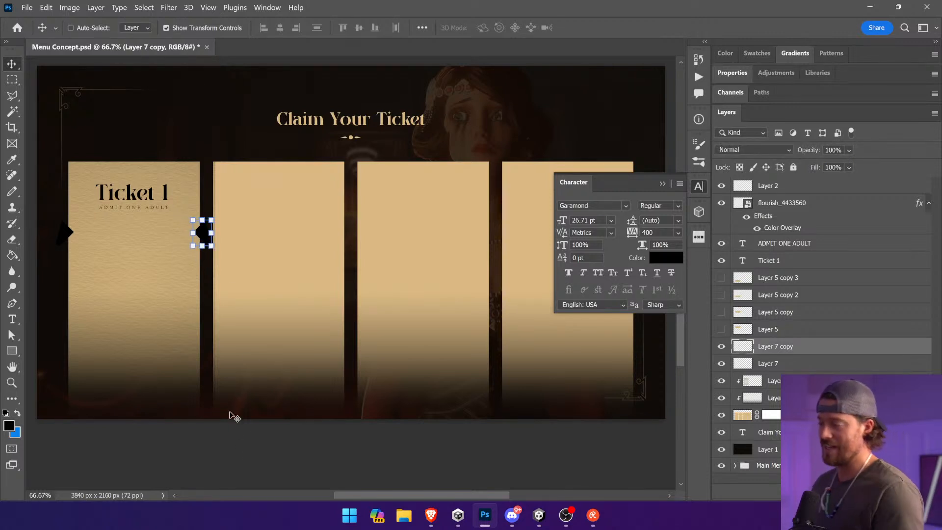
ctrl+click(235, 433)
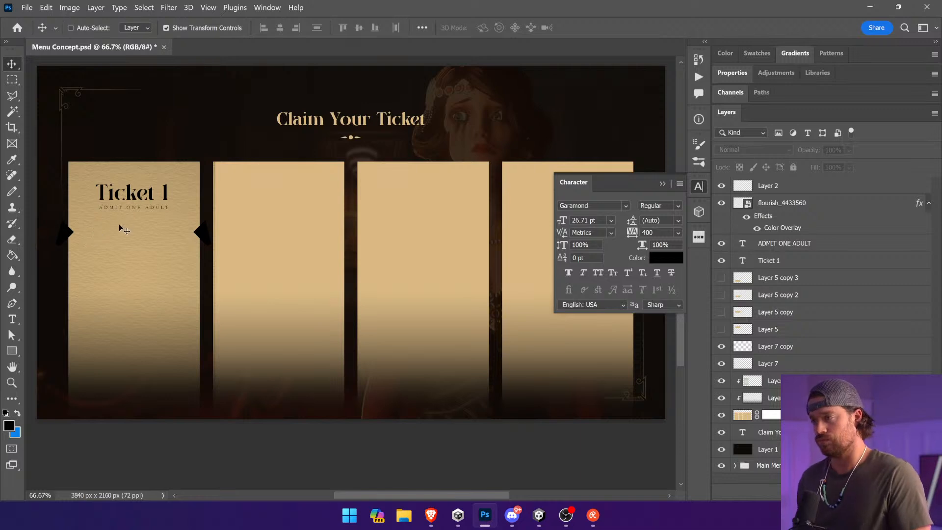
Step: Select both notch layers and clip them to the ticket panel layer
ctrl+click(61, 231)
ctrl+shift+click(203, 234)
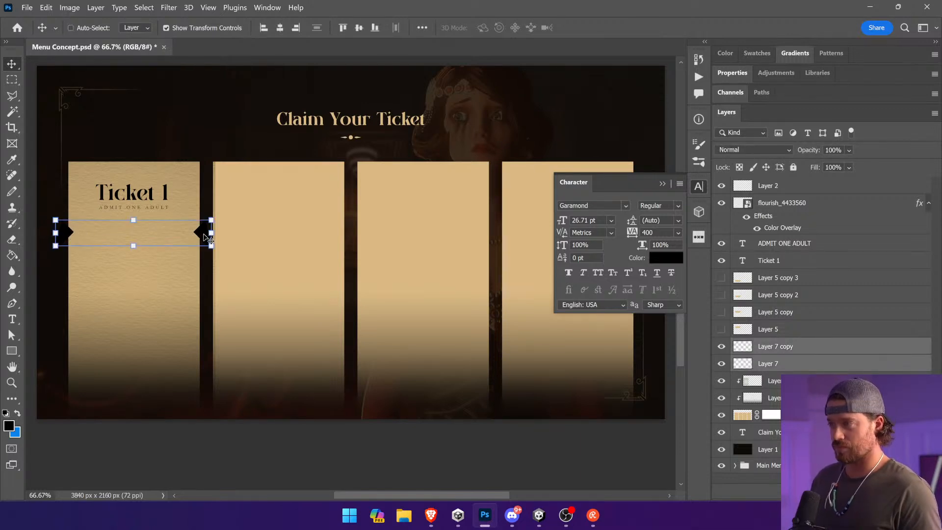
right_click(806, 369)
click(764, 371)
alt+click(776, 371)
alt+click(784, 354)
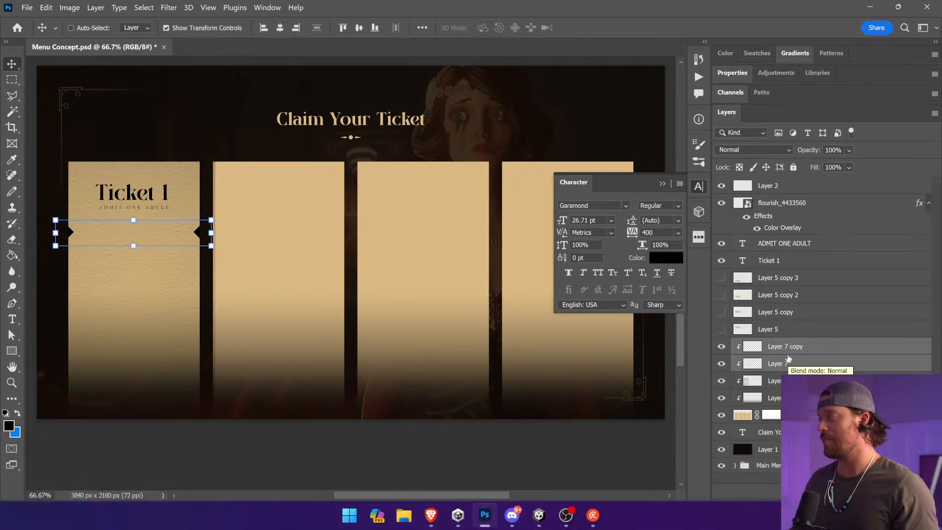
Step: Adjust the paper texture so that it covers the first ticket panel without overlapping the second
click(662, 183)
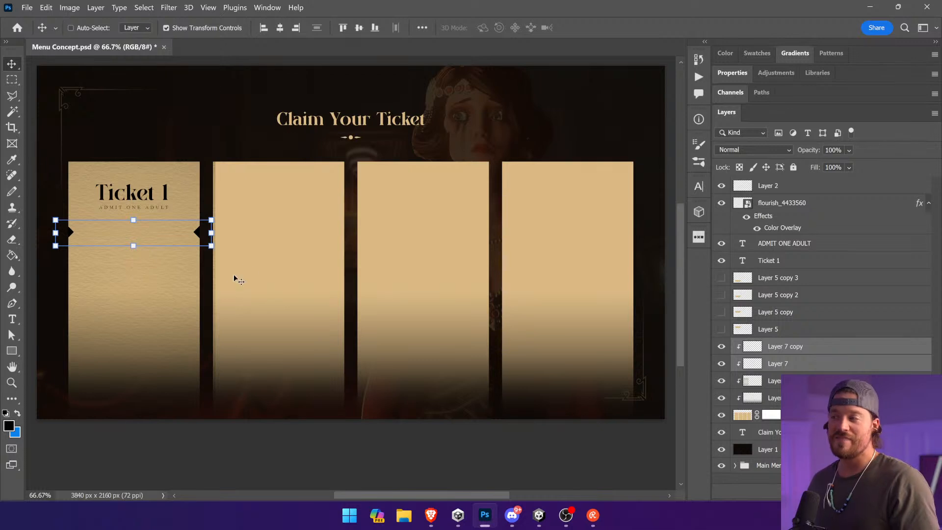
click(805, 398)
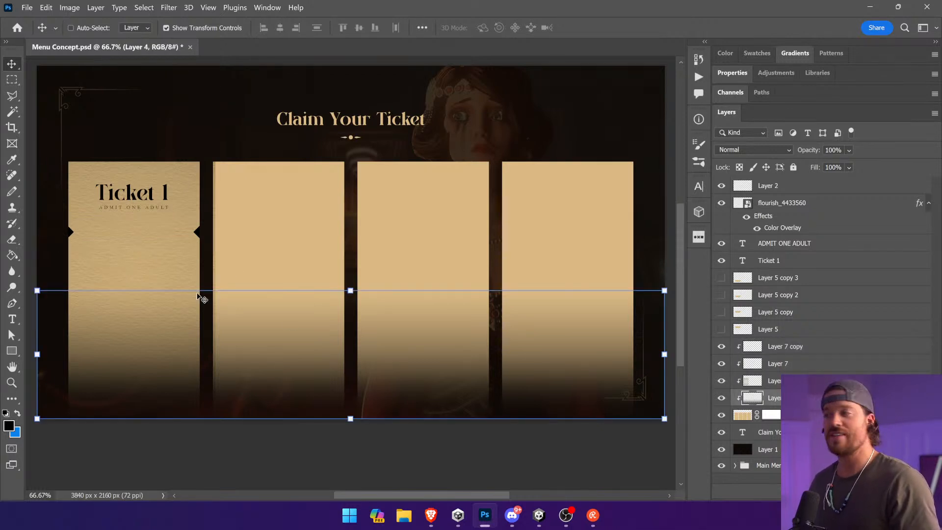
click(805, 381)
drag(214, 322, 191, 303)
key(ctrl+z)
click(219, 446)
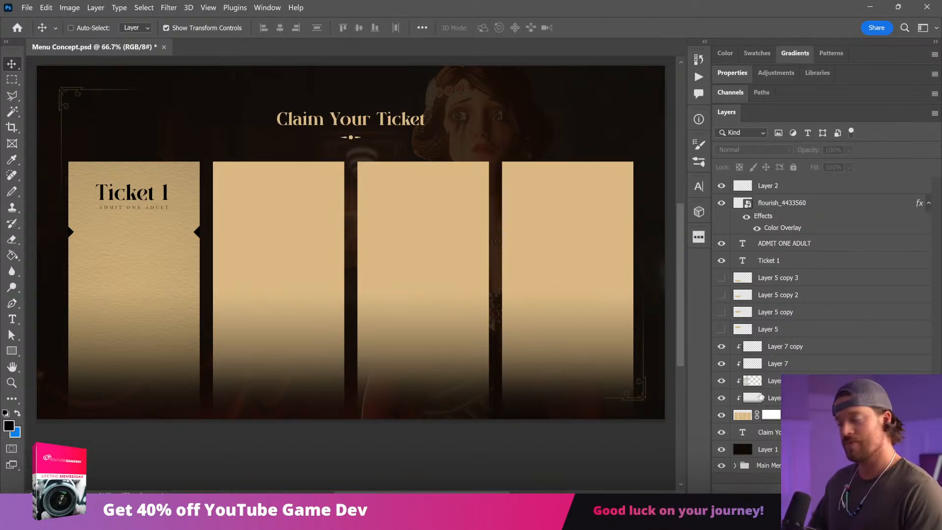
Step: Add a clipped layer above the left notch layer and draw a straight Pen line between the tips of the first panel's two notches
click(814, 363)
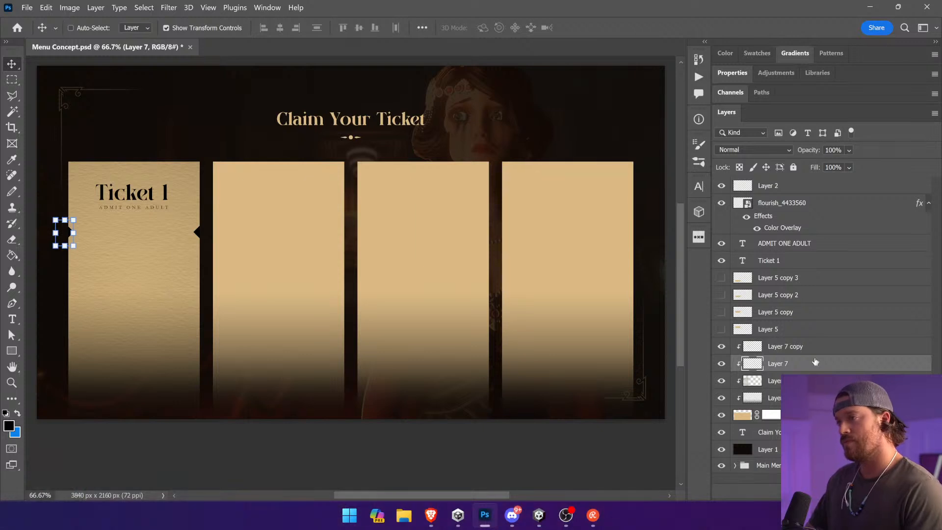
key(ctrl+alt+shift+n)
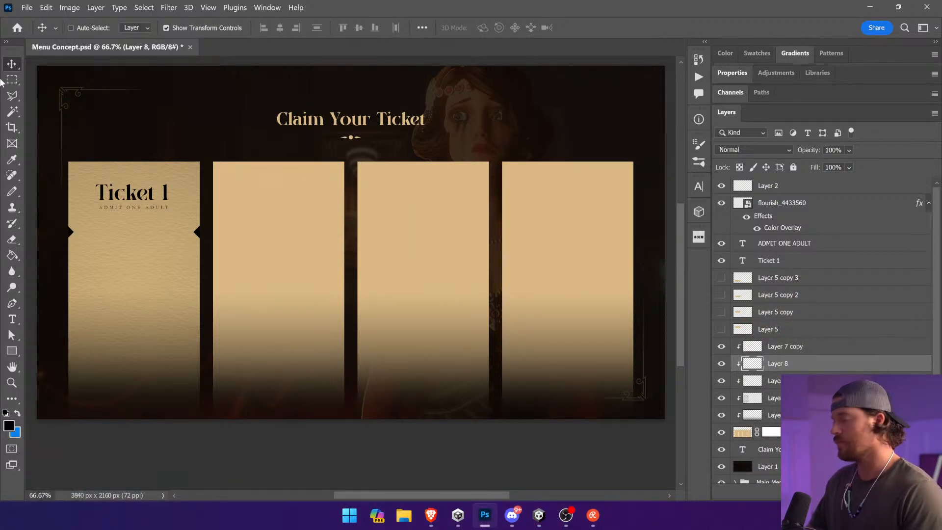
click(11, 80)
drag(71, 231, 213, 232)
click(174, 221)
key(z)
click(337, 325)
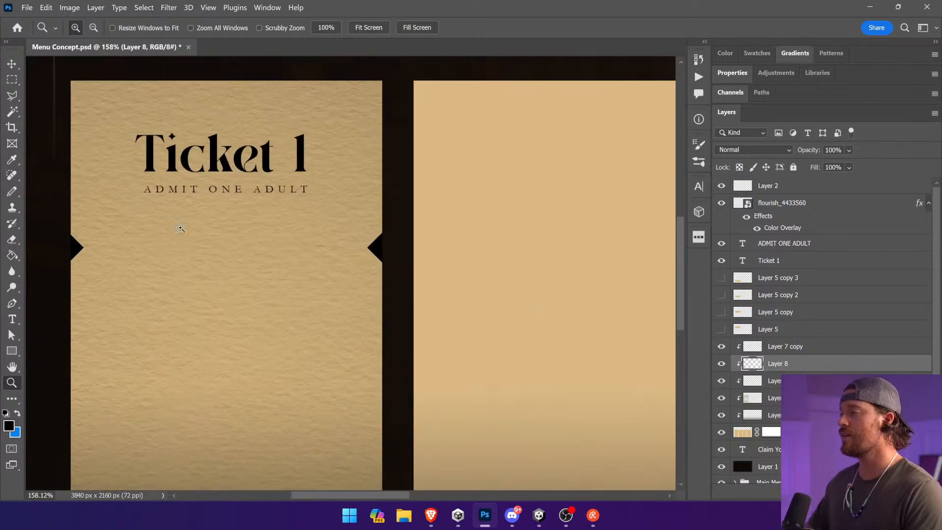
click(13, 306)
click(82, 250)
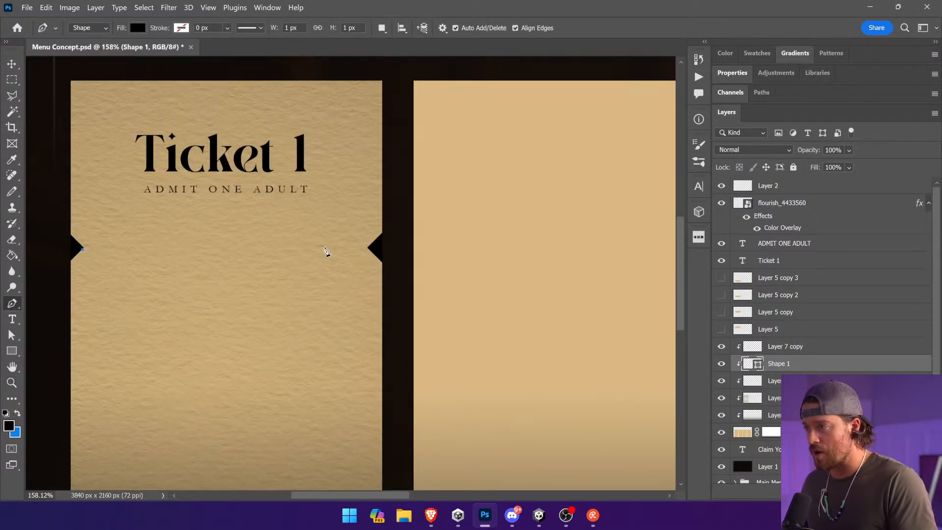
click(368, 249)
Step: Remove the notch line's fill and give it a black stroke 15.33 px wide
click(181, 28)
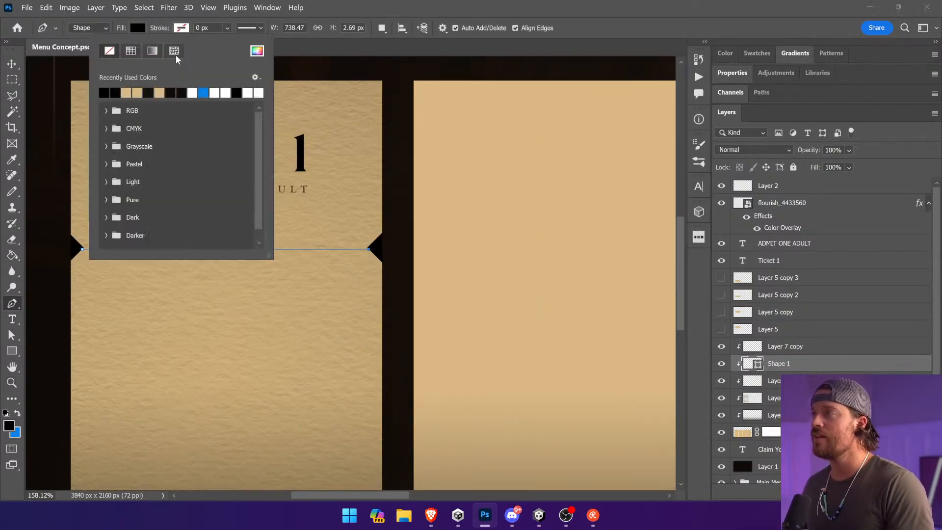
click(115, 93)
click(138, 28)
click(65, 50)
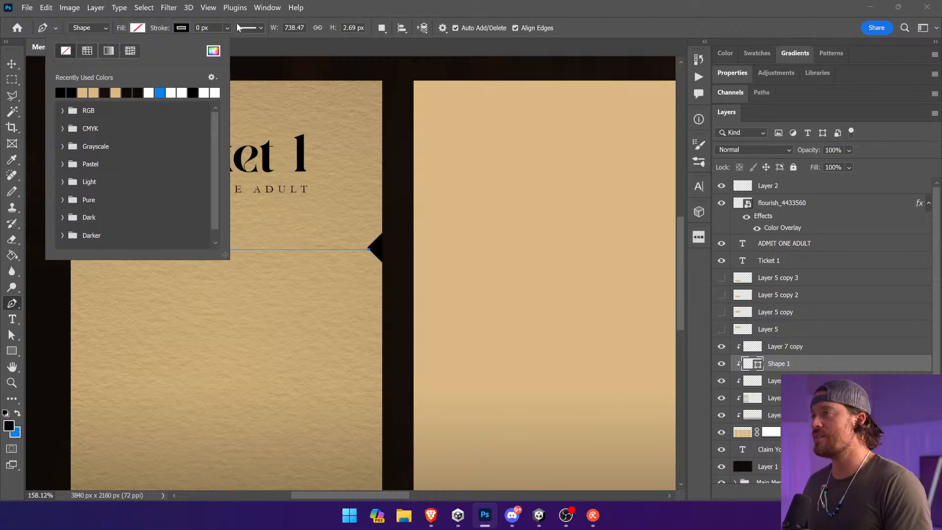
click(250, 28)
click(228, 28)
drag(230, 42, 253, 42)
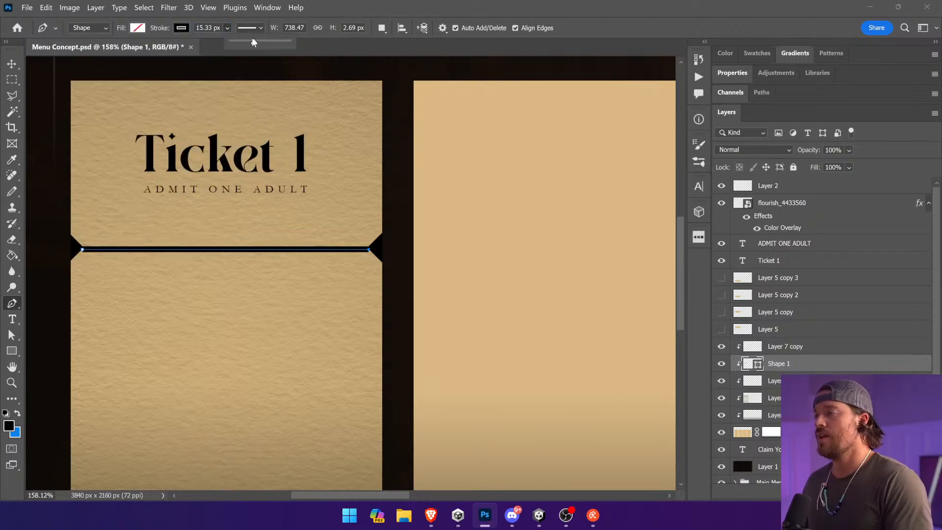
Step: Try the dotted stroke style on the line between the notches, then set it to dashed
click(259, 30)
click(270, 85)
click(271, 103)
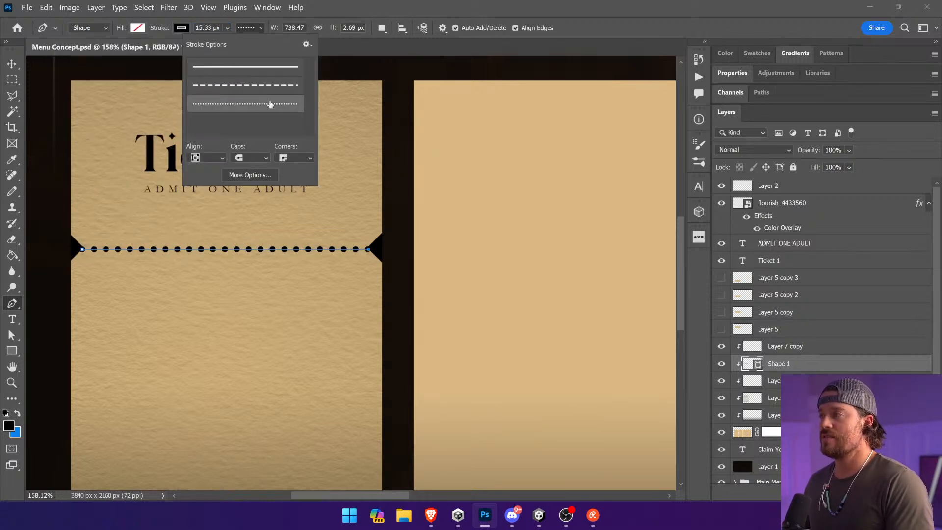
click(269, 85)
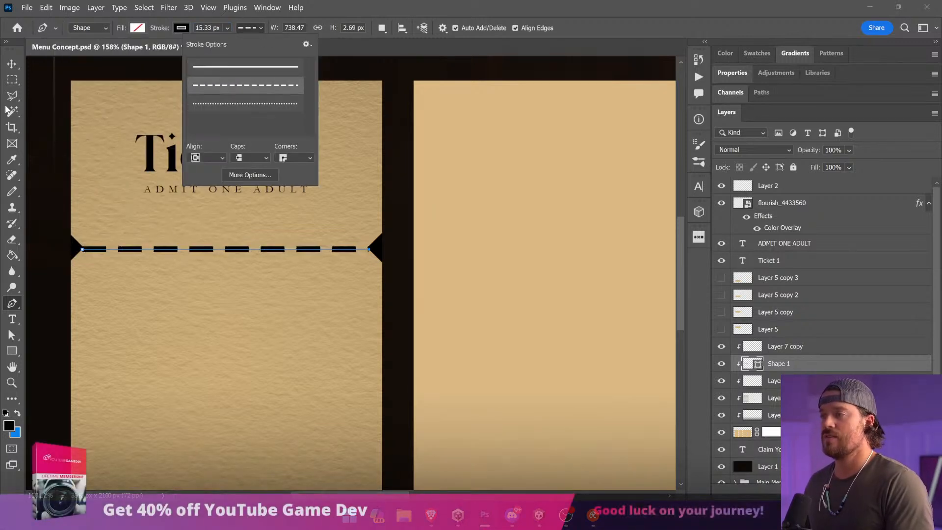
Step: Customise the dashed stroke of the tear line between the notches with a dash length of 3 and a gap of 1.5
click(258, 174)
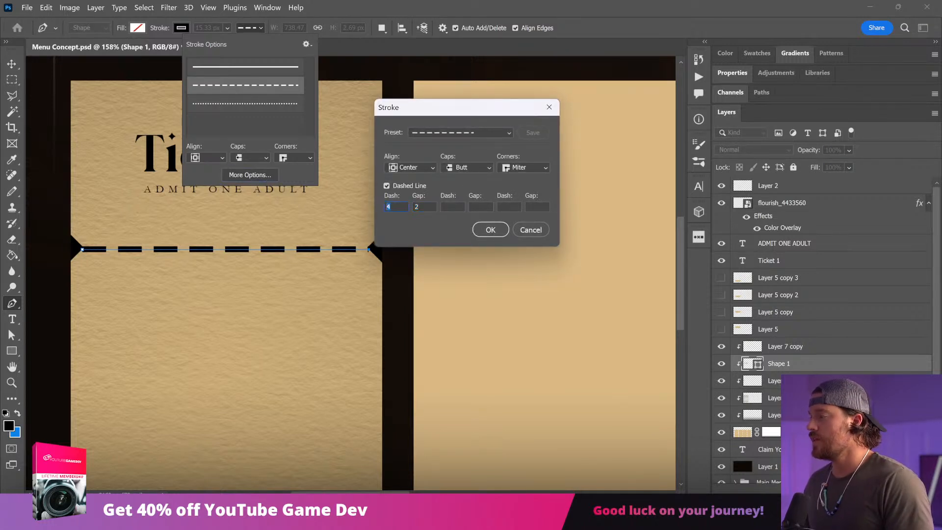
text(2)
key(Tab)
text(1)
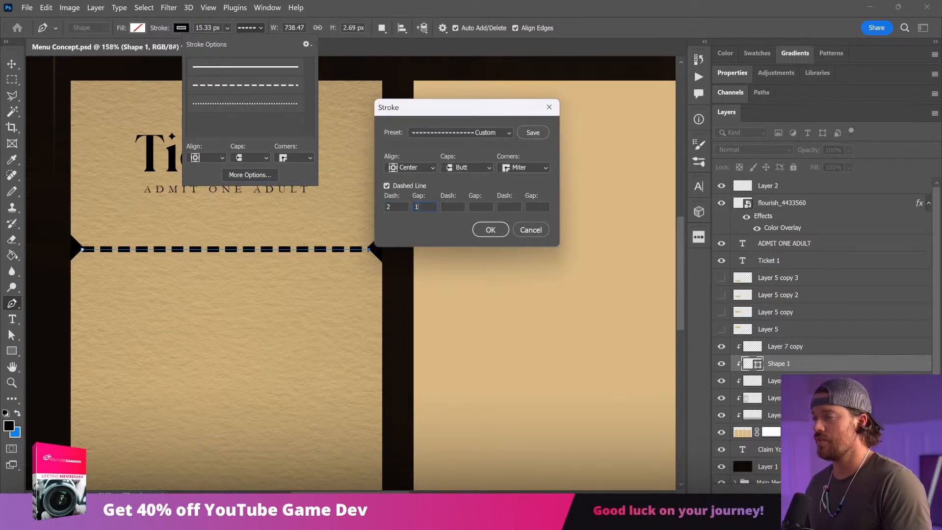
key(shift+Tab)
text(3)
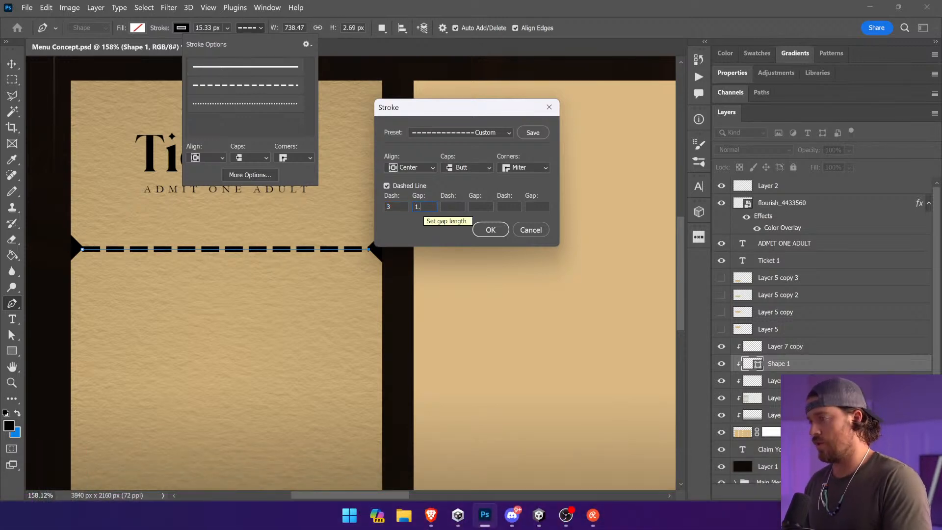
text(.5)
click(491, 230)
key(v)
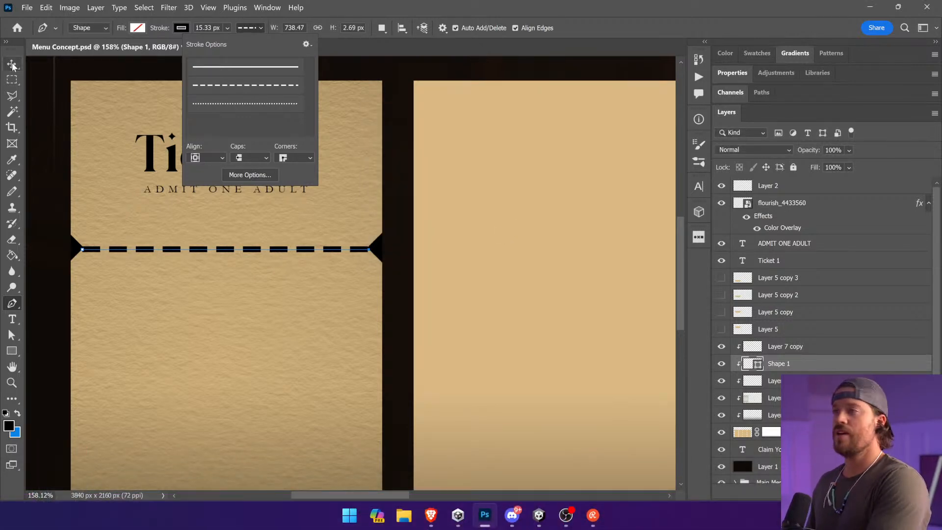
Step: Rasterize the dashed tear line layer and invert the colour of the lower half of its dashes
right_click(804, 370)
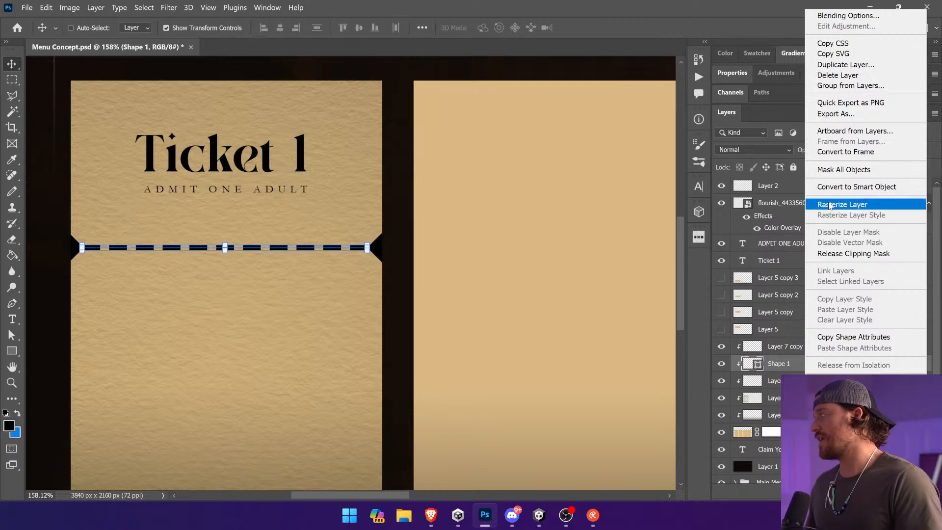
click(830, 206)
click(13, 81)
drag(379, 248, 113, 264)
key(z)
drag(435, 248, 559, 274)
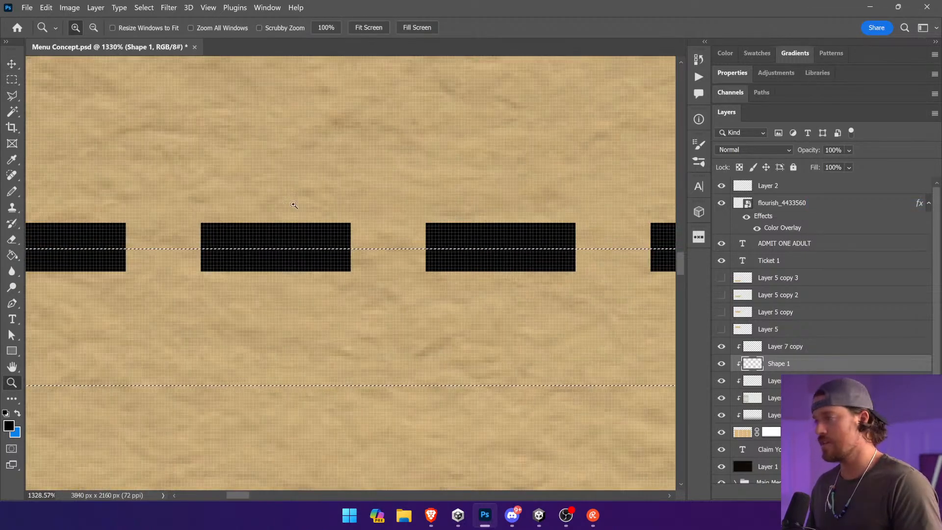
click(12, 80)
click(70, 7)
mouse_move(85, 36)
click(259, 168)
key(ctrl+0)
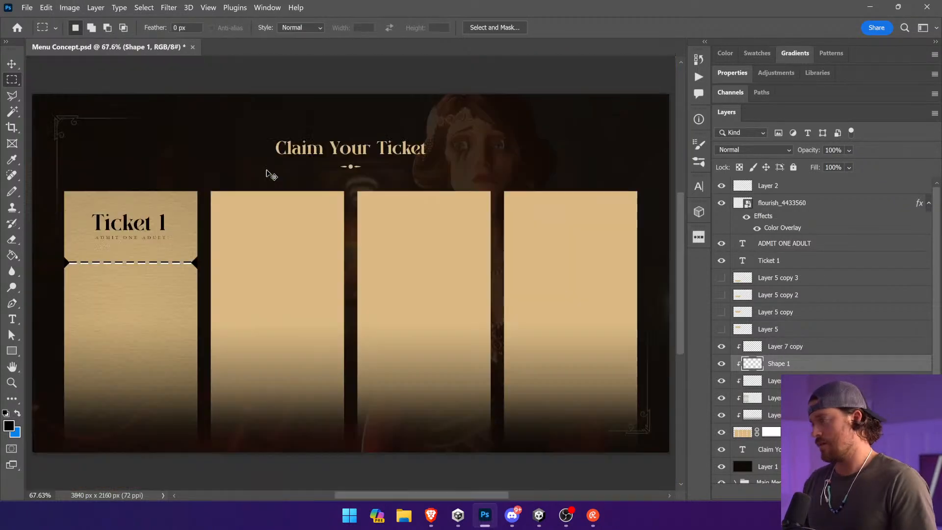
Step: Set the dashed tear line layer to Overlay blending and lower its opacity to about 29%
key(v)
click(780, 151)
click(722, 301)
click(848, 150)
drag(890, 163, 849, 168)
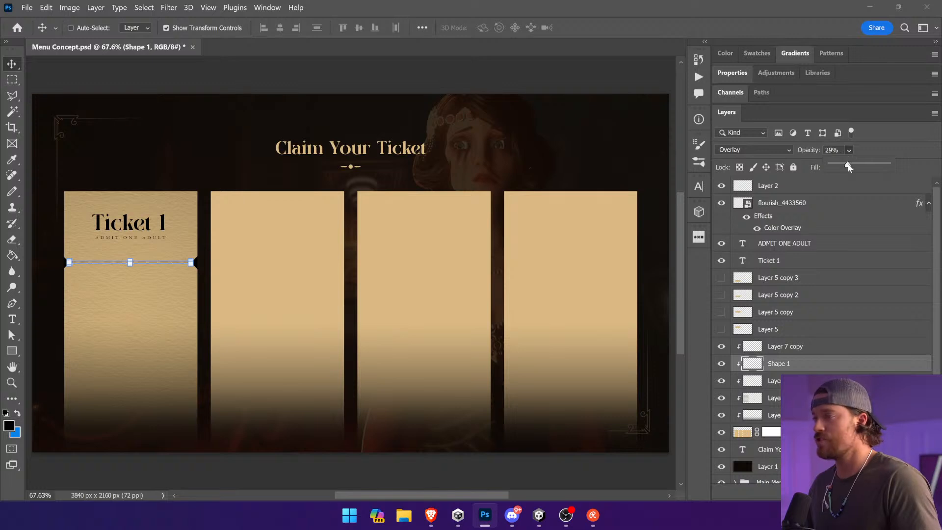
click(388, 325)
key(z)
drag(54, 183, 166, 328)
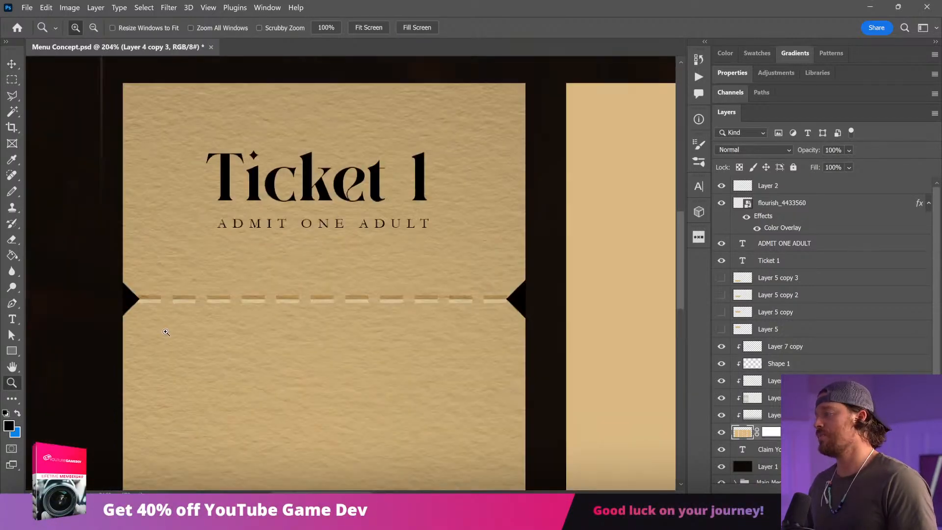
key(v)
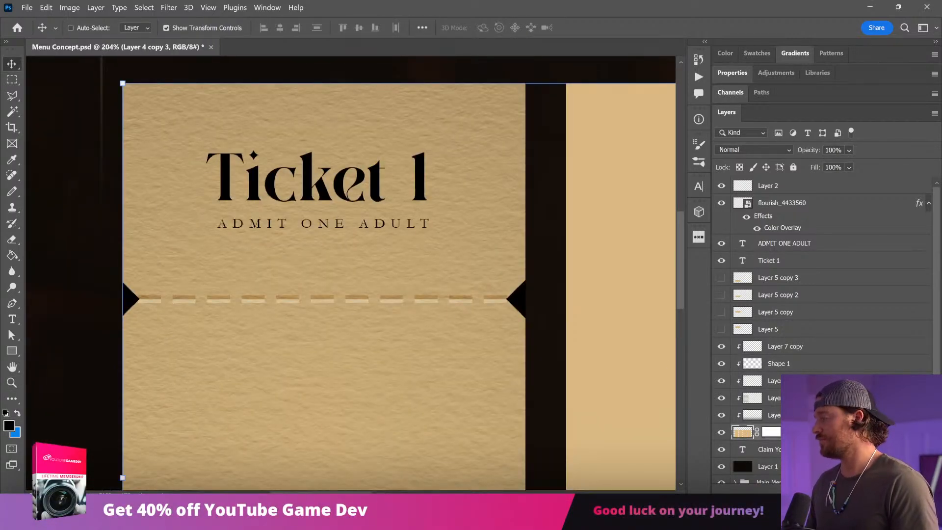
click(786, 350)
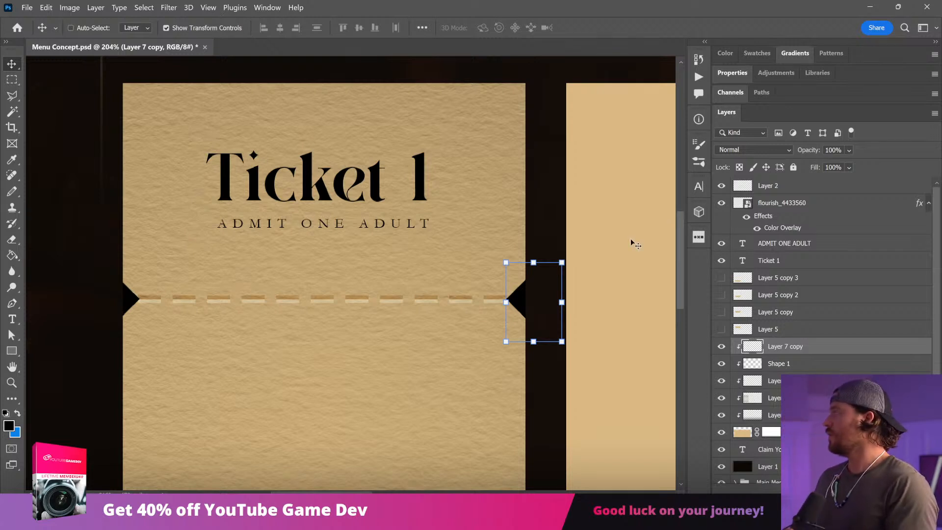
ctrl+click(427, 247)
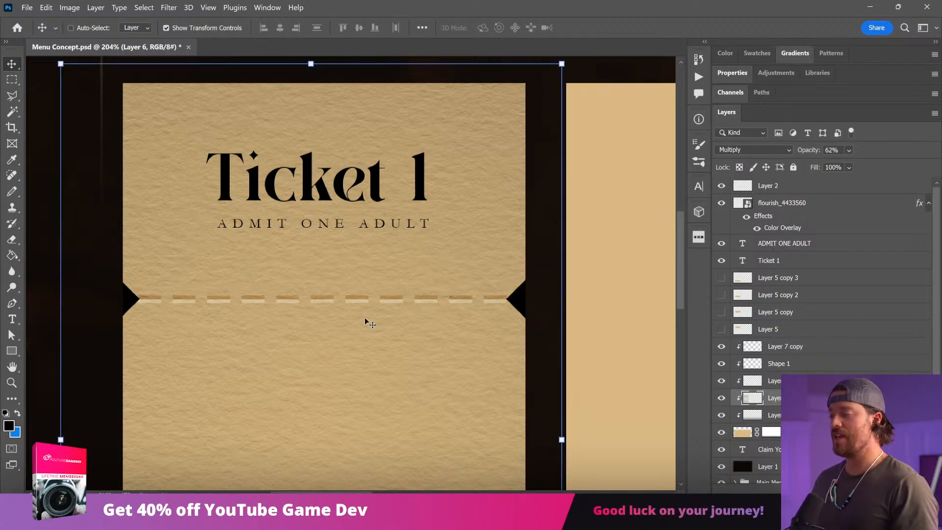
key(ctrl+minus)
key(ctrl+minus)
key(ctrl+minus)
key(ctrl+minus)
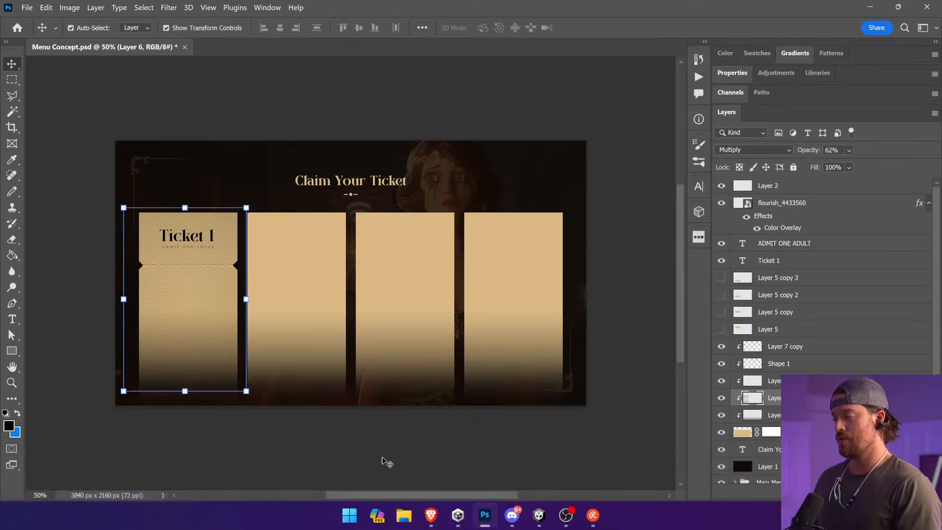
ctrl+click(383, 461)
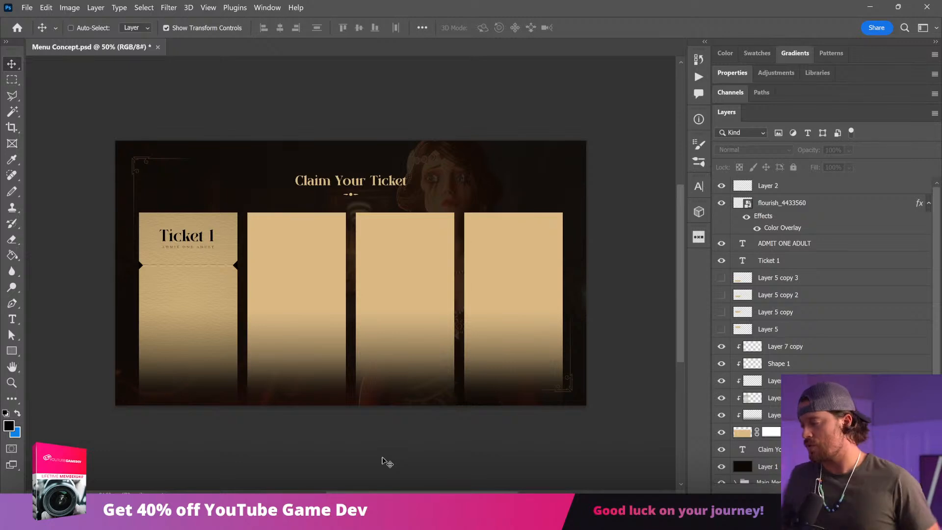
Step: Switch to the browser to examine the vintage Disneyland ticket reference images, and return to Photoshop
click(430, 518)
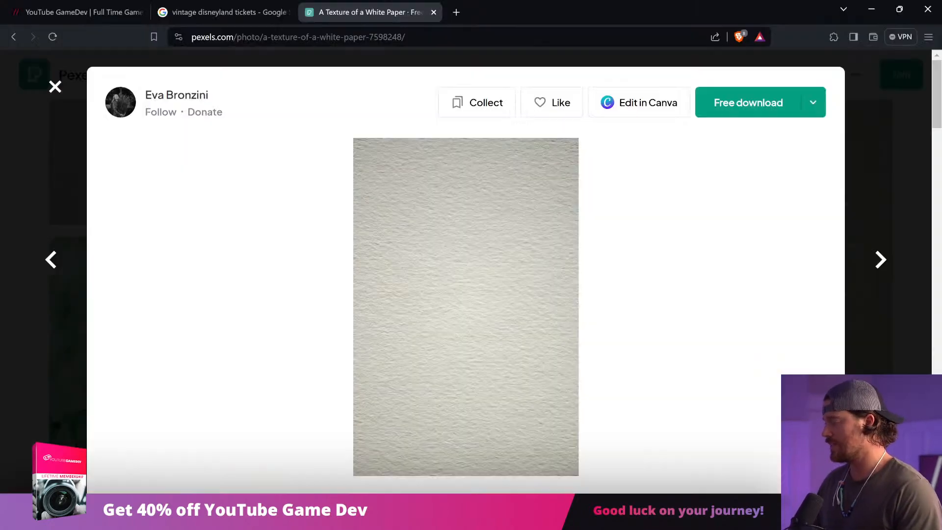
click(226, 12)
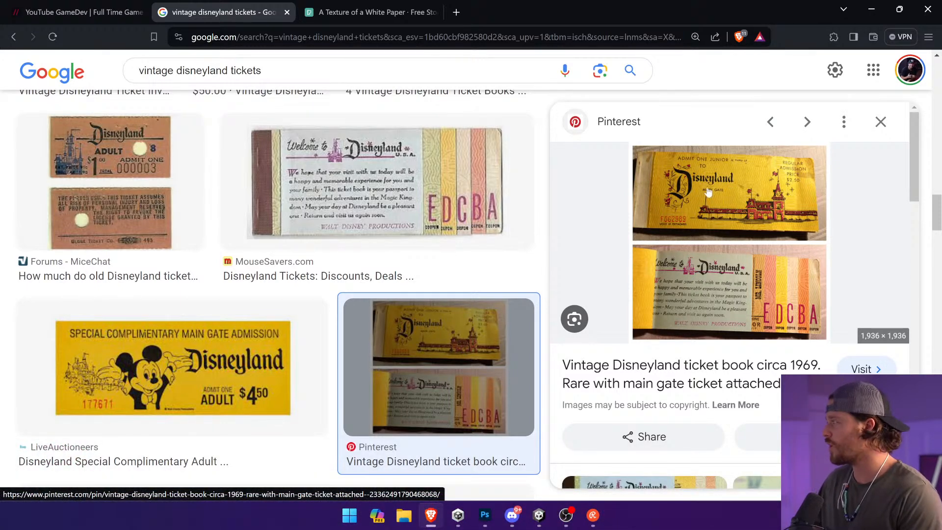
key(alt+Tab)
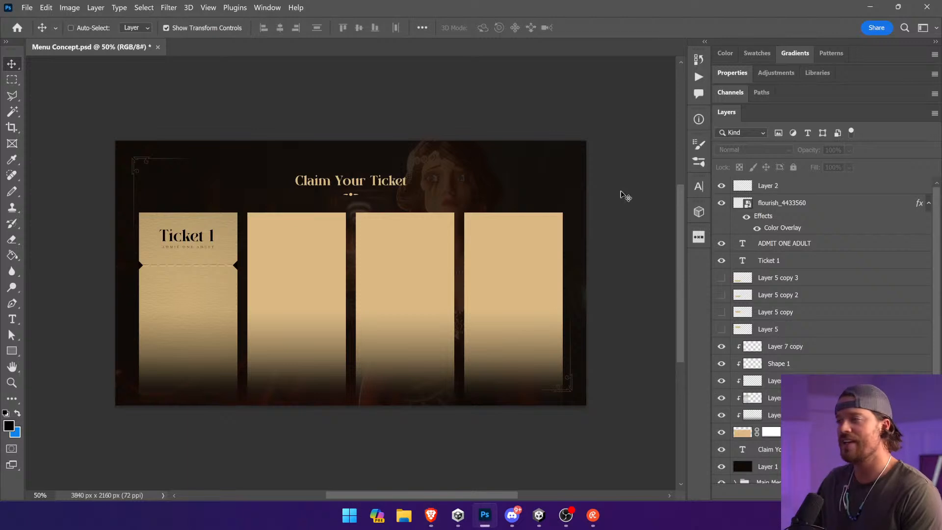
Step: Search the Noun Project plugin for art deco and insert the square Art Deco Frame icon in black at 300px
click(698, 237)
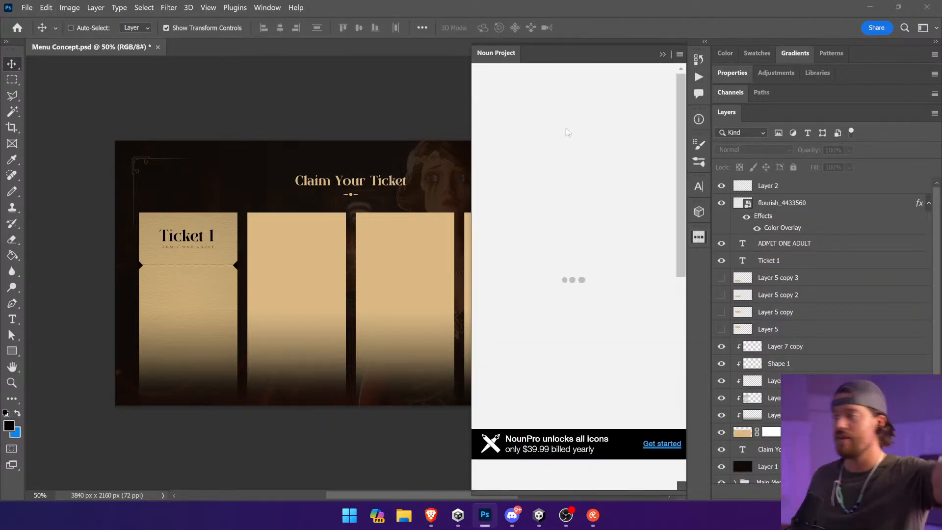
text(art deco)
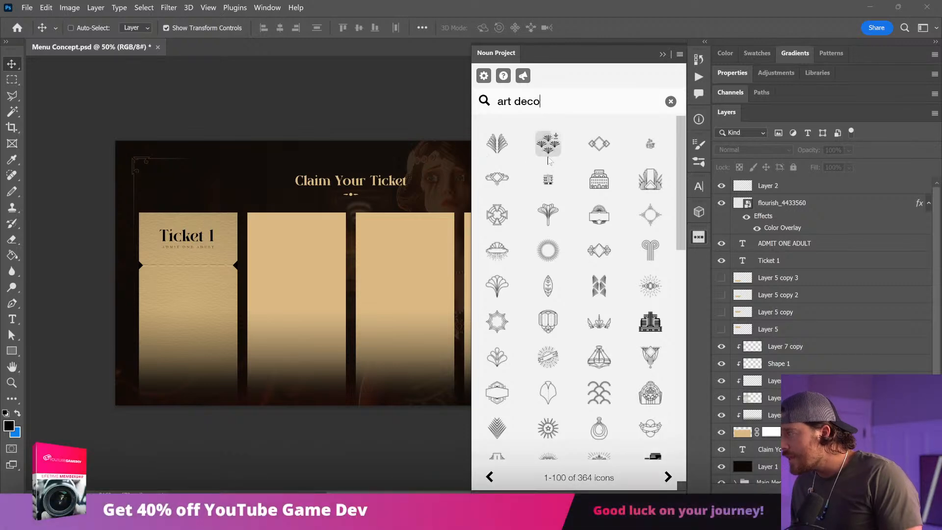
scroll(552, 166, down, 3)
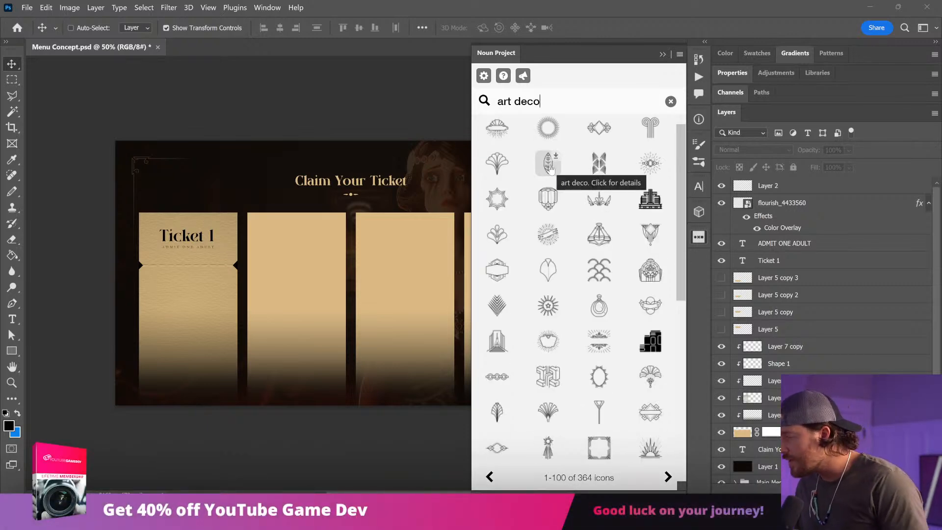
scroll(550, 168, down, 8)
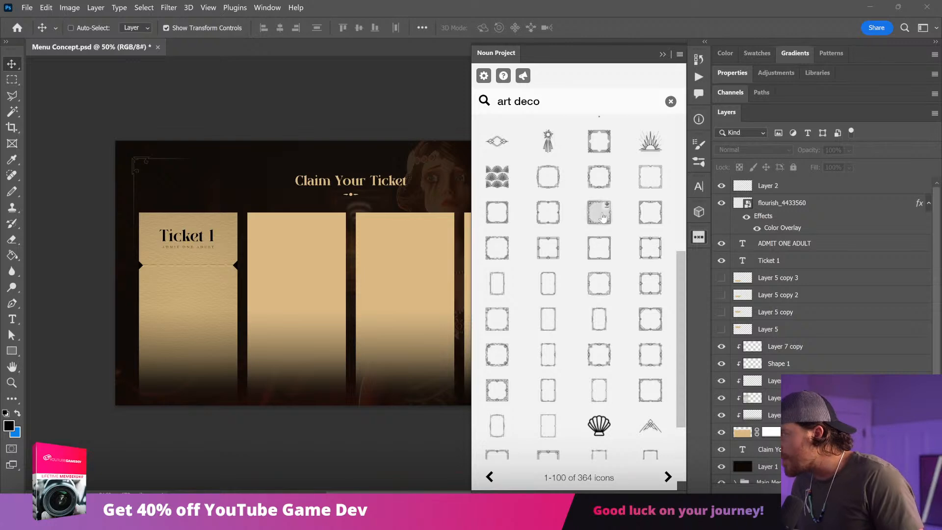
click(603, 216)
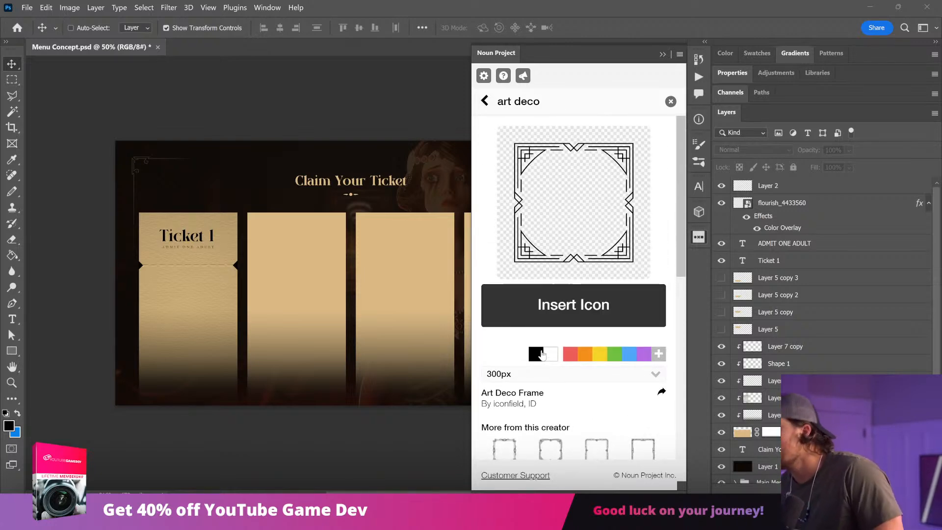
click(564, 306)
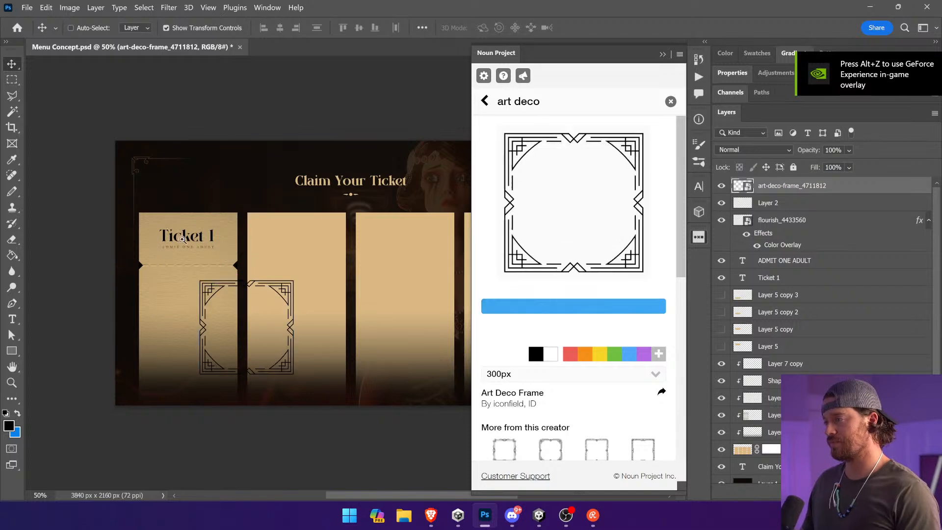
drag(161, 283, 220, 267)
click(662, 54)
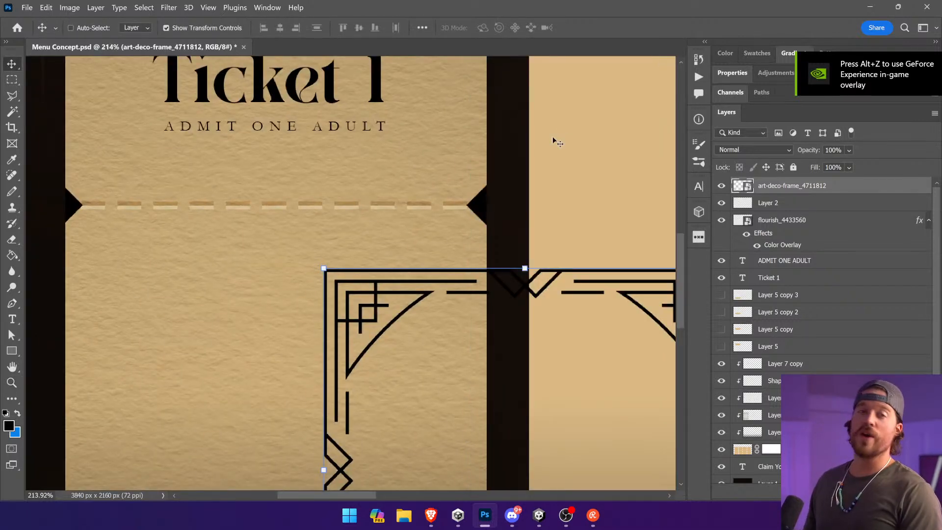
key(ctrl+minus)
key(ctrl+minus)
key(ctrl+minus)
key(ctrl+minus)
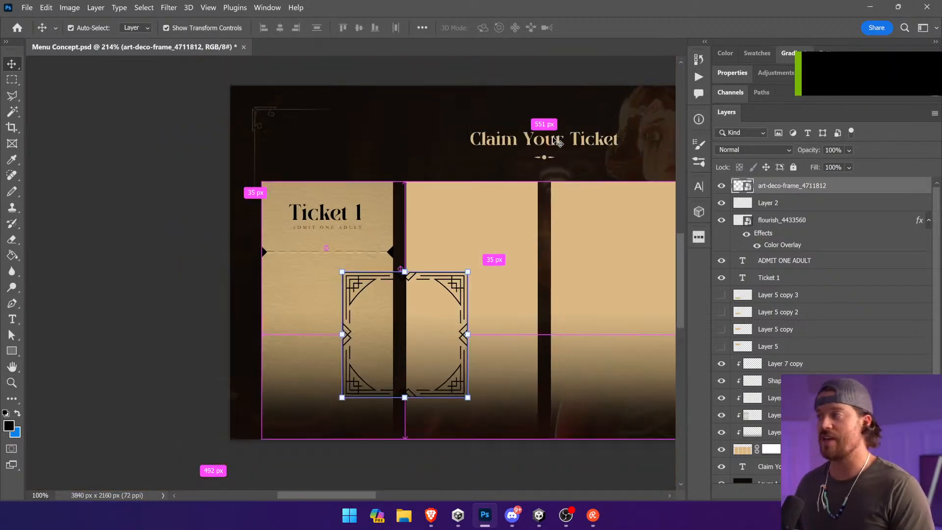
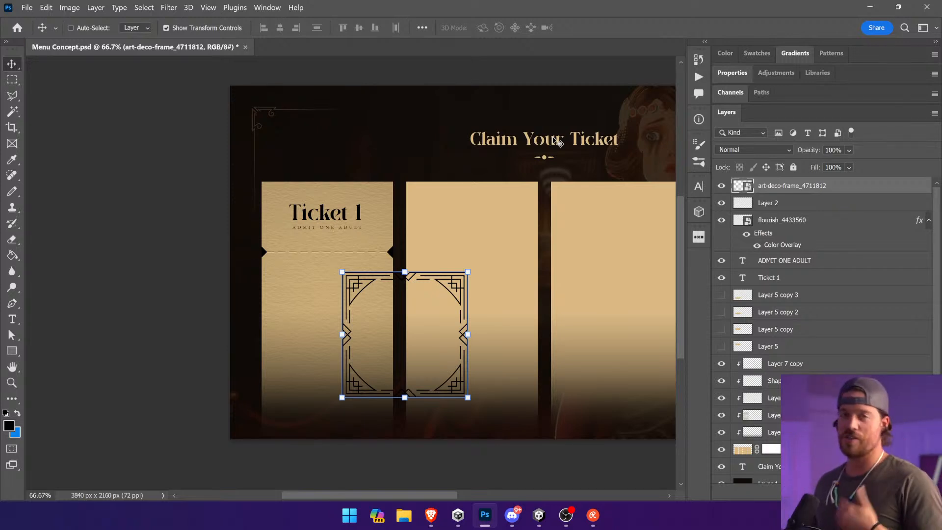
Step: Move the art deco frame down over the first ticket and rasterize its layer
drag(415, 319, 364, 327)
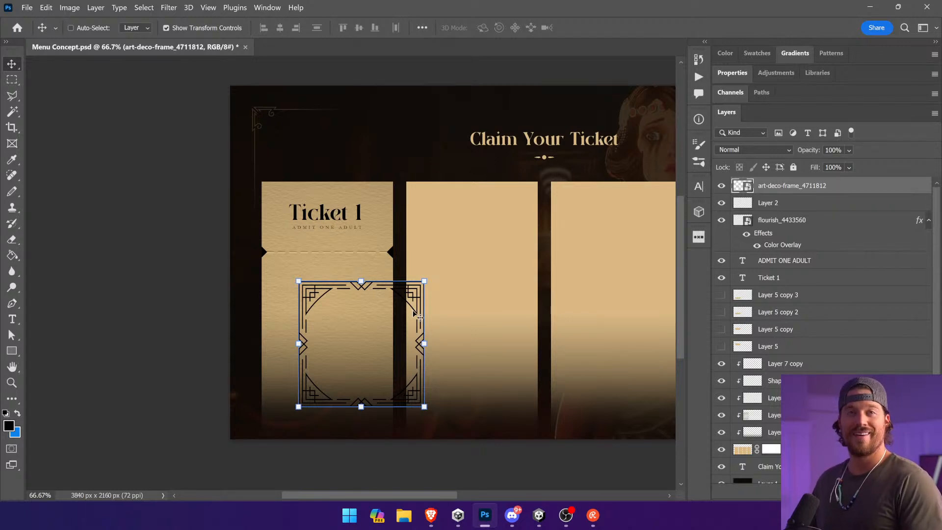
right_click(832, 188)
click(765, 246)
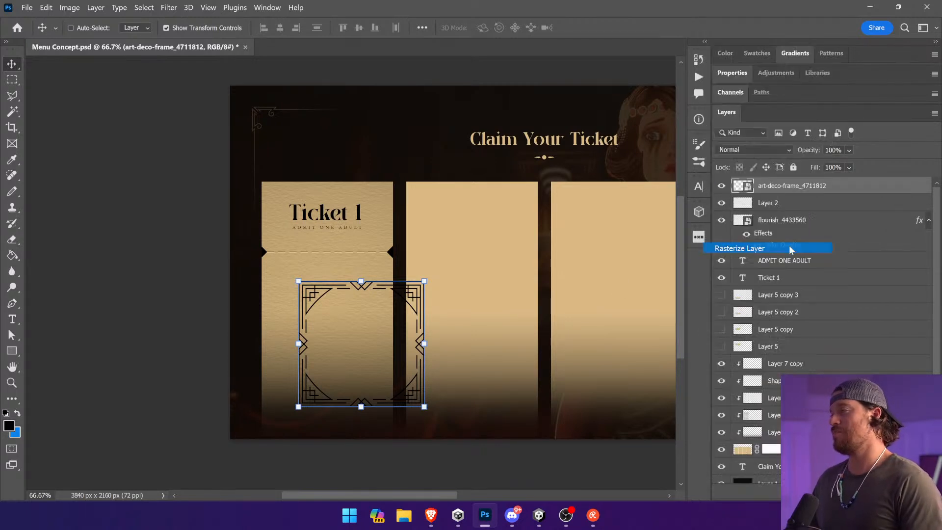
Step: Erase the lower half and the right half of the frame so only its upper-left corner remains
key(m)
drag(488, 426, 238, 342)
key(ctrl+d)
key(Delete)
drag(498, 230, 362, 388)
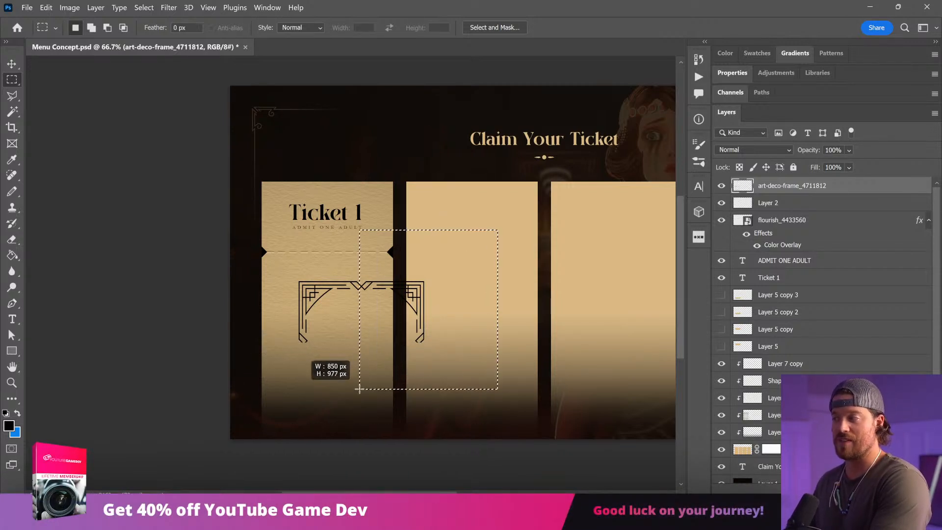
key(Delete)
key(ctrl+d)
key(v)
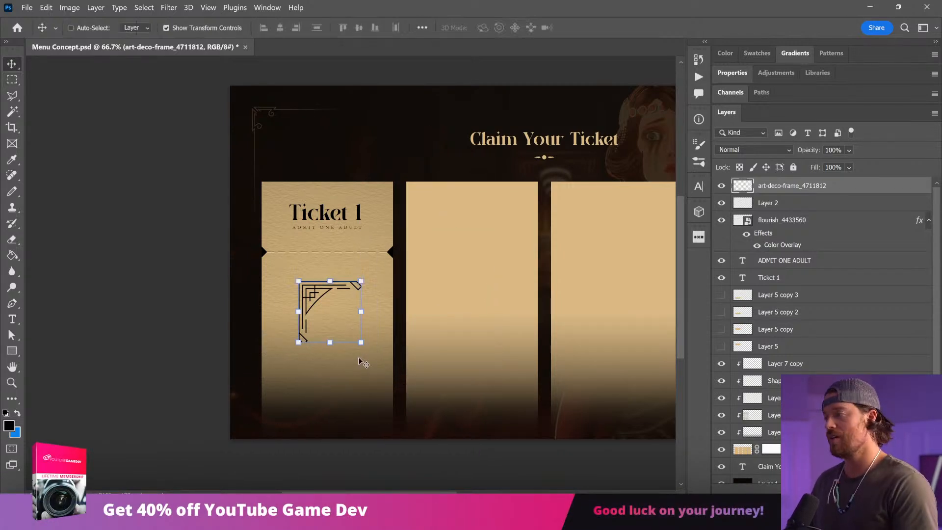
Step: Add a layer mask to the corner ornament and fade out its line ends with gradients
click(811, 488)
click(13, 255)
key(shift+g)
drag(341, 351, 346, 308)
drag(310, 350, 311, 316)
drag(368, 296, 335, 297)
key(v)
Step: Duplicate the corner ornament, flip the copy vertically and place it just above the original with a narrow gap
drag(813, 187, 774, 218)
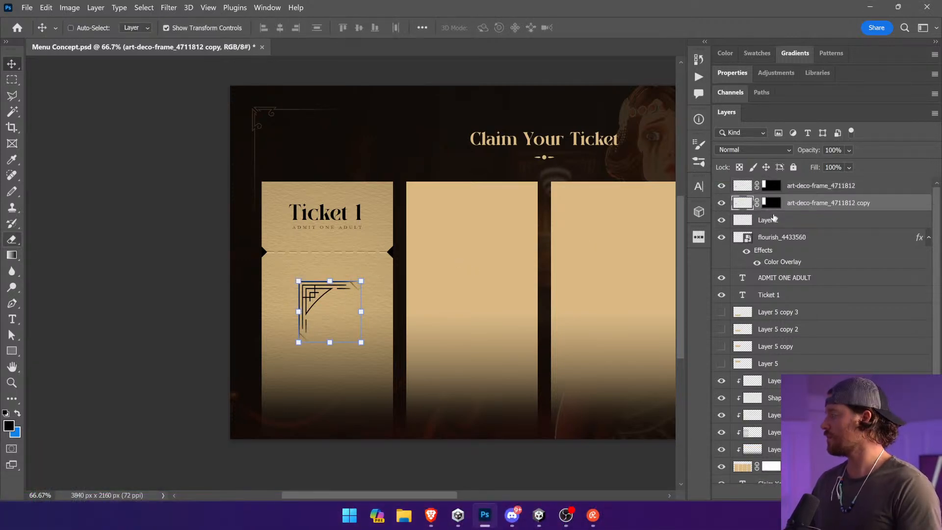
drag(384, 267, 302, 250)
key(Return)
drag(335, 329, 277, 312)
key(Down)
key(Down)
key(Down)
key(Down)
key(Down)
key(Down)
key(Down)
key(Down)
key(Down)
key(Down)
key(Down)
key(Down)
key(Down)
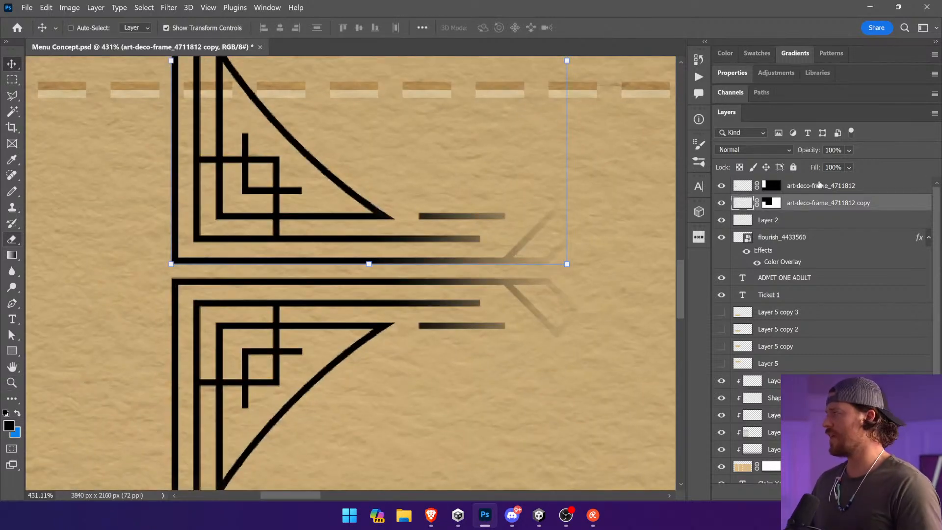
Step: Merge the two masked corner ornament layers into one layer
shift+click(817, 185)
right_click(817, 185)
click(731, 380)
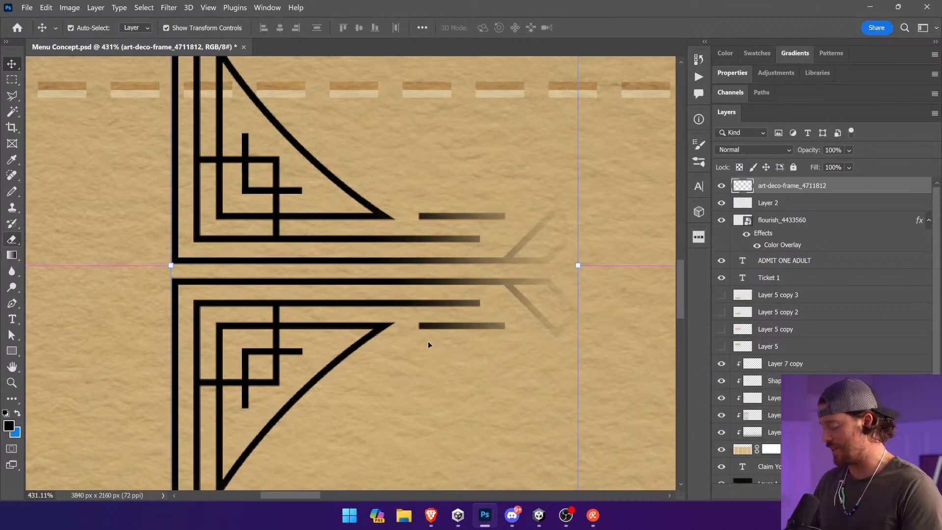
Step: Duplicate the merged ornament beside the original and flip the copy horizontally
key(ctrl+0)
drag(242, 288, 278, 308)
drag(278, 309, 220, 308)
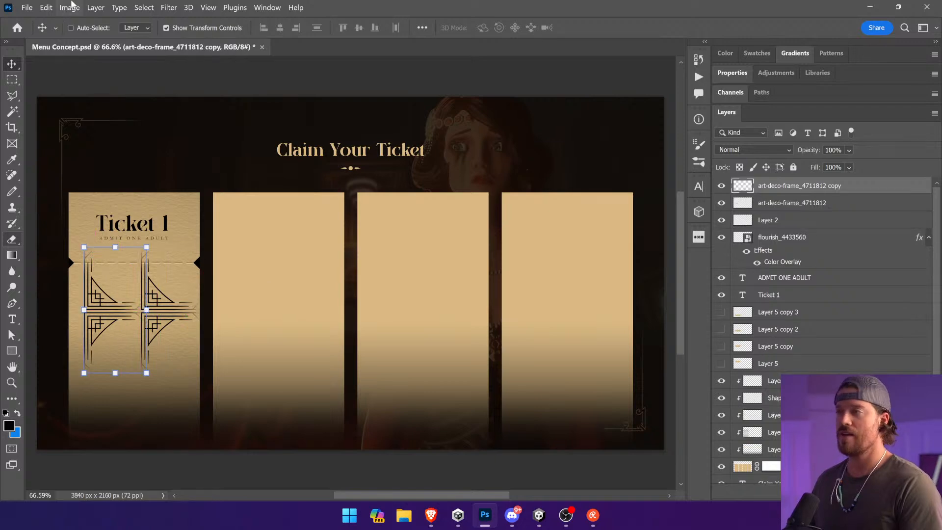
click(46, 7)
mouse_move(98, 265)
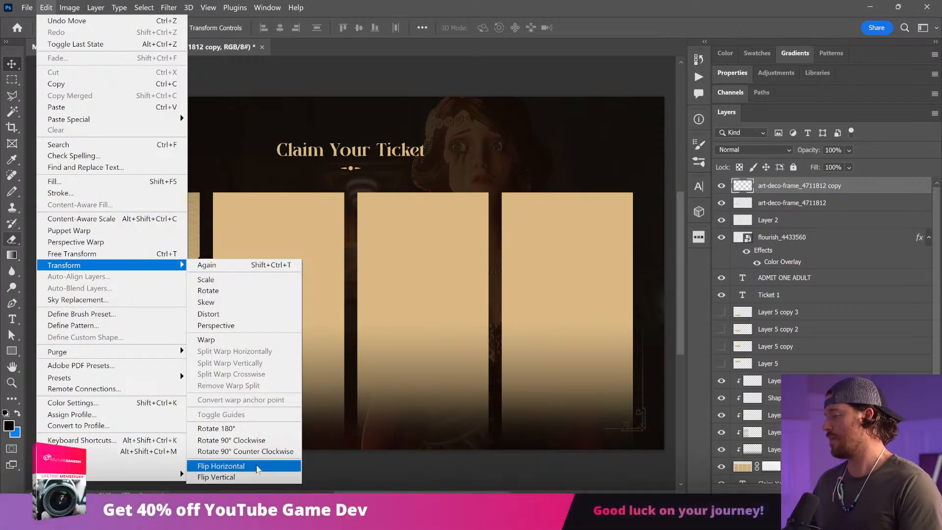
click(257, 469)
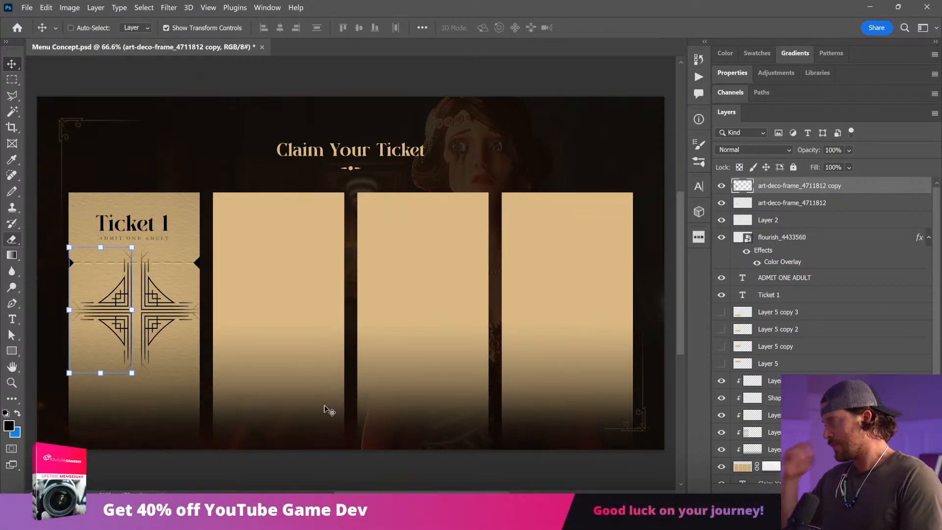
Step: Move the flipped half against the original half to form a cross-shaped motif with a narrow central gap
key(z)
drag(209, 239, 52, 390)
key(v)
drag(317, 279, 354, 278)
key(Right)
key(Right)
key(Right)
key(Right)
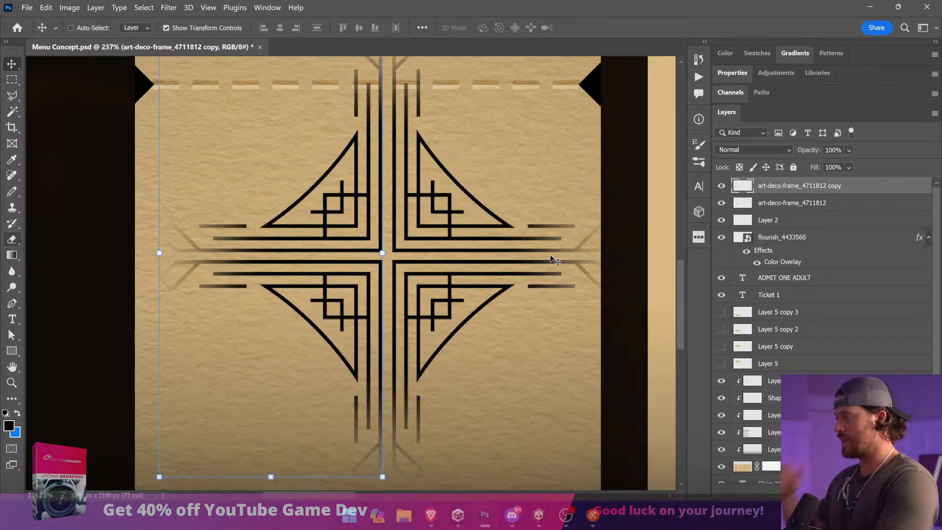
click(826, 206)
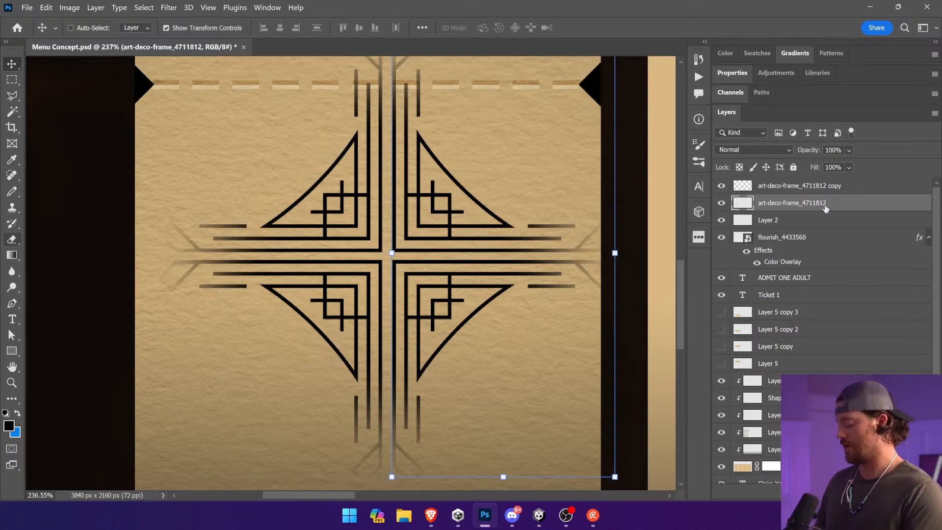
key(ctrl+0)
ctrl+click(812, 189)
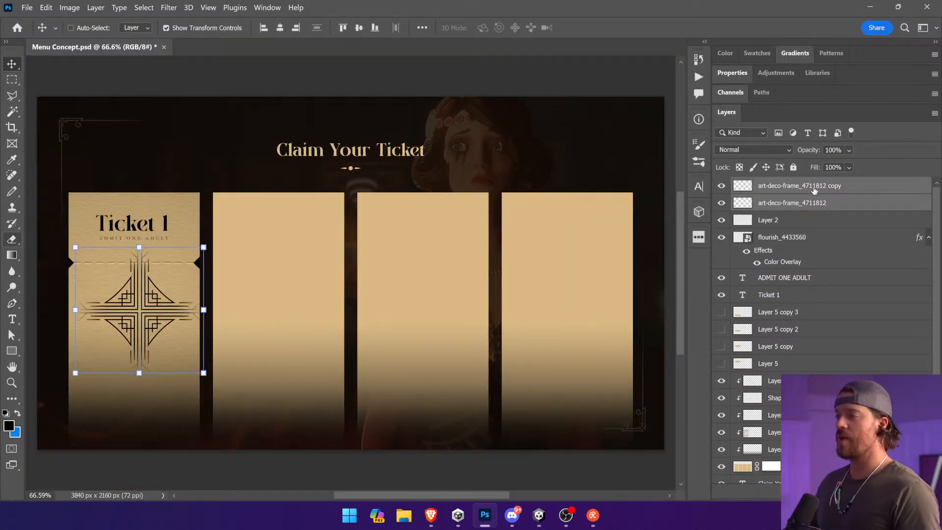
right_click(812, 188)
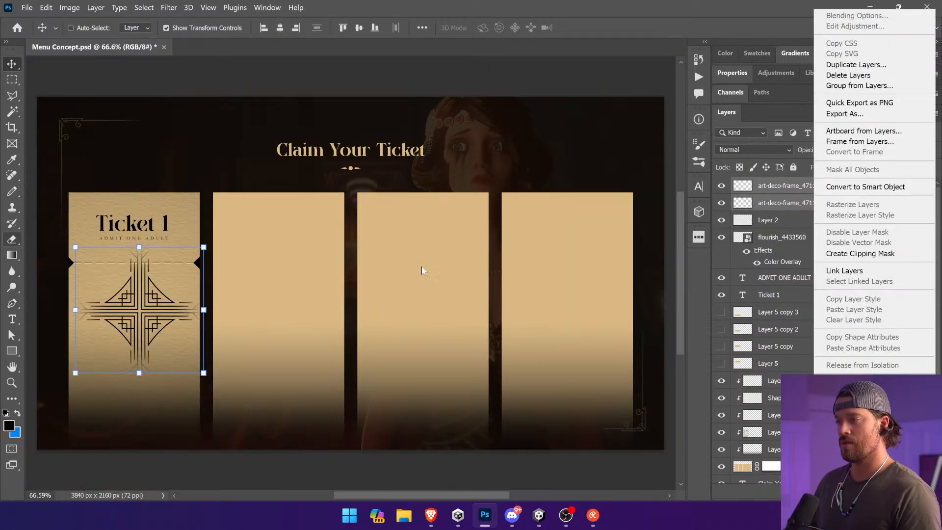
click(500, 253)
Step: Nudge the left half of the motif a few pixels right so its vertical gap matches the horizontal one
key(ctrl+space)
drag(83, 327, 254, 297)
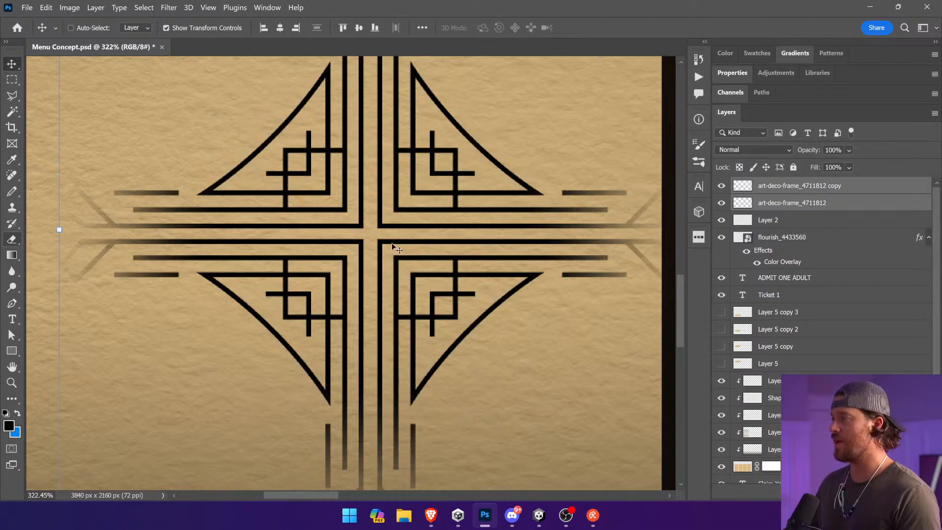
click(809, 189)
key(Up)
key(Down)
key(Left)
key(Right)
key(Right)
key(Right)
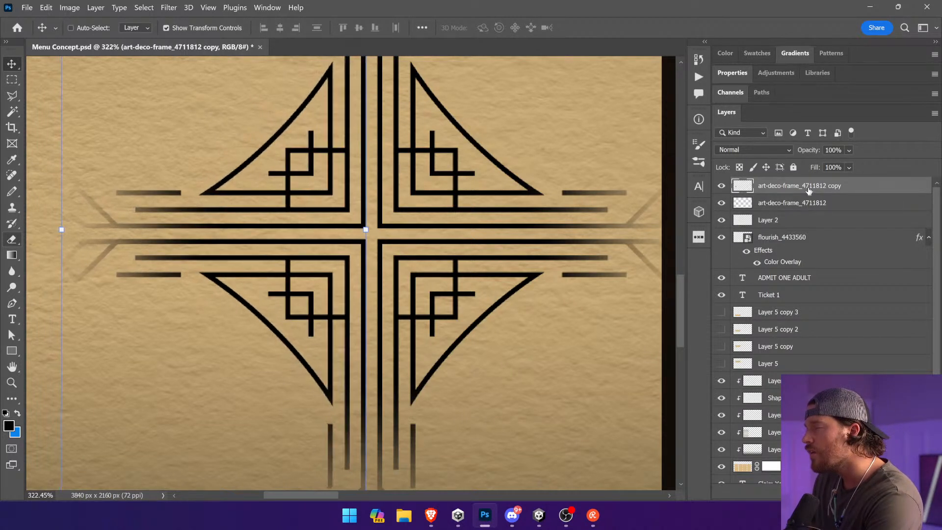
click(12, 80)
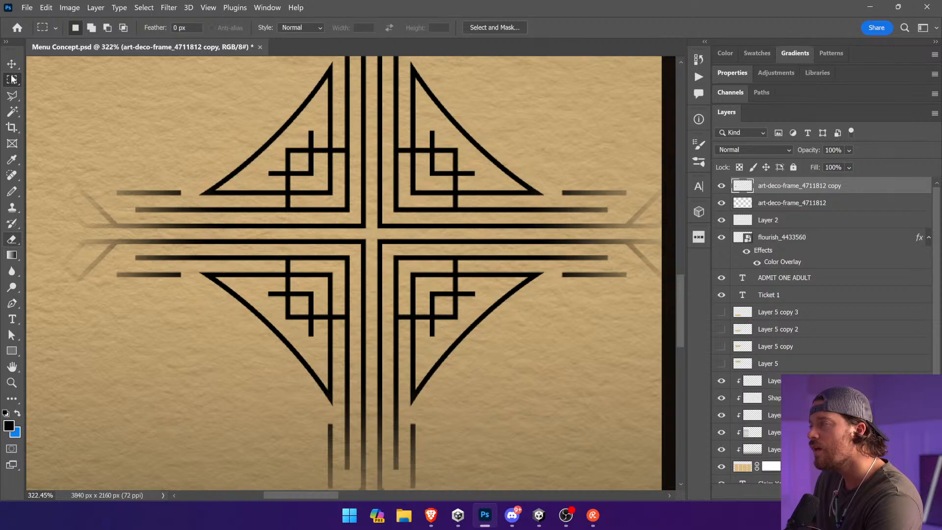
click(12, 64)
key(Left)
click(13, 77)
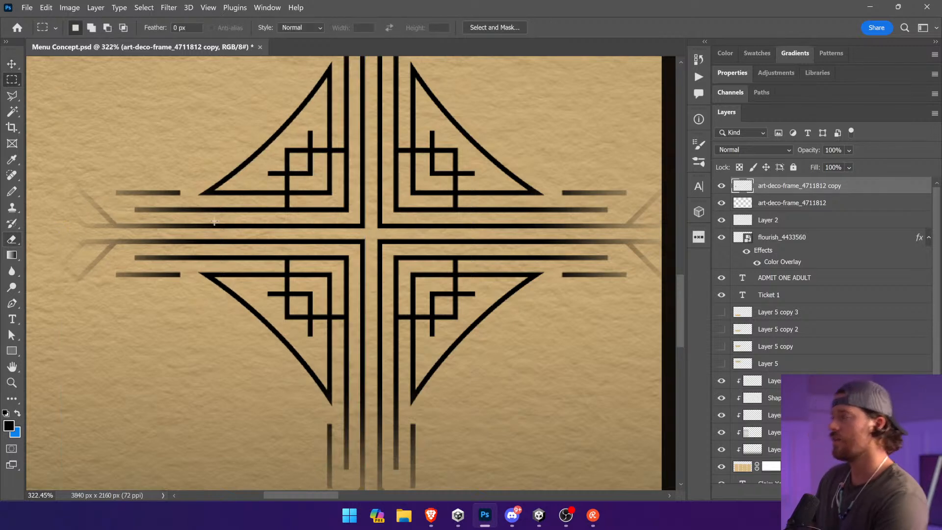
key(ctrl+0)
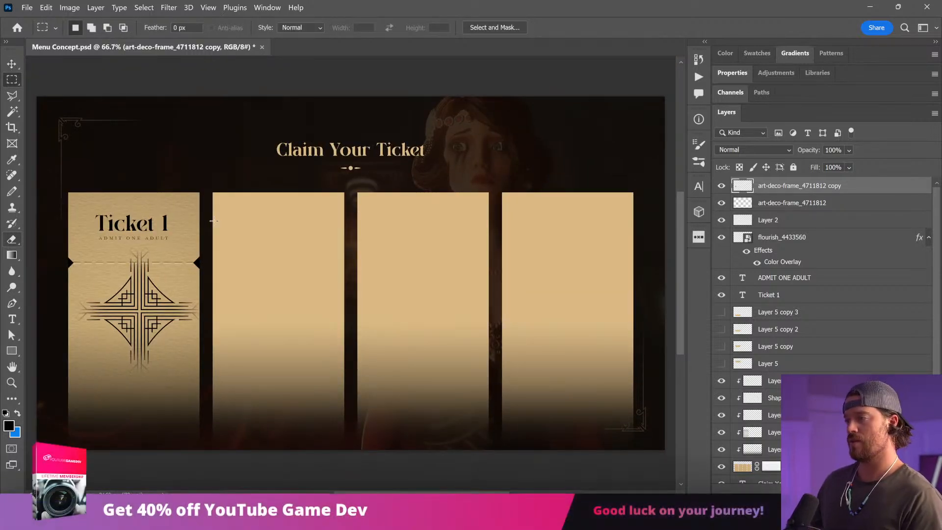
Step: Convert the two halves of the motif into a single smart object
key(v)
right_click(770, 205)
click(745, 183)
Step: Move the motif over the first ticket's upper-left corner and align a duplicate to its right with overlapping ends
drag(260, 354, 230, 278)
drag(231, 280, 330, 281)
key(z)
drag(116, 217, 219, 260)
key(v)
drag(339, 236, 304, 239)
key(ctrl+0)
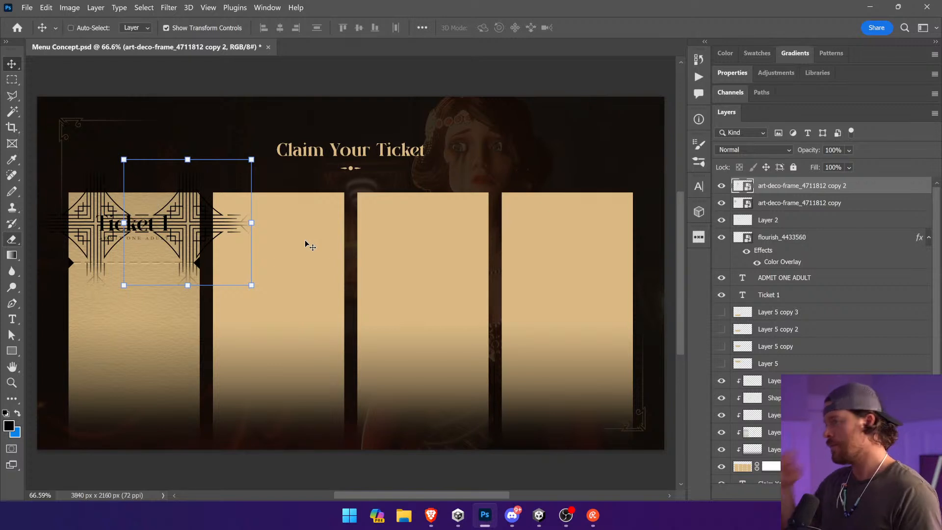
Step: Duplicate the motif pair into two lower rows, and offset the middle row up and right to interlock with the top row
shift+click(783, 202)
drag(108, 237, 175, 413)
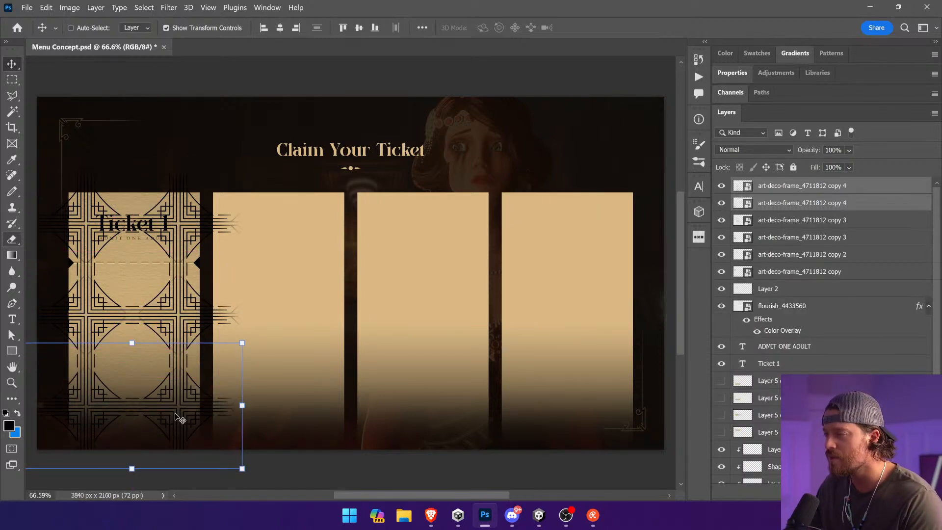
click(794, 220)
shift+click(794, 237)
drag(123, 324, 228, 283)
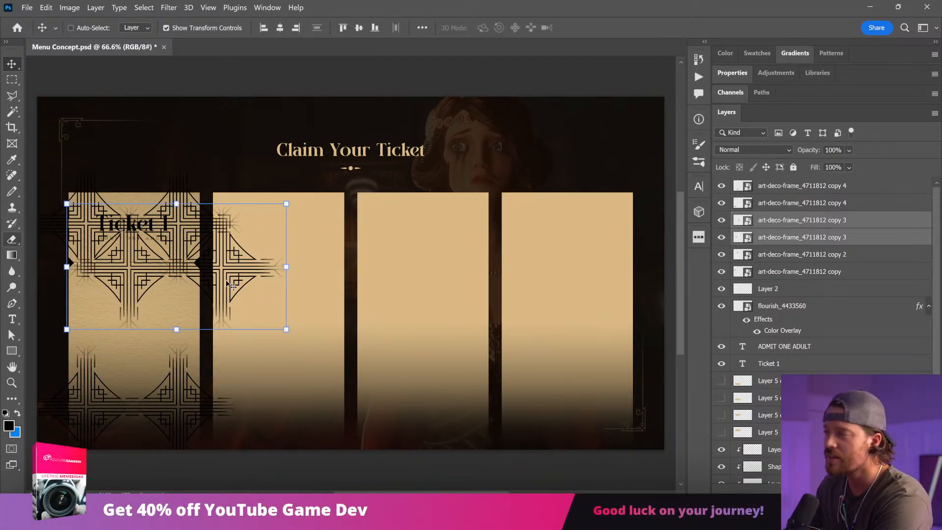
key(Right)
key(Right)
key(Right)
key(Right)
key(Right)
key(Right)
key(Right)
key(Right)
key(Down)
key(Down)
key(Down)
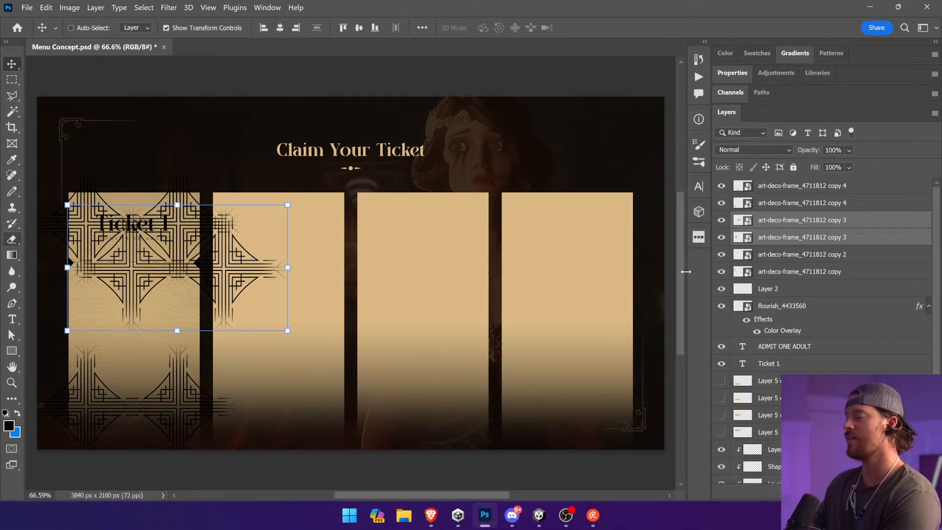
Step: Duplicate the offset motif pair upward and nudge it to interlock with the top of the pattern
drag(236, 297, 248, 210)
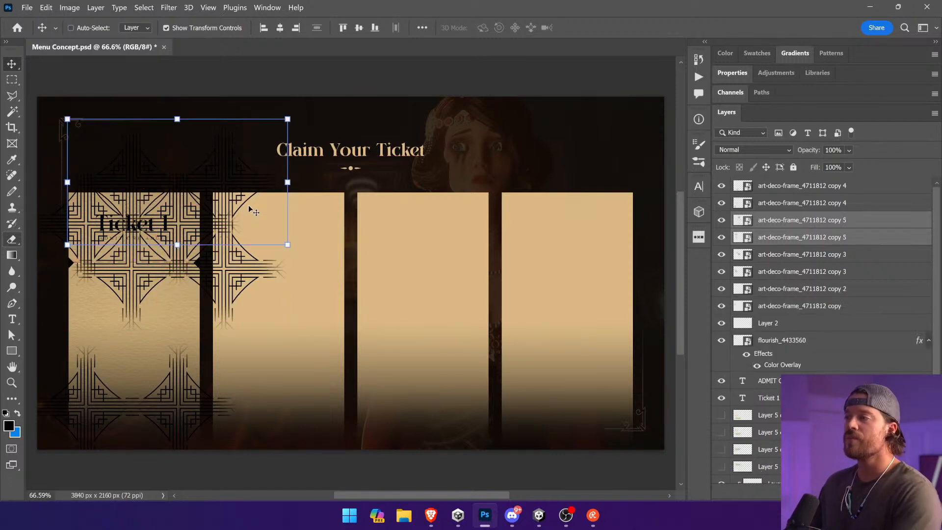
key(Up)
key(Up)
key(Up)
key(Up)
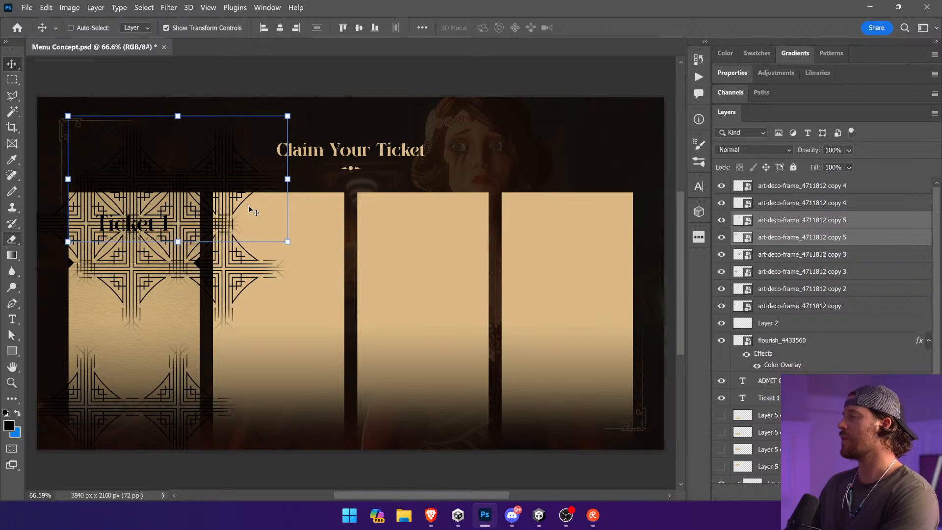
Step: Delete the bottom row's two motifs and duplicate the remaining six downward to cover the lower part of the first ticket
click(800, 190)
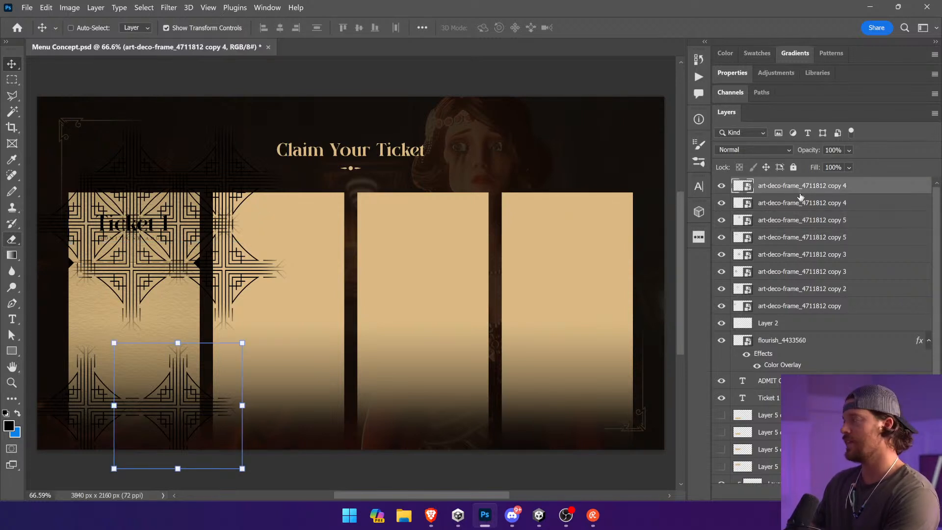
key(Delete)
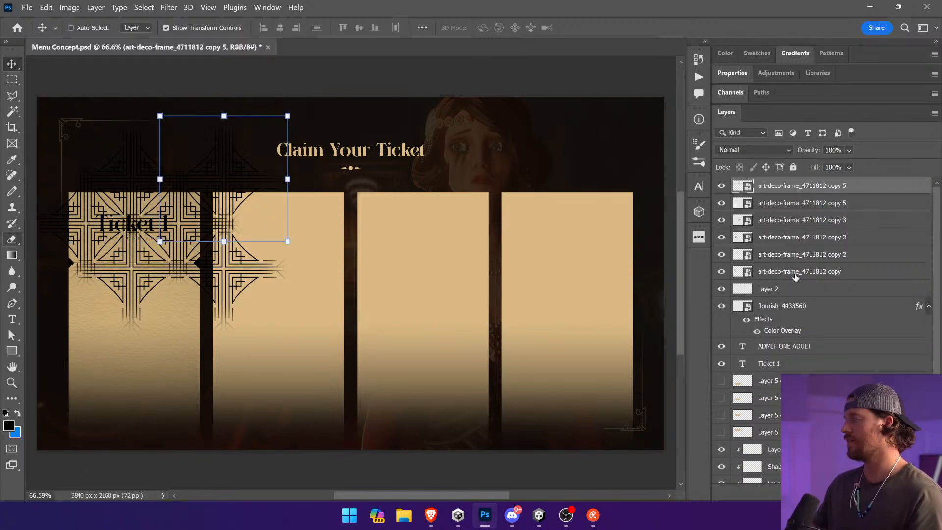
shift+click(795, 275)
drag(206, 237, 158, 346)
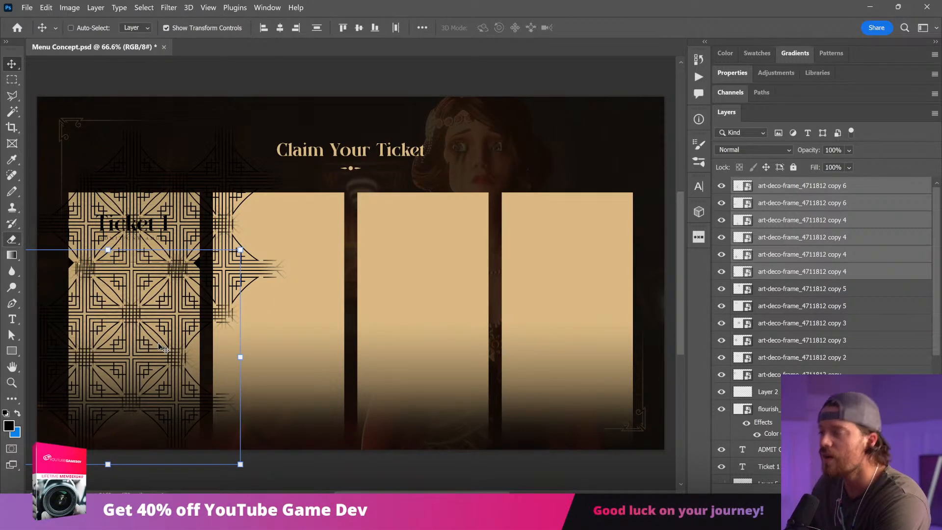
Step: Duplicate the offset motif beside the first ticket's right edge downward and align it with the lower part of the pattern
ctrl+click(222, 301)
drag(241, 286, 241, 367)
key(z)
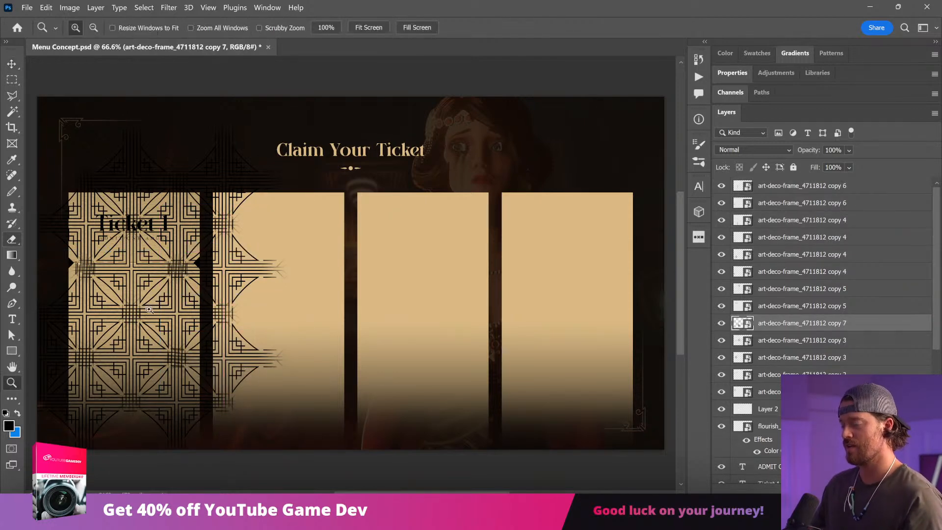
drag(149, 307, 272, 418)
key(v)
drag(381, 259, 377, 254)
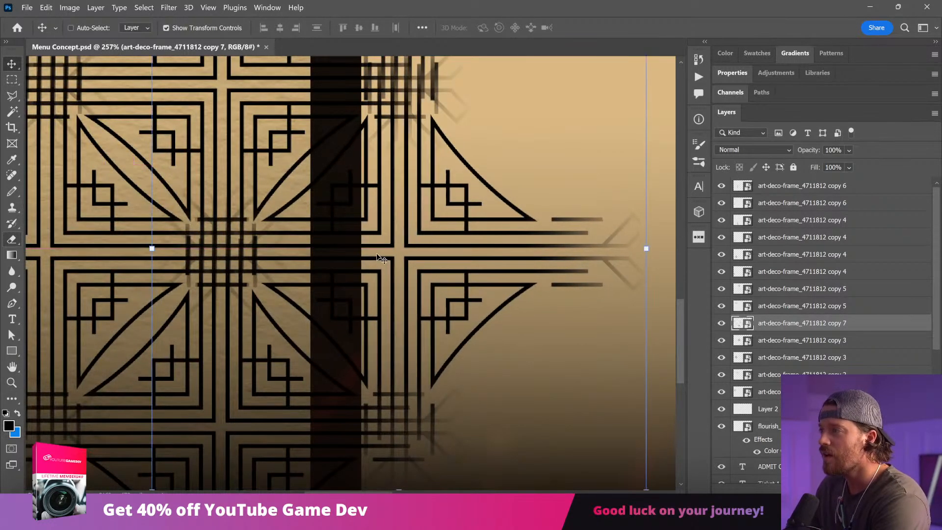
key(Right)
key(Right)
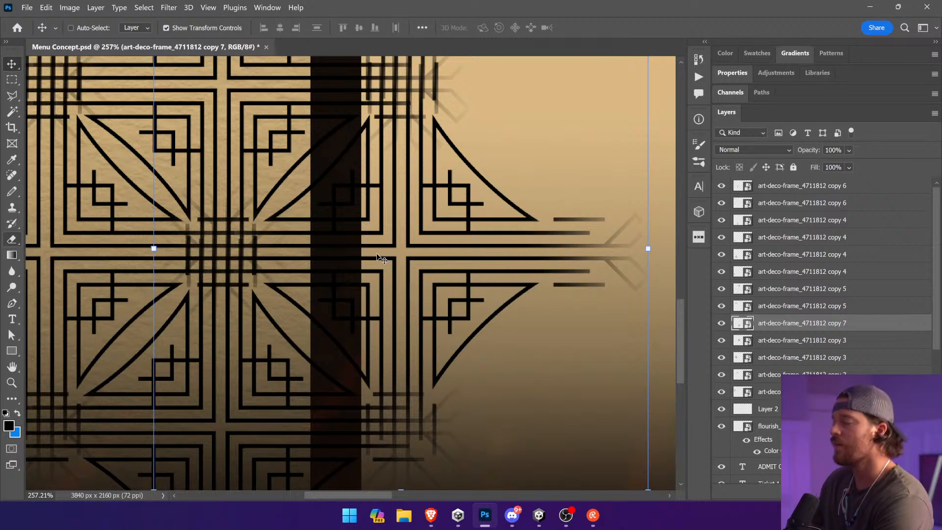
key(ctrl+0)
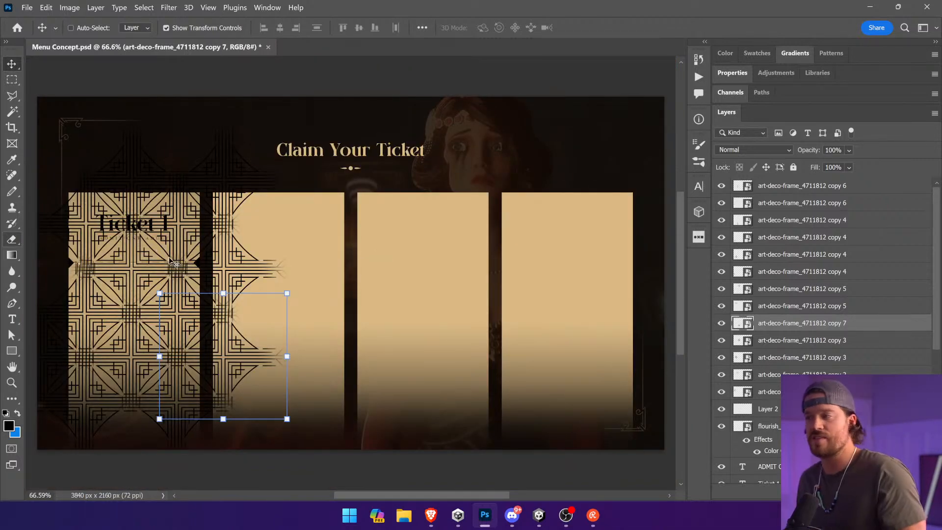
Step: Duplicate the offset motif from beside the first ticket diagonally down onto the ticket to fill the gap in the pattern's bottom row
alt+drag(274, 302, 145, 402)
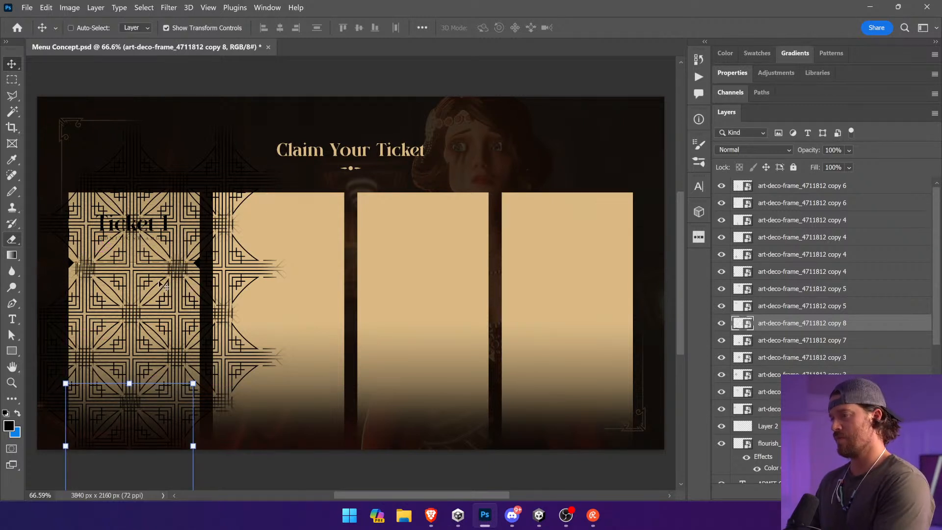
ctrl+click(143, 261)
ctrl+click(166, 258)
key(z)
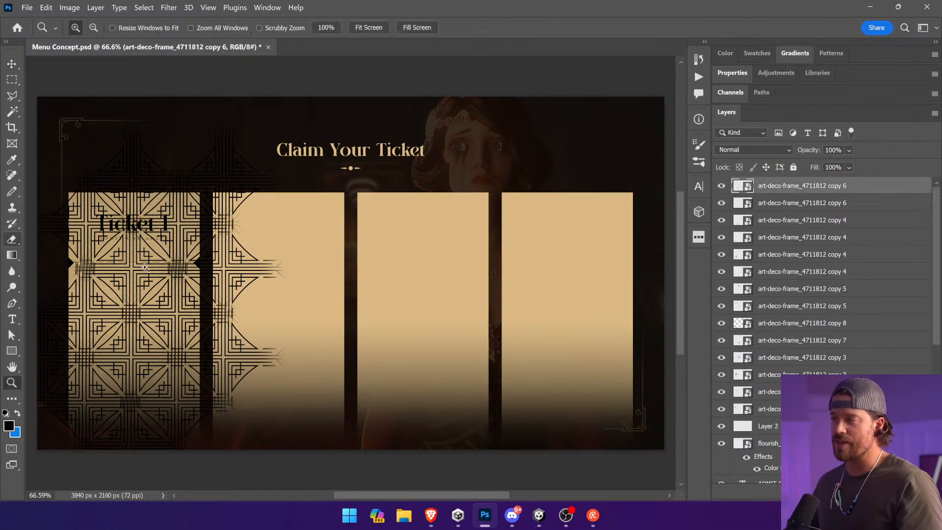
key(v)
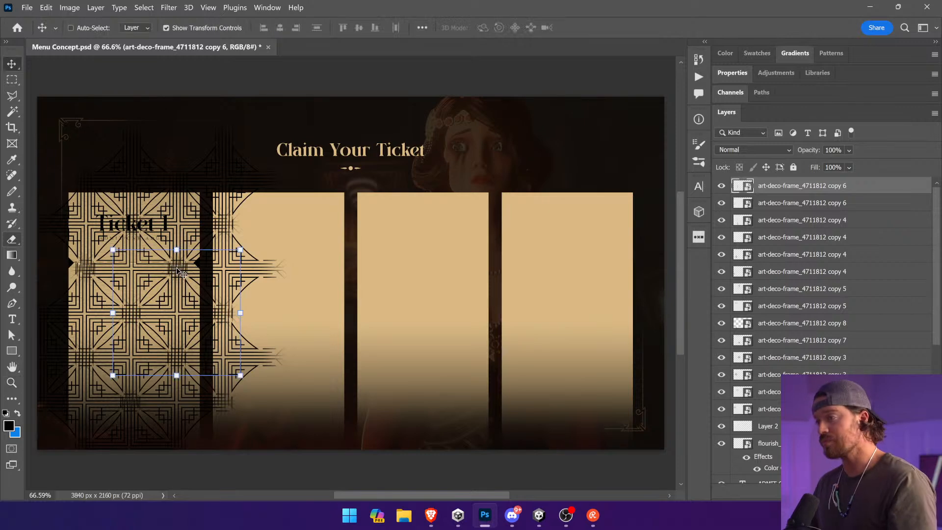
Step: Open the contents of the motif's smart object and merge its two half-frame layers into a single layer
double_click(739, 187)
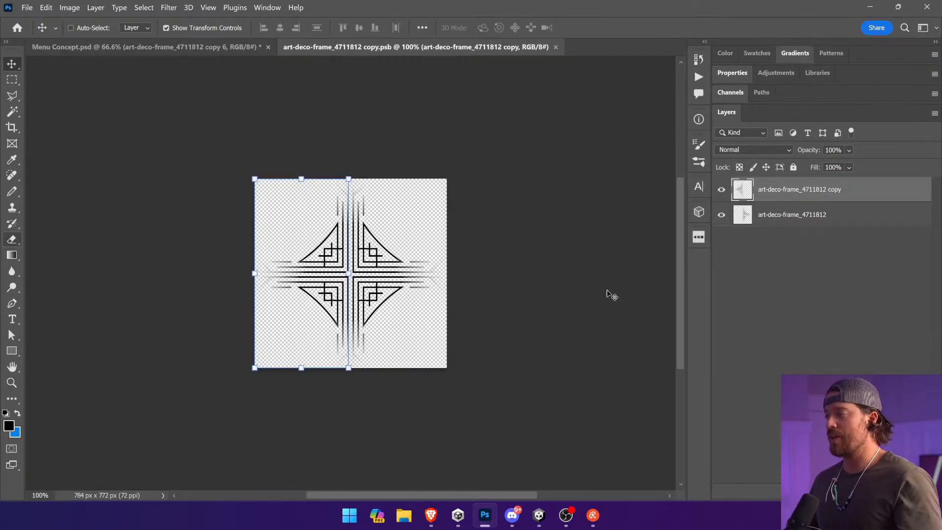
click(252, 46)
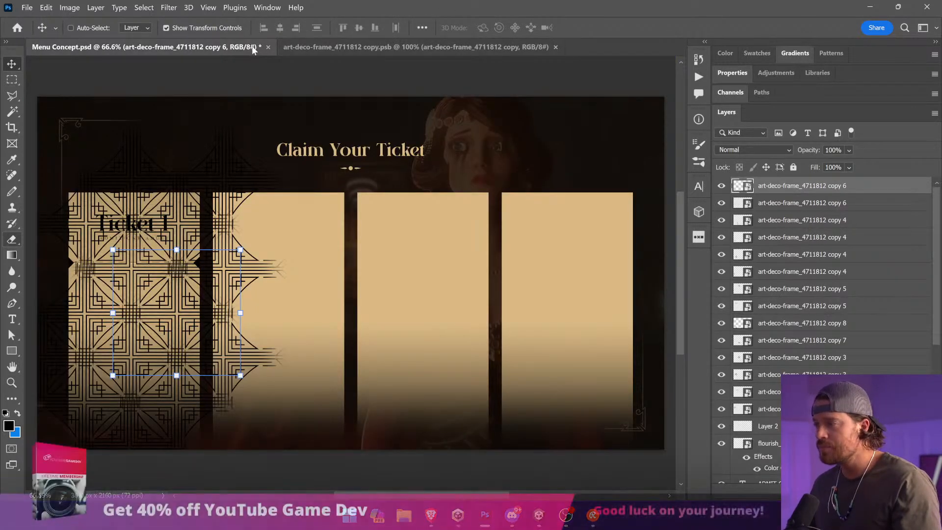
drag(195, 349, 196, 368)
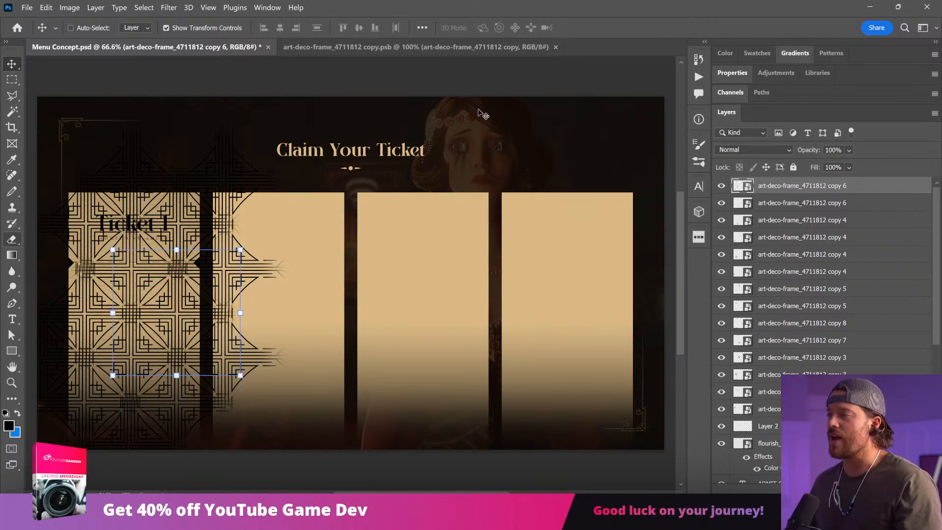
click(503, 46)
click(11, 255)
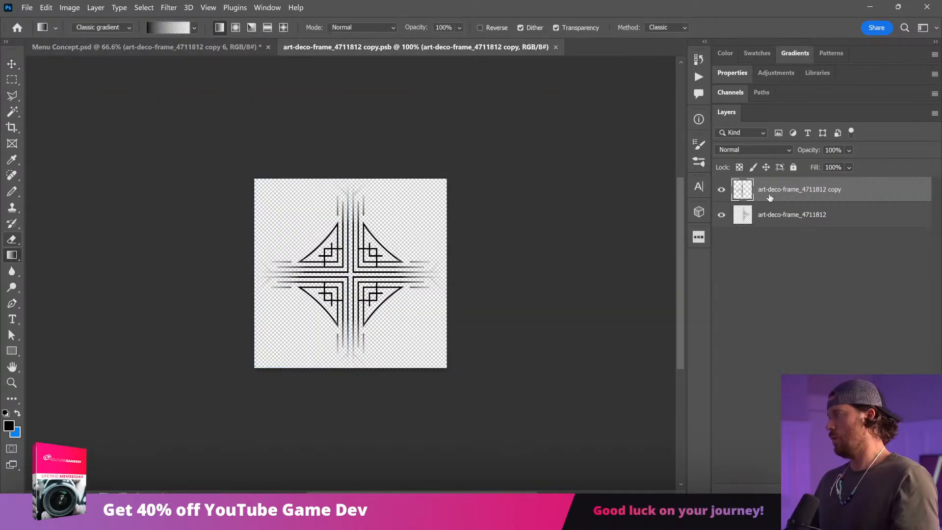
shift+click(786, 218)
right_click(785, 217)
click(842, 382)
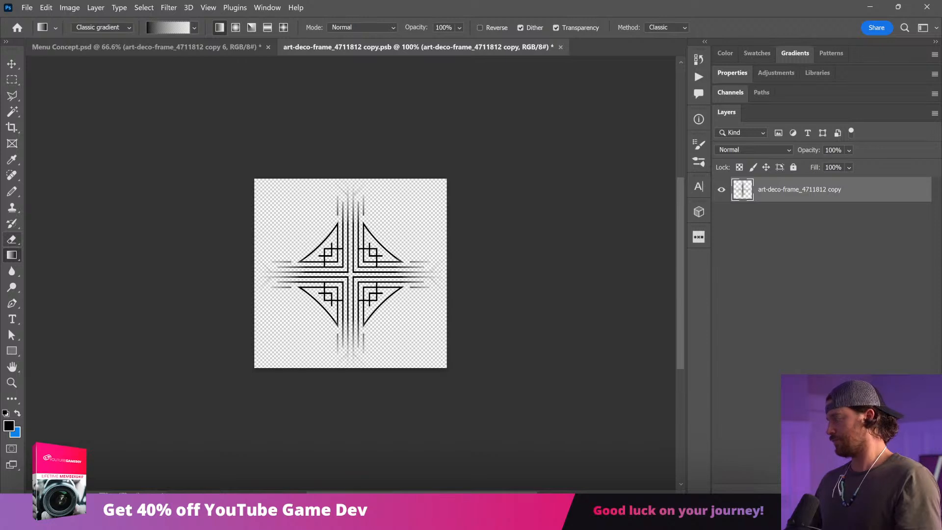
Step: Add a layer mask to the merged motif, fade its four outer ends with black-to-transparent gradients, save it and return to Menu Concept.psd
click(810, 490)
drag(385, 208, 385, 228)
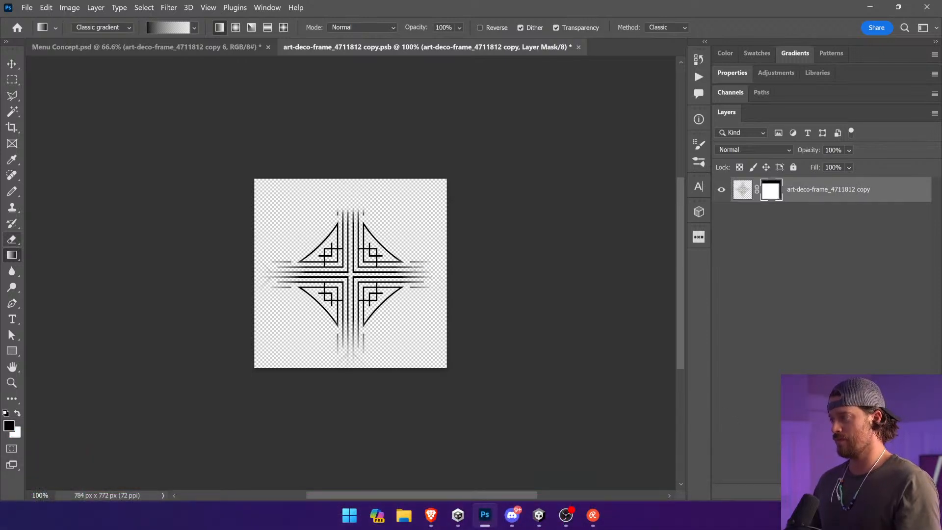
drag(364, 343, 360, 329)
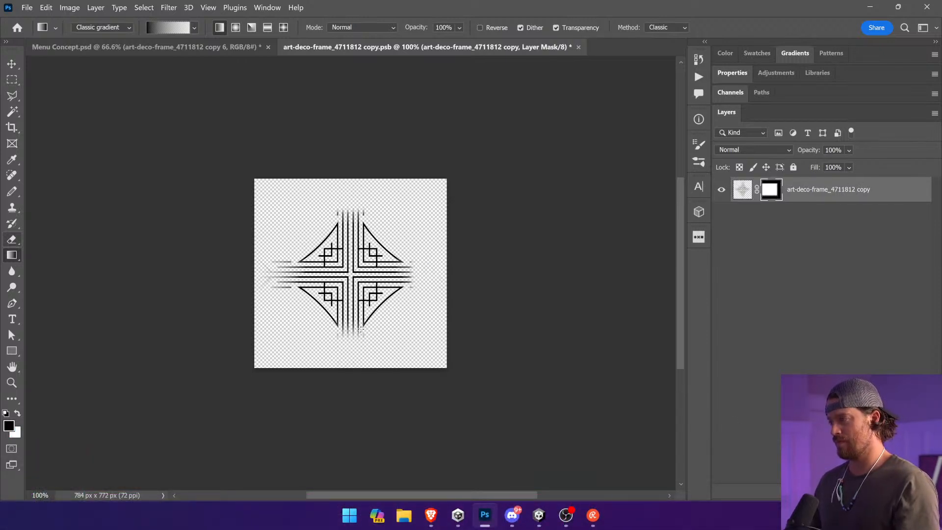
drag(280, 275, 325, 277)
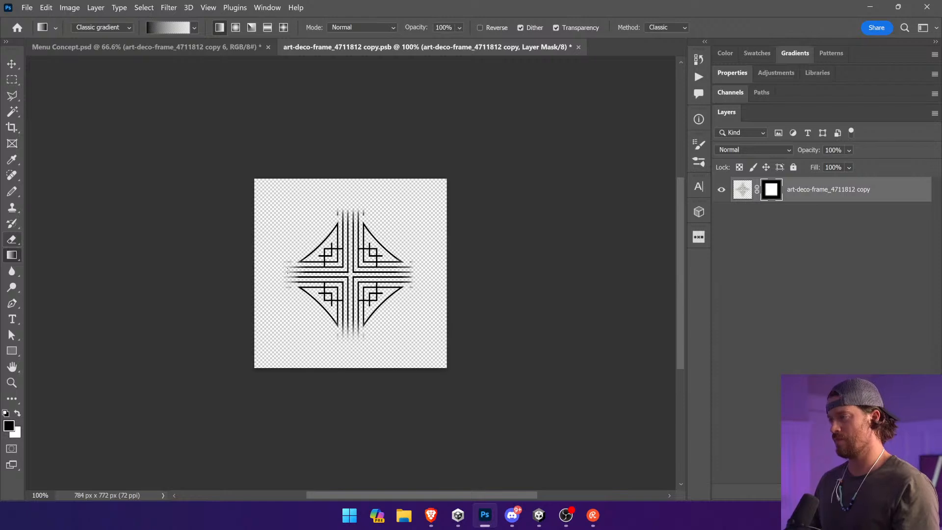
key(ctrl+s)
click(231, 47)
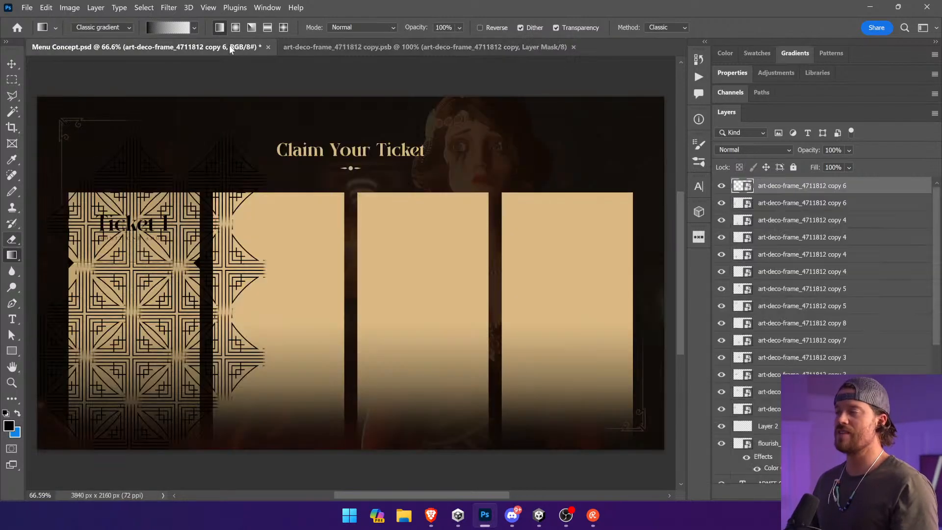
key(v)
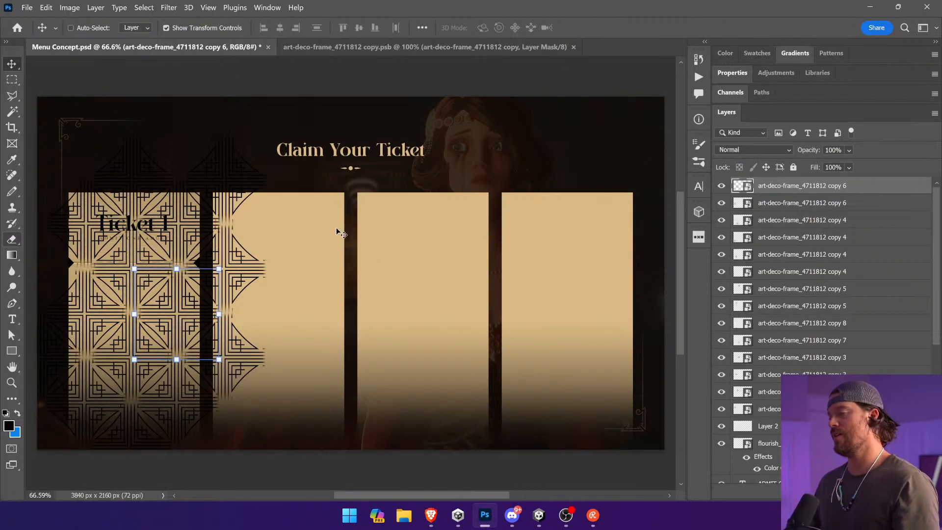
Step: Convert all the motif layers into one smart object and clip it to the ticket panels directly above Layer 7 copy
shift+click(811, 374)
right_click(826, 342)
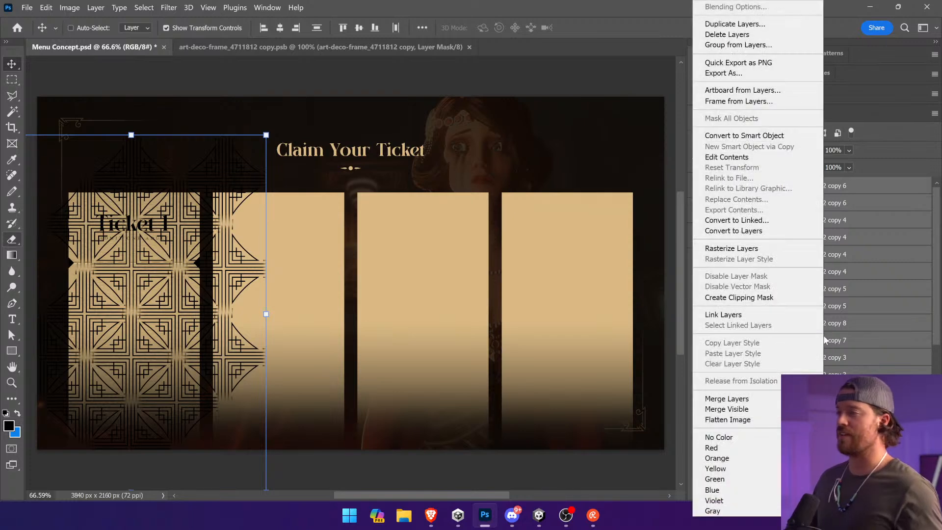
click(782, 136)
drag(768, 188, 780, 346)
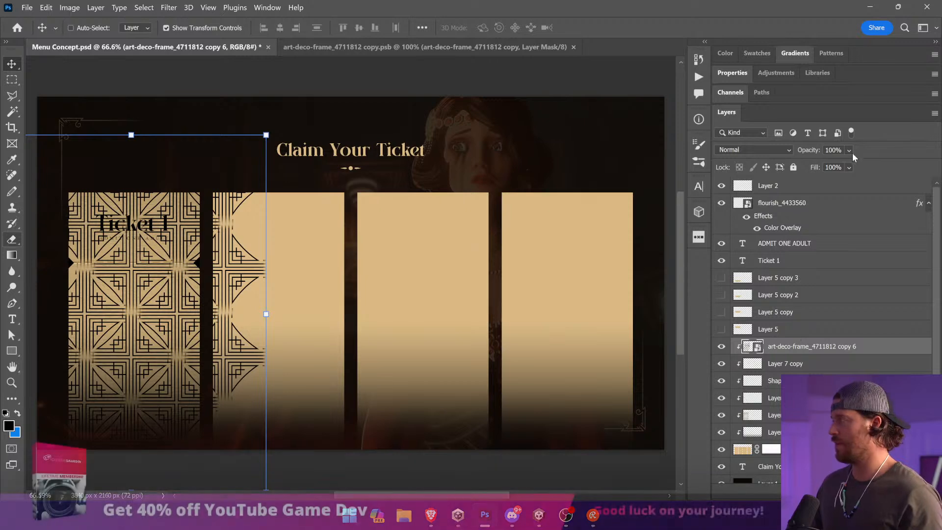
Step: Set the art deco pattern's blend mode to Overlay and lower its opacity to 13%
click(753, 149)
click(736, 301)
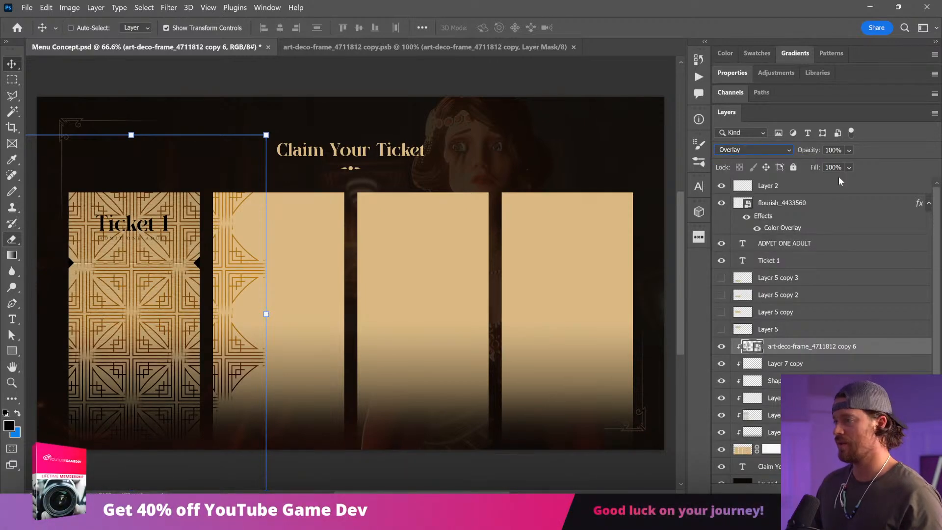
drag(849, 150, 841, 167)
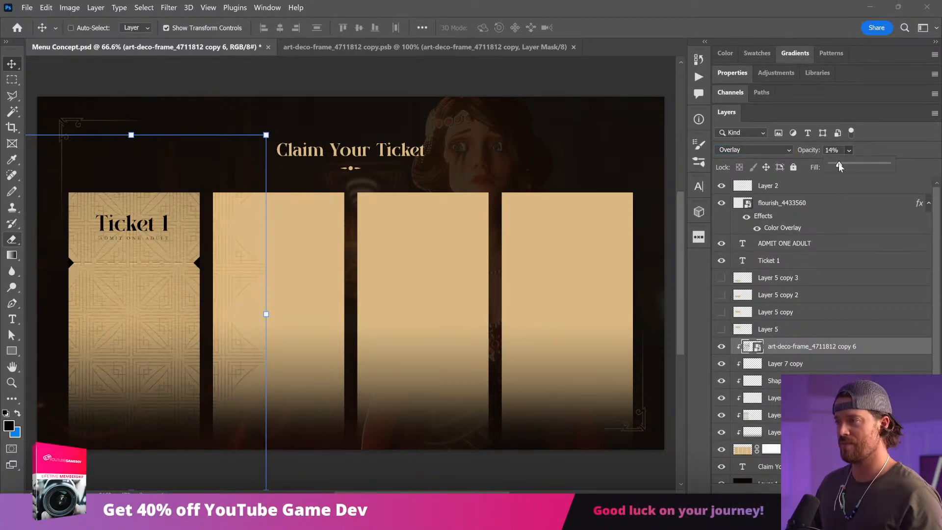
click(325, 484)
Step: Shift the art deco pattern slightly left across the first ticket
key(z)
drag(94, 319, 271, 336)
key(v)
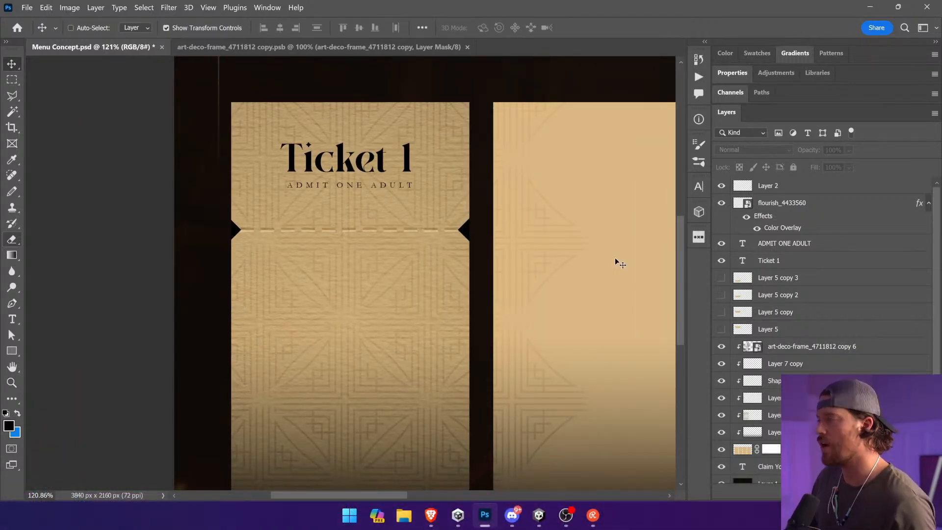
click(777, 346)
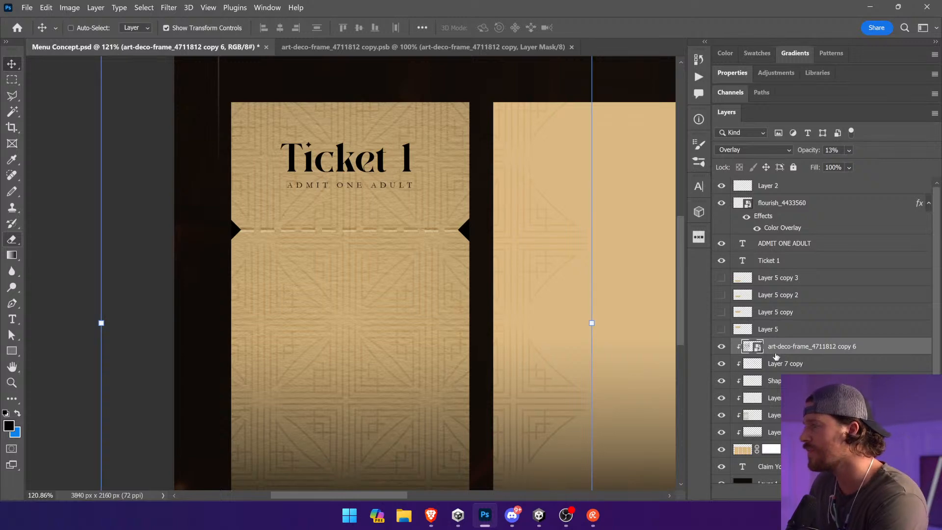
drag(496, 254, 466, 262)
Step: Add a layer mask to the pattern and paint out the middle of the first ticket with a 700 px black brush at 22% flow
click(811, 492)
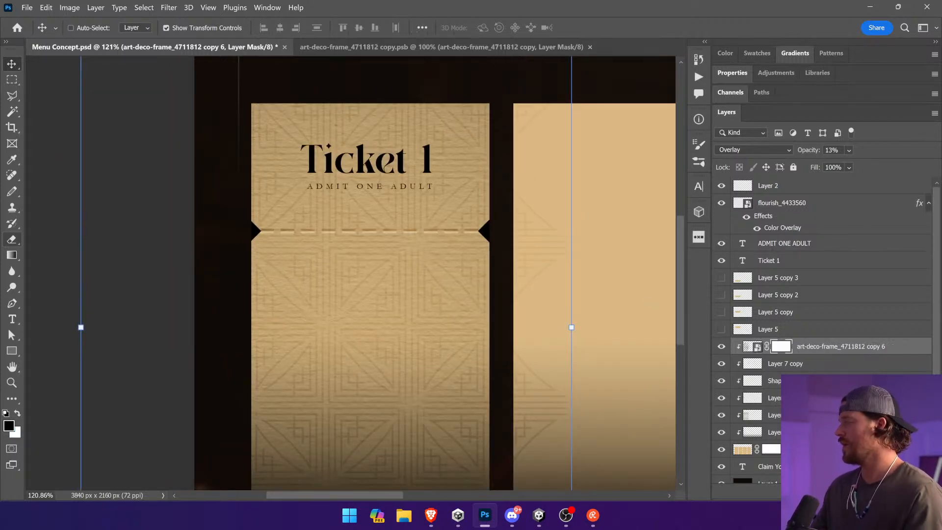
key(ctrl+semicolon)
click(12, 191)
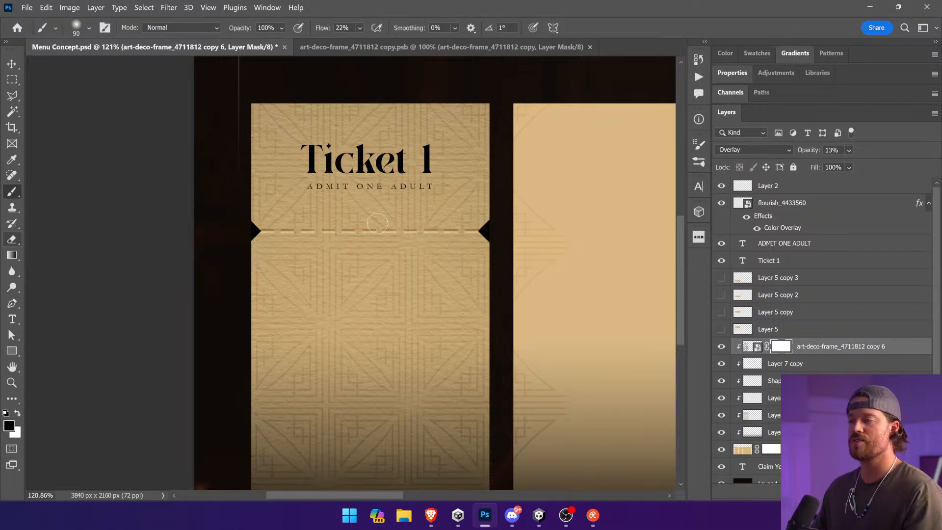
key(bracketright)
key(bracketright)
key(bracketright)
key(bracketright)
key(bracketright)
key(bracketright)
key(bracketright)
key(bracketright)
key(bracketright)
key(bracketright)
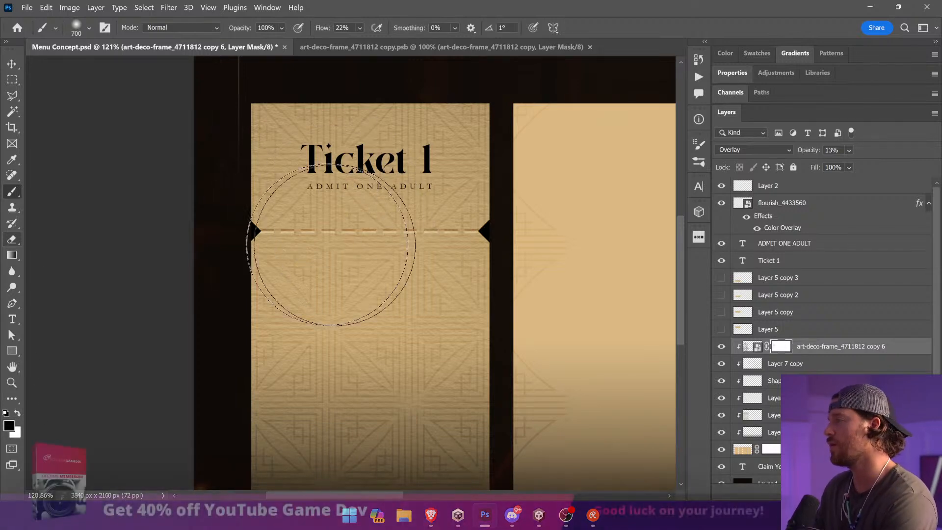
mouse_move(260, 258)
mouse_down()
mouse_move(267, 150)
mouse_move(314, 414)
mouse_move(376, 401)
mouse_move(413, 336)
mouse_move(364, 428)
mouse_move(371, 319)
mouse_up()
scroll(373, 309, down, 3)
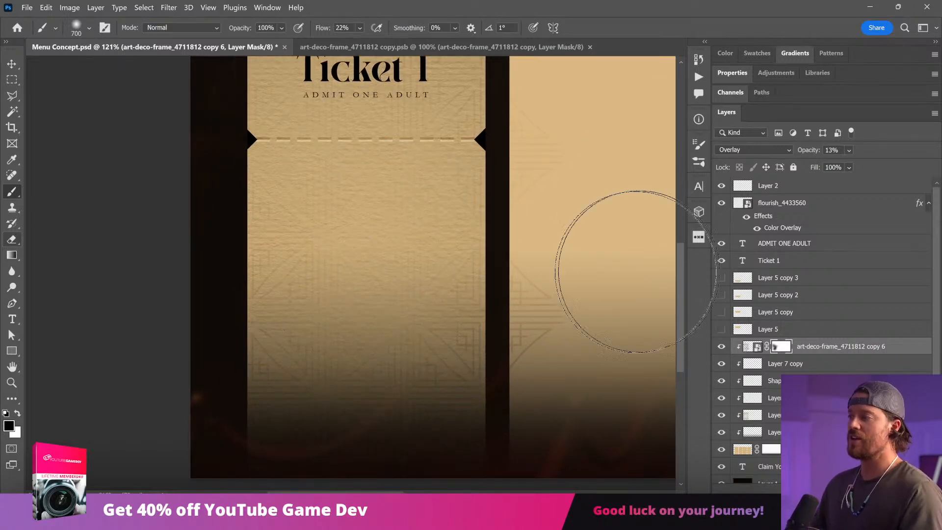
Step: Fit the whole screen design in view, deselect the pattern layer and save the document
key(ctrl+0)
key(v)
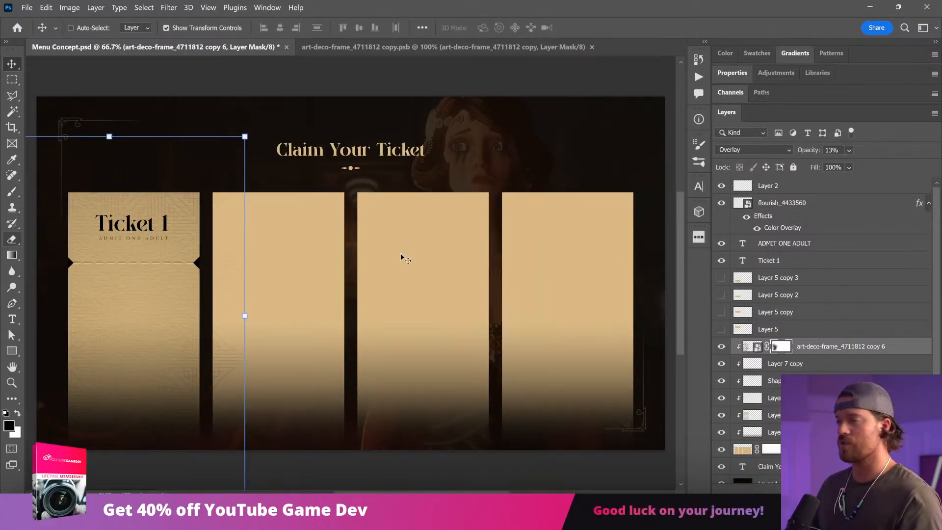
click(792, 348)
ctrl+click(282, 79)
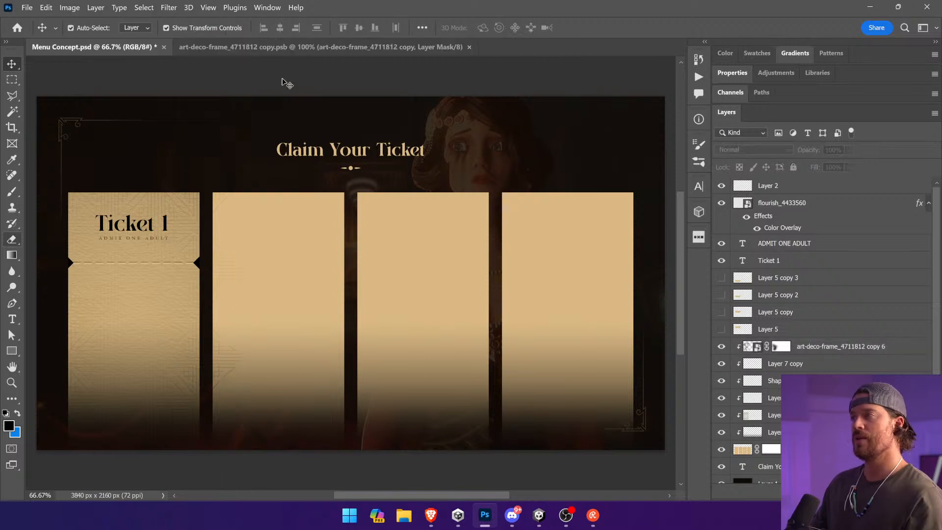
key(ctrl+s)
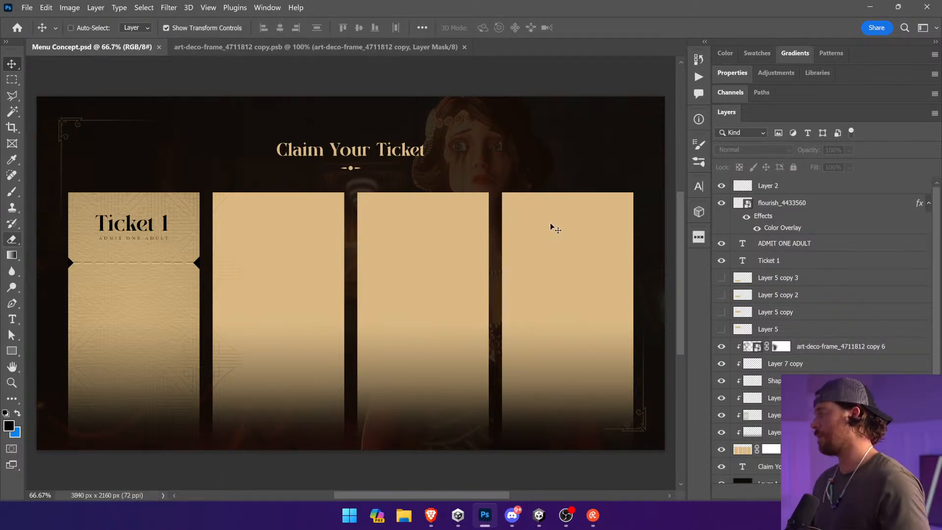
Step: Apply a Bevel & Emboss effect to the ticket panels with size 5 px and soften 0 px, and save the document
ctrl+click(554, 229)
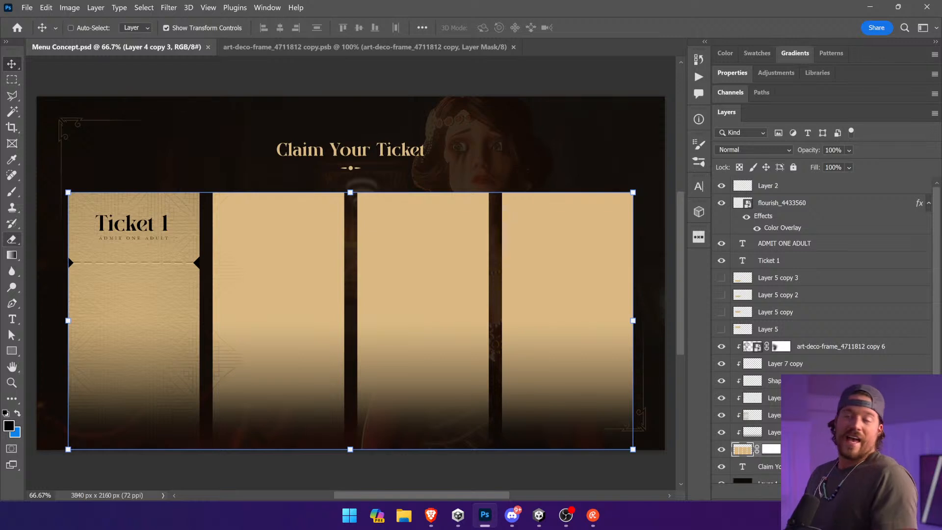
key(alt+l)
key(y)
key(b)
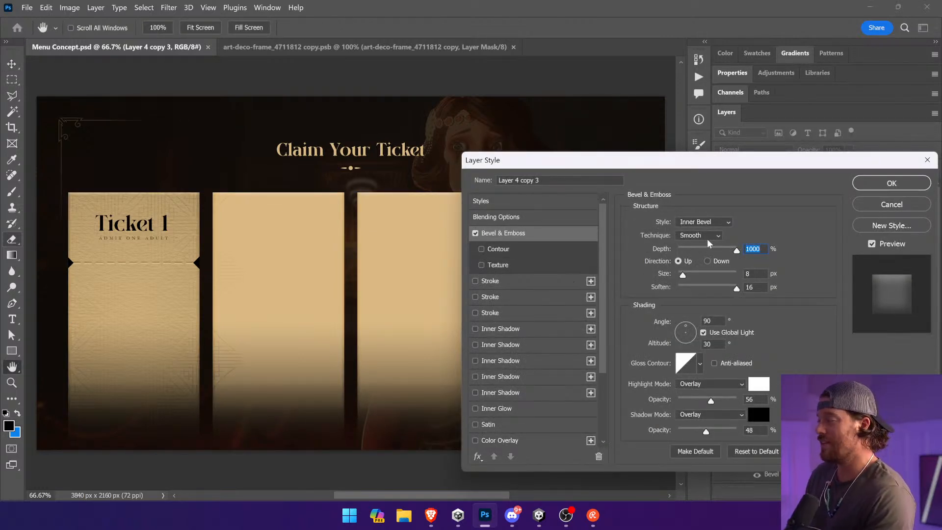
drag(682, 274, 681, 274)
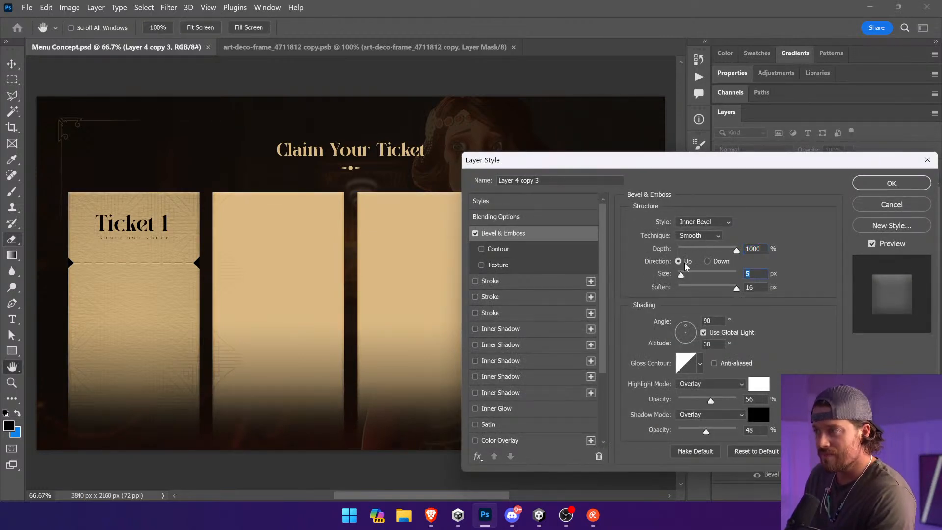
click(679, 288)
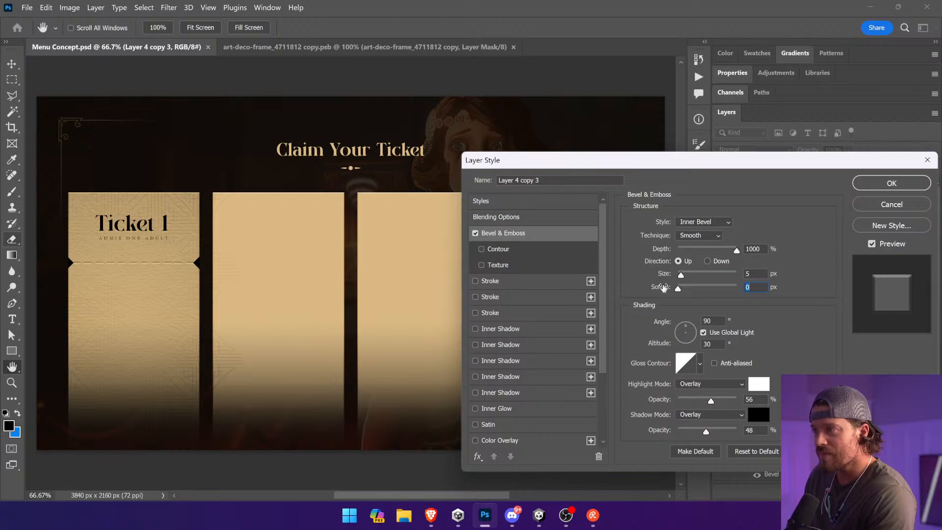
click(892, 183)
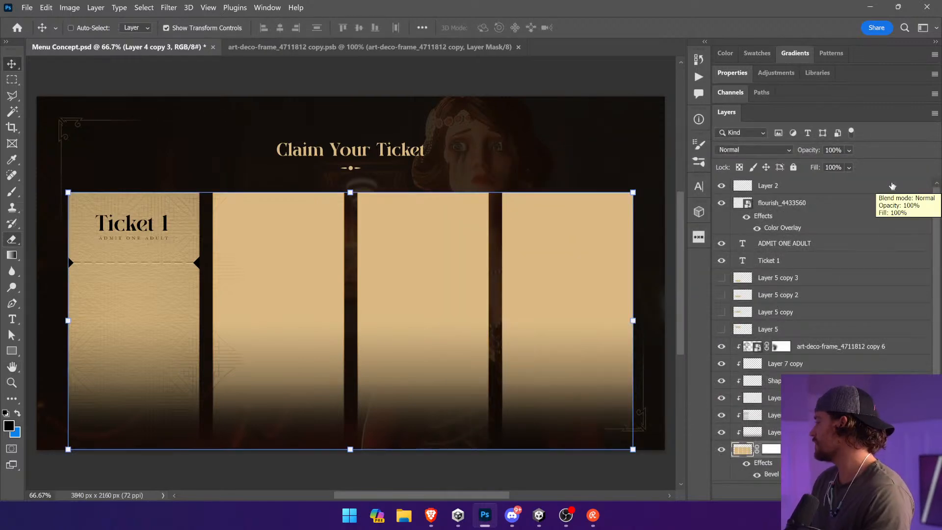
key(ctrl+s)
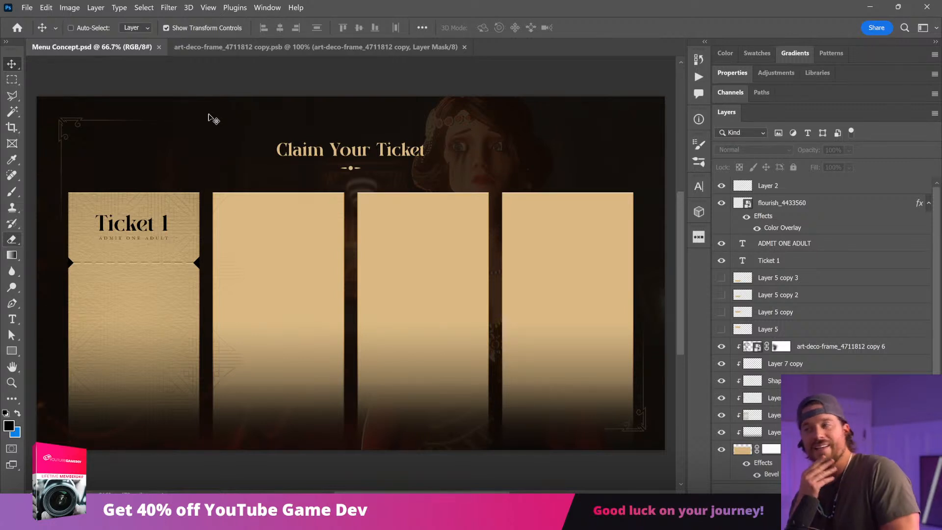
Step: Place a copy of the Logo Menu layer at the top of the layer stack
scroll(779, 460, down, 3)
click(749, 477)
click(734, 476)
scroll(735, 477, down, 6)
click(790, 458)
drag(789, 457, 787, 185)
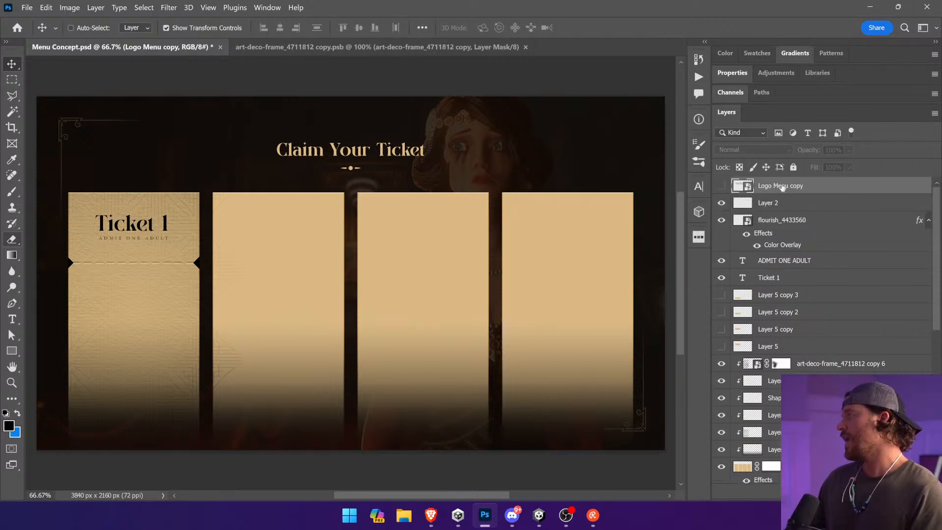
Step: Show the Twisted Tower logo copy over the lower part of the tickets and create an independent smart object from it via copy
click(722, 188)
drag(367, 208, 373, 342)
right_click(746, 188)
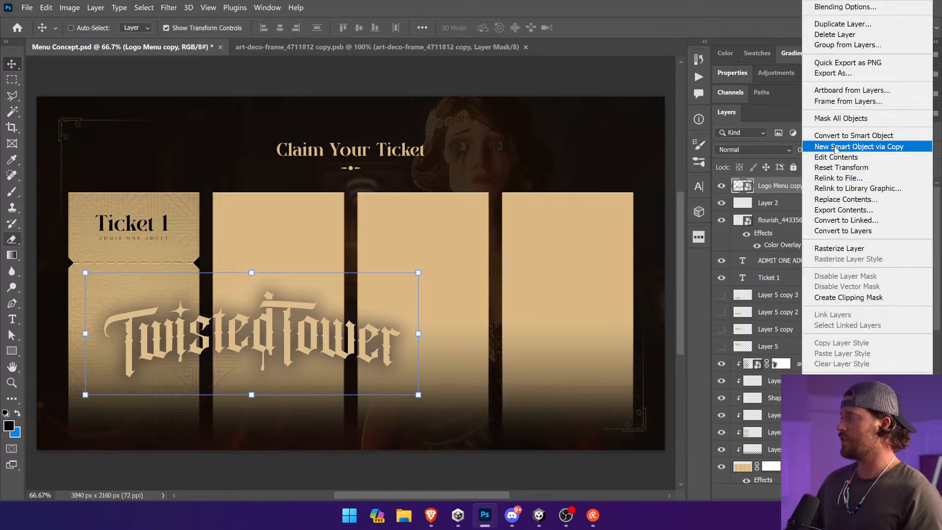
click(864, 140)
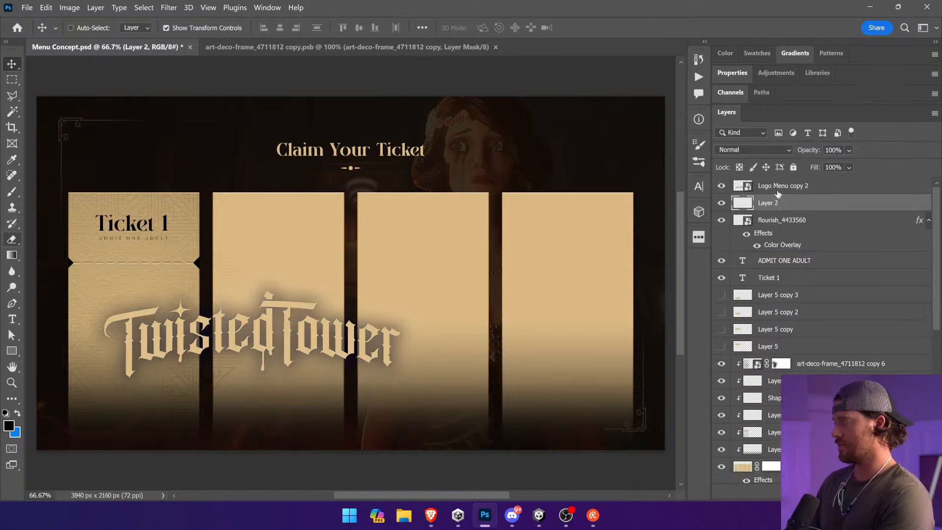
Step: Open the Logo Menu copy 2 smart object, hide its drop shadow and rasterize the logo layer
double_click(742, 186)
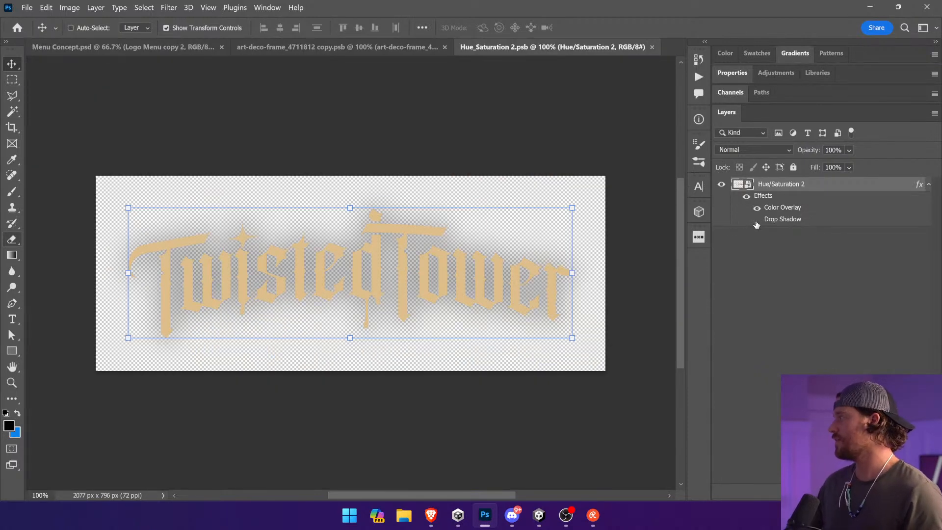
click(756, 220)
right_click(783, 188)
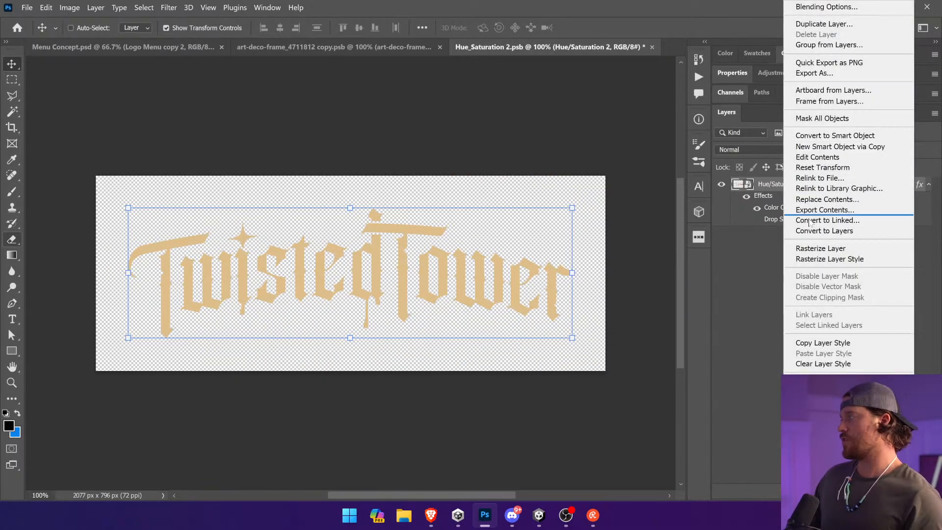
click(816, 249)
Step: Lasso everything in the Twisted Tower logo except the first letter T, delete it and deselect
click(12, 96)
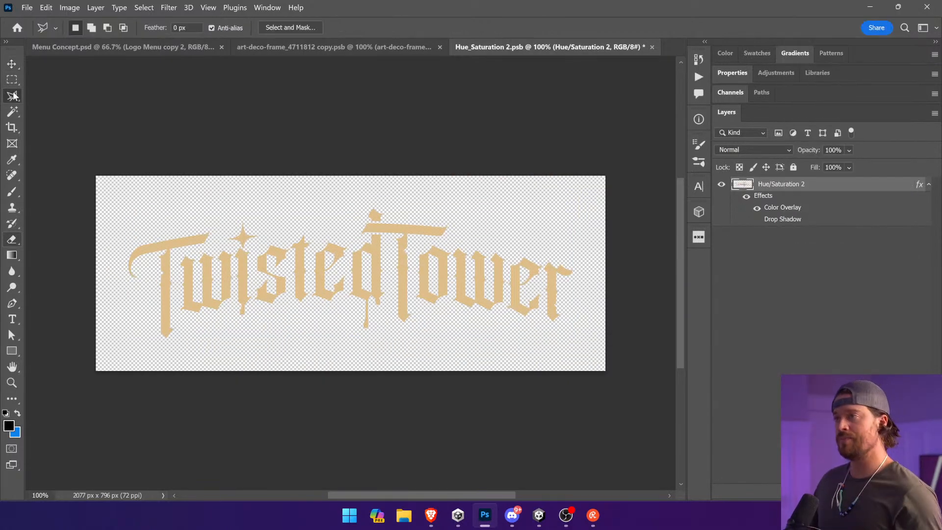
click(176, 254)
click(179, 322)
click(363, 356)
click(472, 360)
click(572, 338)
click(590, 276)
click(559, 226)
click(488, 191)
click(358, 182)
click(289, 187)
double_click(205, 246)
key(Delete)
key(ctrl+d)
Step: Duplicate the remaining letter T horizontally, offset about 204 px from the original
key(v)
drag(185, 257, 234, 259)
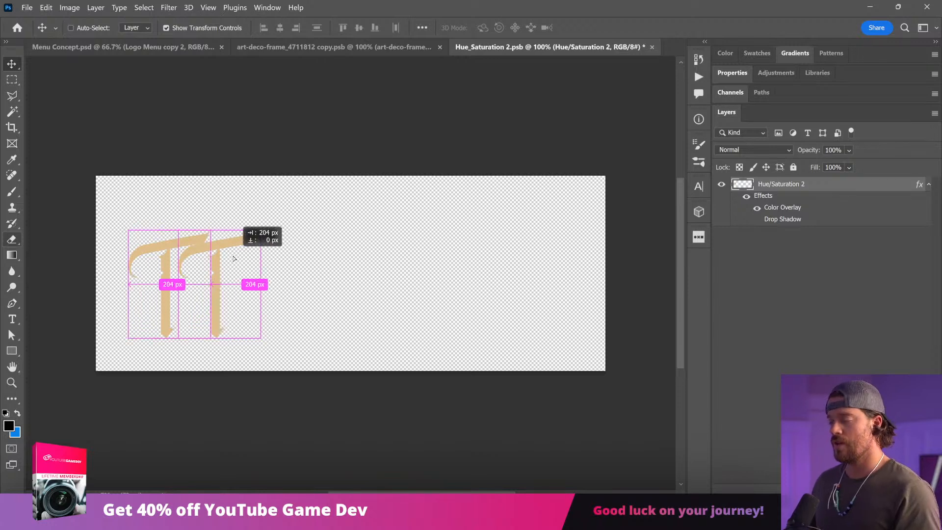
key(ctrl+t)
drag(343, 332, 182, 308)
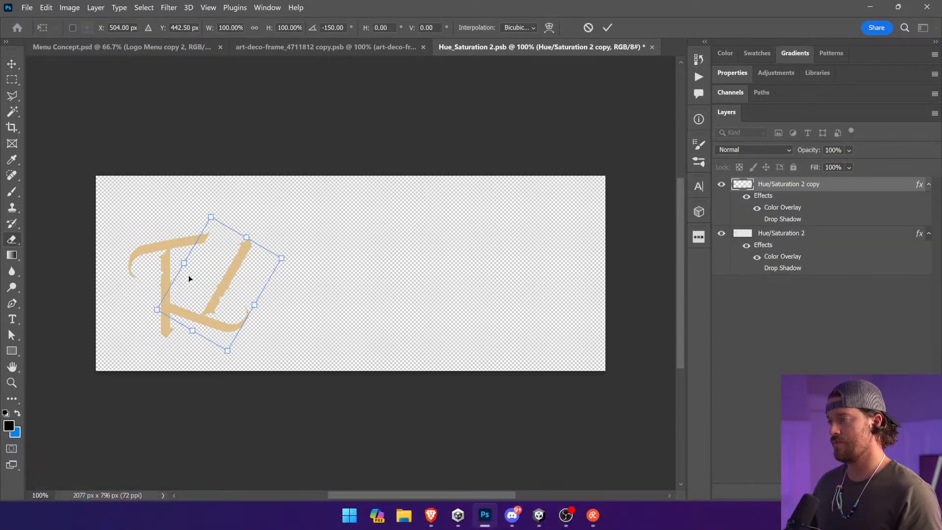
key(Escape)
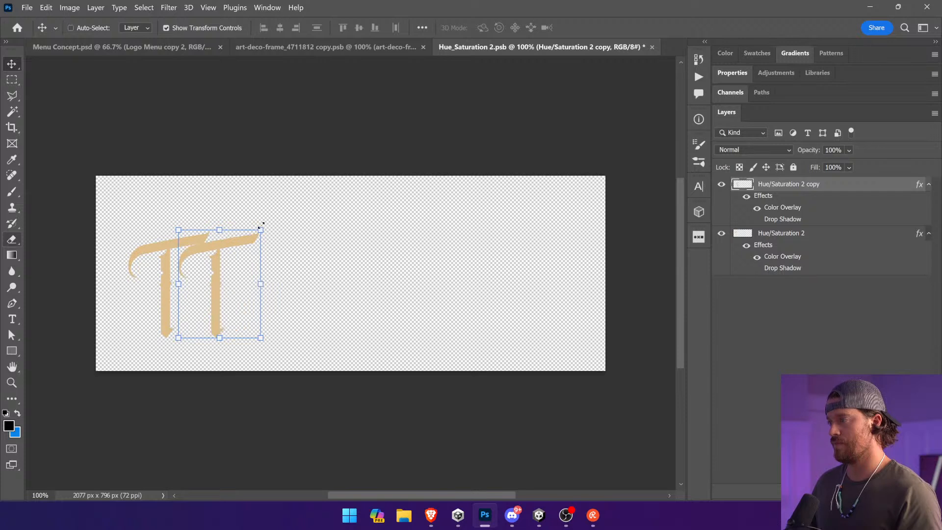
Step: Turn the duplicate T upside down, interlock it beside the original T as a monogram, then save and close the smart object
drag(299, 272, 186, 319)
key(Return)
drag(222, 284, 185, 310)
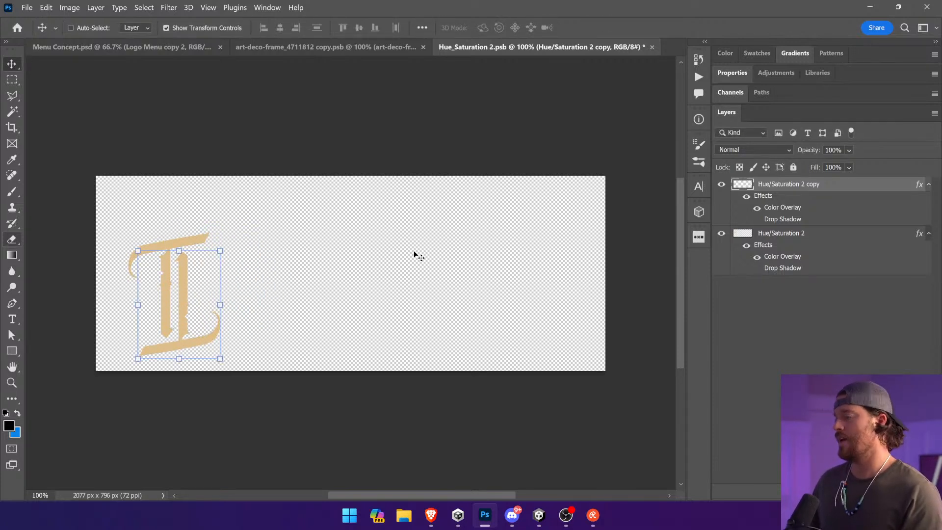
key(Right)
key(Right)
key(Right)
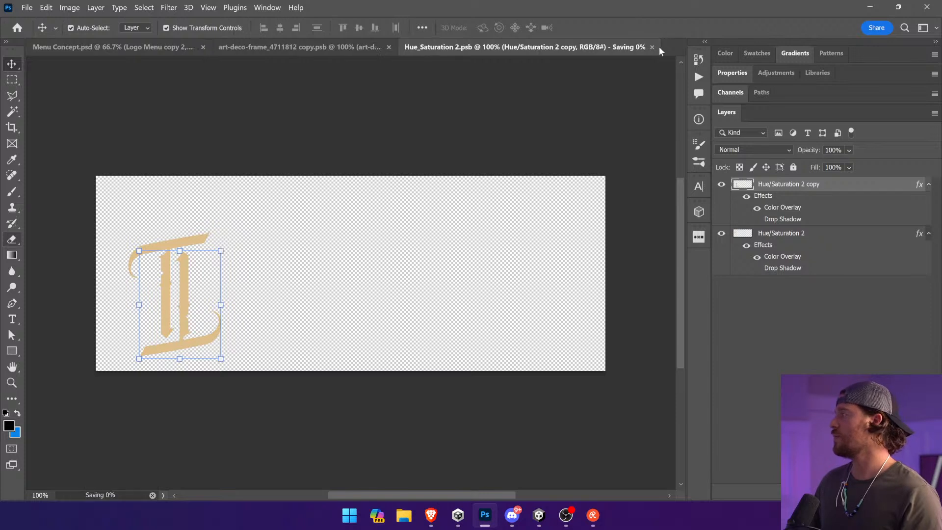
click(652, 46)
Step: Check the vintage Disneyland ticket reference in the Brave browser and center the monogram on the lower section of Ticket 1
drag(374, 313, 385, 290)
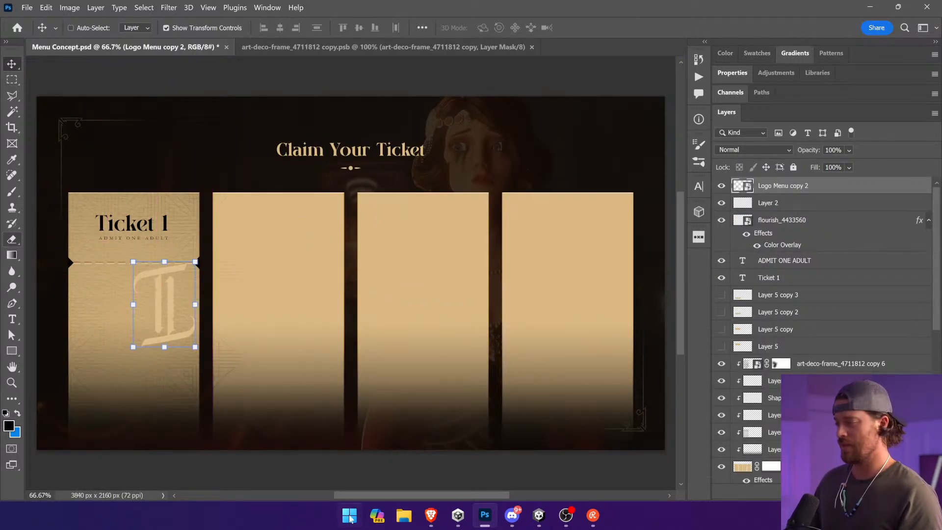
click(431, 515)
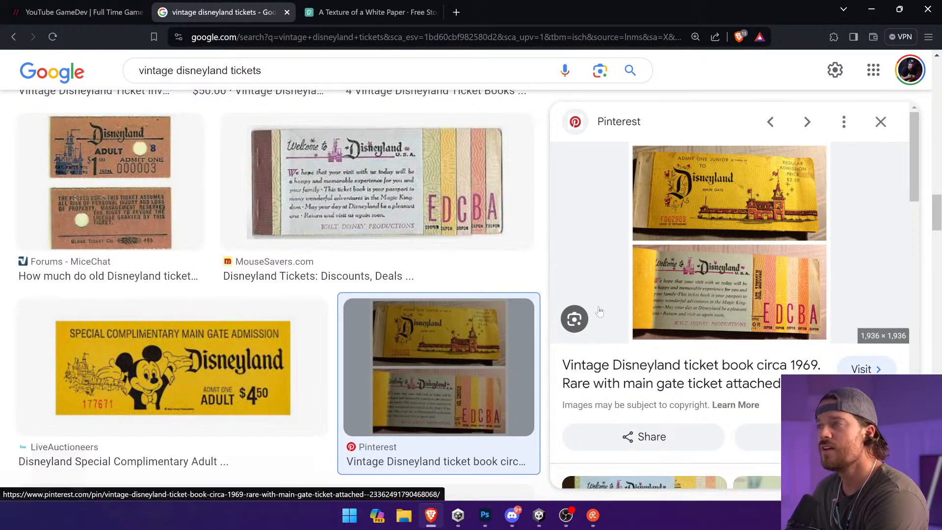
scroll(600, 315, down, 10)
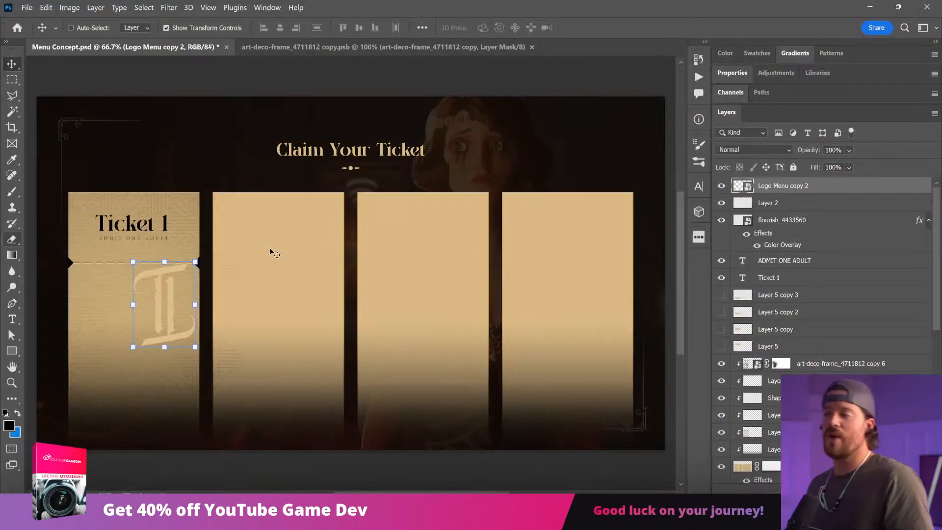
drag(221, 265, 177, 267)
Step: Copy the hex color ff3600 from the Continue text layer in the main menu group
scroll(824, 294, down, 10)
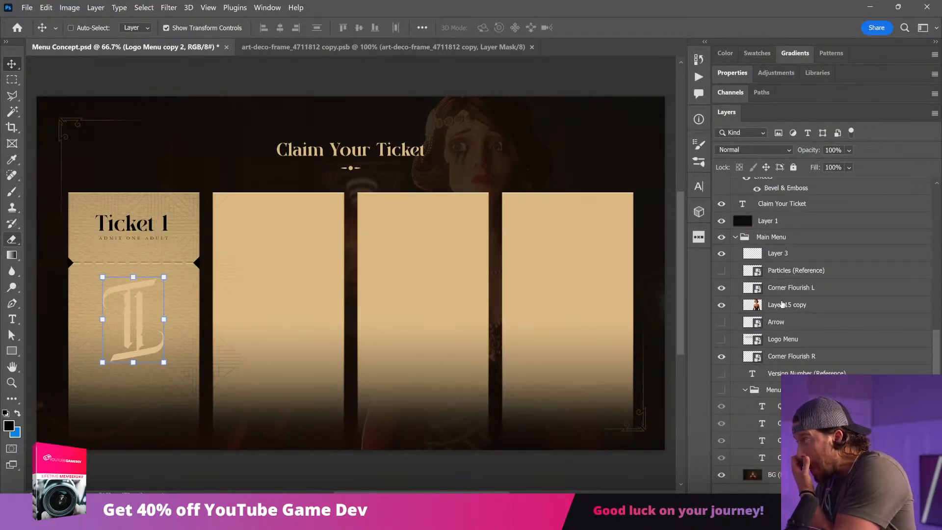
scroll(782, 306, up, 2)
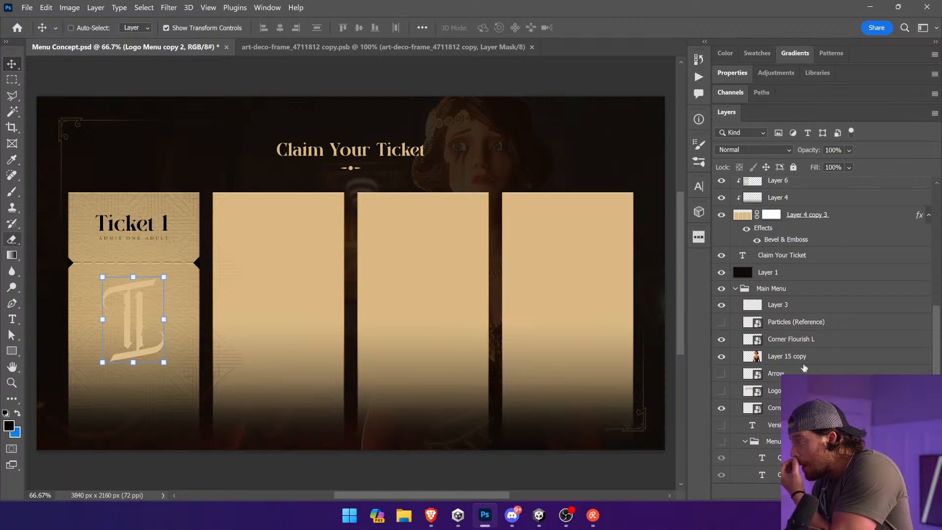
scroll(824, 294, down, 2)
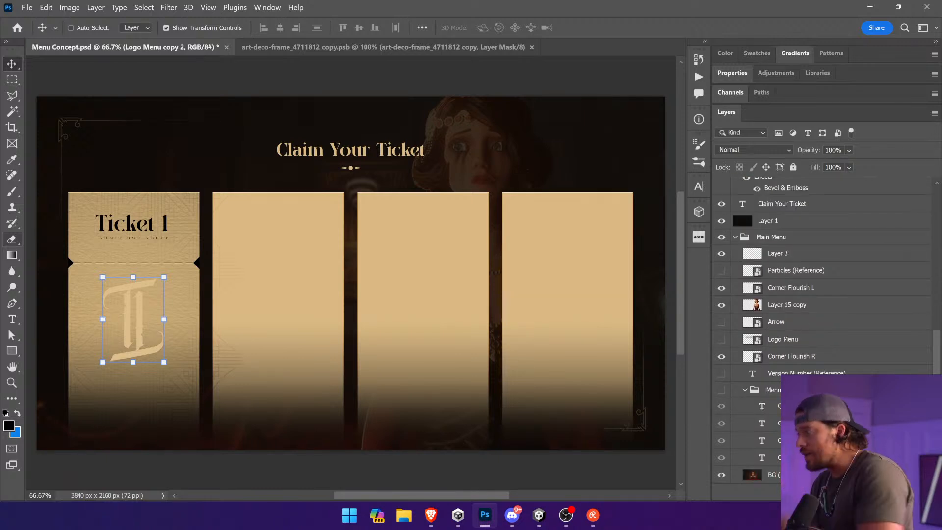
click(755, 457)
key(t)
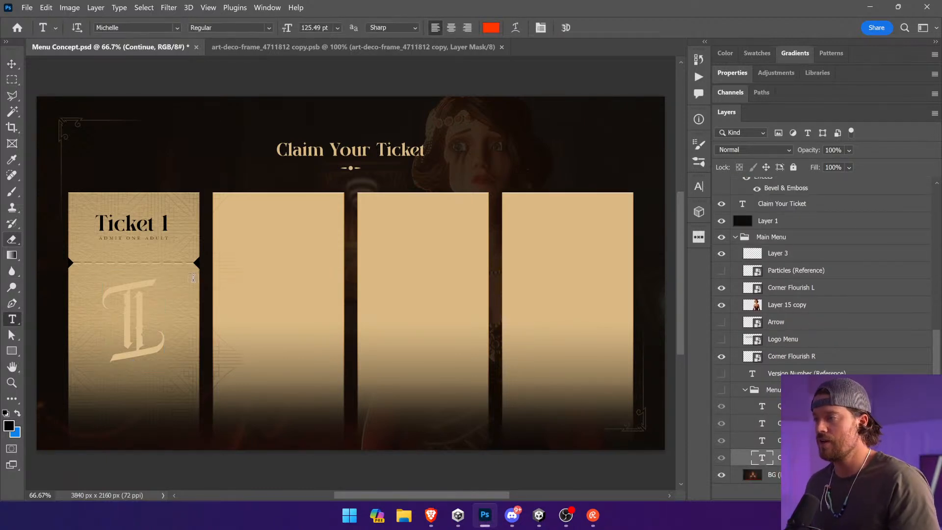
click(491, 28)
key(Escape)
key(v)
Step: Apply a Color Overlay of ff3600 to the monogram layer and convert it to a smart object
ctrl+click(125, 290)
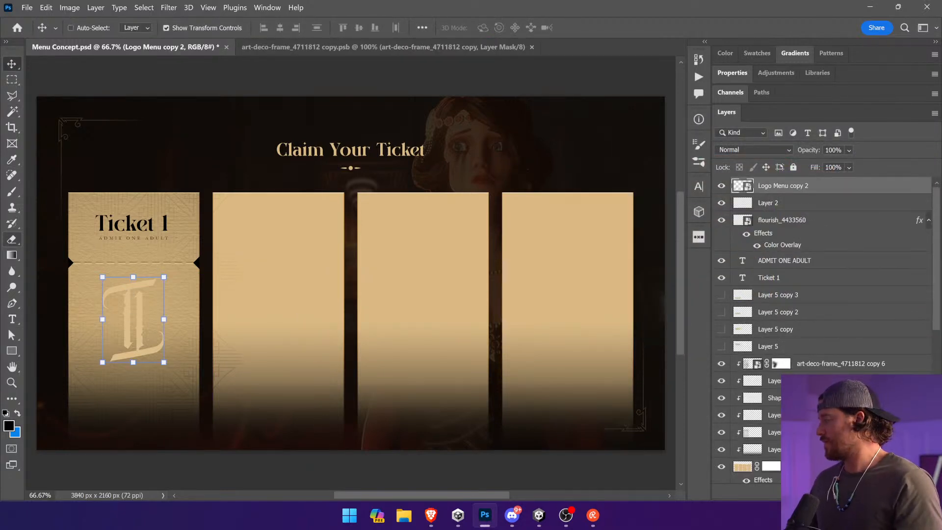
key(ctrl+t)
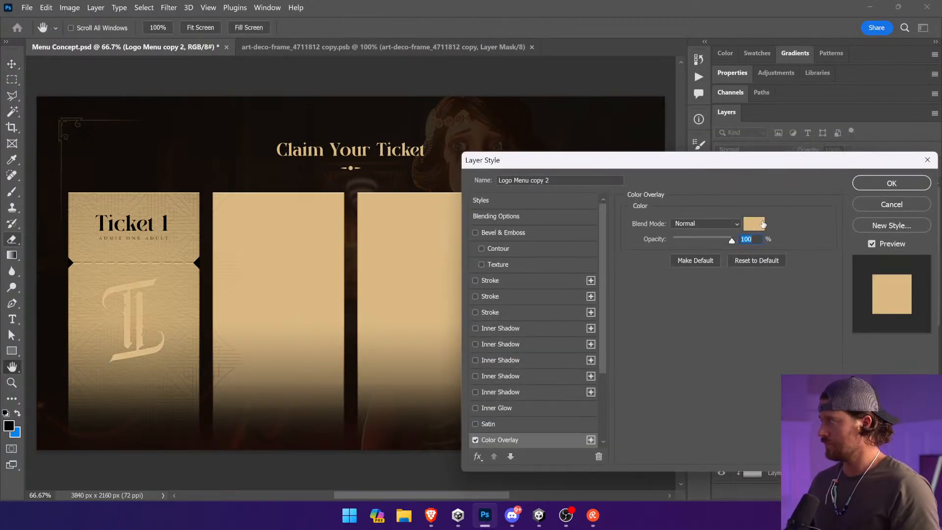
click(761, 221)
key(ctrl+v)
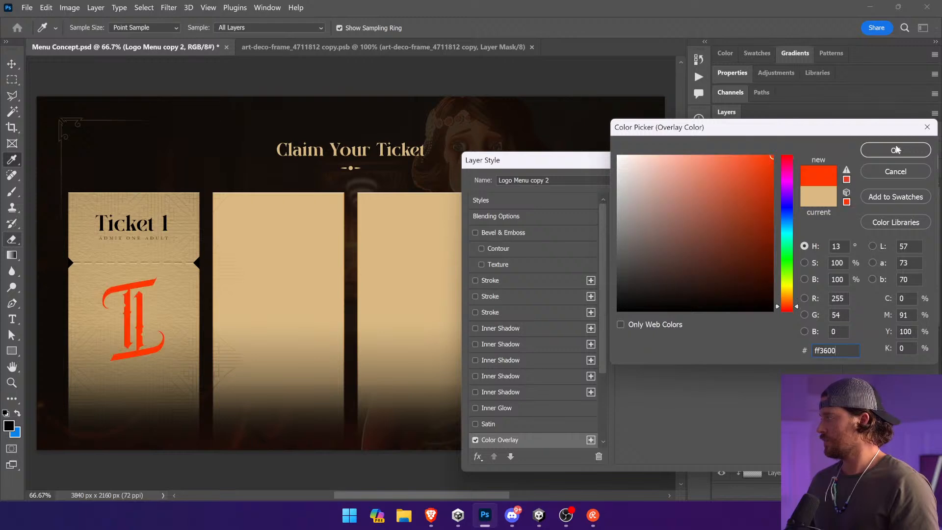
click(896, 150)
click(859, 183)
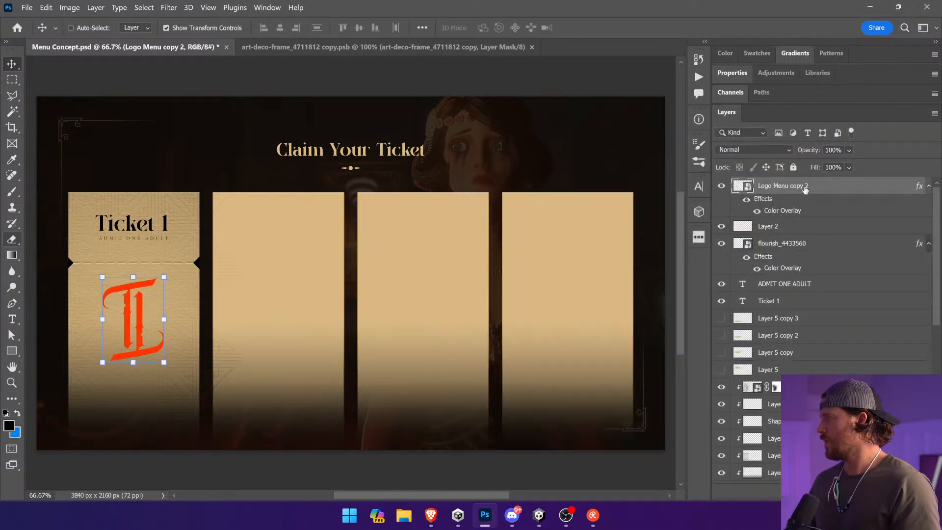
right_click(794, 186)
click(849, 139)
Step: Set the monogram layer's blend mode to Overlay and its opacity to 84%
click(753, 150)
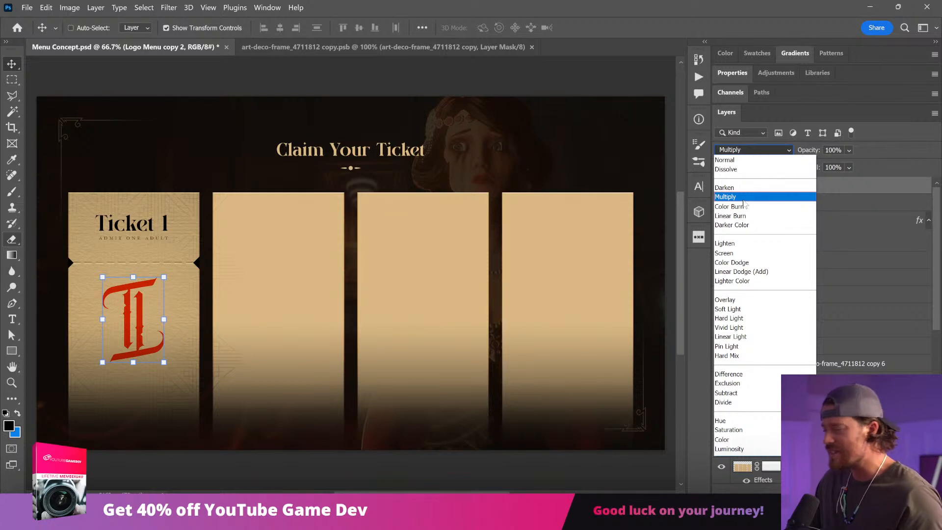
click(728, 300)
click(849, 150)
click(845, 164)
drag(862, 167, 870, 169)
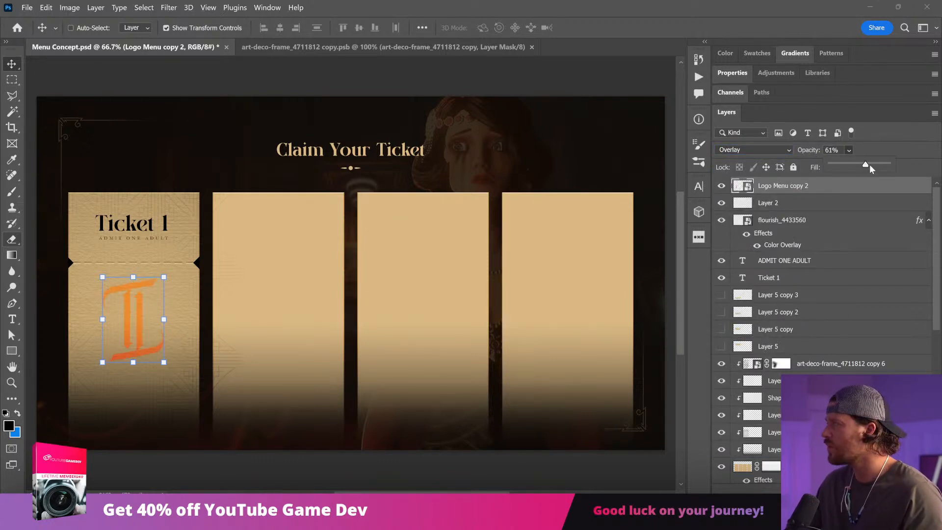
Step: Duplicate the monogram layer twice and set the topmost copy to Normal blending at 36% opacity
key(ctrl+j)
key(ctrl+j)
click(753, 150)
click(731, 159)
click(849, 149)
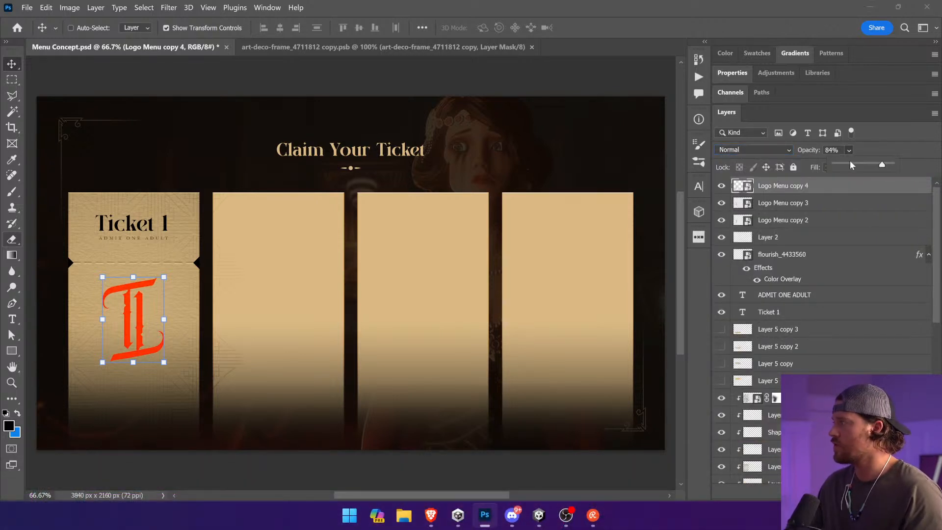
Step: Add a layer mask to the topmost monogram copy and fade its upper T's curl with a 175 px soft black brush
click(811, 492)
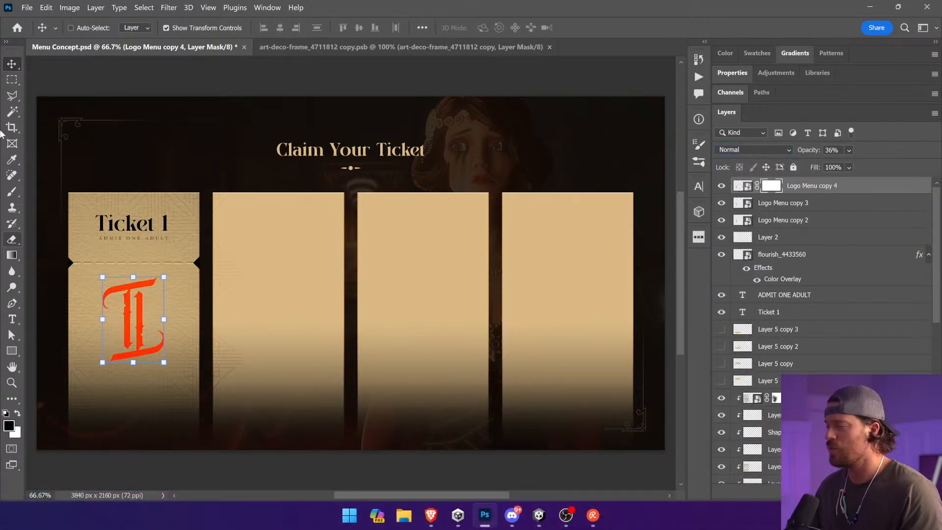
click(11, 192)
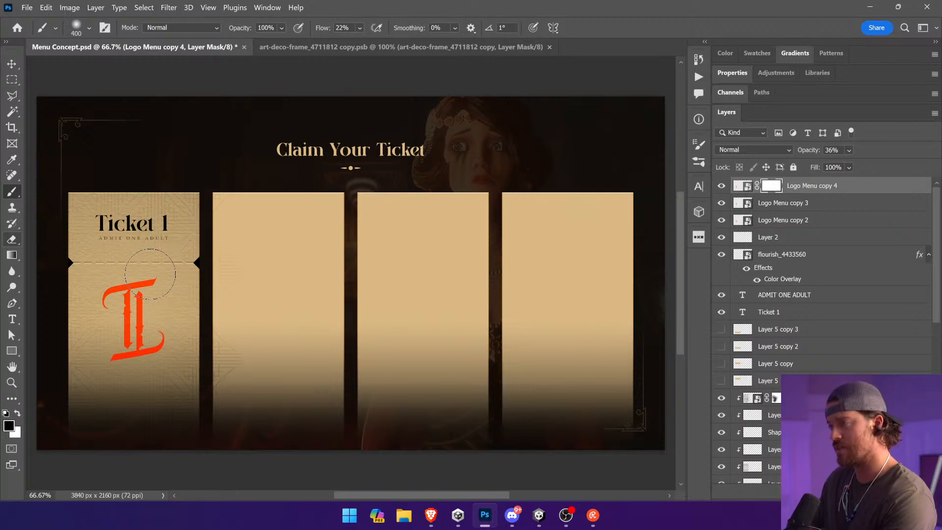
key(z)
drag(89, 248, 248, 407)
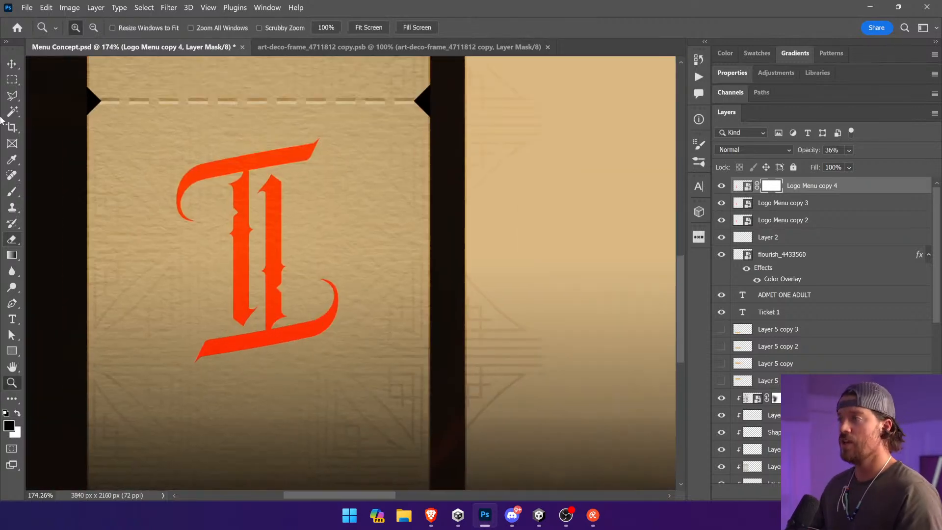
click(13, 190)
key(bracketleft)
key(bracketleft)
key(bracketleft)
key(bracketleft)
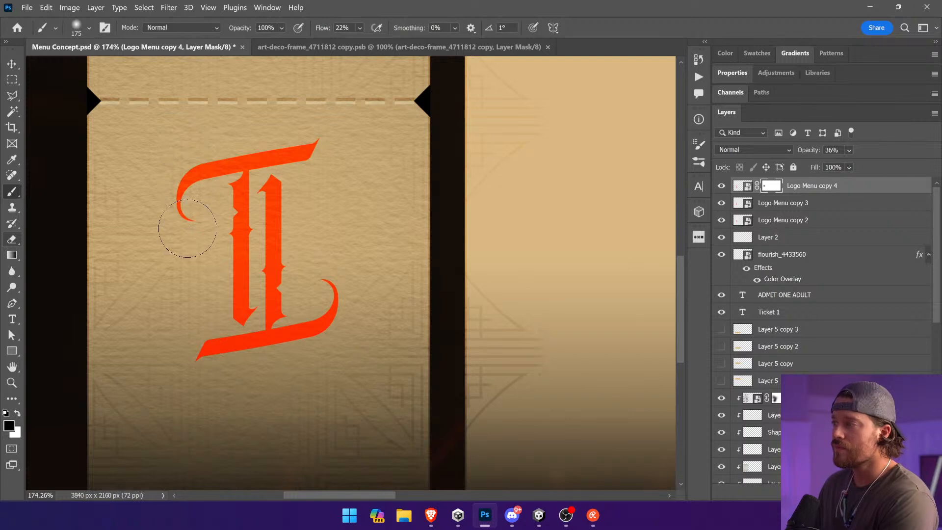
Step: Hide the topmost monogram copy, add a layer mask to Logo Menu copy 3 and fade its lower curl, reducing the brush to 90 px
click(725, 189)
click(793, 202)
click(861, 492)
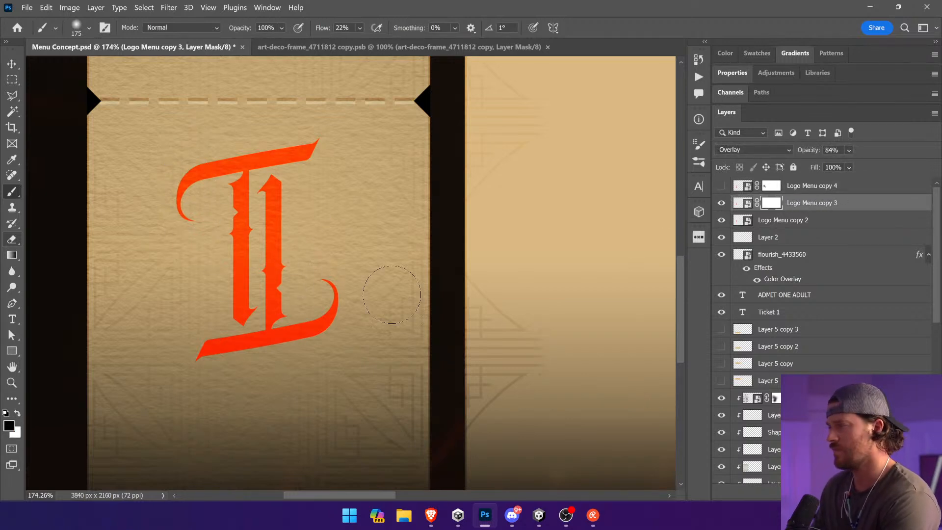
click(330, 281)
key(bracketleft)
key(bracketleft)
key(bracketleft)
key(bracketleft)
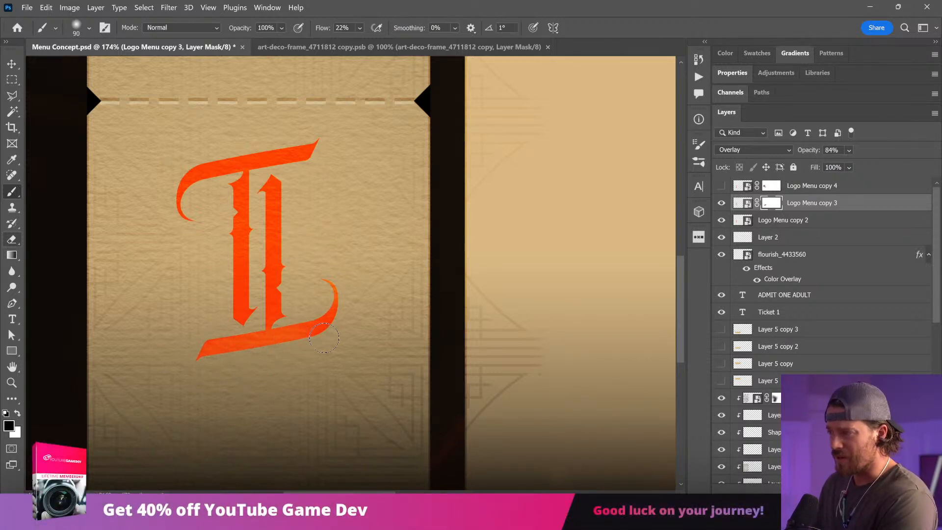
Step: Hide Logo Menu copy 3, add a layer mask to Logo Menu copy 2 and brush worn, faded patches along its curls, bars and stems
click(721, 202)
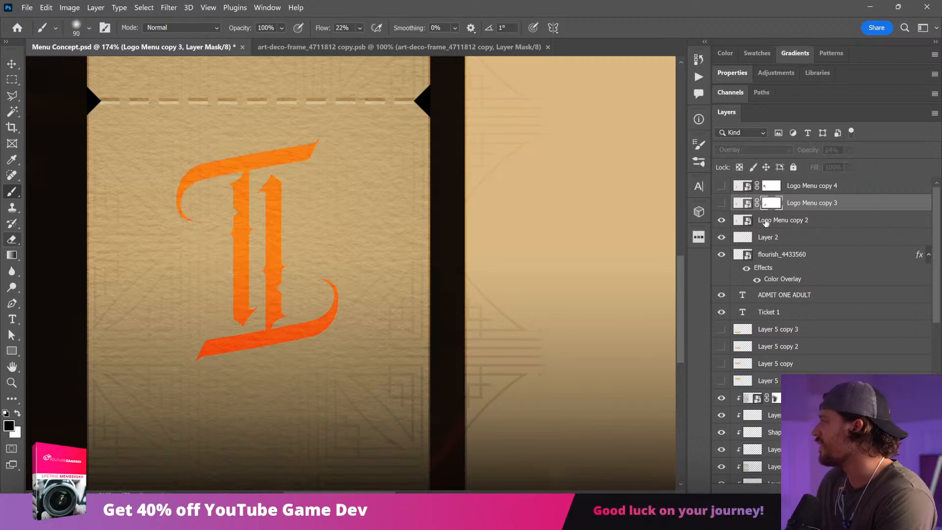
click(785, 219)
click(812, 489)
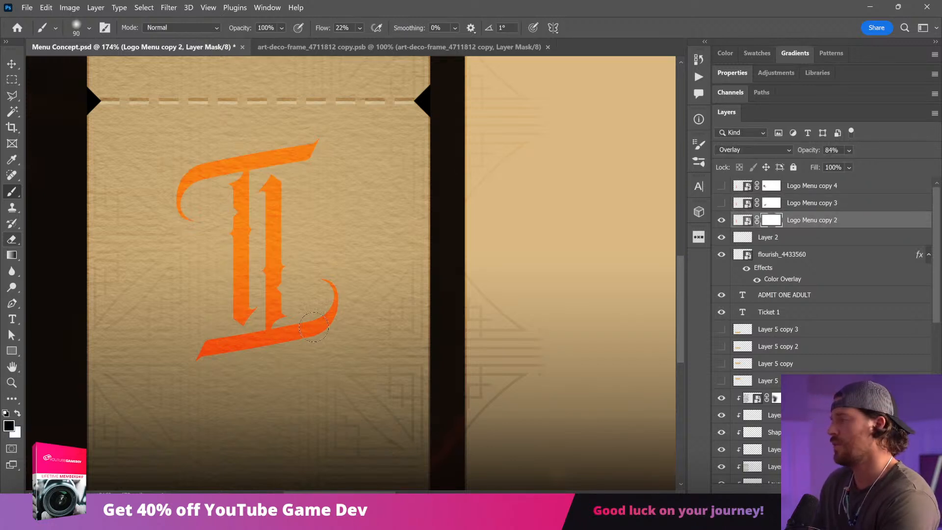
drag(321, 285, 252, 348)
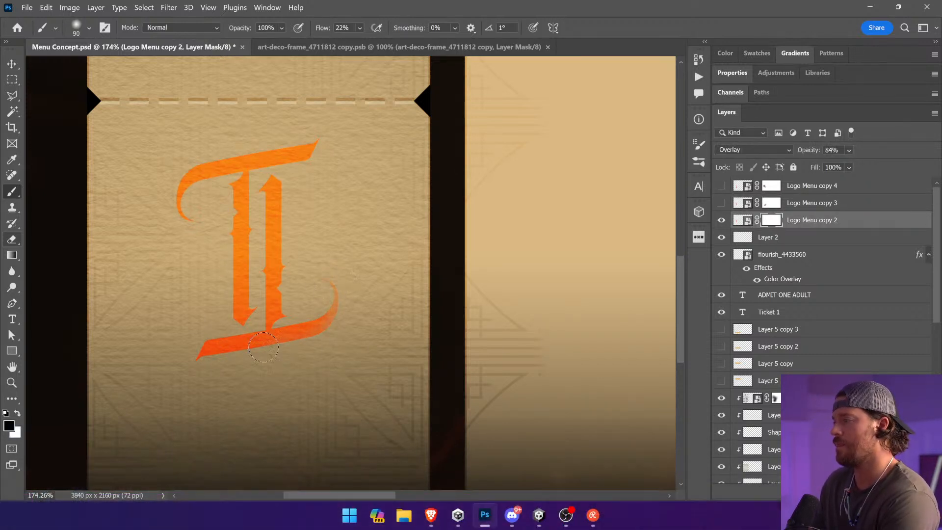
drag(188, 227, 142, 210)
drag(211, 147, 263, 147)
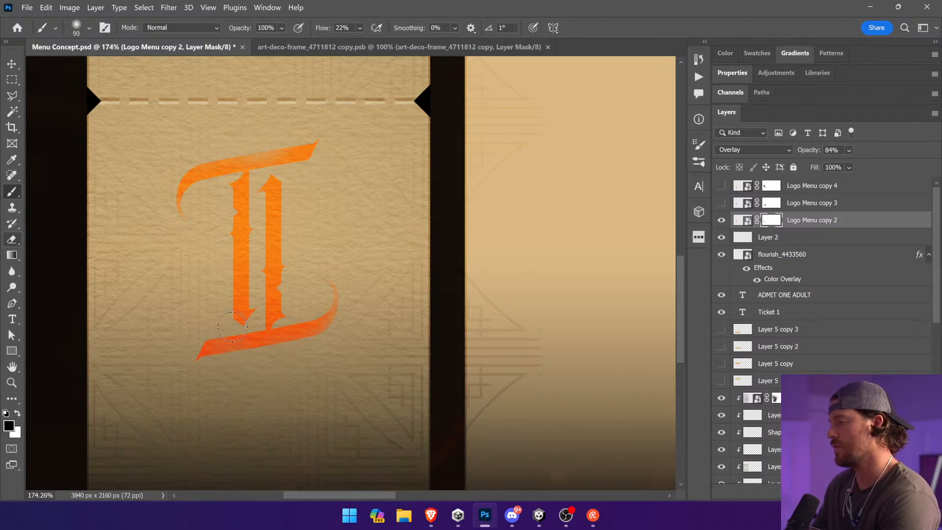
drag(208, 323, 248, 259)
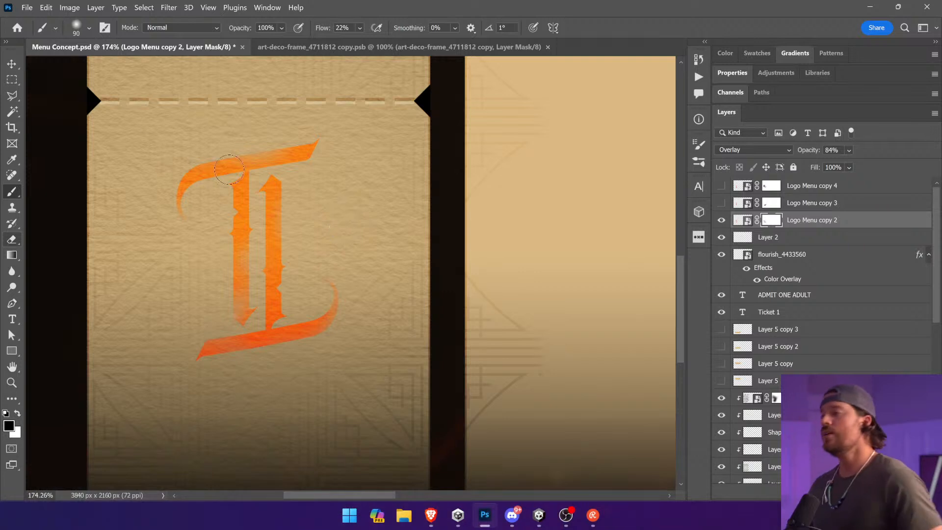
Step: Show Logo Menu copy 3 and darken its artwork with a Hue/Saturation adjustment at -24 lightness
key(v)
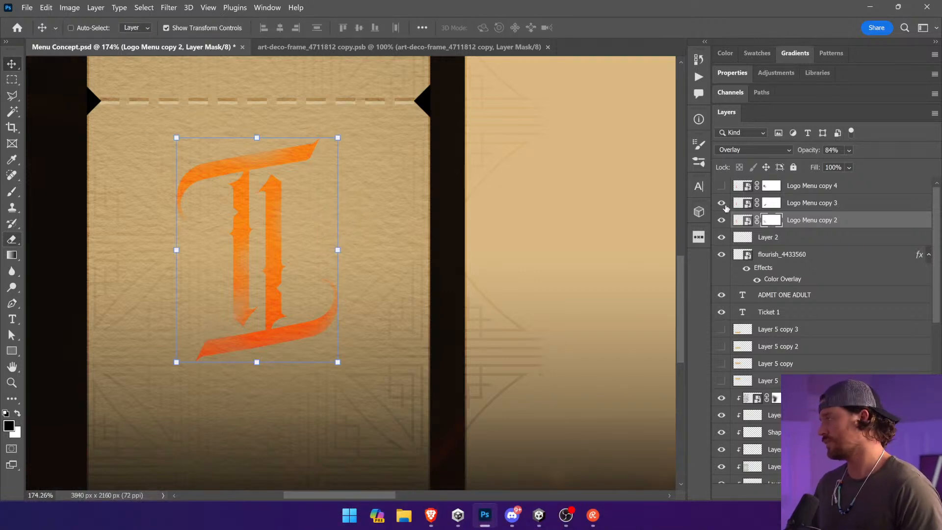
click(742, 204)
click(70, 7)
mouse_move(95, 34)
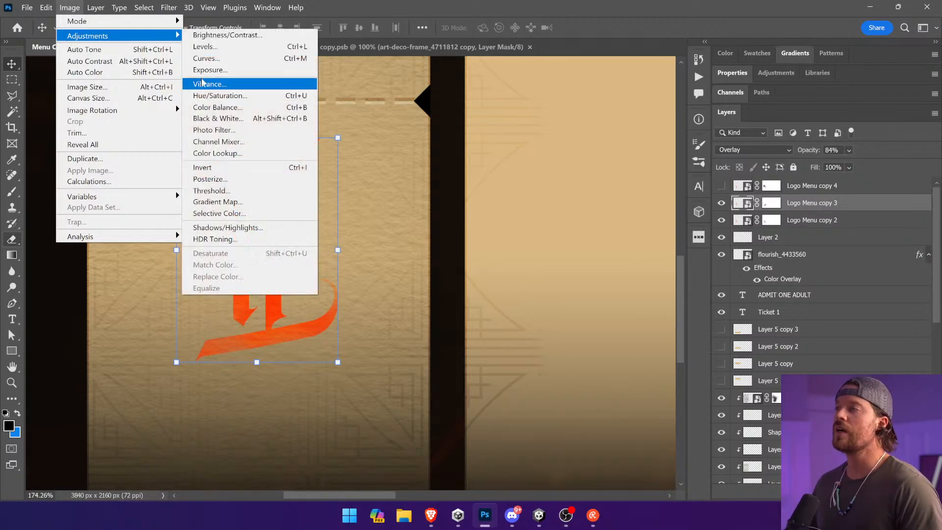
click(216, 94)
click(425, 235)
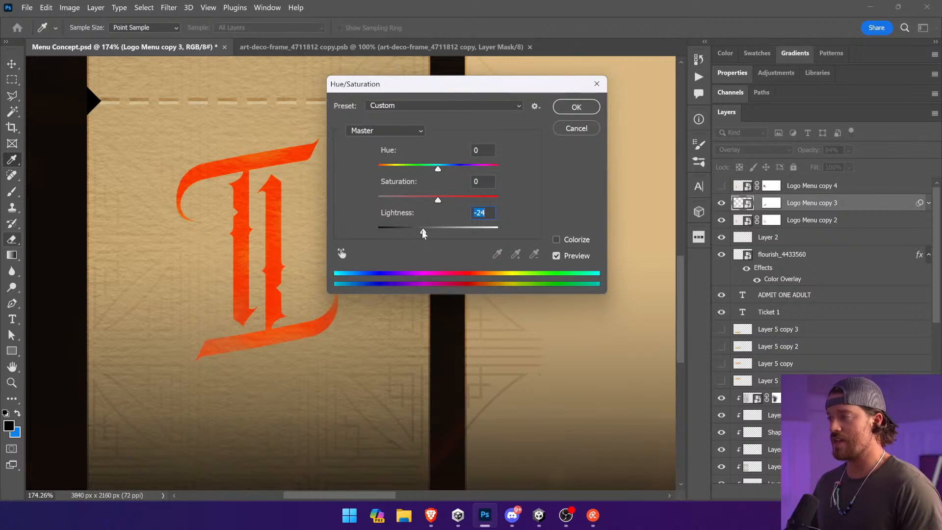
click(576, 107)
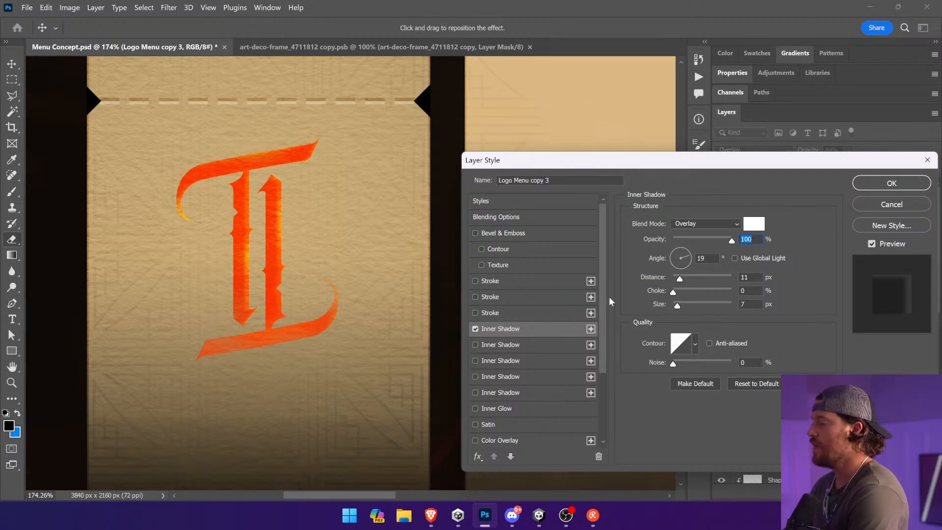
Step: Give Logo Menu copy 3 a black Overlay inner shadow with 100% opacity, 0 px distance, 4% choke and 8 px size
drag(679, 279, 685, 304)
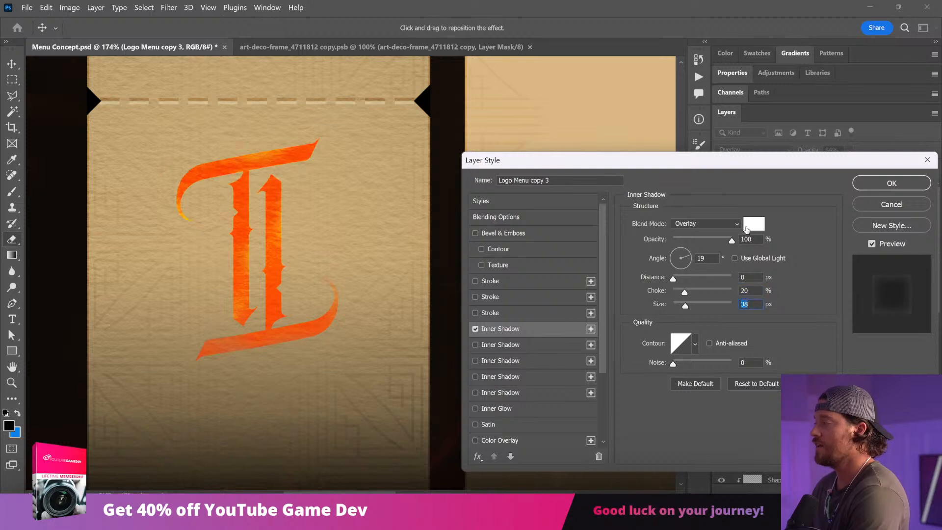
click(752, 225)
text(000000)
click(909, 153)
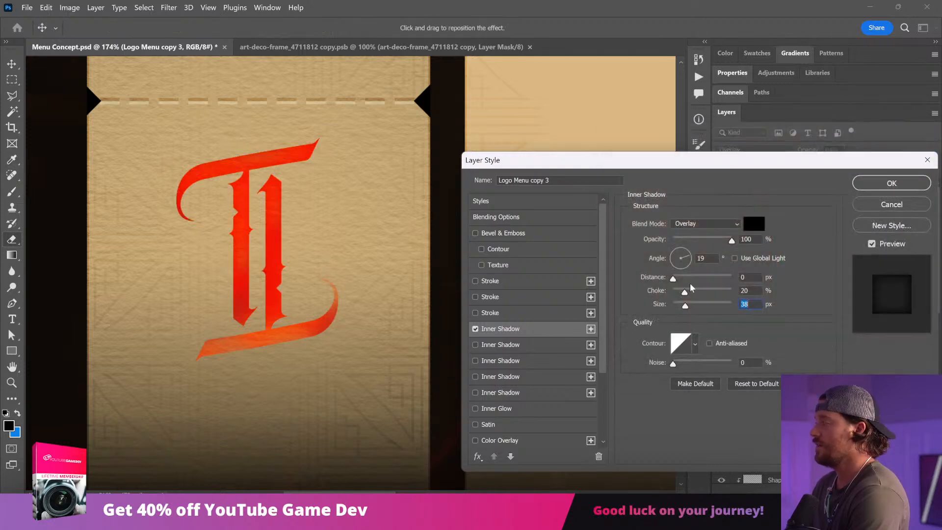
drag(680, 290, 672, 305)
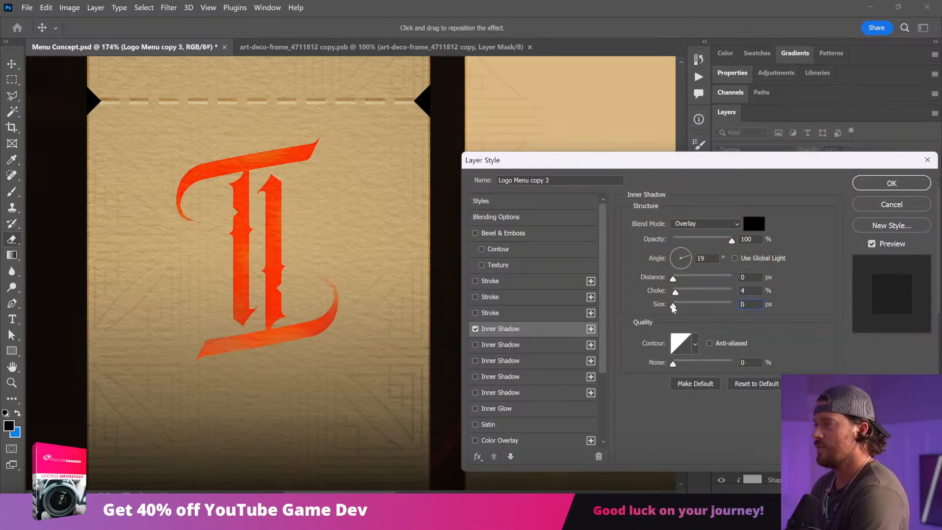
mouse_move(702, 237)
mouse_down()
mouse_move(688, 240)
mouse_move(701, 240)
mouse_up()
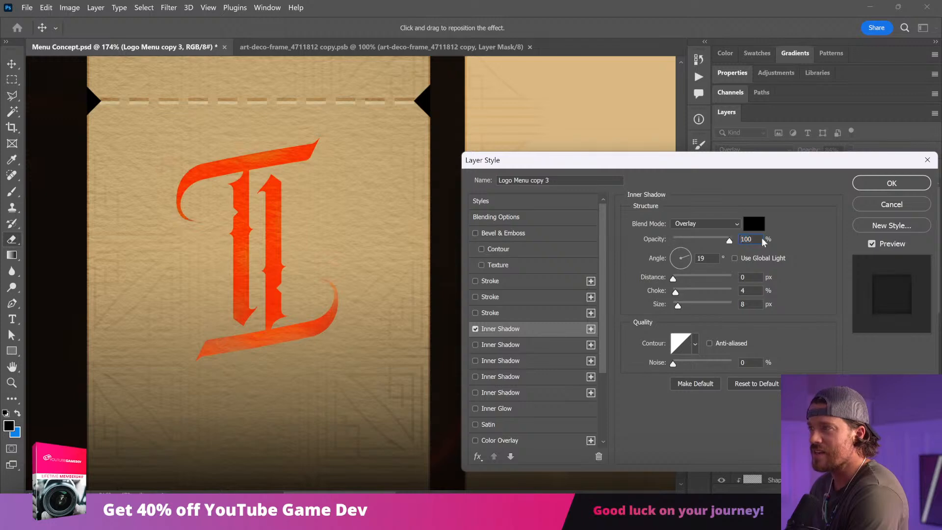
click(891, 183)
Step: Set Logo Menu copy 3 to Normal blending and its inner shadow to Normal mode with 5% choke and 6 px size
click(754, 150)
scroll(754, 154, up, 5)
click(752, 157)
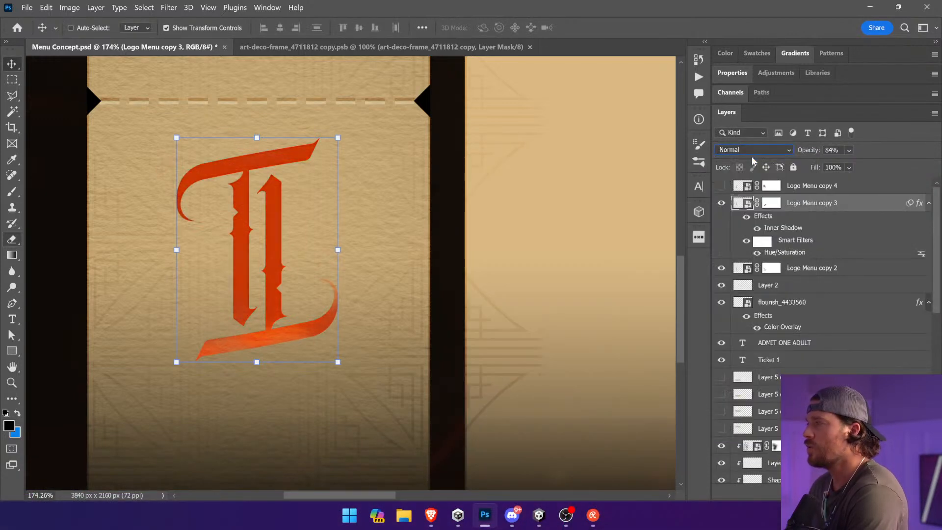
double_click(777, 221)
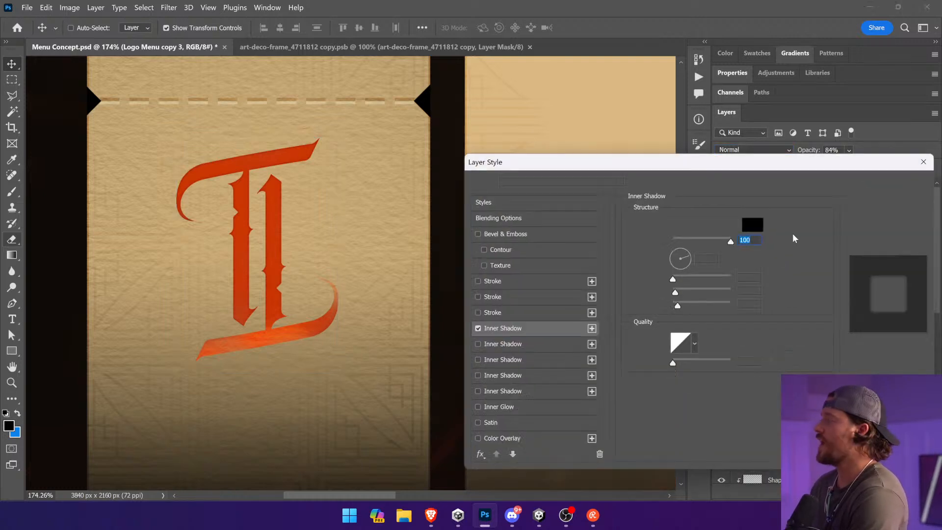
click(731, 241)
click(705, 223)
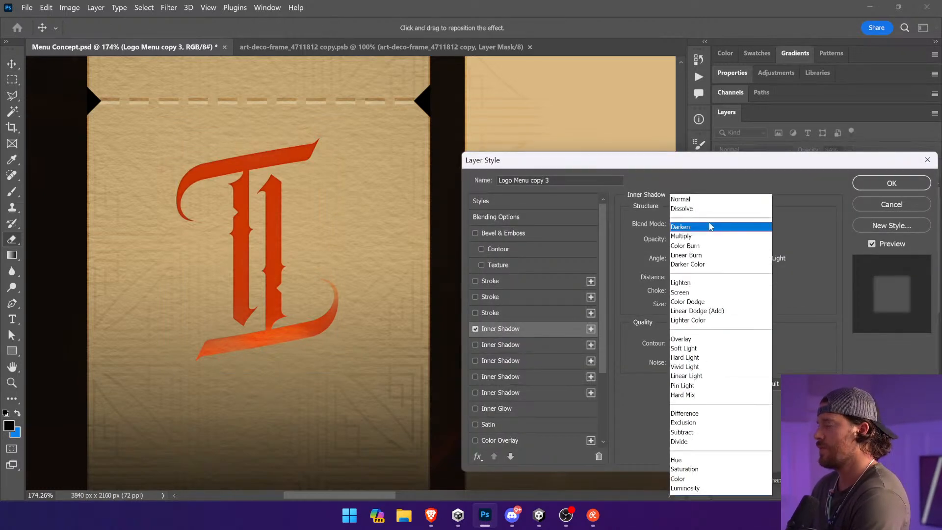
click(713, 203)
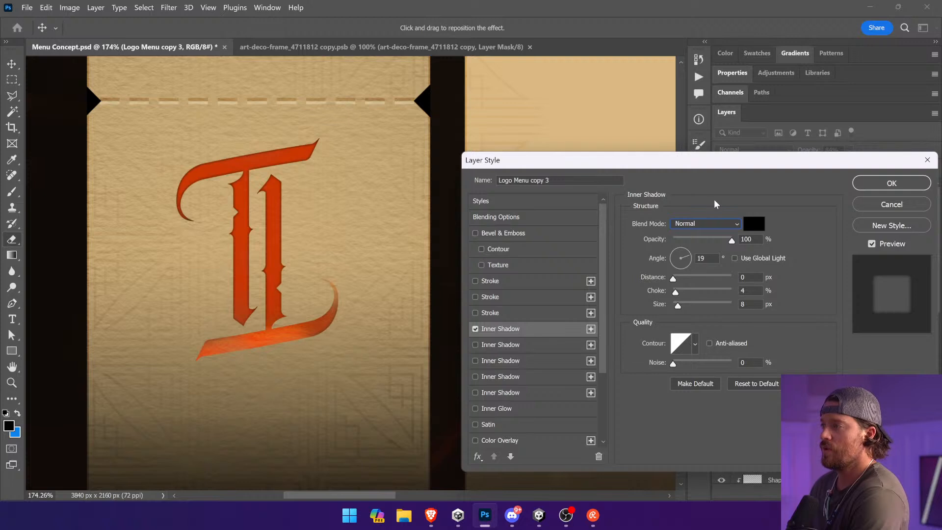
drag(676, 293, 677, 307)
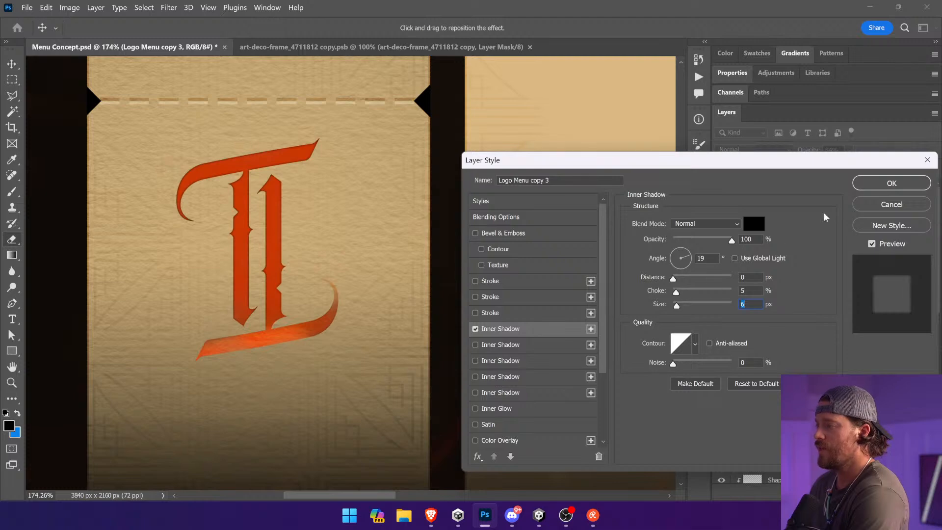
click(891, 183)
Step: Flatten Logo Menu copy 3 with its effects by converting it to a smart object and rasterizing it, and clip it to Logo Menu copy 2
right_click(769, 203)
click(768, 262)
right_click(814, 203)
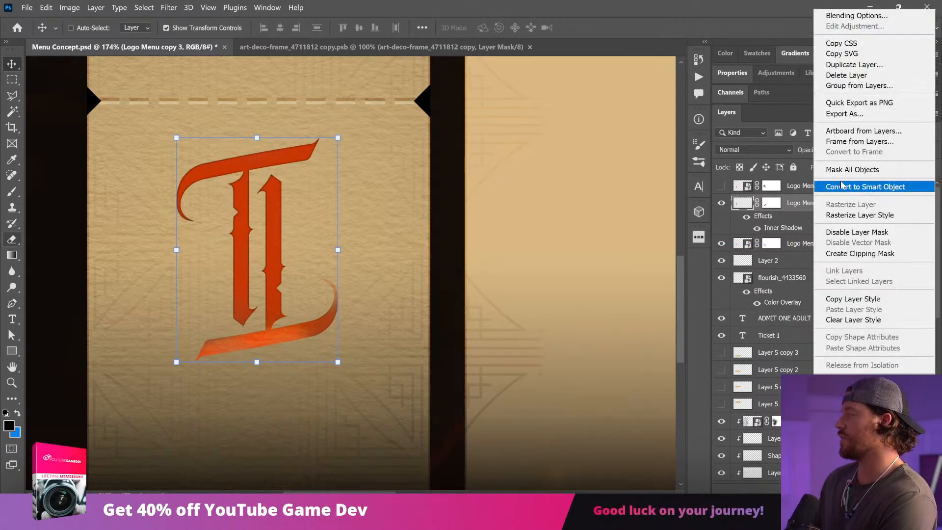
click(855, 186)
right_click(780, 205)
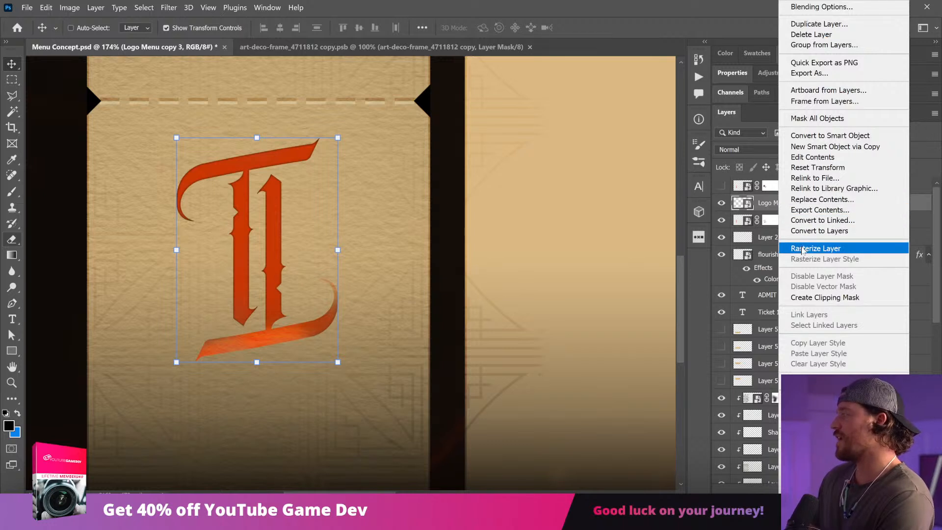
click(800, 248)
alt+click(810, 209)
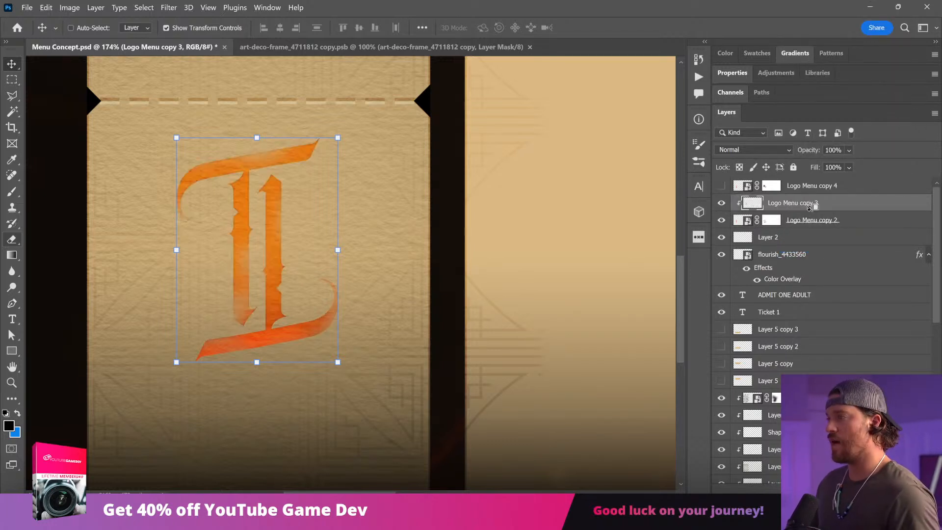
Step: Duplicate the clipped logo layer beneath itself, add a layer mask to both versions and hide the lower one
drag(810, 208, 809, 212)
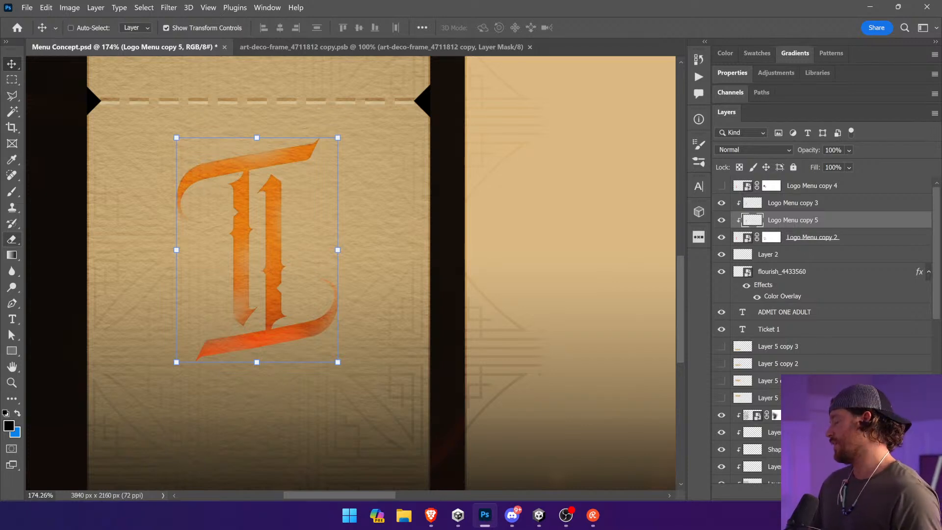
click(810, 492)
click(11, 192)
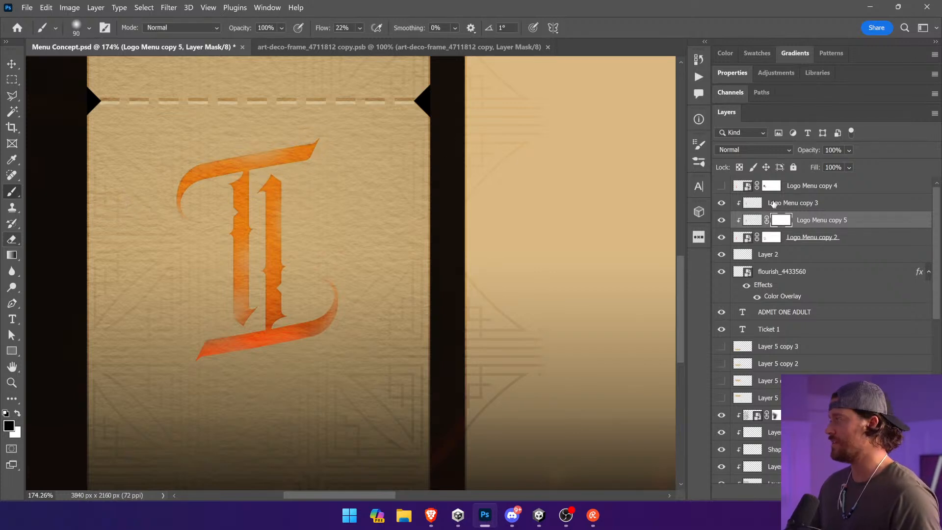
click(721, 219)
click(752, 202)
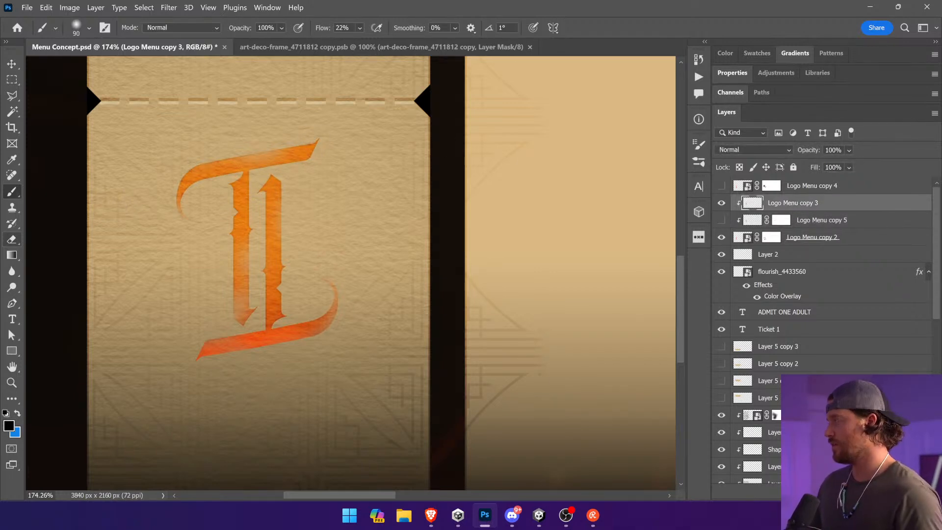
click(811, 492)
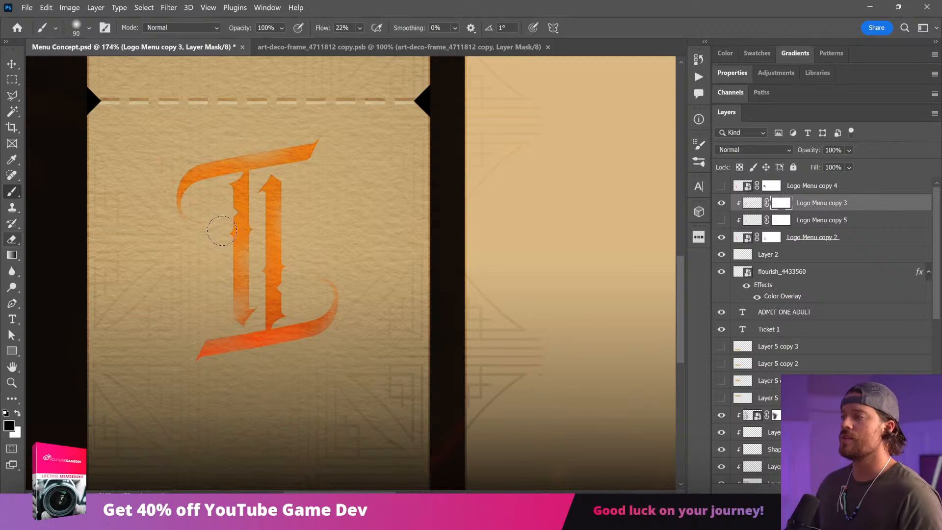
Step: Duplicate the masked Logo Menu copy 3, merge the layers down through Logo Menu copy 2 and set the merged logo to Overlay
key(v)
drag(835, 204, 829, 216)
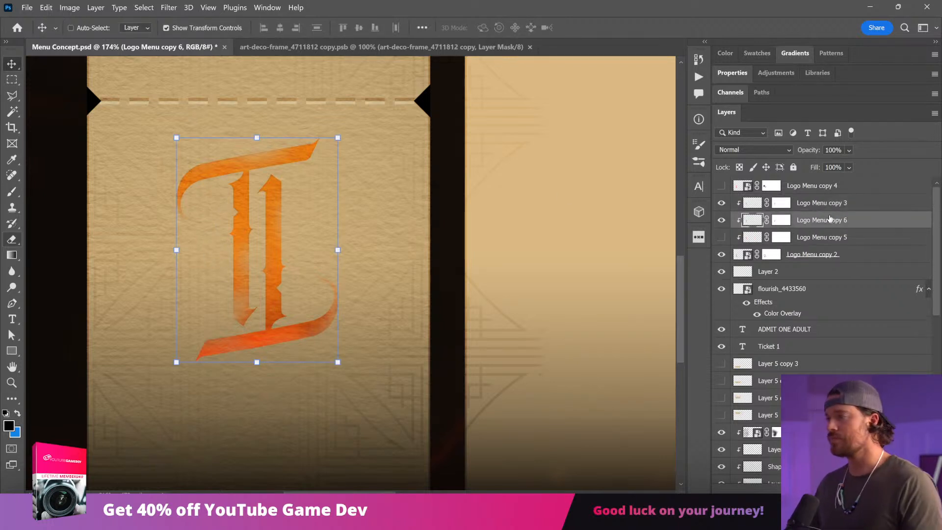
click(822, 208)
shift+click(805, 254)
right_click(804, 254)
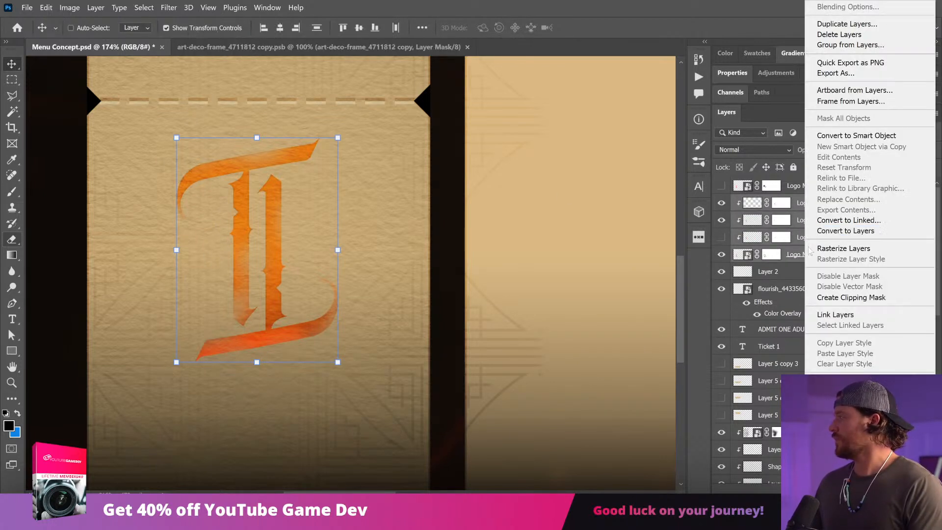
click(834, 426)
drag(321, 270, 323, 253)
key(ctrl+z)
click(775, 153)
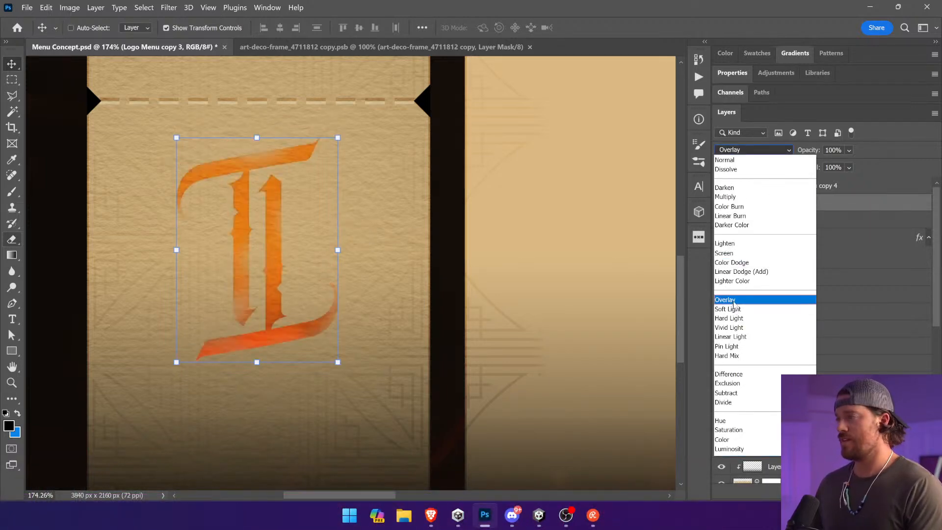
click(765, 307)
Step: Duplicate the merged logo and blacken the lower copy with Hue/Saturation at -92 saturation and -100 lightness
key(ctrl+j)
click(69, 8)
mouse_move(88, 36)
click(241, 94)
drag(438, 230, 378, 231)
drag(437, 199, 391, 198)
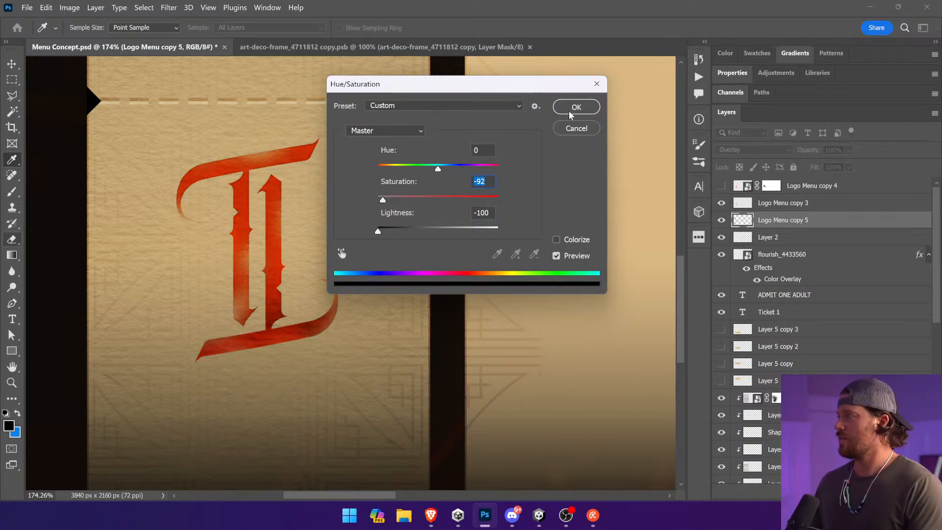
click(575, 107)
Step: Switch the blackened logo copy to a darkening blend mode and adjust its opacity to deepen the monogram's red
key(v)
click(779, 150)
click(767, 159)
click(850, 150)
click(840, 165)
click(784, 151)
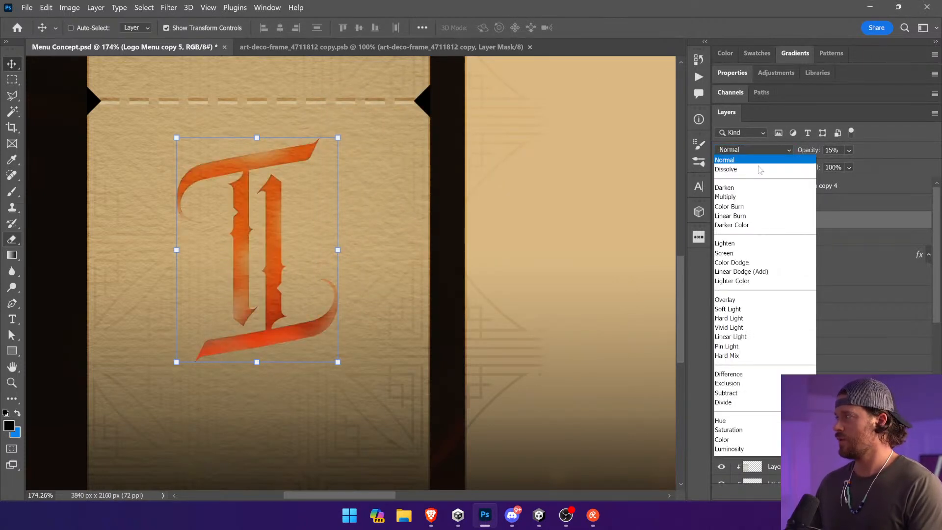
click(753, 191)
click(849, 150)
drag(859, 163, 881, 166)
Step: Select both logo layers, enlarge the monogram and place it in the middle of Ticket 1's section below the perforation
ctrl+click(782, 203)
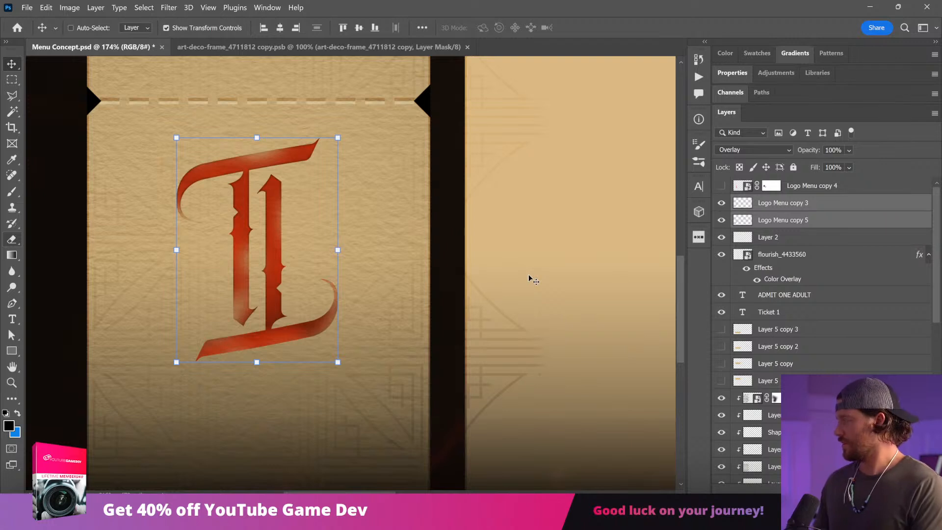
key(ctrl+0)
drag(332, 274, 300, 260)
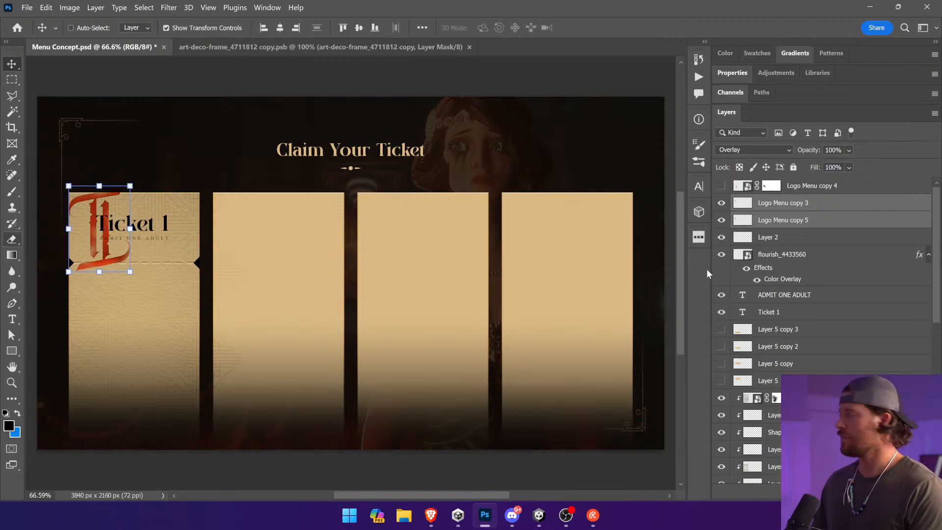
drag(123, 274, 99, 244)
drag(134, 280, 101, 234)
key(Return)
drag(142, 256, 231, 249)
key(ctrl+z)
key(ctrl+z)
drag(138, 266, 152, 384)
key(Return)
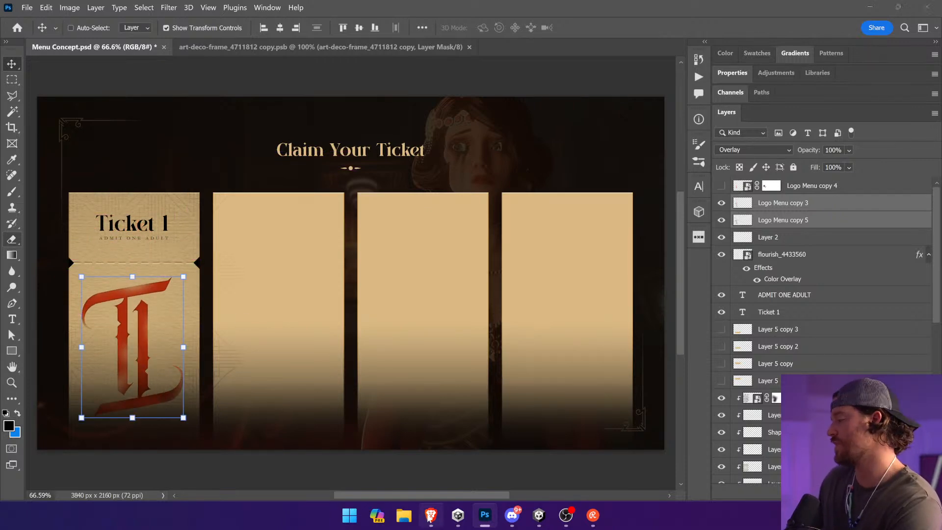
Step: Check the vintage Disneyland ticket images in the web browser, return to Photoshop and try shrinking the monogram
click(431, 515)
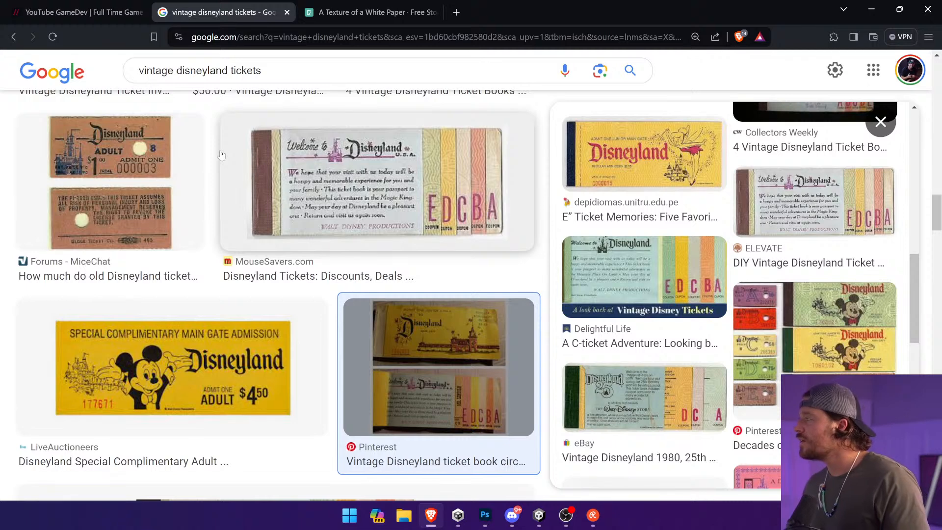
key(alt+Tab)
drag(184, 418, 109, 315)
key(ctrl+z)
key(Return)
Step: Convert the two logo layers into one smart object, shift it up over the perforation and set it to Overlay
right_click(814, 219)
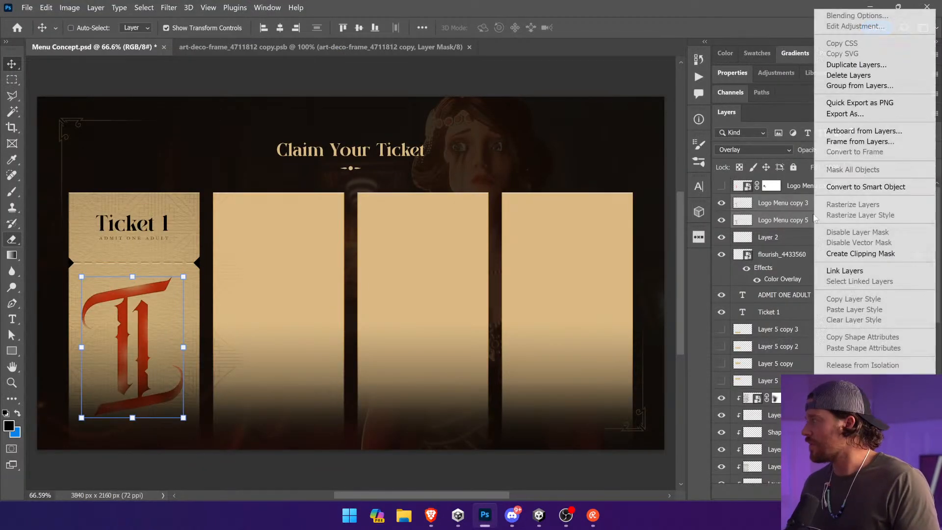
click(862, 190)
drag(171, 319, 184, 286)
click(753, 149)
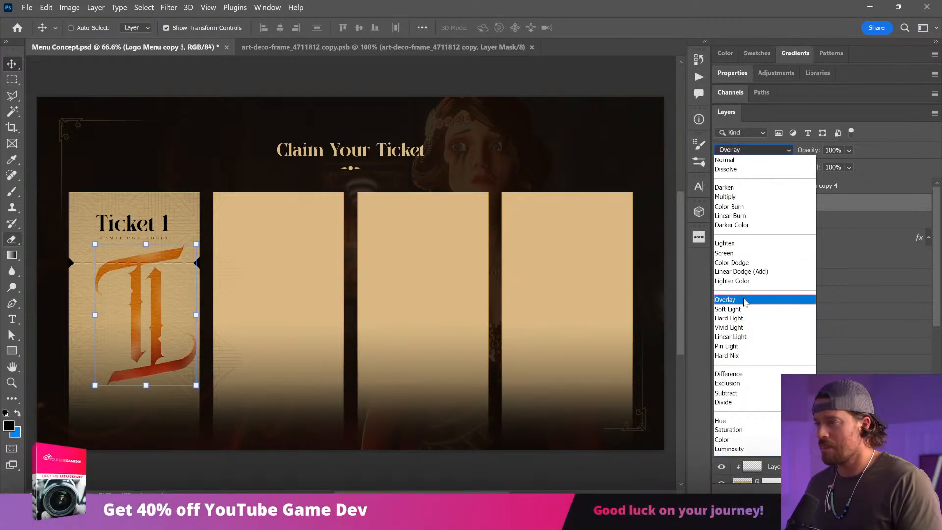
click(726, 300)
Step: Rescale the monogram and place it at Ticket 1's lower-left corner so its curls run past the ticket's left edge
drag(197, 385, 124, 284)
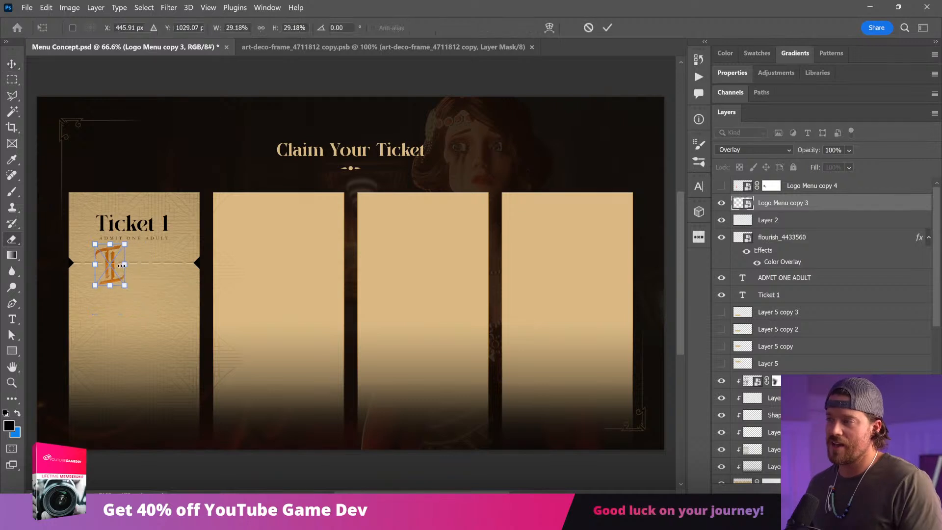
key(Return)
drag(202, 294, 203, 270)
drag(206, 252, 136, 392)
drag(94, 369, 132, 317)
key(Return)
drag(114, 348, 119, 369)
key(Return)
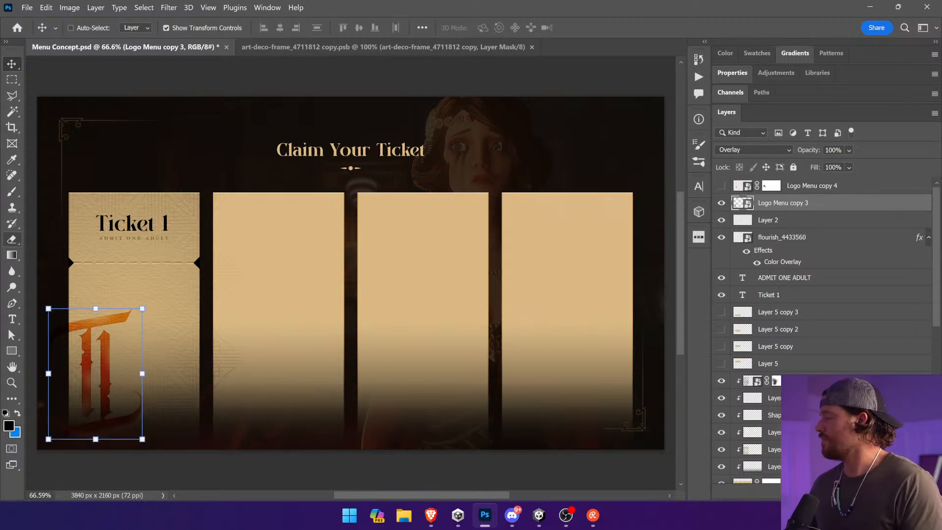
Step: Add a layer mask to the monogram and fade it into the ticket with gradients drawn on the mask
click(810, 493)
click(12, 257)
drag(172, 328, 44, 345)
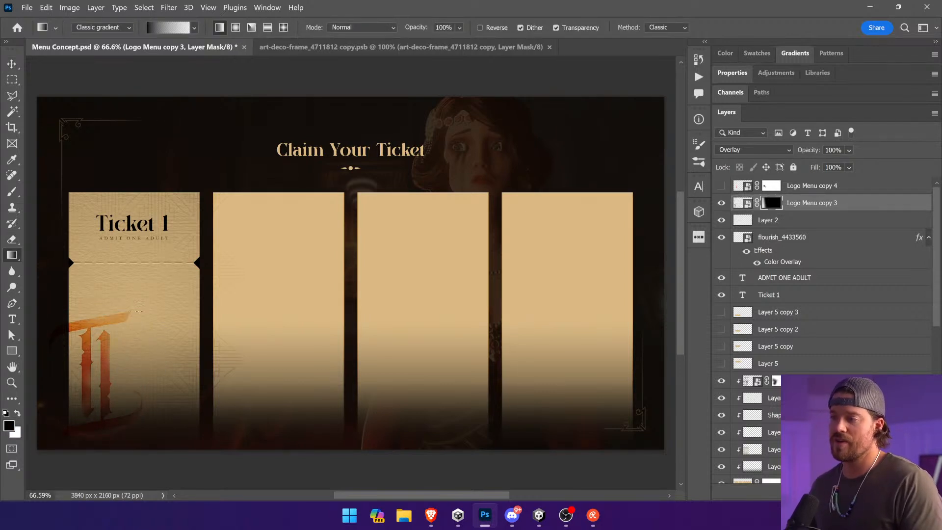
drag(113, 337, 24, 344)
key(ctrl+z)
drag(99, 280, 101, 396)
key(v)
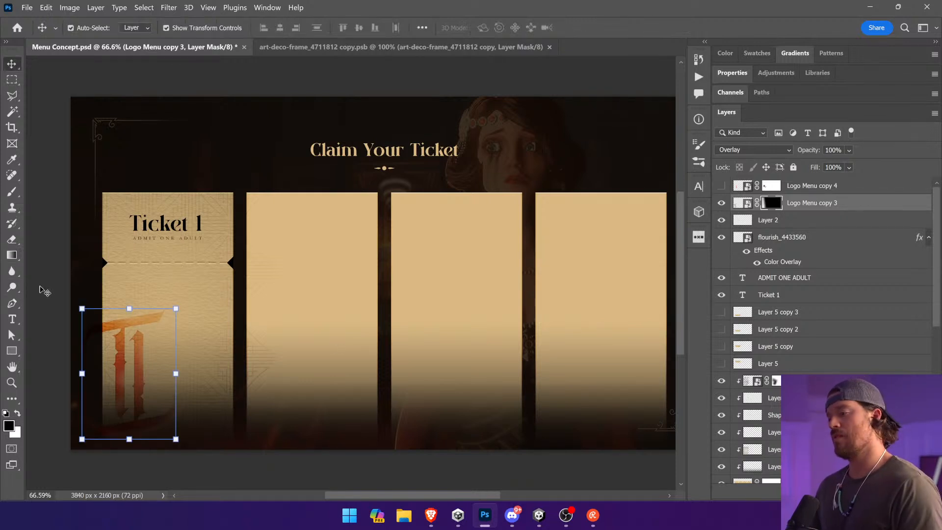
Step: Deselect the monogram layer and check the vintage Disneyland ticket images in the web browser
click(59, 278)
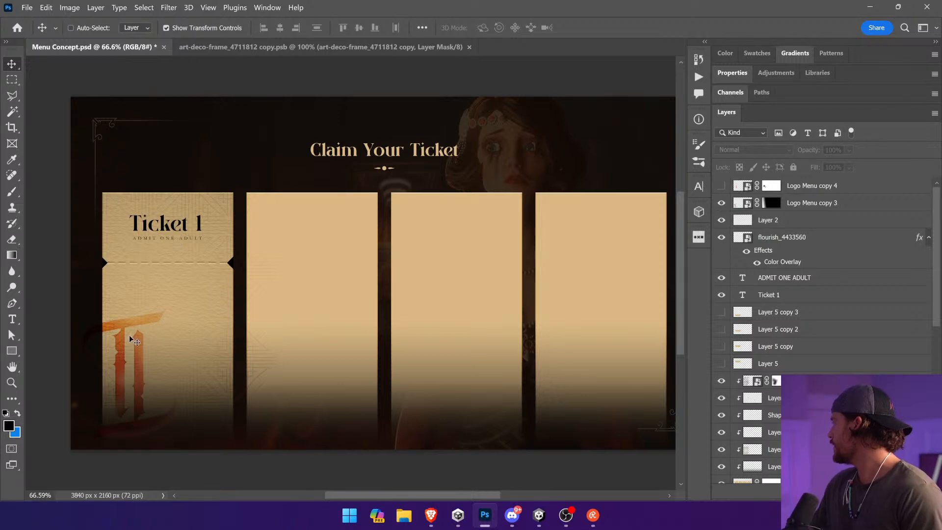
click(433, 516)
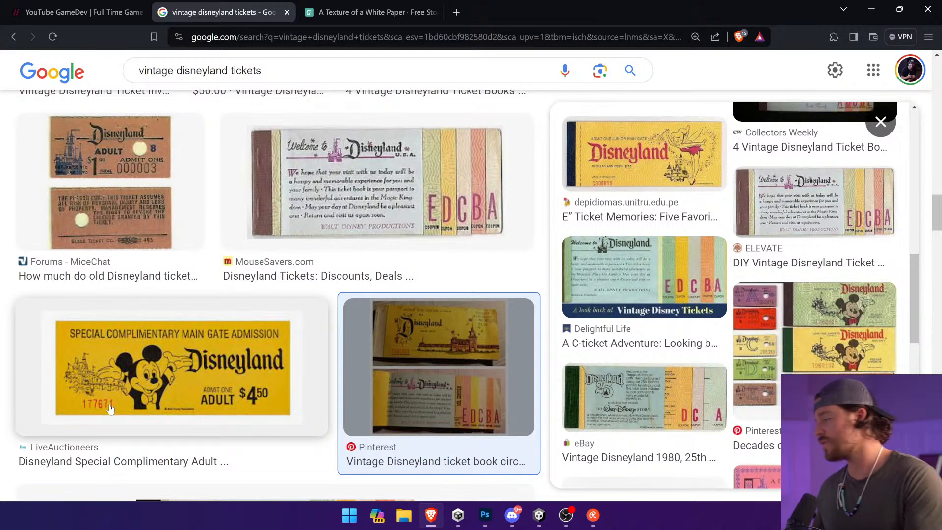
Step: Switch to Unity, start a game in save slot 1, stop play mode and widen the Hierarchy and Console area
click(538, 515)
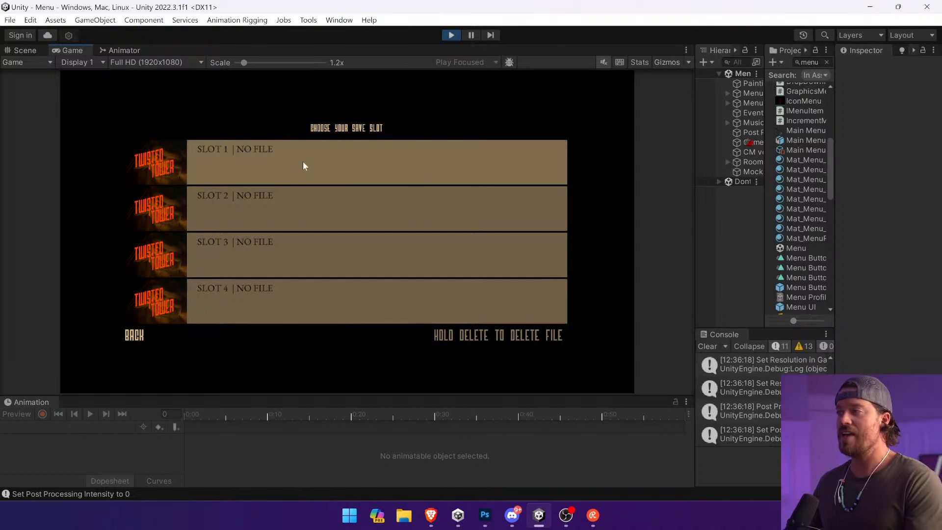
click(408, 172)
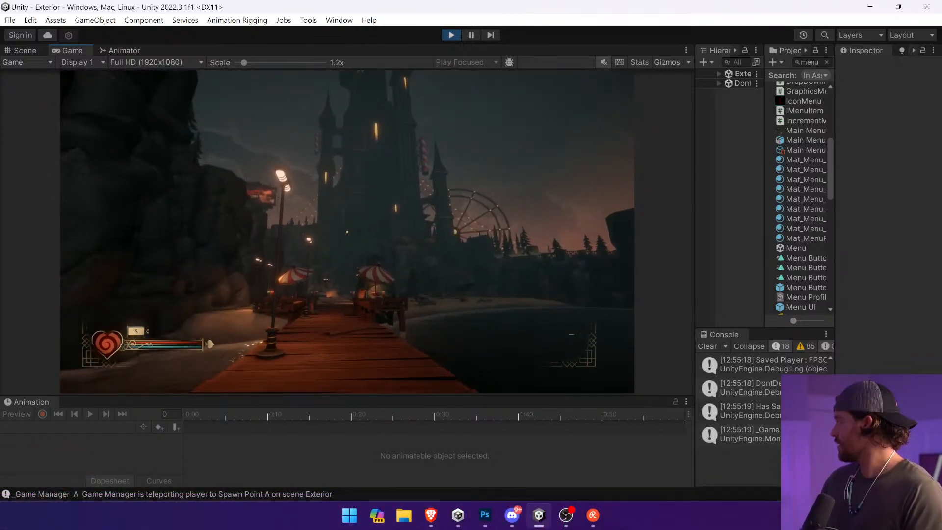
key(ctrl+p)
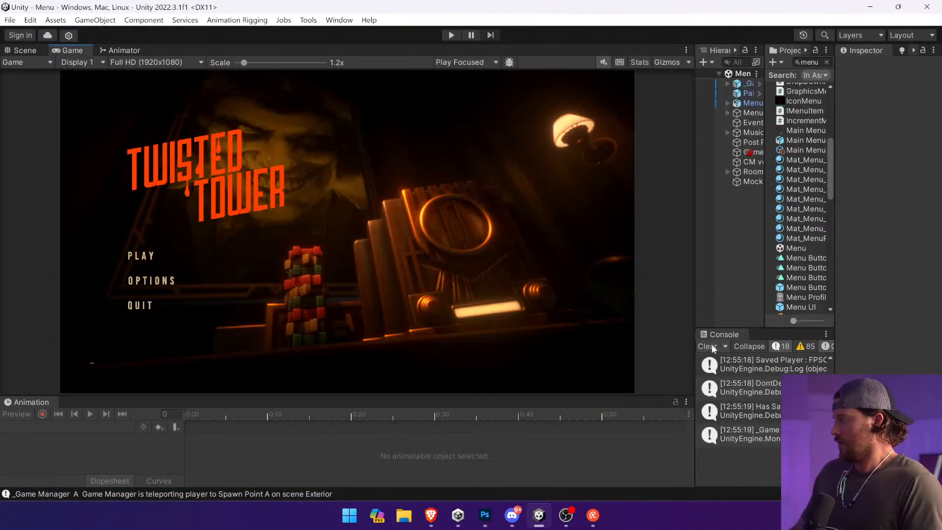
drag(693, 326, 610, 326)
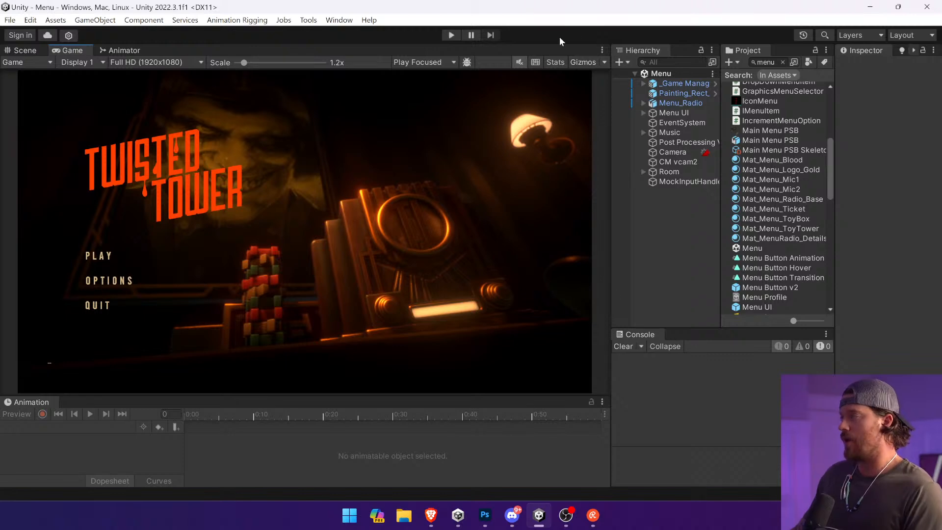
Step: Run the game again, open its save-slot screen, capture the slot list as a screenshot and stop play mode
click(451, 35)
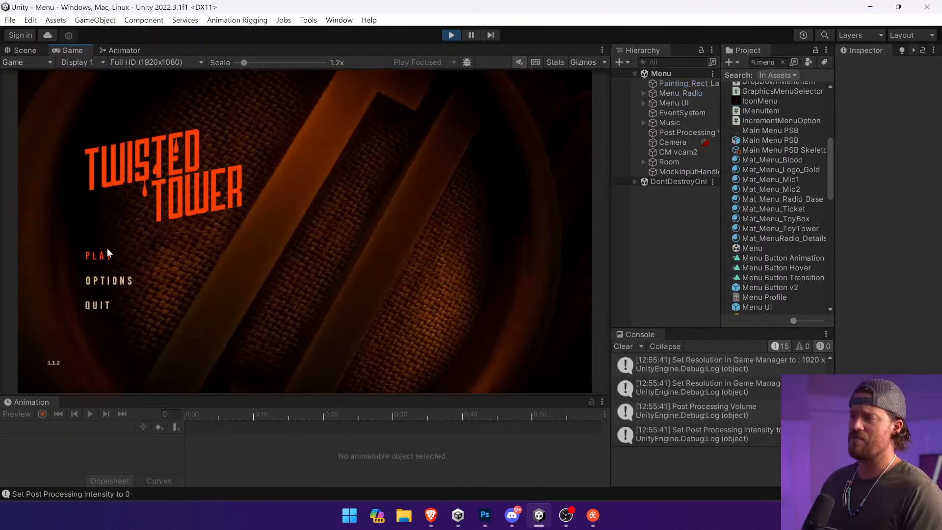
click(107, 249)
key(super+shift+s)
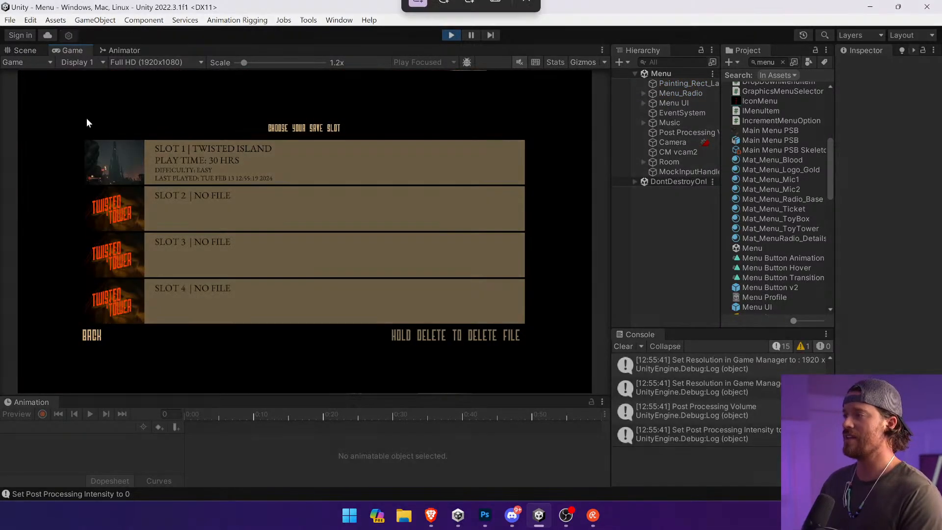
drag(73, 113, 566, 352)
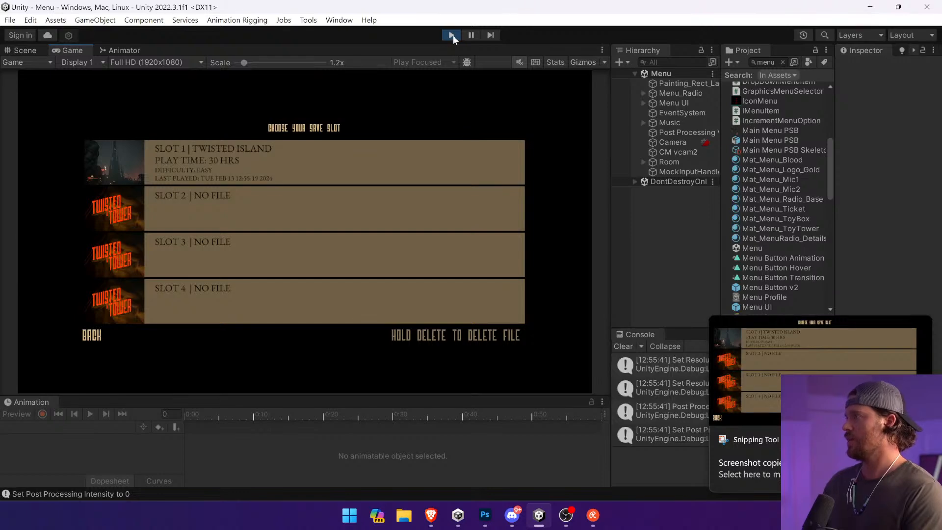
click(451, 34)
Step: Switch to Photoshop, paste the save-slot capture over the ticket design and inspect its Slot 1 details
click(484, 514)
key(ctrl+v)
drag(436, 275, 483, 192)
scroll(432, 177, up, 5)
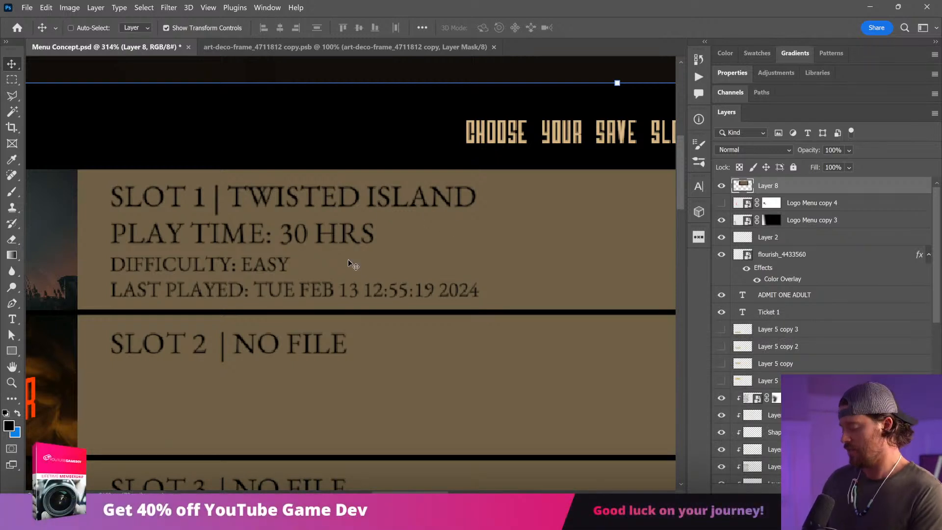
key(ctrl+0)
click(721, 187)
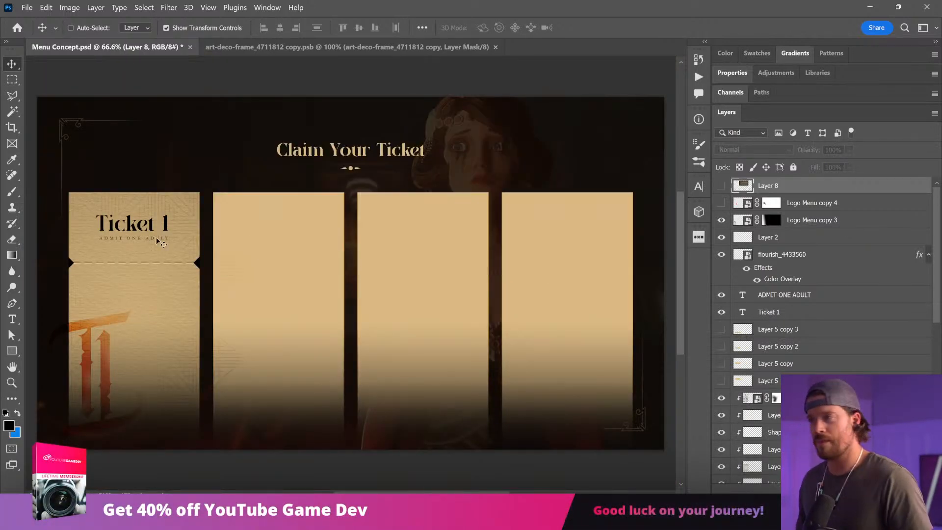
ctrl+click(165, 231)
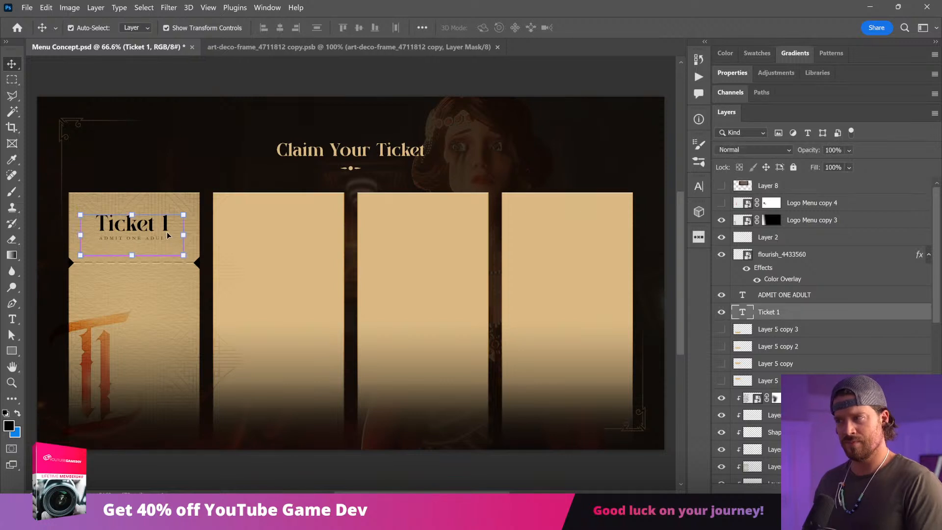
ctrl+click(191, 117)
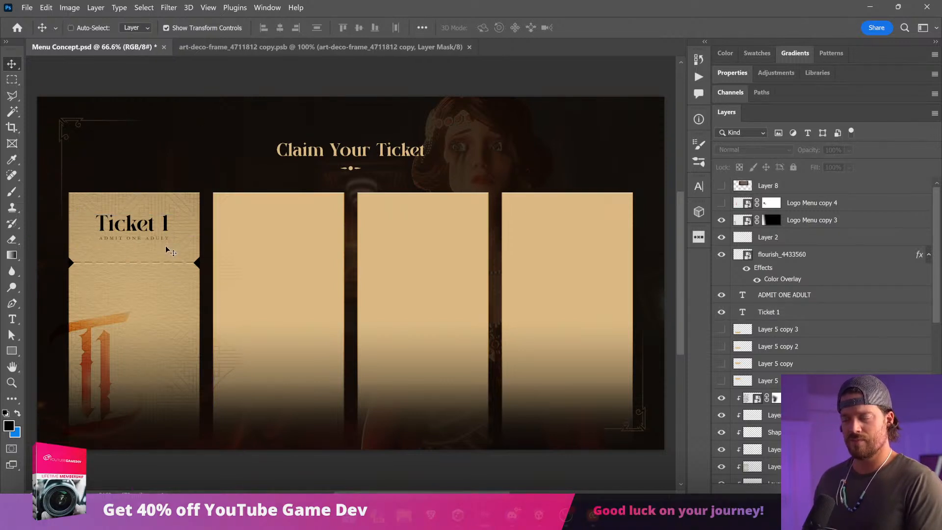
key(ctrl+plus)
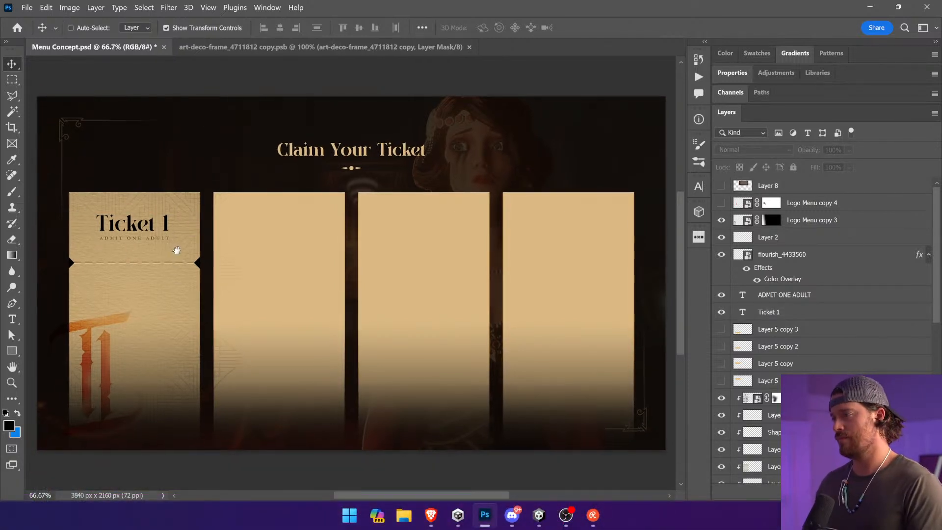
drag(176, 250, 187, 244)
key(ctrl+z)
Step: Reread the Slot 1 details in the pasted capture and shift the capture right, clear of Ticket 1
key(z)
drag(378, 118, 285, 173)
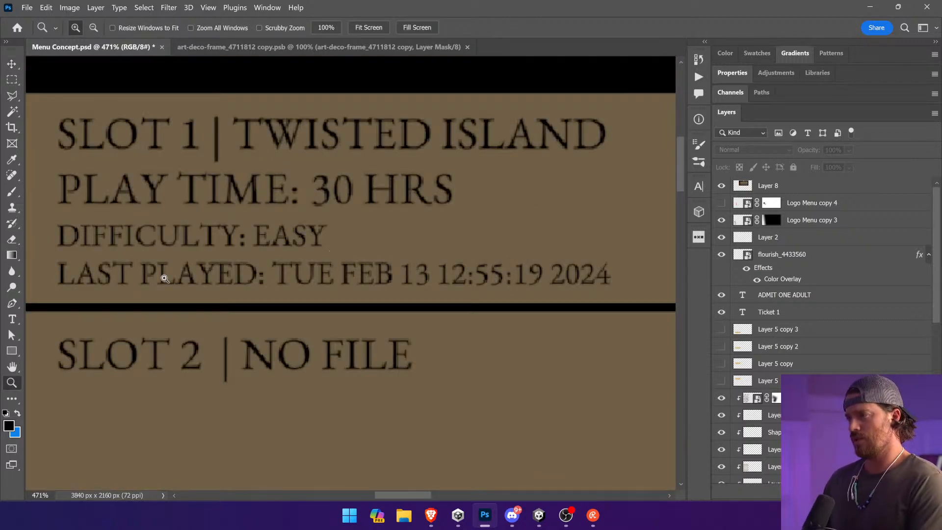
key(v)
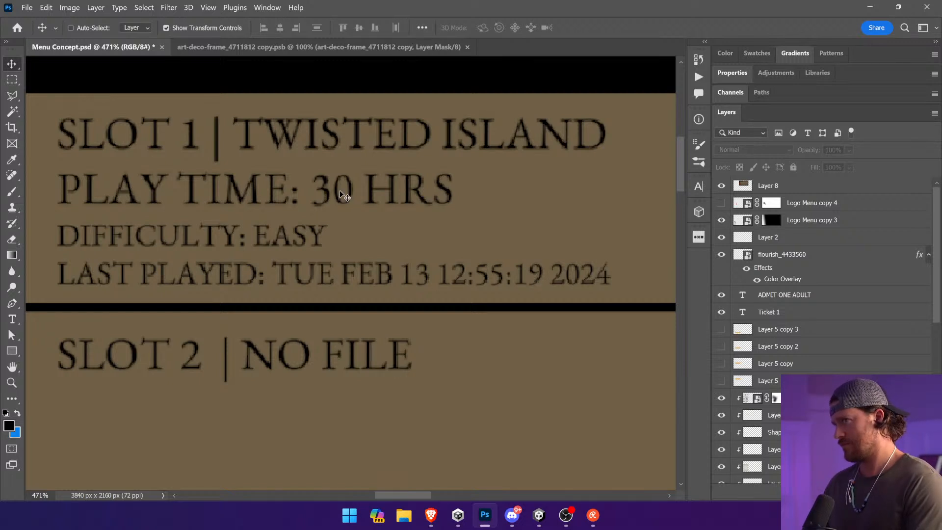
key(ctrl+0)
drag(341, 195, 405, 195)
Step: Duplicate the ADMIT ONE ADULT text below Ticket 1's perforation and set the copy's size to 48 pt
click(163, 238)
drag(163, 238, 163, 294)
click(12, 320)
key(Return)
drag(326, 28, 268, 28)
scroll(269, 28, up, 5)
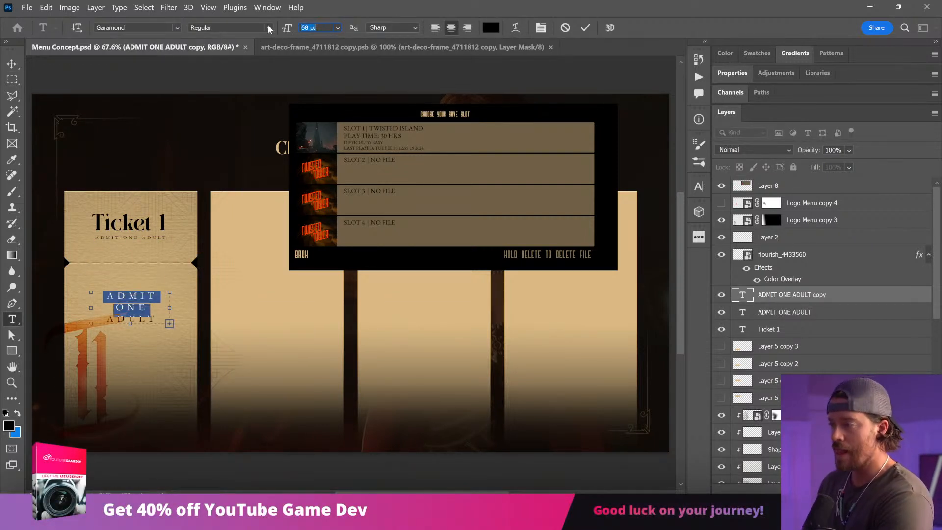
scroll(269, 29, down, 2)
Step: Set the copied ADMIT ONE ADULT text in Bebas Neue with left alignment
click(177, 28)
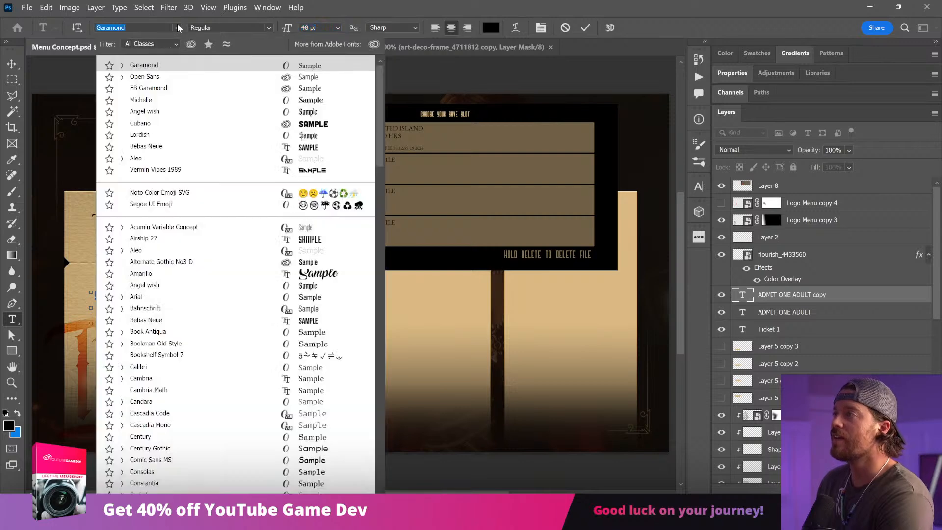
text(Bebas Neue)
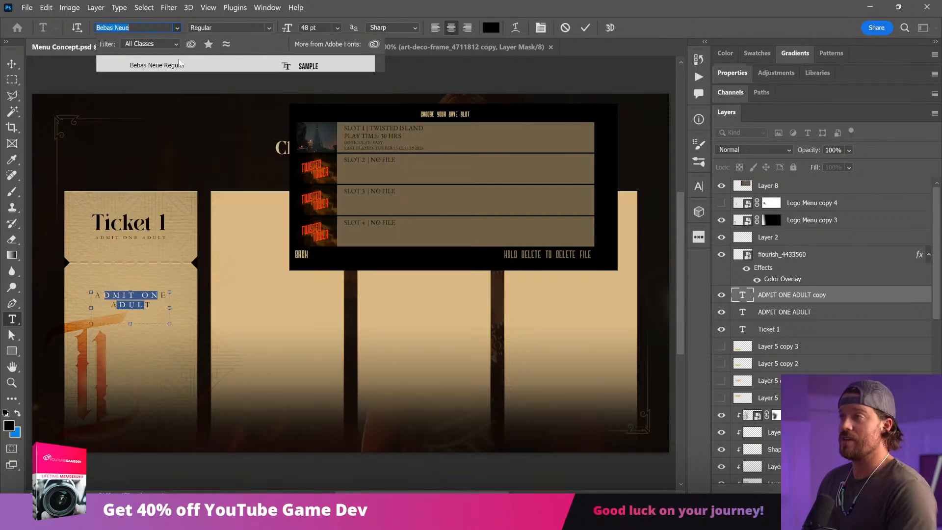
click(179, 65)
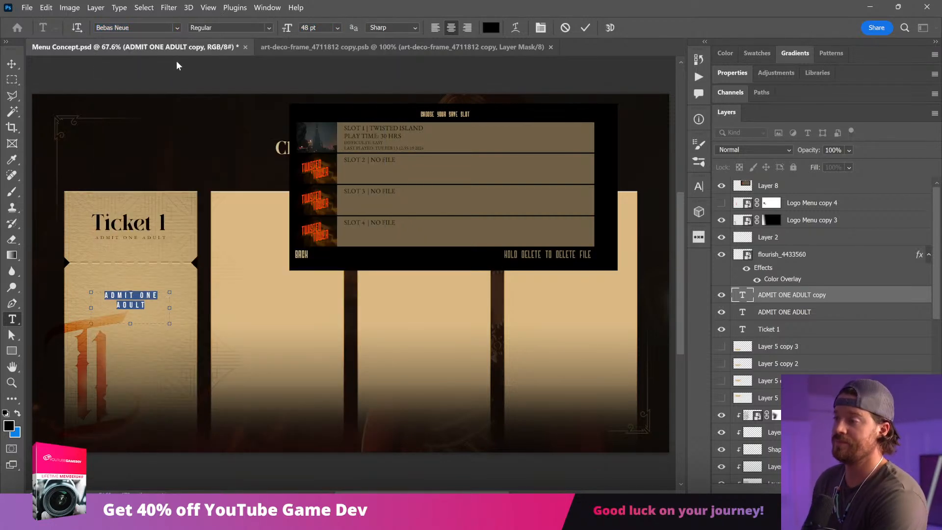
click(435, 28)
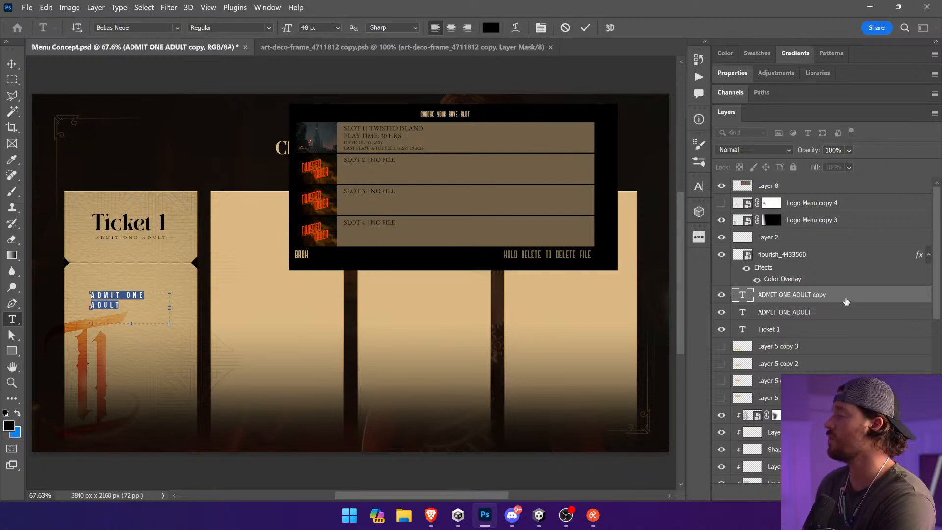
click(475, 205)
Step: Copy the orange-red color code ff3600 from the hidden Continue menu text
click(12, 64)
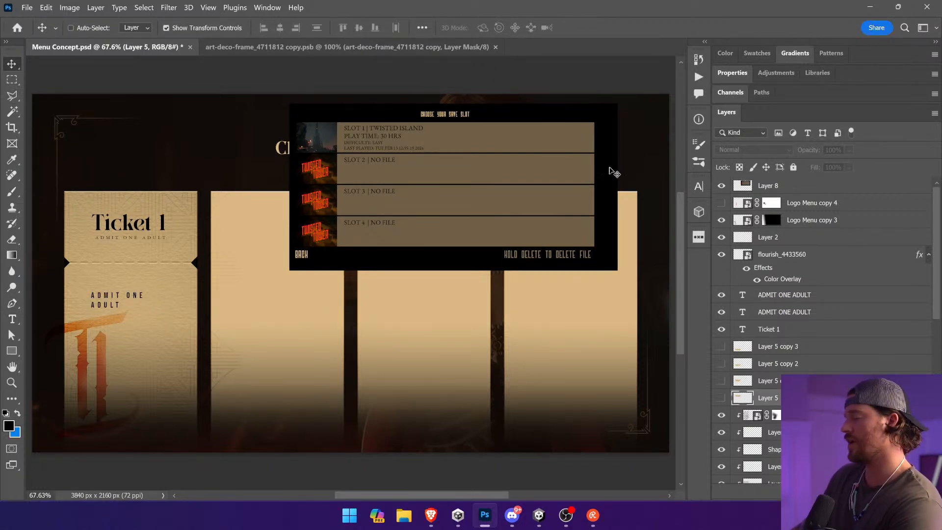
scroll(763, 299, down, 10)
click(768, 456)
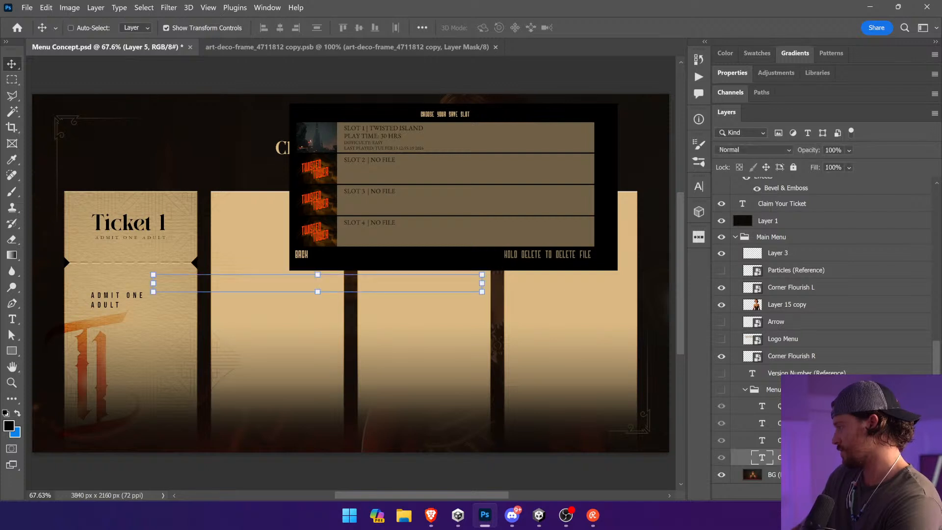
click(12, 319)
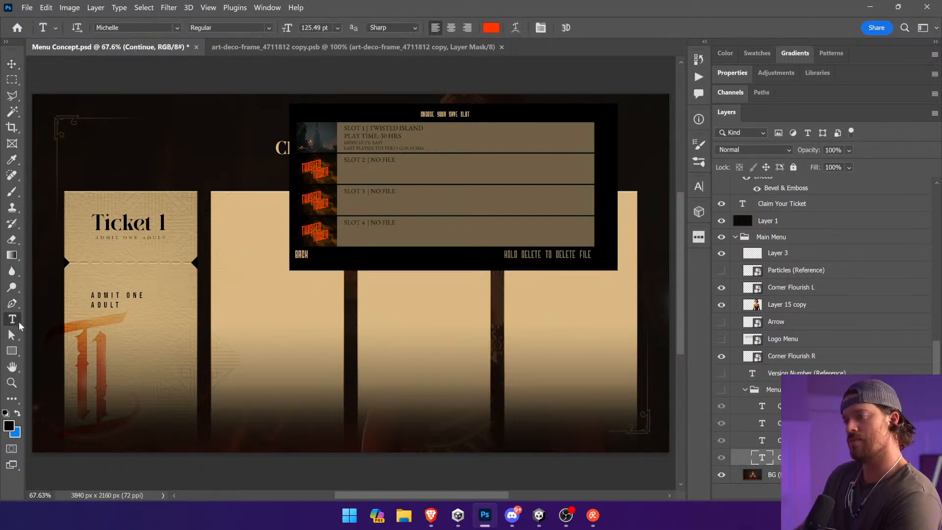
click(491, 28)
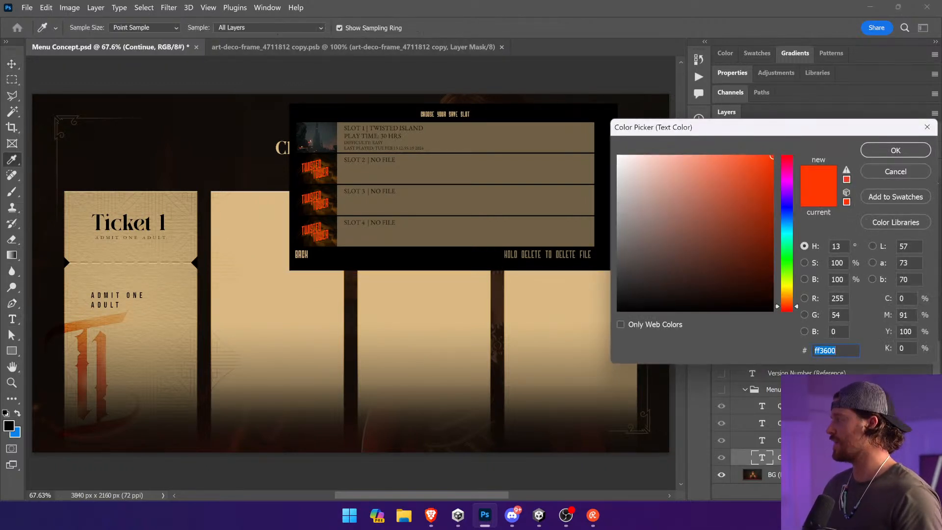
click(901, 149)
Step: Move the Bebas Neue text copy to Ticket 1's upper-left corner, checking the vintage ticket images in the browser for placement
click(12, 64)
drag(117, 309, 125, 265)
key(a)
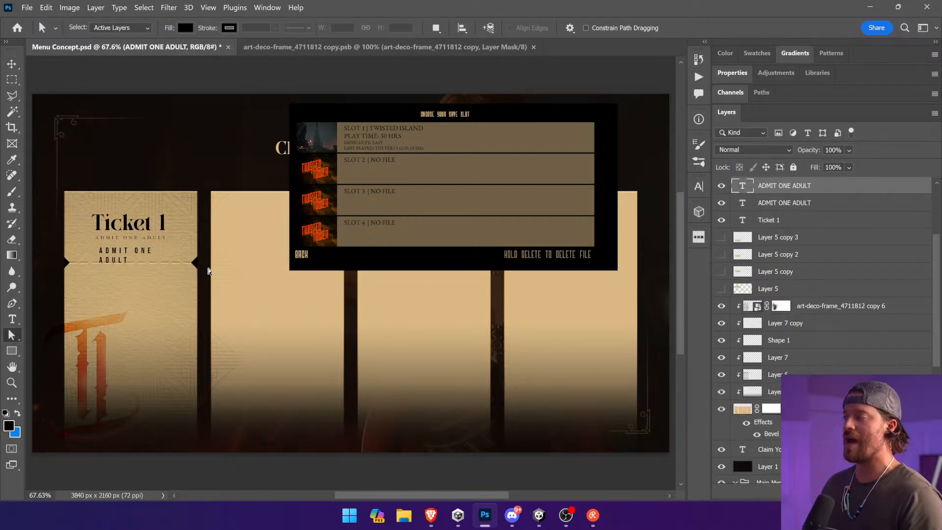
click(430, 515)
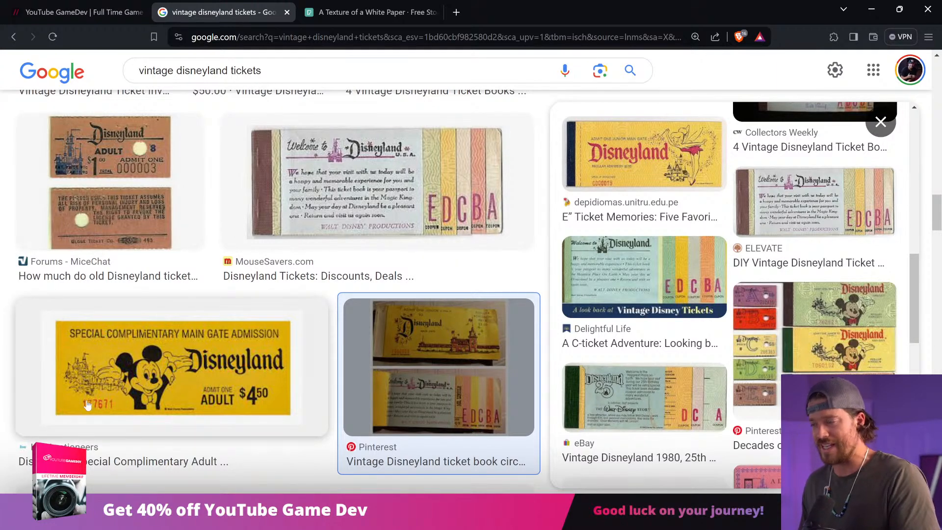
key(alt+Tab)
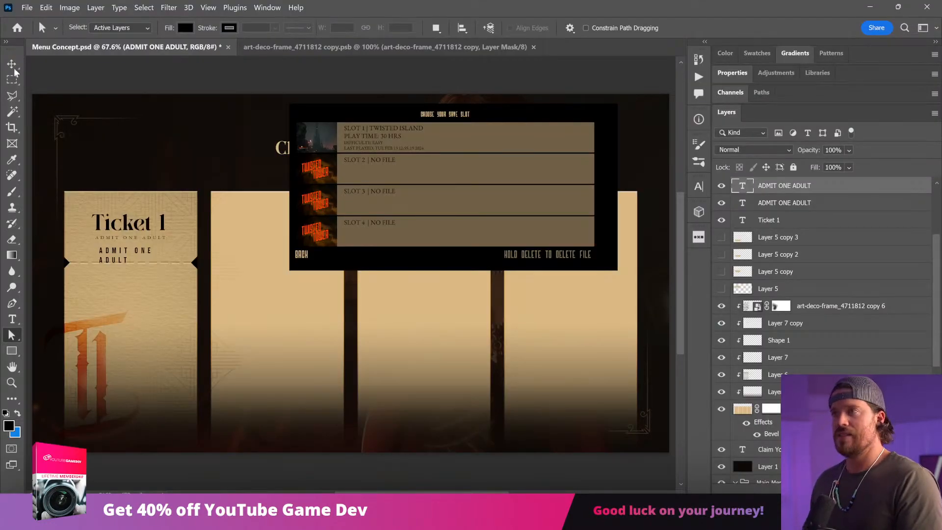
key(v)
drag(138, 265, 109, 216)
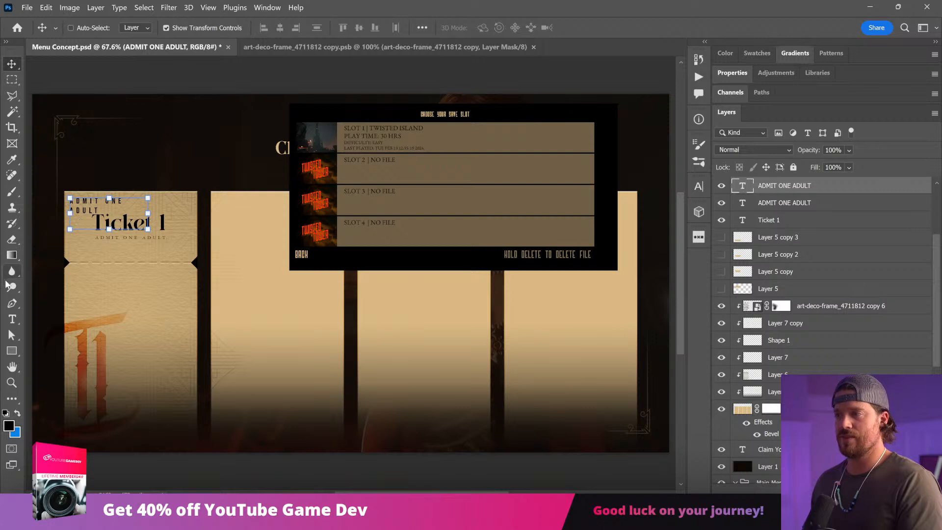
Step: Widen the corner text's box so it fits on one line and set its color to ff3600
double_click(143, 202)
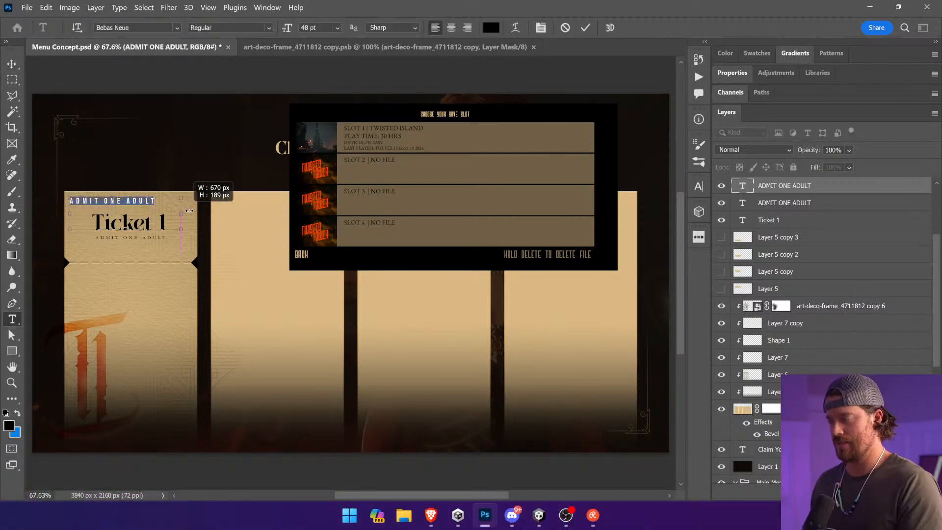
click(491, 27)
key(ctrl+v)
click(914, 148)
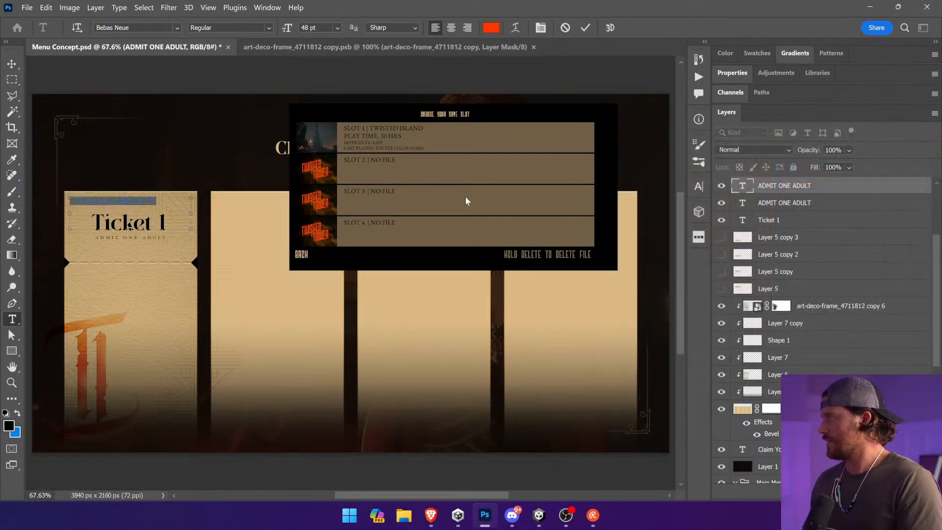
Step: Try LAST PLAYED and TIME as the wording of Ticket 1's corner text
click(73, 204)
triple_click(85, 204)
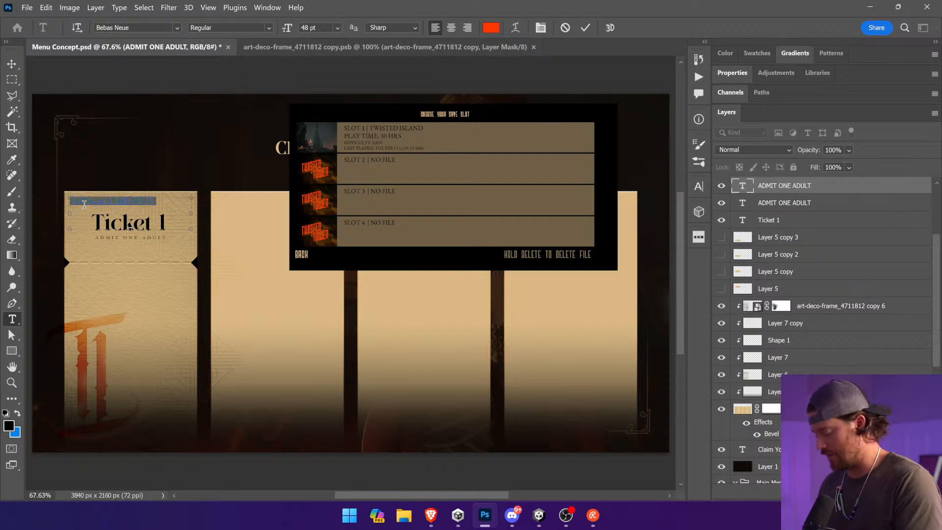
text(LAST PLAYED:)
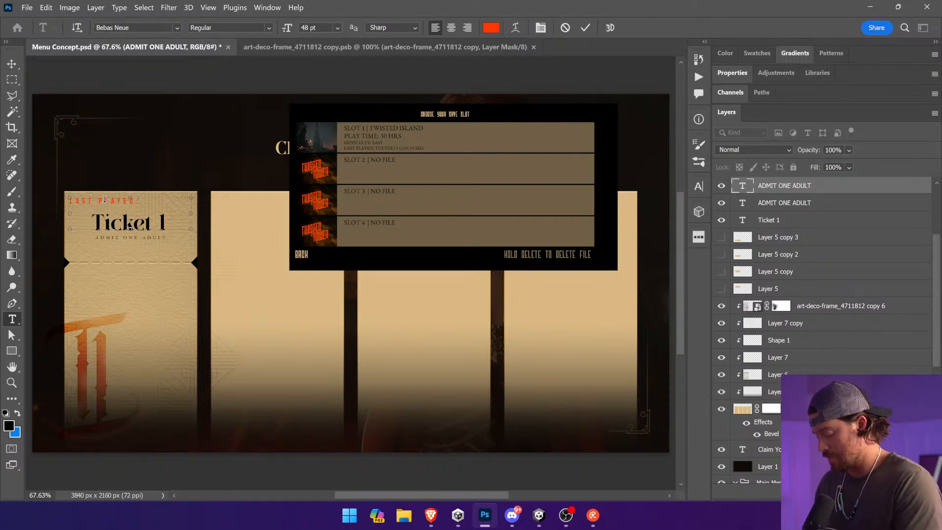
triple_click(119, 205)
text(TIME)
Step: Reword Ticket 1's corner text as PLAY TIME 30 HRS and scale it down to 34.75 pt inside the upper-left corner
key(alt+Tab)
key(alt+Tab)
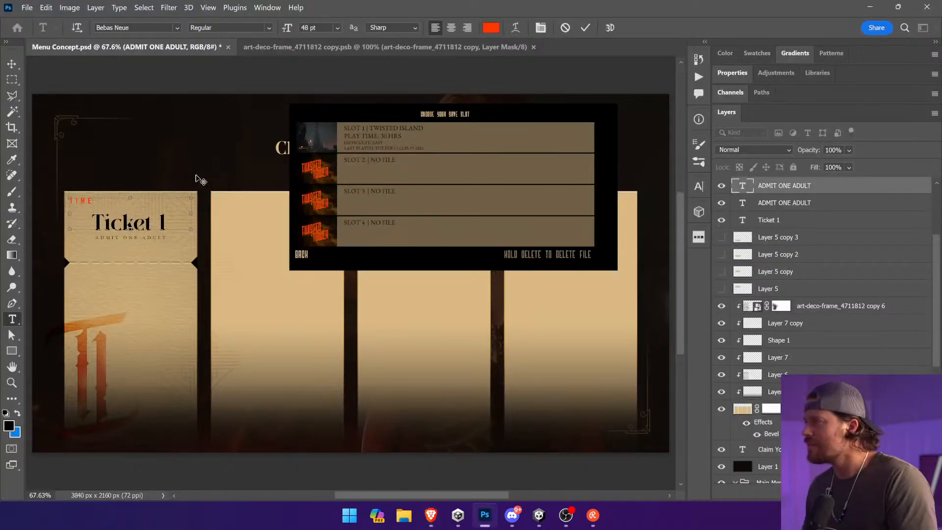
key(ctrl+a)
text(PLA)
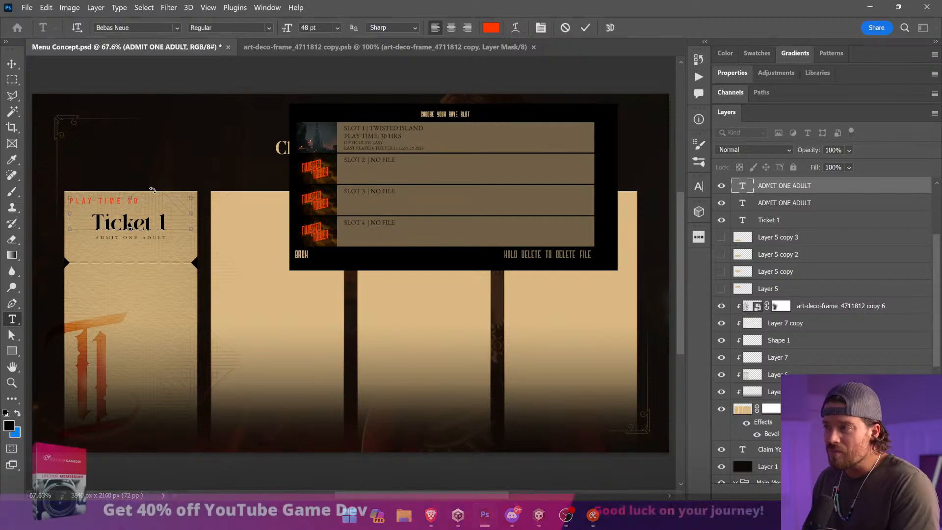
key(ctrl+a)
click(11, 64)
drag(172, 210, 143, 213)
key(Return)
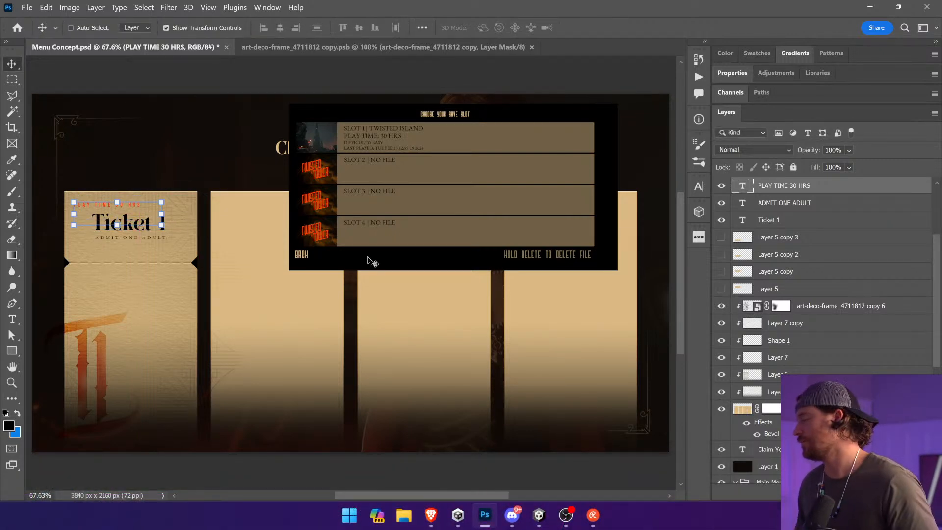
Step: Recolor the PLAY TIME 30 HRS text to a softer, more muted red
key(z)
drag(194, 152, 43, 262)
key(v)
mouse_move(309, 265)
mouse_down()
mouse_move(314, 240)
mouse_move(310, 257)
mouse_up()
key(t)
click(311, 253)
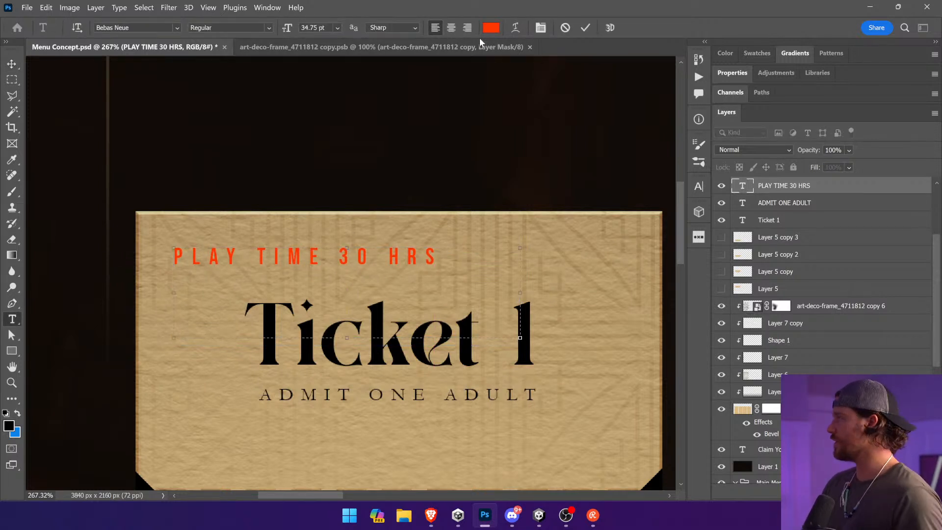
key(ctrl+a)
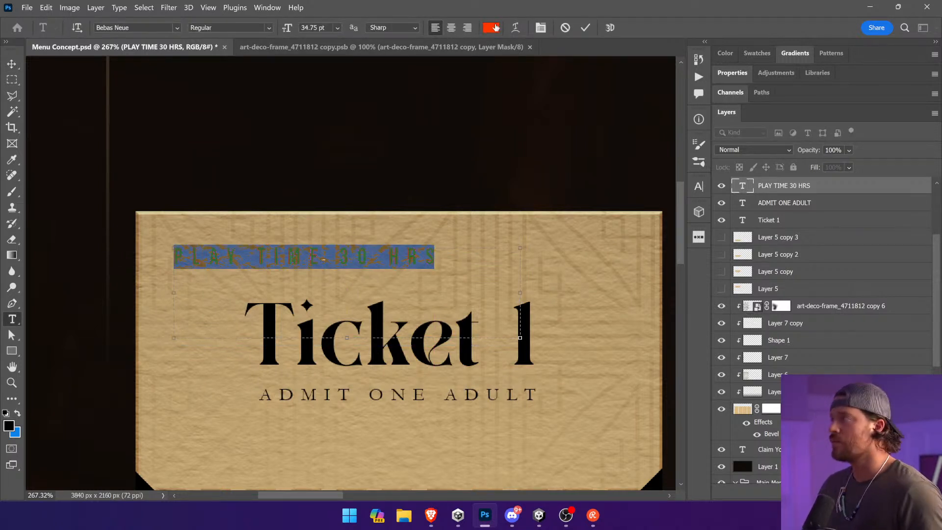
click(492, 27)
mouse_move(740, 201)
mouse_down()
mouse_move(756, 198)
mouse_move(719, 221)
mouse_move(743, 182)
mouse_move(734, 184)
mouse_up()
click(11, 64)
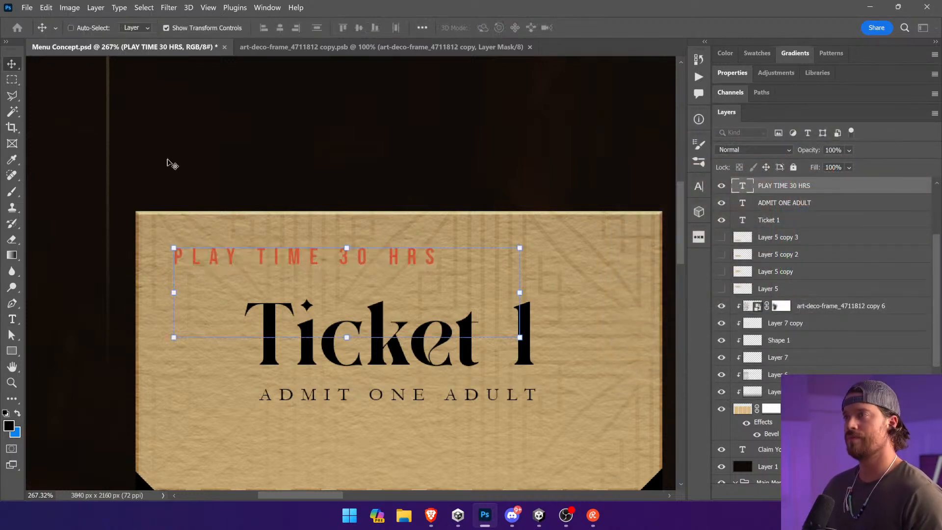
key(ctrl+0)
ctrl+click(251, 94)
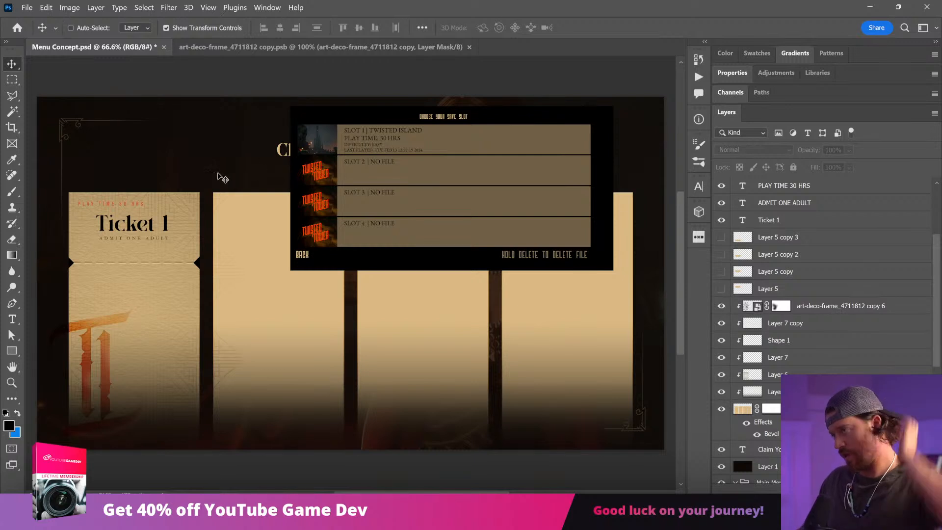
Step: Move the PLAY TIME 30 HRS text below ADMIT ONE ADULT and center-align it
key(ctrl)
drag(132, 208, 178, 268)
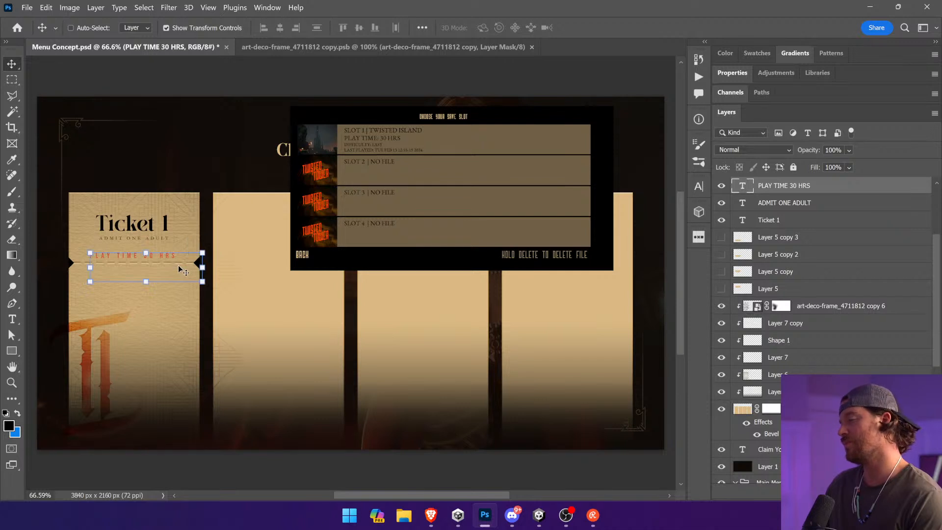
click(14, 319)
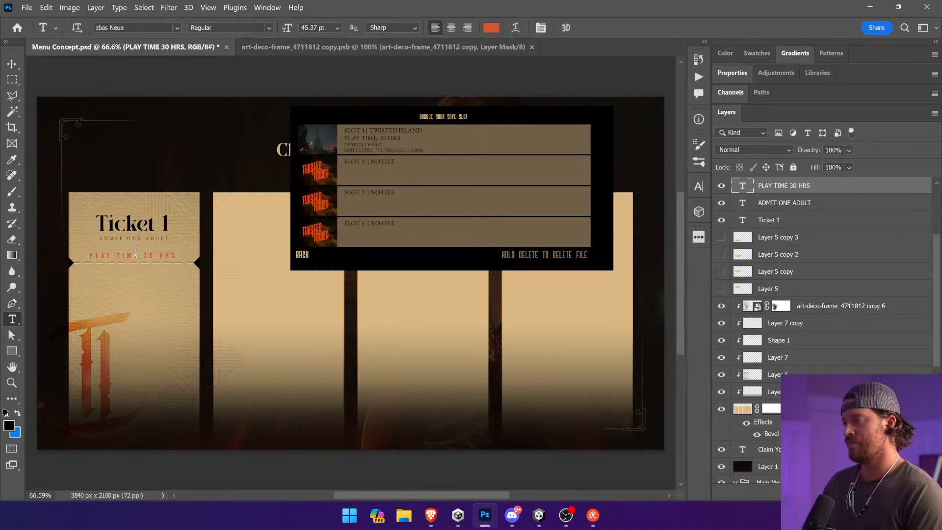
triple_click(135, 253)
click(451, 28)
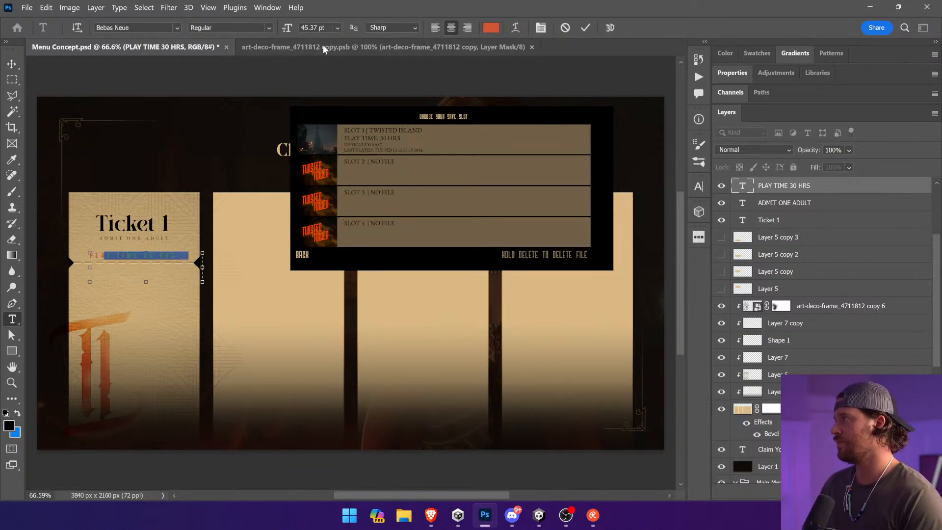
click(12, 64)
Step: Try the play-time text below the perforated line, then place it beside the red T1 logo scaled to 41.31 pt
drag(343, 267, 312, 307)
key(ctrl+t)
drag(189, 287, 203, 289)
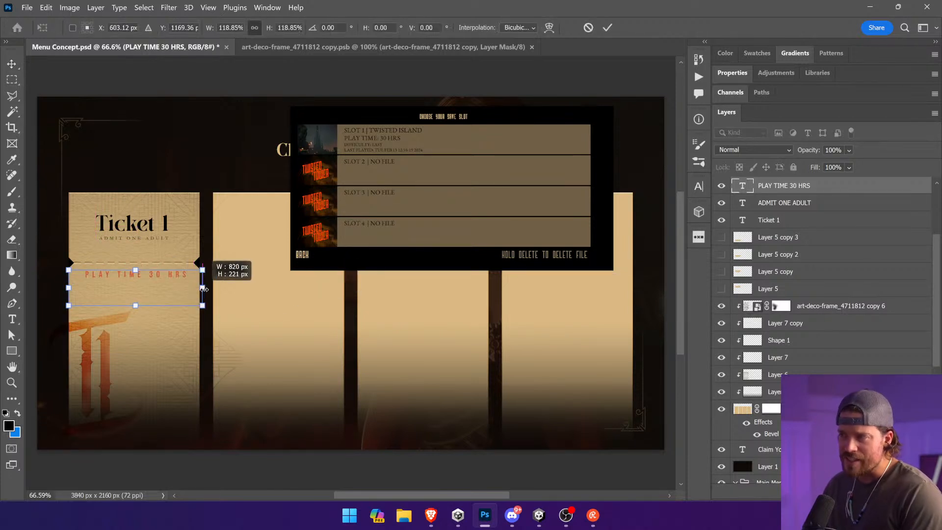
key(Return)
drag(259, 300, 323, 358)
drag(232, 383, 197, 368)
key(Return)
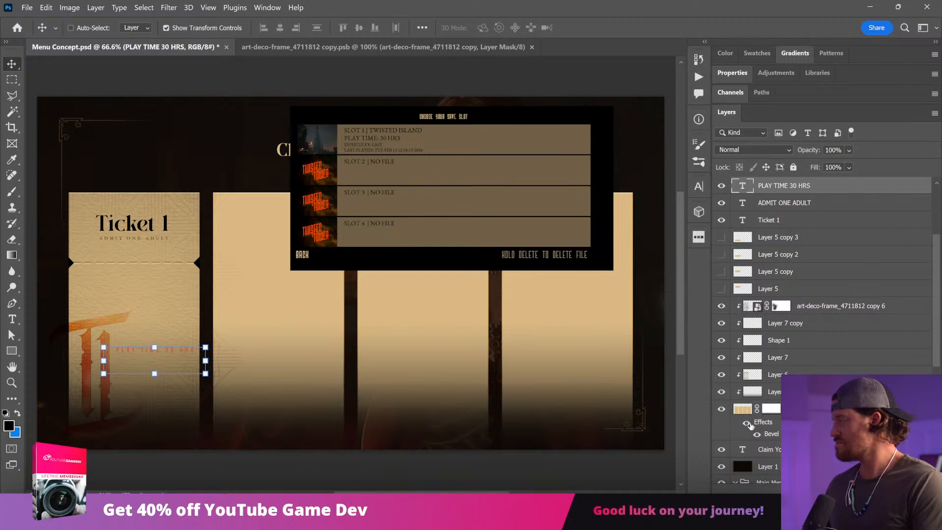
Step: Set the PLAY TIME 30 HRS text color to the darker orange ca4300
click(13, 318)
click(146, 350)
key(ctrl+a)
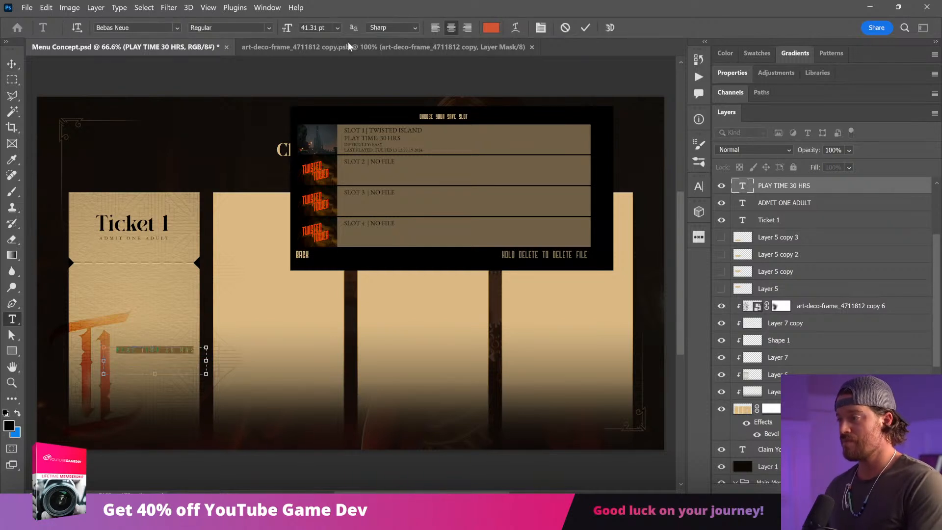
click(491, 27)
drag(762, 236, 778, 348)
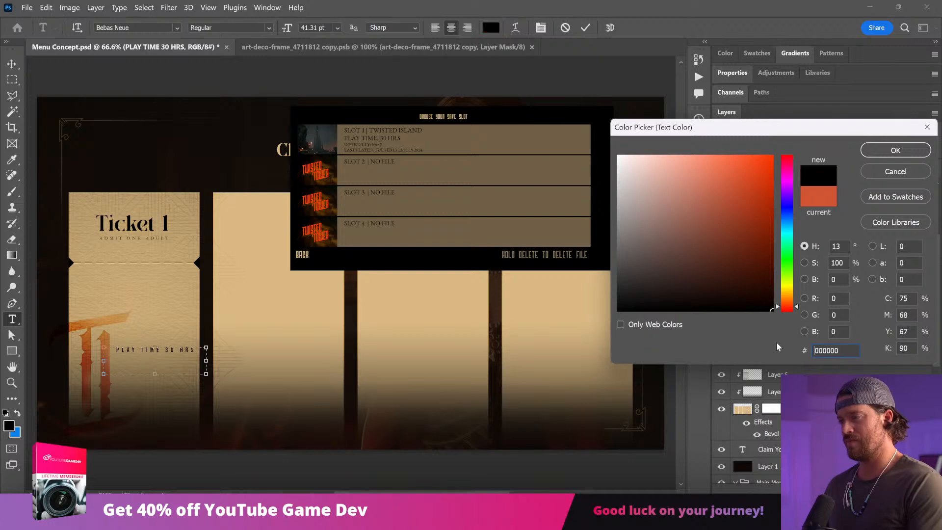
text(aa5a1d)
drag(751, 205, 773, 188)
click(788, 303)
click(896, 153)
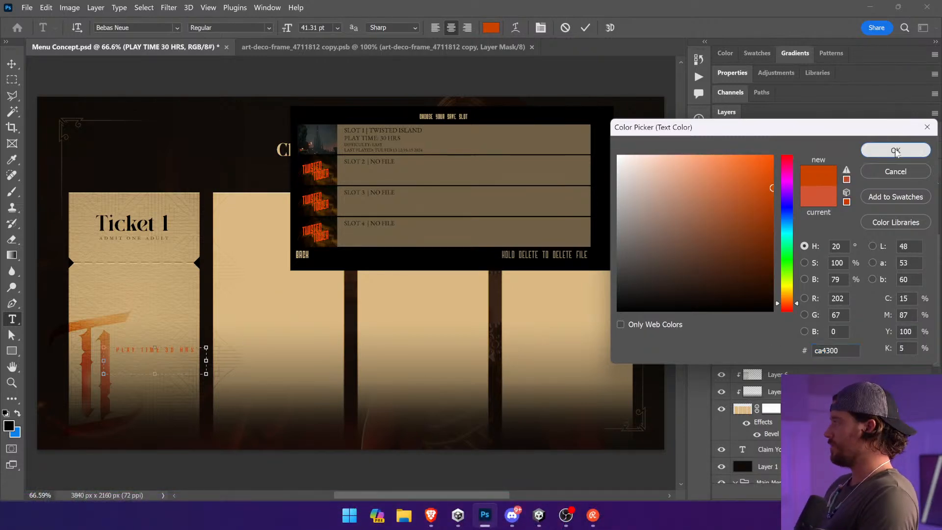
click(12, 64)
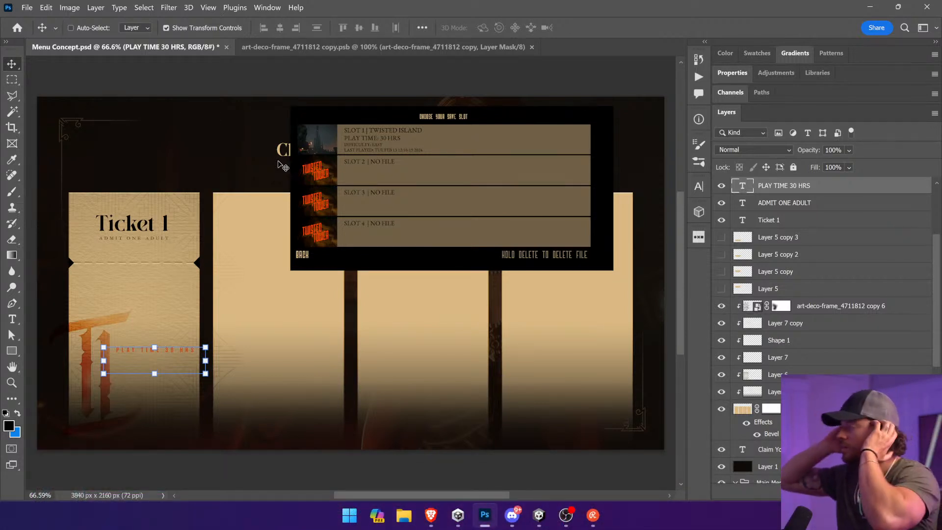
ctrl+click(398, 206)
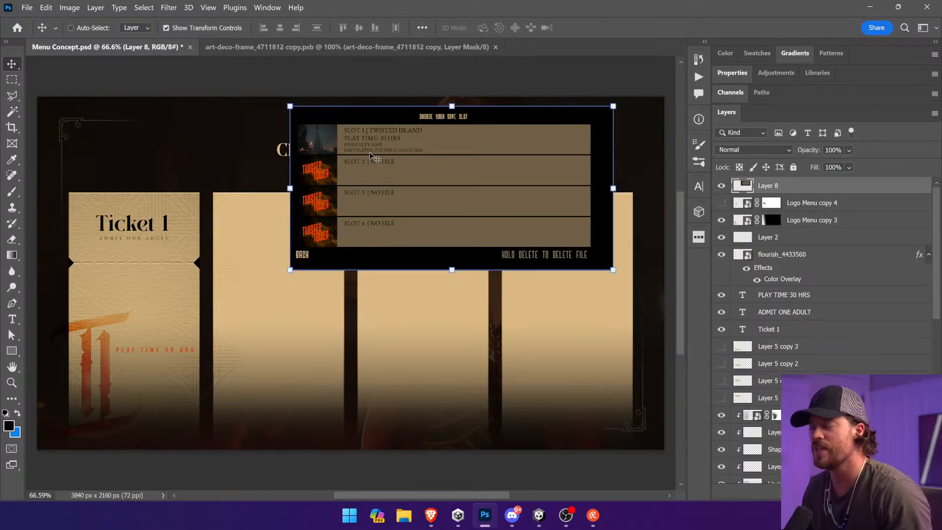
Step: Move the play-time text back below Ticket 1's perforated line and color it black
key(ctrl)
drag(187, 352, 164, 278)
click(13, 319)
triple_click(139, 276)
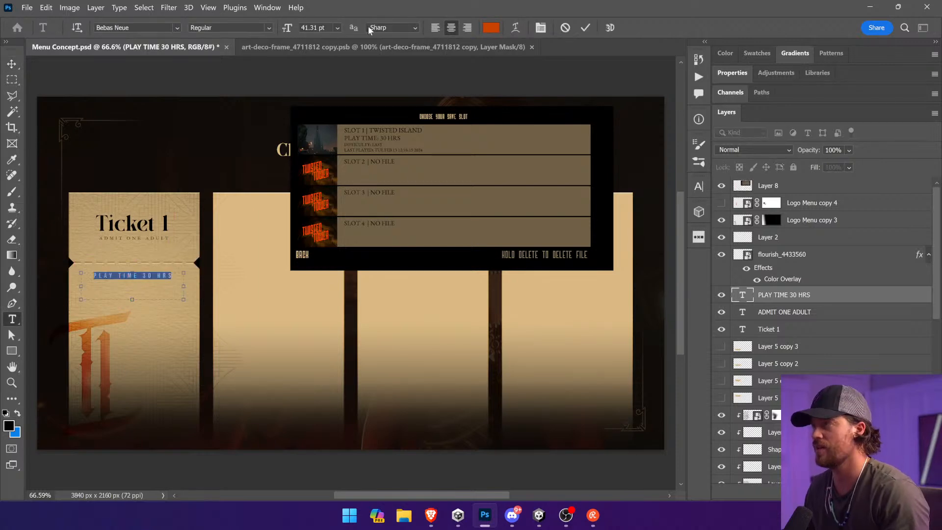
click(486, 31)
click(772, 310)
click(884, 150)
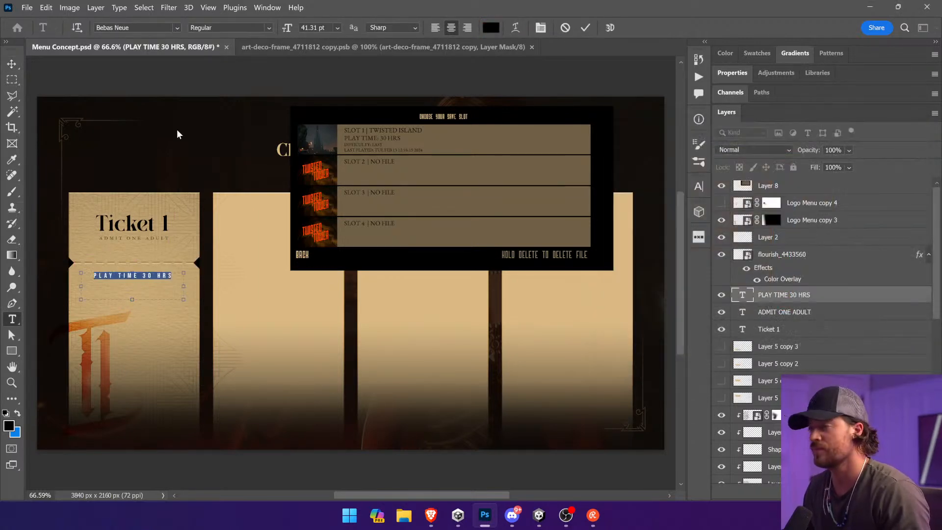
Step: Change the play-time text's font to Garamond Regular and nudge it slightly down, centered on the ticket
click(132, 28)
text(garamond)
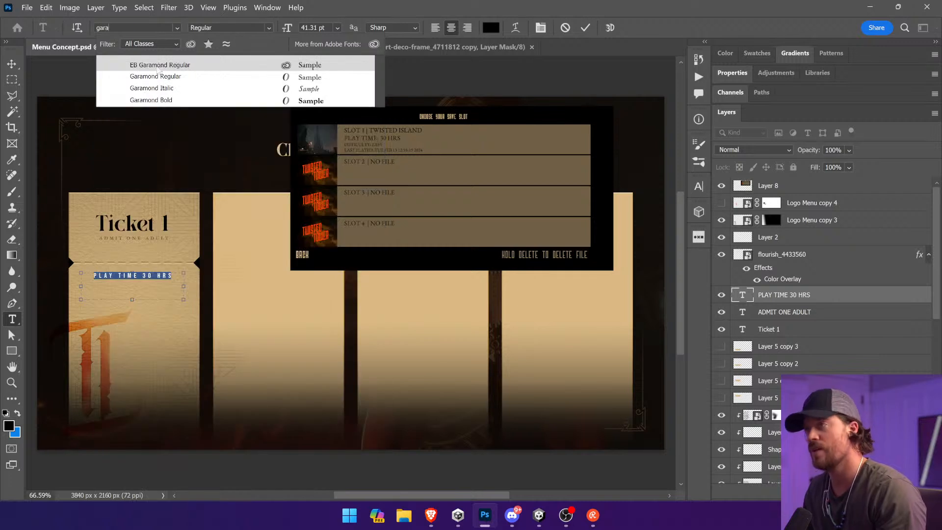
click(169, 70)
click(12, 63)
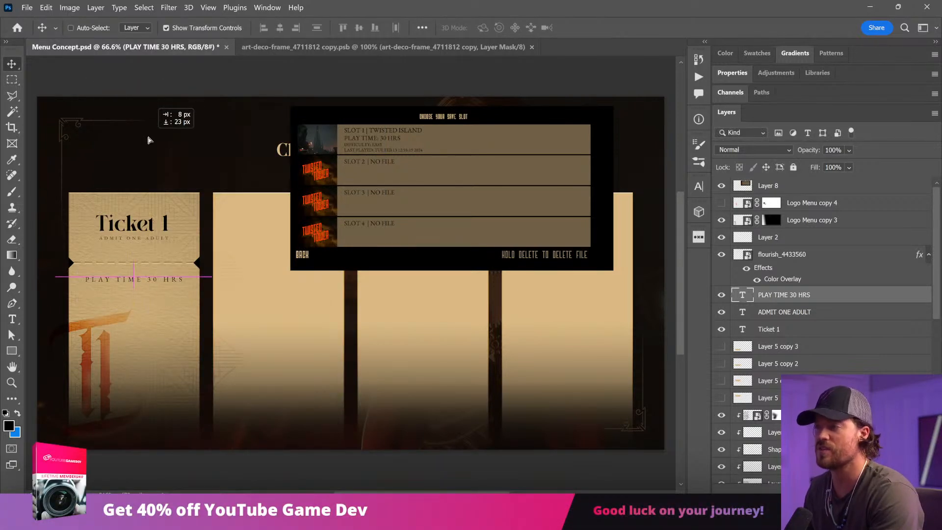
Step: Enlarge the red T1 logo on Ticket 1 to about 138% and move it lower on the ticket
drag(108, 336, 107, 361)
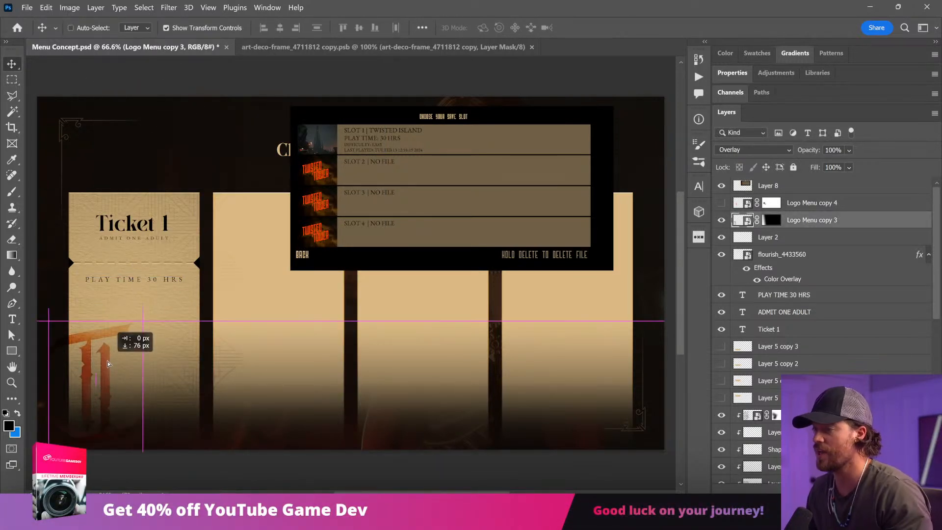
key(ctrl+t)
drag(143, 330, 177, 286)
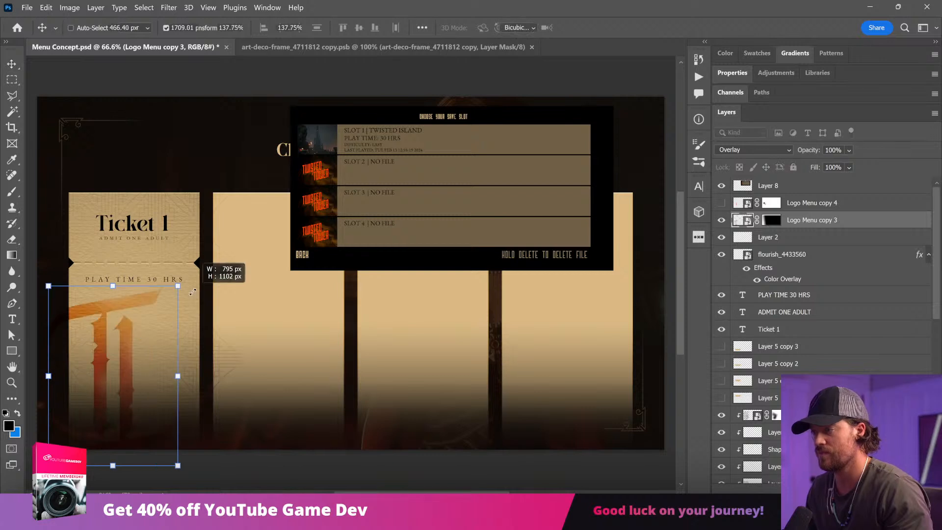
key(Return)
drag(146, 336, 167, 393)
ctrl+click(275, 464)
Step: Check the ADMIT ONE ADULT text's formatting and nudge PLAY TIME 30 HRS slightly further below the perforated line
key(z)
drag(60, 168, 236, 445)
key(v)
ctrl+click(336, 238)
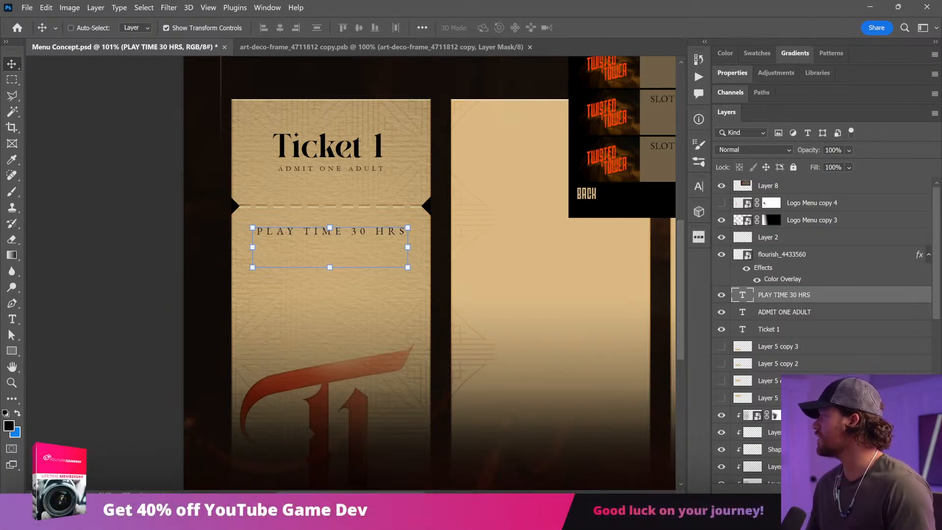
drag(467, 209, 428, 230)
ctrl+click(217, 241)
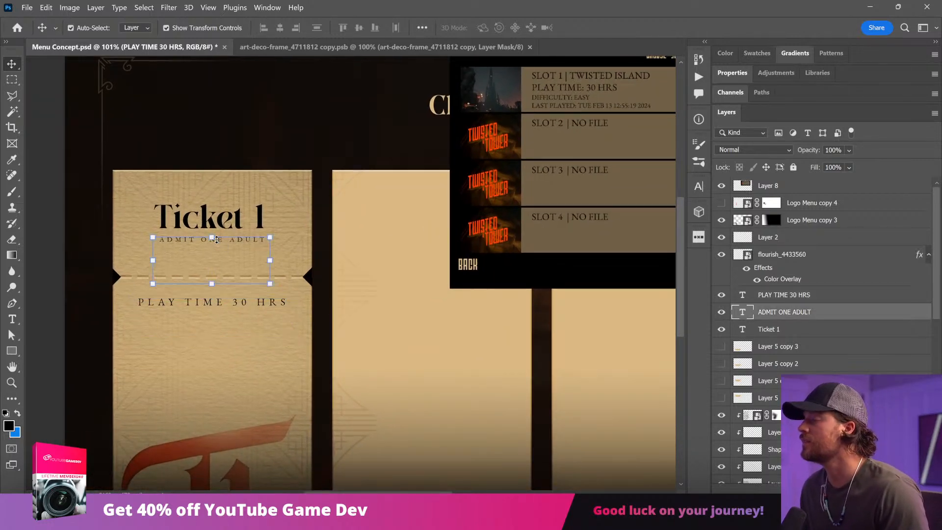
click(12, 319)
triple_click(206, 239)
click(12, 63)
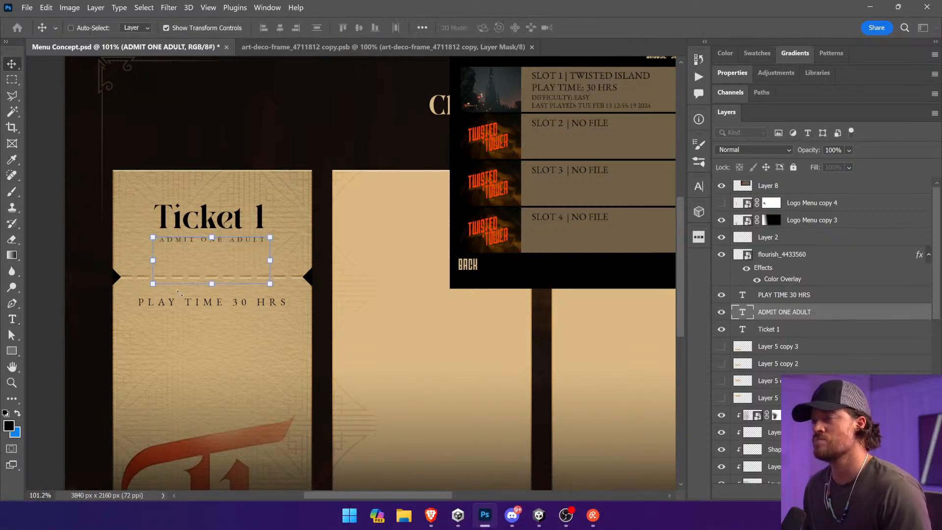
ctrl+click(226, 312)
mouse_move(226, 312)
mouse_down()
mouse_move(227, 344)
mouse_move(226, 318)
mouse_up()
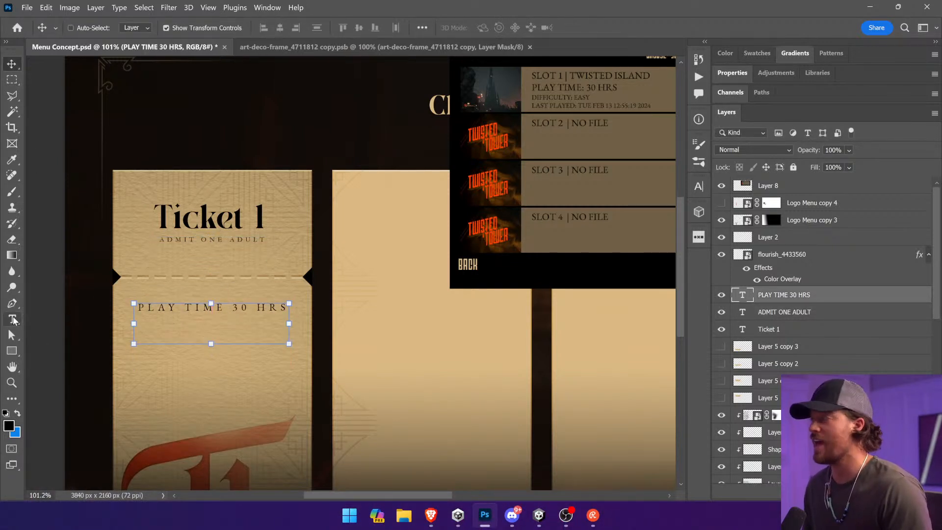
Step: Replace the PLAY TIME 30 HRS wording with TWISTED ISLAND
click(12, 320)
triple_click(181, 307)
text(TWISTED ISLAND)
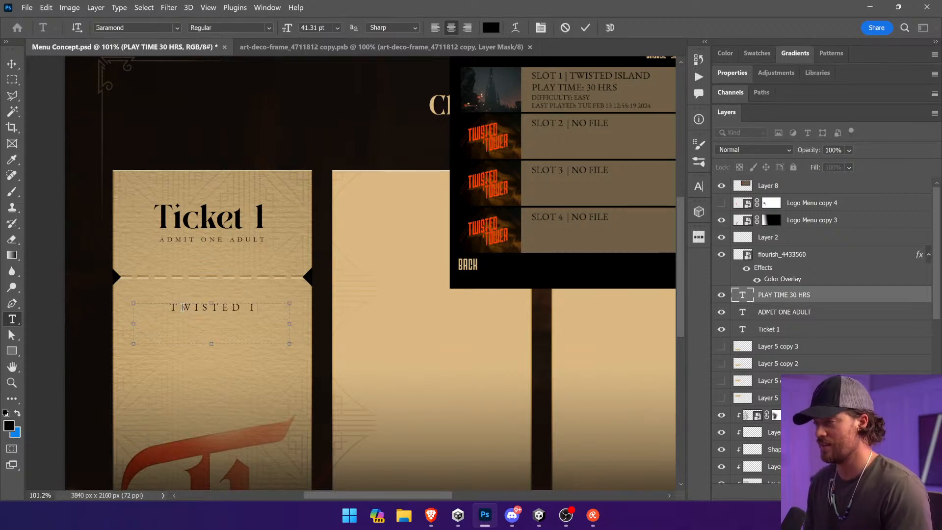
Step: Duplicate the TWISTED ISLAND line directly below itself and reword the copy as PLAY TIME: 30 HRS
click(11, 64)
alt+drag(248, 310, 247, 332)
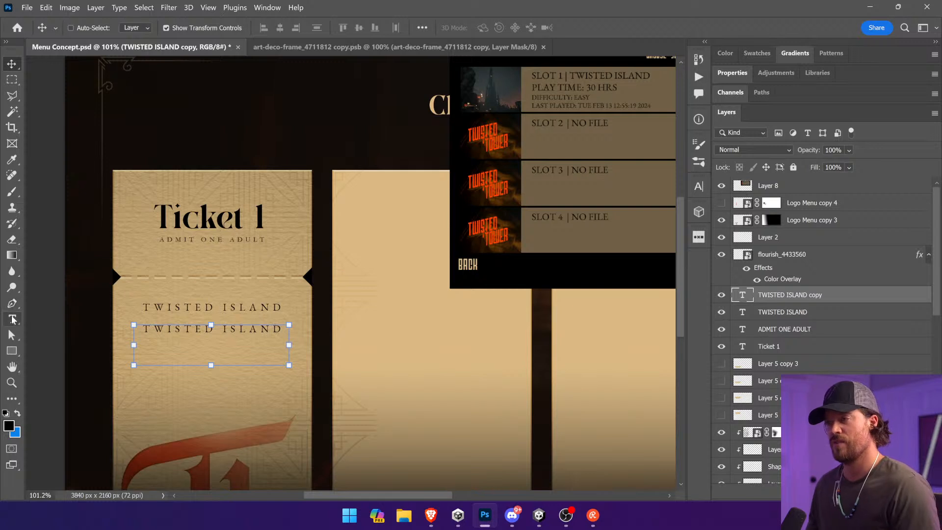
click(12, 319)
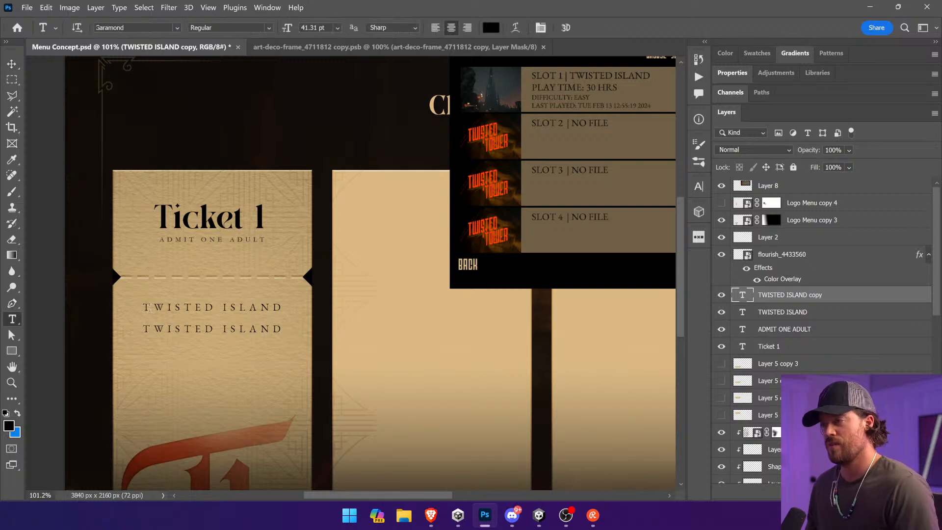
click(185, 328)
double_click(185, 329)
triple_click(185, 328)
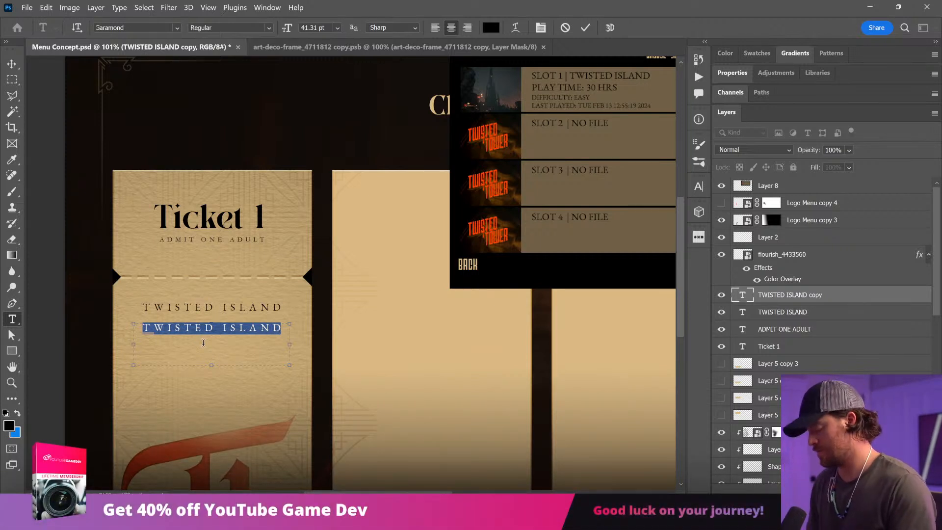
text(PLAY TIME: 30 HOURS)
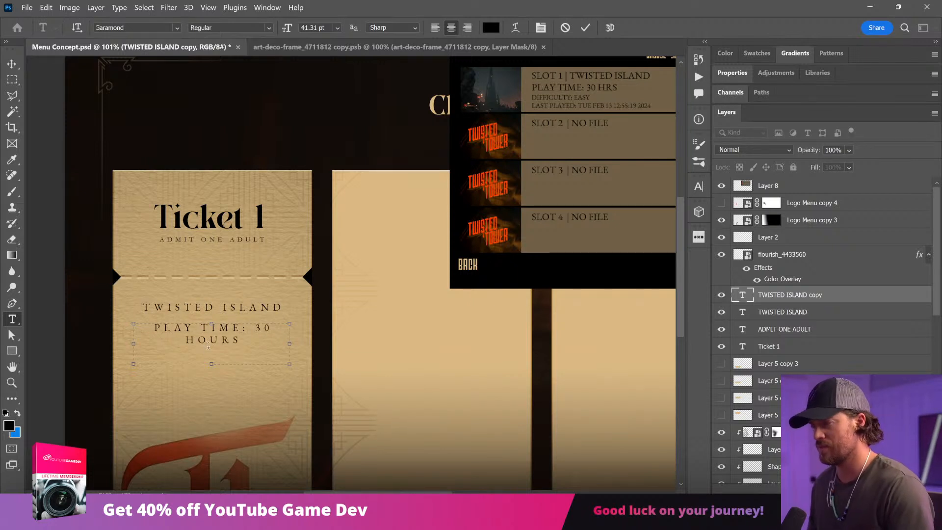
double_click(212, 340)
text(HRS)
Step: Left-align the PLAY TIME: 30 HRS and TWISTED ISLAND lines on Ticket 1
key(ctrl+a)
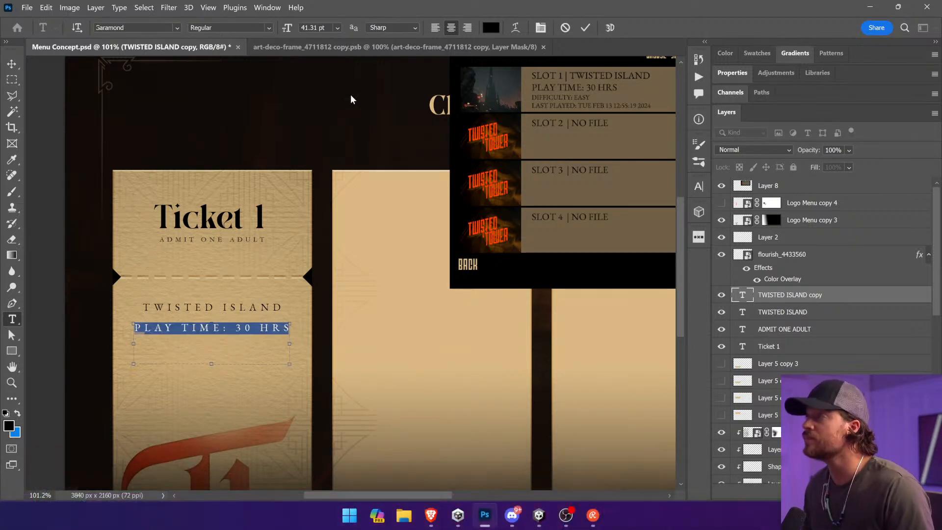
key(ctrl+shift+l)
click(12, 64)
ctrl+click(226, 309)
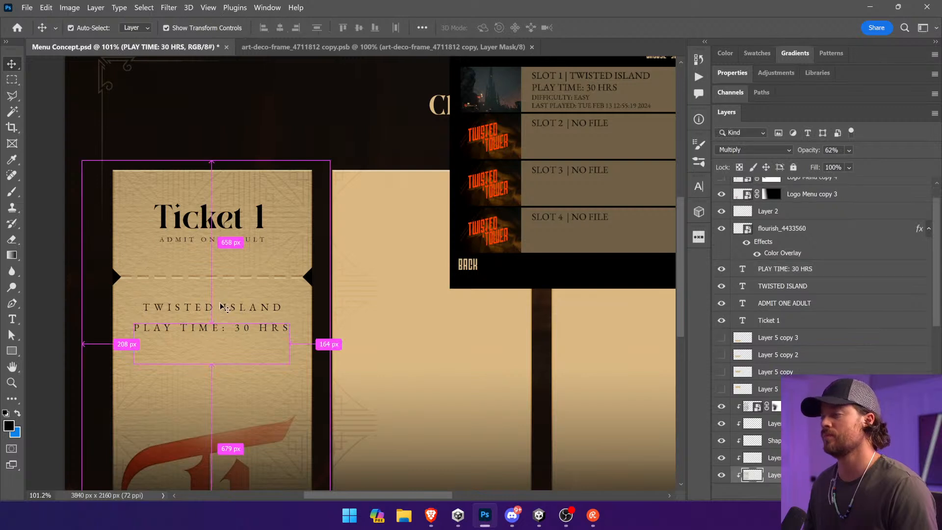
click(12, 319)
click(197, 306)
key(ctrl+a)
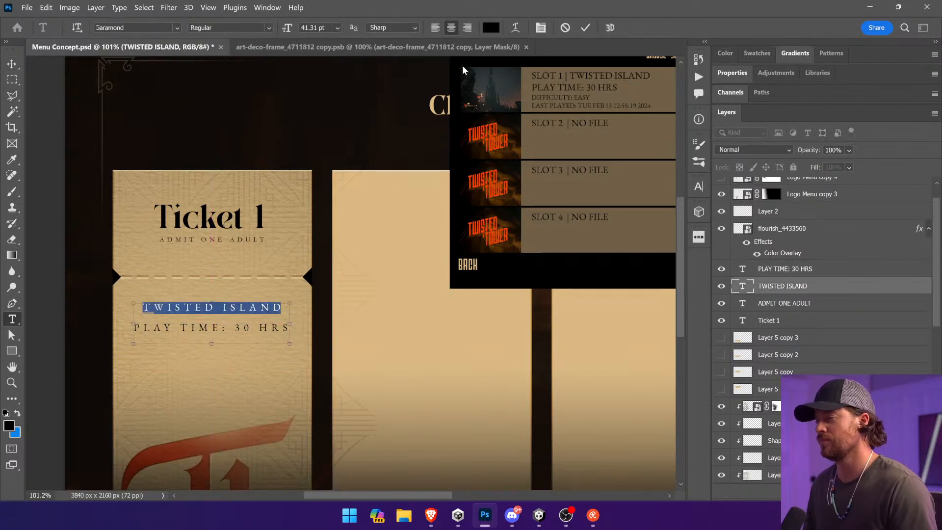
click(436, 27)
click(11, 64)
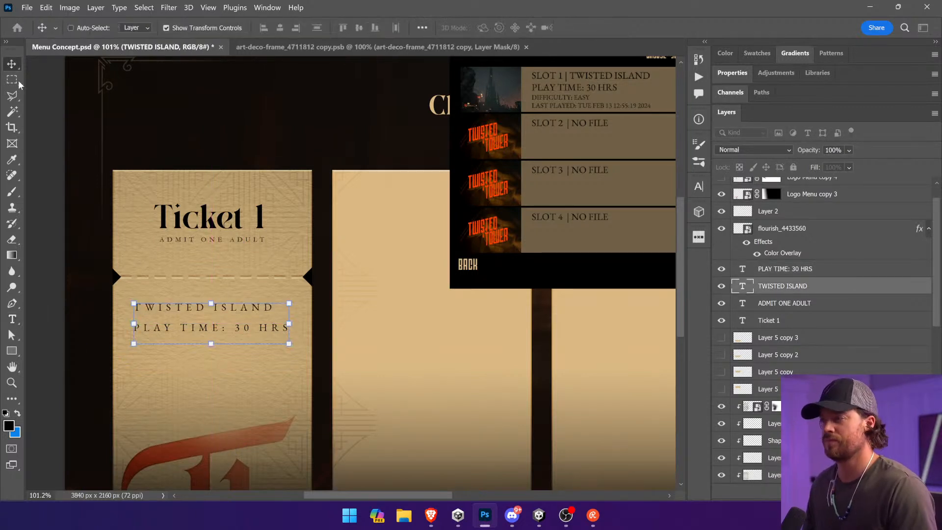
Step: Duplicate the TWISTED ISLAND line below PLAY TIME: 30 HRS and reword the copy as DIFFICULTY: EASY
drag(230, 321, 231, 363)
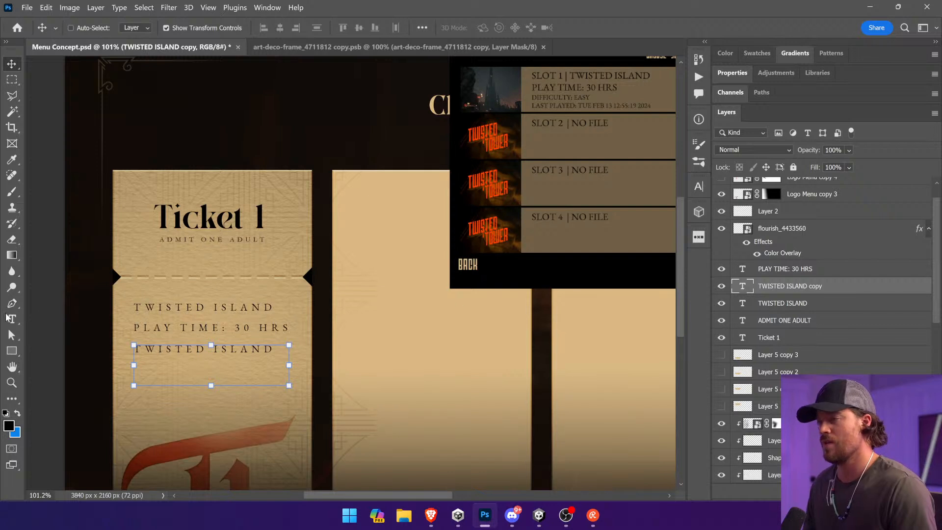
key(t)
click(205, 350)
key(ctrl+a)
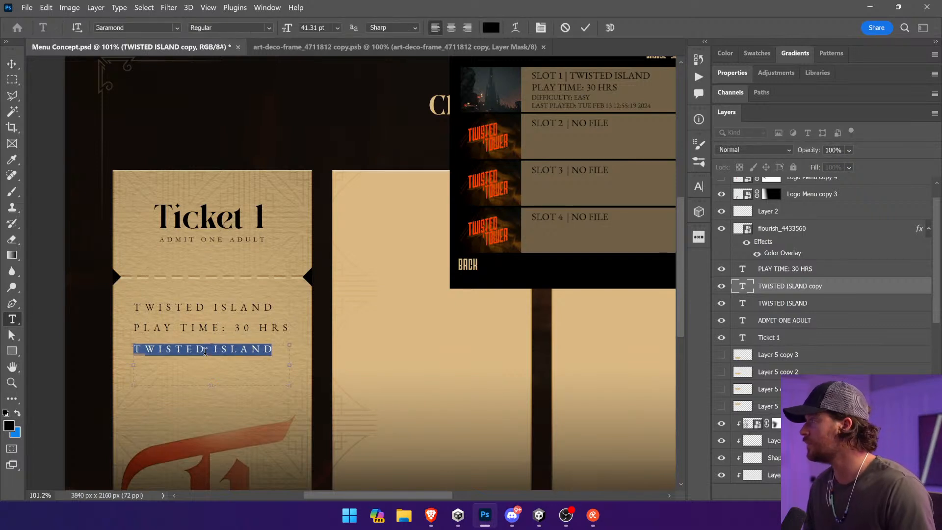
text(DIFFICULTY:)
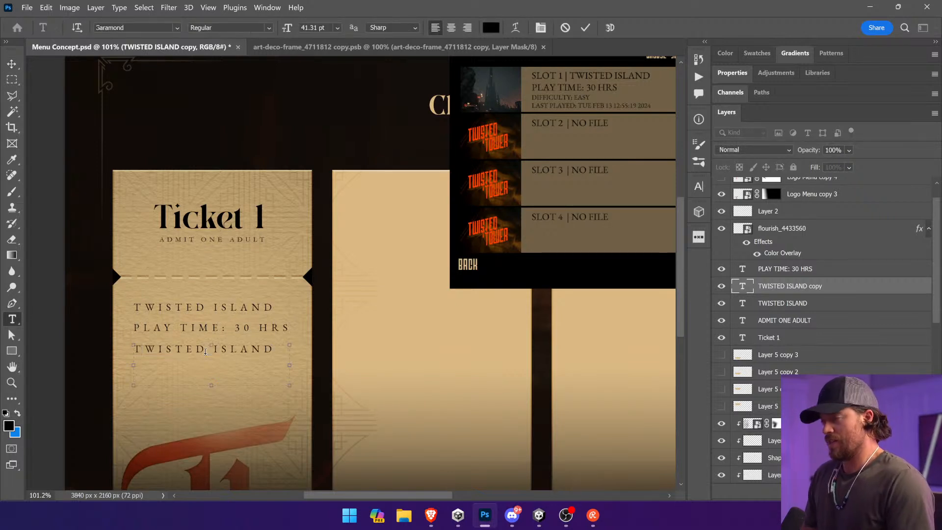
text( EASY)
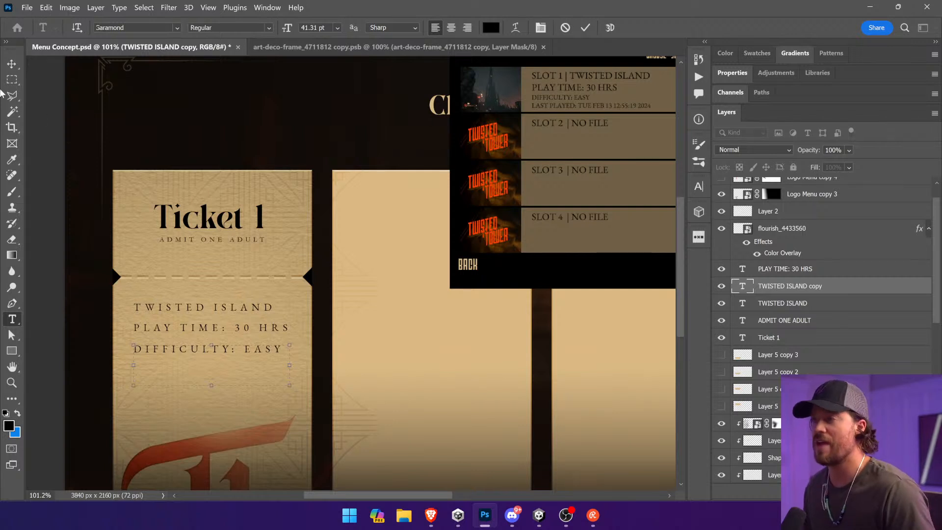
Step: Duplicate the DIFFICULTY: EASY line directly below itself and reword the copy as TUE FEB 13 2024
click(12, 65)
drag(267, 179, 269, 199)
click(13, 320)
triple_click(197, 374)
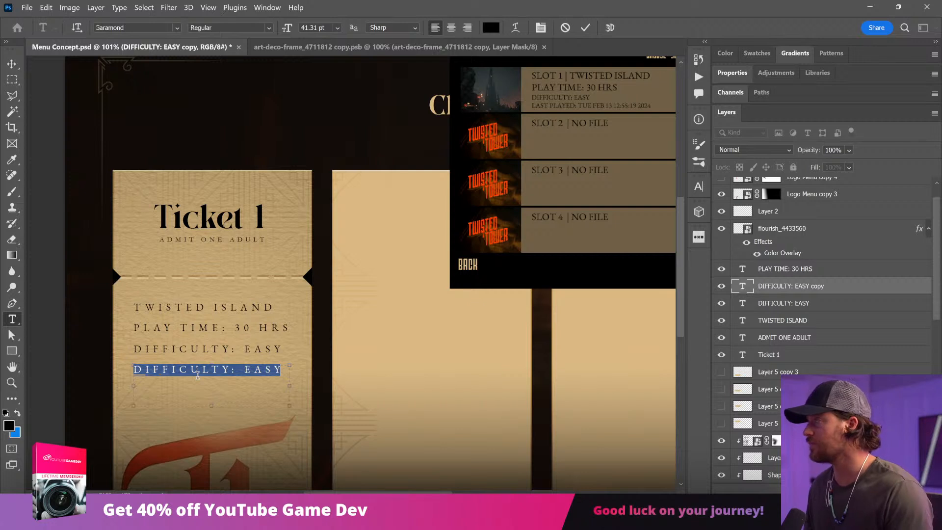
key(BackSpace)
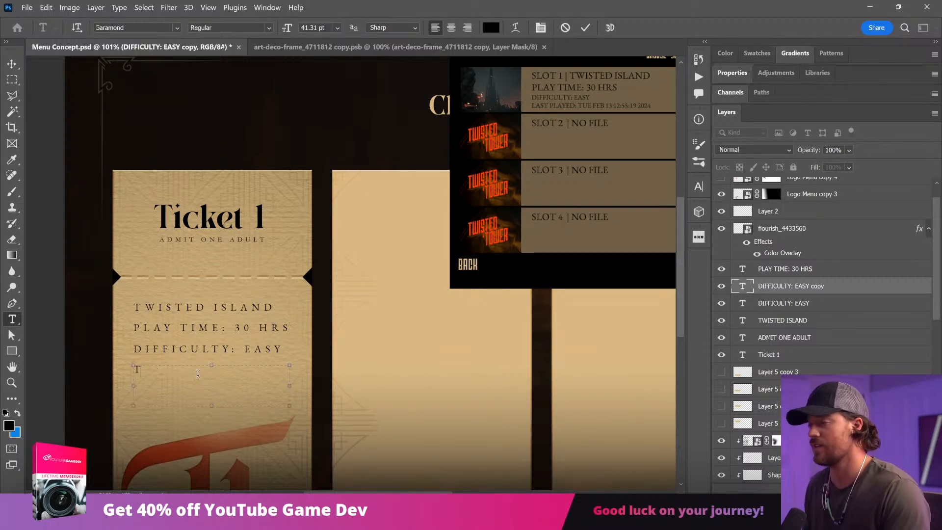
text(TUE FEB 13 2024)
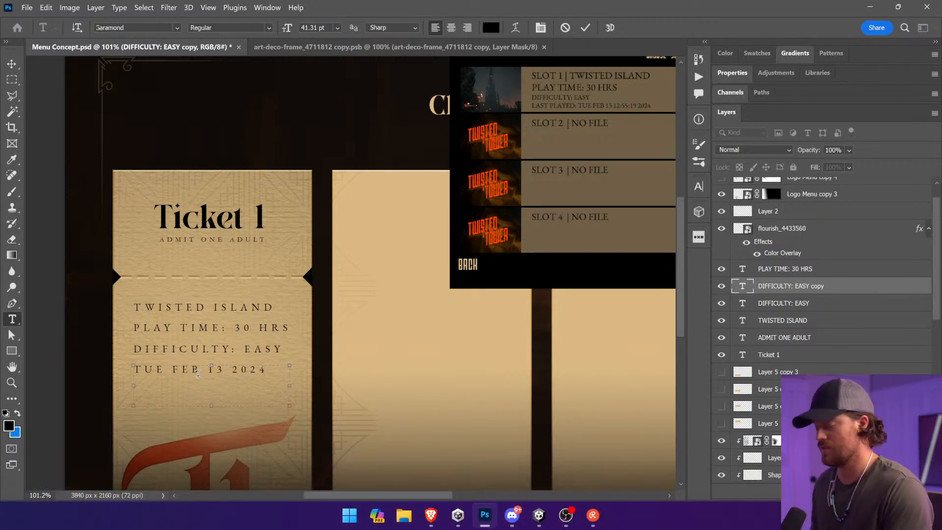
Step: Shrink the date and DIFFICULTY: EASY lines and group them just above the logo, nudging PLAY TIME: 30 HRS closer to the level name
click(12, 65)
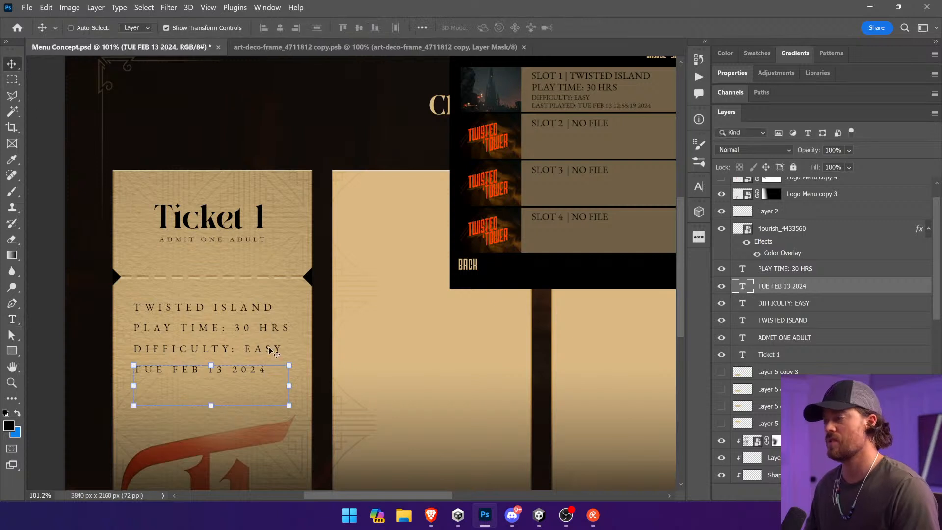
drag(289, 406, 219, 399)
ctrl+click(211, 348)
drag(289, 383, 232, 388)
key(ctrl+z)
key(Return)
ctrl+click(251, 334)
drag(249, 334, 249, 328)
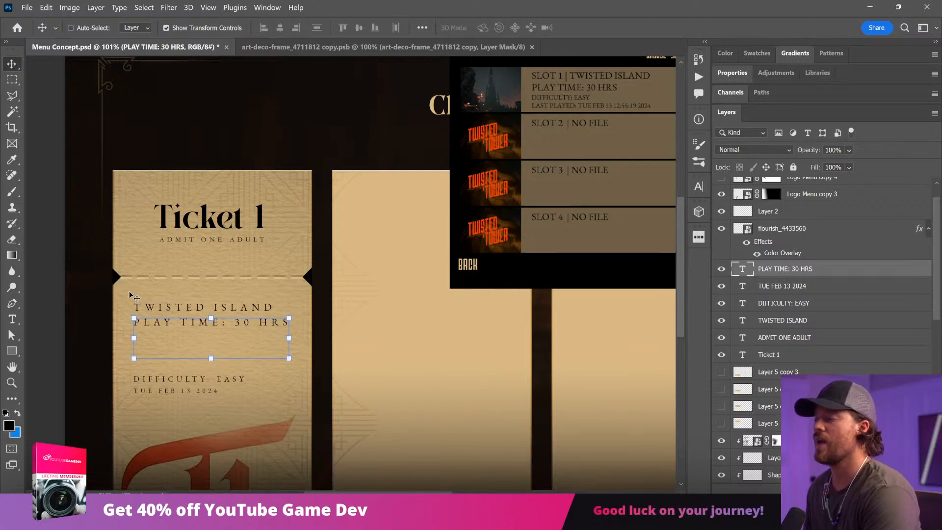
Step: Change the TWISTED ISLAND line's font to Michelle and set its tracking to 0
click(11, 319)
click(266, 308)
key(ctrl+a)
click(132, 28)
text(miche)
click(211, 65)
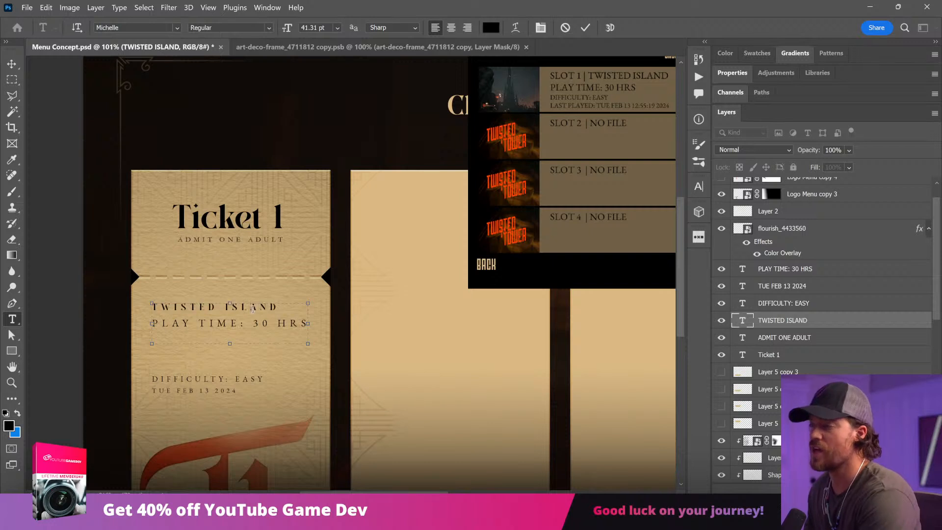
key(ctrl+t)
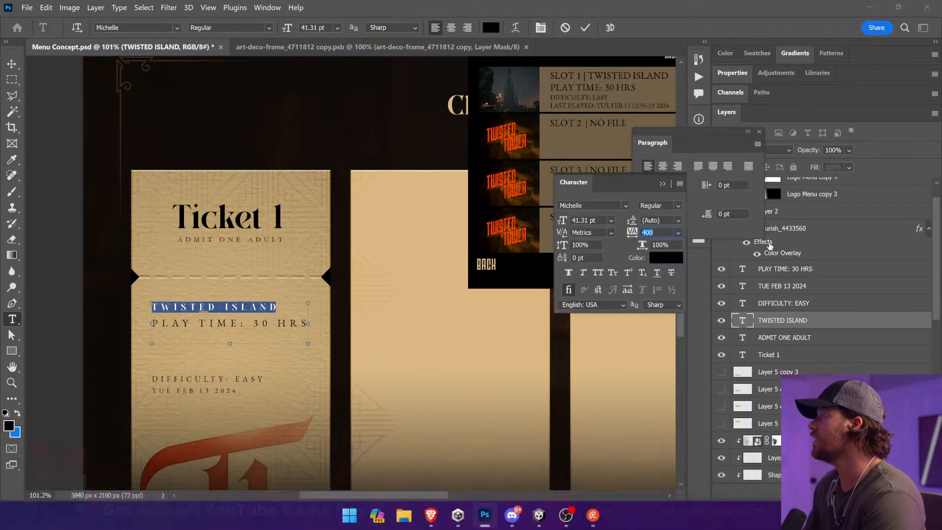
text(0)
key(Return)
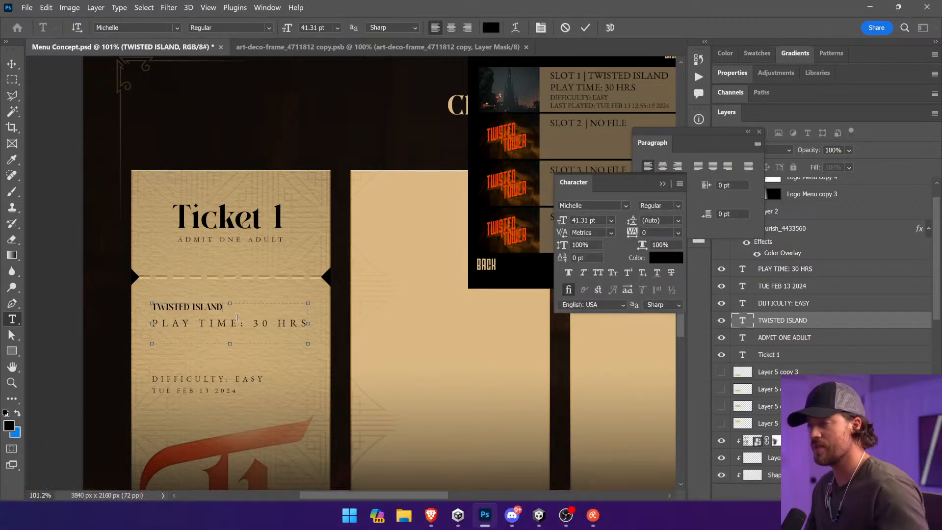
Step: Retype the level name as Twisted Island, enlarge it to 71 pt and nudge it slightly up
text(Twist)
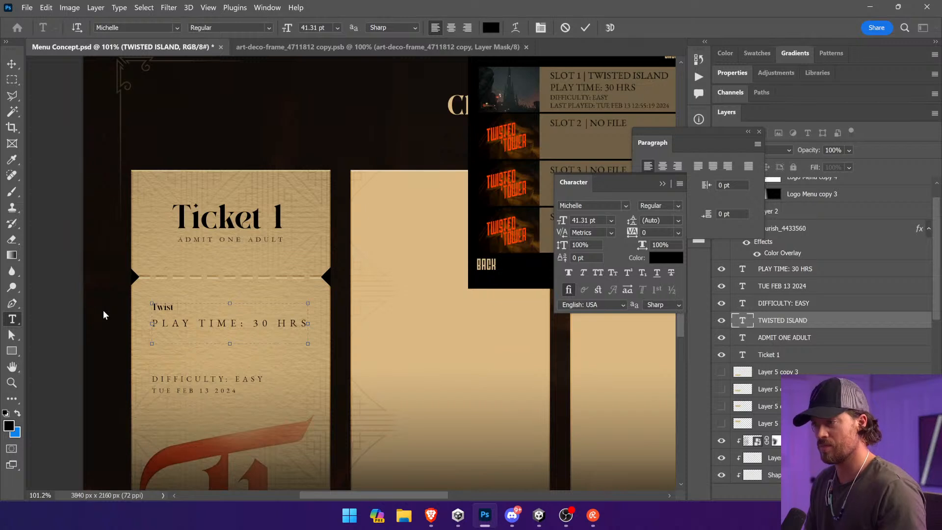
key(ctrl+a)
click(316, 27)
text(61)
key(Return)
key(shift+Up)
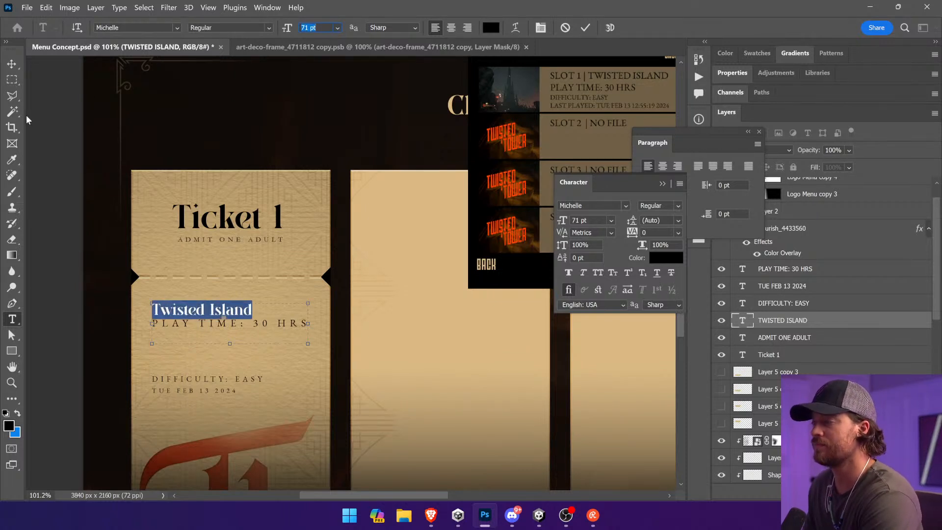
click(12, 64)
drag(277, 261, 277, 259)
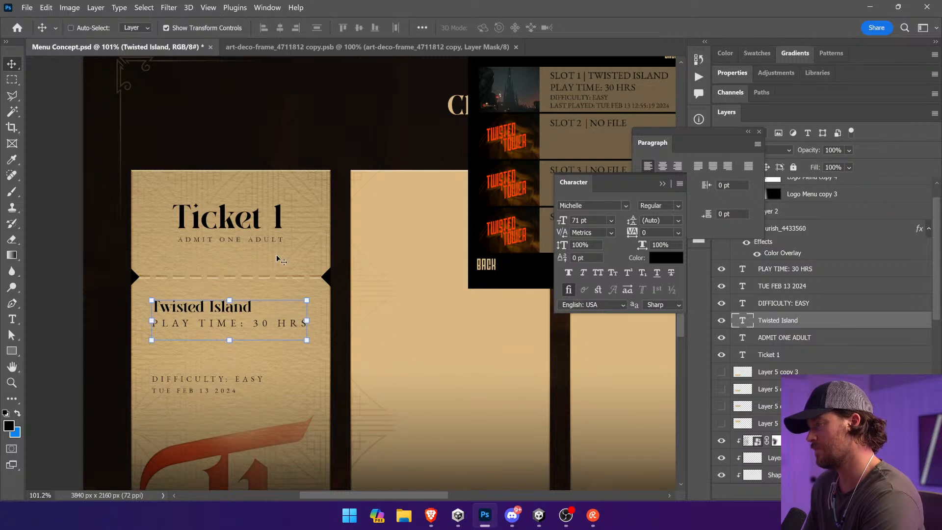
Step: Move the PLAY TIME: 30 HRS line down to sit just above DIFFICULTY: EASY
ctrl+click(62, 318)
drag(271, 325, 271, 364)
click(69, 328)
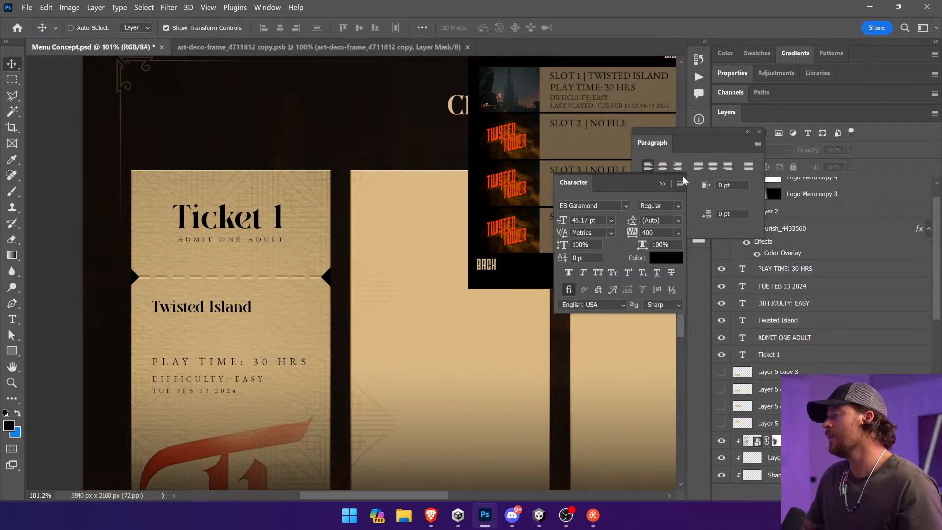
scroll(271, 240, down, 4)
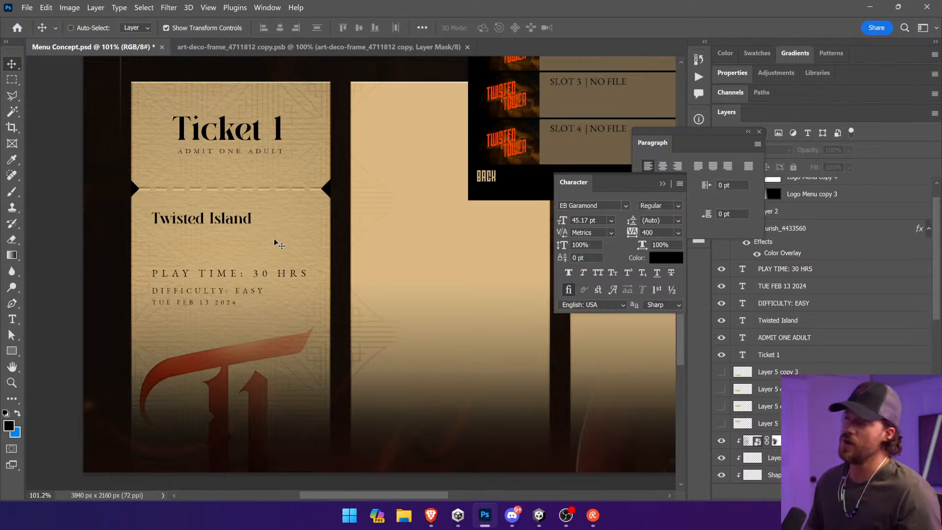
scroll(274, 238, up, 1)
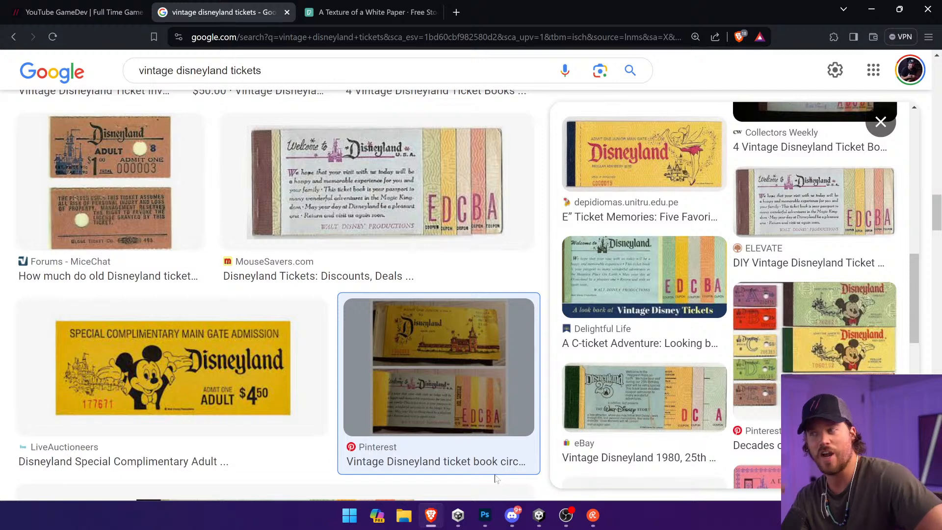
Step: Return from the vintage ticket references to Photoshop and duplicate the Twisted Island title below the date line
key(alt+Tab)
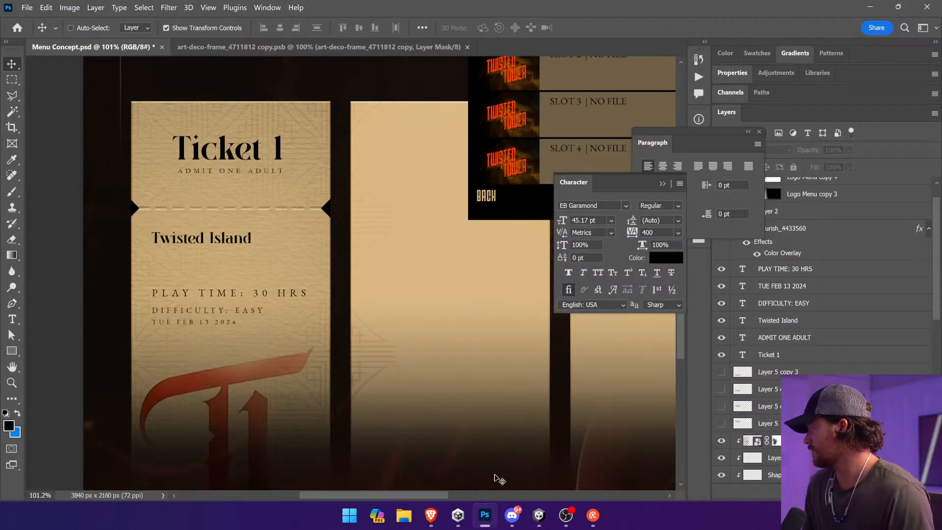
ctrl+click(226, 335)
drag(270, 340, 286, 287)
ctrl+click(261, 188)
ctrl+click(261, 188)
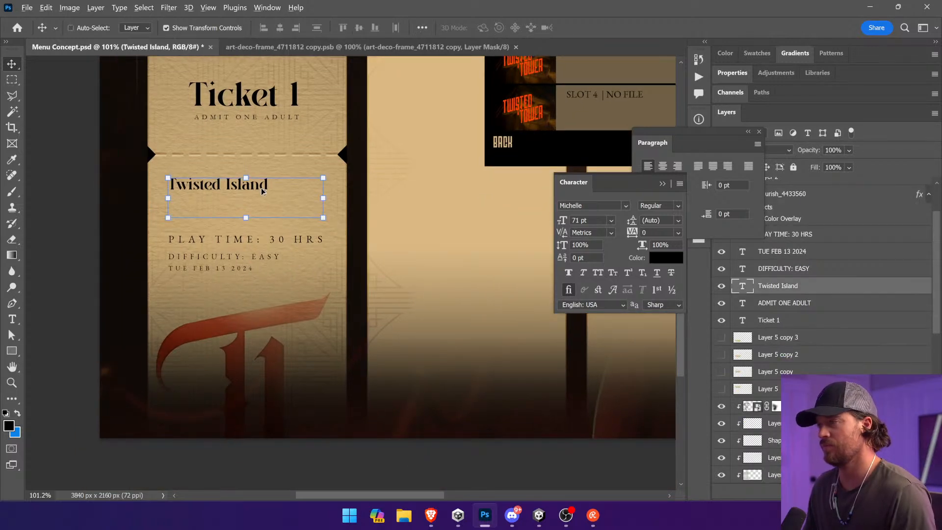
drag(261, 190, 262, 303)
Step: Set the duplicated title in Bebas Neue and replace its wording with the ticket number 132561236
click(12, 320)
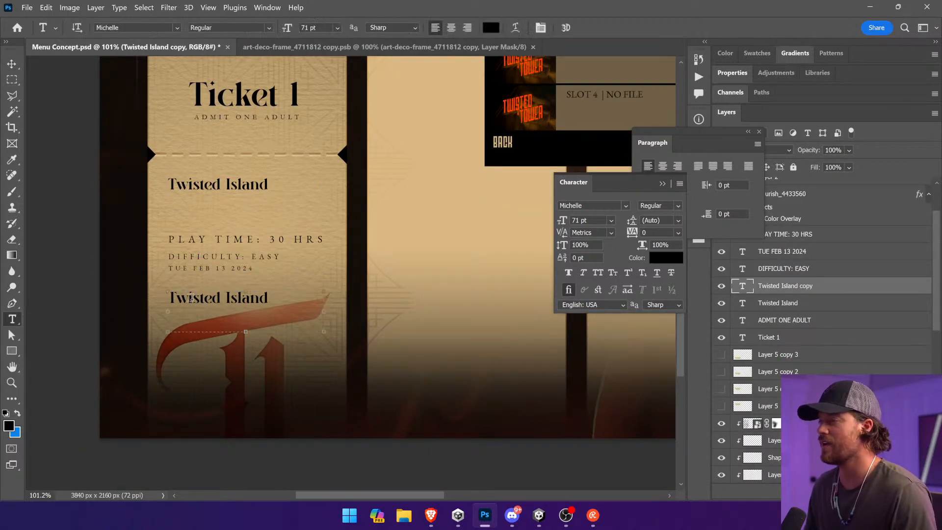
triple_click(222, 301)
text(Bebas Neue)
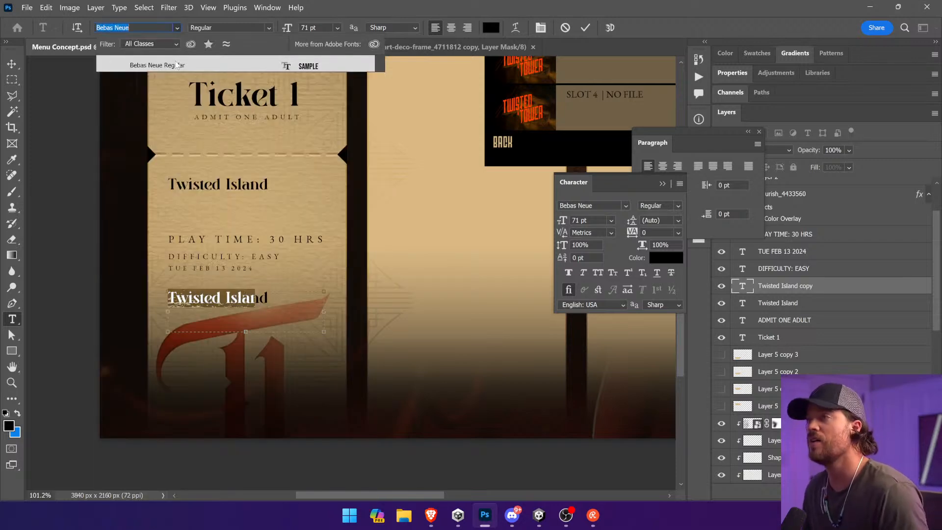
key(Return)
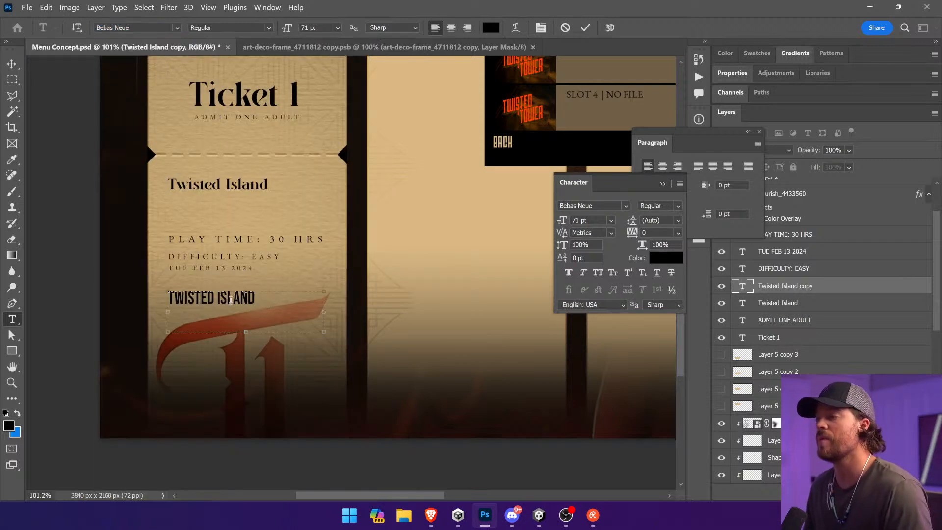
text(132561236)
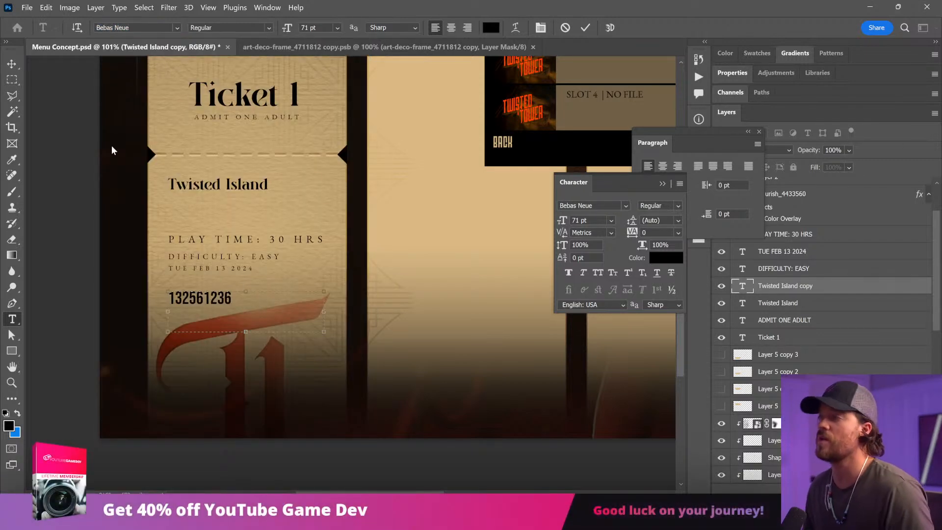
key(ctrl+Return)
key(v)
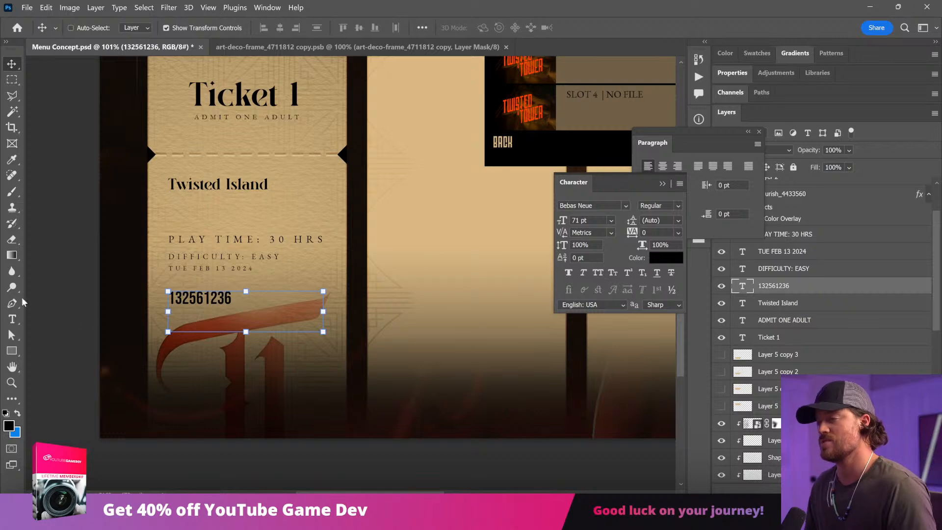
Step: Rasterize the ticket number and nudge all digits after the first two slightly up for a misprinted look
right_click(805, 291)
click(835, 227)
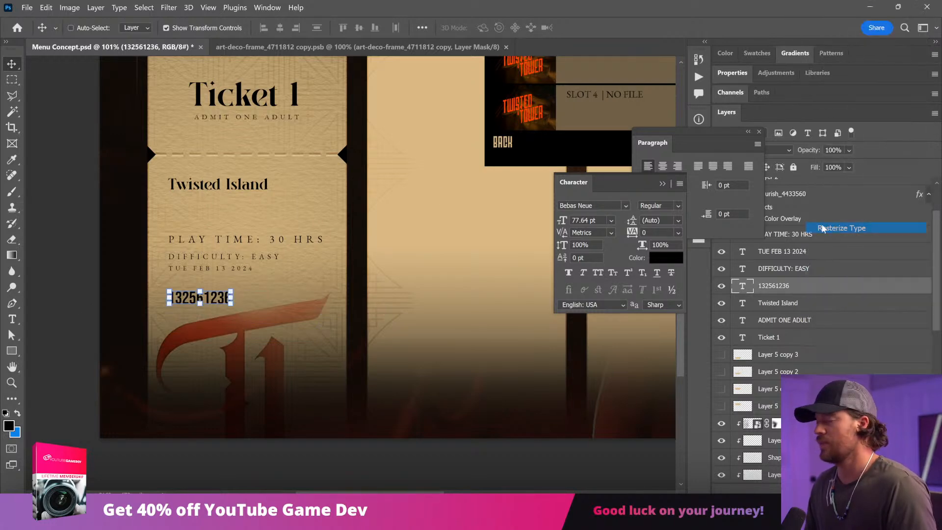
click(11, 79)
drag(322, 275, 181, 312)
key(v)
key(Up)
key(Up)
Step: Nudge the last four digits of the ticket number slightly down and clear the selection
click(12, 79)
drag(284, 278, 203, 325)
key(v)
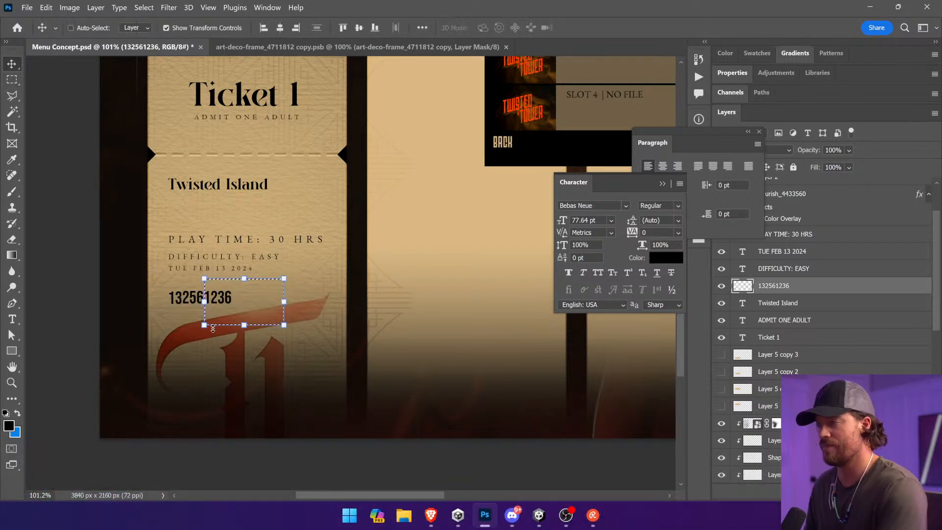
key(Down)
click(11, 80)
key(ctrl+d)
click(12, 65)
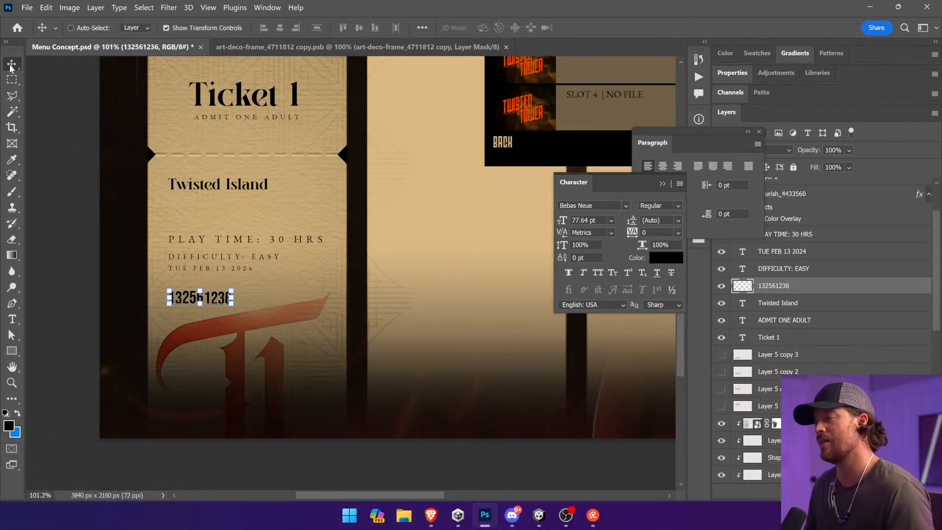
Step: Nudge the last two digits of the ticket number slightly up, and move the whole number a little lower
click(9, 80)
drag(246, 287, 218, 317)
key(v)
key(Up)
click(12, 80)
key(ctrl+d)
key(v)
drag(299, 209, 321, 224)
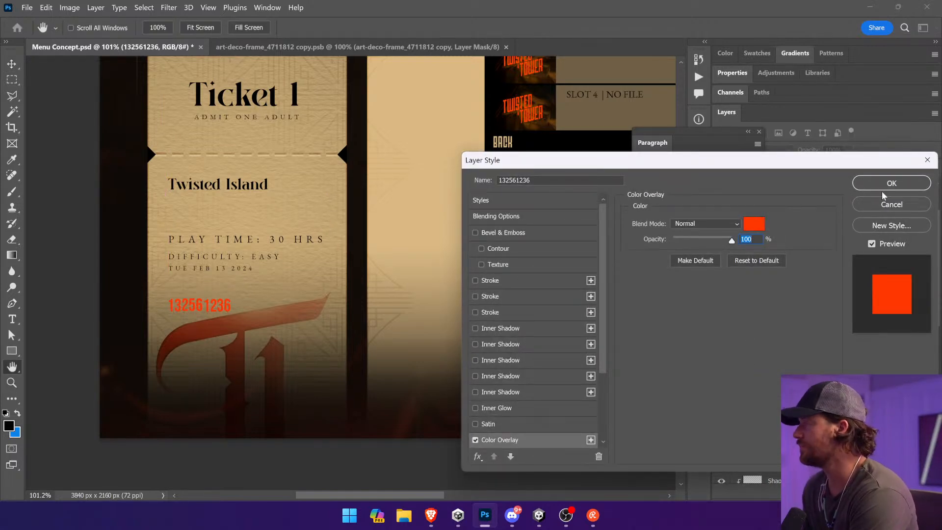
Step: Apply a bright red Color Overlay at 100% opacity to the ticket number and rasterize its layer style
click(865, 190)
right_click(795, 285)
click(721, 212)
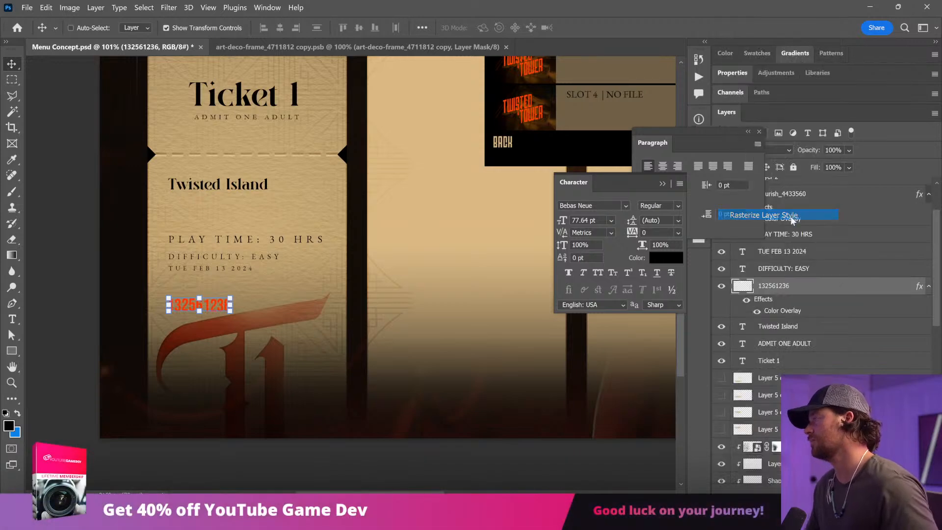
Step: Duplicate the ticket number layer and give the copy a black Inner Shadow at 100% opacity, 5% choke and 6 px size
key(ctrl+j)
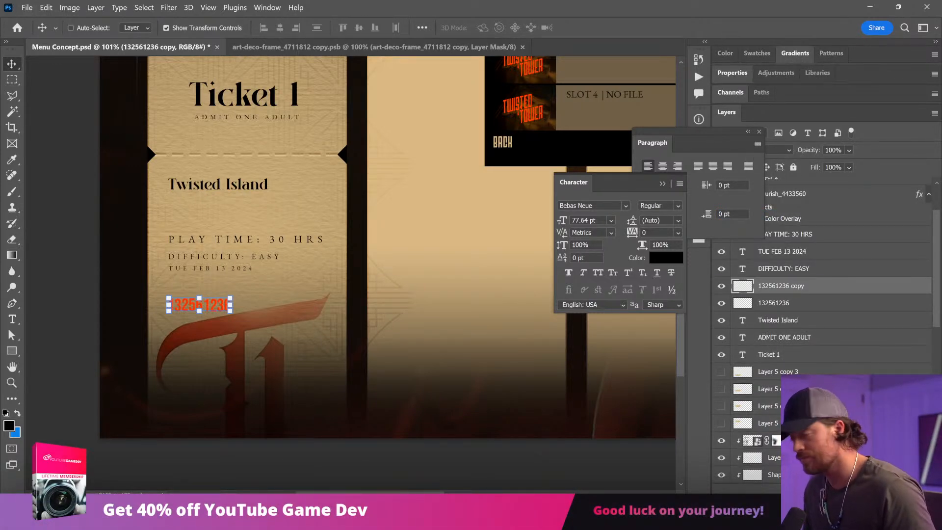
click(830, 421)
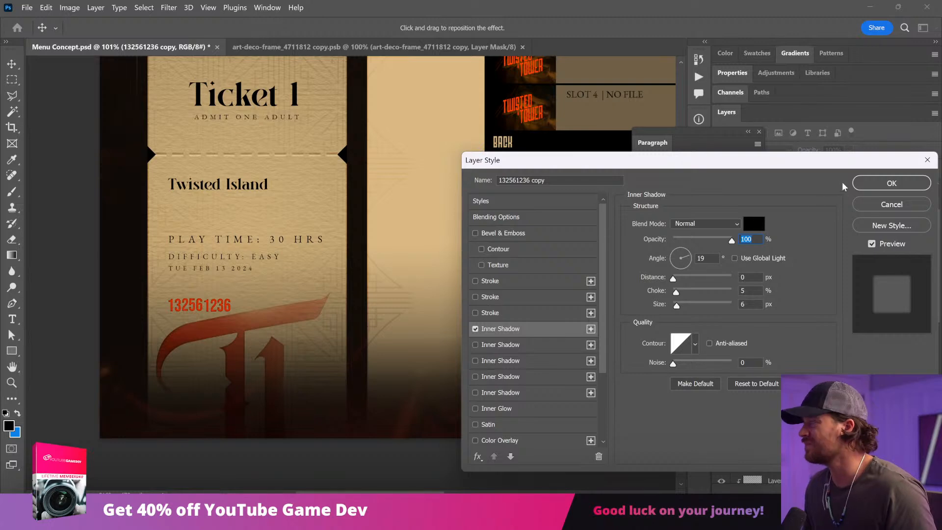
click(875, 189)
Step: Add a layer mask to the shadowed copy for brushing and clip it to the ticket number layer below
click(811, 493)
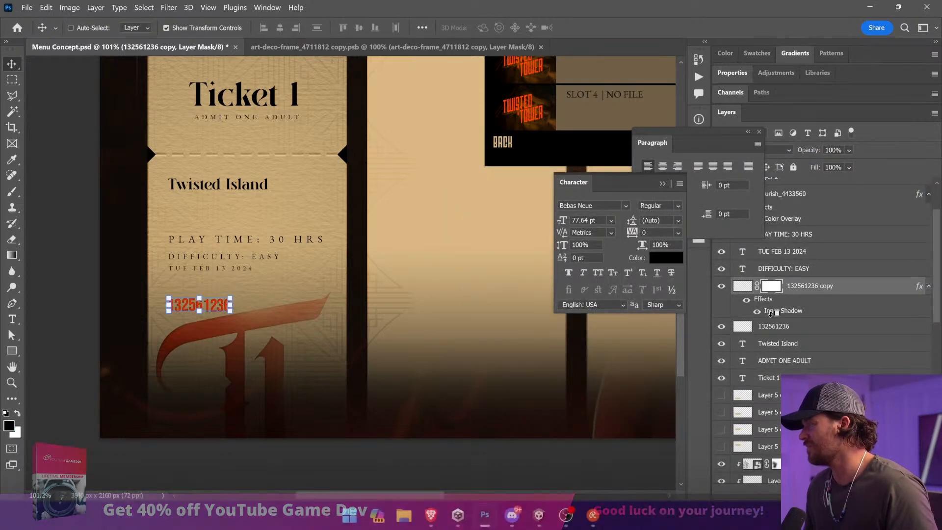
alt+click(775, 317)
click(12, 191)
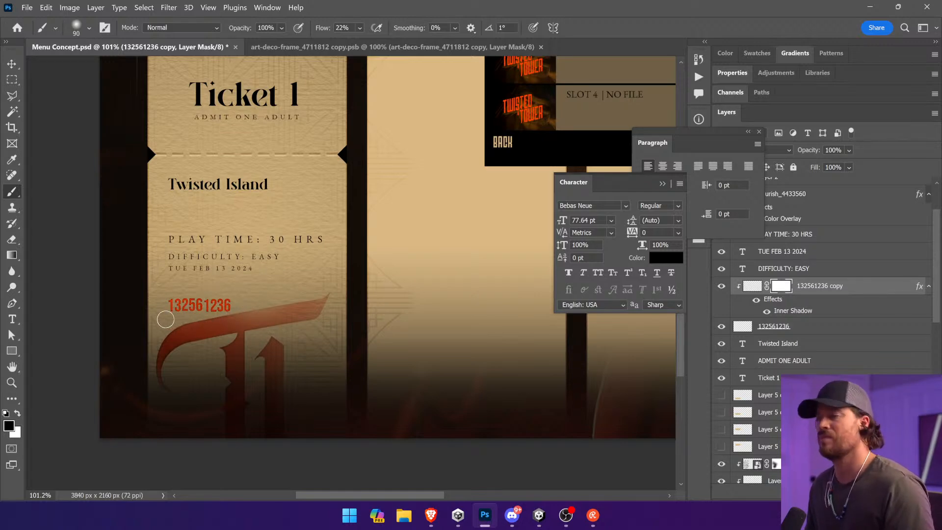
Step: Merge the two ticket number layers into one and set its blend mode to Overlay
key(v)
right_click(836, 333)
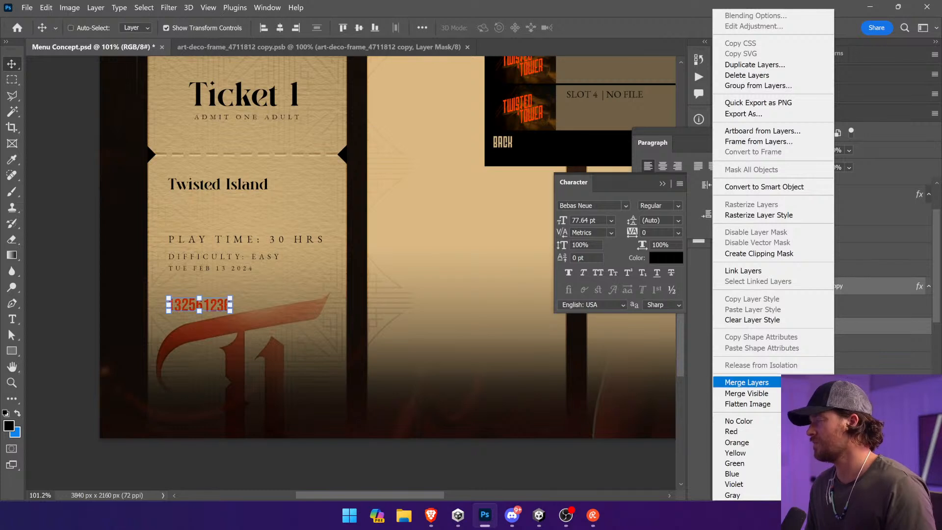
click(741, 382)
click(776, 153)
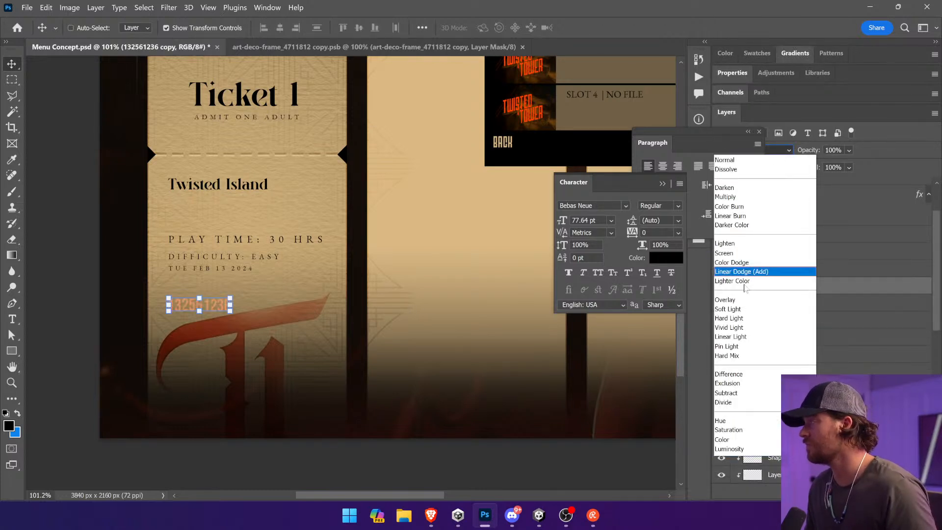
click(743, 301)
Step: Scale the ticket number down, align it with the left edge of the date text, and set its opacity to 80%
drag(362, 231, 362, 229)
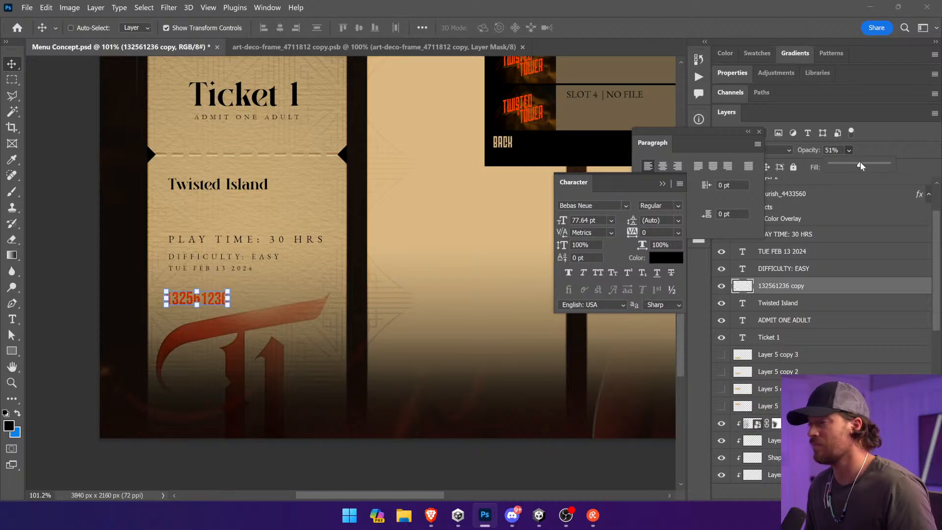
drag(274, 274, 298, 132)
drag(291, 244, 282, 172)
drag(280, 172, 264, 346)
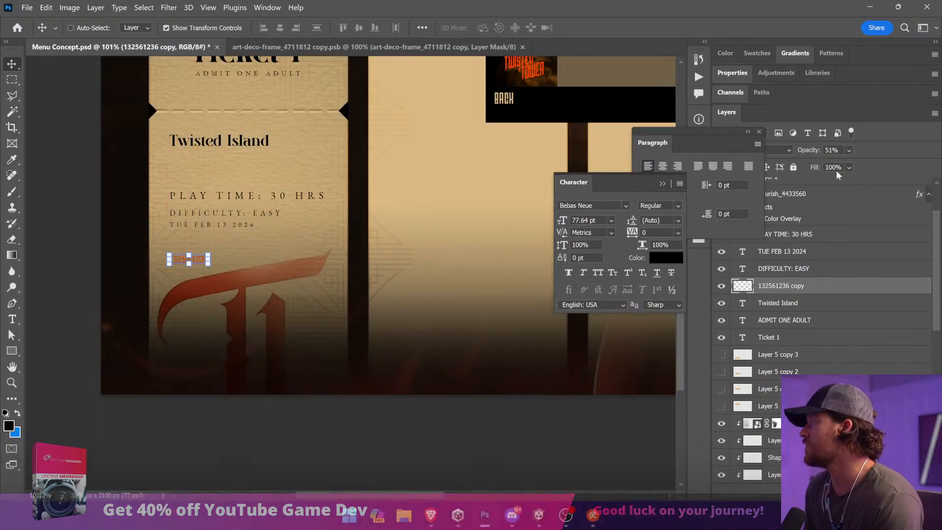
click(849, 167)
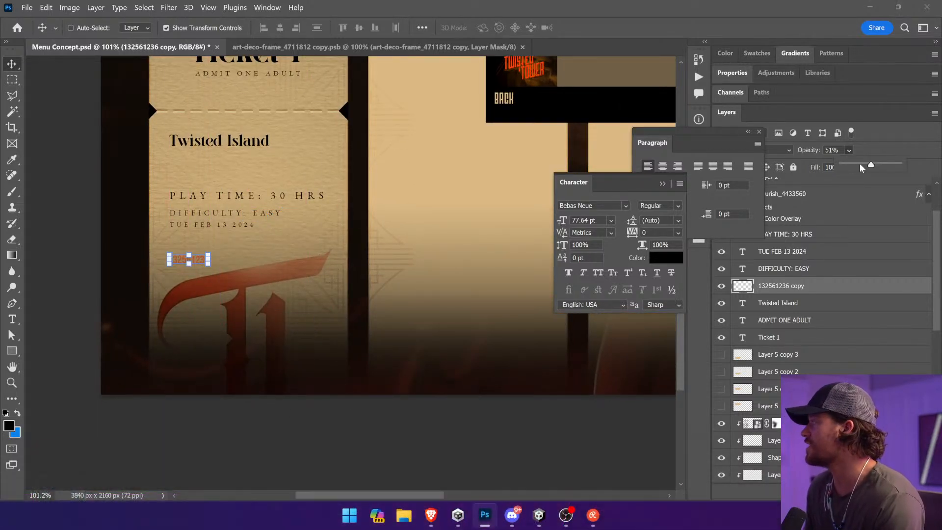
Step: Darken the ticket number with a Hue/Saturation adjustment of hue +1 and lightness -24
click(69, 7)
mouse_move(91, 35)
click(231, 95)
drag(442, 170, 438, 169)
drag(428, 229, 424, 231)
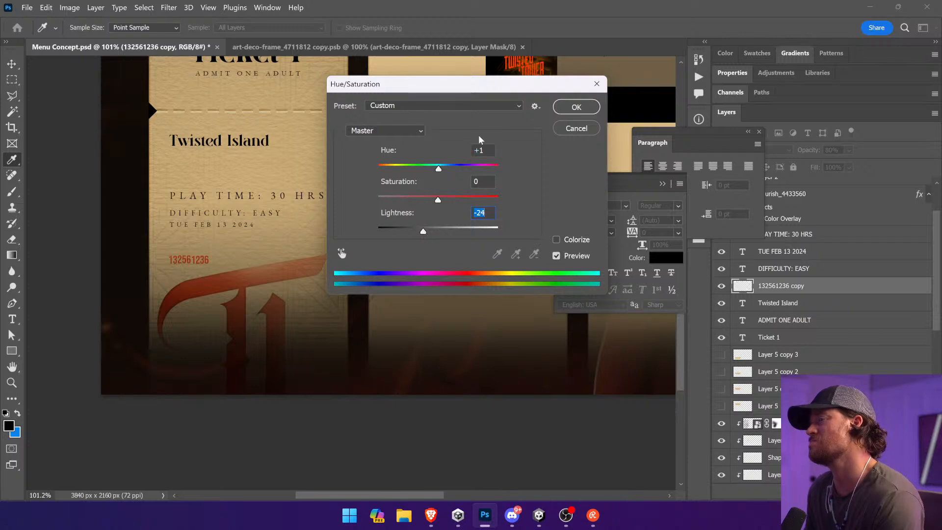
click(558, 106)
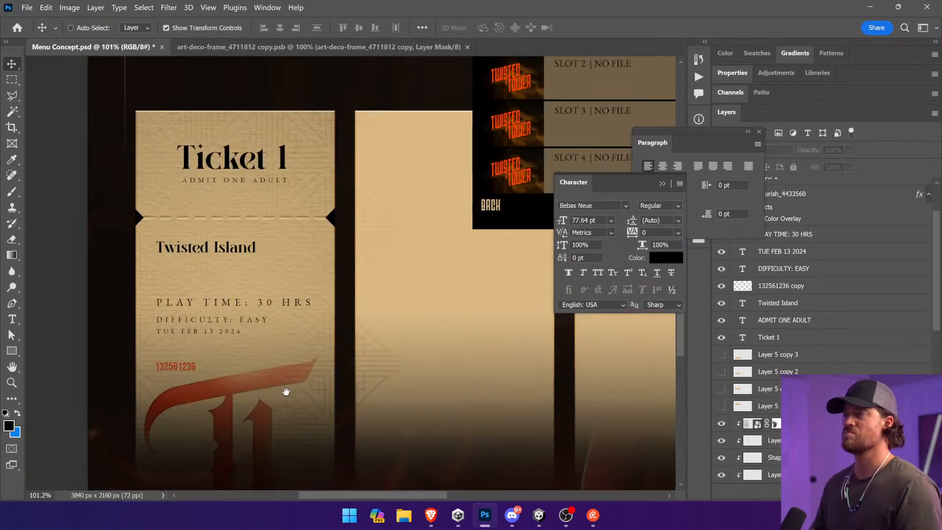
Step: Move the PLAY TIME: 30 HRS line slightly up, away from the difficulty line, and save the document
ctrl+click(240, 313)
ctrl+click(240, 308)
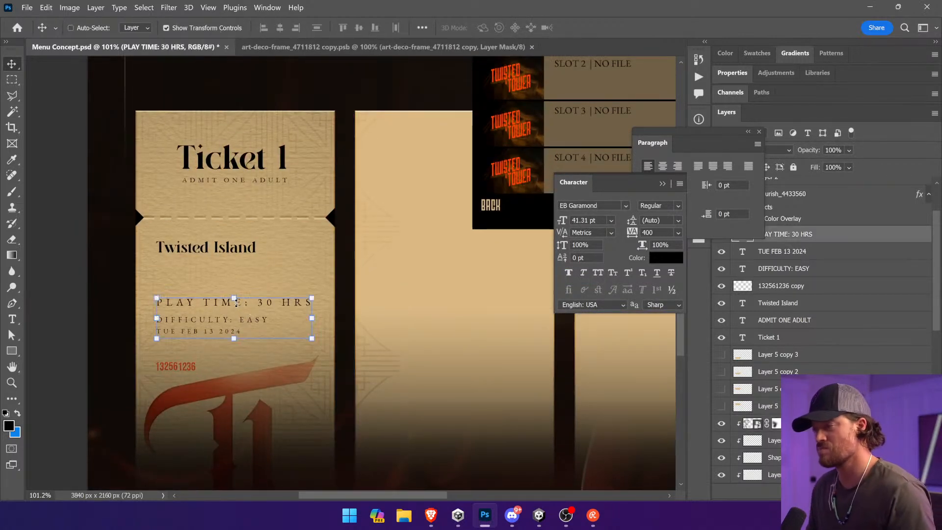
drag(239, 310, 239, 299)
ctrl+click(80, 268)
key(ctrl+s)
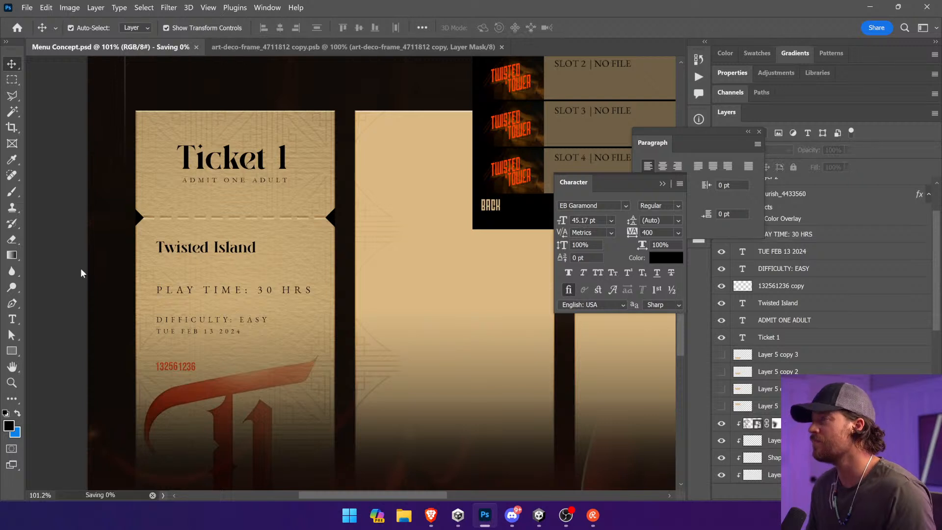
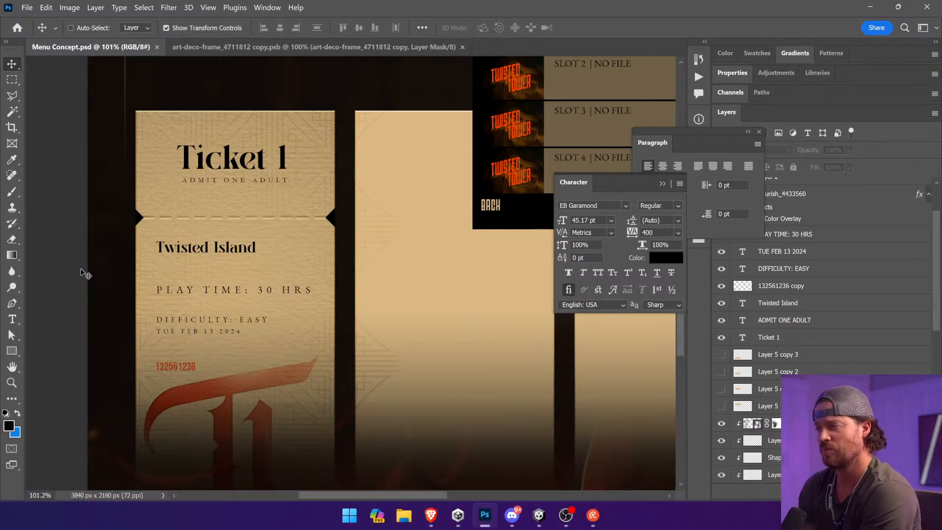
Step: Tighten Ticket 1's details by moving the play time line down and shifting the difficulty, date and ticket number slightly up
click(193, 368)
click(193, 365)
click(193, 365)
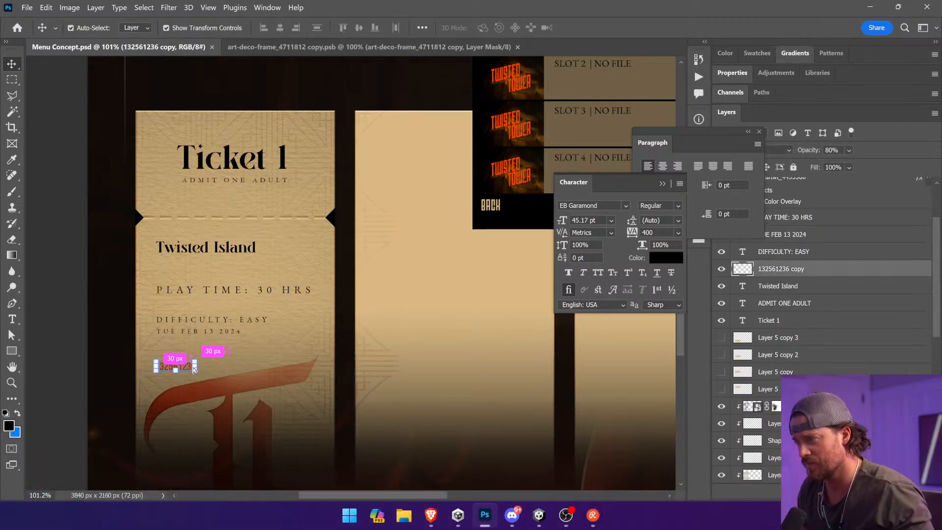
shift+click(229, 321)
drag(221, 330, 235, 330)
key(ctrl+z)
shift+click(235, 334)
ctrl+click(244, 292)
drag(236, 285, 274, 312)
key(Return)
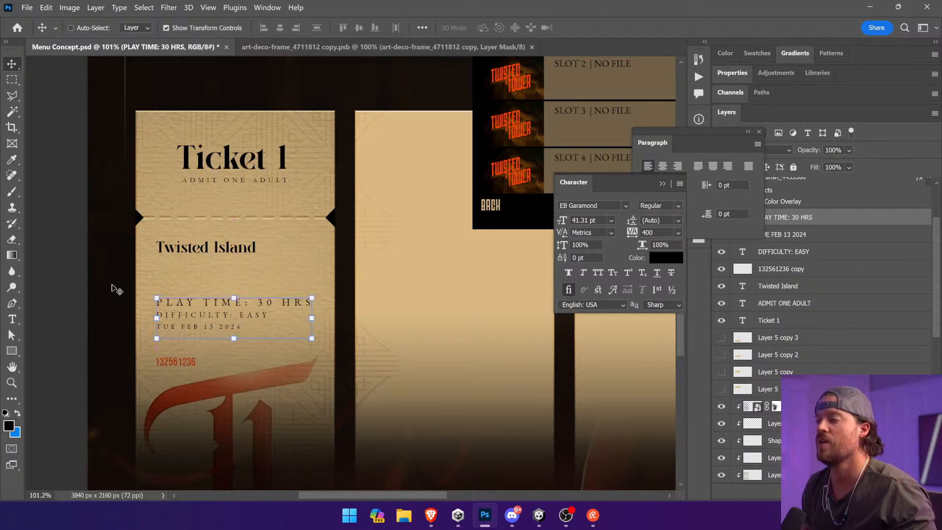
ctrl+click(86, 290)
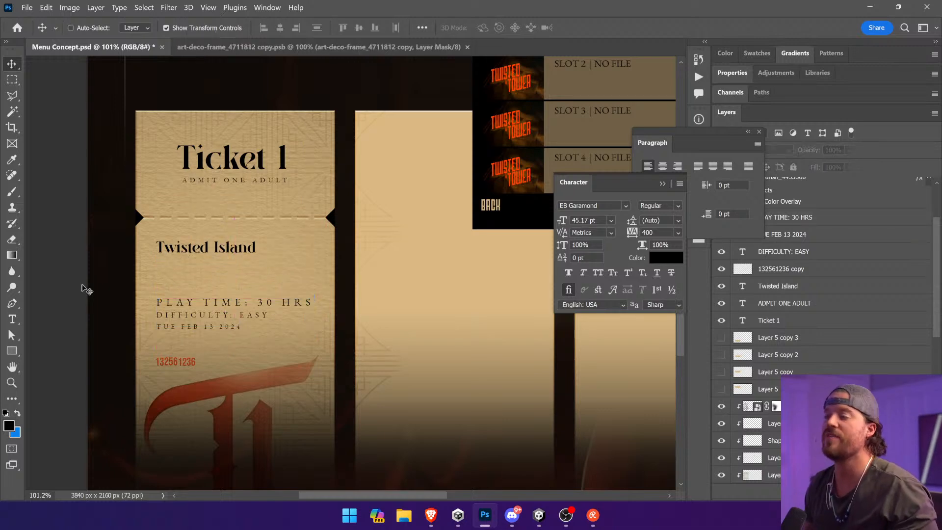
Step: Switch to Unity, search the project assets for exterior and open the Exterior scene
click(538, 516)
click(766, 62)
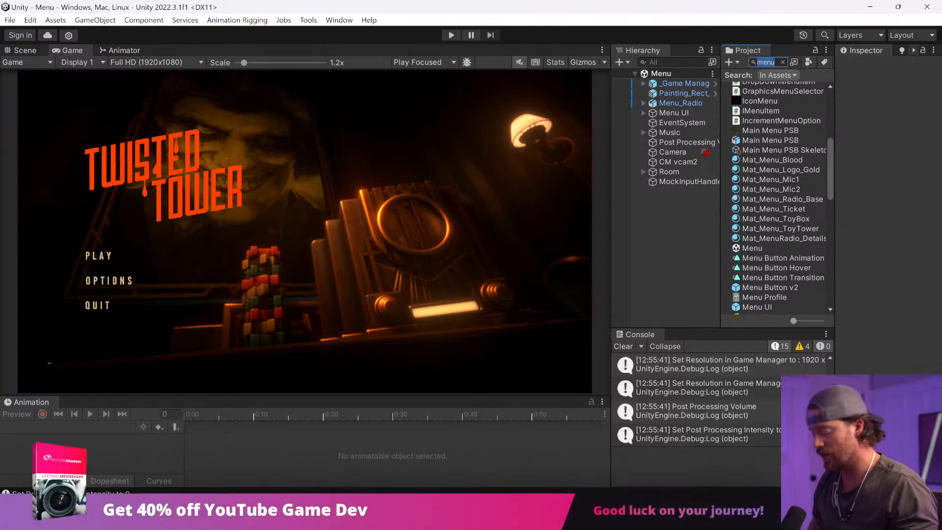
text(exterior)
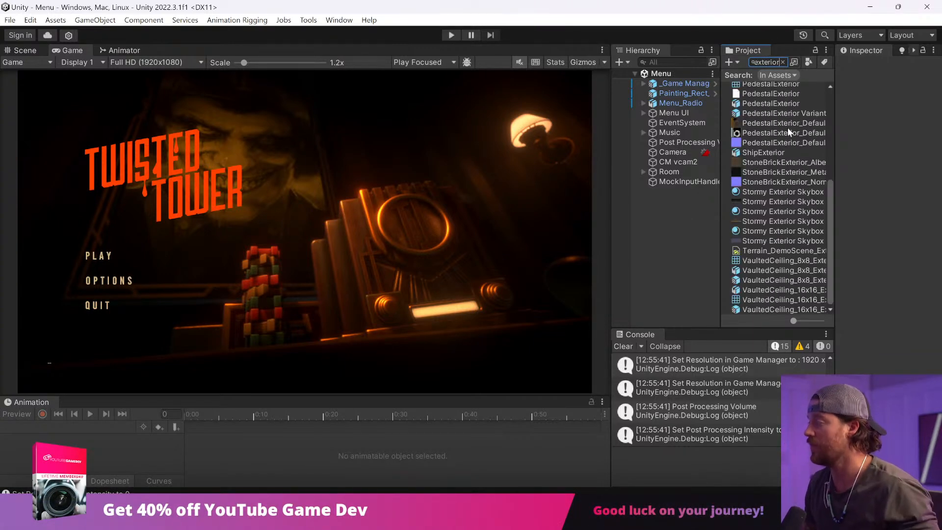
double_click(776, 116)
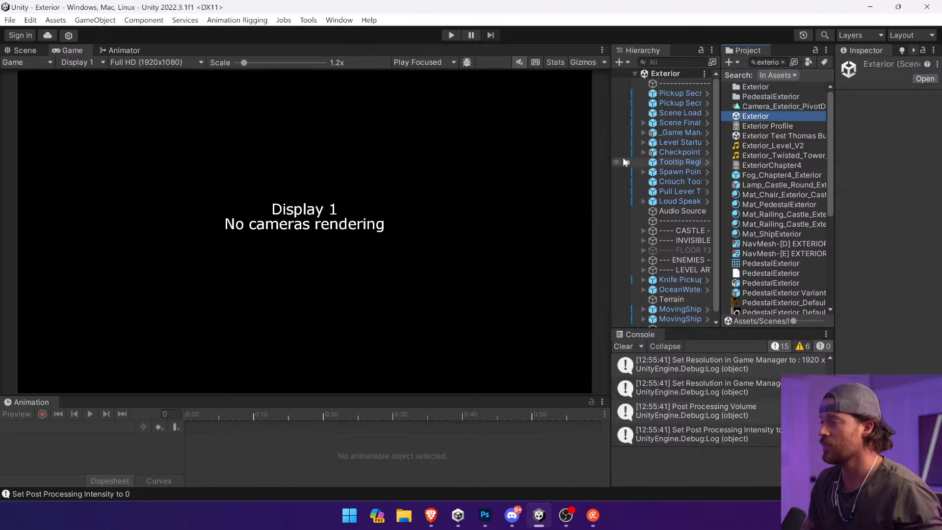
Step: Show the scene for editing in perspective, frame the castle tower from the front and clear the console
click(25, 50)
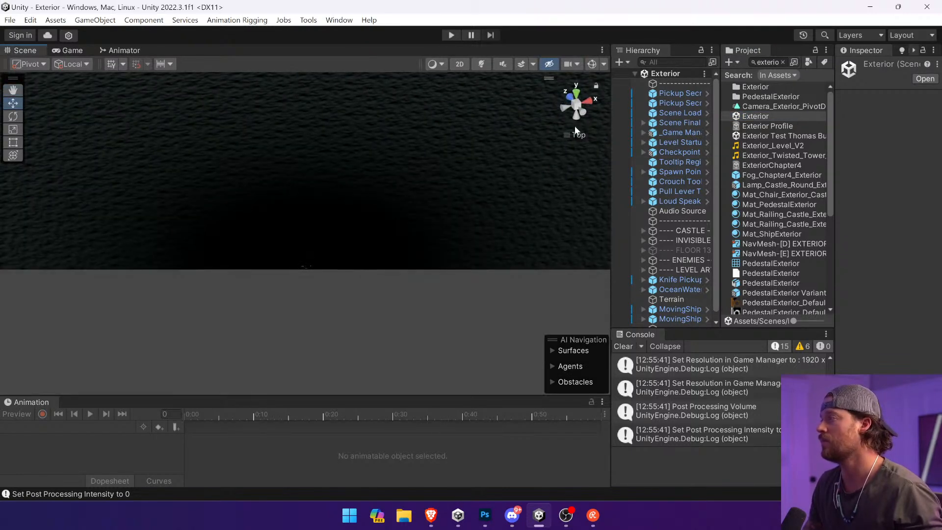
click(574, 135)
drag(521, 175, 452, 22)
drag(440, 140, 447, 118)
drag(438, 172, 381, 90)
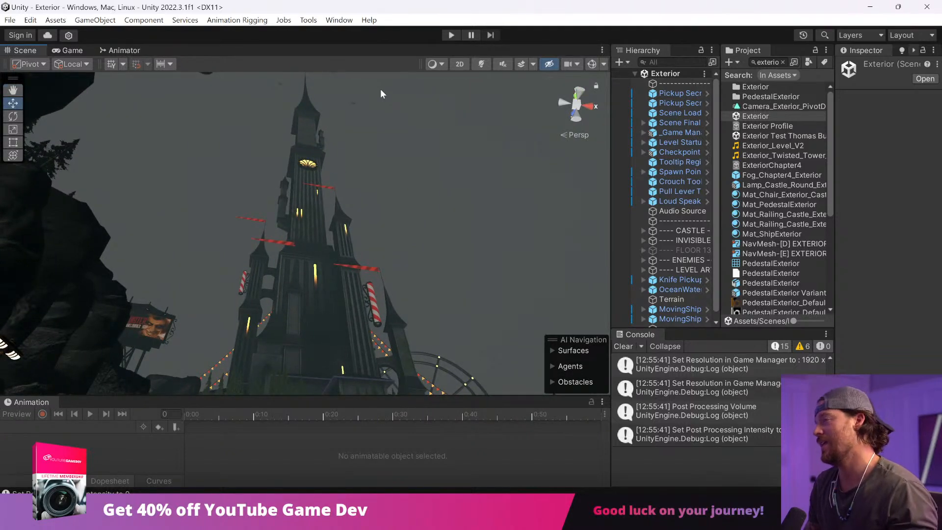
click(622, 345)
mouse_move(415, 173)
mouse_down()
mouse_move(422, 175)
mouse_move(408, 157)
mouse_move(424, 169)
mouse_up()
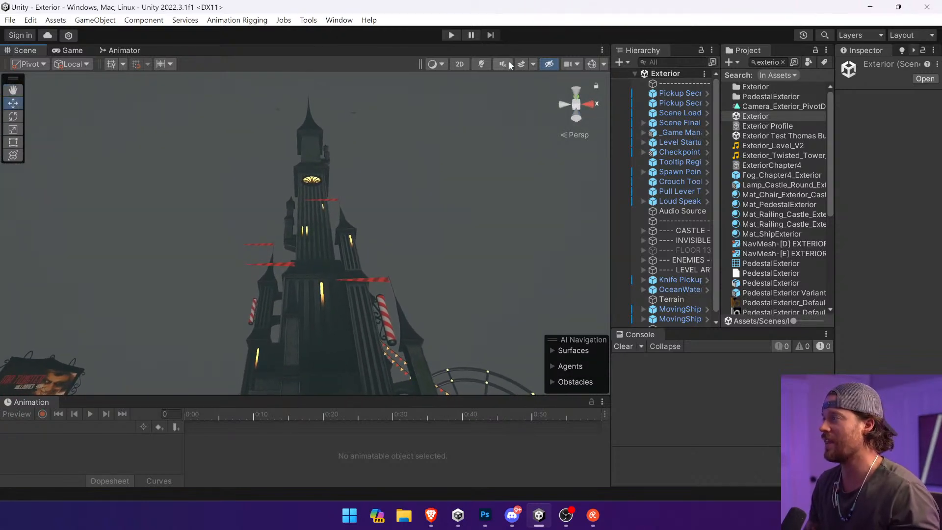
Step: Delete the red-striped flags from the castle's towers
click(371, 278)
click(369, 278)
click(275, 264)
click(278, 263)
key(Delete)
click(263, 243)
click(264, 243)
key(Delete)
click(334, 200)
click(333, 200)
key(Delete)
Step: Capture a screen snip of the castle and paste it into Menu Concept.psd in Photoshop
drag(216, 140, 205, 144)
key(super+shift+s)
drag(158, 75, 467, 383)
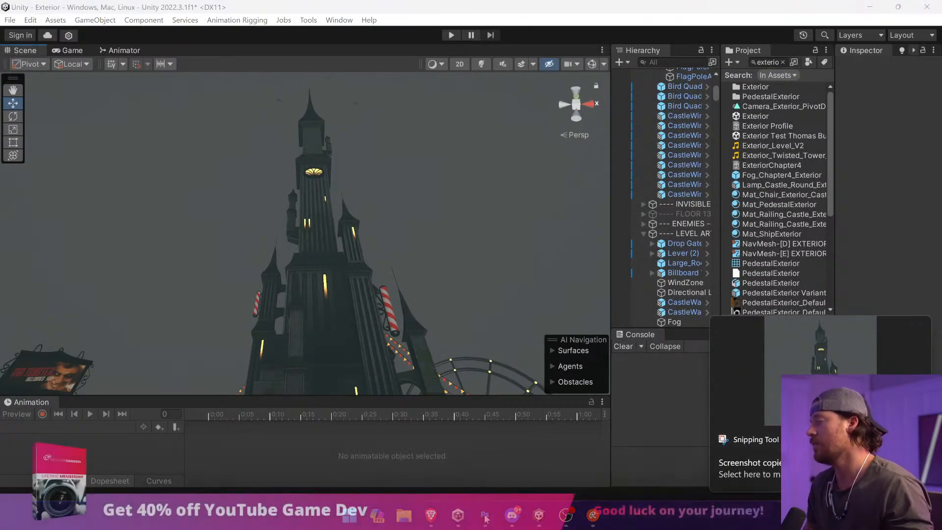
key(alt+Tab)
key(ctrl+v)
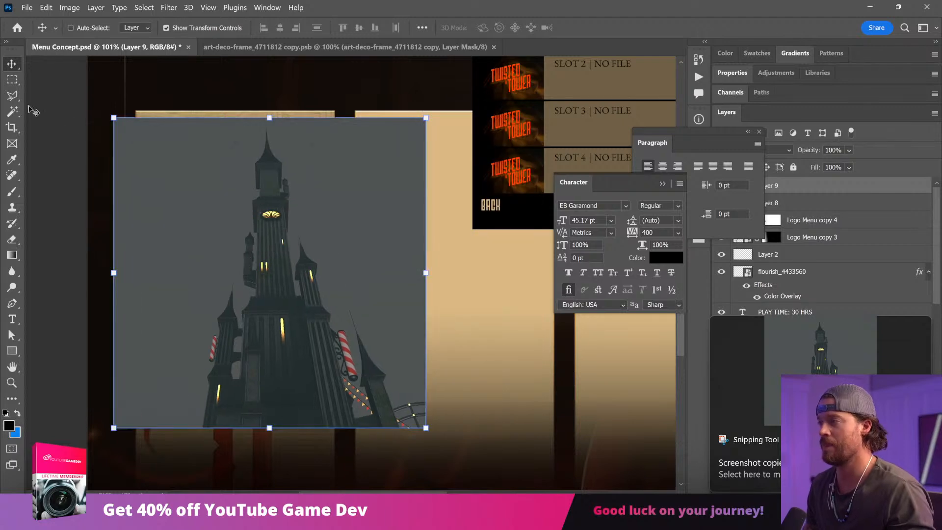
Step: Remove the grey sky around the pasted castle with the Magic Wand and move the castle over Ticket 1
click(11, 111)
click(230, 150)
key(Delete)
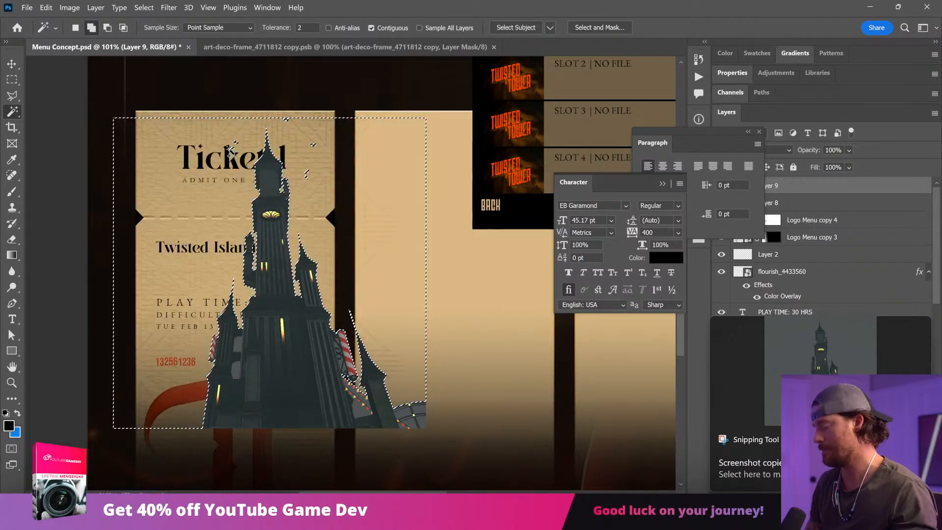
key(v)
drag(292, 219, 226, 233)
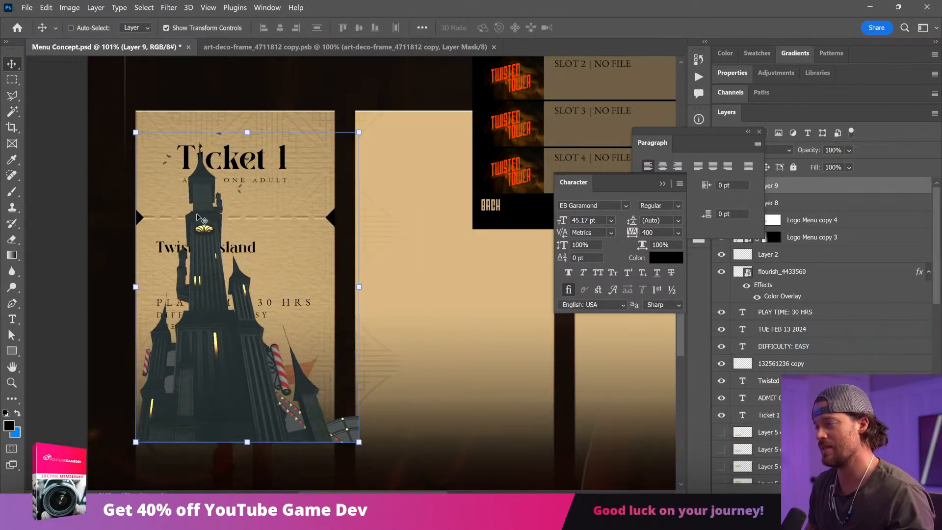
Step: Remove the leftover grey background between the roller coaster rails beside the castle and clear the selection
click(12, 112)
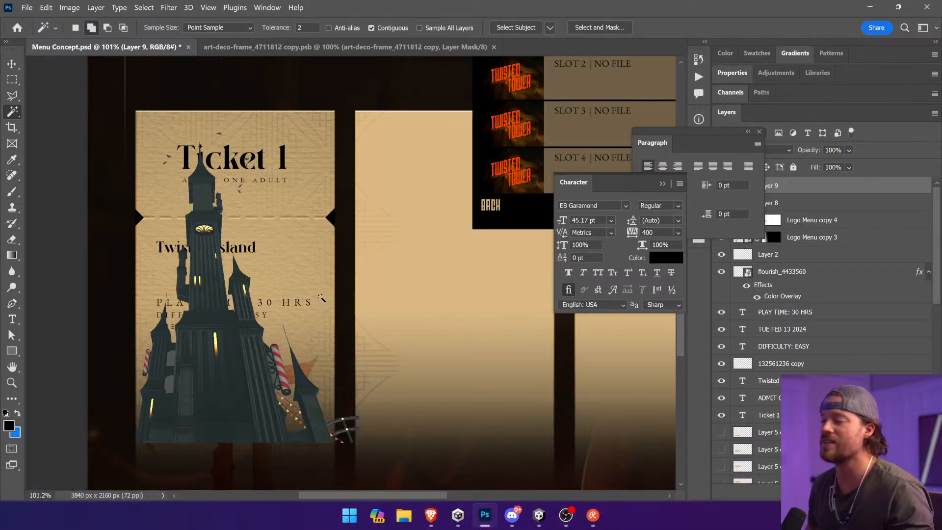
key(v)
click(14, 116)
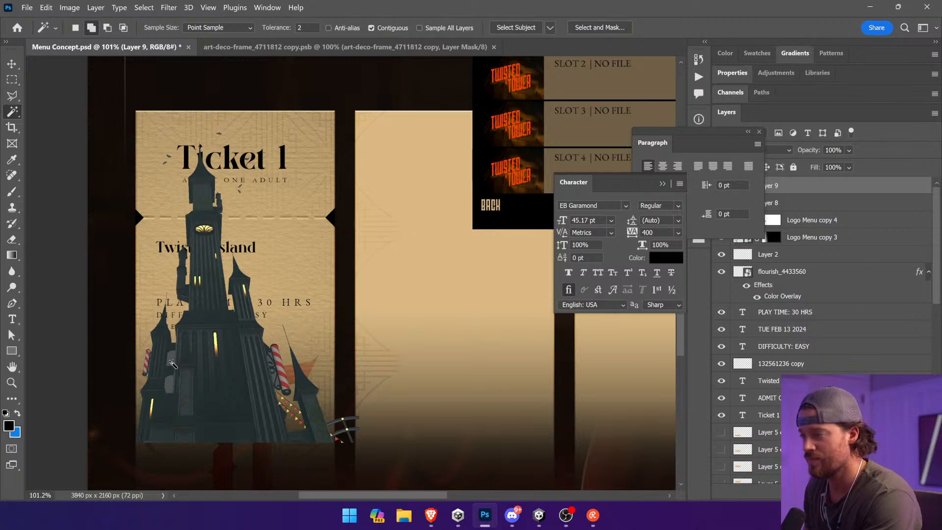
key(ctrl+d)
key(v)
Step: Skew the castle so its tower stands upright and move it lower on Ticket 1
click(46, 8)
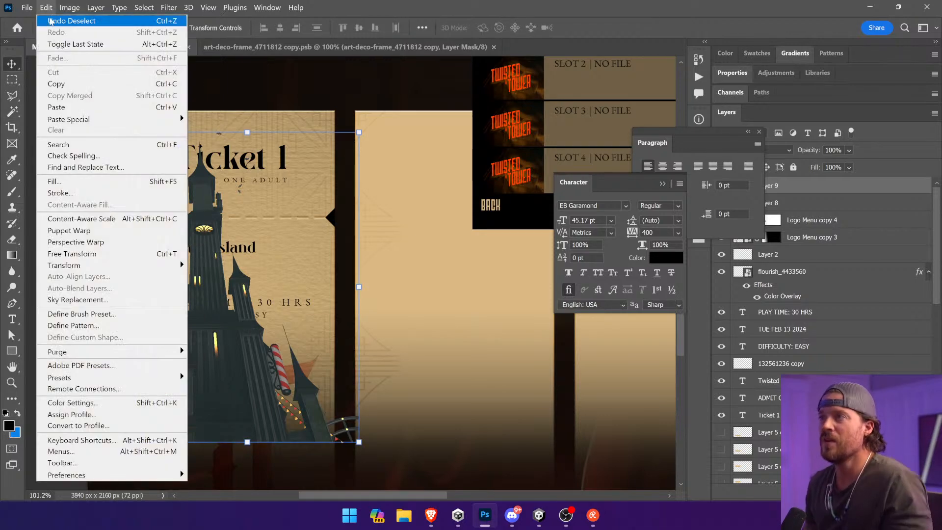
click(53, 6)
click(53, 6)
mouse_move(74, 265)
click(206, 304)
drag(250, 133, 261, 135)
key(Return)
drag(248, 262, 297, 298)
Step: Turn off Contiguous for the Magic Wand and remove the remaining grey bits around the striped sign's bracket and string lights
key(m)
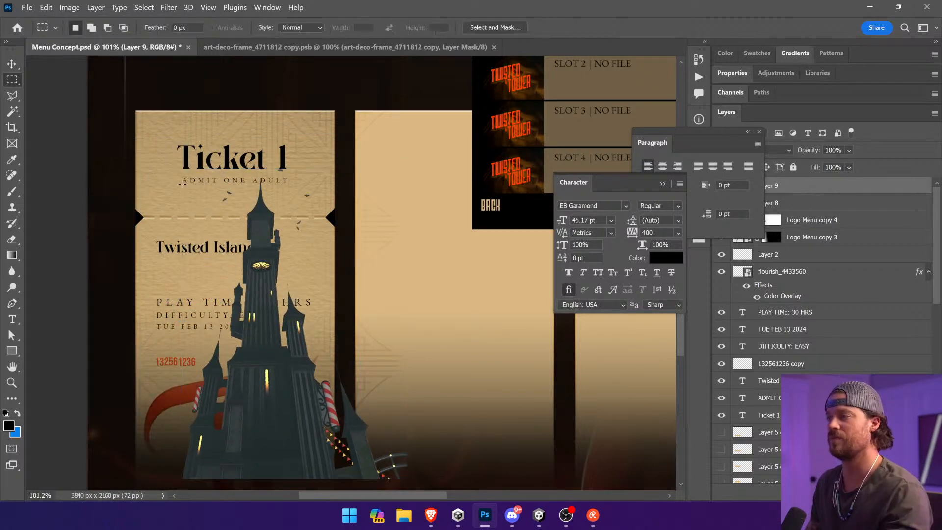
click(16, 111)
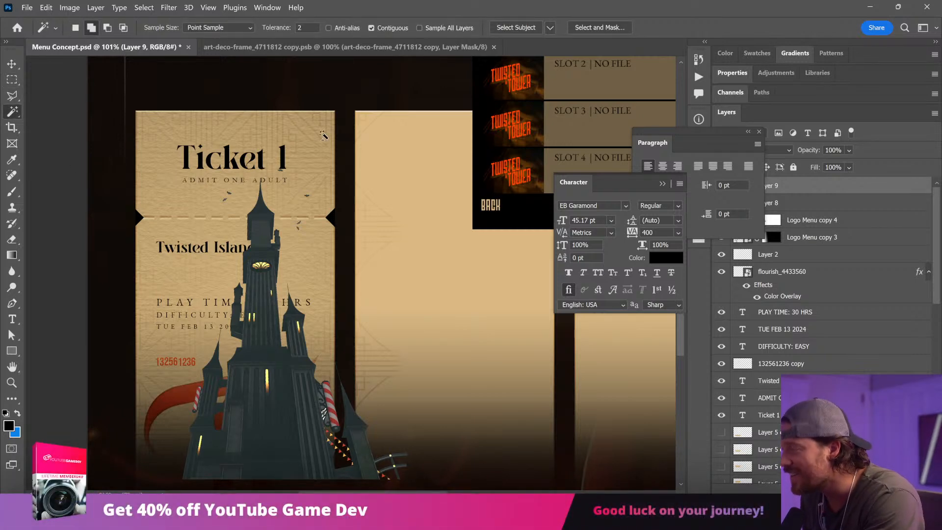
key(ctrl+d)
click(386, 28)
key(z)
drag(400, 254, 256, 470)
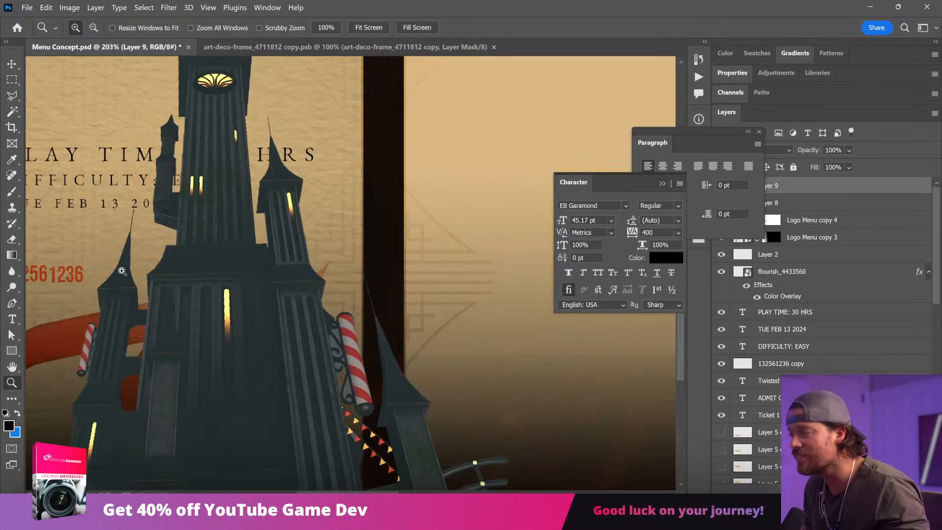
key(w)
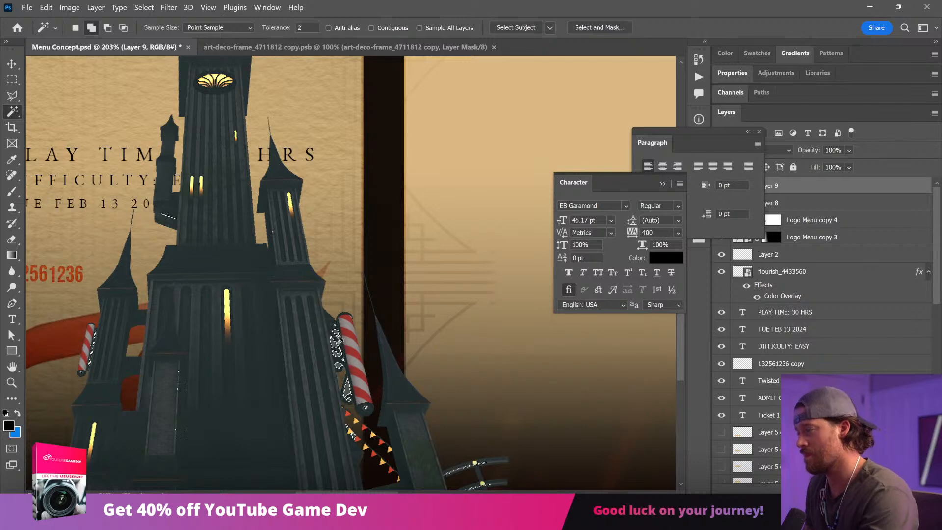
key(ctrl+d)
key(v)
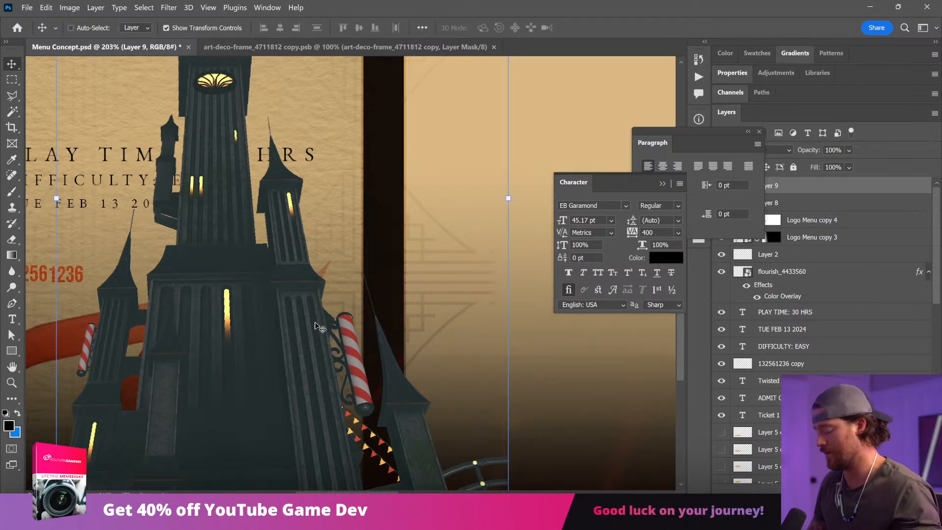
key(ctrl+0)
Step: Convert the castle layer to a Smart Object, scale it to about 50% and position it over the Ticket 1 heading
right_click(840, 189)
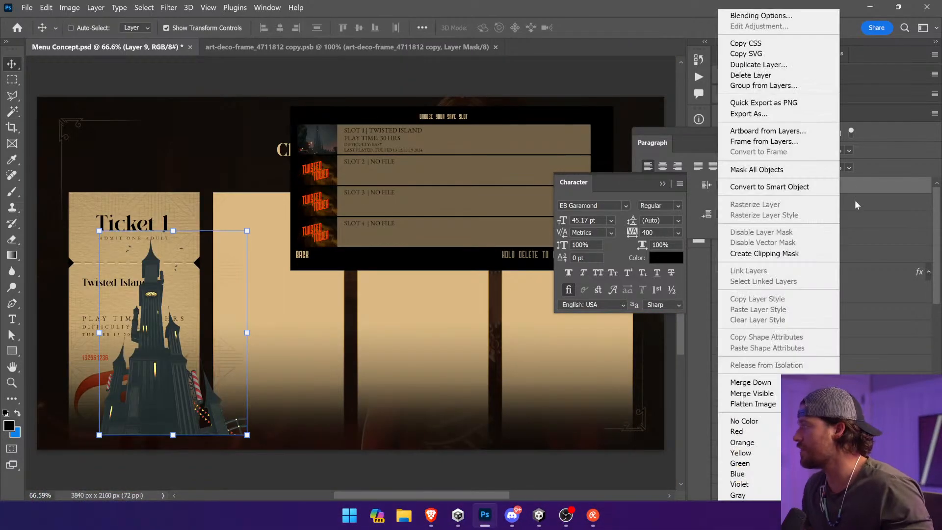
click(820, 187)
drag(231, 246, 100, 257)
key(Return)
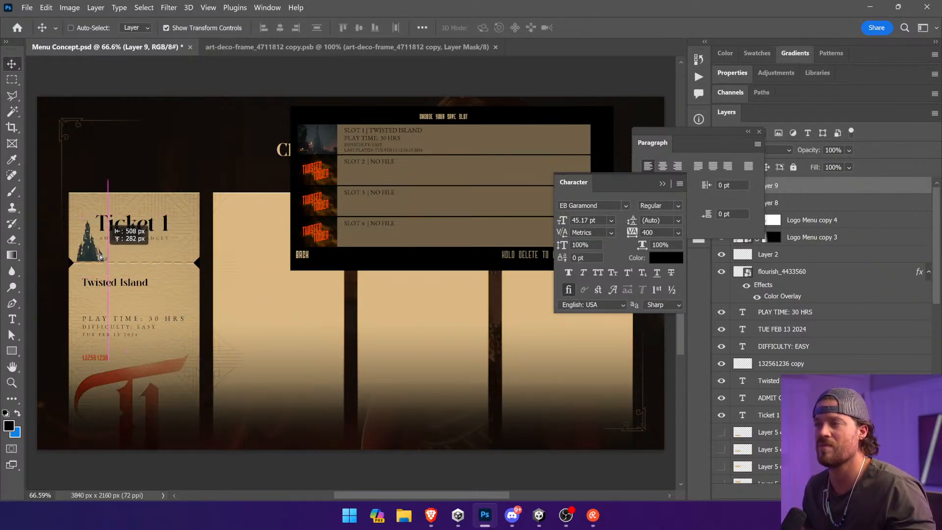
drag(99, 218, 105, 160)
key(Return)
drag(112, 239, 158, 240)
Step: Skew the castle slightly, by about -1.9°, to straighten it, and move it to the lower part of the ticket
click(46, 7)
mouse_move(118, 265)
click(235, 303)
drag(139, 160, 140, 161)
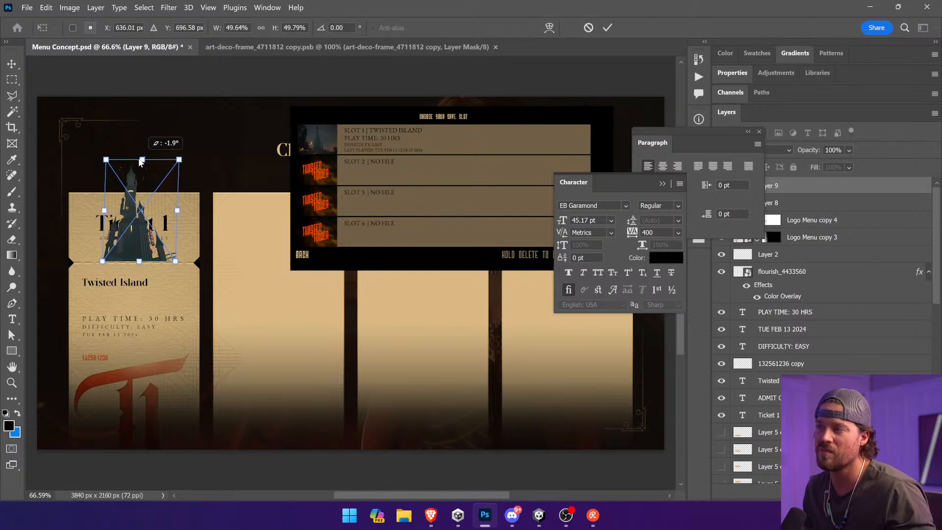
drag(130, 215, 130, 397)
drag(140, 342, 142, 297)
key(Return)
Step: Scale the castle down and place it just beside the Twisted Island title on Ticket 1
drag(152, 336, 185, 362)
drag(101, 388, 107, 240)
drag(212, 388, 88, 247)
drag(147, 263, 236, 338)
drag(164, 434, 240, 313)
key(ctrl+z)
key(ctrl+z)
key(ctrl+z)
key(ctrl+z)
key(Return)
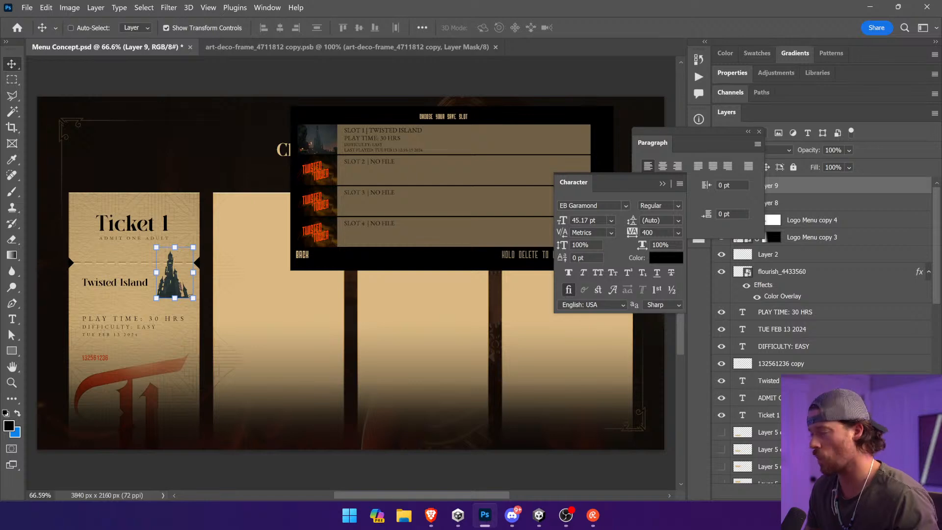
Step: Turn the castle into a silhouette with a black Color Overlay at 100% opacity and nudge it closer to the title
click(829, 433)
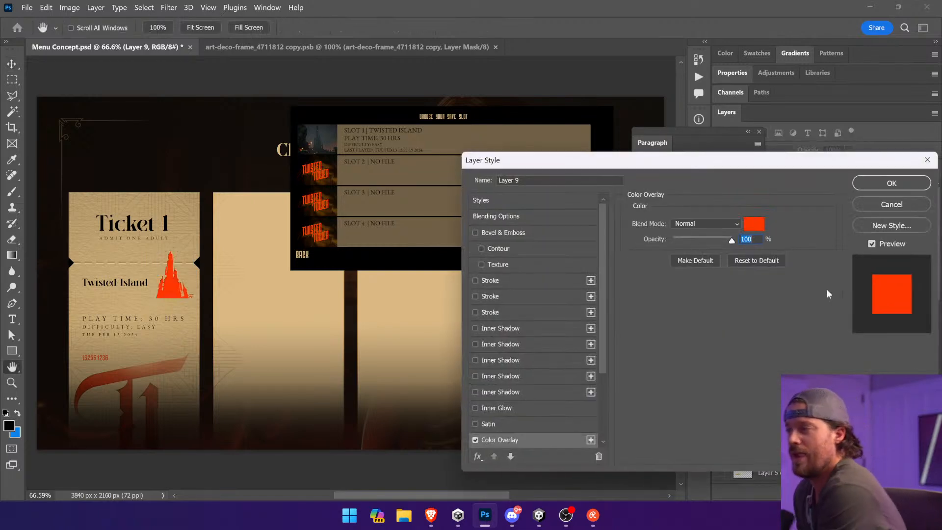
click(762, 224)
drag(715, 237, 780, 316)
click(895, 150)
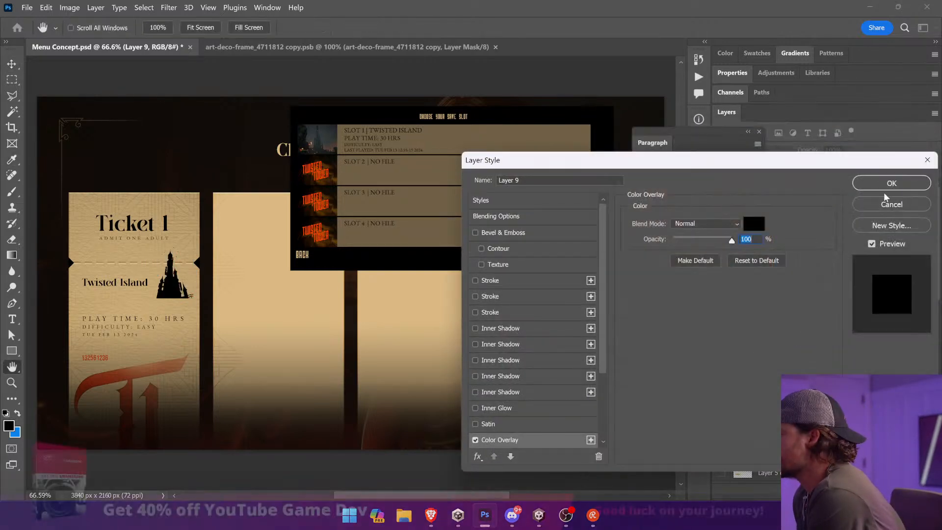
click(899, 183)
key(v)
mouse_move(219, 303)
mouse_down()
mouse_move(162, 295)
mouse_move(212, 306)
mouse_up()
key(ctrl+space)
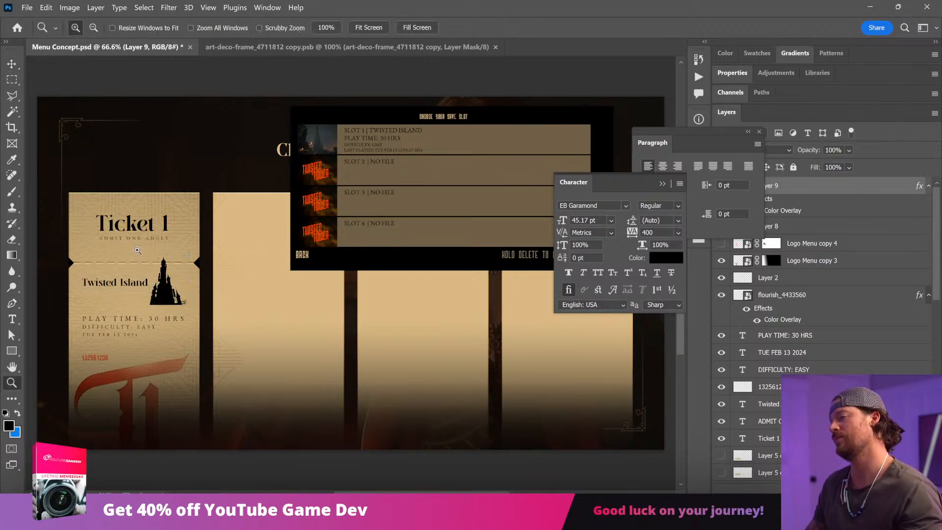
drag(119, 298, 189, 294)
right_click(11, 79)
click(64, 88)
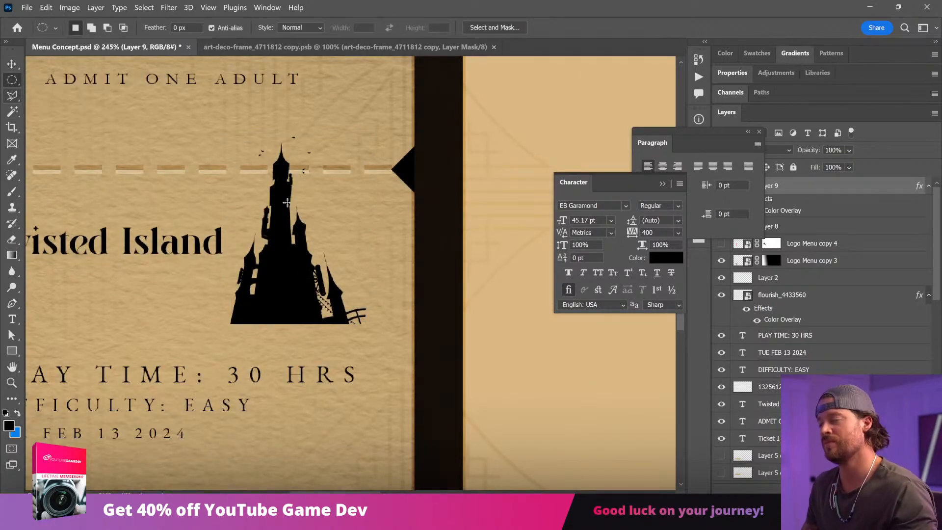
drag(240, 179, 423, 338)
key(ctrl+d)
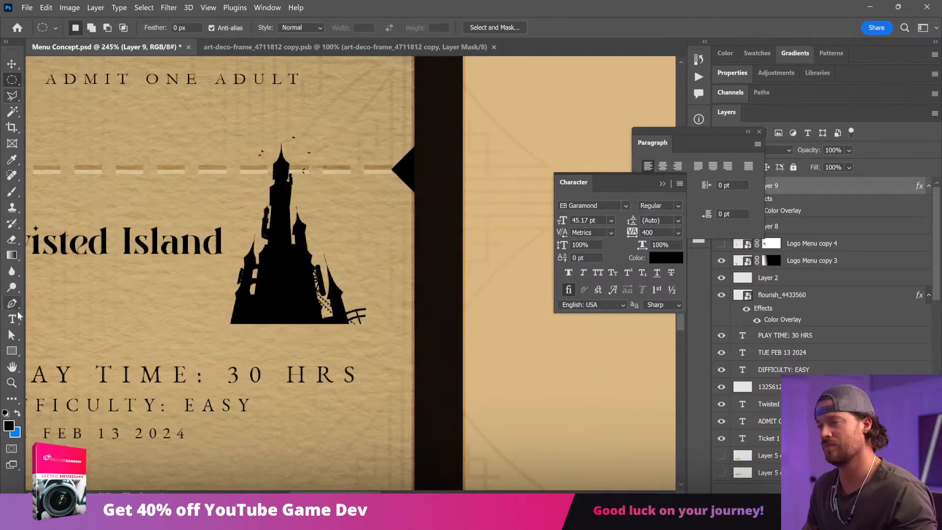
Step: Draw a 341 px circle over the castle silhouette with the Ellipse tool
click(12, 351)
right_click(11, 351)
click(64, 362)
mouse_move(206, 132)
mouse_down()
mouse_move(415, 309)
mouse_move(410, 335)
mouse_up()
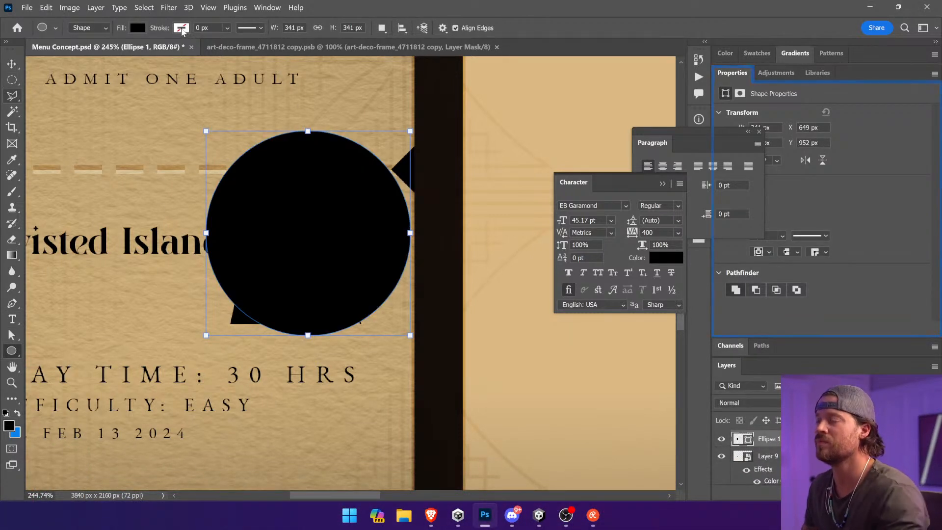
Step: Give the circle no fill and a black stroke 8.92 px wide
click(182, 28)
click(130, 51)
click(138, 27)
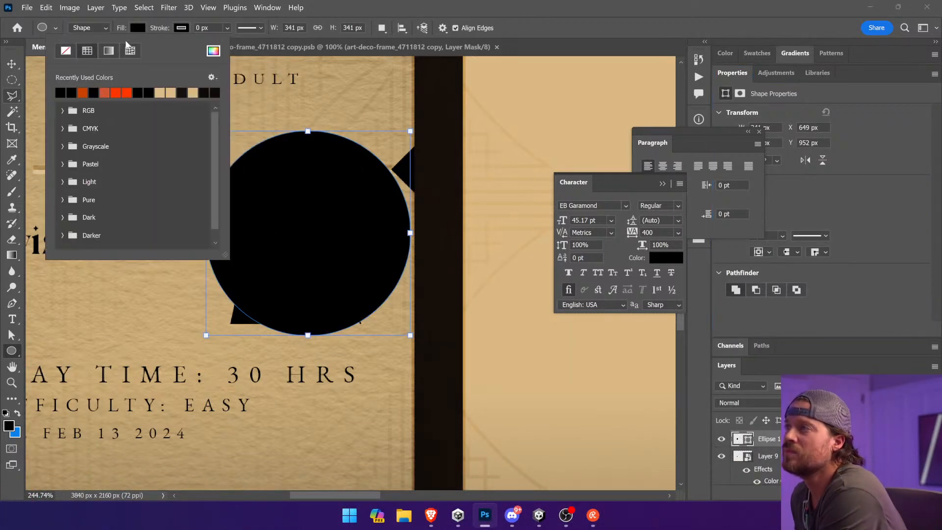
click(67, 50)
click(227, 28)
drag(244, 40, 248, 43)
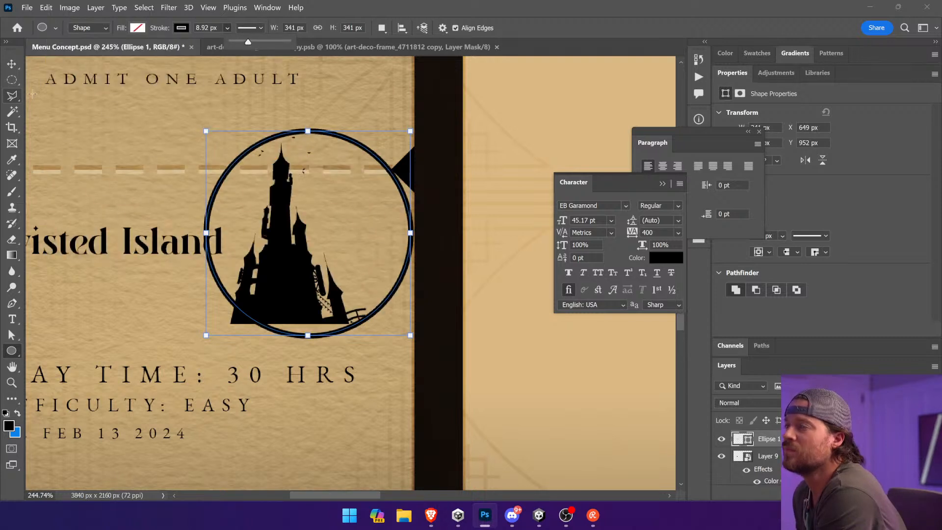
Step: Scale the circle outline down and centre it around the castle silhouette, leaving the castle's base overlapping its lower edge
click(11, 64)
mouse_move(403, 177)
mouse_down()
mouse_move(382, 155)
mouse_move(394, 149)
mouse_move(386, 172)
mouse_up()
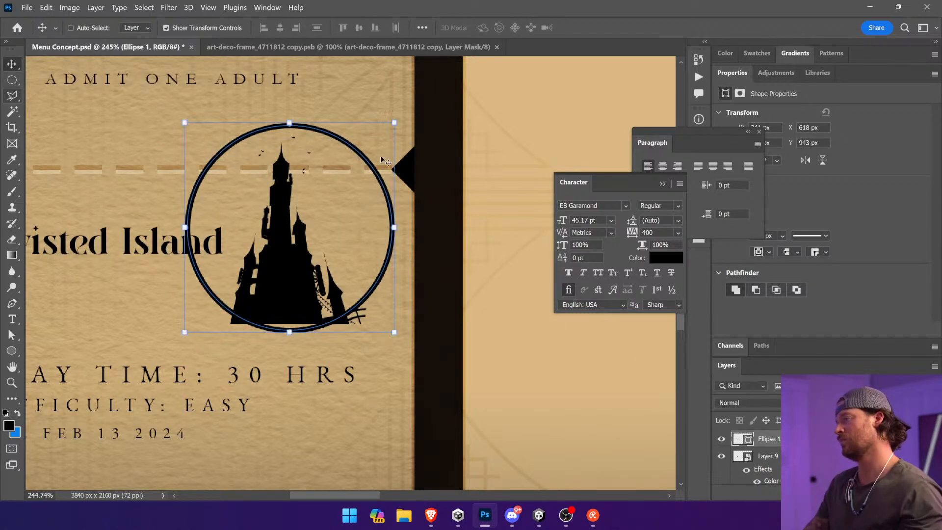
drag(398, 121, 363, 149)
drag(314, 226, 320, 212)
Step: Mask the castle silhouette to the inside of the circle outline using a circular selection
ctrl+click(279, 265)
click(15, 83)
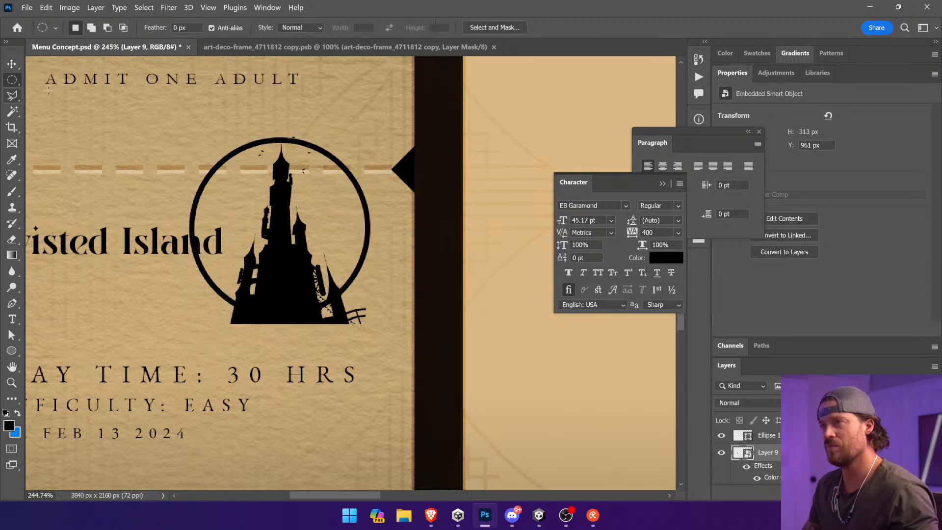
mouse_move(196, 139)
mouse_down()
mouse_move(412, 275)
mouse_move(371, 312)
mouse_up()
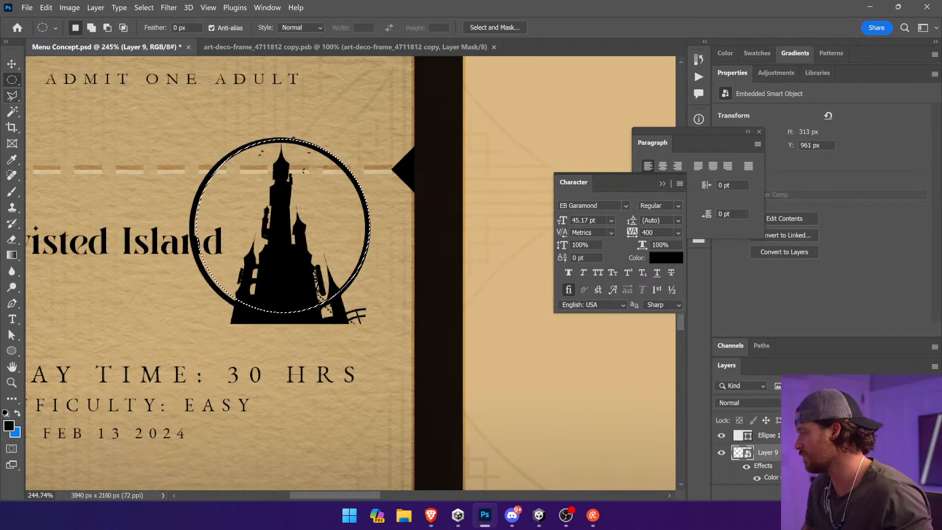
click(849, 492)
Step: Shift the masked castle slightly up and sideways inside the circle outline and narrow it a little
key(v)
drag(337, 258, 332, 257)
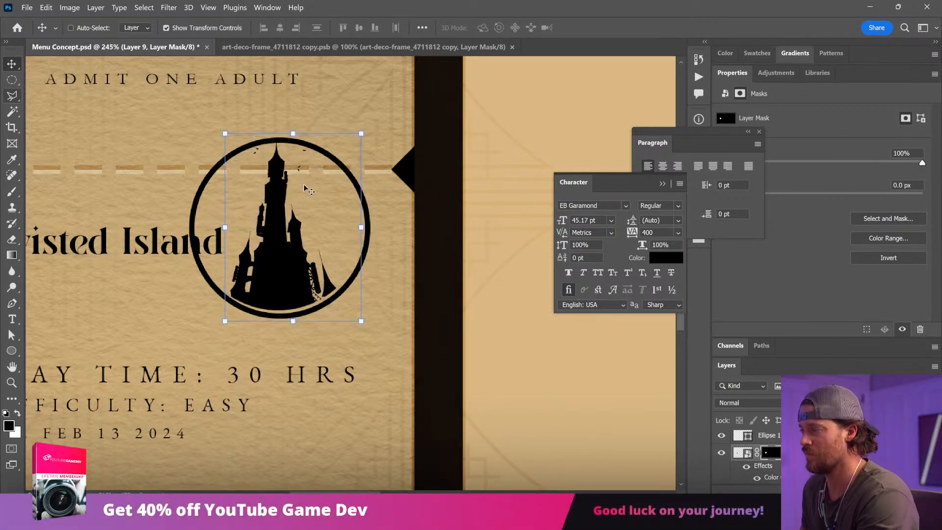
key(Up)
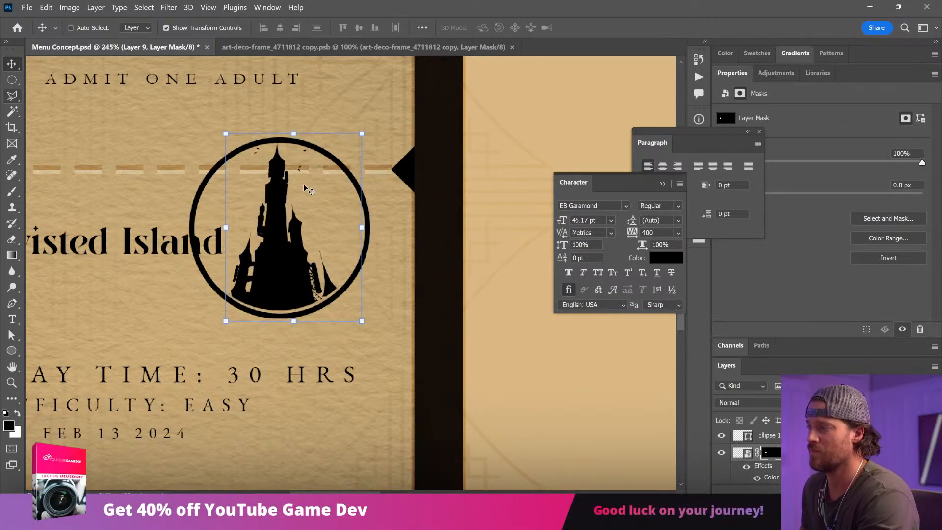
drag(361, 226, 359, 227)
key(Return)
key(Left)
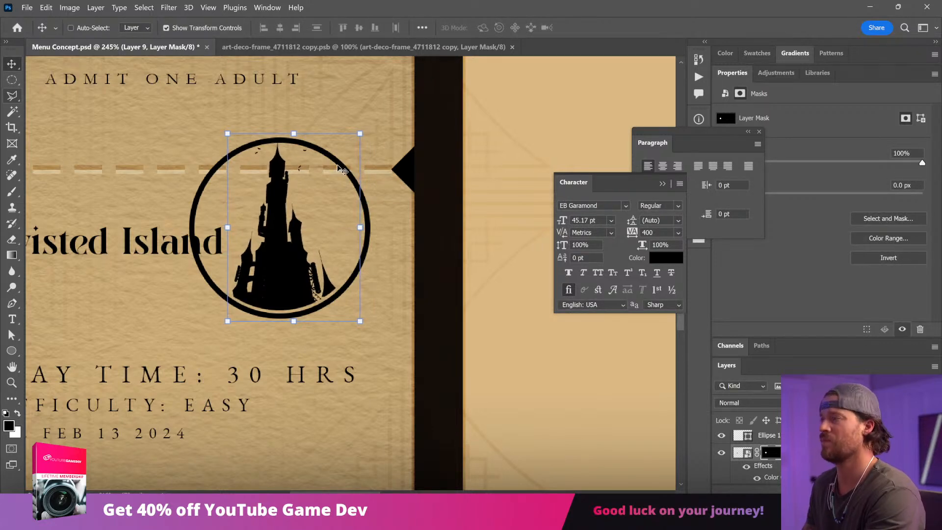
Step: Combine the circle outline and the masked castle into one smart object
ctrl+click(342, 171)
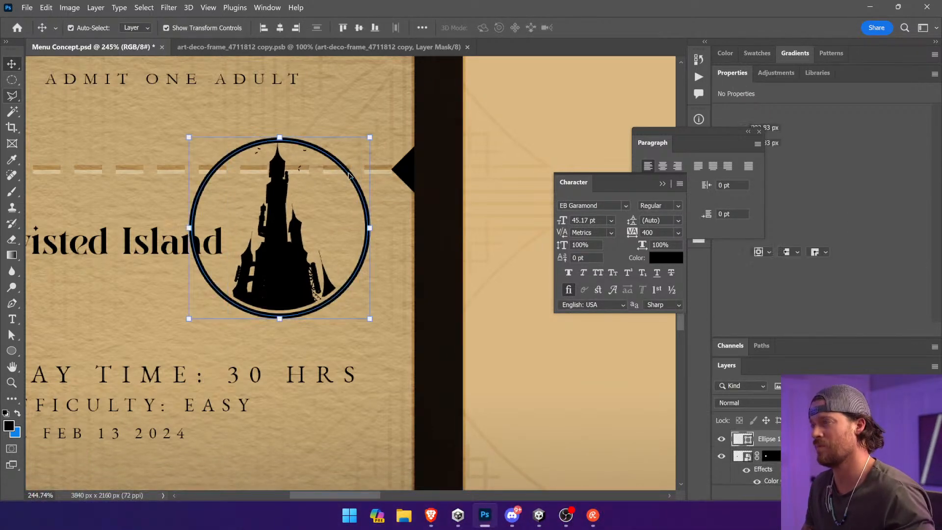
shift+click(811, 456)
right_click(811, 455)
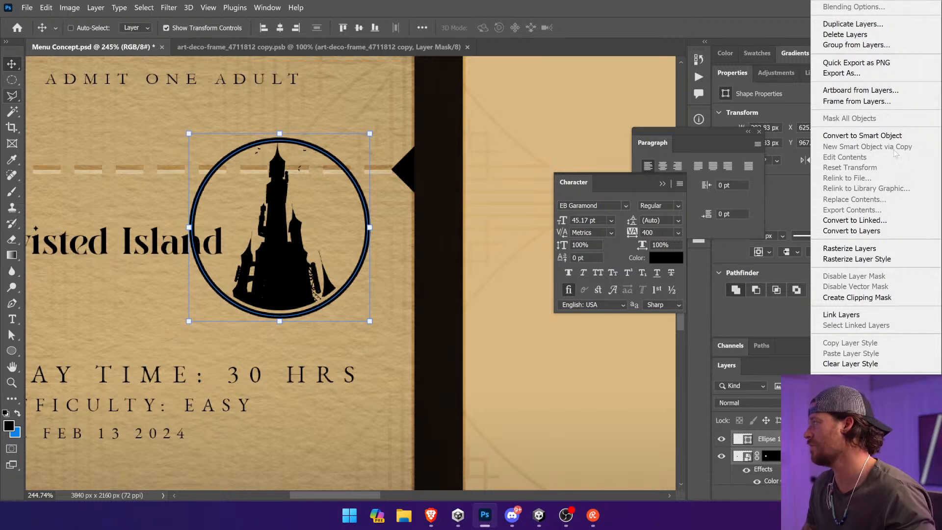
click(881, 136)
Step: Scale the castle emblem to about 201 px high and separate it from the Twisted Island title
drag(275, 220, 190, 258)
drag(285, 179, 168, 296)
key(Return)
drag(245, 377, 545, 337)
drag(456, 334, 504, 333)
click(663, 184)
drag(516, 256, 577, 195)
key(Return)
Step: Place the castle emblem to the left of the Twisted Island title and line both up above the play time text
drag(540, 268, 220, 304)
ctrl+click(295, 290)
drag(411, 304, 430, 311)
shift+click(197, 308)
drag(198, 308, 203, 320)
click(318, 344)
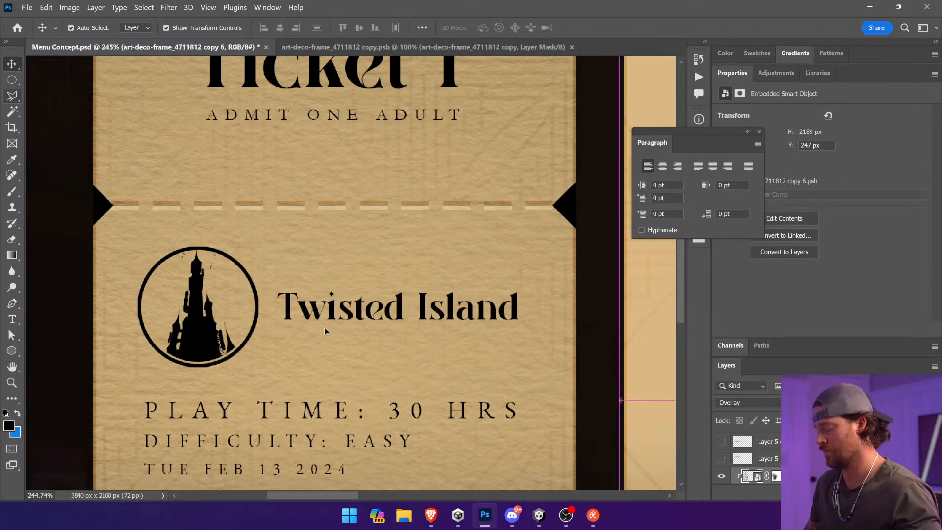
Step: Recolour the castle emblem with a golden yellow Color Overlay, ffba00, at 100% opacity
scroll(325, 327, down, 8)
click(405, 484)
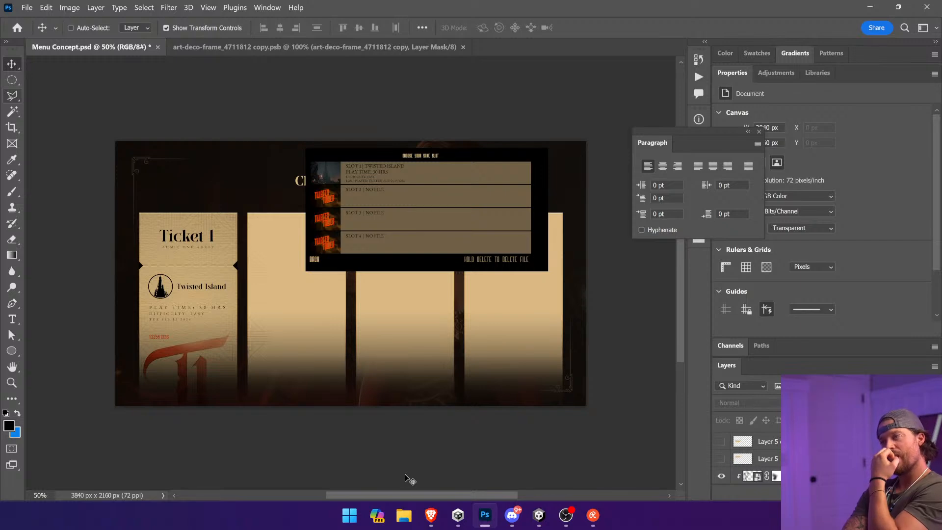
drag(116, 250, 304, 395)
ctrl+click(234, 190)
drag(195, 93, 402, 263)
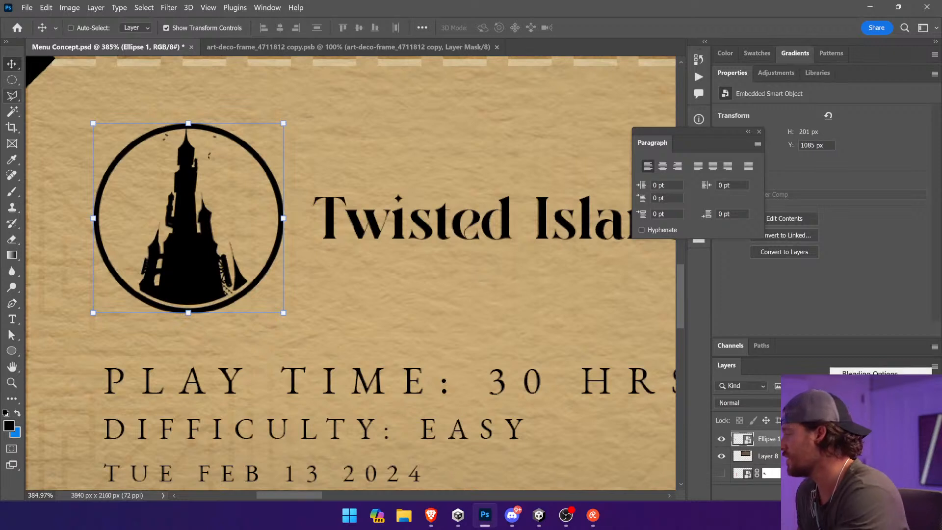
click(820, 471)
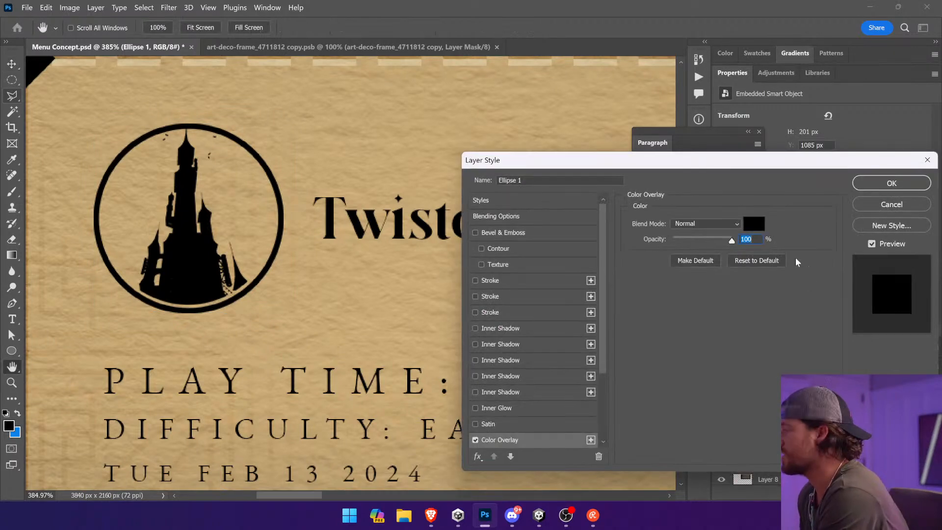
click(754, 223)
drag(756, 213, 773, 155)
drag(786, 236, 794, 294)
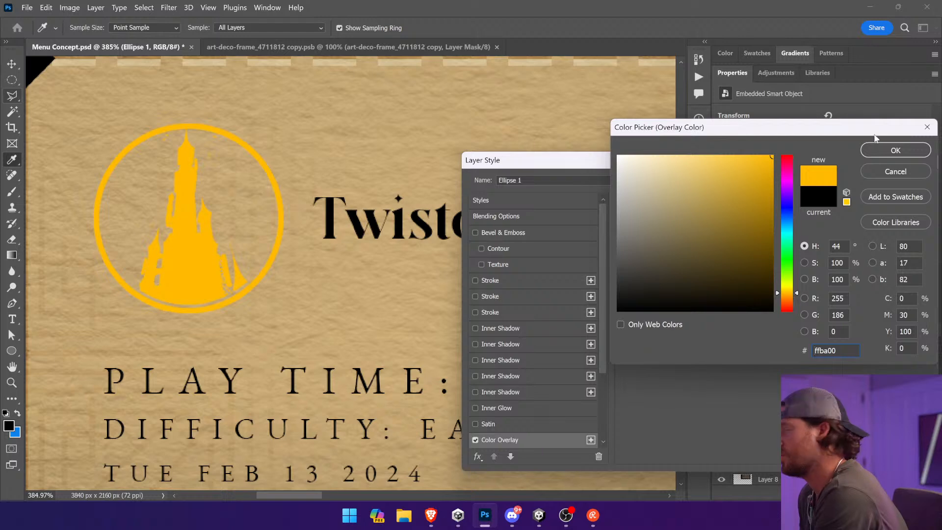
click(886, 150)
Step: Try a Bevel & Emboss on the emblem with direction Down and a size of 1 px
click(514, 232)
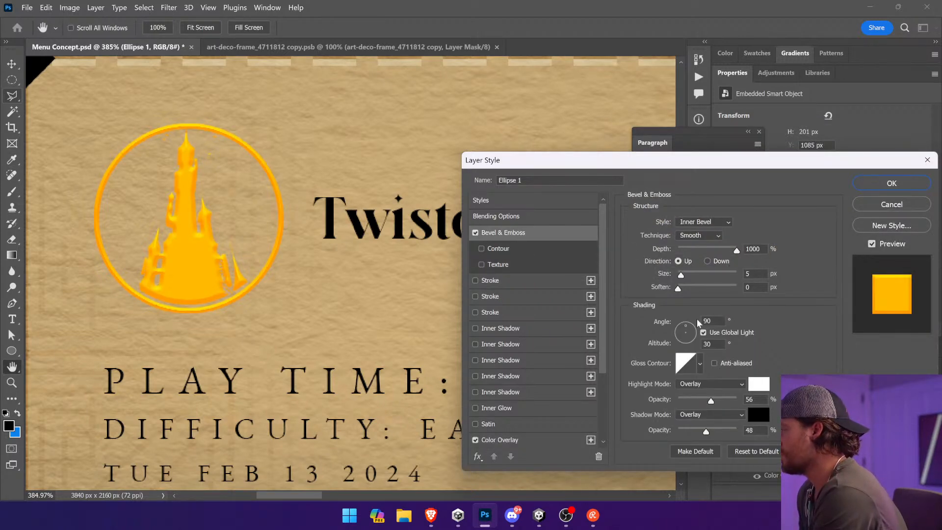
click(707, 261)
drag(681, 274, 679, 278)
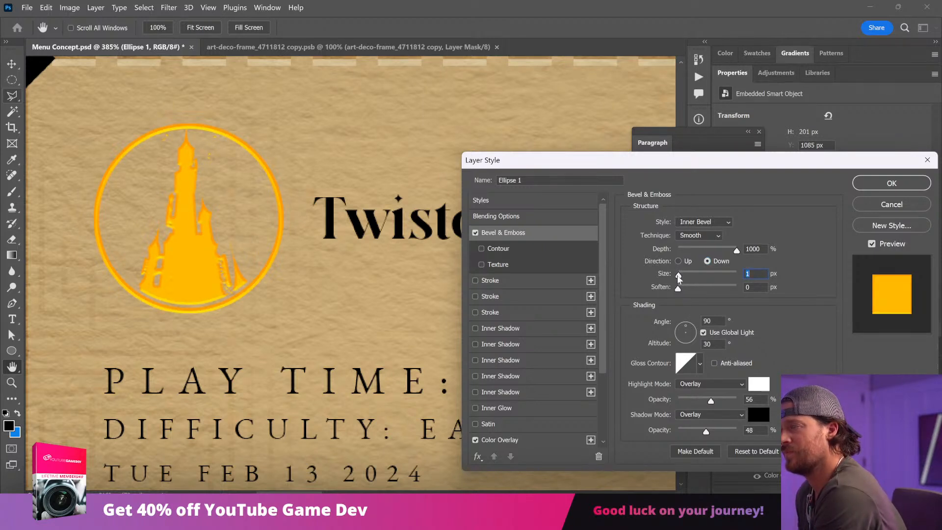
Step: Add a Drop Shadow to the emblem with size 10 px and 14% opacity
scroll(515, 432, down, 5)
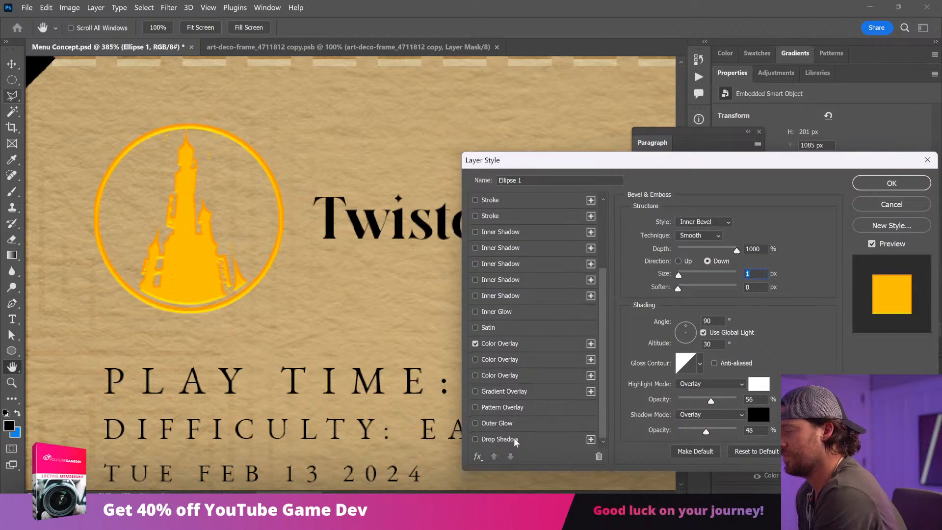
click(514, 439)
drag(706, 305, 679, 304)
drag(700, 240, 683, 241)
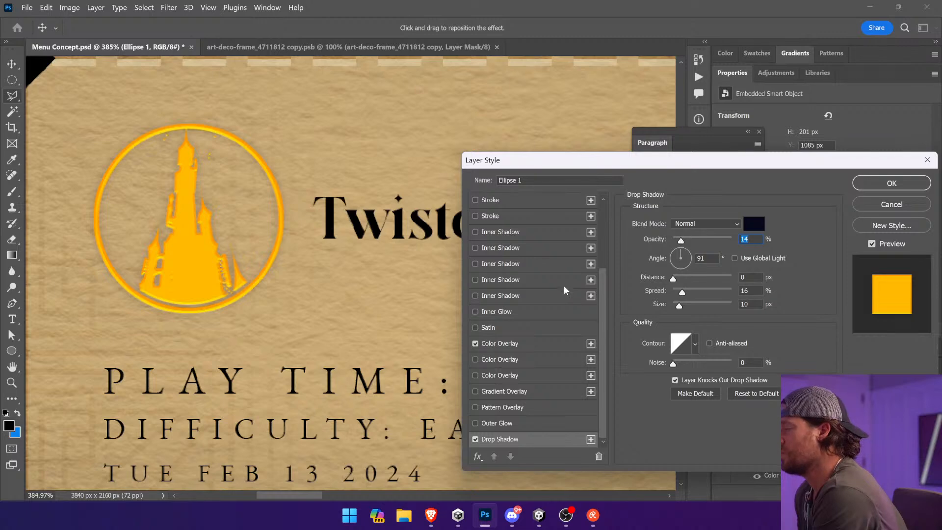
click(891, 183)
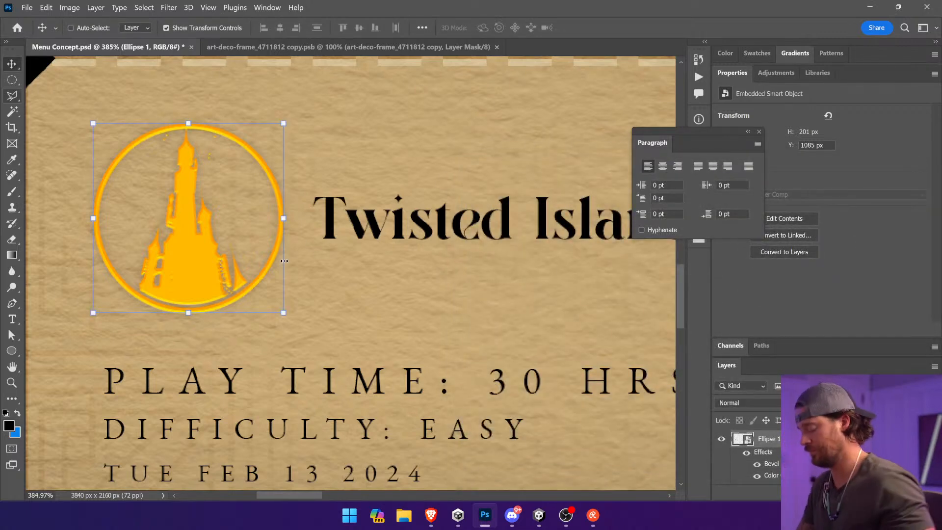
Step: Move the castle emblem straight down about 7 px toward the play time text
key(ctrl+0)
key(ctrl+minus)
click(147, 443)
click(59, 343)
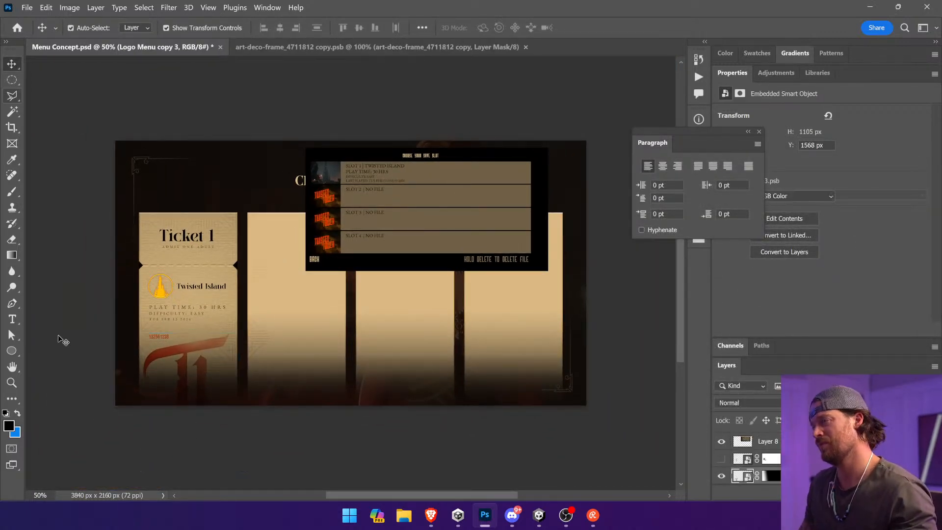
key(ctrl+space)
drag(157, 322, 343, 376)
ctrl+click(159, 228)
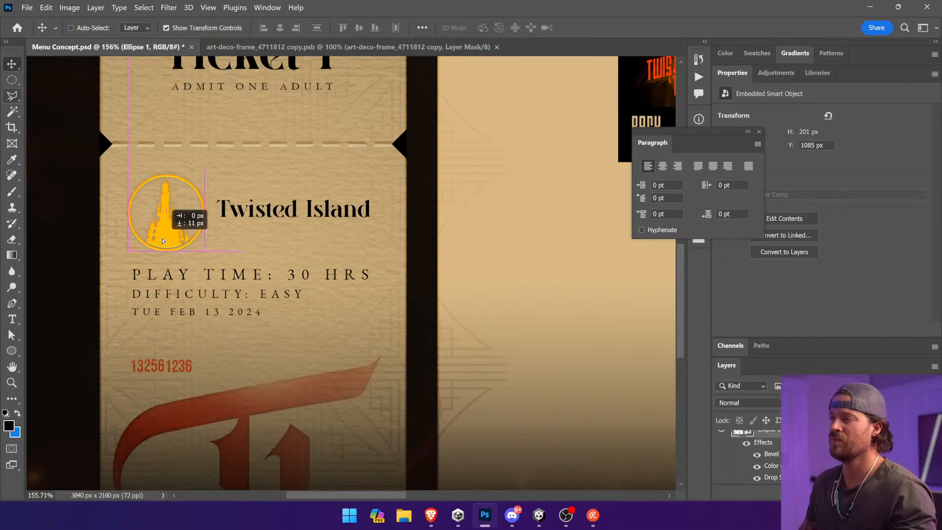
ctrl+click(81, 245)
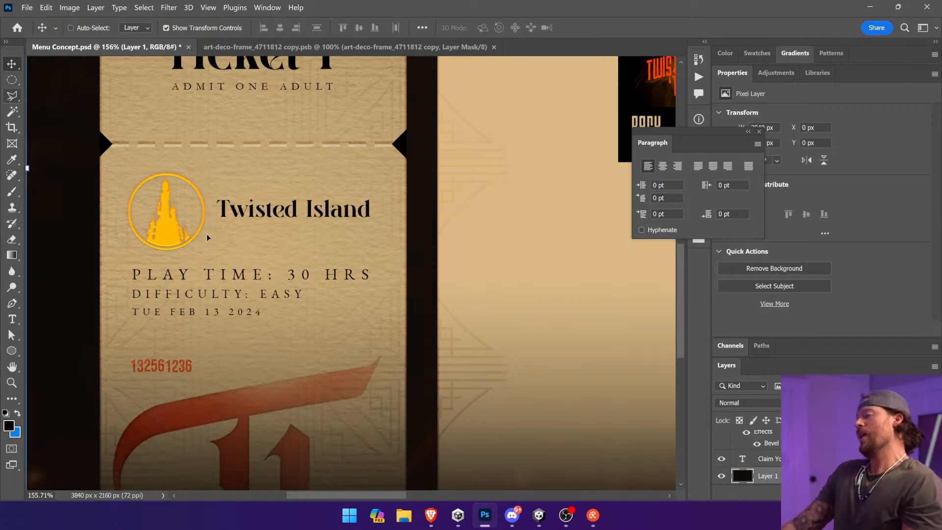
Step: Give the emblem an Inner Shadow with size 3 px and turn off its Bevel & Emboss
ctrl+click(181, 237)
key(ctrl+space)
drag(213, 272, 102, 121)
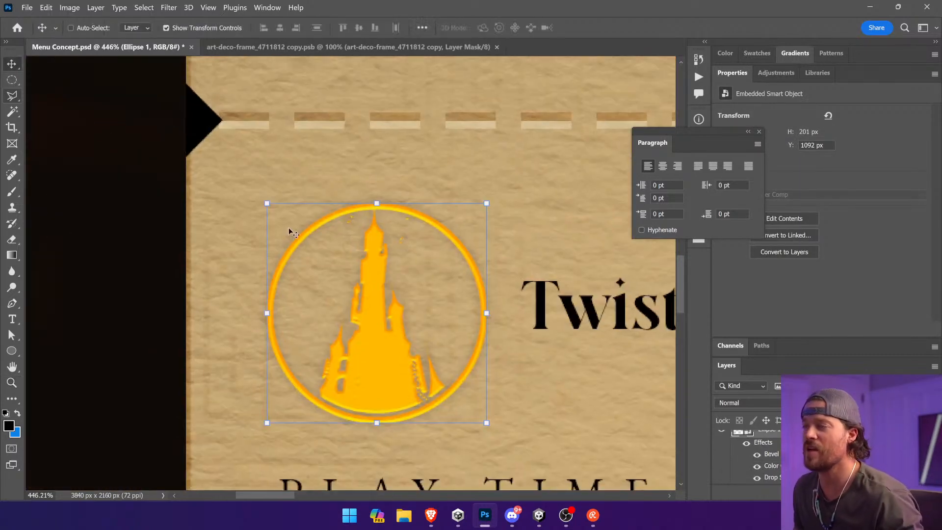
double_click(775, 477)
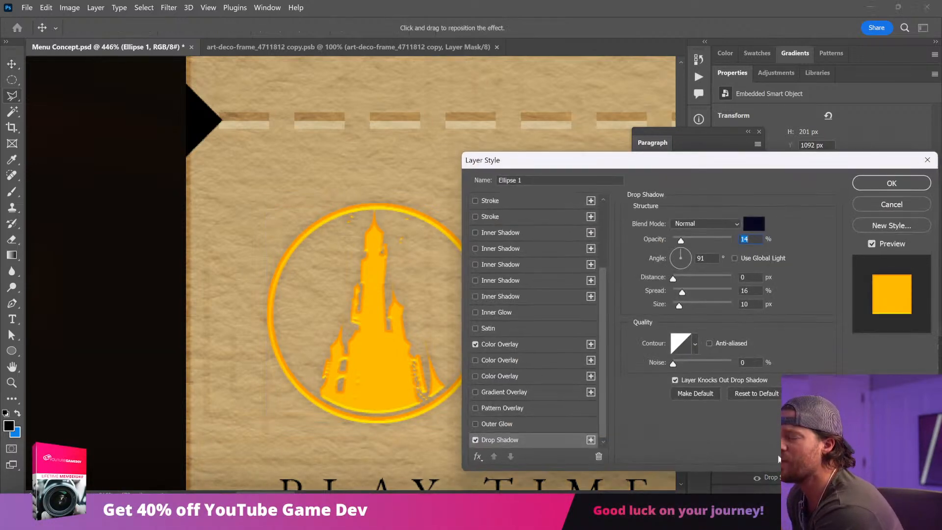
click(558, 237)
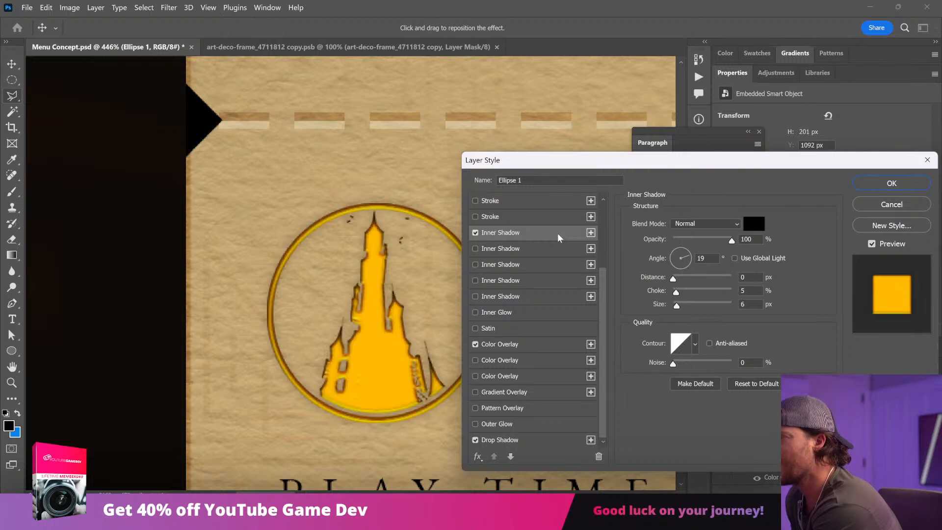
drag(679, 308, 674, 307)
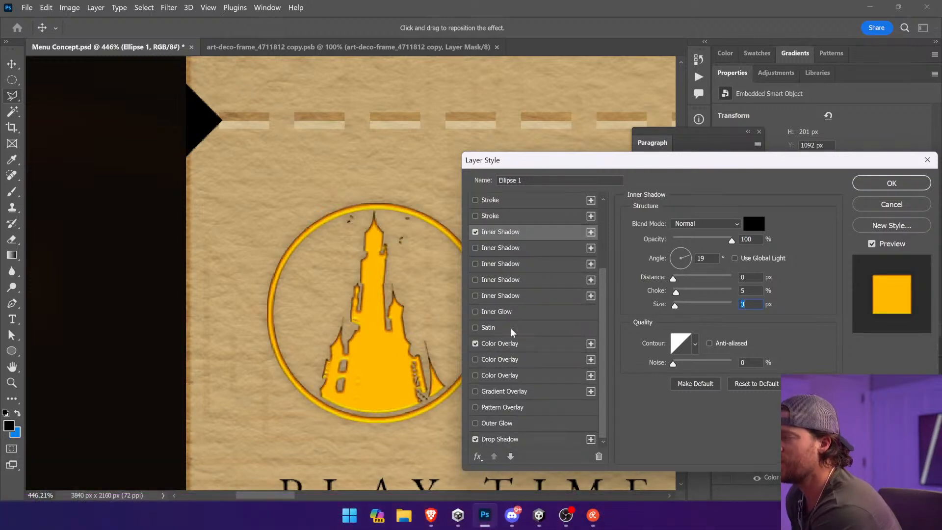
scroll(501, 243, up, 3)
click(476, 233)
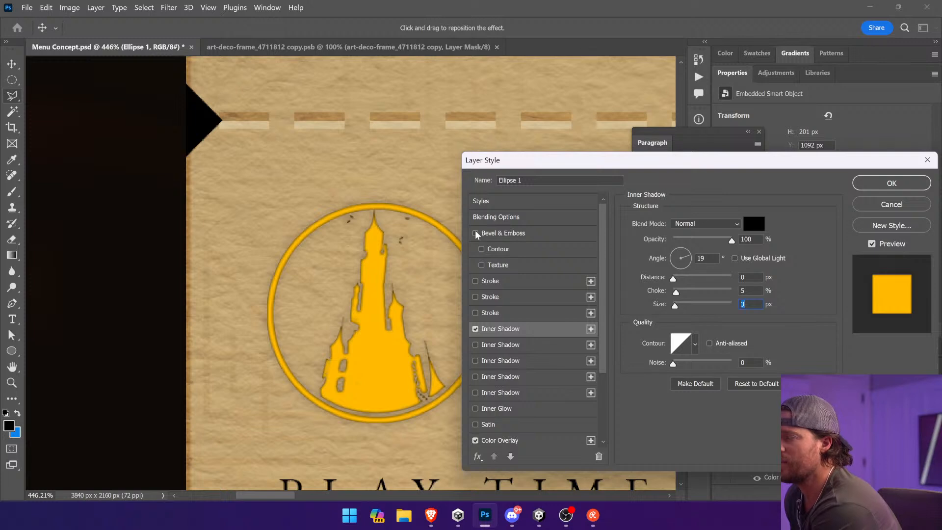
Step: Refine the emblem's Inner Shadow to distance 1 px, size 0 px and 14% opacity
drag(673, 278, 663, 306)
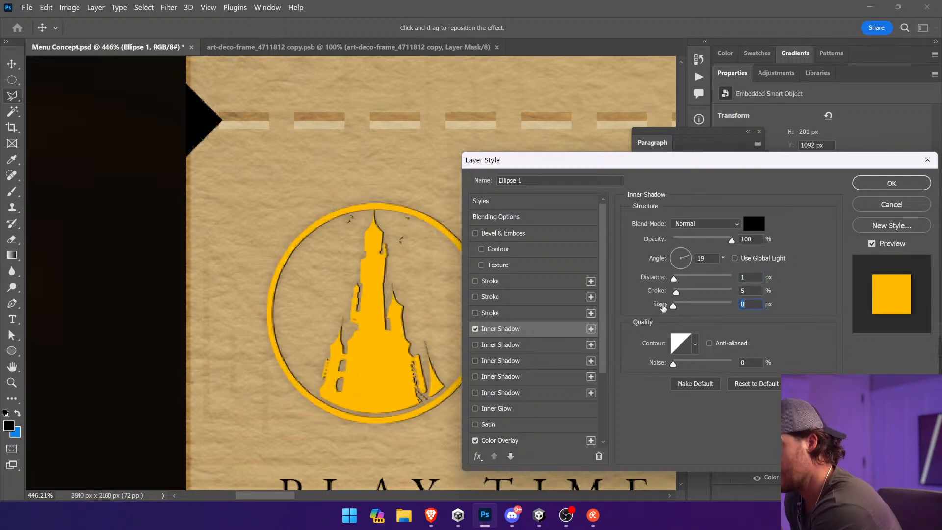
drag(676, 276, 675, 278)
click(681, 239)
click(674, 280)
Step: Change the emblem's Drop Shadow colour to white
scroll(522, 445, down, 3)
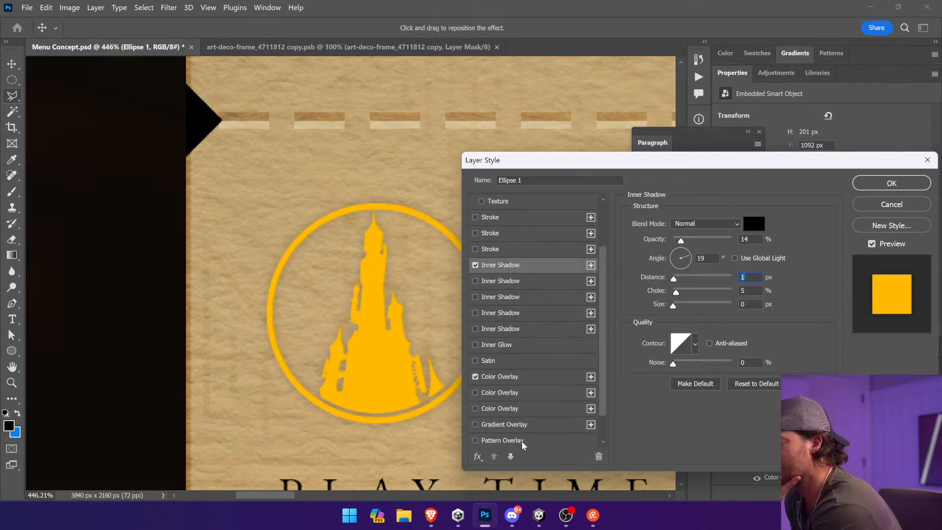
click(523, 435)
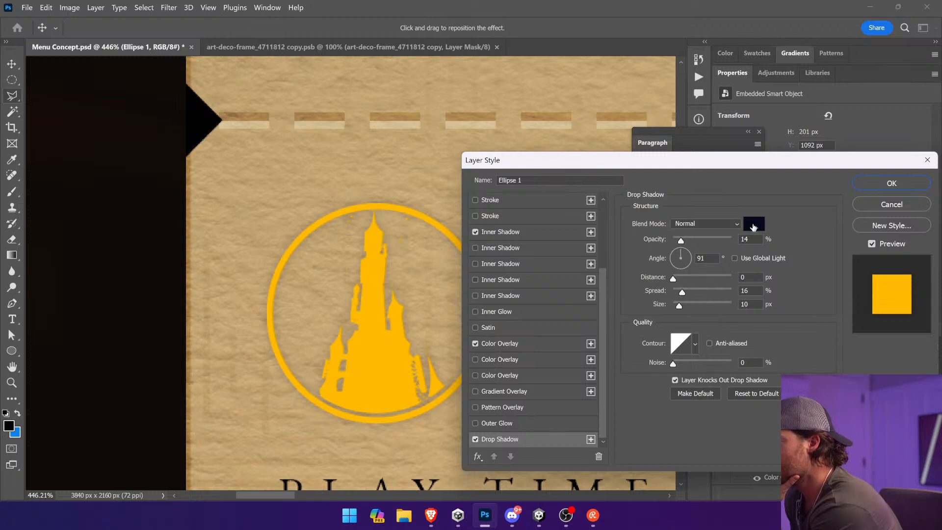
click(751, 227)
drag(702, 233, 611, 148)
click(878, 152)
Step: Set the emblem's Drop Shadow to size 0 px, distance 2 px, angle 33° and 15% opacity
drag(680, 307, 674, 282)
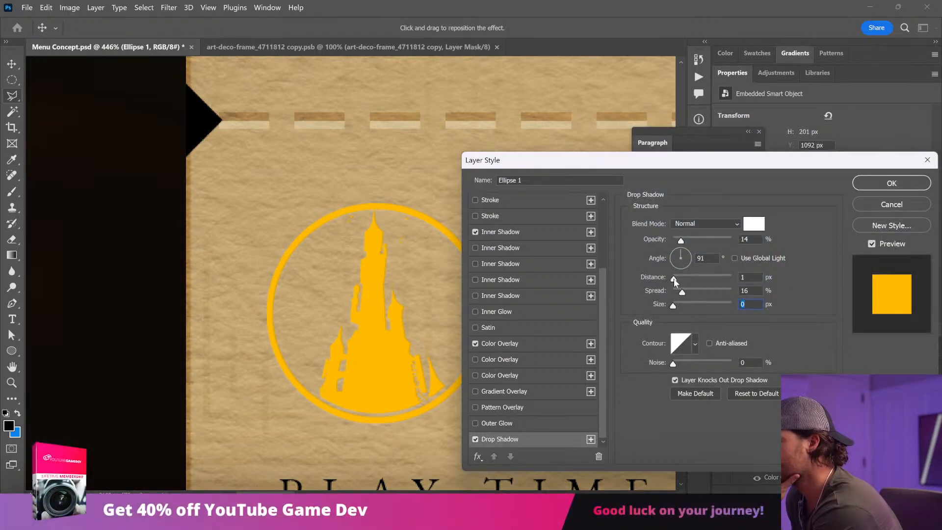
drag(702, 237, 674, 280)
click(693, 219)
click(698, 235)
drag(699, 235, 687, 238)
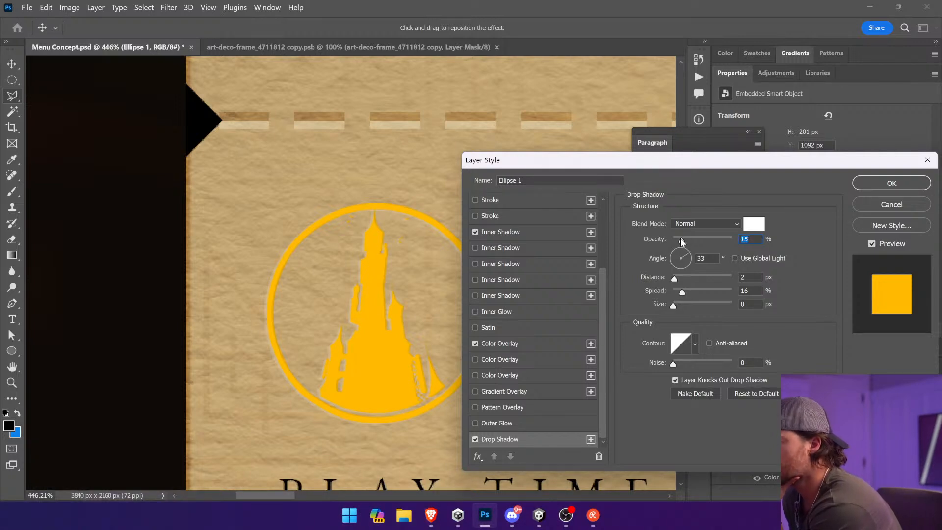
click(892, 183)
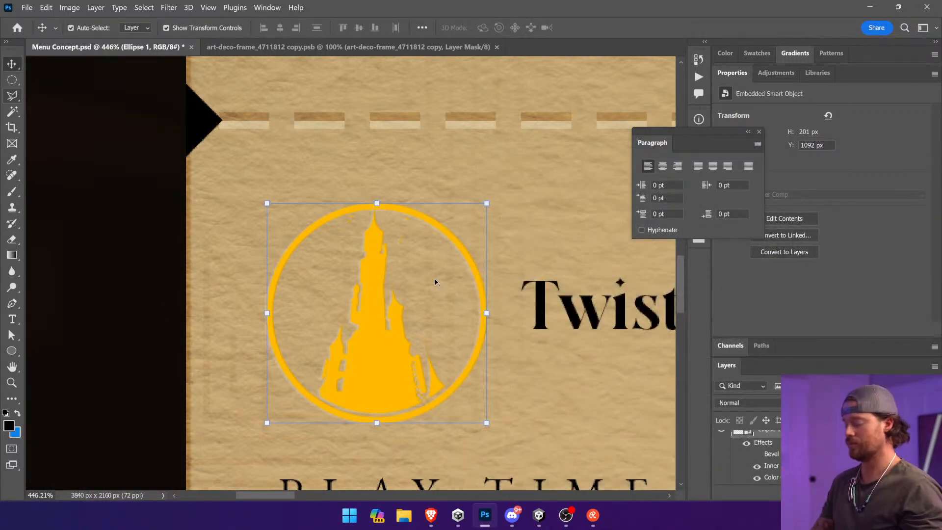
Step: Enable a Pattern Overlay at 100% opacity on the emblem, previewing it without the Color Overlay before restoring that overlay
key(ctrl+0)
click(164, 440)
key(ctrl+space)
drag(60, 256, 233, 370)
ctrl+click(192, 220)
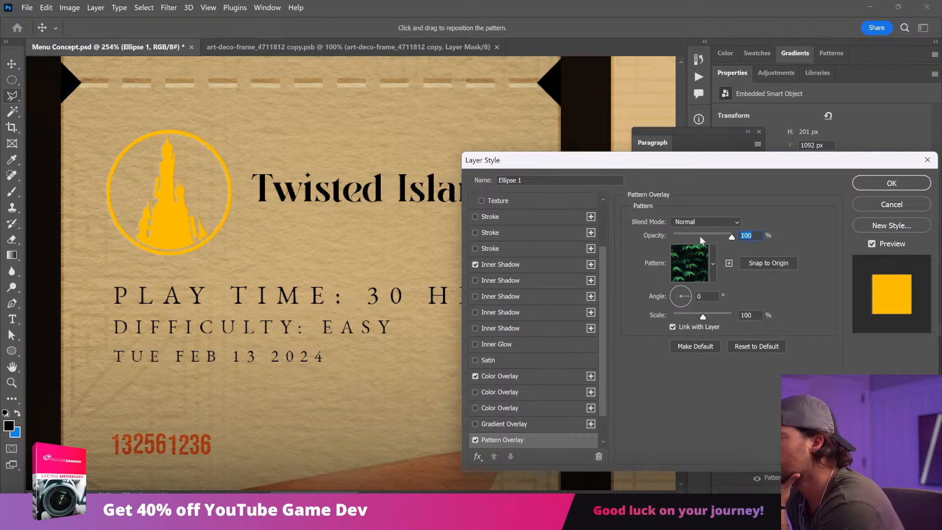
click(475, 377)
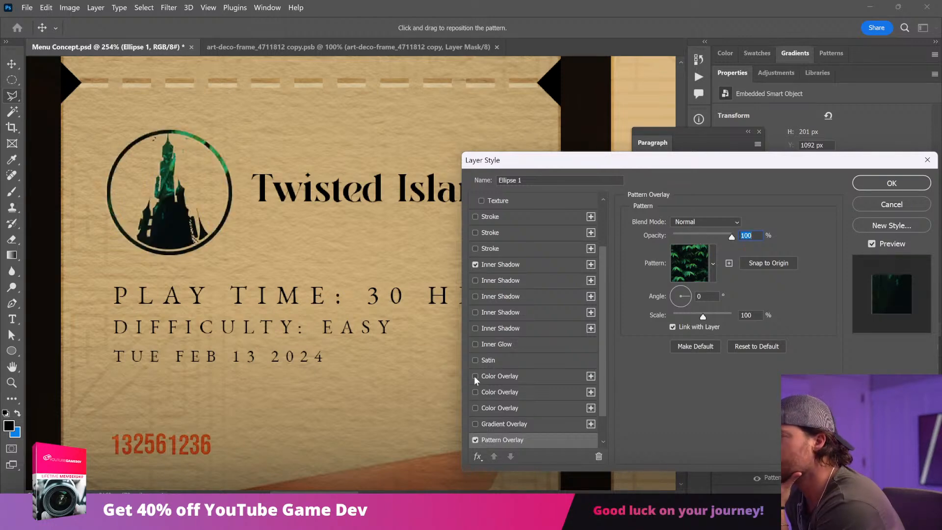
click(475, 376)
click(578, 376)
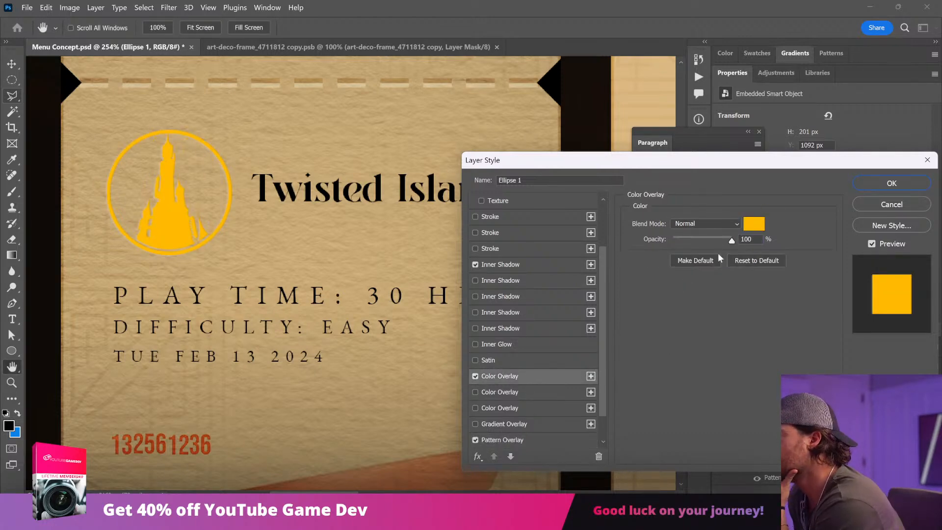
click(877, 184)
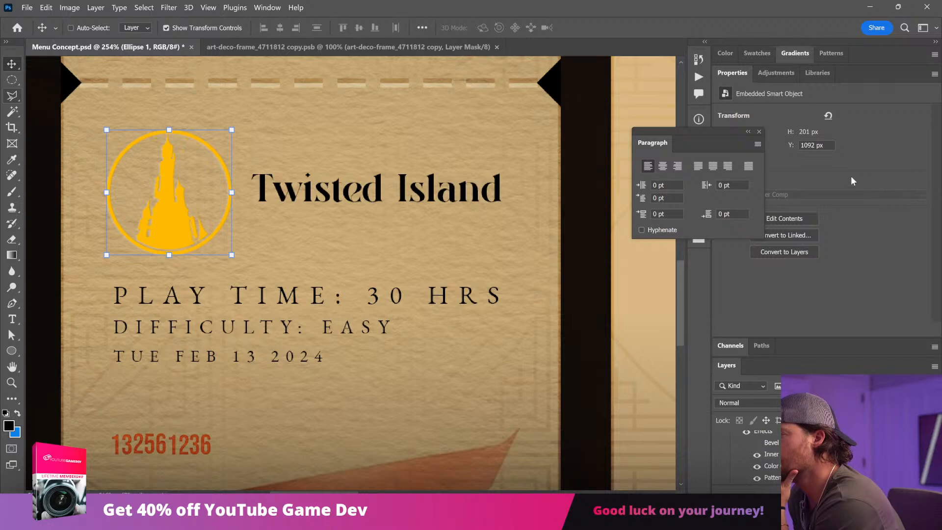
Step: Undo the castle emblem's gold layer effects and move the emblem and Twisted Island title slightly down and right on Ticket 1
key(ctrl+minus)
key(ctrl+minus)
key(ctrl+minus)
key(ctrl+minus)
ctrl+click(329, 443)
drag(85, 178, 307, 415)
drag(424, 325, 368, 320)
ctrl+click(226, 266)
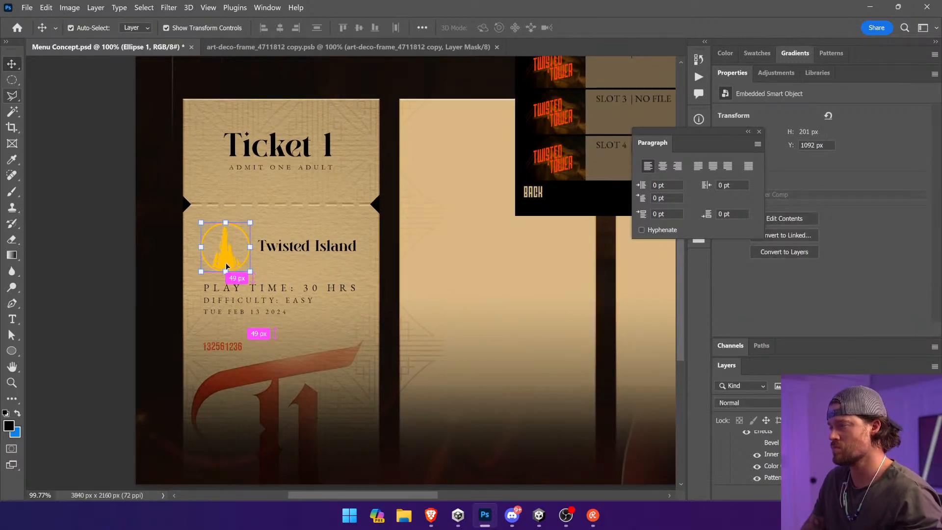
key(ctrl+z)
key(ctrl+z)
key(ctrl+z)
key(ctrl+z)
key(ctrl+z)
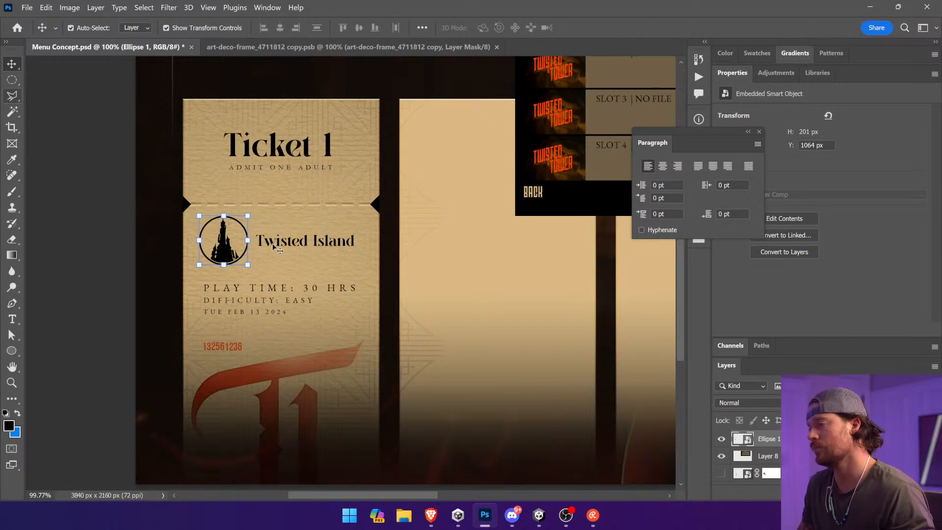
drag(275, 248, 277, 251)
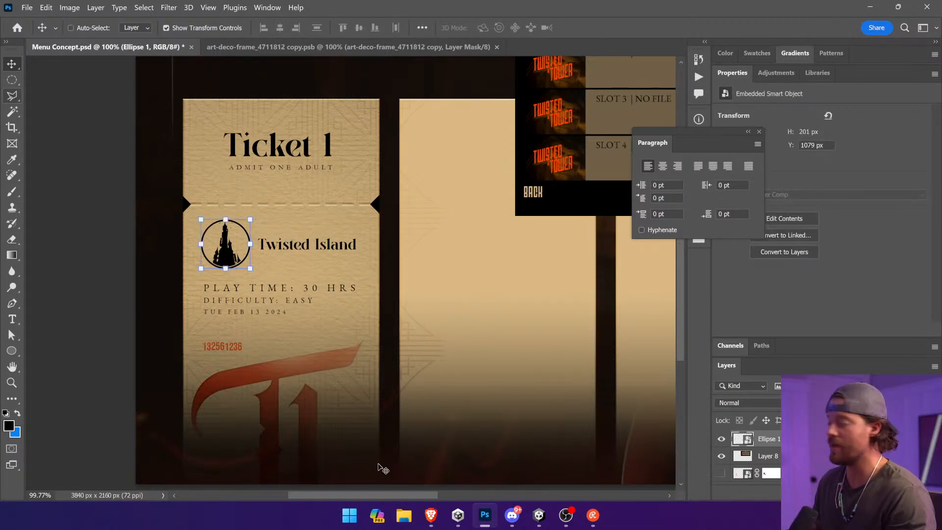
Step: Paste the copied grunge texture into the document, place it over Ticket 1's emblem and title, and enlarge it to more than double size
mouse_move(426, 519)
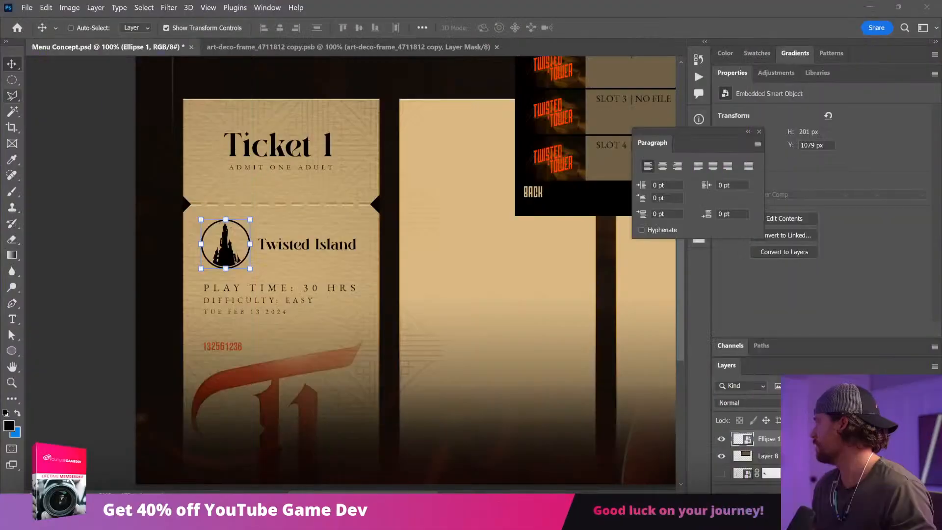
click(396, 297)
key(ctrl+v)
drag(410, 273, 279, 234)
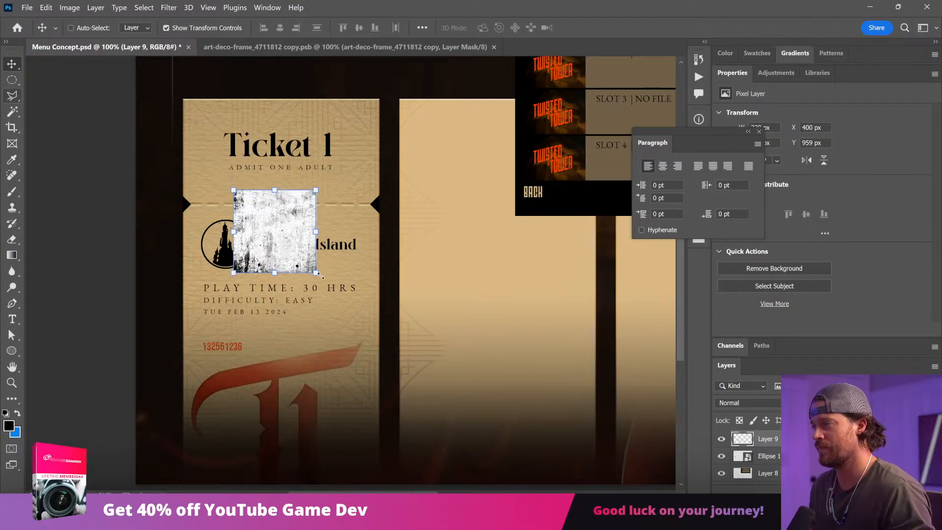
drag(323, 275, 422, 378)
key(Return)
Step: Invert the colours of the pasted grunge texture
click(70, 8)
mouse_move(118, 36)
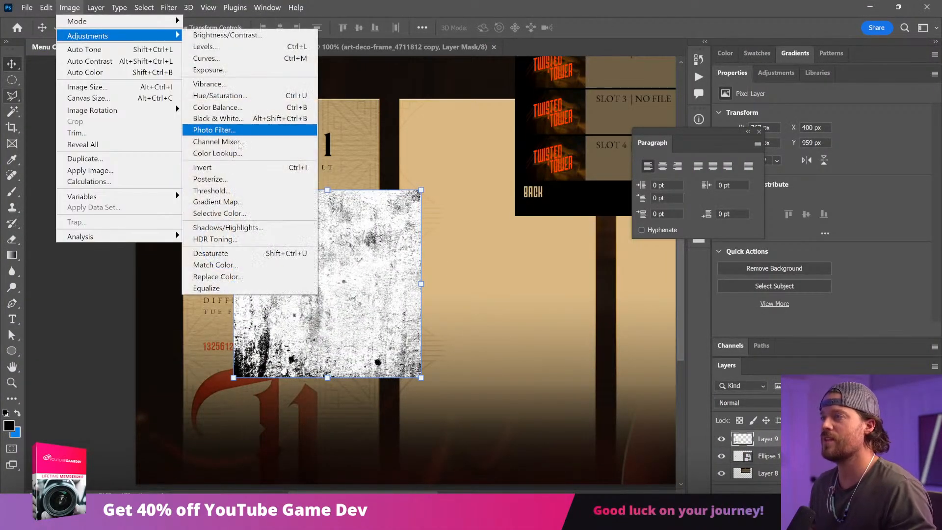
click(230, 166)
Step: Try to isolate the texture's dark areas using a Magic Wand selection at tolerance 2, inverting it and deleting the rest
click(14, 112)
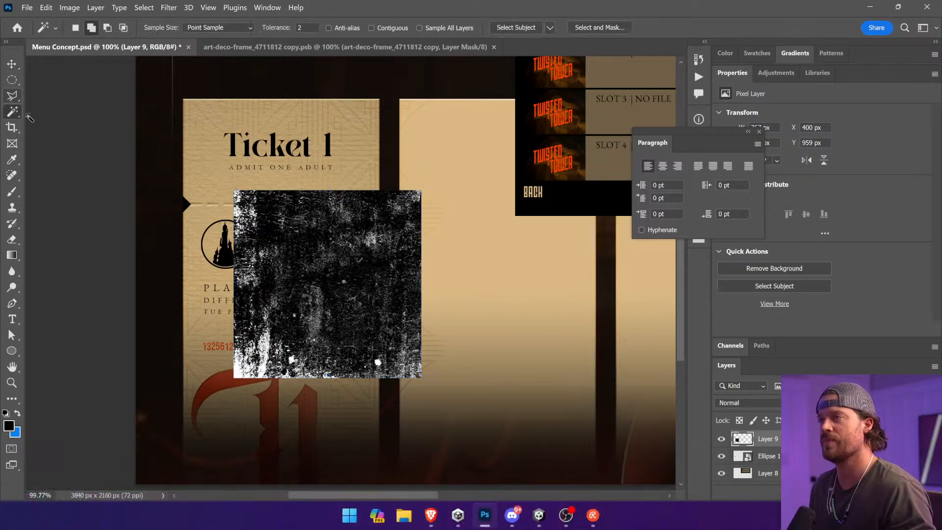
click(308, 244)
key(ctrl+shift+i)
key(Delete)
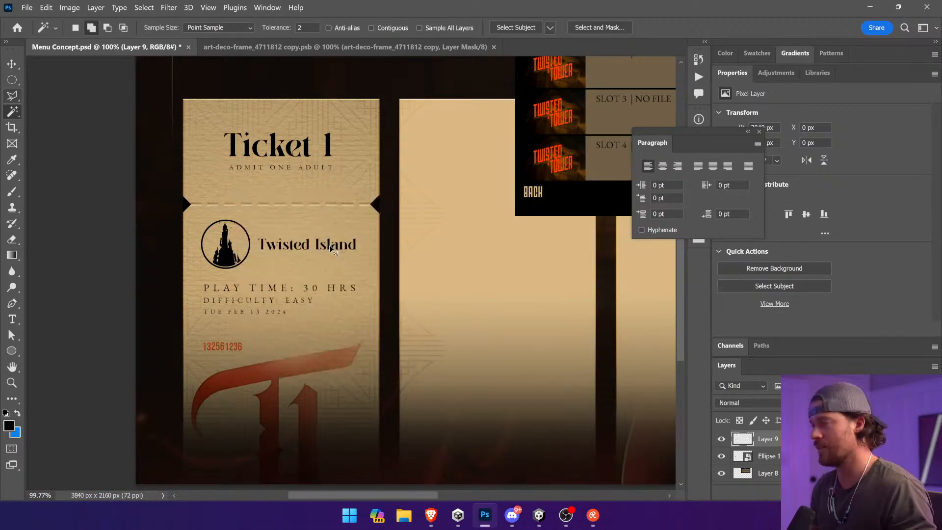
key(ctrl+d)
key(v)
key(ctrl+z)
key(ctrl+z)
key(ctrl+z)
key(ctrl+z)
Step: Try to cut out part of the grunge texture with a Magic Wand selection at tolerance 60
key(w)
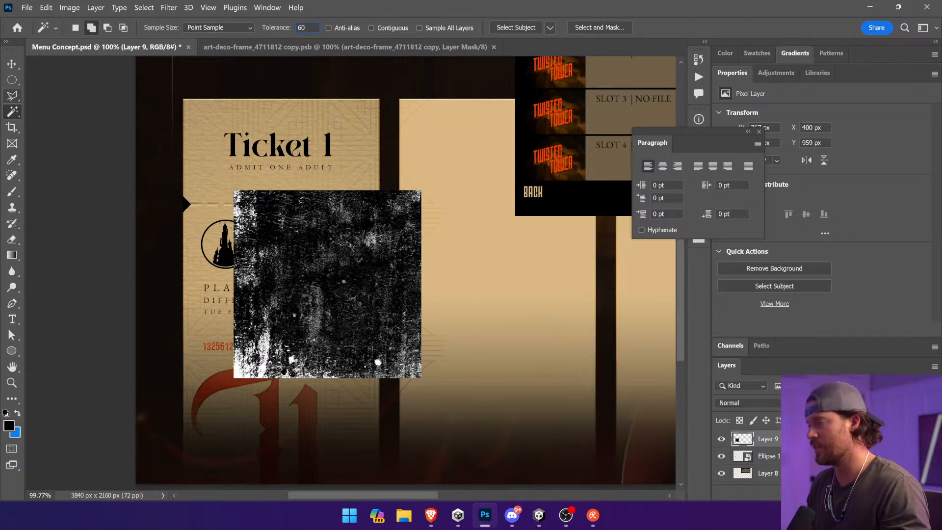
text(60)
click(402, 269)
key(Delete)
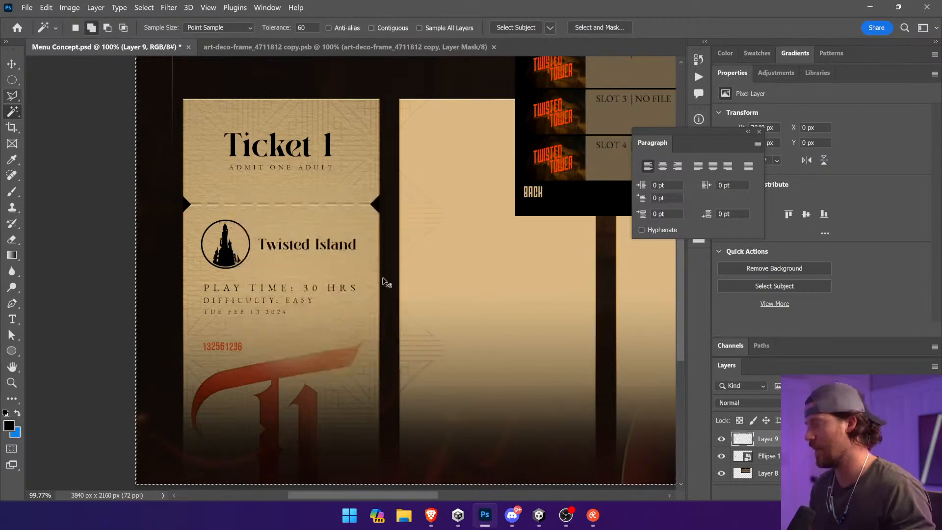
key(ctrl+d)
key(v)
Step: Darken the cut-out texture with Hue/Saturation at Lightness -100 and try shifting it across the ticket
click(70, 7)
mouse_move(98, 38)
click(207, 95)
drag(437, 231, 356, 234)
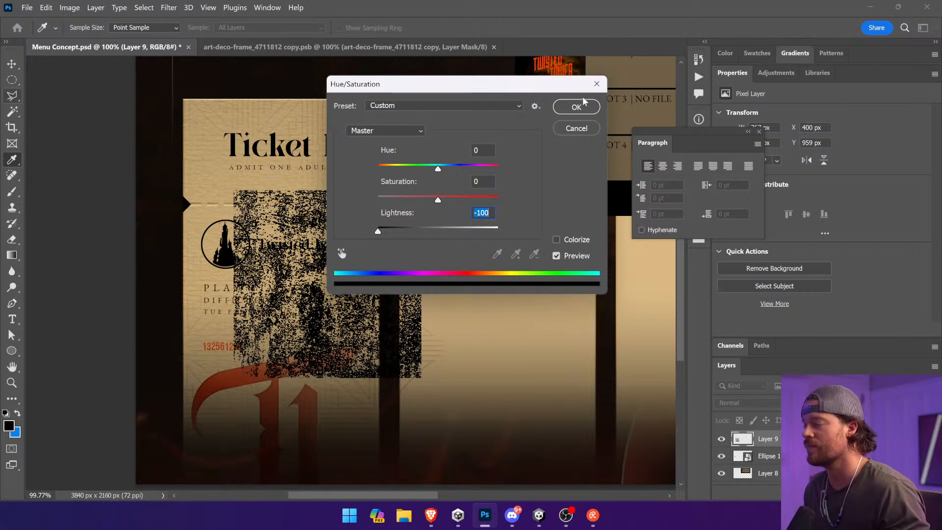
click(576, 107)
drag(336, 273, 541, 269)
Step: Undo the grunge texture's repositioning and Lightness adjustment
key(ctrl+z)
key(ctrl+z)
key(ctrl+z)
key(ctrl+z)
key(ctrl+z)
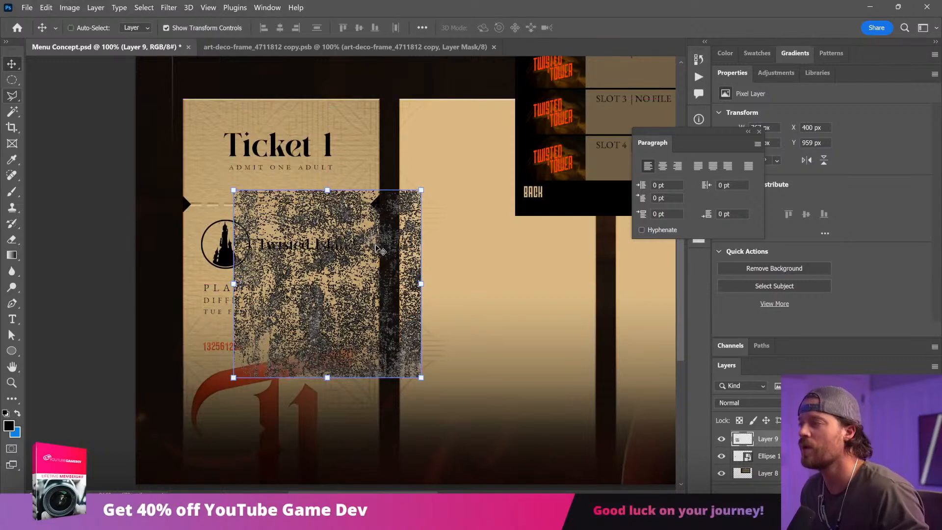
Step: Delete the texture's light areas using a Magic Wand selection at tolerance 80, and position the remaining black grunge over Ticket 1's details
click(13, 112)
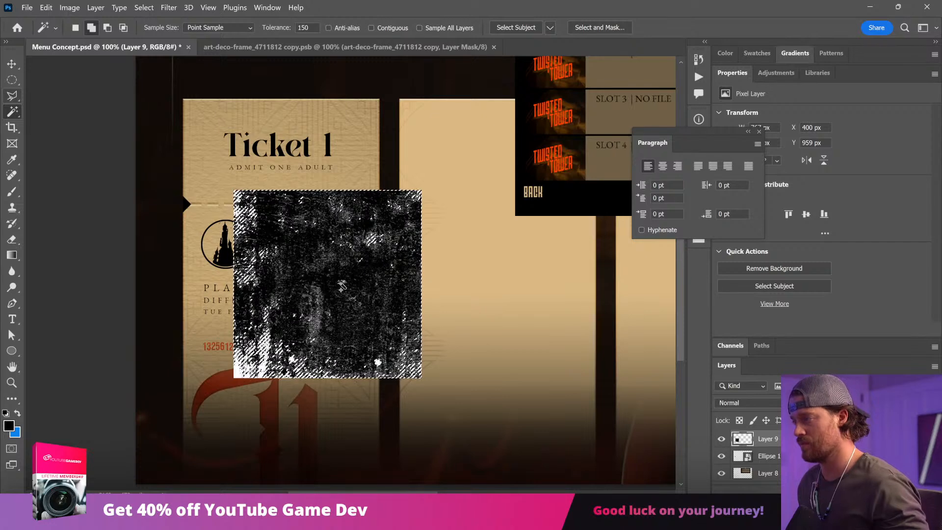
click(278, 28)
text(80)
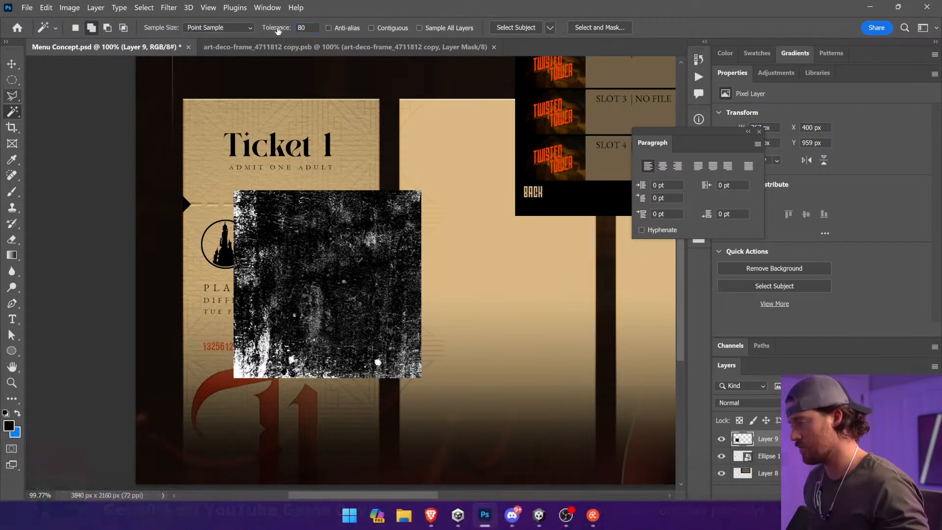
click(311, 238)
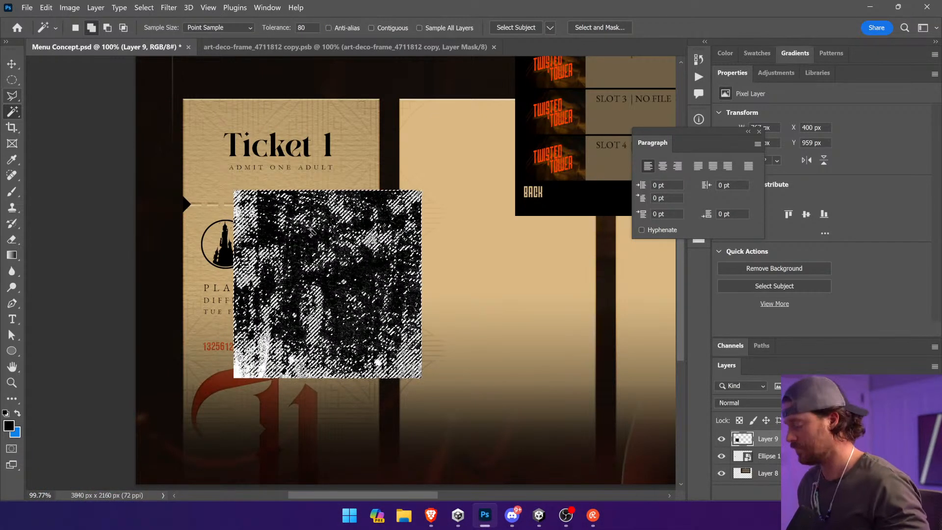
key(Delete)
key(ctrl+d)
drag(288, 238, 282, 237)
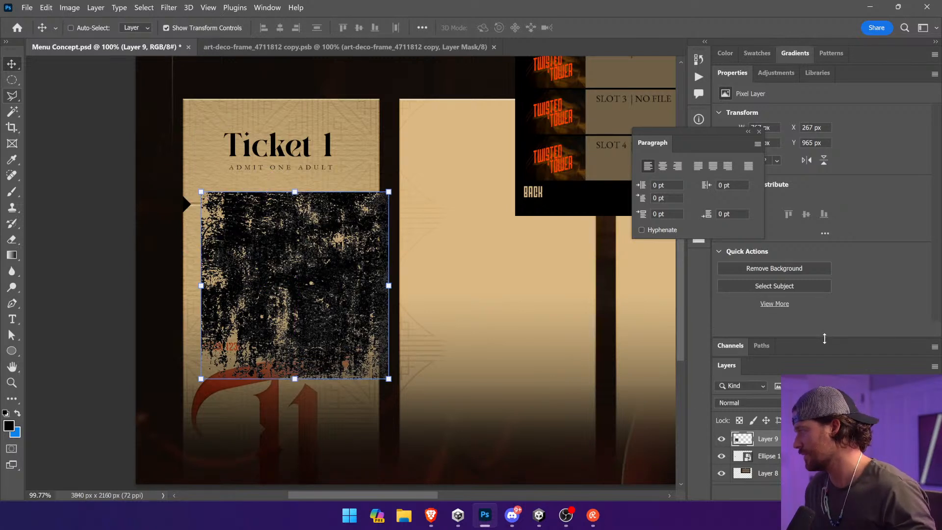
Step: Cut the black grunge texture from its layer and paste it into a new layer mask on the castle emblem
drag(824, 338, 824, 226)
key(ctrl+a)
key(Delete)
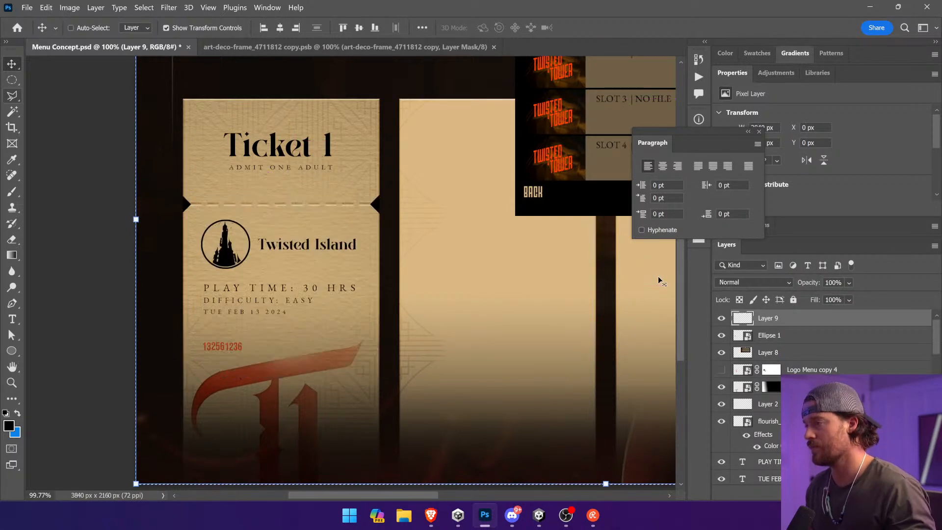
key(ctrl+d)
ctrl+click(230, 260)
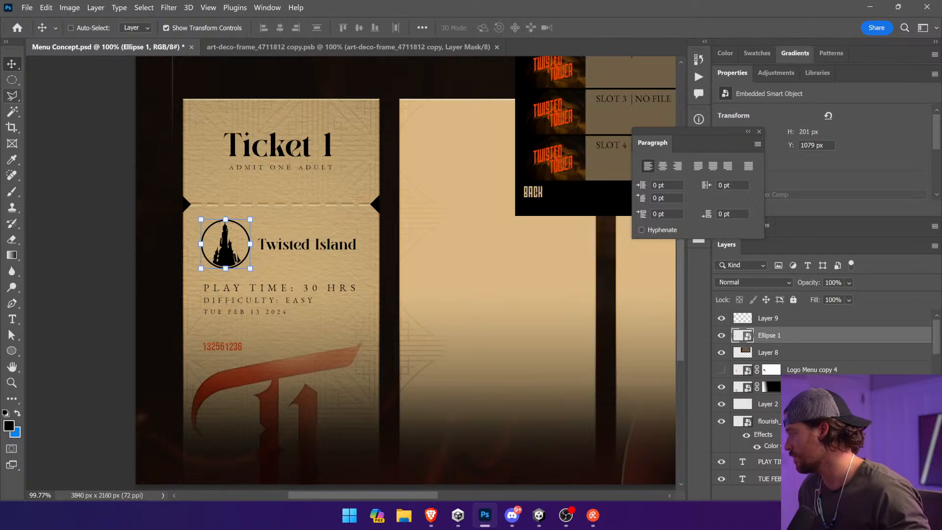
click(811, 493)
alt+click(774, 337)
key(ctrl+v)
click(746, 340)
key(ctrl+d)
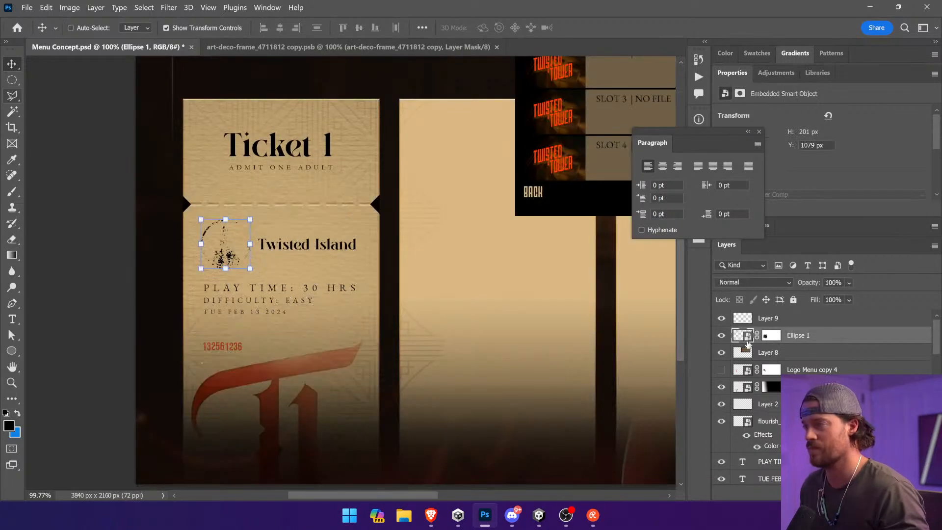
Step: Unlink and invert the emblem's layer mask, and shift the grunge texture within it up and left
click(771, 337)
click(758, 338)
key(ctrl+i)
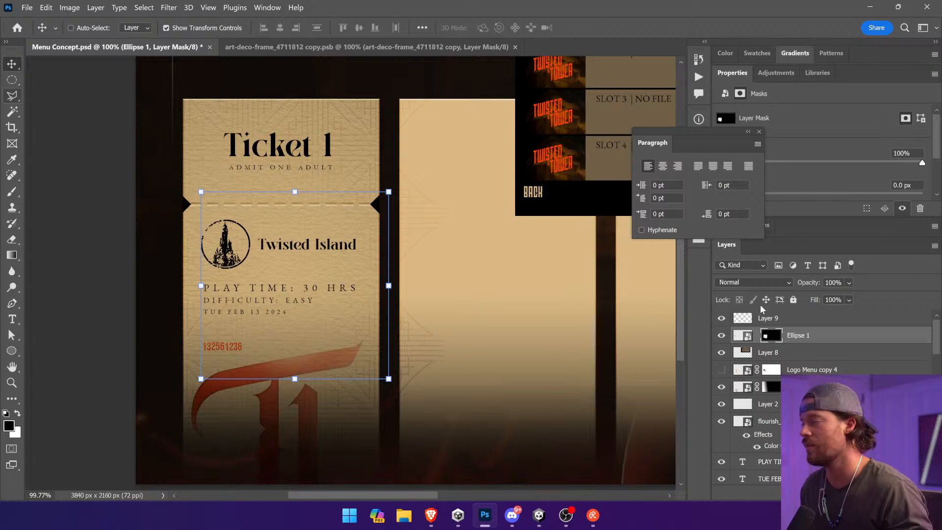
drag(361, 271, 325, 262)
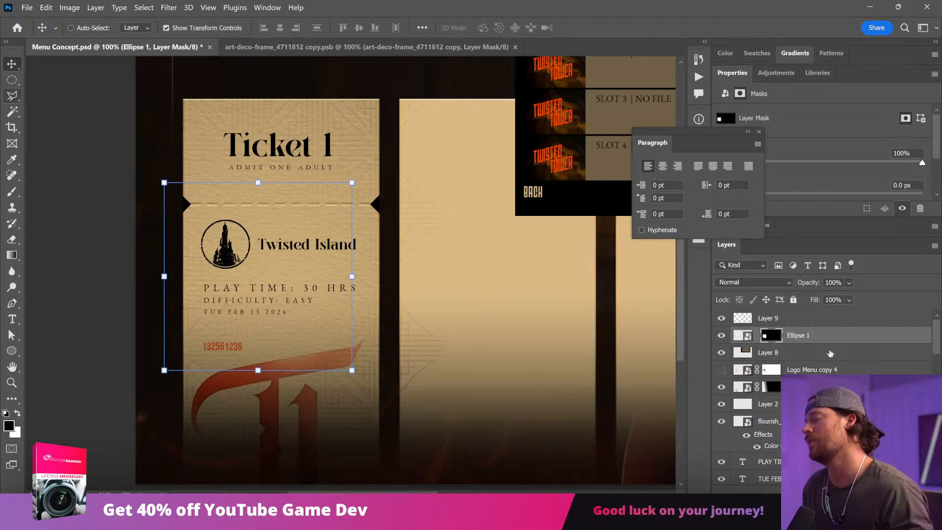
Step: Save the Menu Concept.psd document with the distressed emblem
click(756, 369)
key(z)
drag(262, 225, 379, 285)
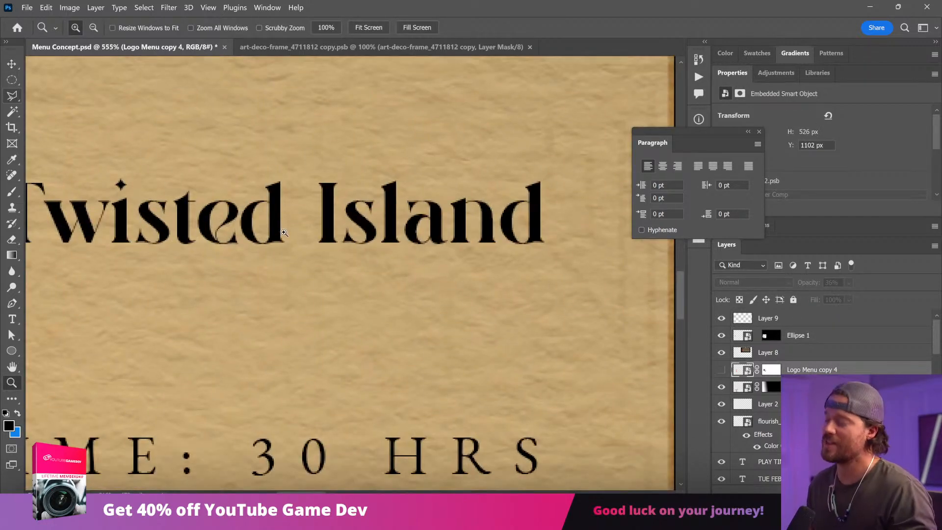
key(ctrl+0)
key(v)
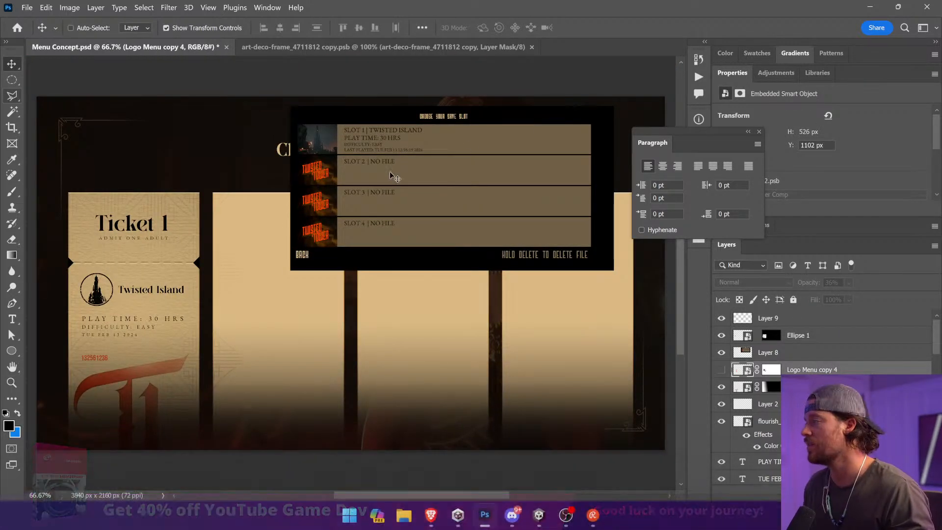
drag(118, 187, 259, 191)
ctrl+click(102, 107)
key(ctrl+s)
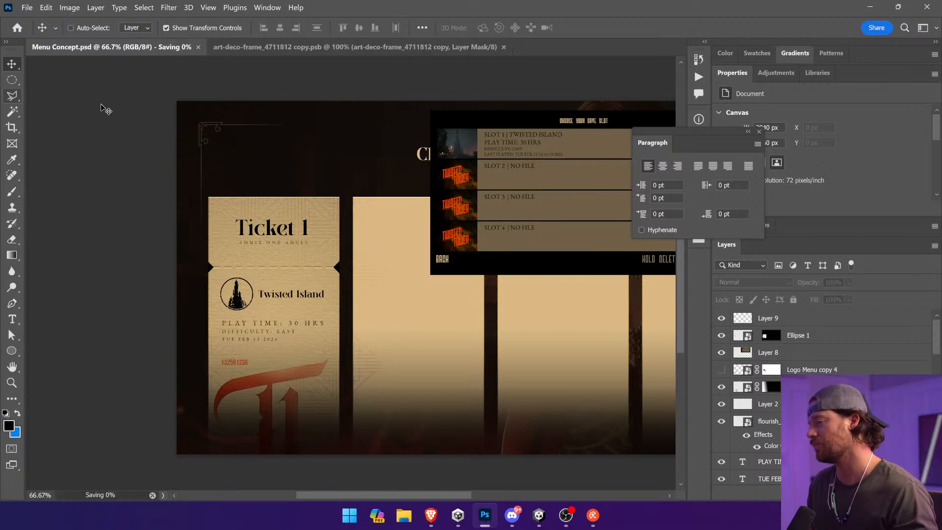
key(ctrl+1)
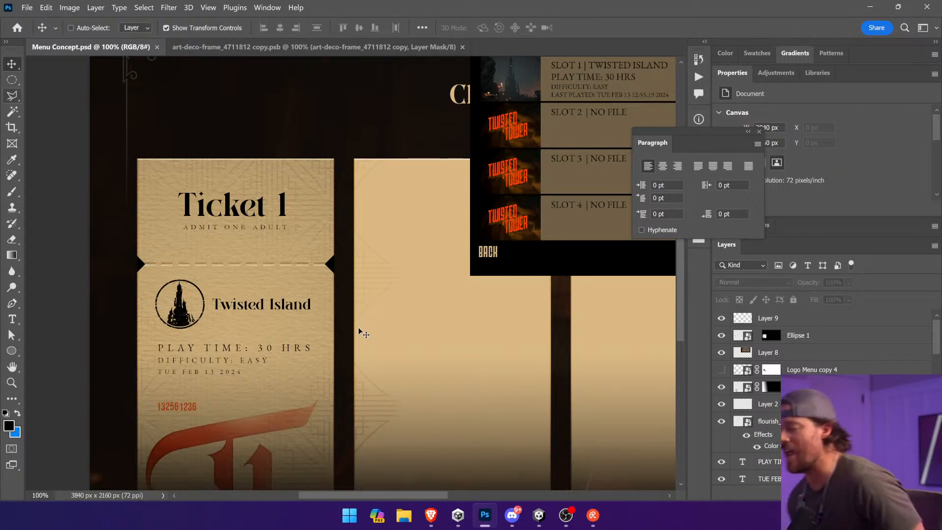
Step: Switch to the browser and examine the brown Disneyland admission ticket and further vintage ticket images for design ideas
mouse_move(426, 525)
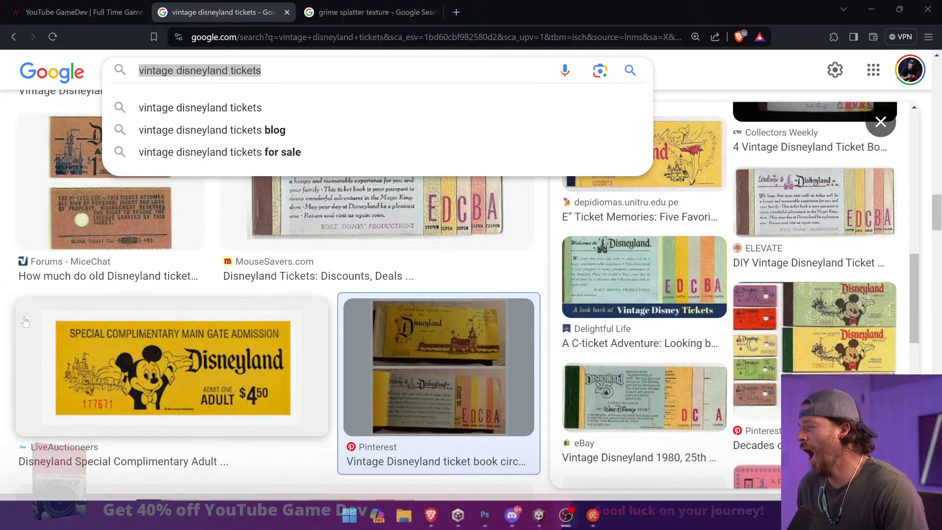
click(115, 234)
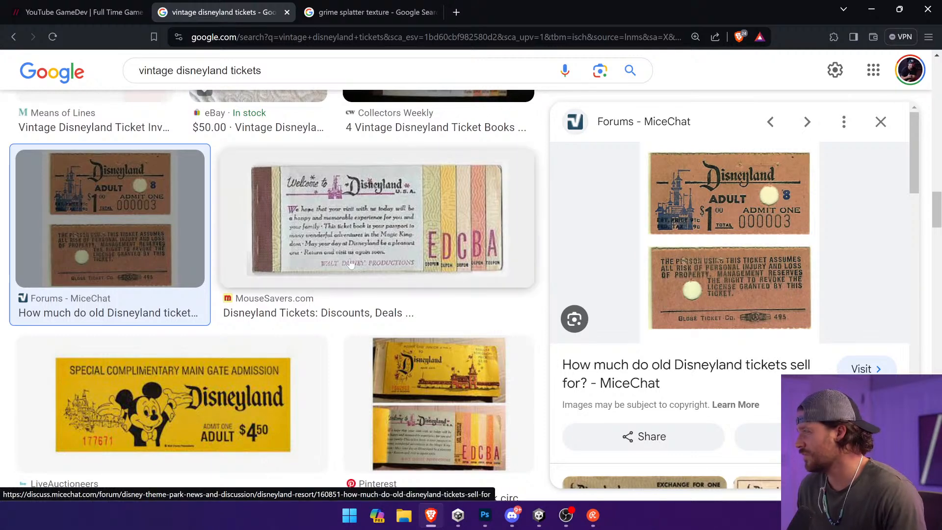
scroll(351, 263, down, 10)
scroll(350, 264, down, 2)
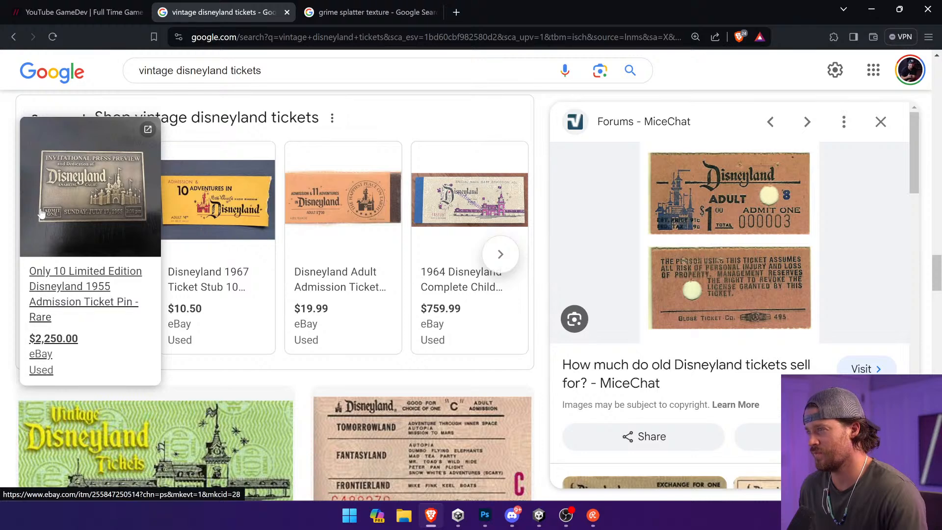
scroll(41, 212, down, 4)
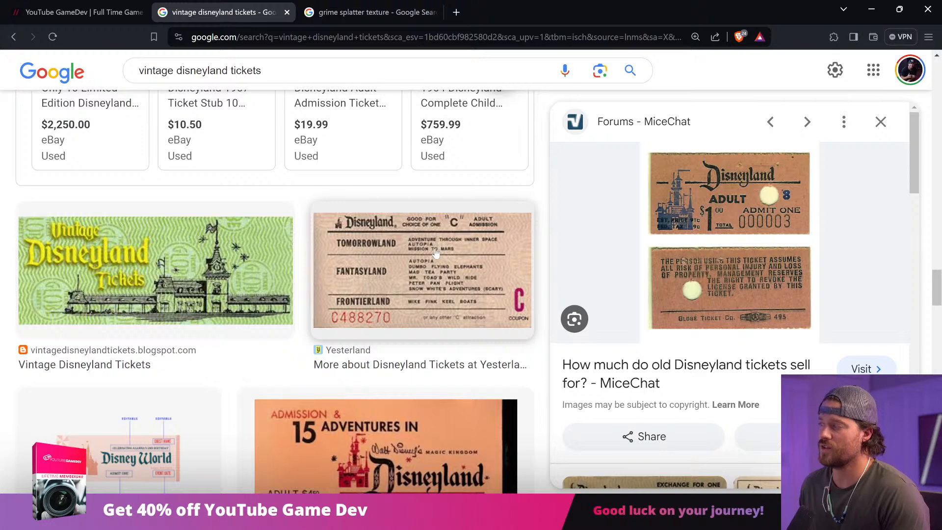
Step: Switch to Photoshop and select the ADMIT ONE ADULT text on Ticket 1 for comparison with the references
key(alt+Tab)
key(alt+Tab)
key(Tab)
key(Tab)
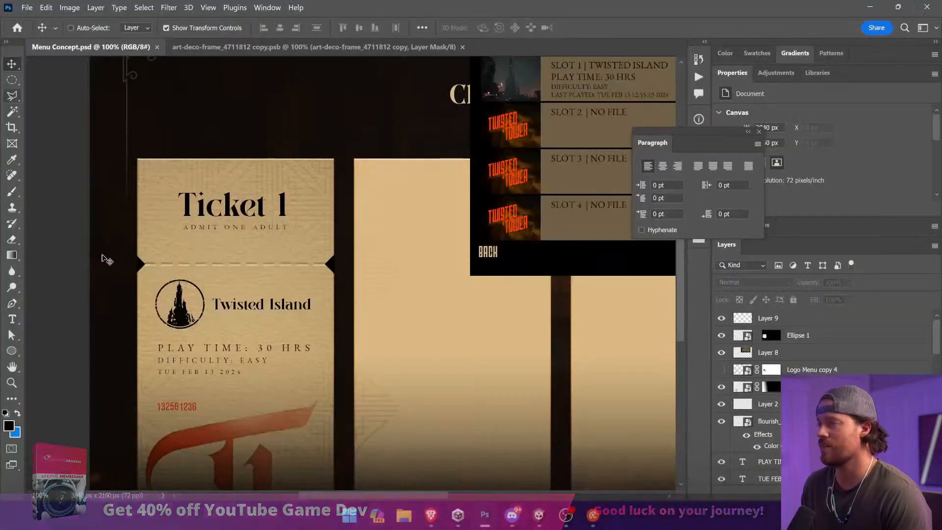
ctrl+click(251, 228)
Step: Return to the browser's vintage ticket results and examine the dadfordisney ticket image with the pink 15 Adventures design
key(alt+Tab)
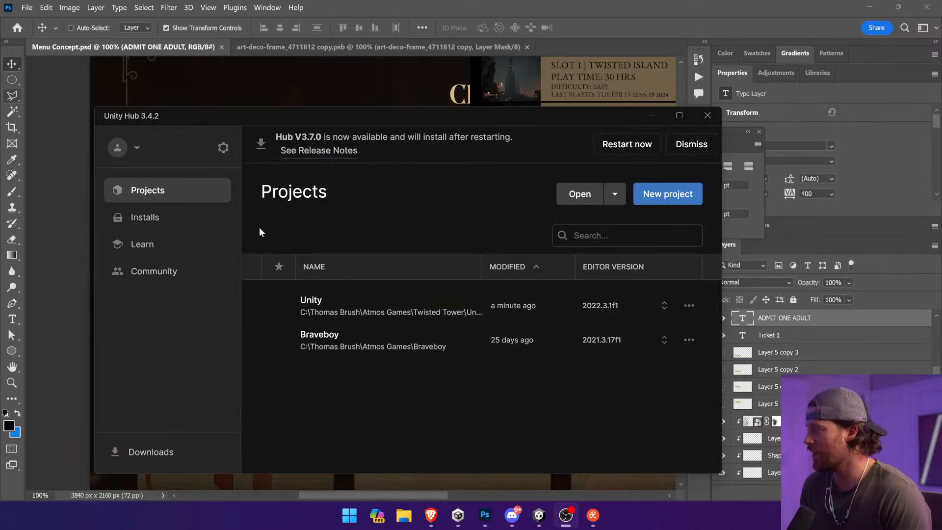
key(alt+Tab)
key(Tab)
key(Tab)
scroll(261, 232, down, 5)
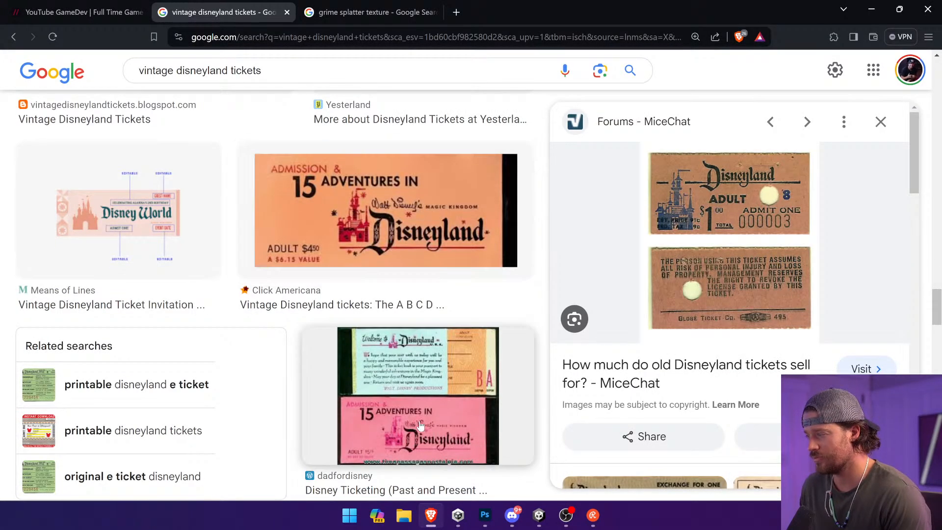
click(418, 388)
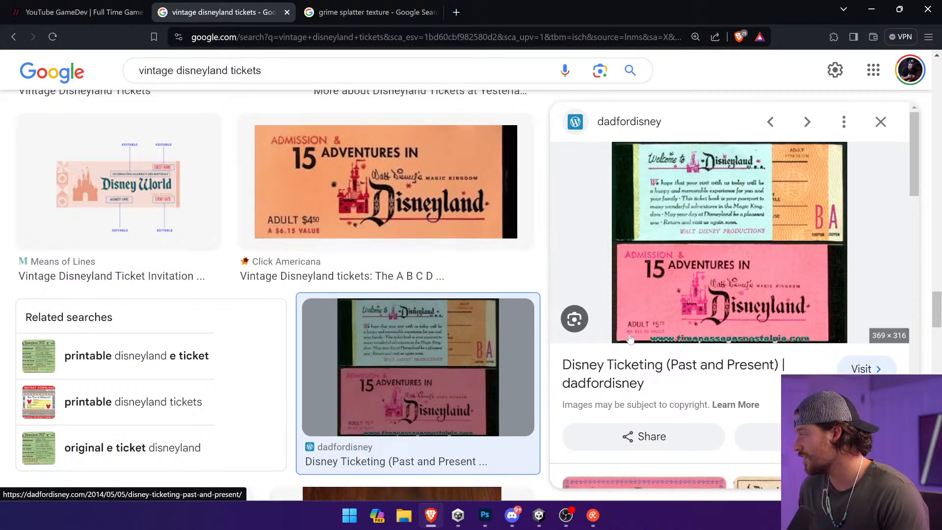
Step: Switch to Photoshop and duplicate the Ticket 1 title, placing the copy slightly above and to the left of the original
key(alt+Tab)
key(alt+Tab)
key(alt+Tab)
key(alt+Tab)
key(alt+Tab)
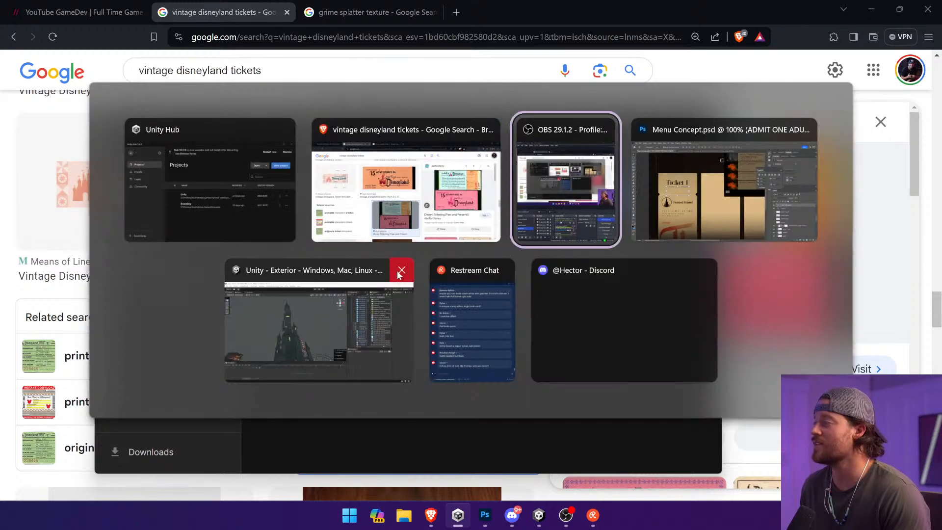
ctrl+click(69, 225)
ctrl+click(201, 216)
drag(200, 216, 209, 196)
click(12, 319)
Step: Replace the duplicated title's text with the price $666.66
triple_click(158, 184)
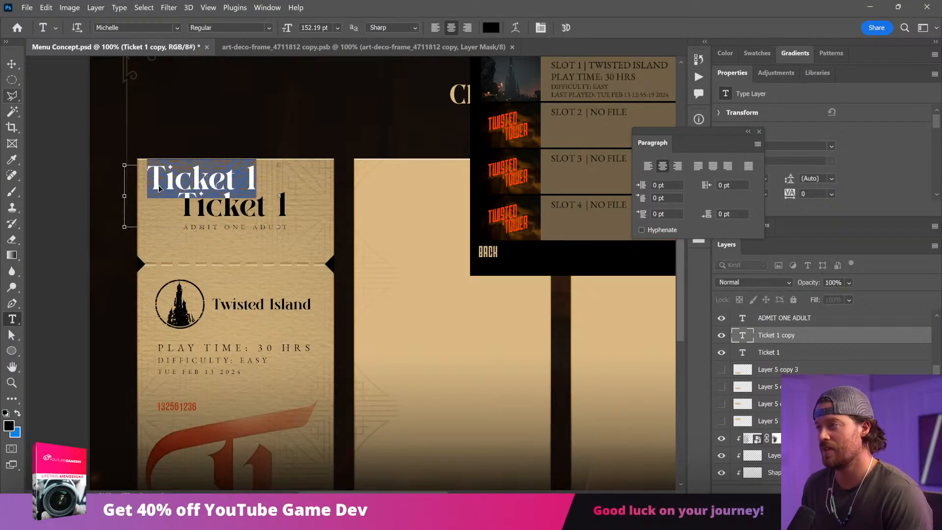
text(S9722)
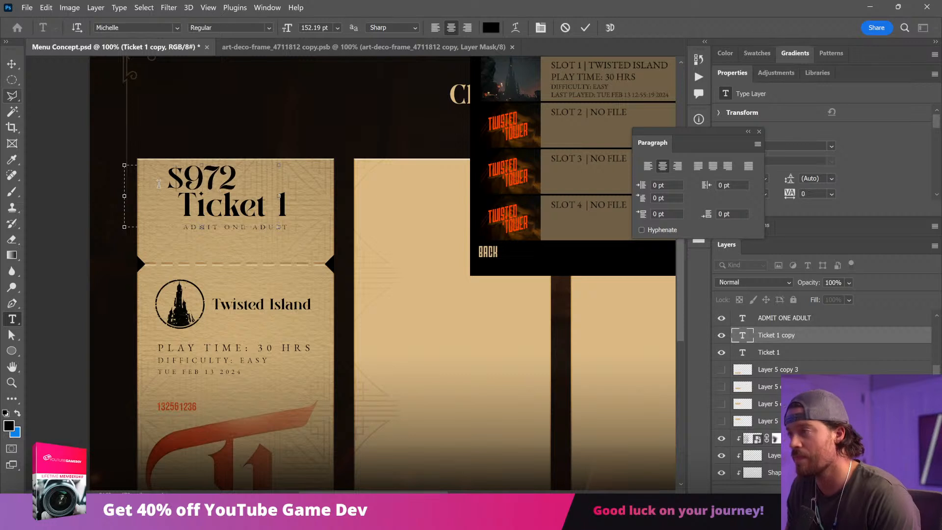
key(BackSpace)
key(BackSpace)
key(BackSpace)
key(BackSpace)
text(555)
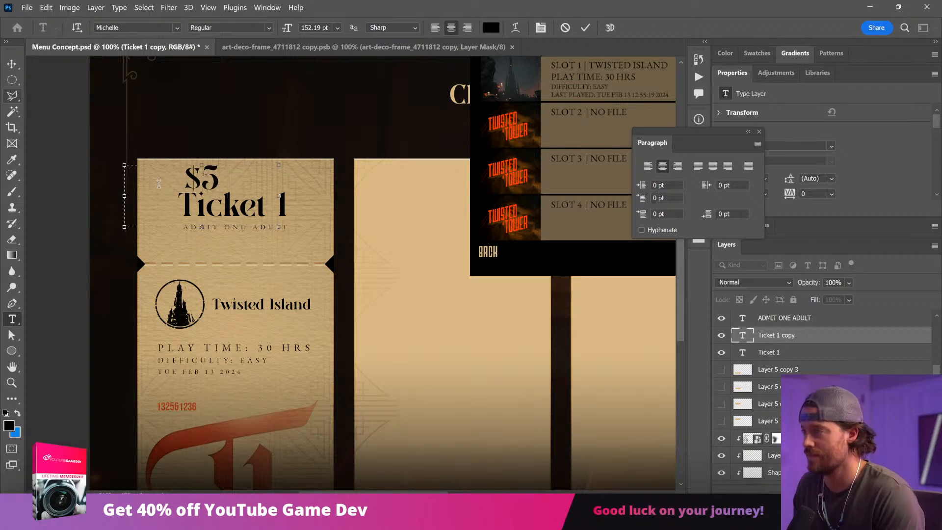
key(BackSpace)
key(BackSpace)
key(BackSpace)
text(666)
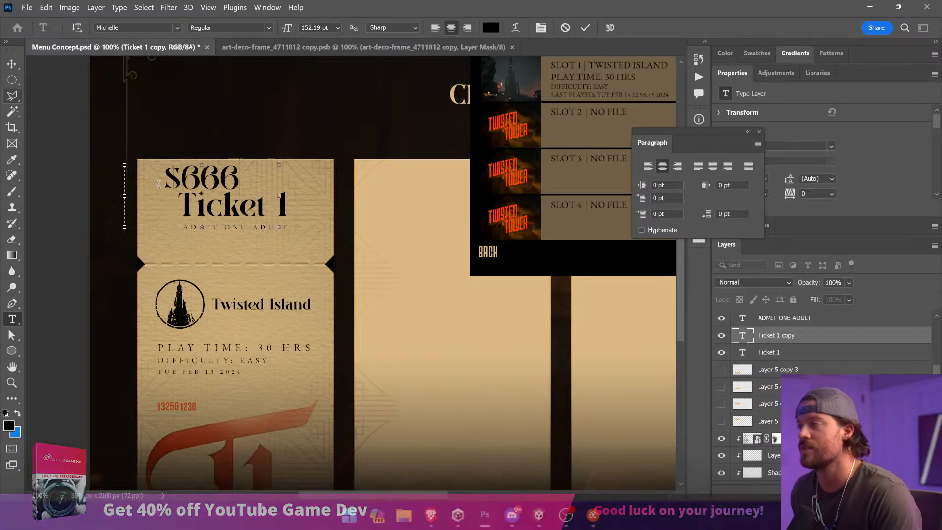
key(ctrl+a)
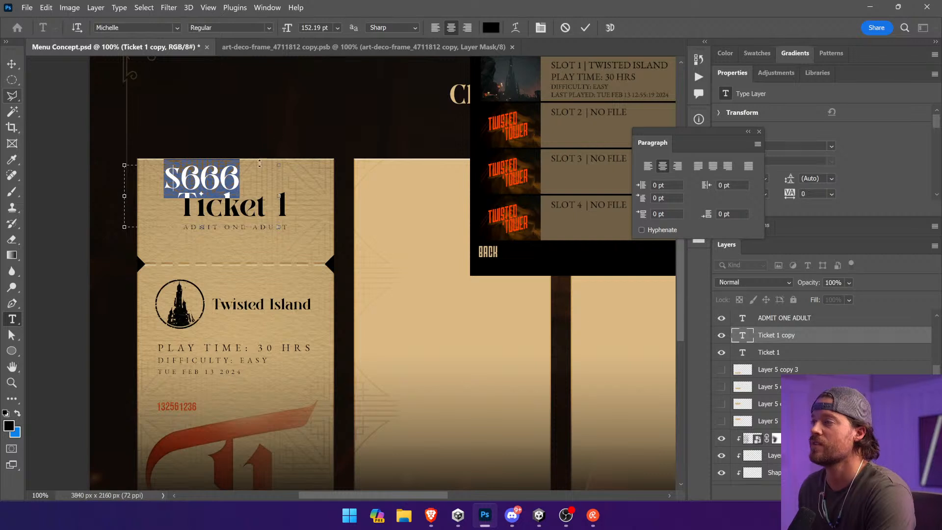
click(256, 168)
text(.66)
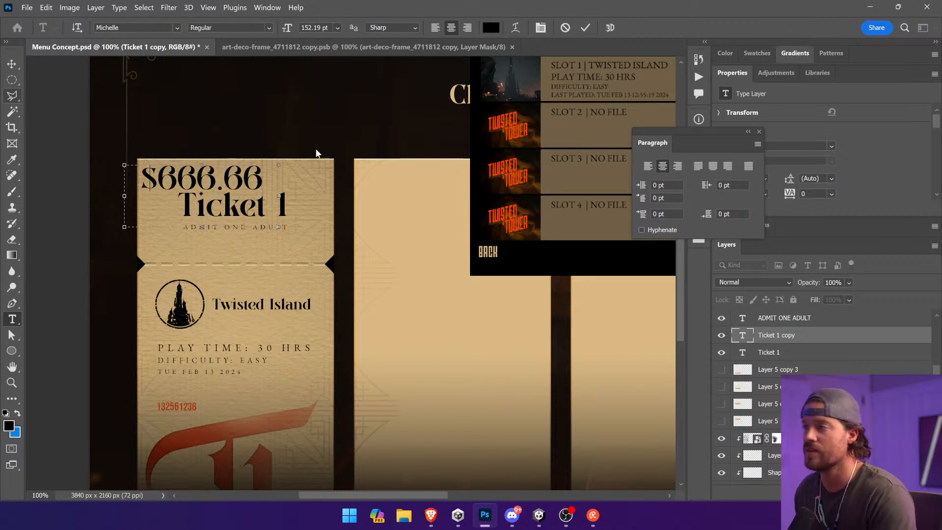
Step: Try a smaller size for the 666.66 digits and re-enter the dollar sign in front of them
scroll(315, 154, right, 2)
drag(189, 172, 87, 177)
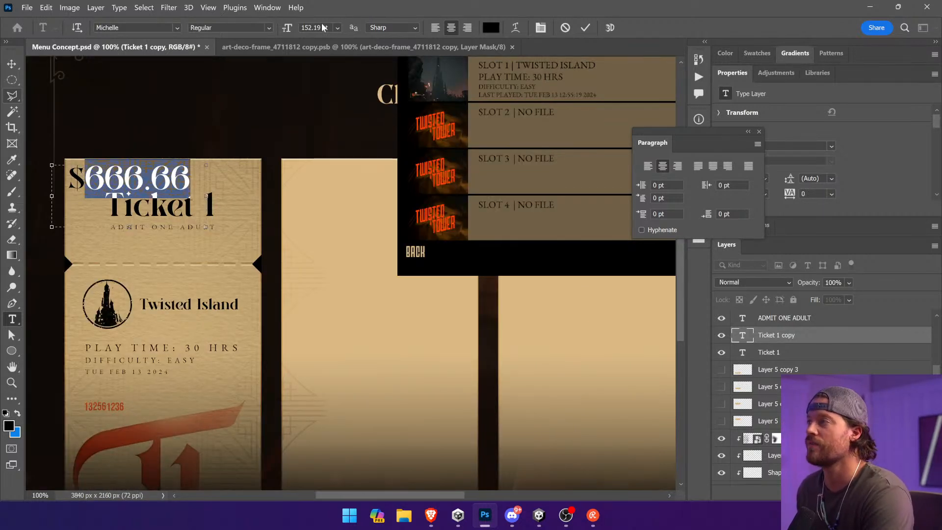
drag(285, 28, 81, 63)
click(147, 197)
click(110, 182)
key(BackSpace)
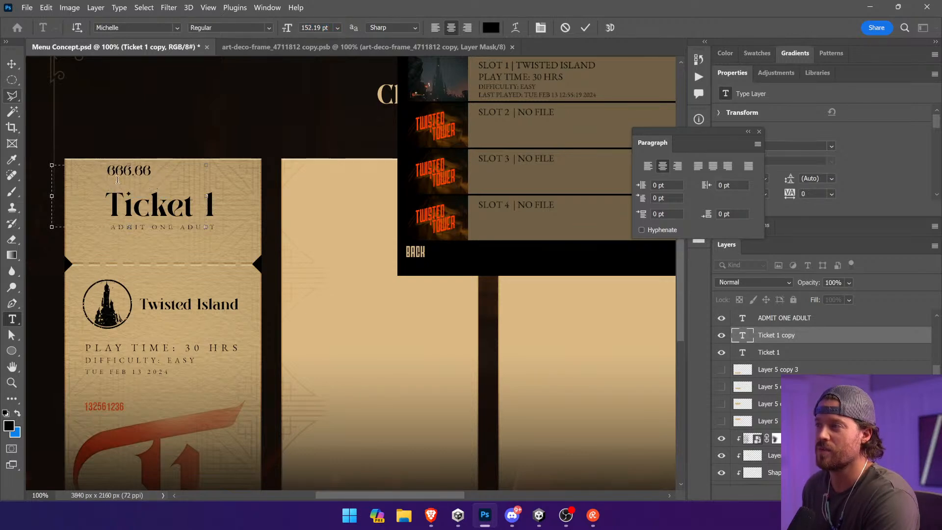
text($)
Step: Set the whole price in Bebas Neue at 50 pt and move it to Ticket 1's upper-left corner
drag(100, 181, 164, 154)
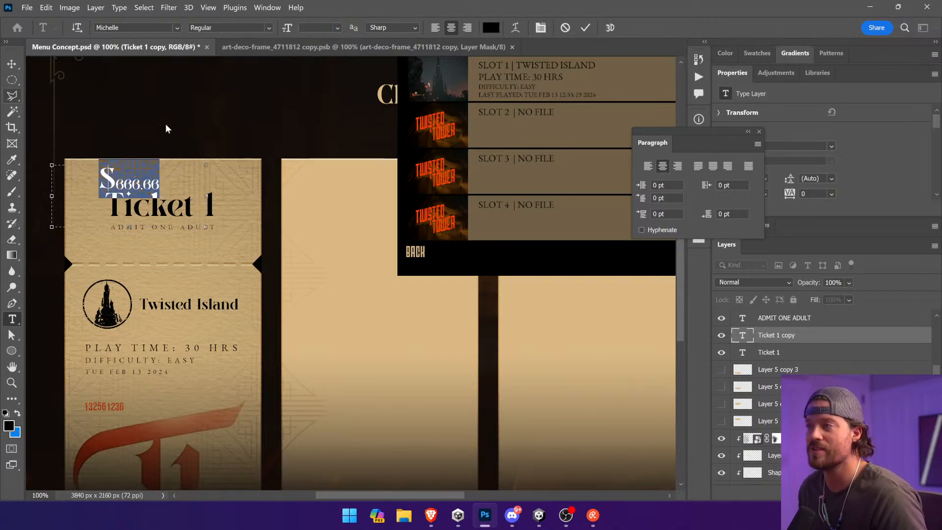
click(153, 28)
text(bebas)
click(165, 68)
double_click(137, 192)
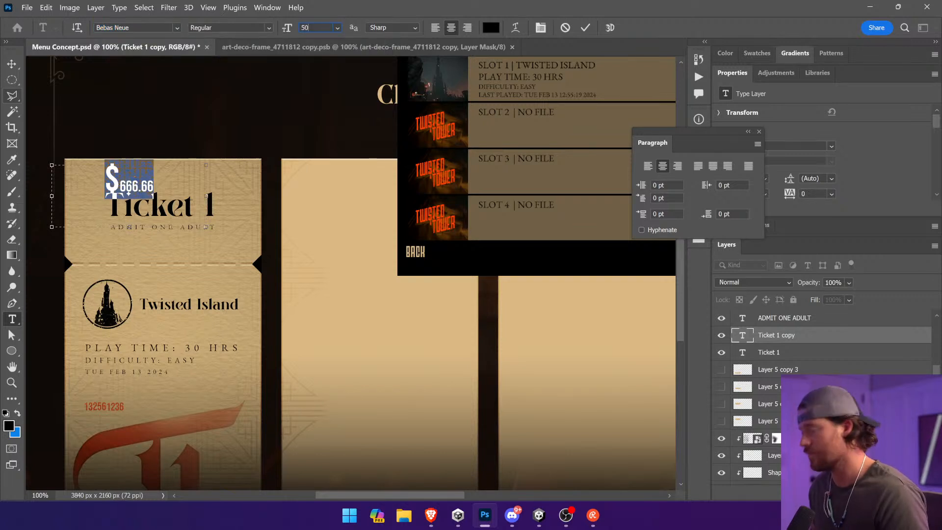
key(Return)
click(138, 169)
click(12, 64)
drag(195, 132, 158, 134)
Step: Shorten the price text on Ticket 1 to $6.66
click(13, 320)
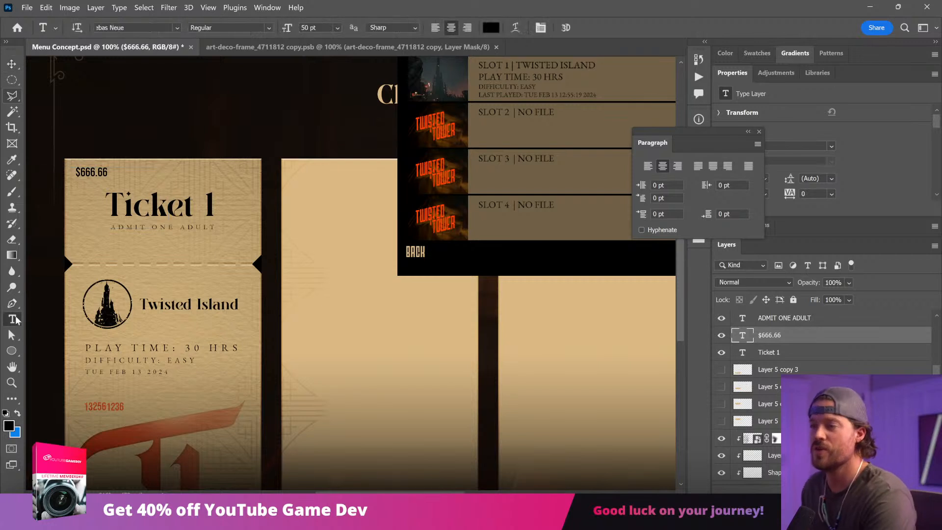
click(92, 173)
key(BackSpace)
key(BackSpace)
click(11, 64)
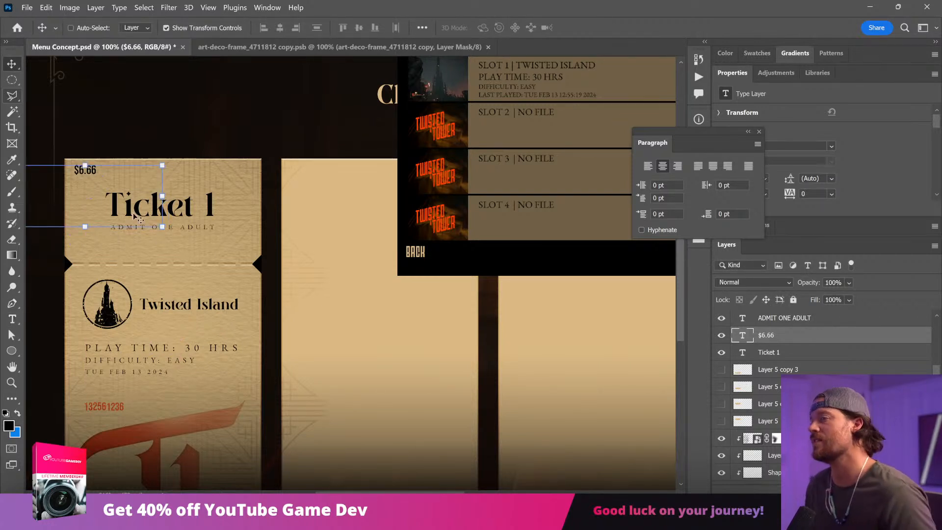
Step: Left-align the $6.66 price text and position it in Ticket 1's upper-left corner
drag(156, 214, 233, 222)
click(13, 319)
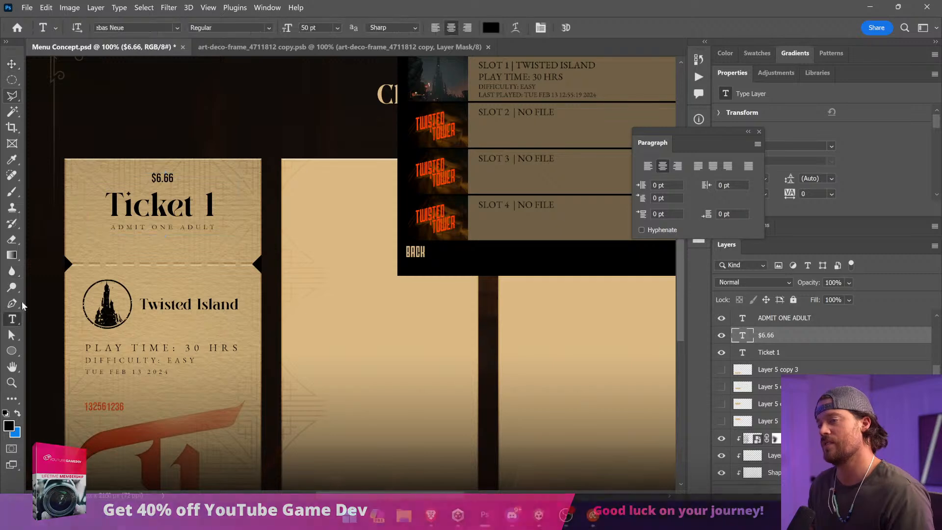
double_click(162, 179)
click(435, 28)
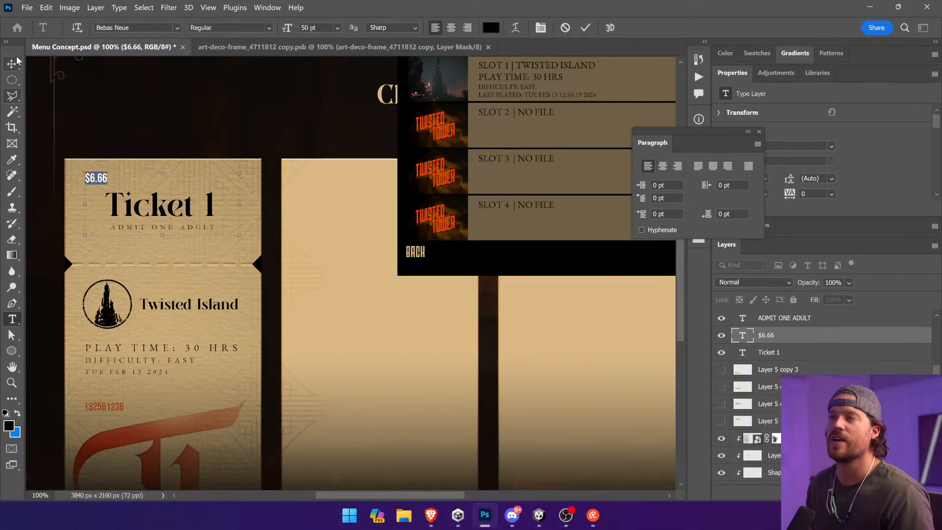
click(12, 63)
drag(175, 193, 163, 188)
Step: Switch to the browser to check the price lettering on the vintage Disneyland tickets, and return to Photoshop
key(alt+Tab)
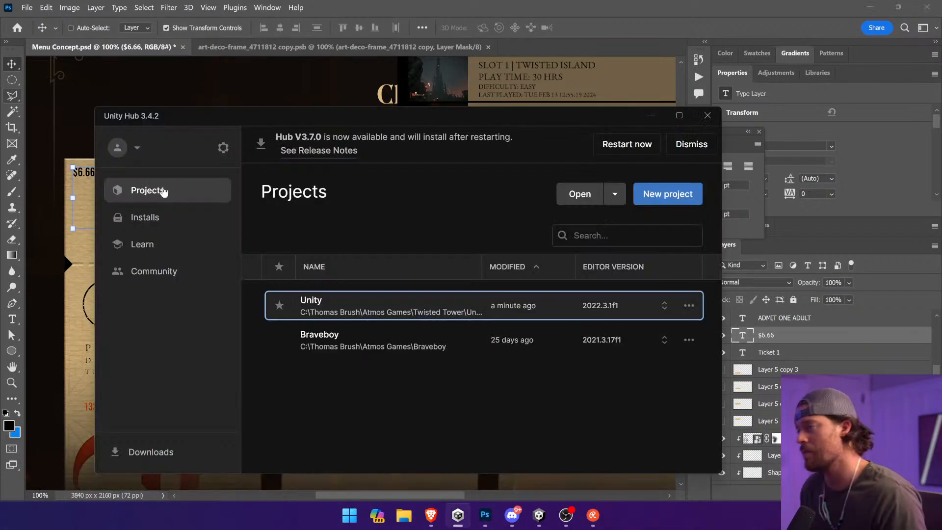
key(alt+Tab)
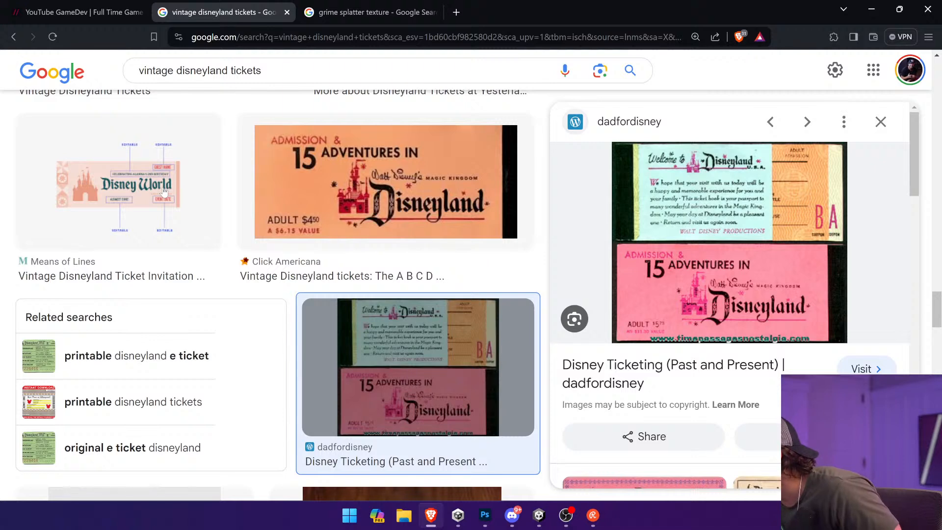
key(alt+Tab)
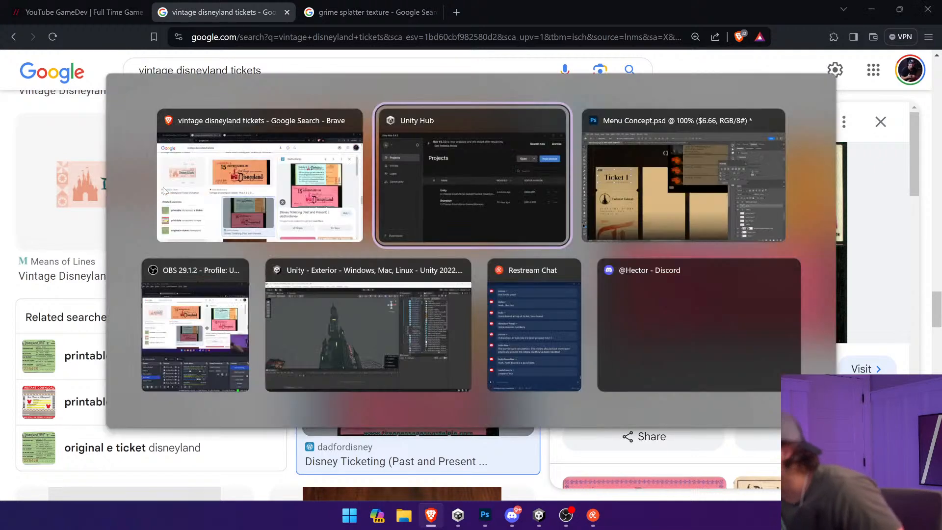
key(alt+Tab)
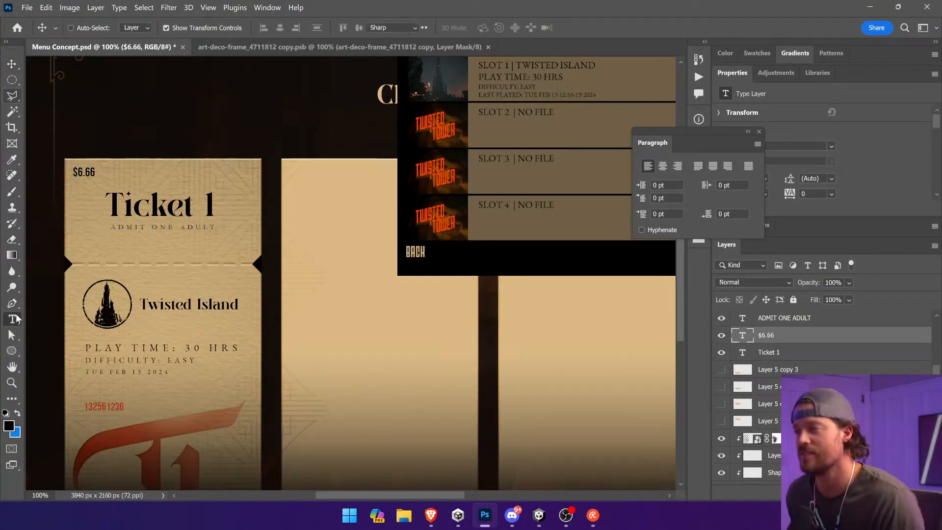
Step: Remove the decimal point from the $6.66 price and set the last two digits as superscript
click(12, 319)
click(92, 173)
click(86, 173)
key(BackSpace)
drag(83, 173, 113, 171)
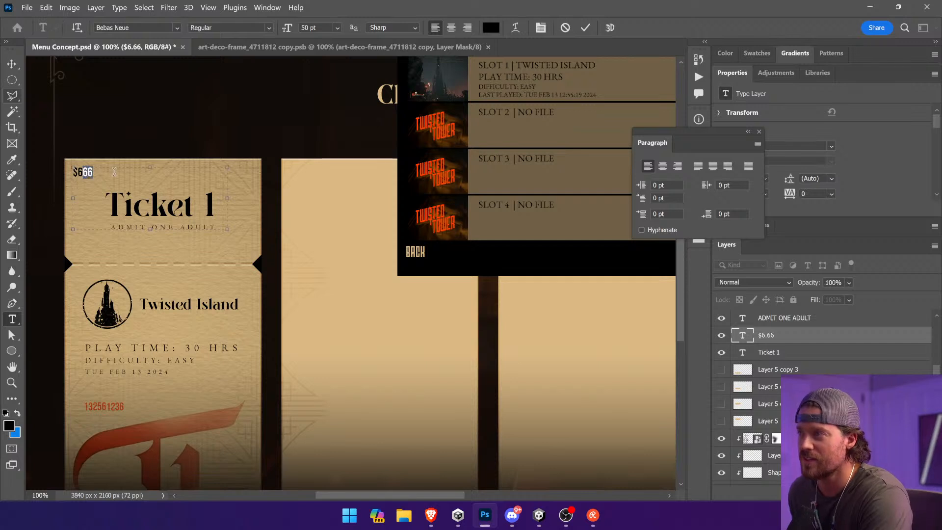
click(541, 28)
click(627, 273)
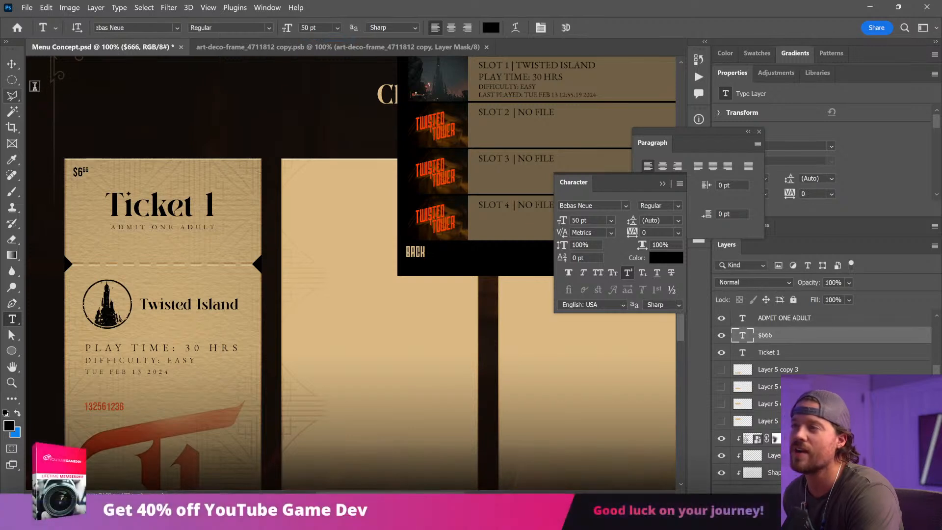
Step: Scale the price text on Ticket 1 up to about 77 pt
click(12, 64)
drag(231, 227, 312, 266)
key(Return)
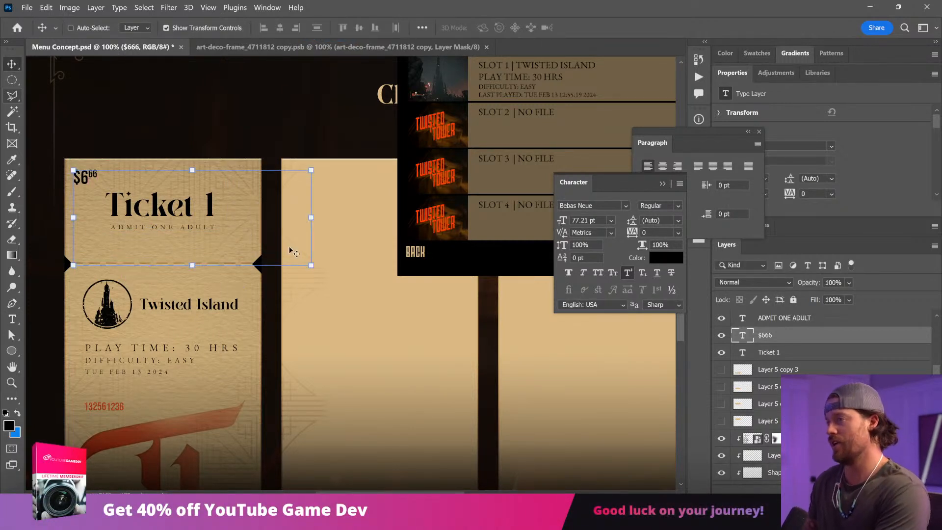
Step: Set the price layer to Overlay blending with 32% opacity and save the document
click(753, 282)
click(750, 338)
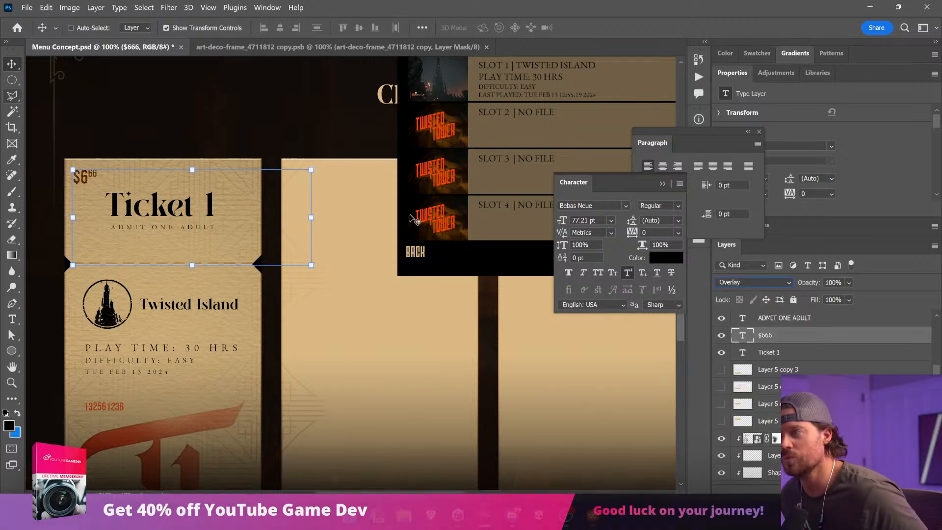
drag(849, 283, 849, 300)
ctrl+click(326, 100)
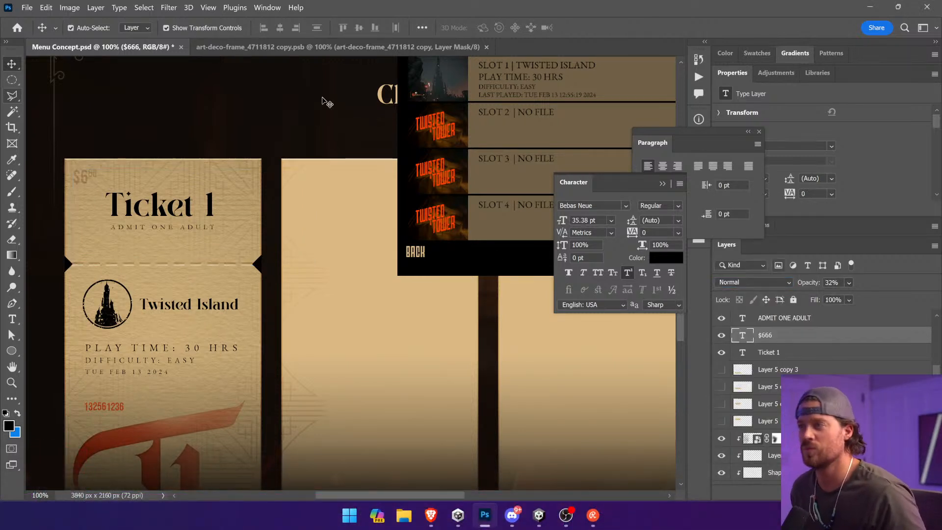
key(ctrl+s)
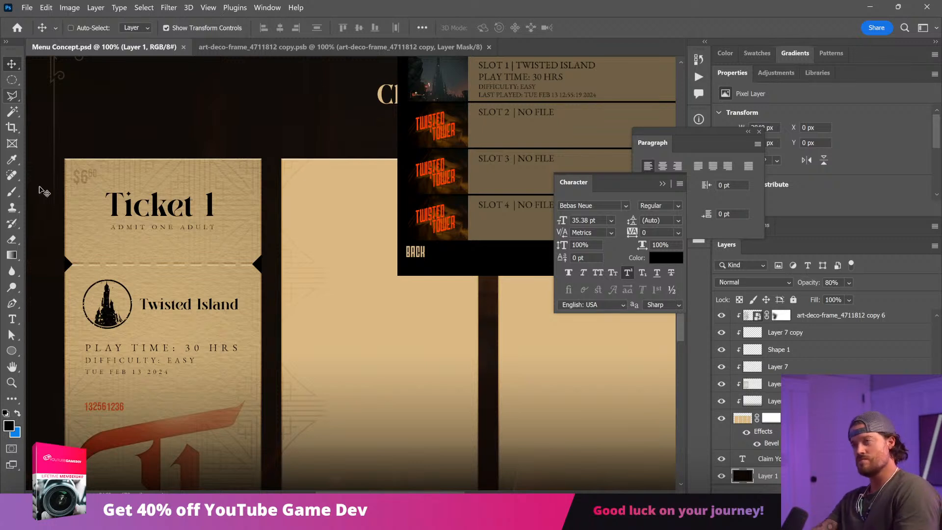
Step: Increase the opacity of Ticket 1's price text and save the document
ctrl+click(80, 180)
drag(849, 282, 882, 295)
ctrl+click(337, 94)
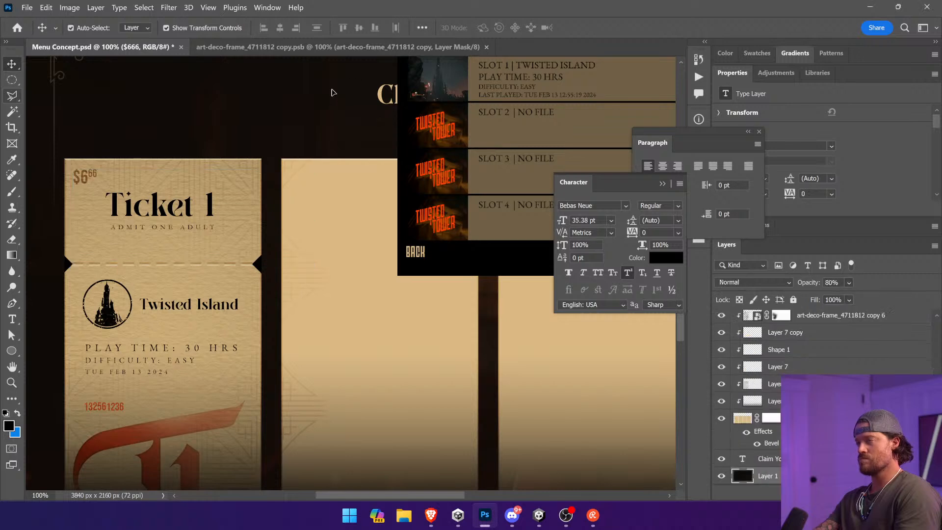
key(ctrl+s)
Step: Review the overall ticket layout, compare it with the vintage Disneyland tickets in the browser, and return to Photoshop
drag(237, 357, 265, 210)
key(ctrl+minus)
key(ctrl+minus)
key(ctrl+plus)
key(alt+Tab)
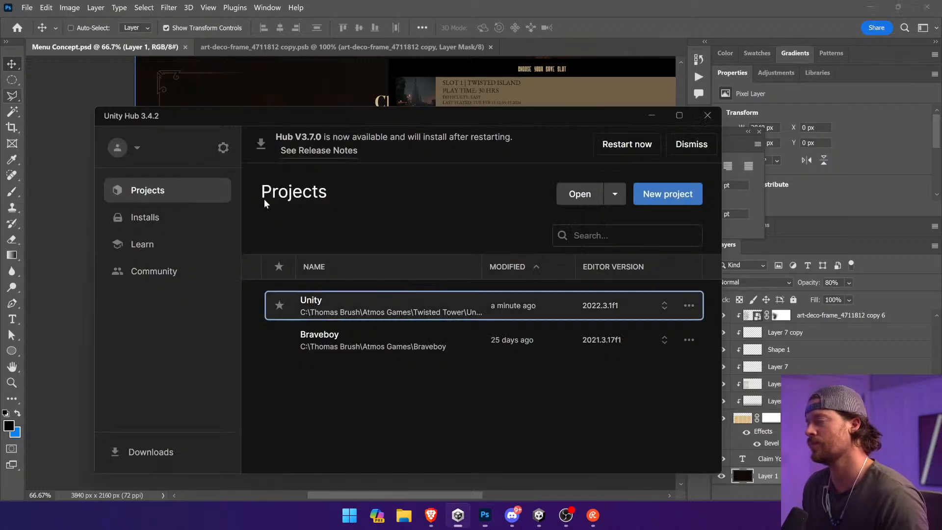
key(alt+Tab)
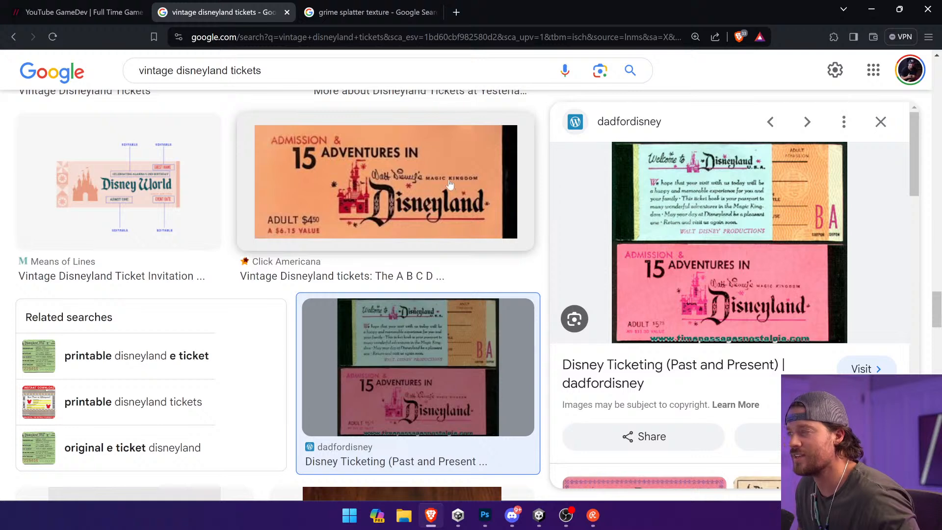
key(alt+Tab)
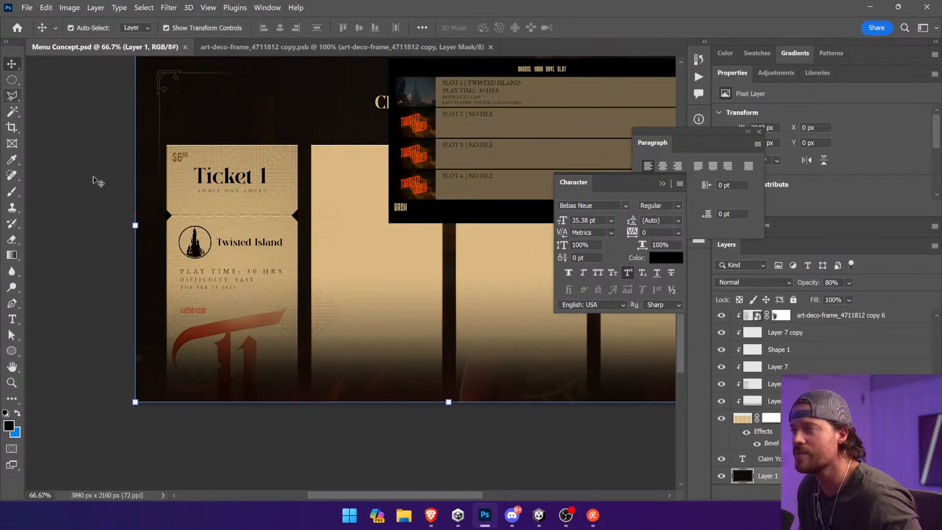
Step: Change the font of Ticket 1's ADMIT ONE ADULT text to Bebas Neue
click(98, 181)
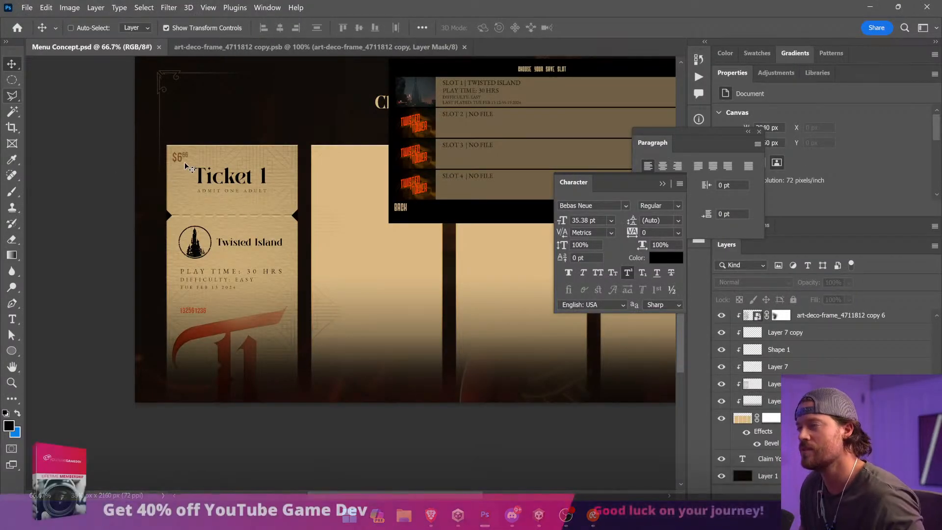
ctrl+click(211, 192)
key(t)
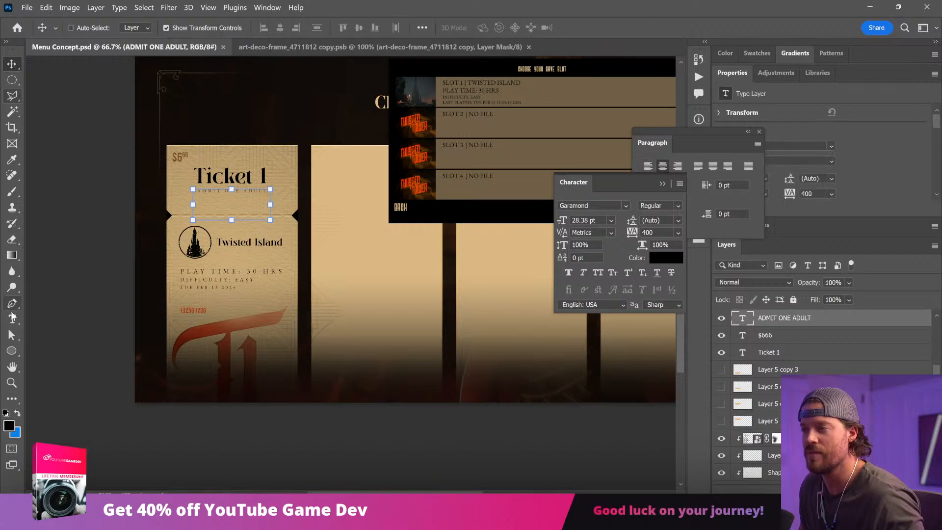
text(Bebas Neue)
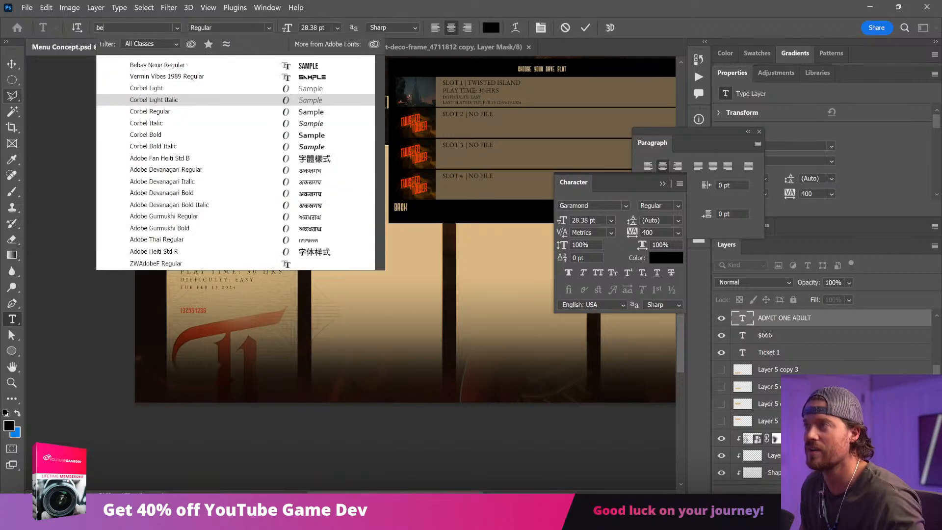
key(Return)
click(16, 67)
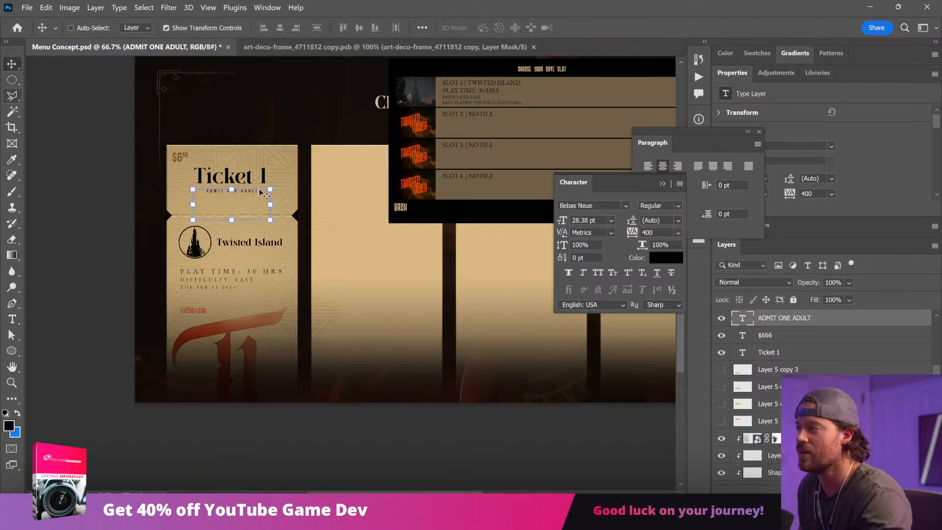
Step: Set the tracking of Ticket 1's ADMIT ONE ADULT text to 680, reduce its size to 26.71 pt, and save the document
click(12, 319)
triple_click(245, 191)
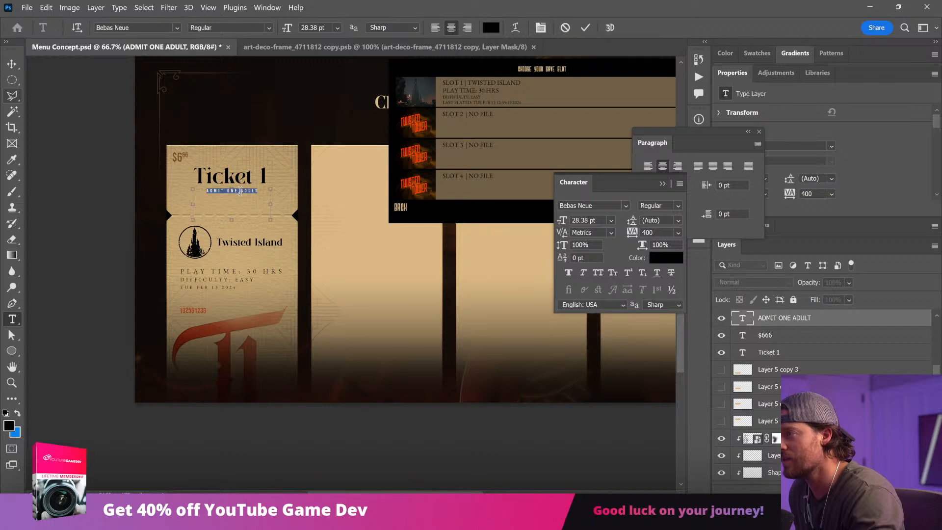
click(635, 232)
key(Up)
key(Up)
key(Up)
key(Up)
key(Up)
key(Up)
key(Up)
key(Up)
key(Up)
key(Up)
key(Up)
key(Up)
key(Up)
key(Up)
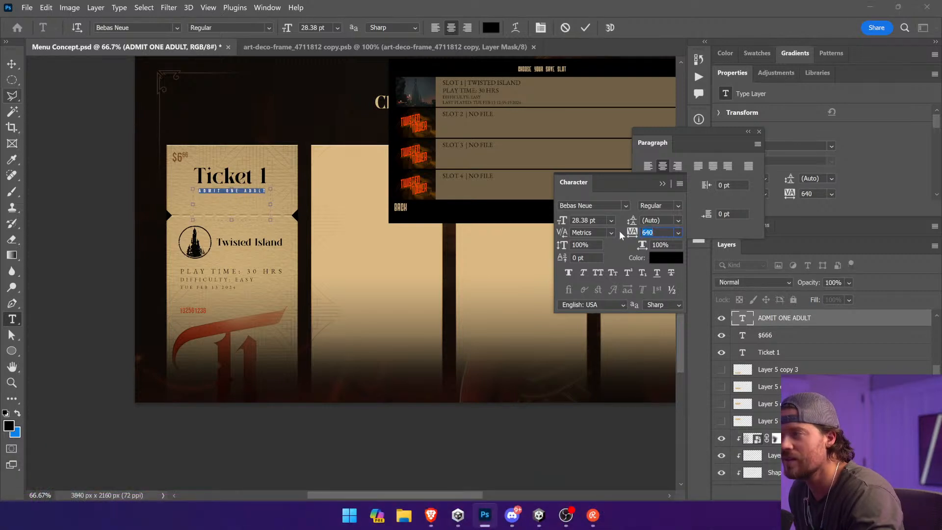
click(12, 64)
click(79, 126)
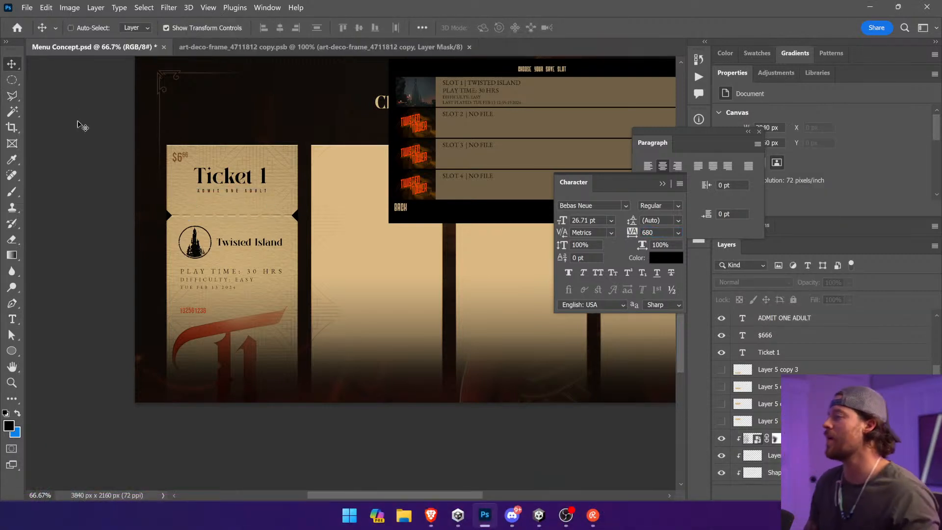
key(ctrl+s)
Step: Check the vintage Disneyland tickets in the browser, return to Photoshop, and move Ticket 1's price slightly down and inward from the corner
key(alt+Tab)
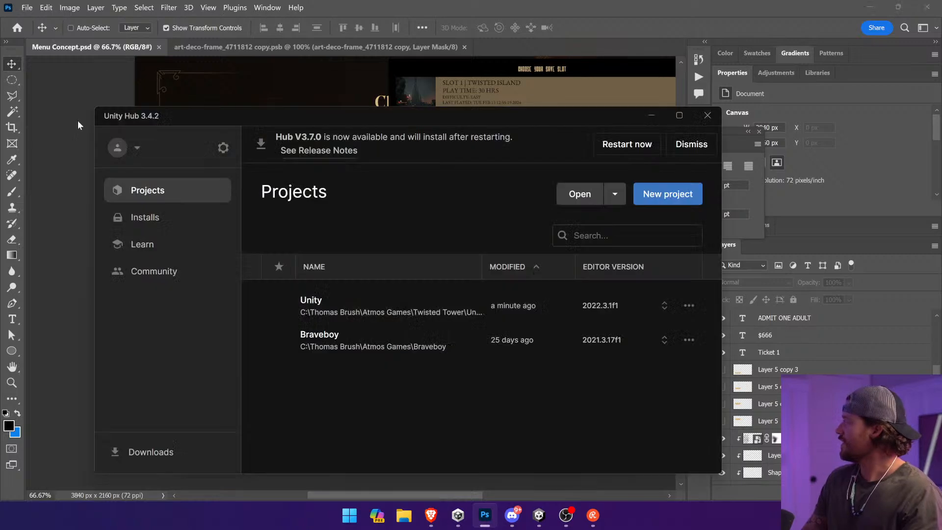
key(alt+Tab)
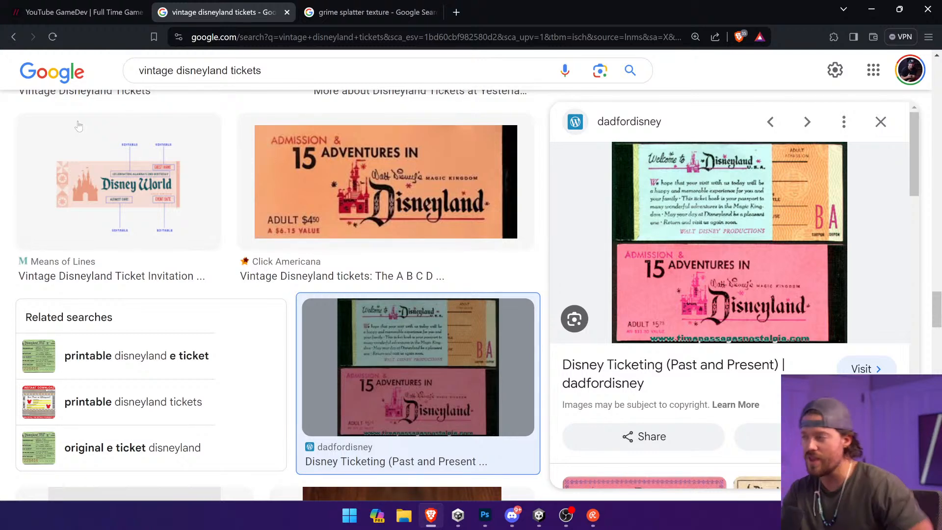
key(alt+Tab)
key(alt+Tab)
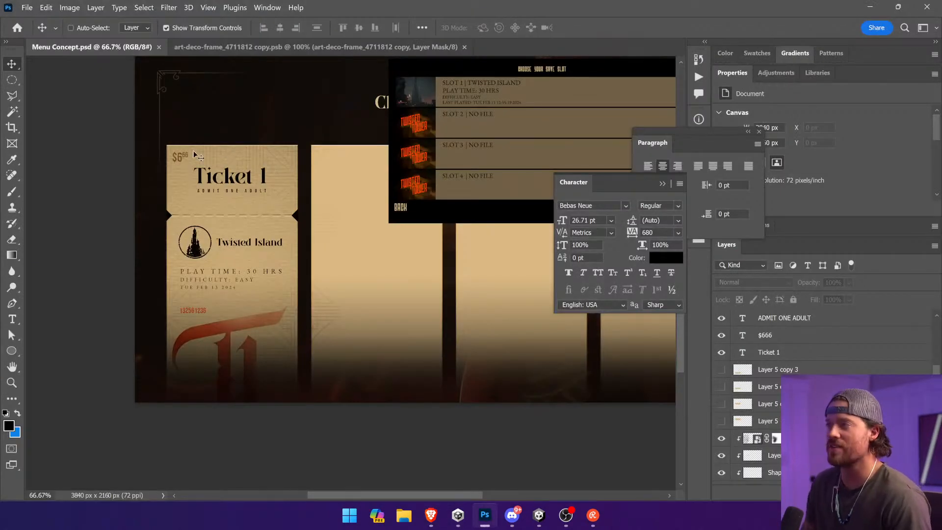
ctrl+click(182, 158)
drag(182, 159, 195, 174)
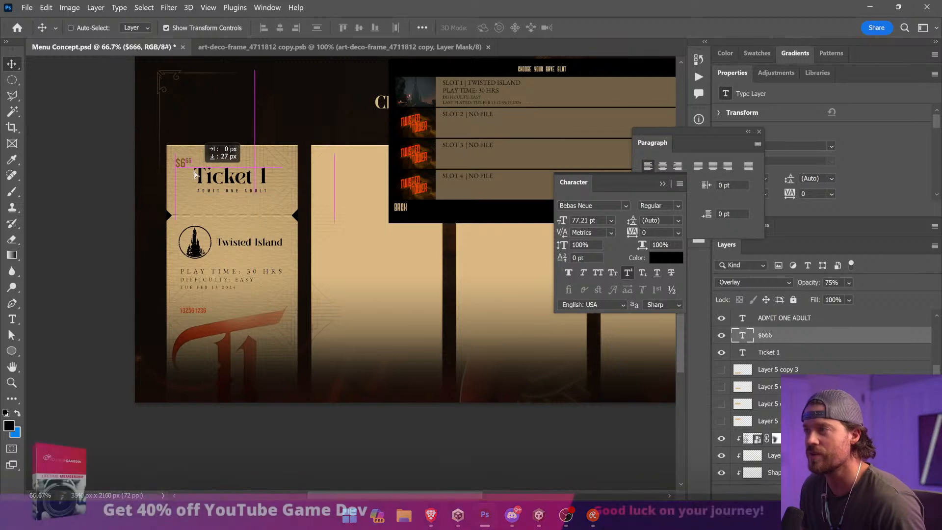
Step: Add a clipped layer above the art deco frame and fill a black band about 1024 by 107 px across Ticket 1's top edge
ctrl+click(270, 297)
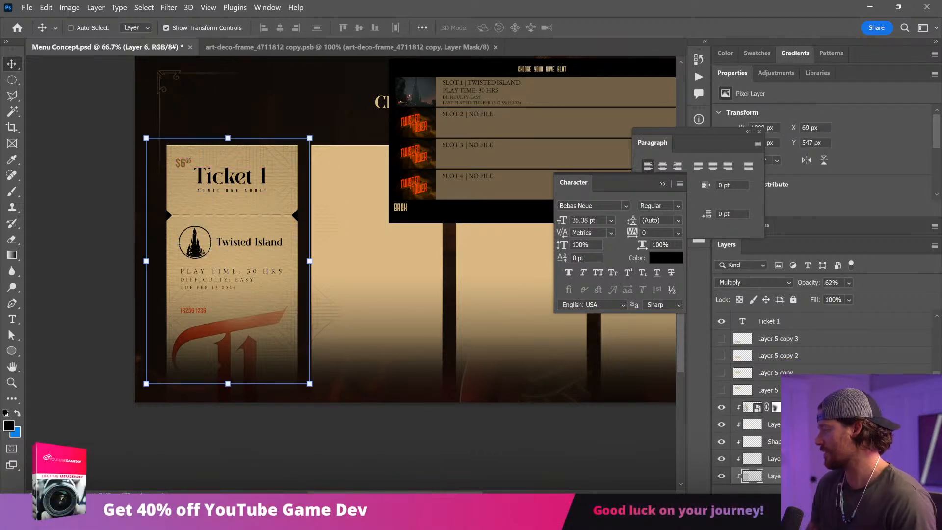
click(804, 407)
click(859, 492)
key(ctrl+alt+g)
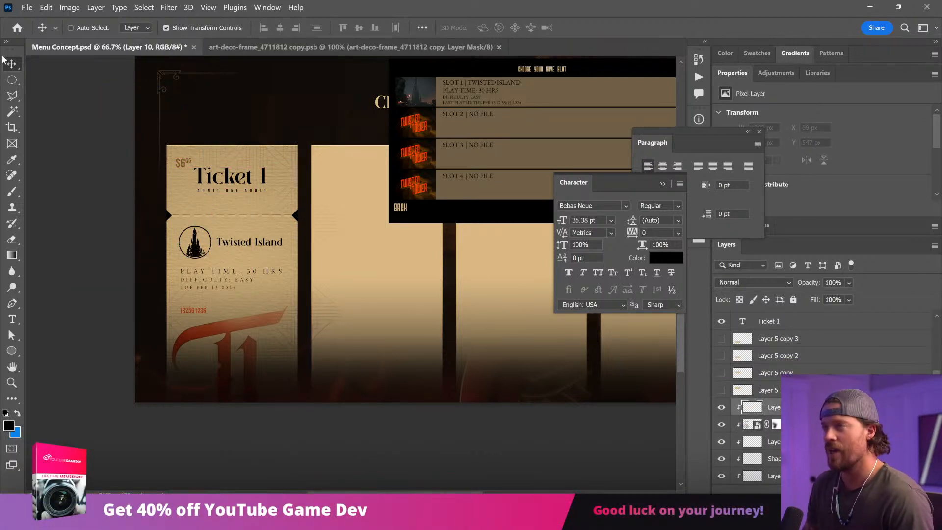
click(12, 80)
drag(155, 138, 321, 154)
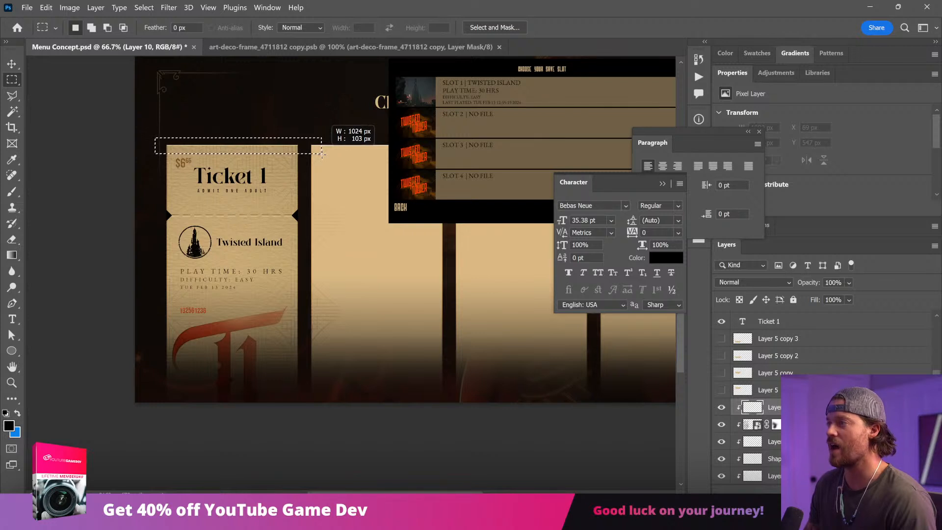
key(g)
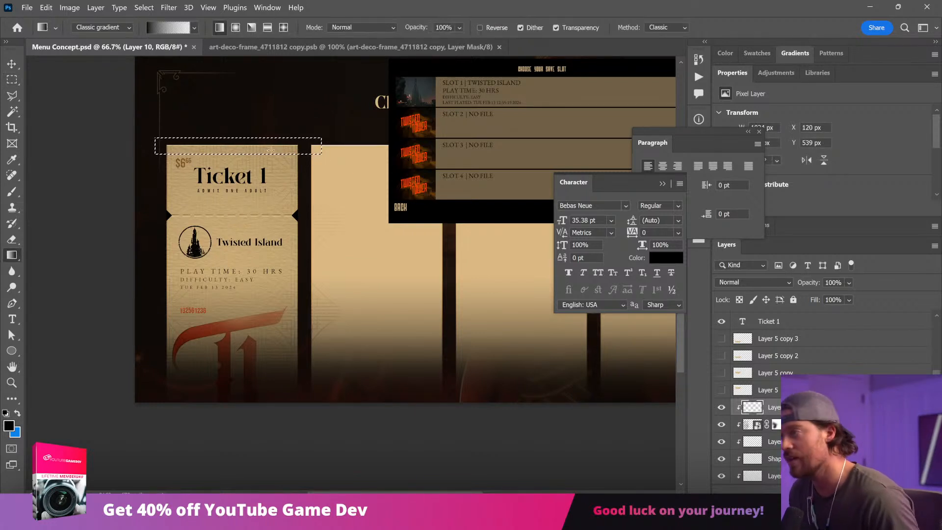
key(alt+BackSpace)
key(ctrl+d)
Step: Lower the black band's opacity to 29% and shift it slightly upward on Ticket 1's top edge
click(849, 283)
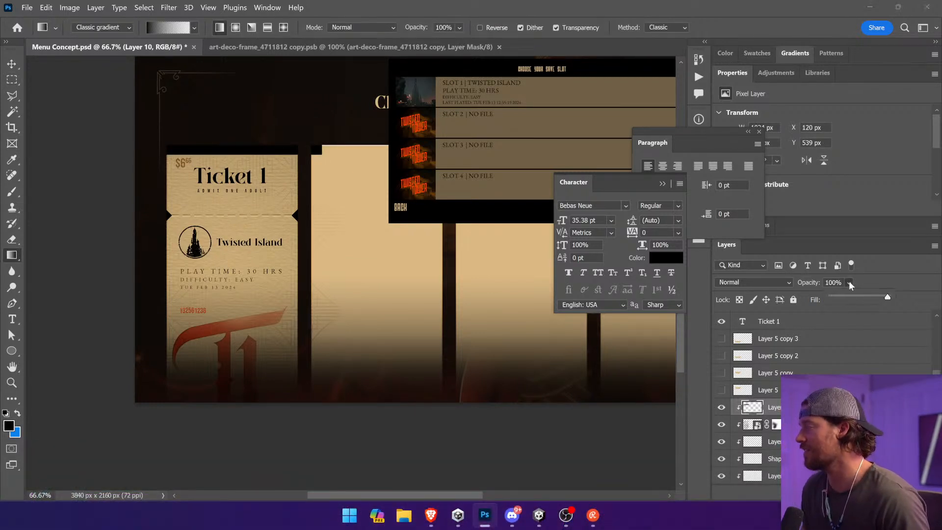
drag(887, 297, 848, 297)
key(v)
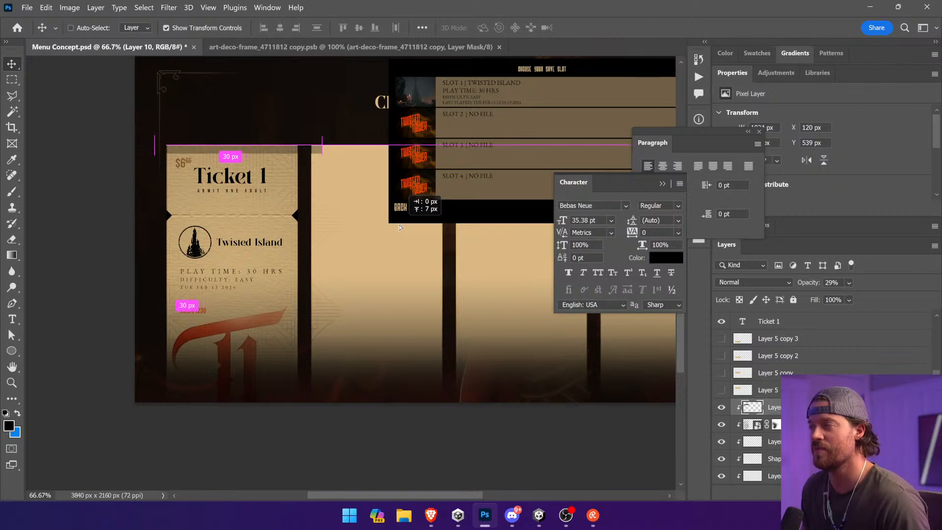
drag(400, 230, 400, 229)
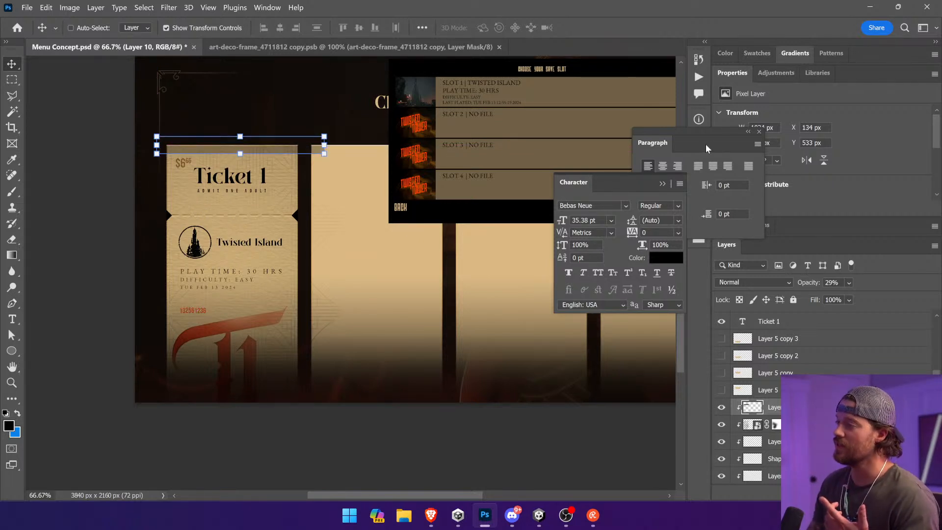
Step: Close the Character and Paragraph panels and search the Noun Project icons for art deco
click(662, 184)
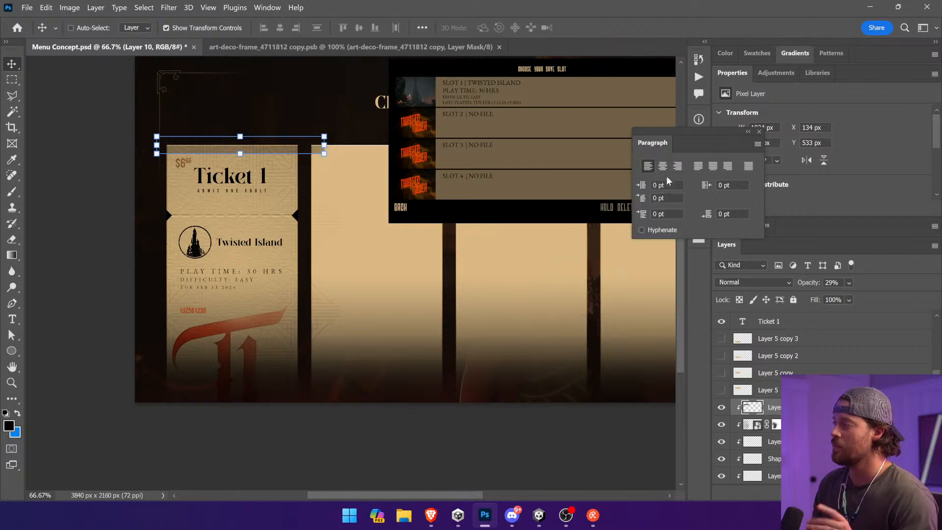
click(759, 131)
click(699, 237)
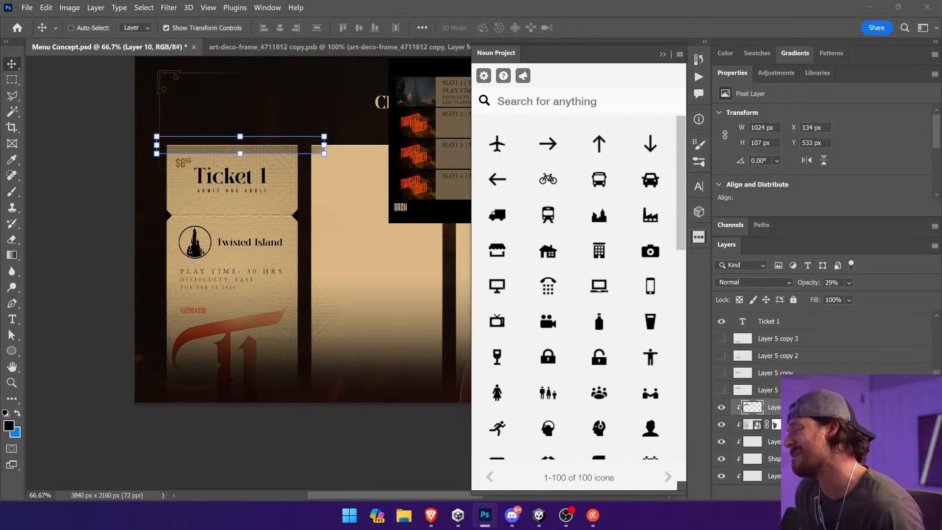
text(art deco)
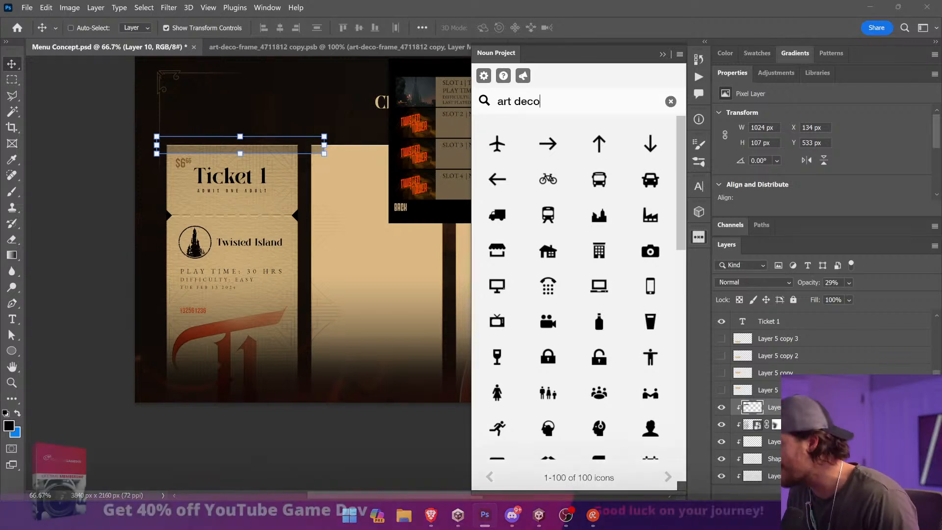
key(Return)
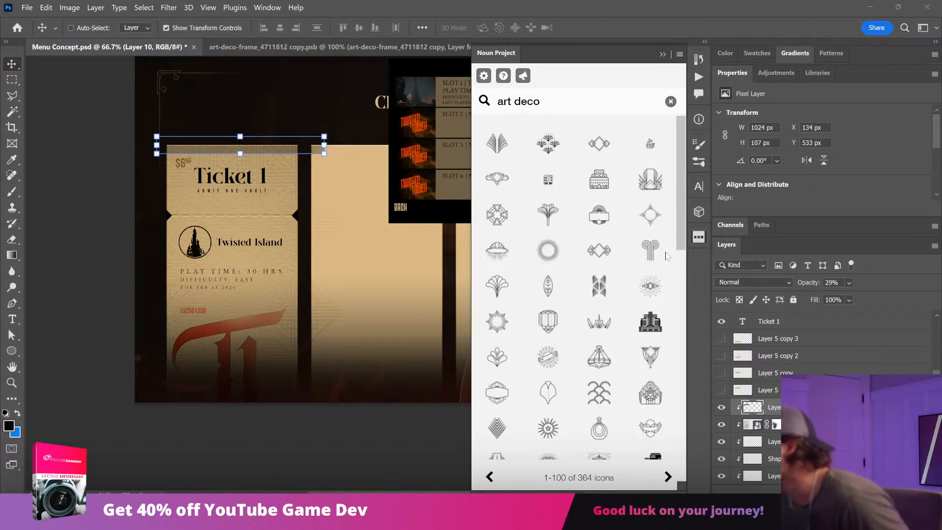
Step: Insert the double-scroll column icon and place it over Ticket 1's upper-left corner at about 220 by 262 px
click(650, 250)
click(537, 313)
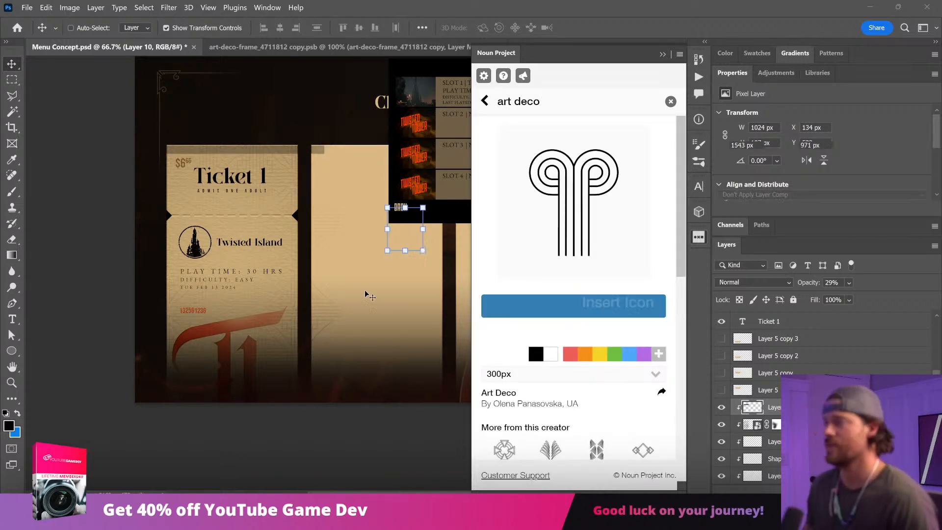
drag(402, 286, 221, 224)
drag(45, 216, 237, 231)
drag(340, 298, 246, 298)
key(ctrl+z)
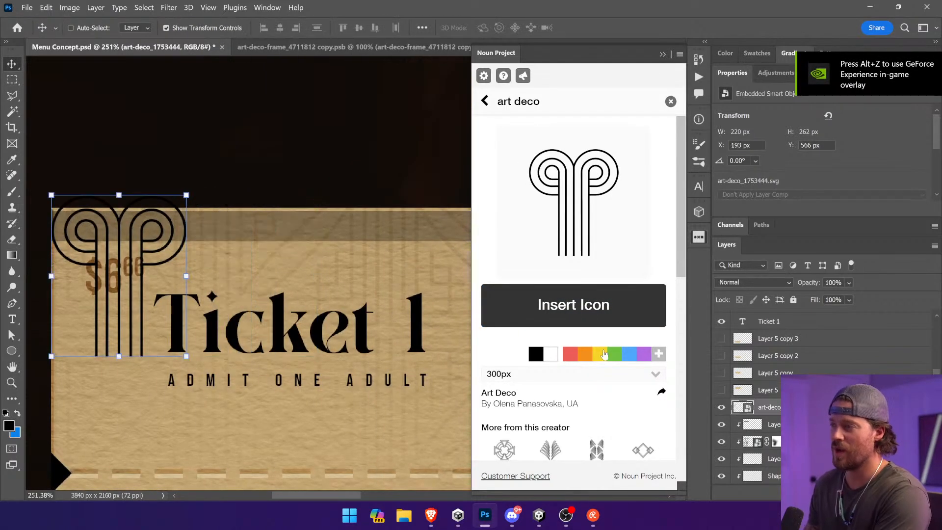
Step: Add a 3 px outside stroke in black to the art deco column icon
click(858, 441)
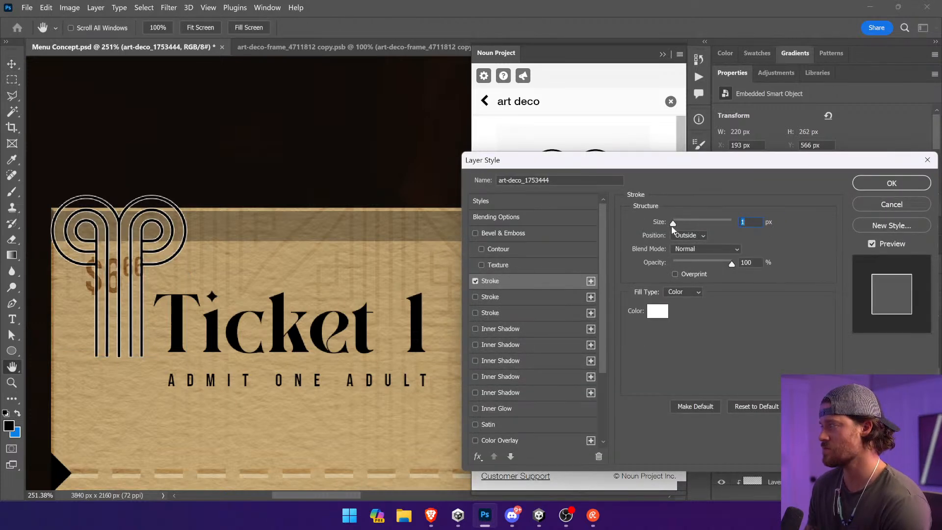
text(2)
key(Return)
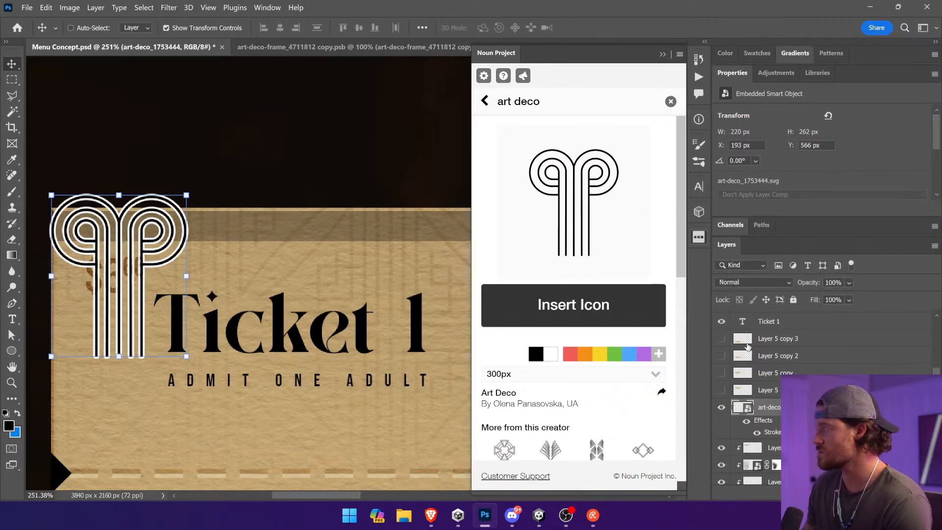
double_click(776, 430)
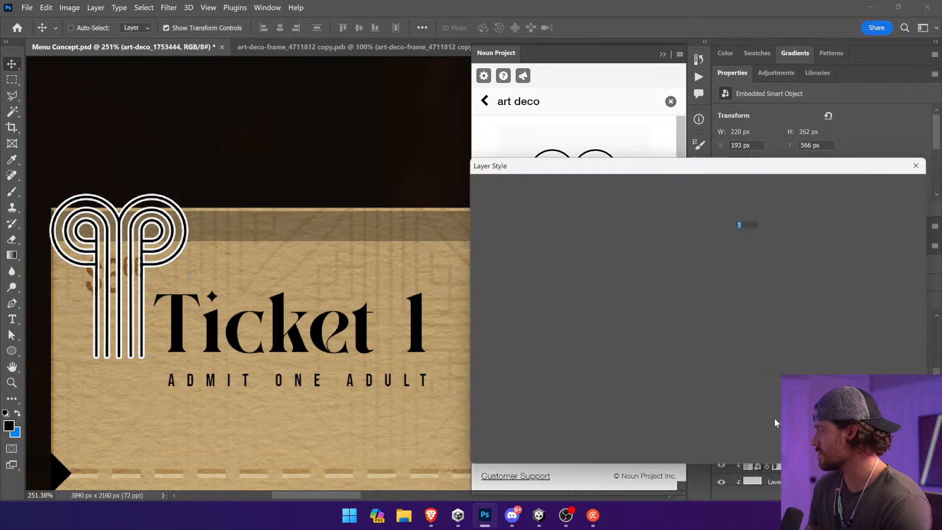
click(658, 311)
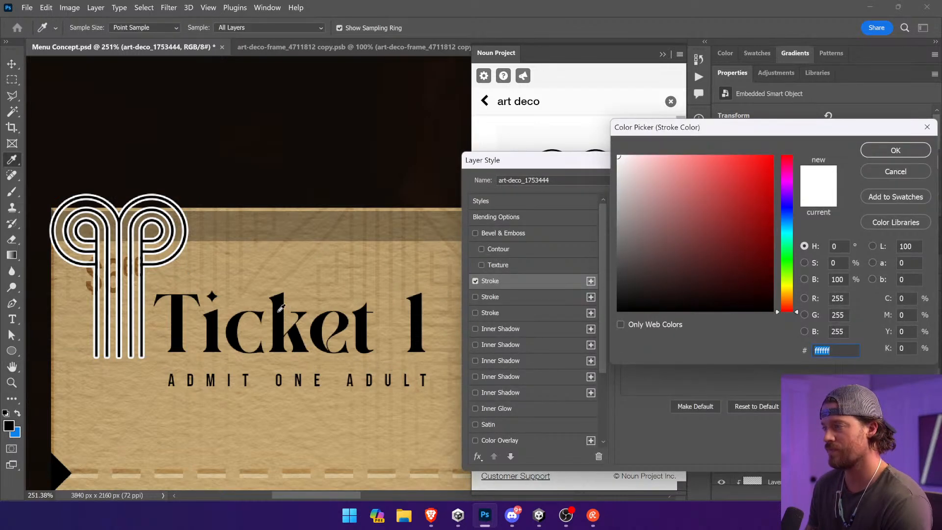
click(619, 310)
click(885, 151)
click(890, 184)
Step: Duplicate the column icon beside the original and nudge the copy so their scrolls line up edge to edge
drag(134, 258, 267, 258)
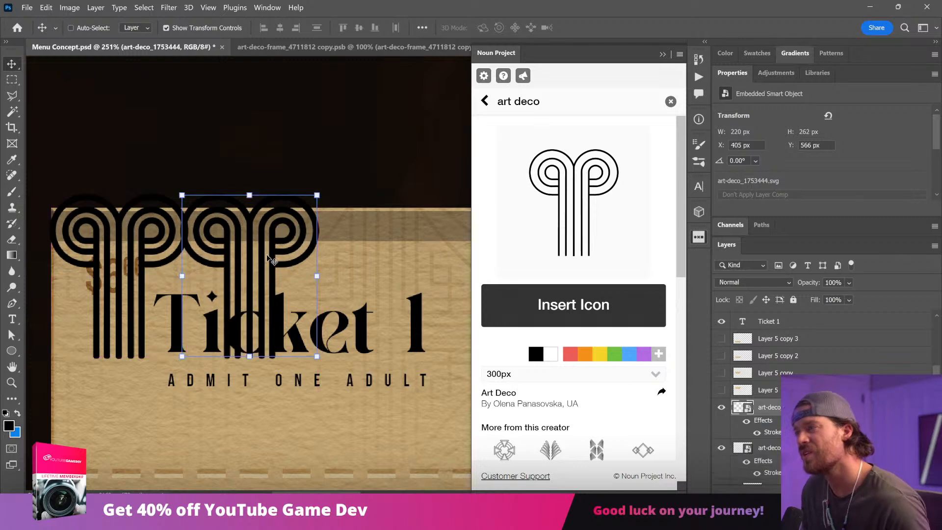
key(shift+Left)
key(Right)
key(Right)
key(Right)
key(Right)
key(Right)
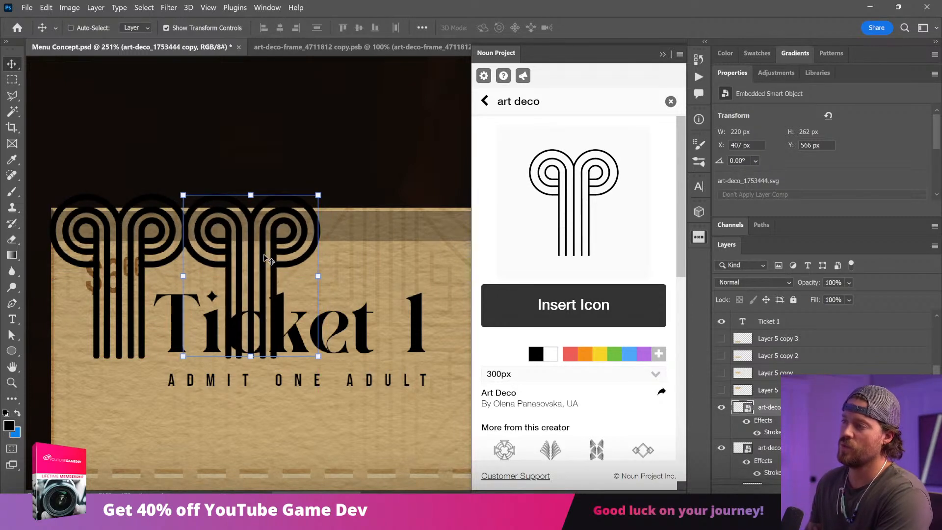
Step: Close the Noun Project panel and extend the row with three more column icons across and beyond Ticket 1's top edge
click(662, 54)
drag(246, 244, 377, 245)
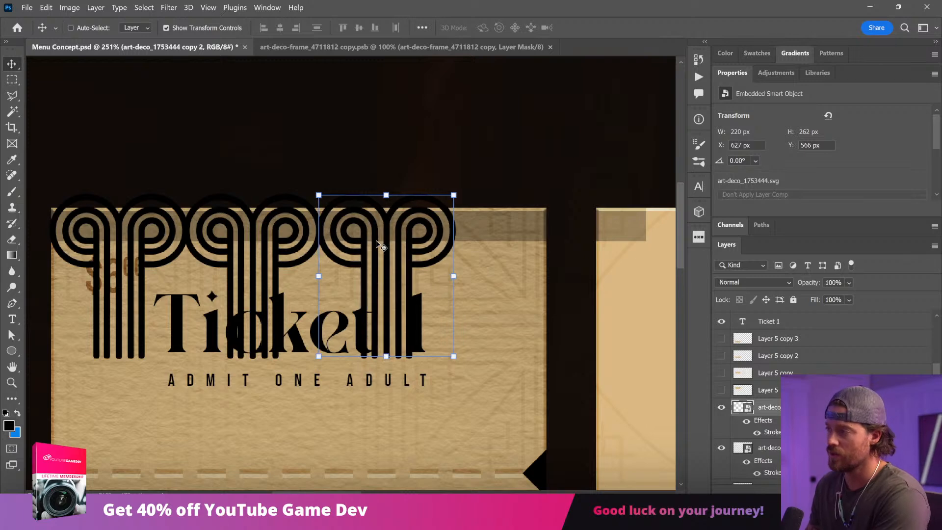
ctrl+shift+click(266, 248)
drag(250, 251, 510, 258)
key(Right)
Step: Merge all the art deco column icon layers into one layer and move the dark band down about 10 px behind them
click(804, 407)
scroll(805, 407, down, 7)
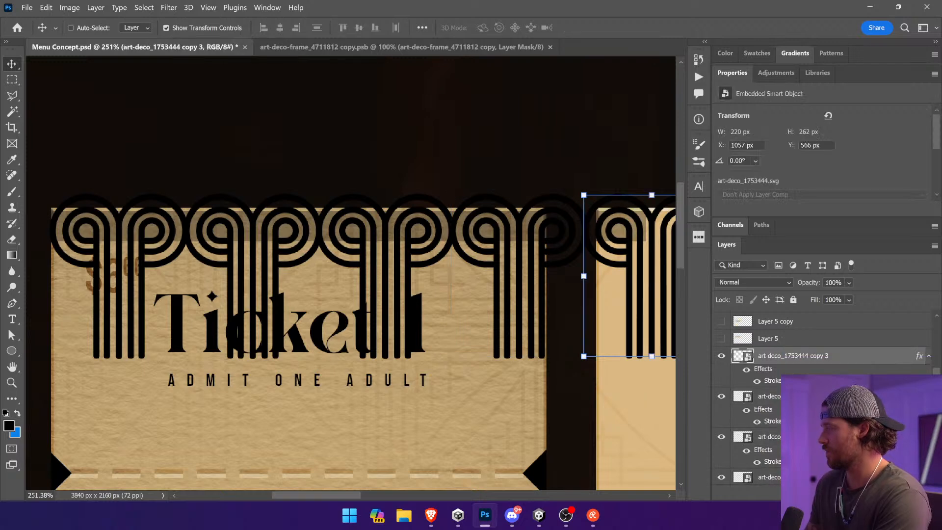
scroll(824, 414, down, 2)
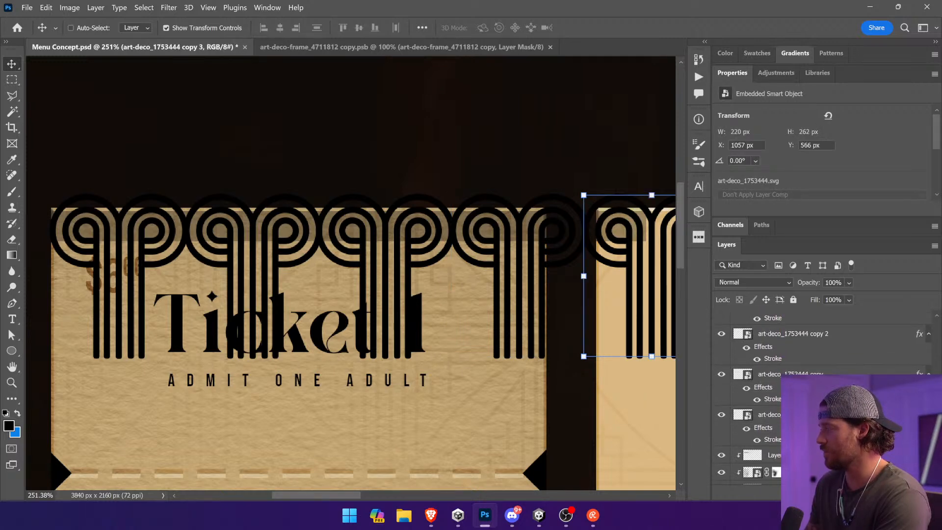
shift+click(824, 414)
right_click(824, 414)
click(859, 427)
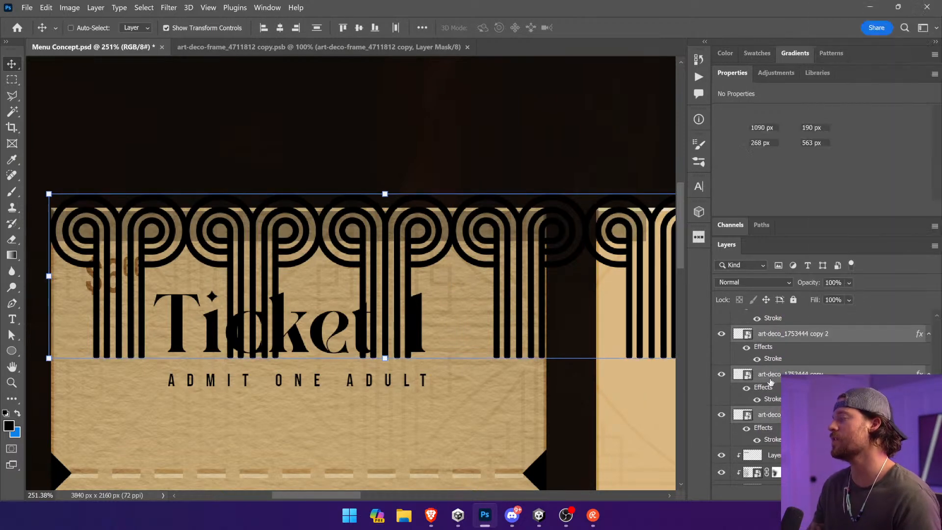
ctrl+click(463, 238)
mouse_move(466, 239)
mouse_down()
mouse_move(455, 227)
mouse_move(457, 239)
mouse_up()
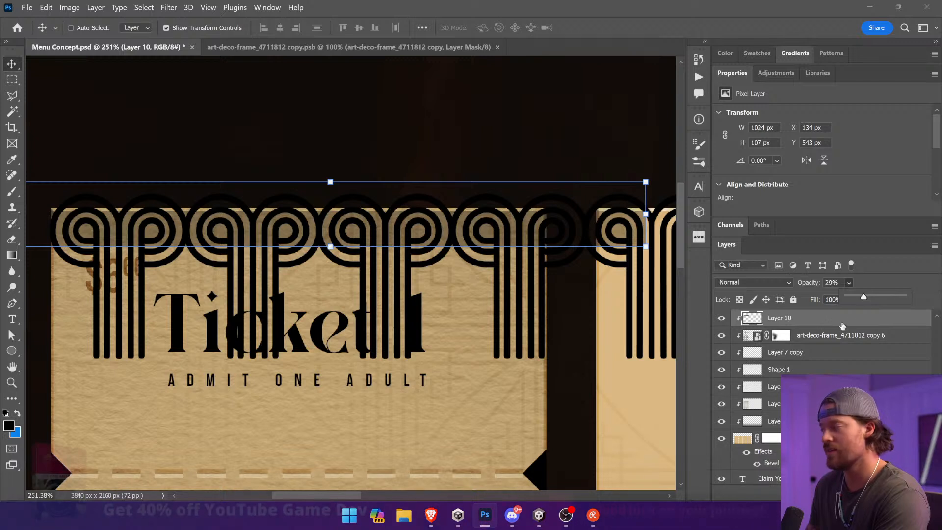
Step: Try removing the dark band layer behind the row of column icons
key(Delete)
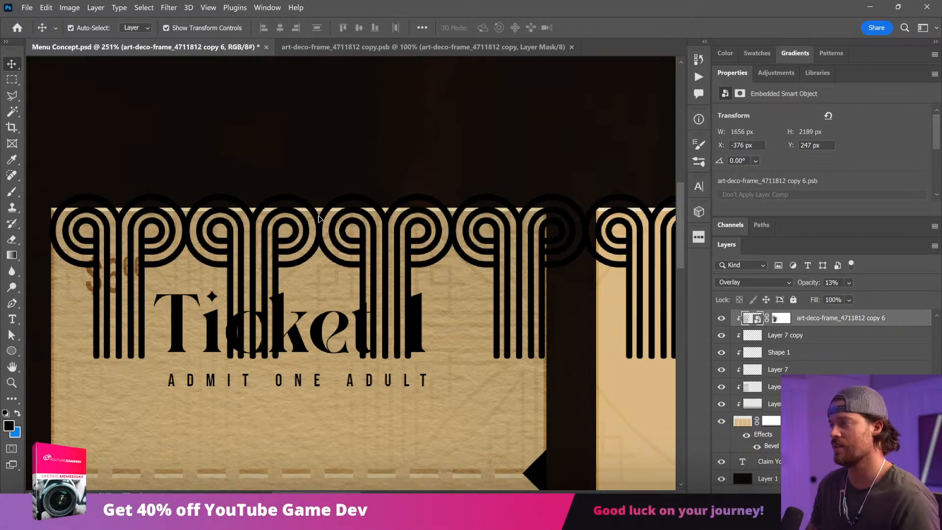
key(ctrl+v)
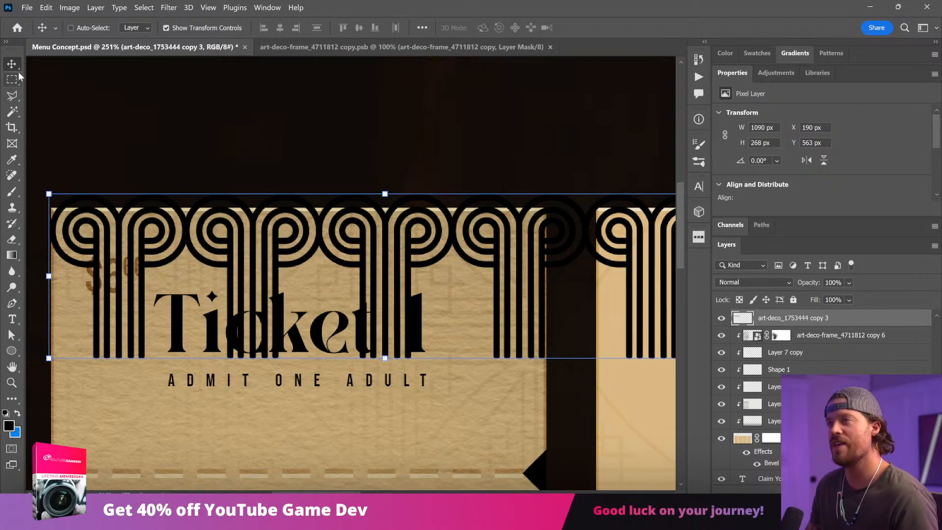
click(15, 77)
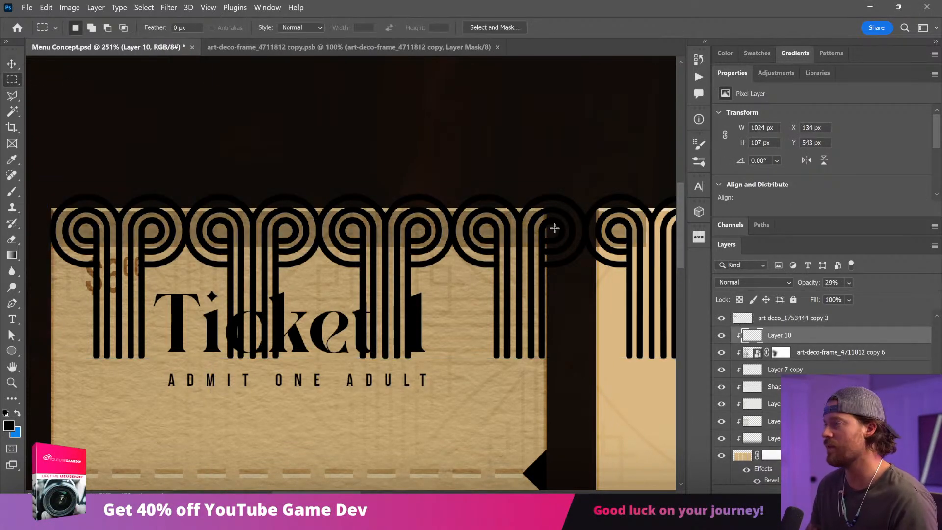
key(v)
Step: Restore the dark band to 100% opacity and convert the merged column icon layer to a smart object
click(849, 283)
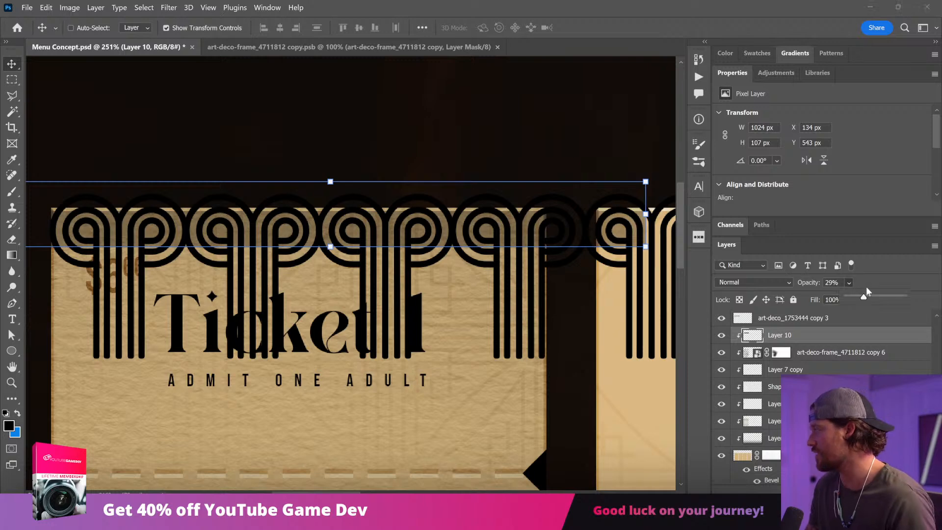
drag(865, 293, 904, 310)
right_click(809, 325)
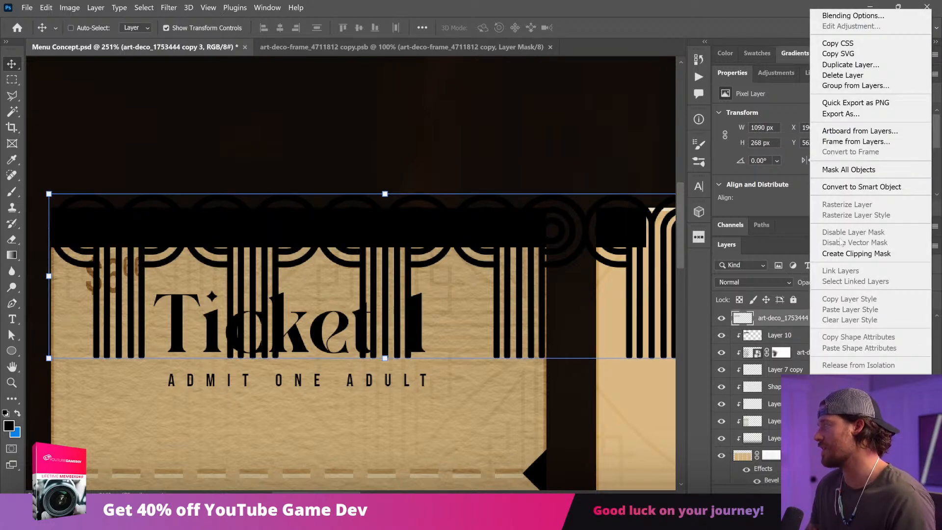
click(856, 187)
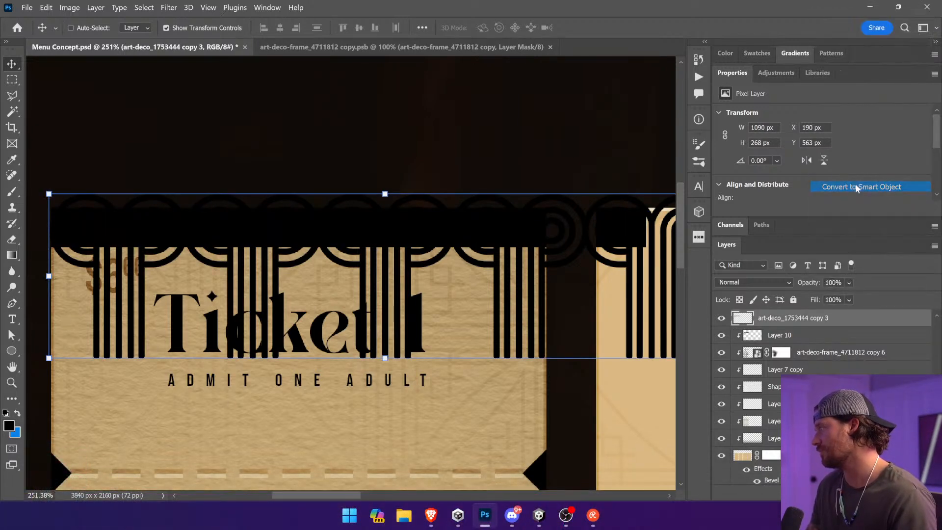
Step: Try rasterizing and cutting the column row and pasting it into a new layer mask on the dark band
right_click(795, 320)
click(827, 247)
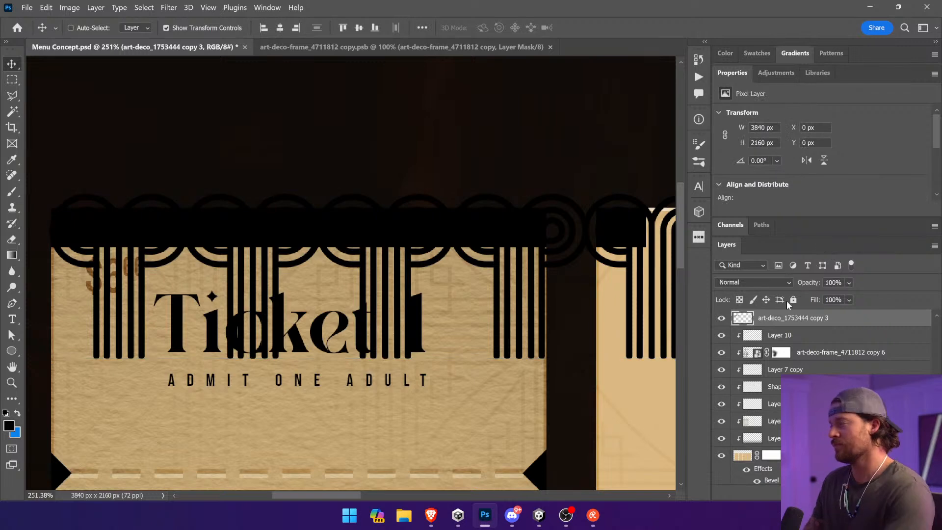
click(781, 335)
click(849, 492)
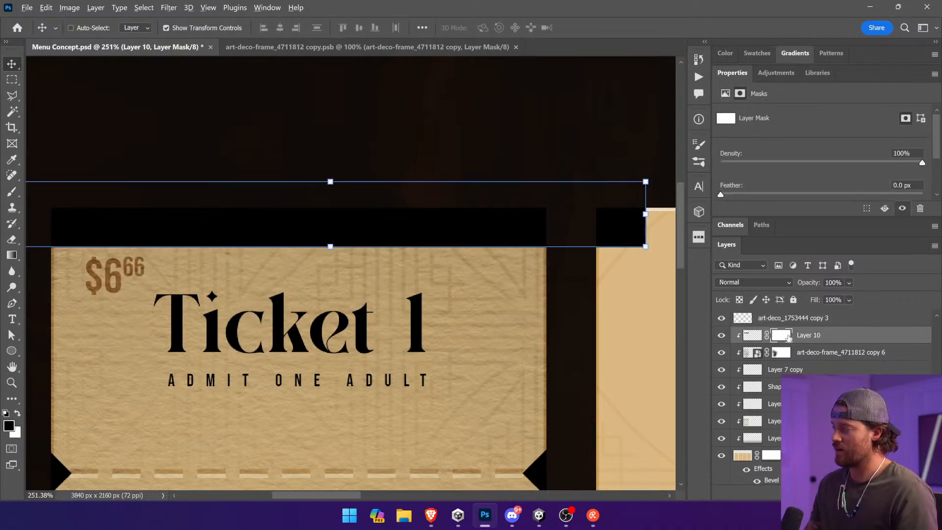
alt+click(785, 338)
key(ctrl+v)
key(ctrl+d)
key(ctrl+z)
key(ctrl+z)
key(ctrl+z)
key(ctrl+z)
key(ctrl+z)
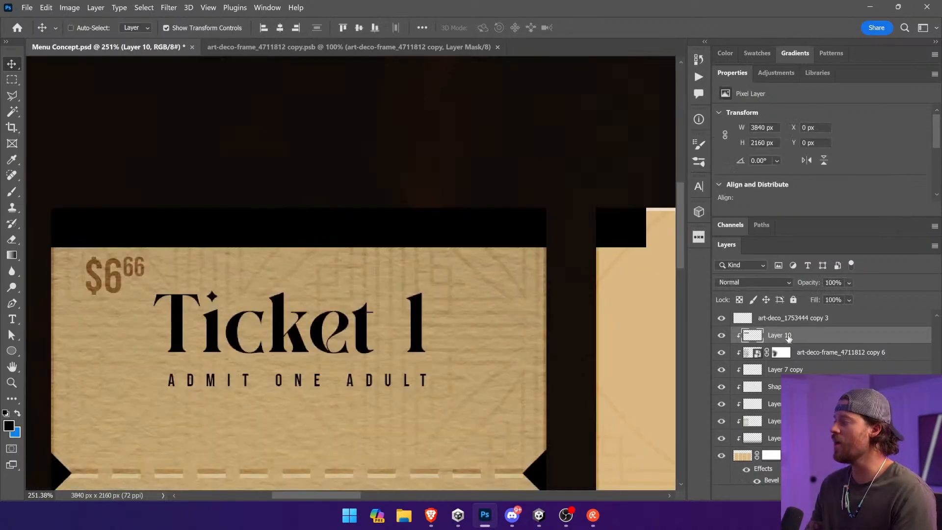
click(792, 323)
key(ctrl+z)
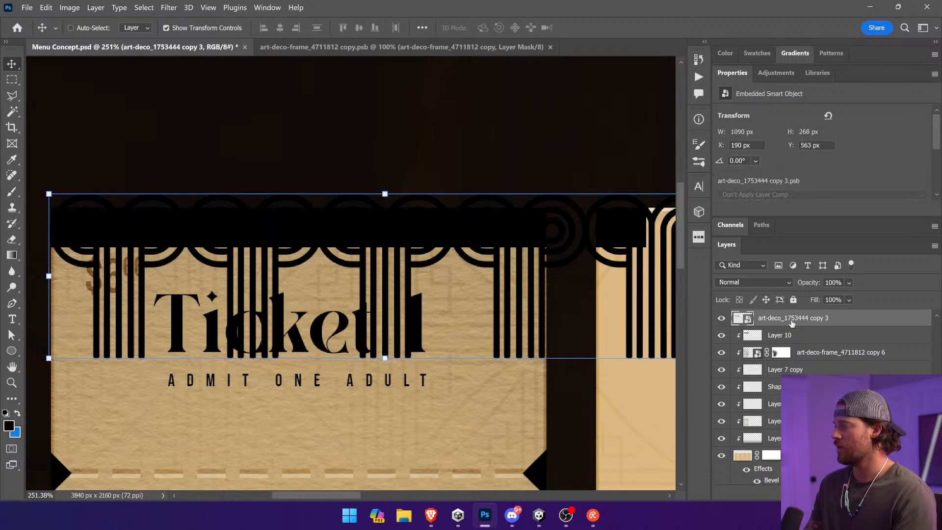
Step: Rasterize the column row smart object and cut its artwork from the layer
click(721, 318)
click(722, 318)
right_click(780, 318)
click(794, 247)
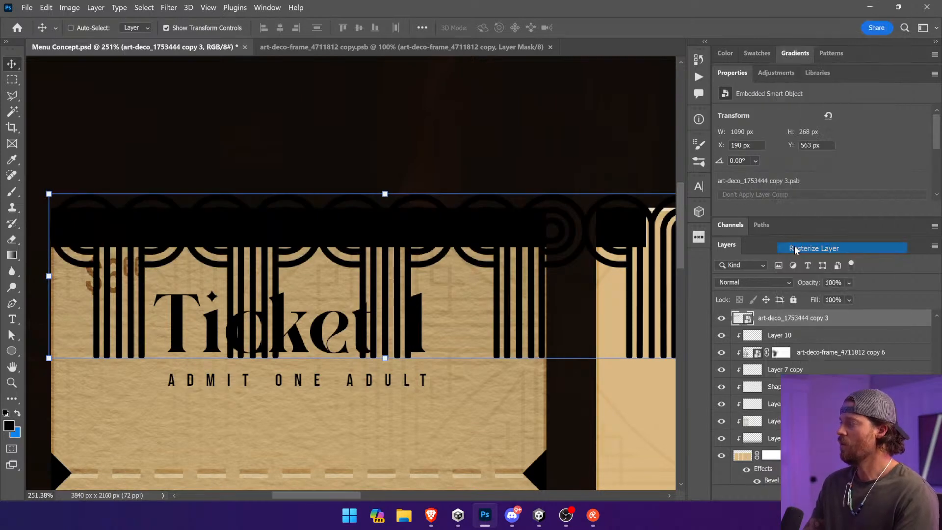
key(ctrl+x)
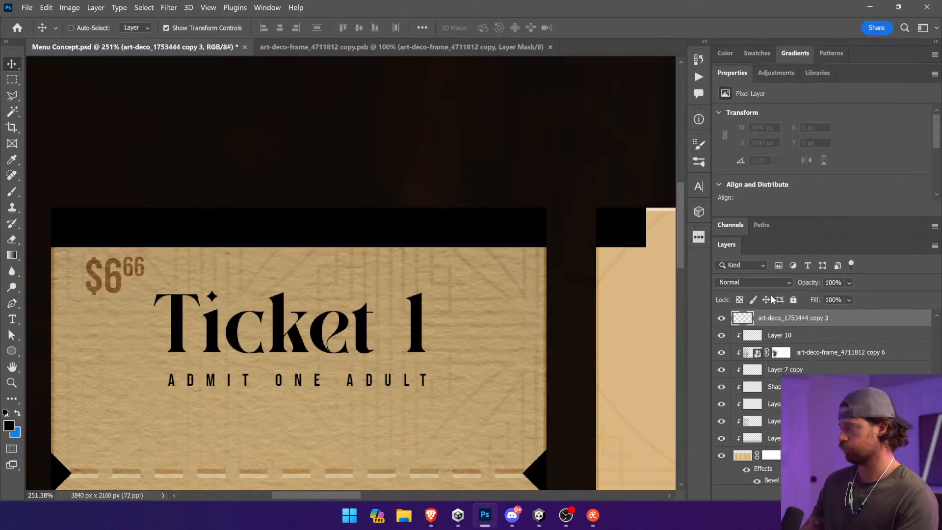
Step: Add a layer mask to the dark band, paste the column artwork into the mask, and deselect
click(745, 339)
click(720, 337)
click(721, 337)
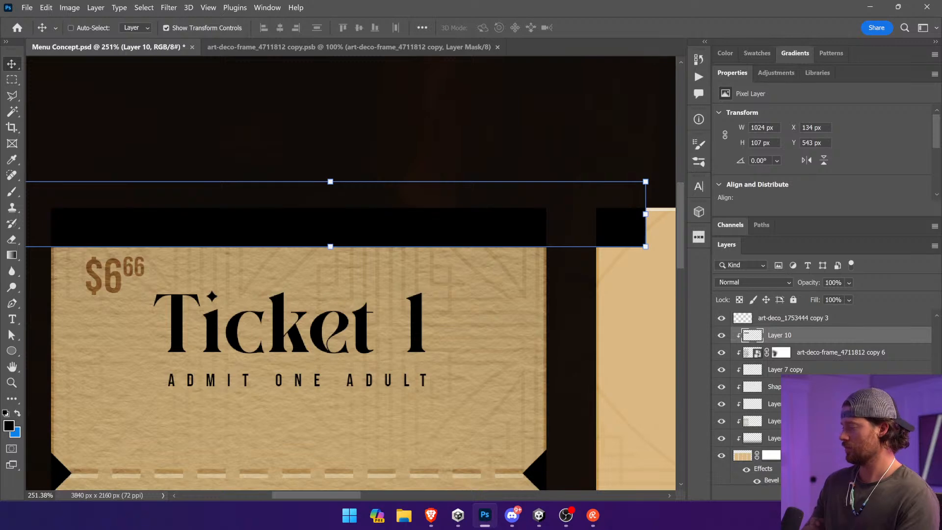
click(810, 492)
alt+click(781, 335)
key(ctrl+v)
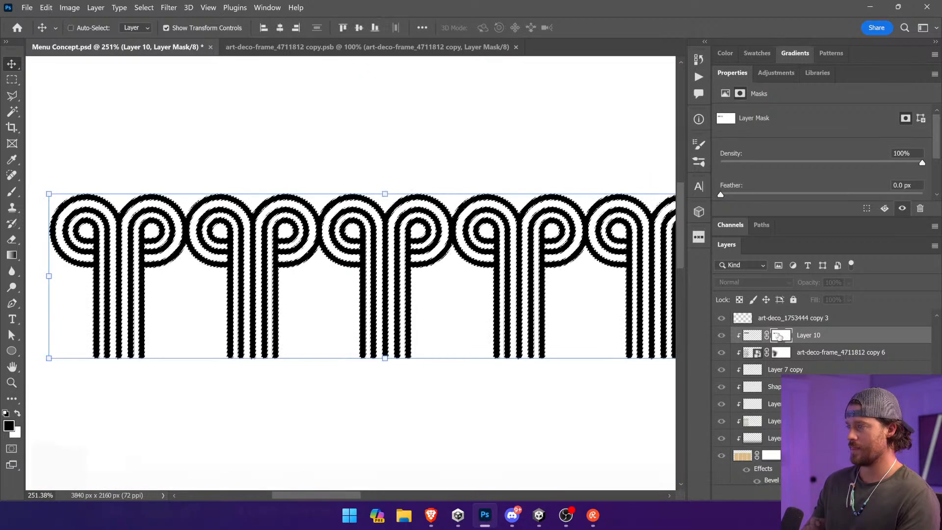
click(753, 335)
key(ctrl+d)
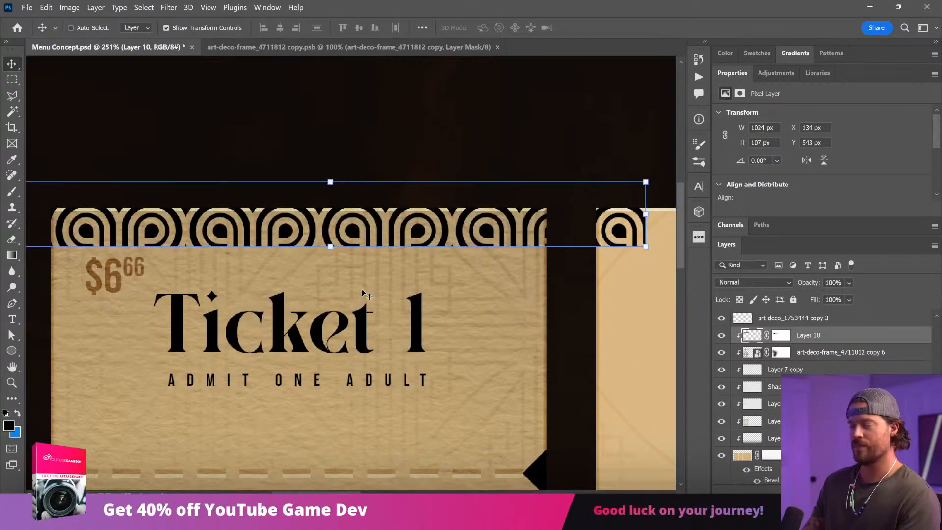
Step: Invert the dark band's layer mask so the column scrolls show as dark lines along Ticket 1's top edge
key(ctrl+0)
key(ctrl+minus)
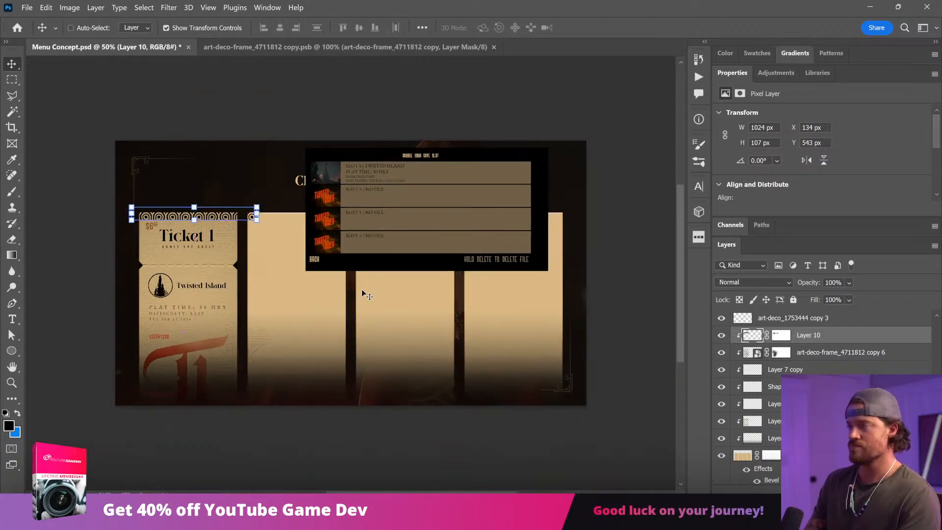
ctrl+click(297, 442)
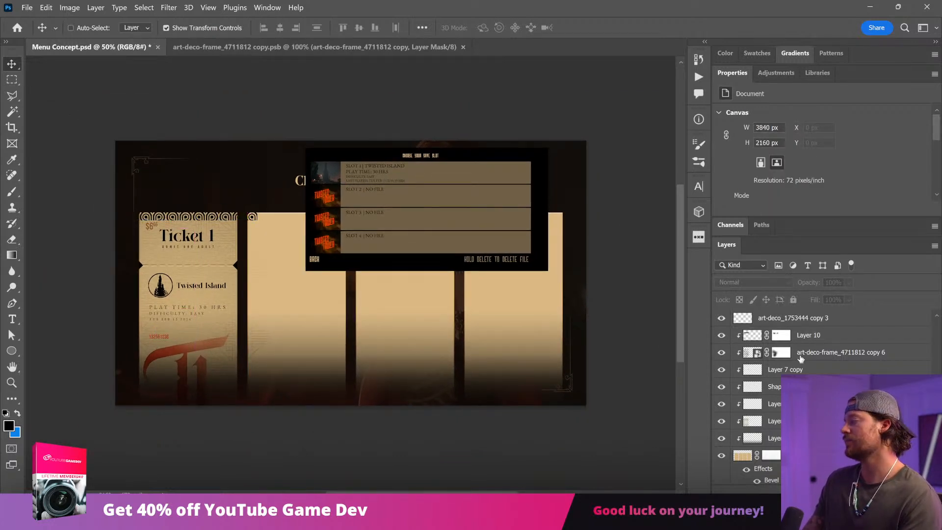
click(779, 338)
key(ctrl+i)
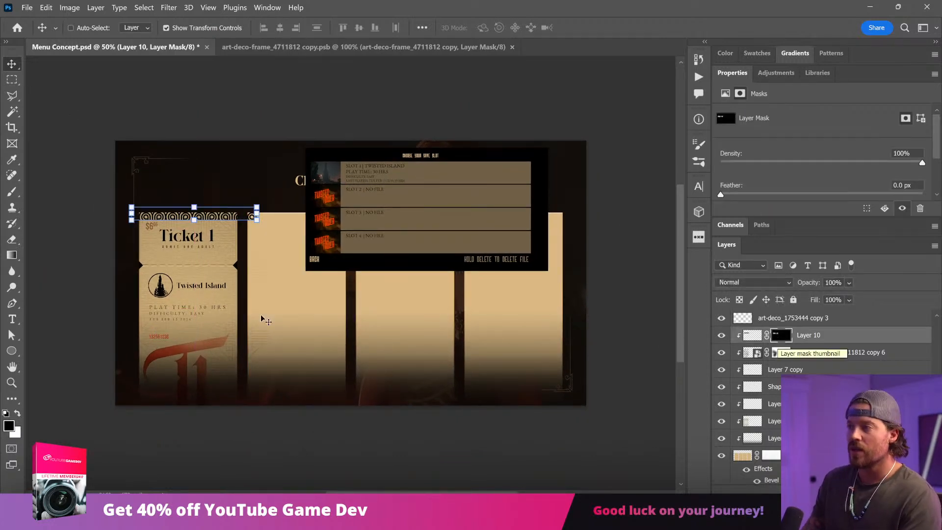
click(74, 275)
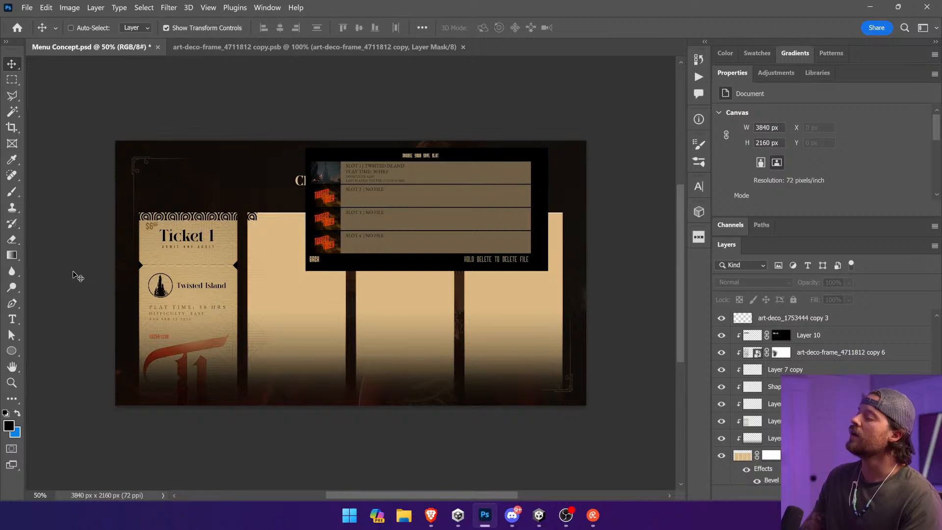
Step: Unlink the band from its mask and shrink the band to about 889 × 70 px over Ticket 1 only
key(ctrl+space)
drag(126, 167, 366, 291)
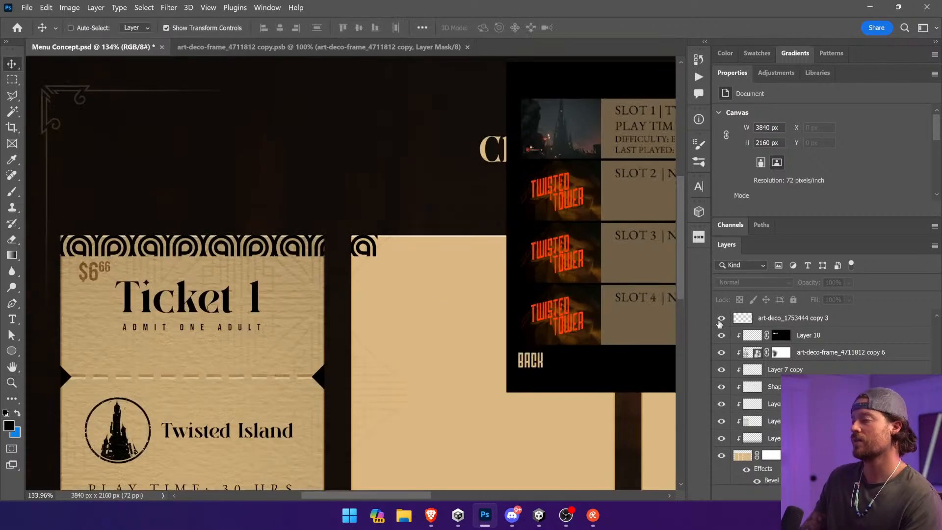
click(829, 340)
drag(376, 256, 334, 244)
key(ctrl+z)
key(Escape)
key(Return)
Step: Set the scroll border's blend mode to Overlay and its opacity to 52%
click(738, 288)
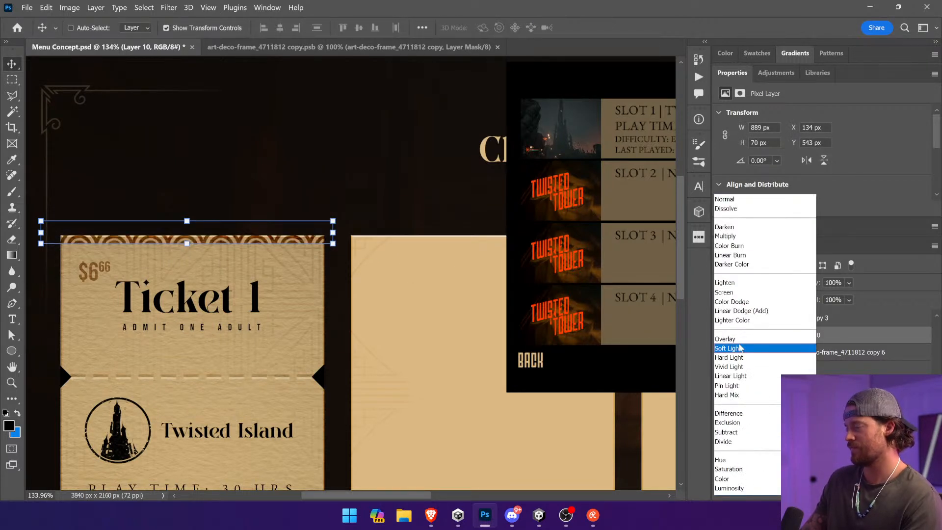
click(742, 339)
click(849, 283)
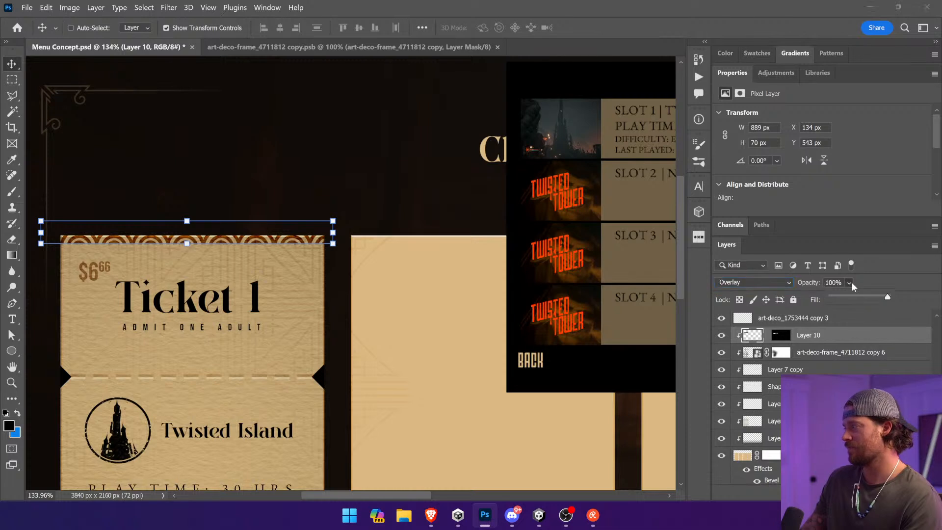
drag(890, 299, 860, 299)
Step: Fill a black strip about 928 × 55 px on a new layer beneath the scroll border, then deselect
key(m)
drag(56, 228, 360, 244)
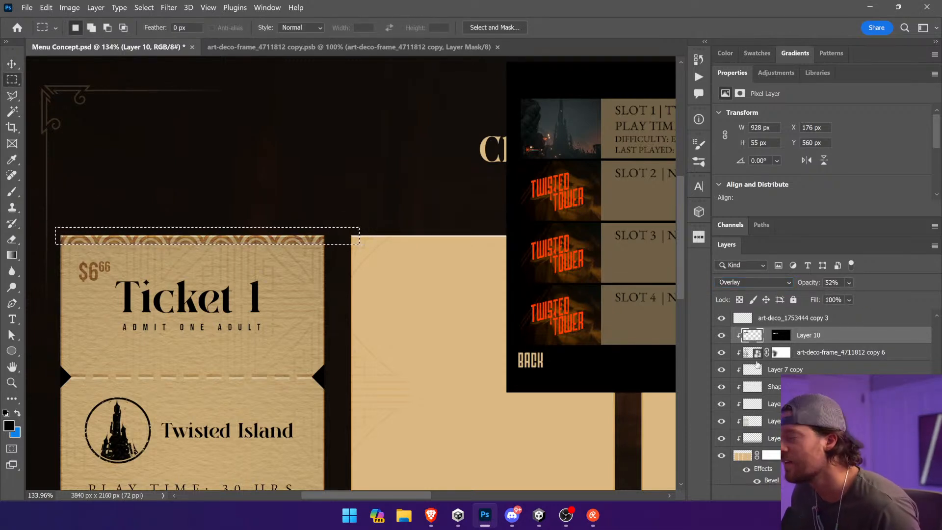
key(alt+bracketleft)
key(ctrl+alt+shift+n)
drag(11, 256, 58, 266)
click(140, 240)
key(ctrl+d)
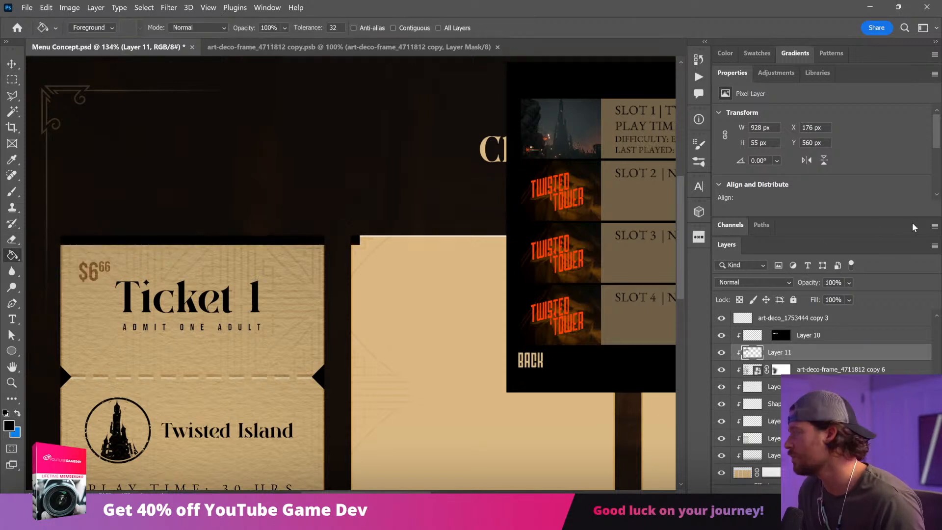
Step: Set the black strip's opacity to 43% and narrow it to 90.19% of its width to cover only Ticket 1
click(849, 283)
drag(848, 297, 856, 299)
key(v)
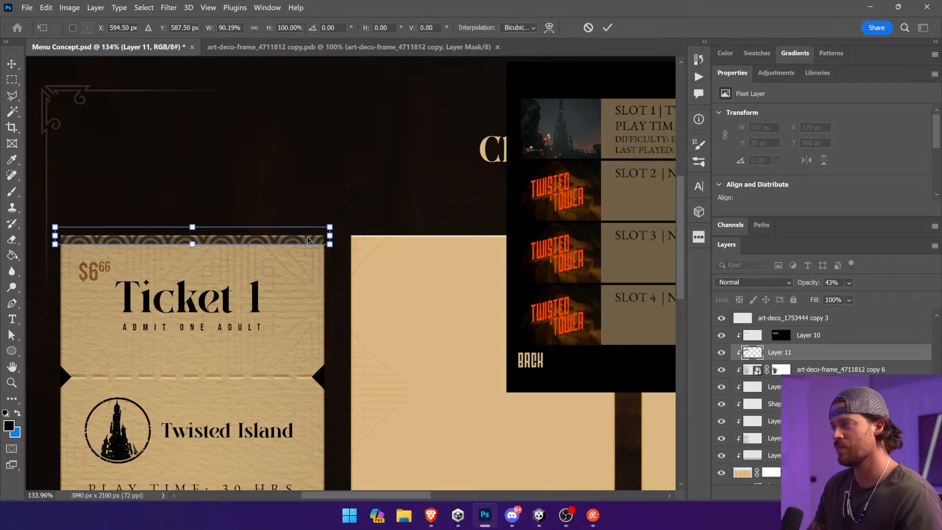
ctrl+click(368, 206)
key(ctrl+minus)
key(ctrl+minus)
key(ctrl+minus)
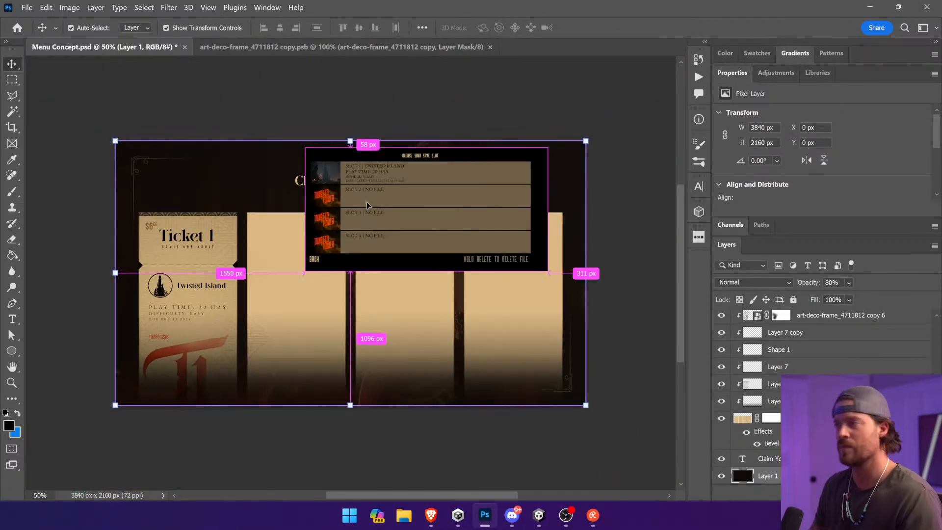
ctrl+click(51, 202)
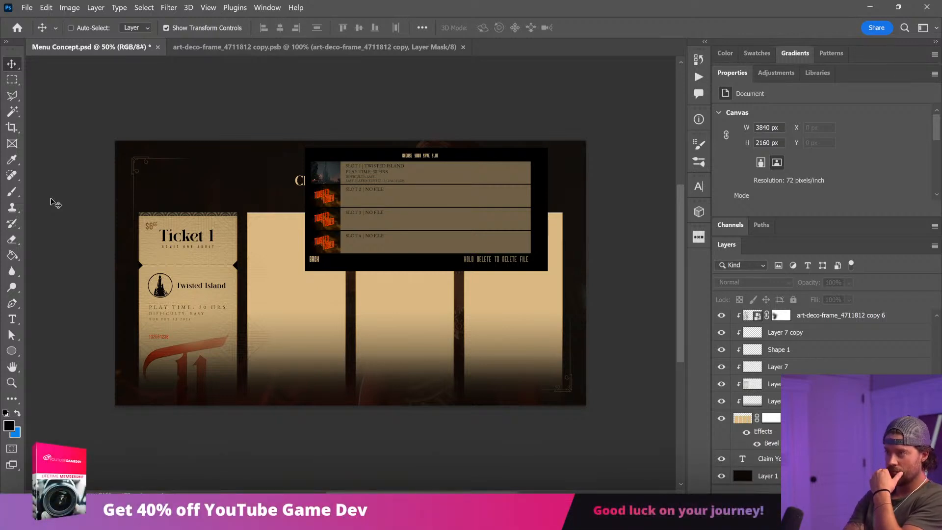
Step: Add a new empty layer among the clipped decoration layers of Ticket 1
key(ctrl+plus)
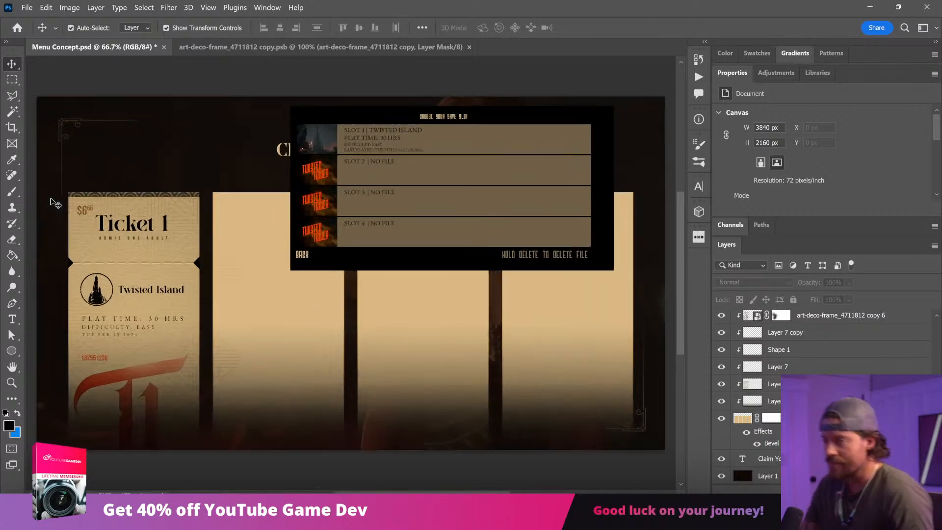
drag(192, 239, 351, 291)
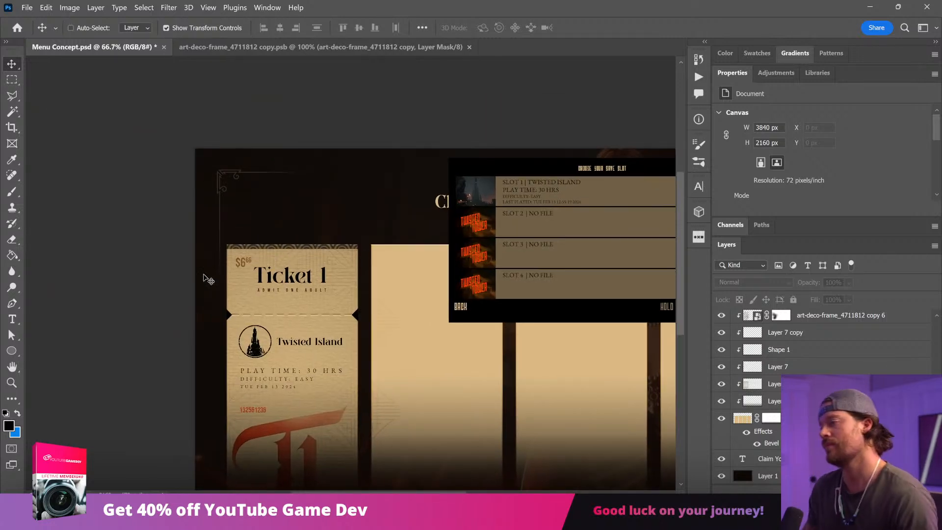
click(233, 281)
key(z)
drag(194, 205, 389, 396)
key(v)
click(513, 238)
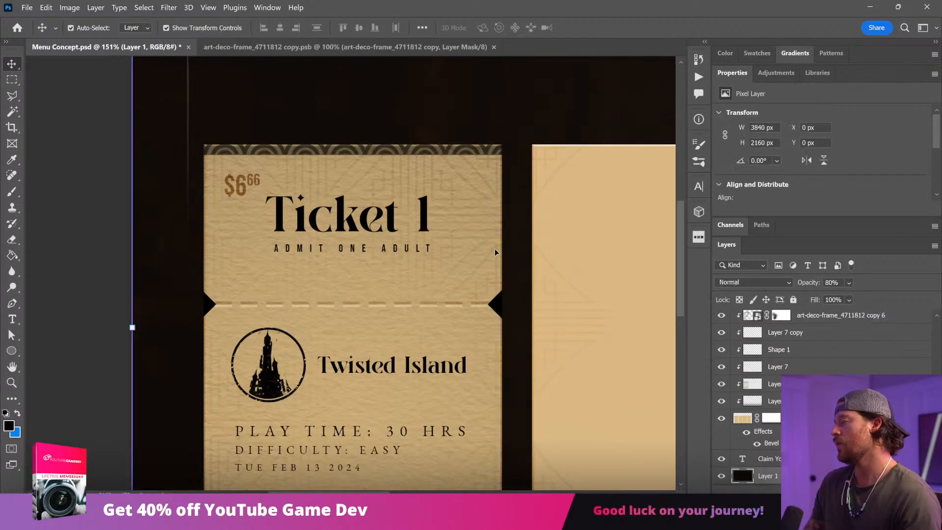
ctrl+click(498, 250)
key(ctrl+shift+alt+n)
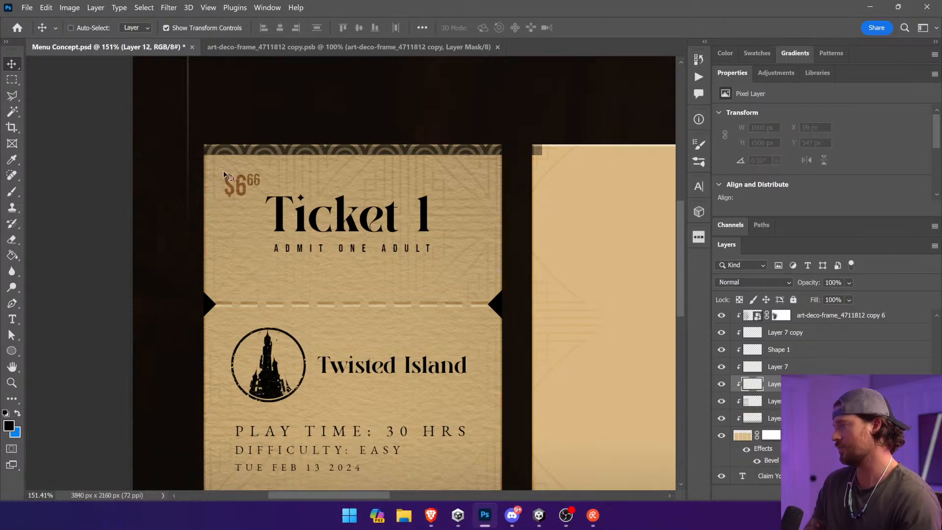
Step: Fill a rectangle about 1012 × 401 px with white (ffffff) between Ticket 1's border and its perforation line, then deselect
key(m)
drag(197, 155, 573, 303)
click(8, 425)
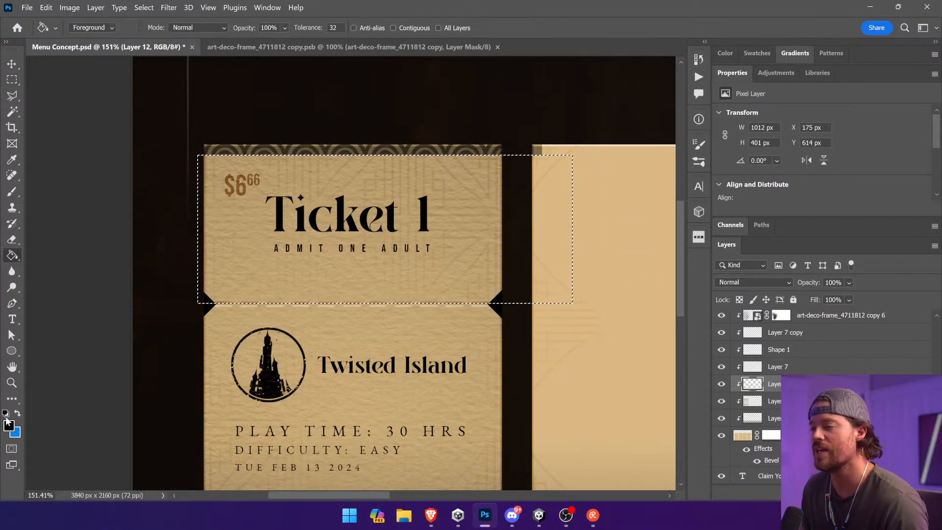
text(ffffff)
key(Return)
key(alt+BackSpace)
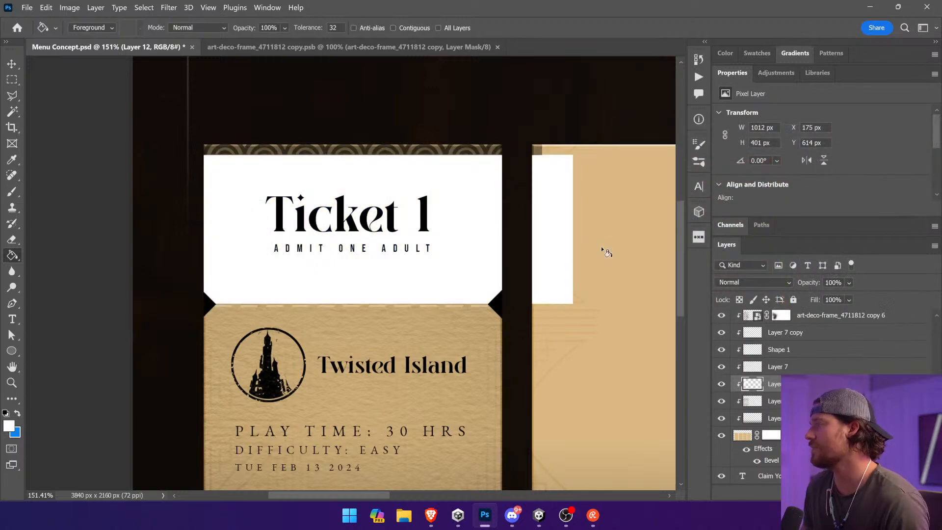
key(ctrl+d)
key(v)
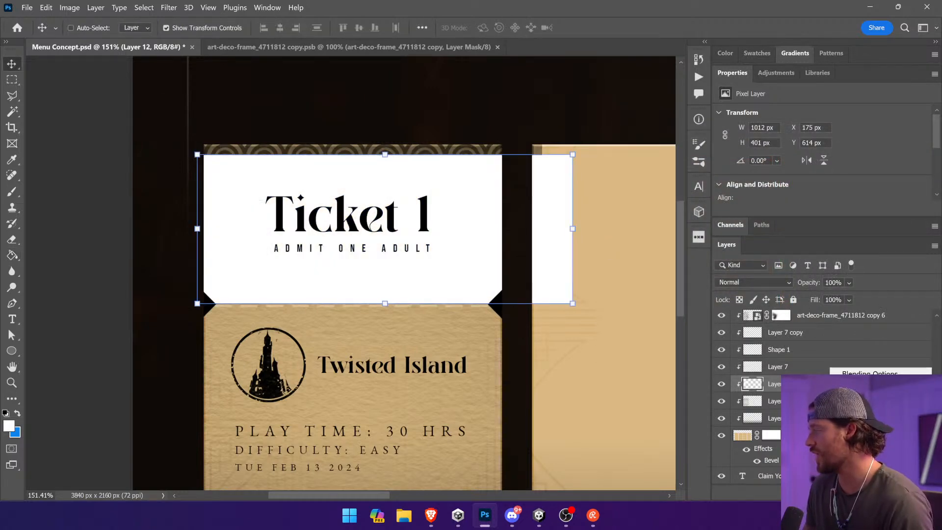
Step: Apply a Pattern Overlay of black and white stripes to the white rectangle at 1% scale and a 45° angle
click(865, 457)
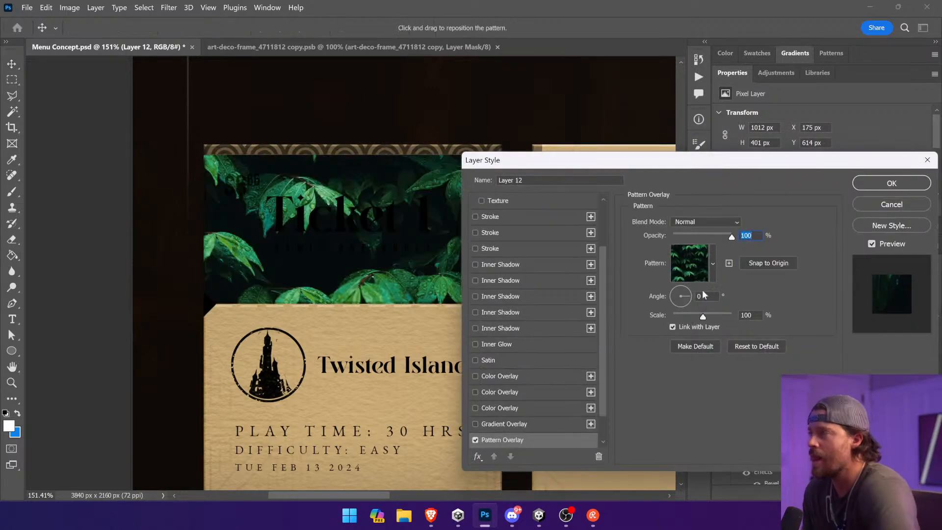
click(692, 272)
scroll(647, 368, down, 1)
click(631, 376)
mouse_move(723, 236)
mouse_down()
mouse_move(712, 235)
mouse_move(730, 236)
mouse_up()
drag(684, 318, 673, 316)
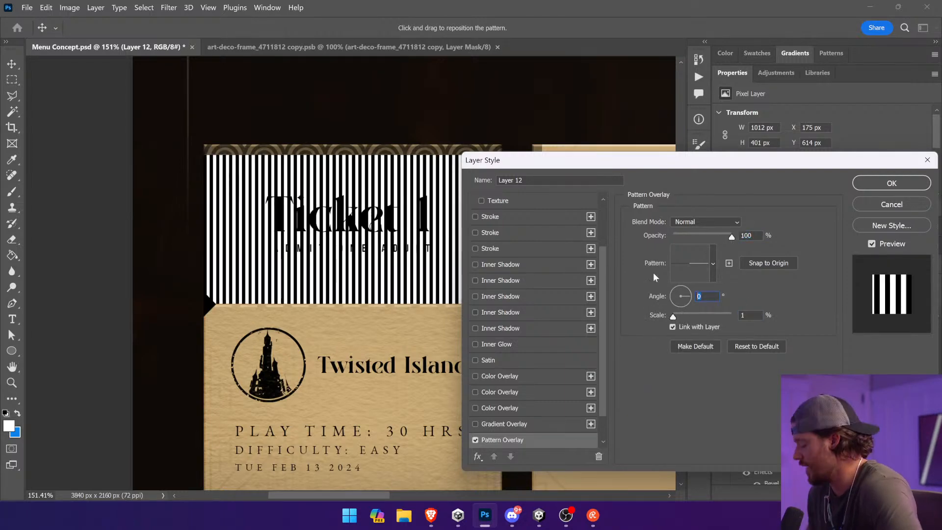
text(45)
key(Return)
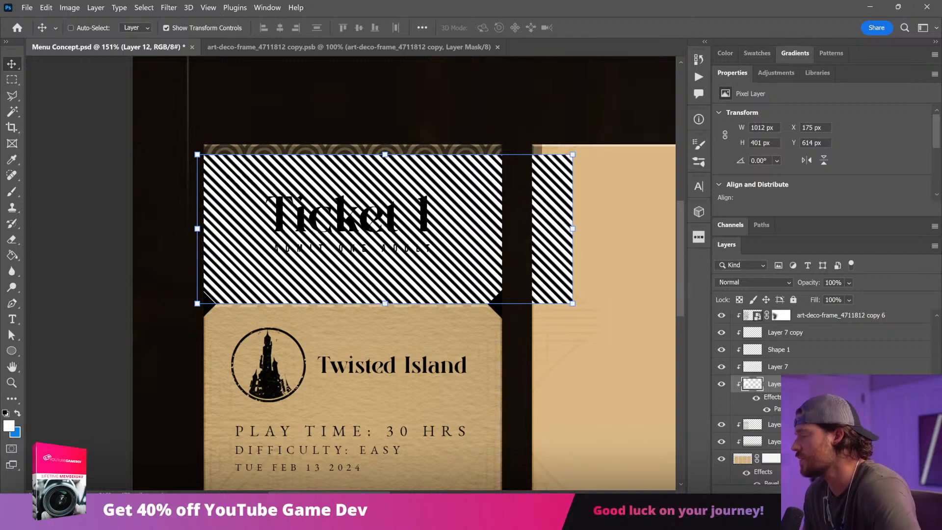
Step: Set the stub's stripe Pattern Overlay scale to 7% and convert the striped layer to a smart object
double_click(787, 408)
drag(675, 317, 676, 317)
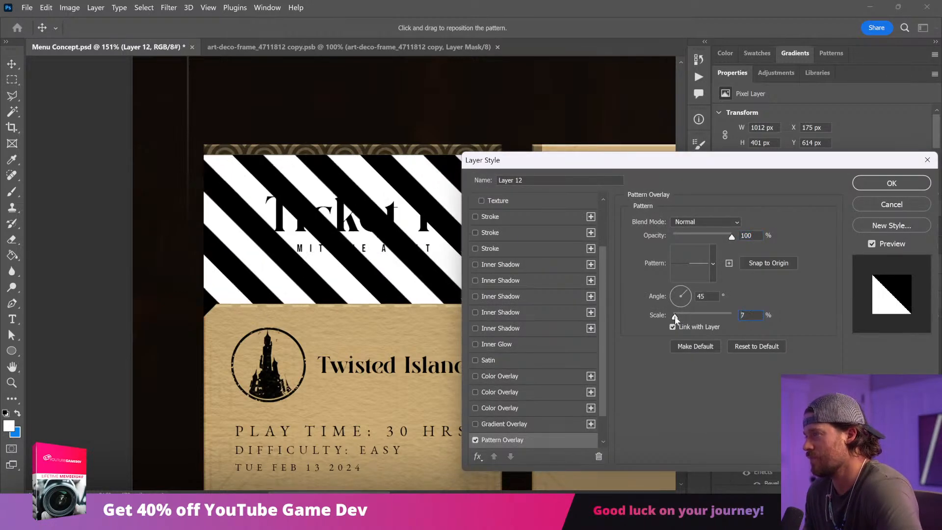
click(891, 185)
click(736, 282)
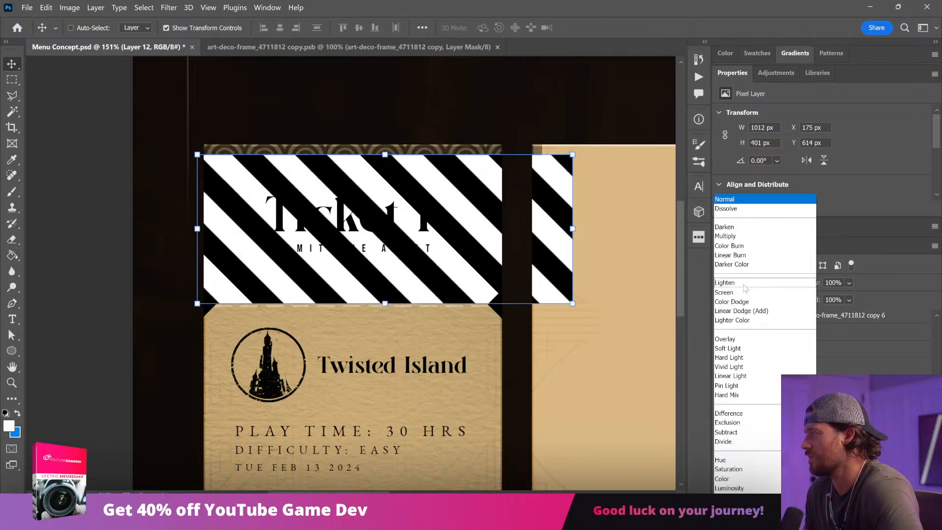
click(866, 384)
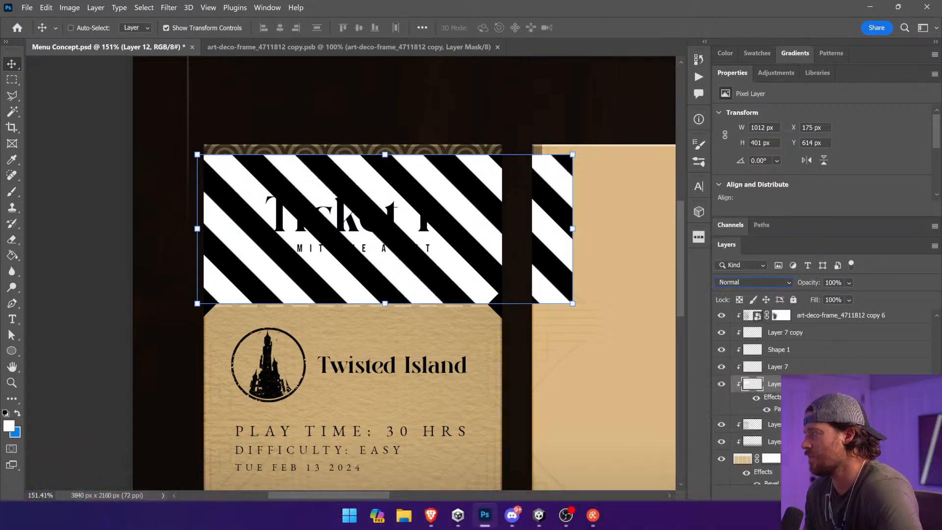
right_click(867, 385)
click(806, 186)
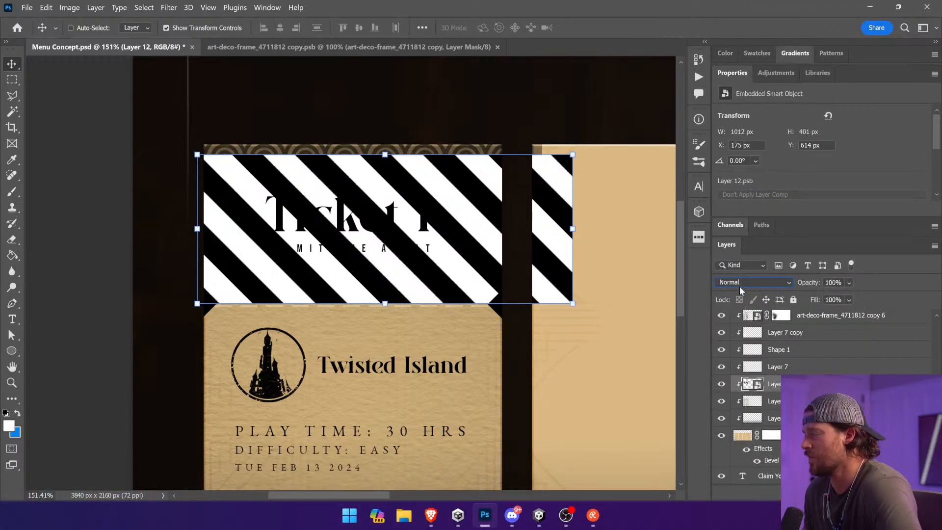
Step: Set the striped layer to Multiply at 21% opacity and shift it left to X -7 px, clear of the second ticket
click(741, 283)
click(736, 237)
click(849, 282)
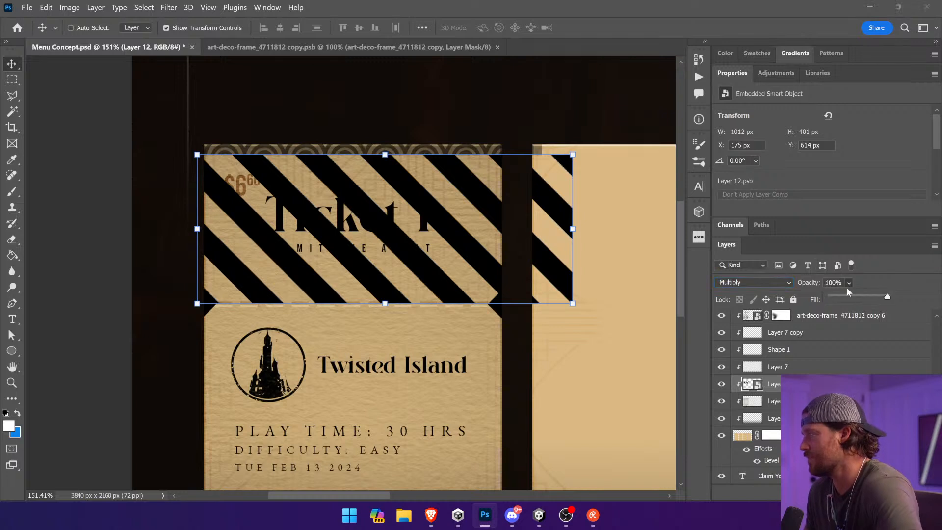
drag(887, 296, 844, 298)
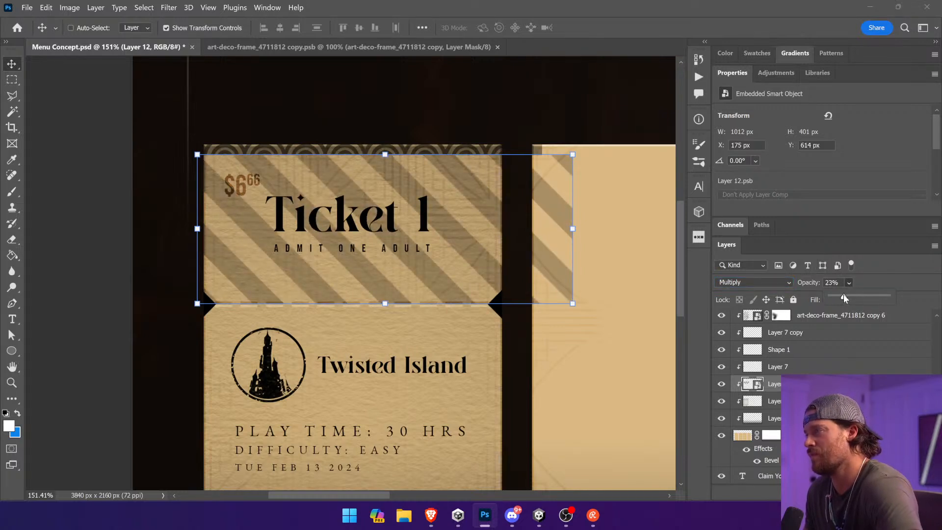
drag(543, 219, 464, 221)
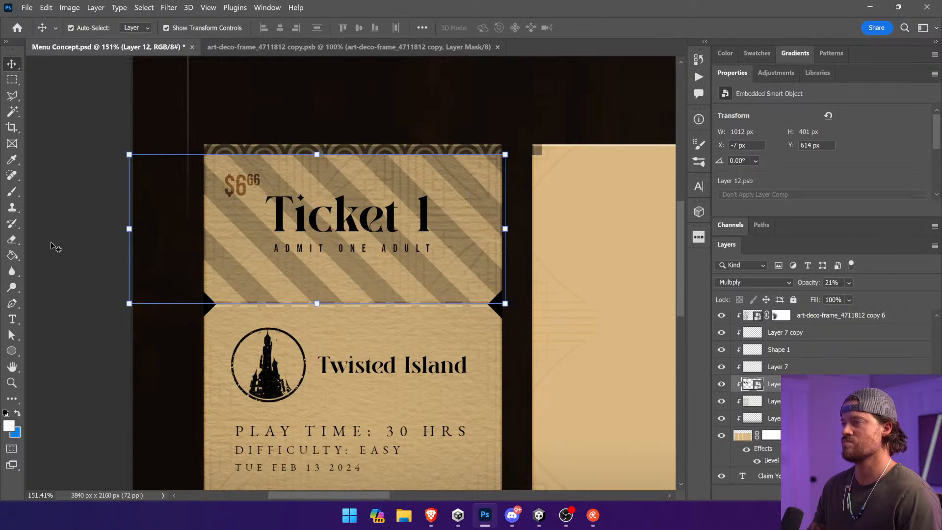
Step: Deselect the striped layer and save the document
ctrl+click(58, 242)
mouse_move(544, 155)
mouse_down()
mouse_move(538, 139)
mouse_move(536, 149)
mouse_up()
ctrl+click(63, 210)
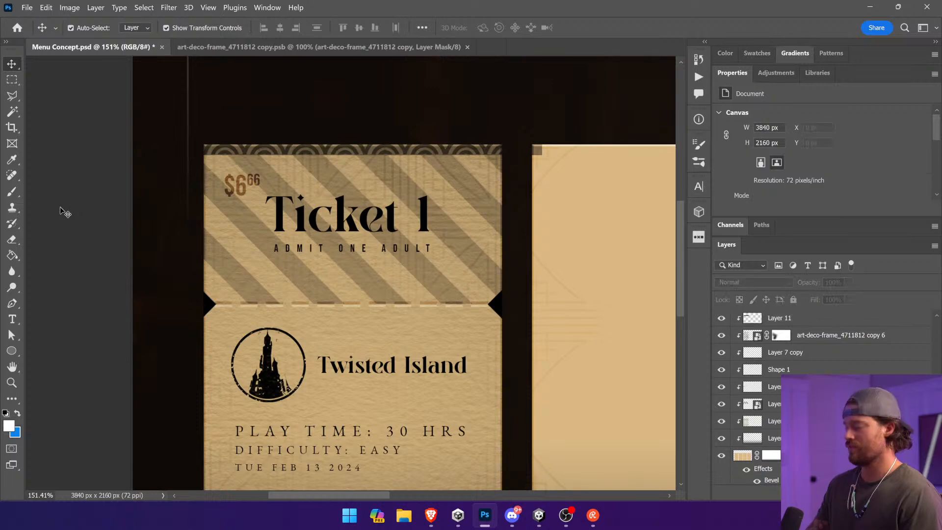
key(ctrl+minus)
key(ctrl+minus)
key(ctrl+s)
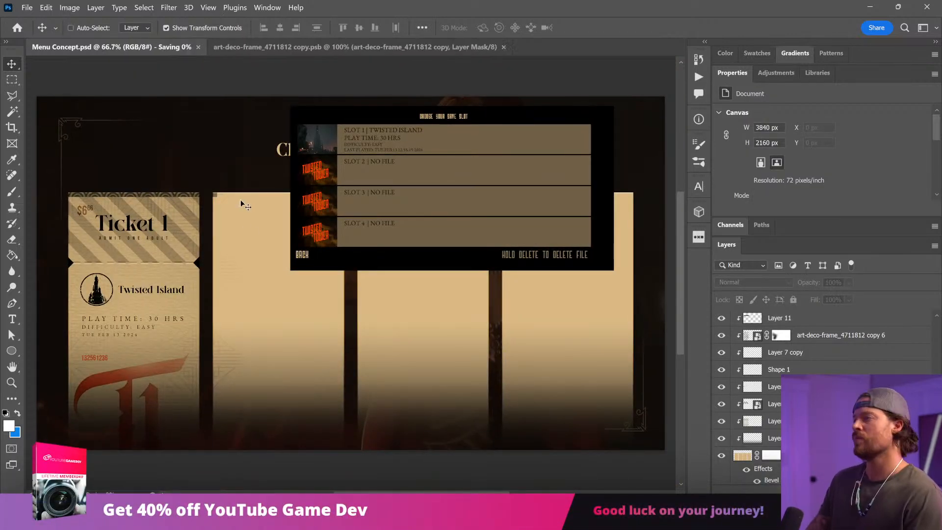
Step: Narrow the black strip behind Ticket 1's top border to 928 px so it ends before the second ticket
key(z)
drag(245, 169, 34, 253)
key(v)
click(579, 179)
drag(579, 179, 535, 177)
key(Return)
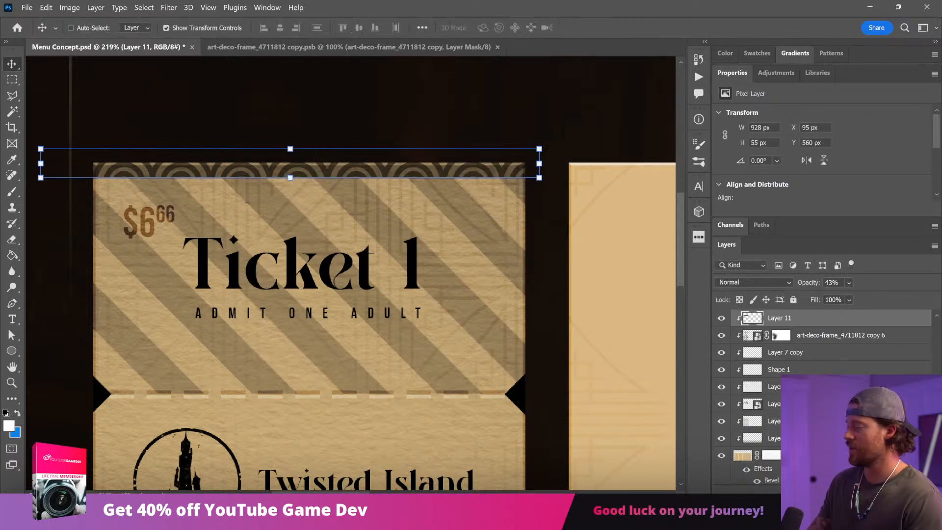
click(771, 438)
click(771, 421)
drag(554, 339, 572, 408)
key(ctrl+z)
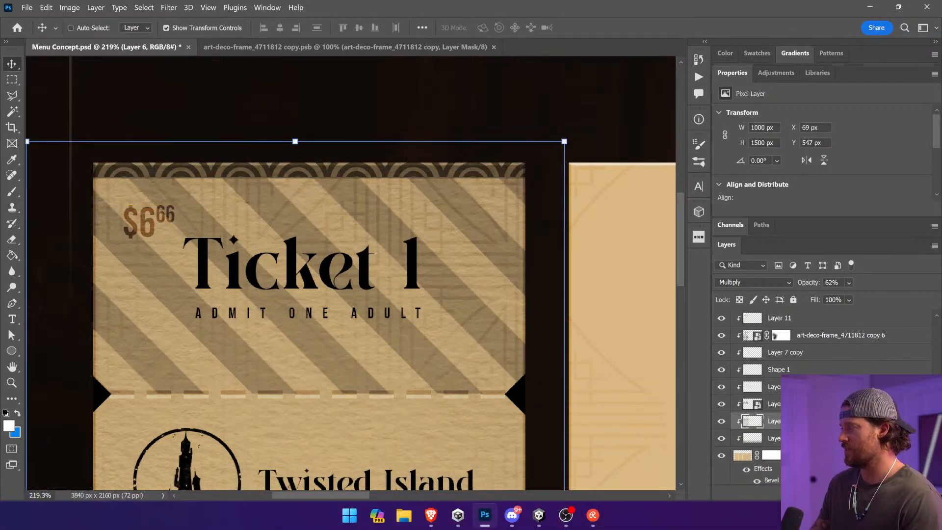
Step: Fill the stub area above the perforation with black on the art deco frame overlay's layer mask, hiding the frame lines there, and deselect
click(769, 406)
click(773, 387)
click(776, 371)
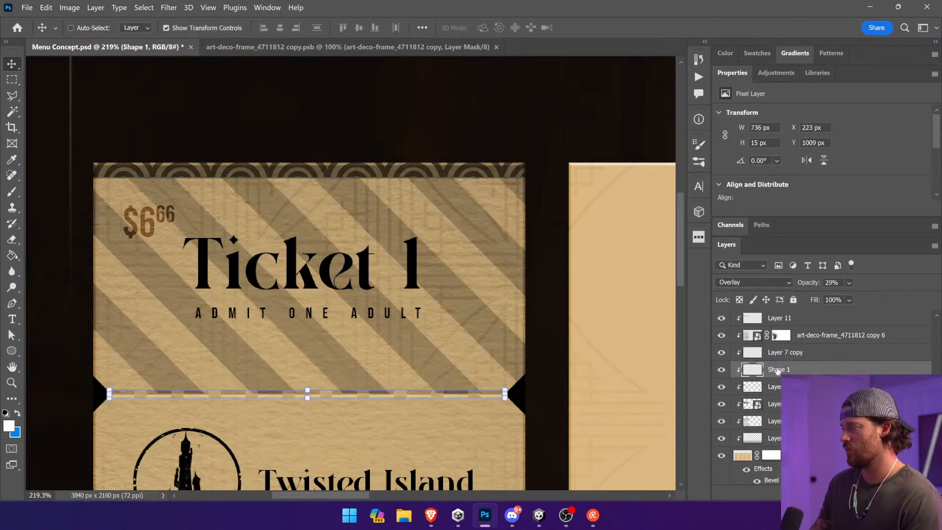
click(780, 354)
click(789, 337)
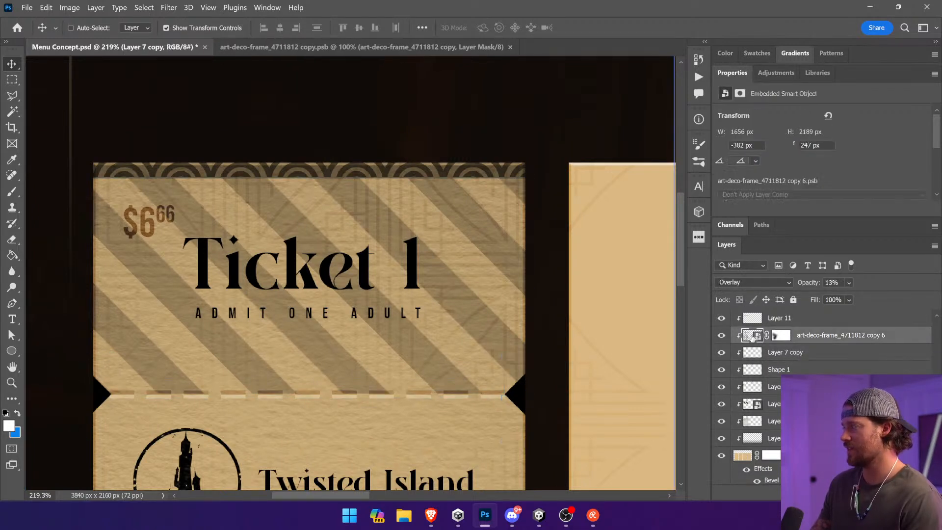
click(773, 337)
key(m)
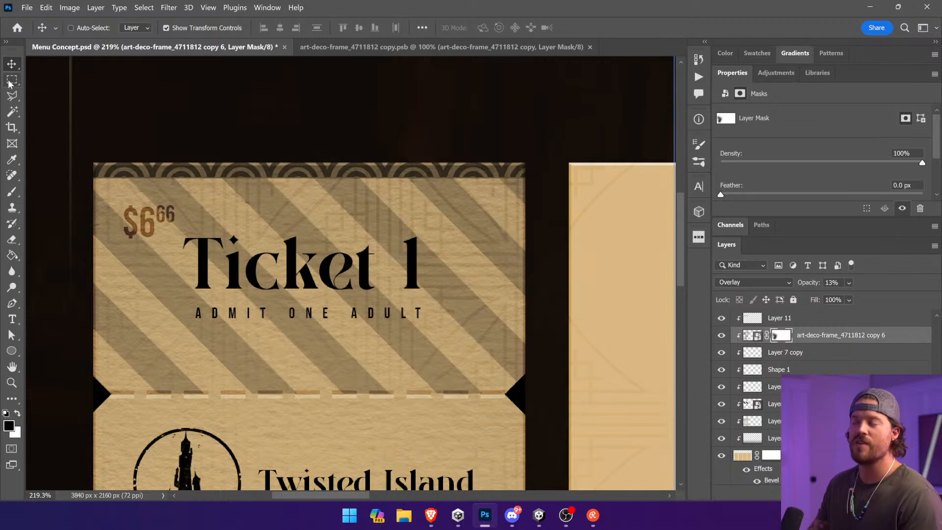
drag(66, 128, 587, 394)
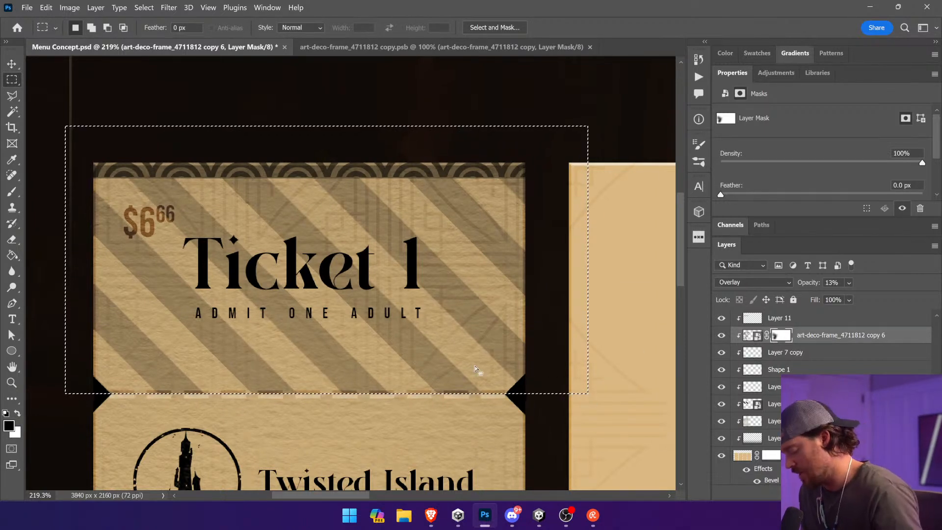
key(g)
click(462, 360)
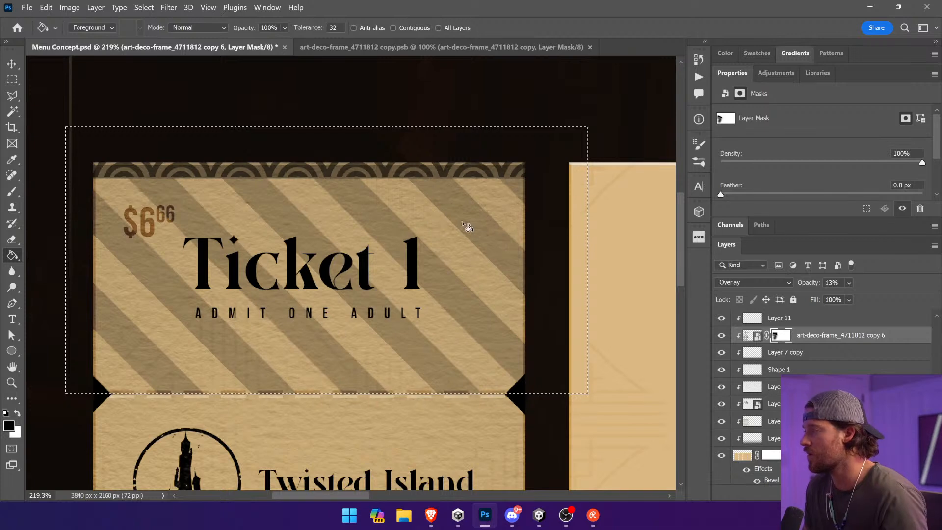
key(ctrl+d)
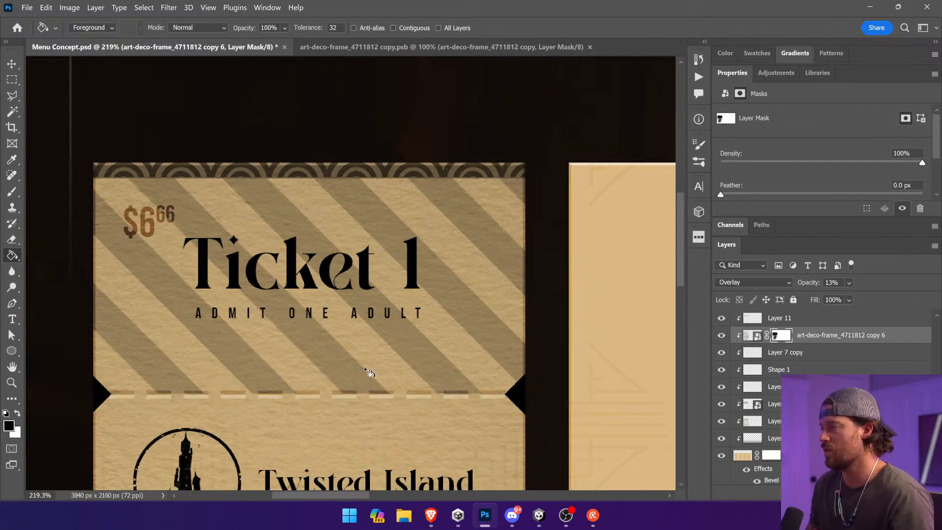
Step: Move the striped layer down to Y 618 px on Ticket 1's stub and save the document
key(v)
ctrl+click(333, 170)
mouse_move(345, 167)
mouse_down()
mouse_move(346, 158)
mouse_move(348, 173)
mouse_up()
ctrl+click(510, 203)
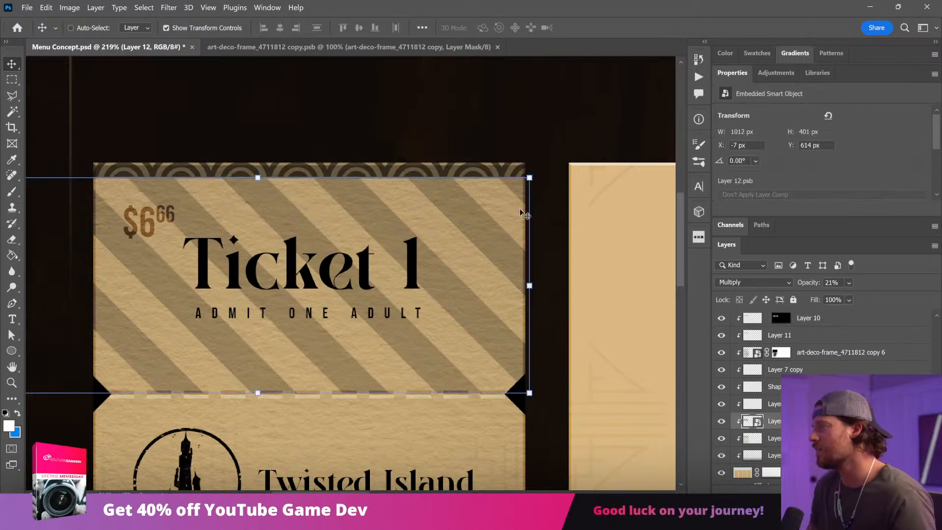
drag(510, 252, 490, 252)
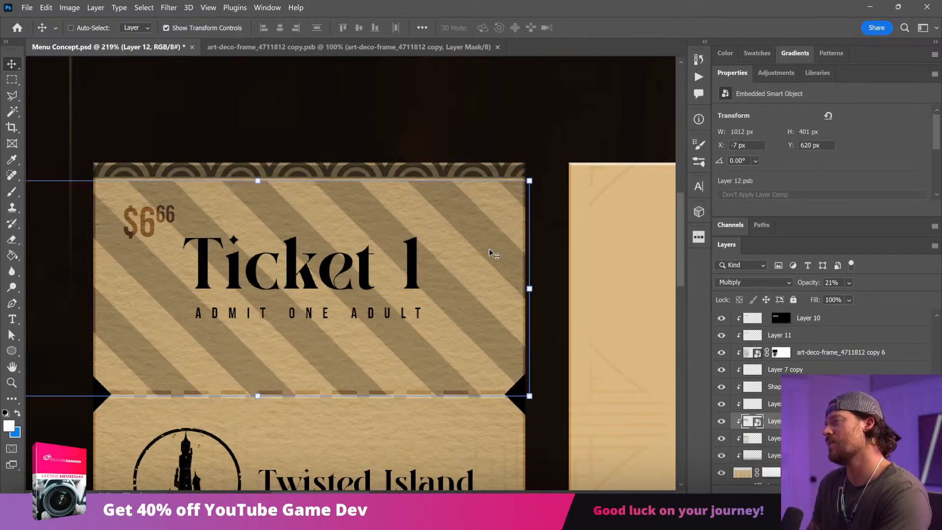
ctrl+click(464, 125)
key(ctrl+minus)
key(ctrl+minus)
key(ctrl+minus)
key(ctrl+minus)
ctrl+click(461, 76)
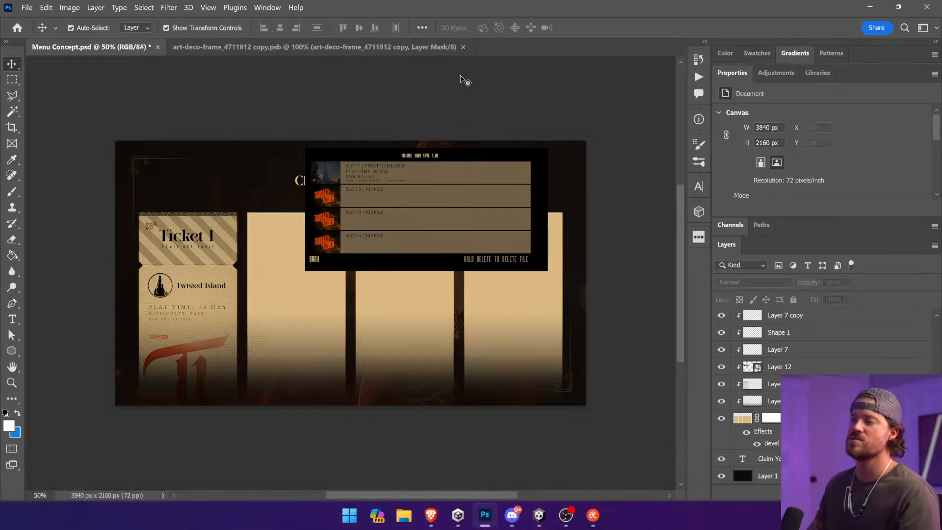
key(ctrl+s)
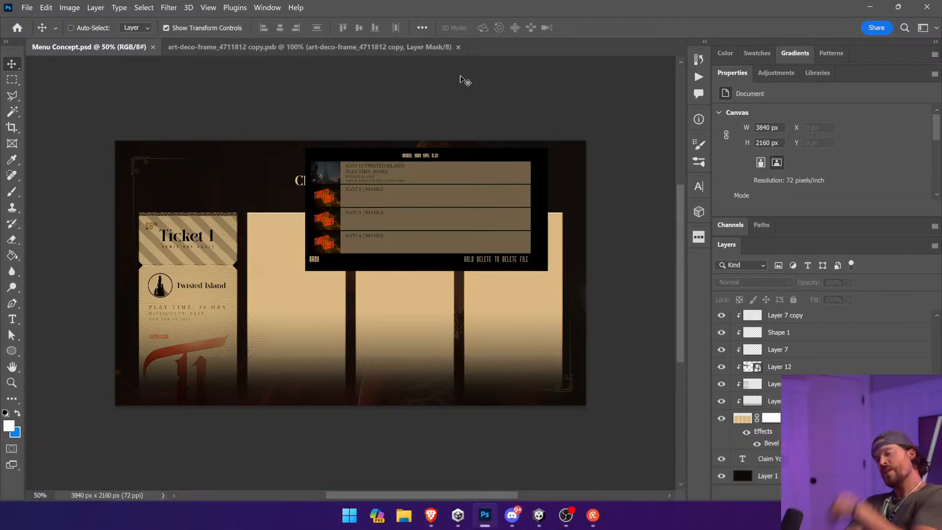
Step: Set the striped layer's opacity to 10% and add a layer mask to it
click(845, 366)
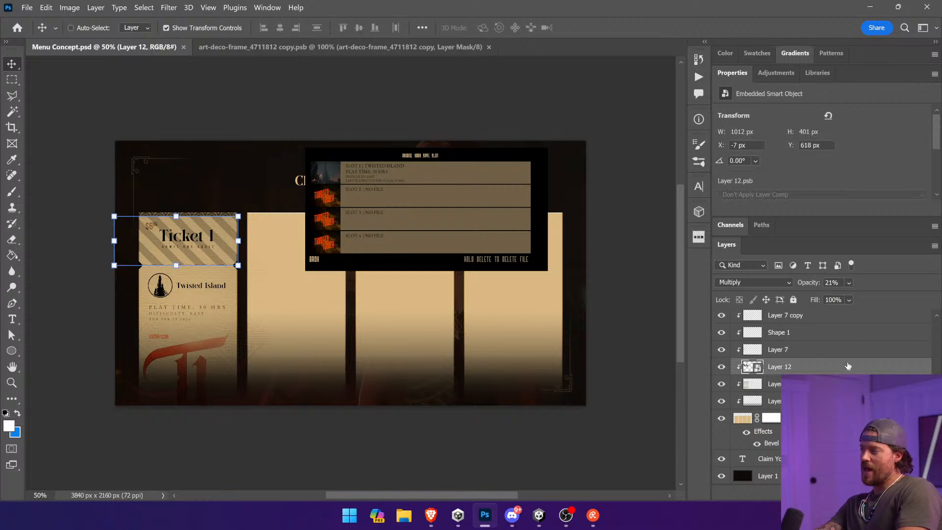
drag(861, 299, 855, 299)
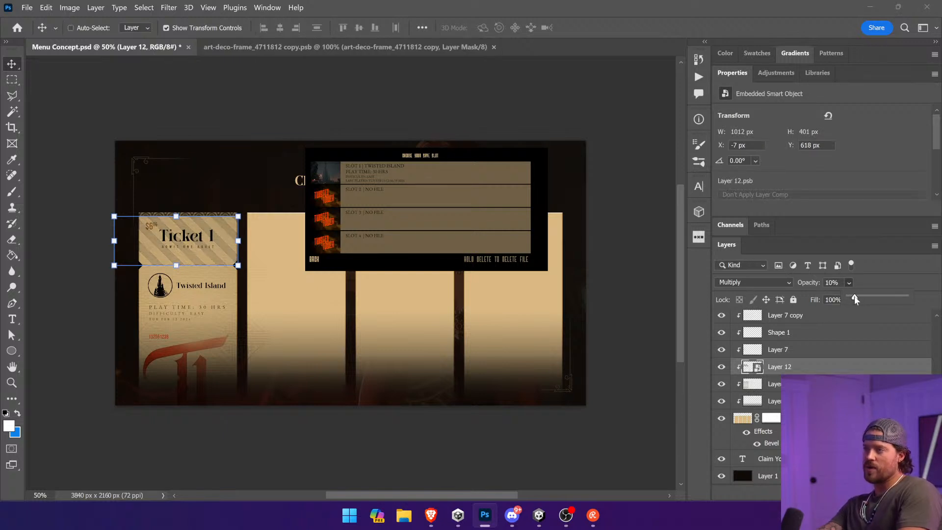
click(850, 492)
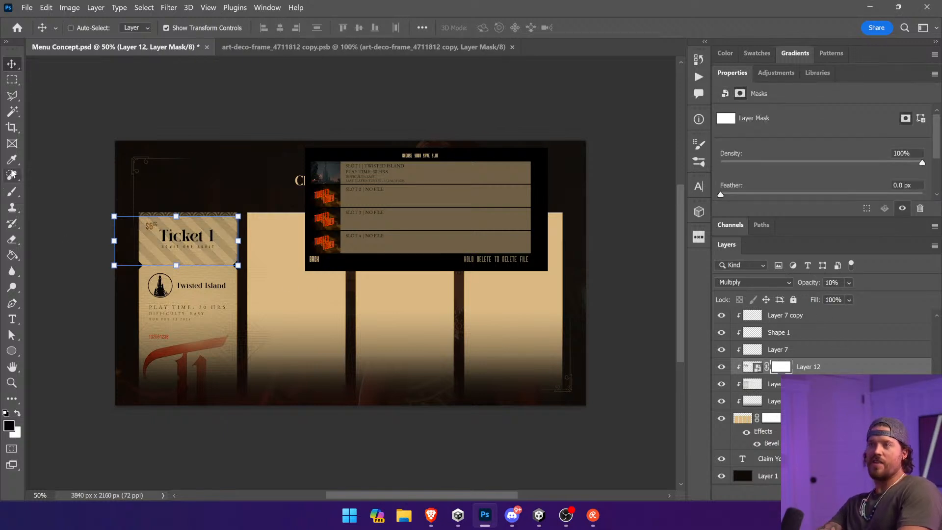
Step: Paint black on the stripes' mask around the Ticket 1 title with a soft 250 px brush at 38% opacity, then deselect
click(12, 194)
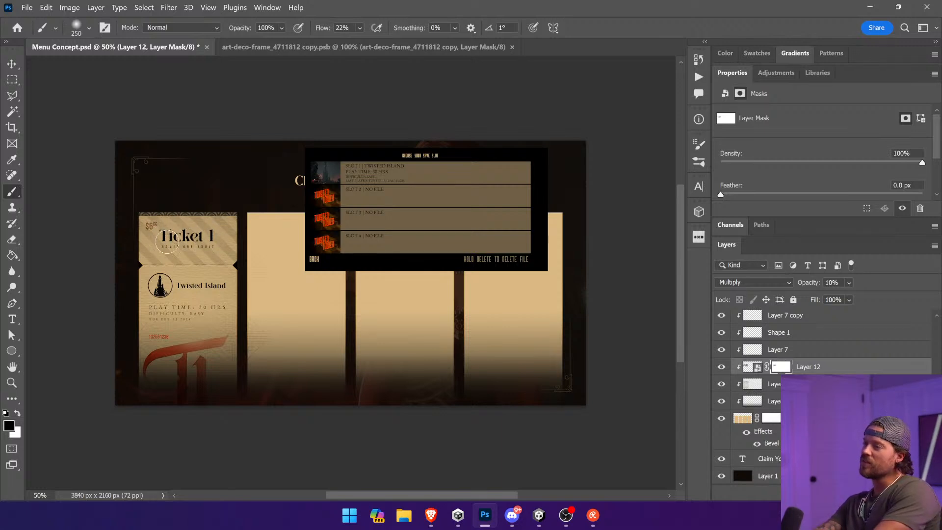
click(281, 28)
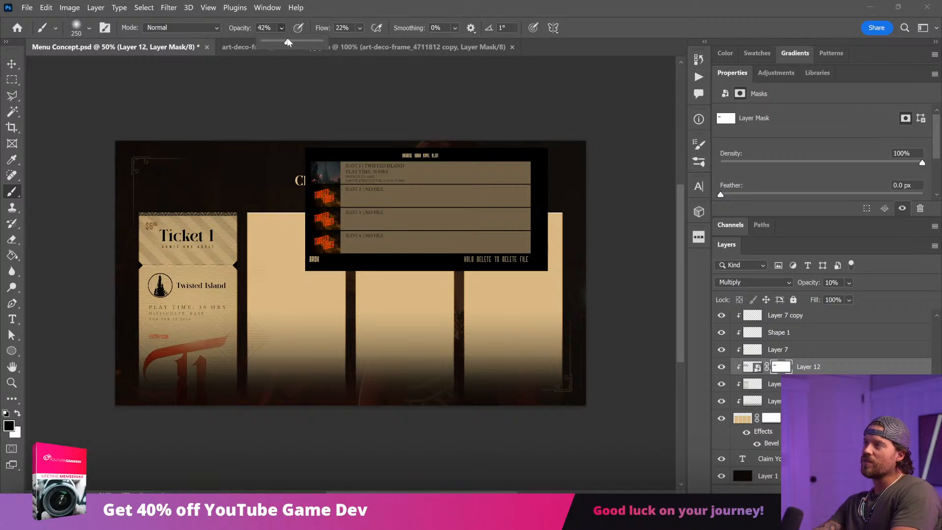
click(164, 255)
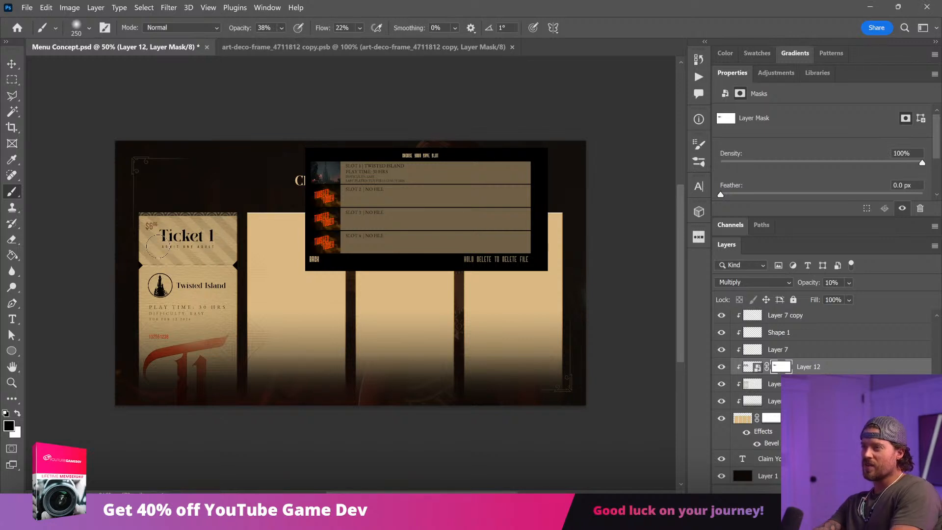
key(v)
click(80, 211)
Step: Lower the opacity of the art deco border along Ticket 1's top edge, deselect and save the document
key(ctrl+1)
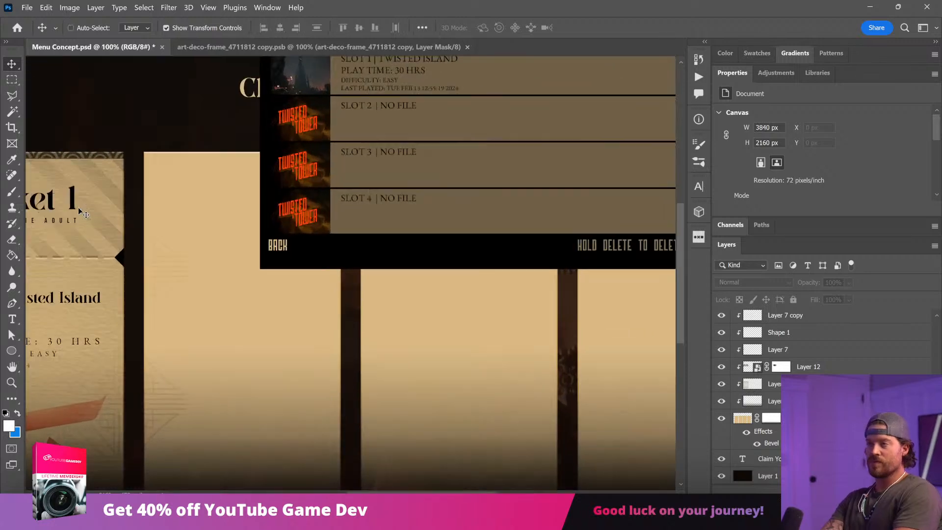
drag(134, 205, 342, 275)
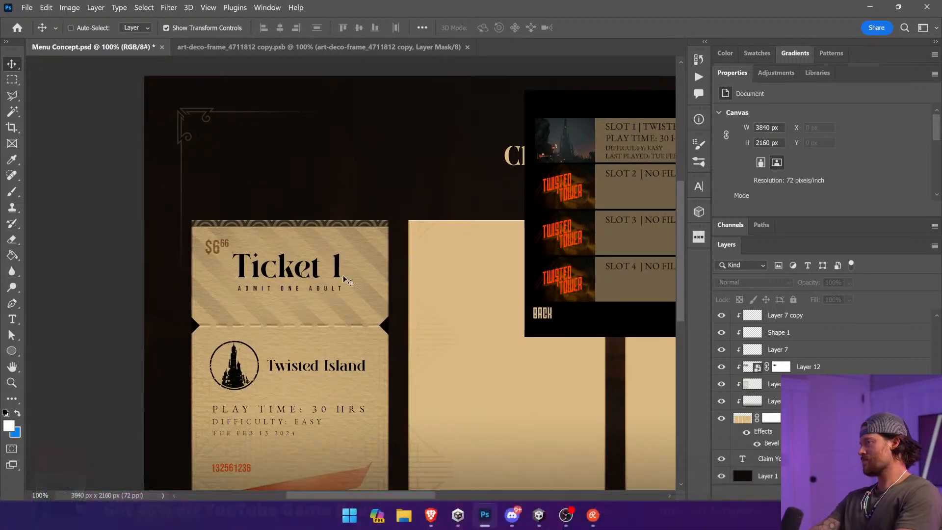
ctrl+click(335, 225)
drag(850, 282, 855, 297)
click(842, 338)
click(141, 211)
key(ctrl+s)
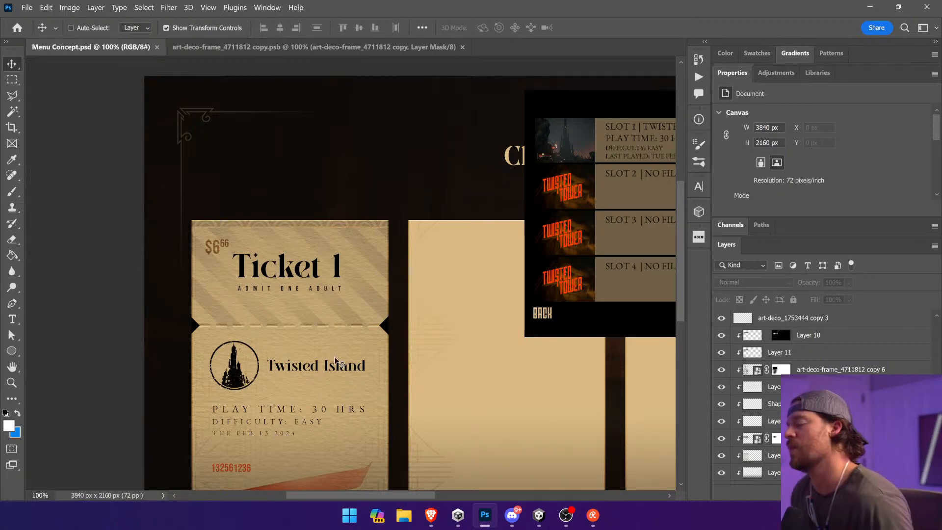
Step: Search the Noun Project icon library for "flourish line" and for "flourish"
scroll(402, 381, down, 3)
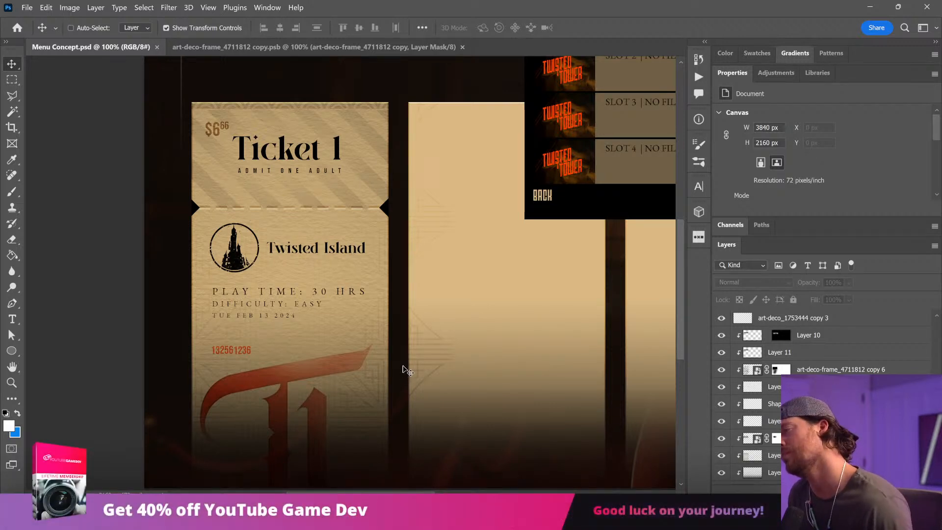
click(702, 237)
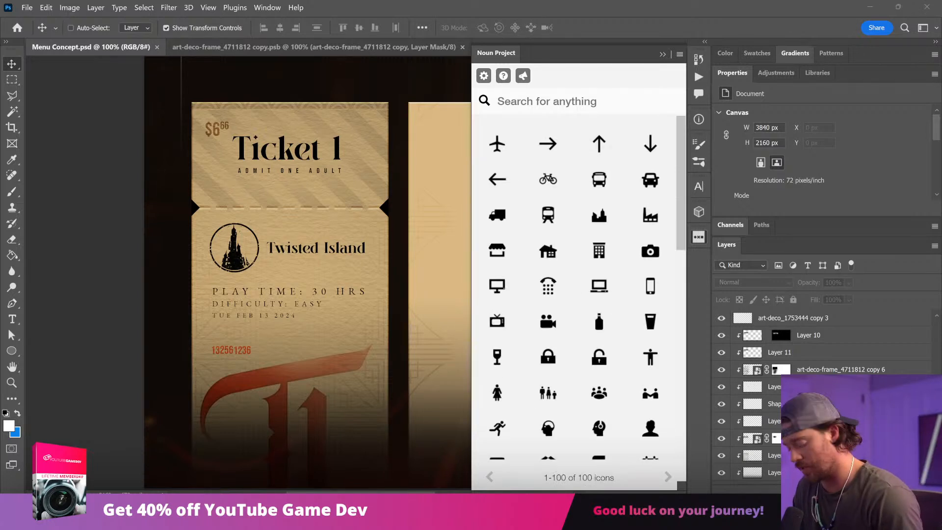
text(flour)
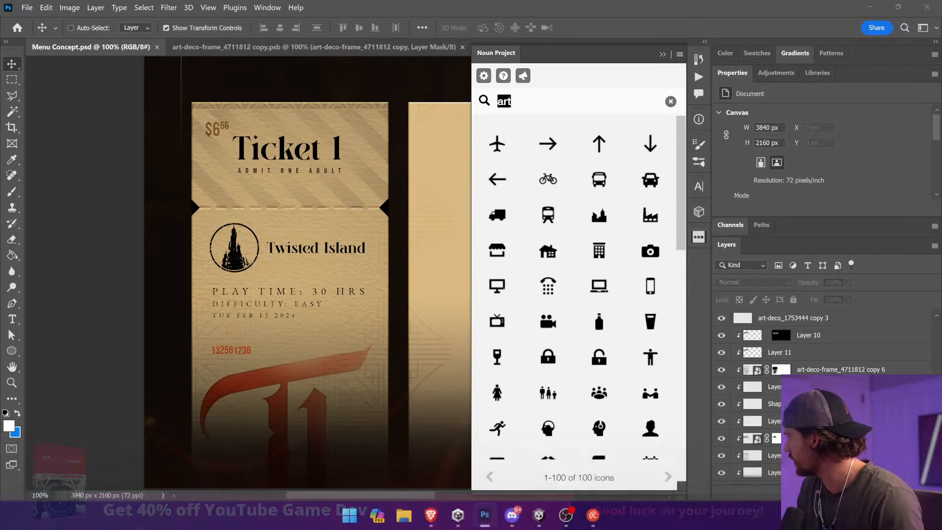
text(ish line)
key(Return)
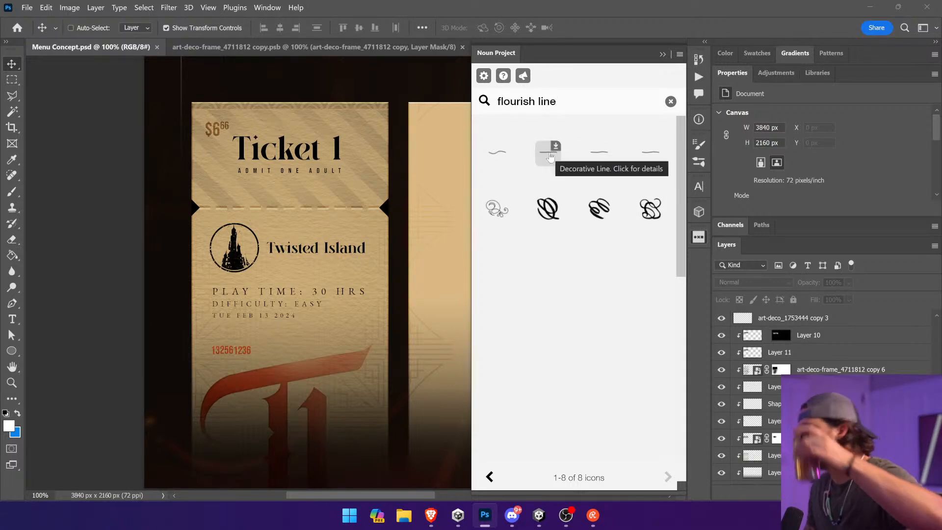
drag(557, 101, 497, 101)
text(flour)
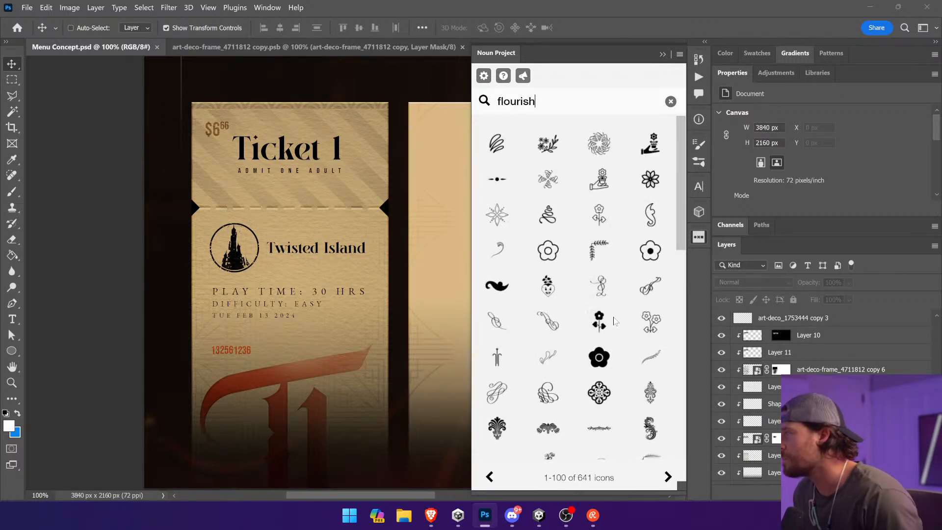
Step: Browse the flourish icons to the third results page and insert the thin arrow-tipped line ornament at 300px beneath the Twisted Island title
scroll(609, 314, down, 5)
scroll(655, 395, down, 5)
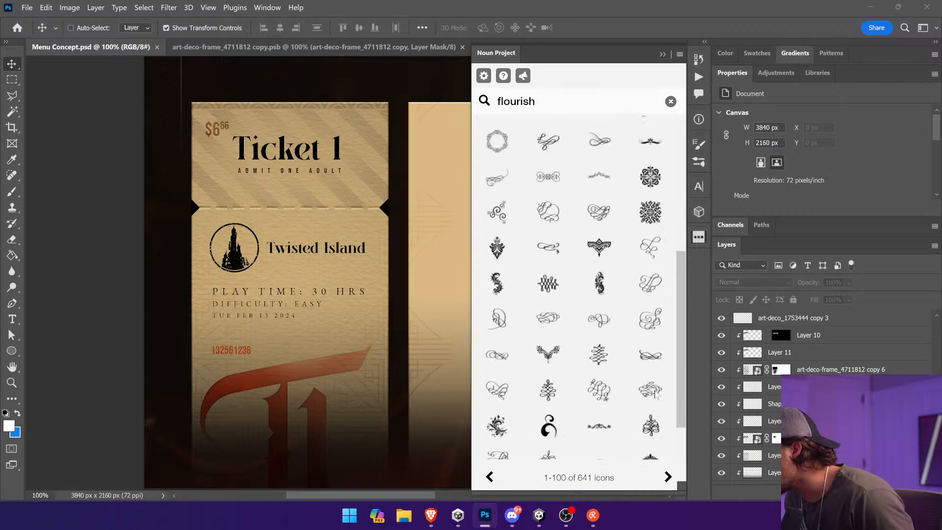
scroll(656, 394, down, 5)
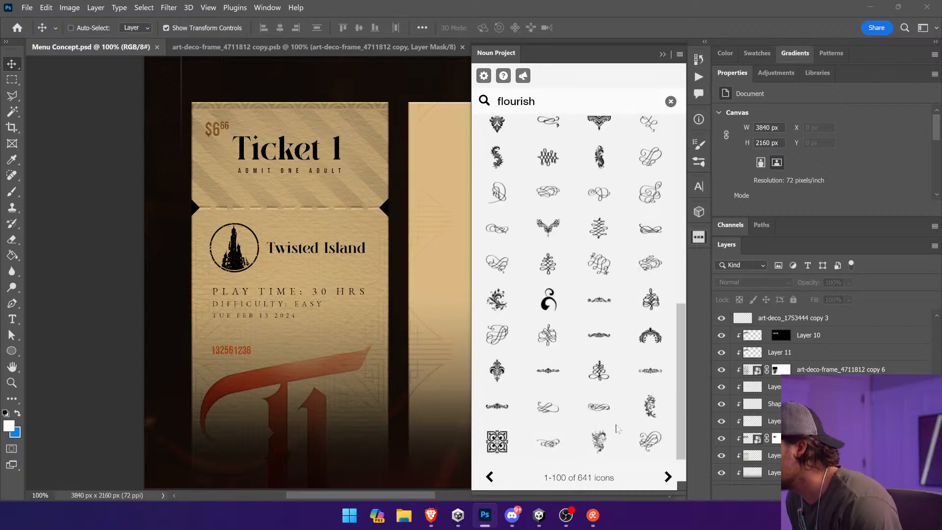
click(668, 477)
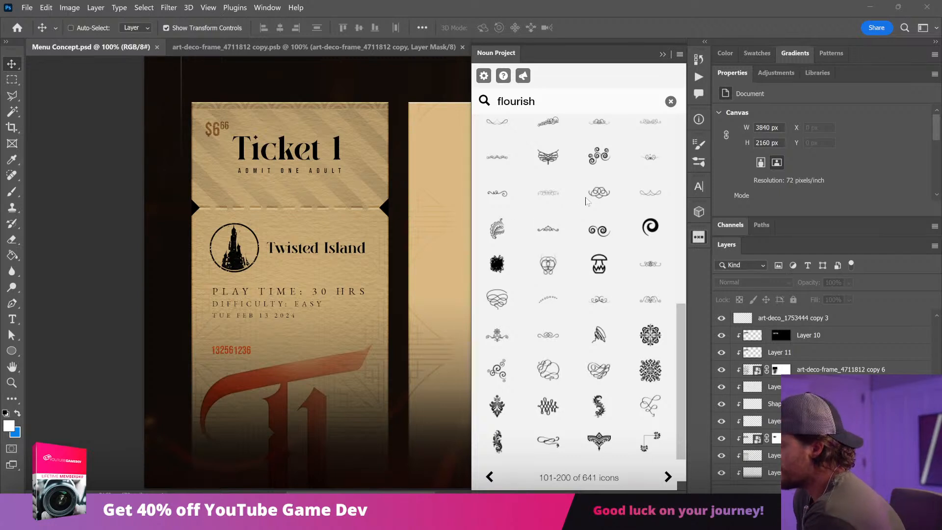
click(668, 477)
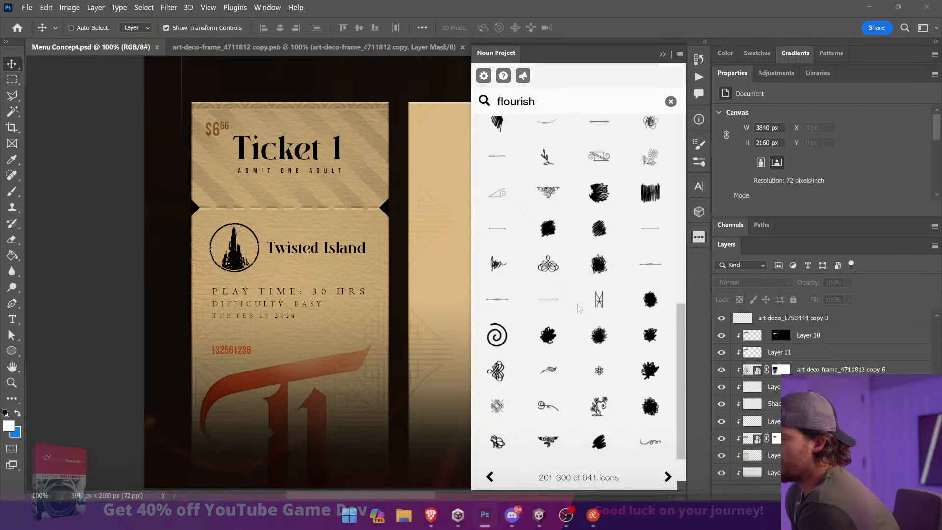
click(549, 297)
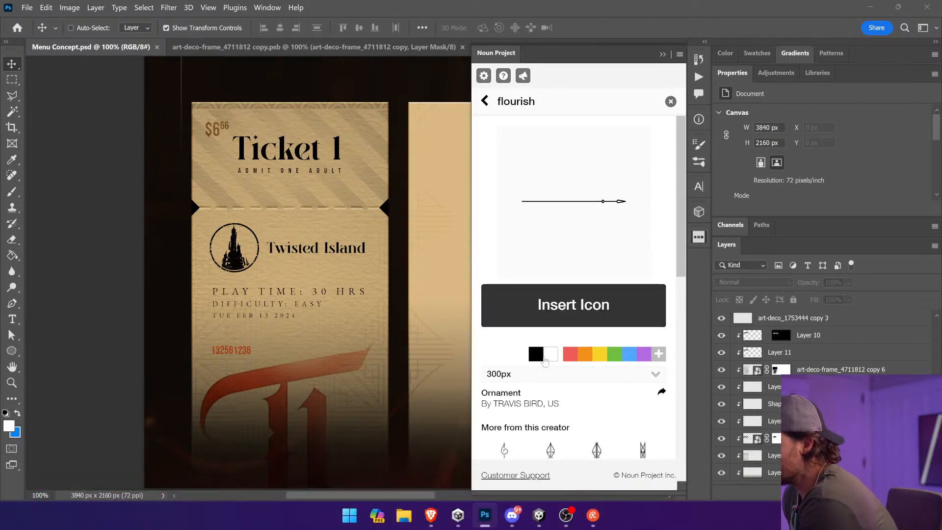
click(561, 310)
drag(425, 272, 316, 259)
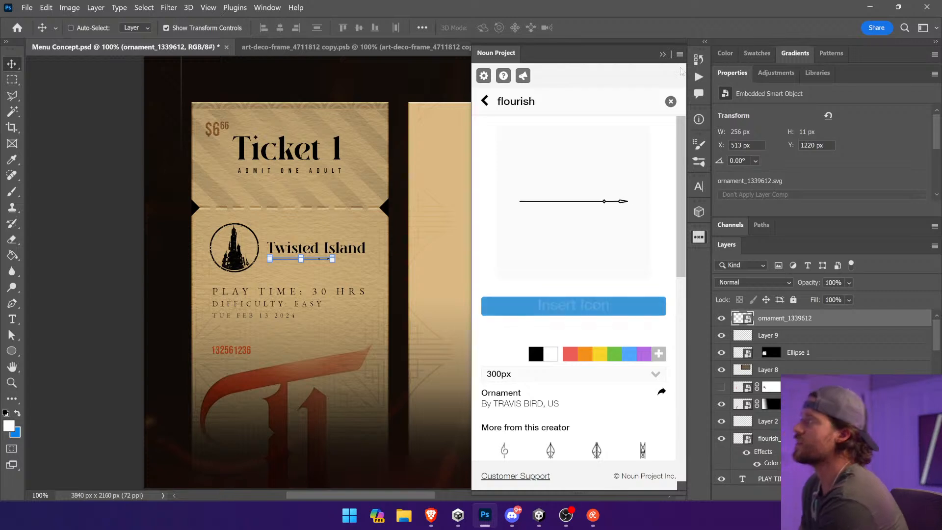
click(662, 55)
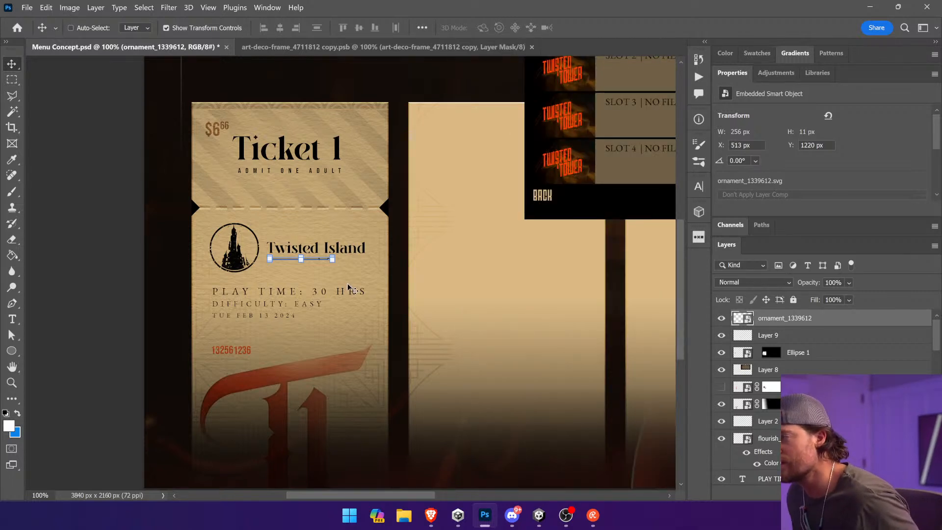
Step: Duplicate the line ornament beneath Twisted Island, flip the copy horizontally and shift it left over the original
drag(335, 275, 363, 295)
drag(422, 328, 415, 309)
click(46, 7)
mouse_move(98, 265)
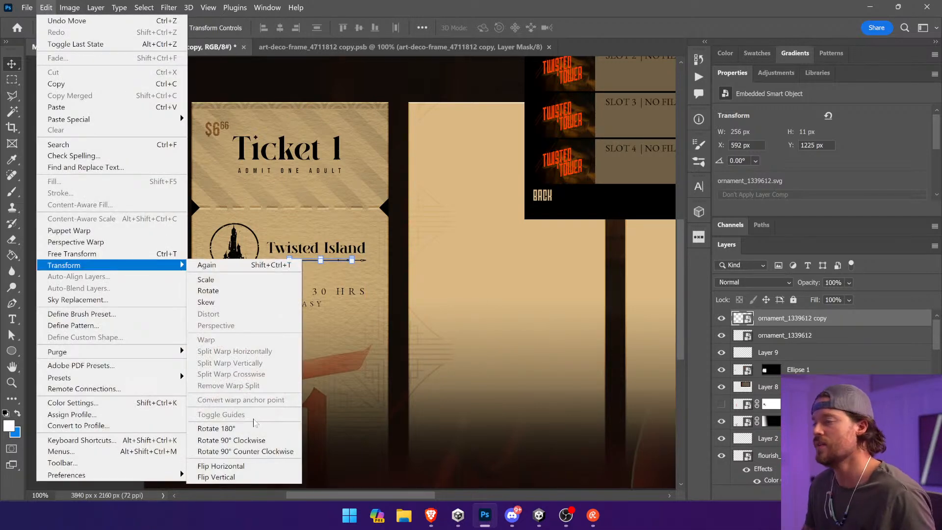
click(221, 466)
drag(355, 351, 332, 347)
Step: Reposition the original line ornament to X 513 px so it overlaps its flipped copy beneath the title
ctrl+click(393, 298)
ctrl+click(361, 262)
ctrl+click(364, 261)
drag(277, 247, 343, 255)
drag(400, 353, 328, 351)
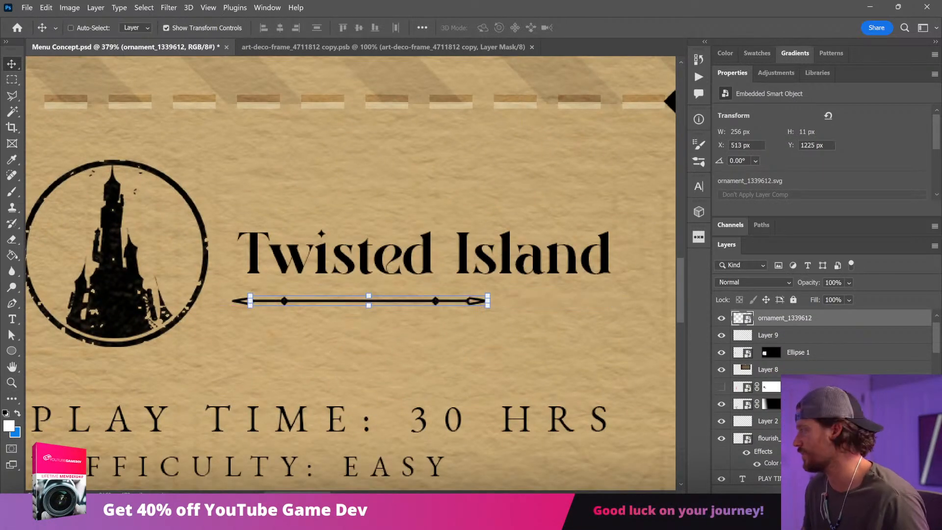
Step: Add a layer mask to the original ornament and hide its left end with a black-to-white gradient
click(809, 494)
click(12, 256)
key(shift+g)
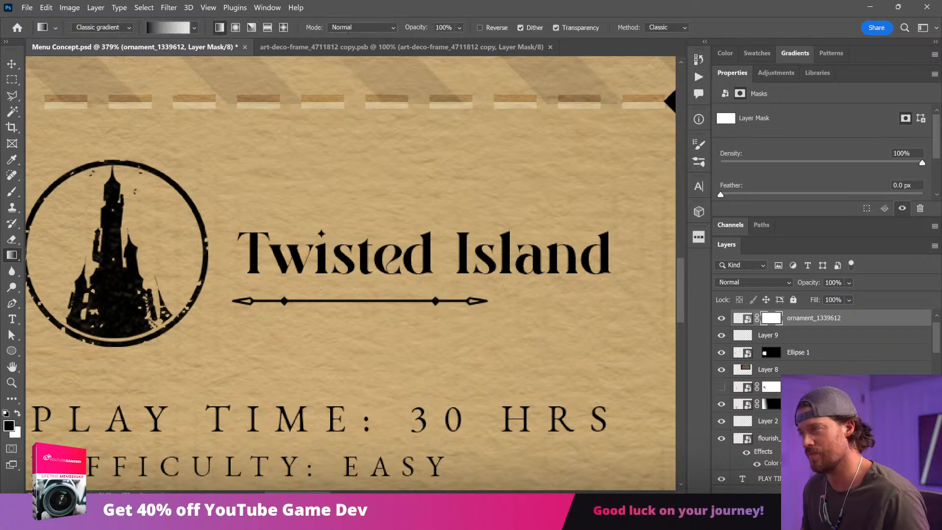
key(v)
click(193, 314)
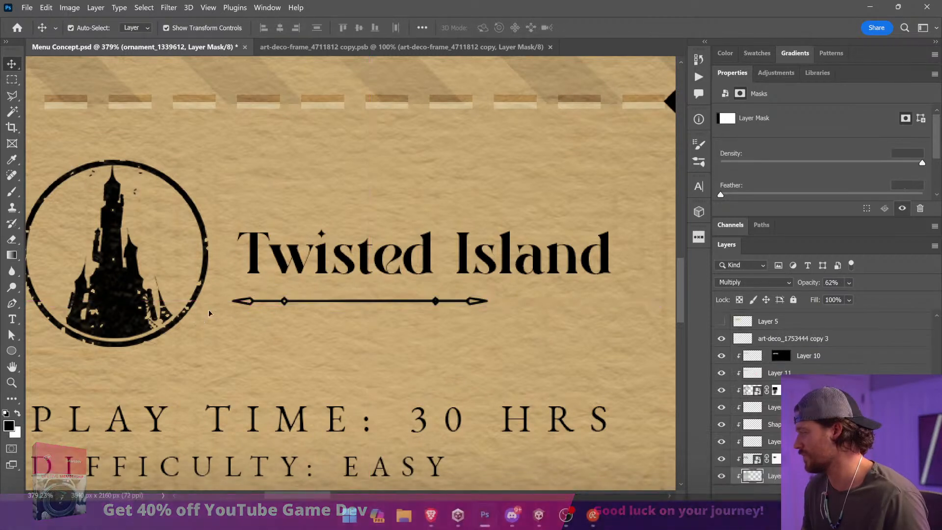
Step: Mask out the right end of the flipped ornament copy and move it right to shorten the combined line
click(245, 302)
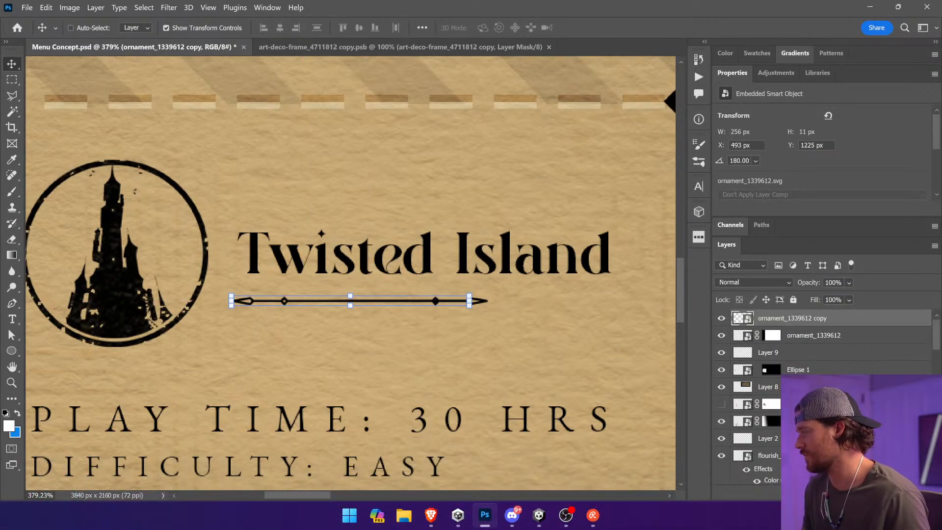
click(808, 494)
click(12, 255)
drag(312, 303, 305, 302)
key(v)
drag(326, 336, 378, 338)
Step: Convert the two masked ornament layers into one smart object and move it right under the Twisted Island title
shift+click(858, 337)
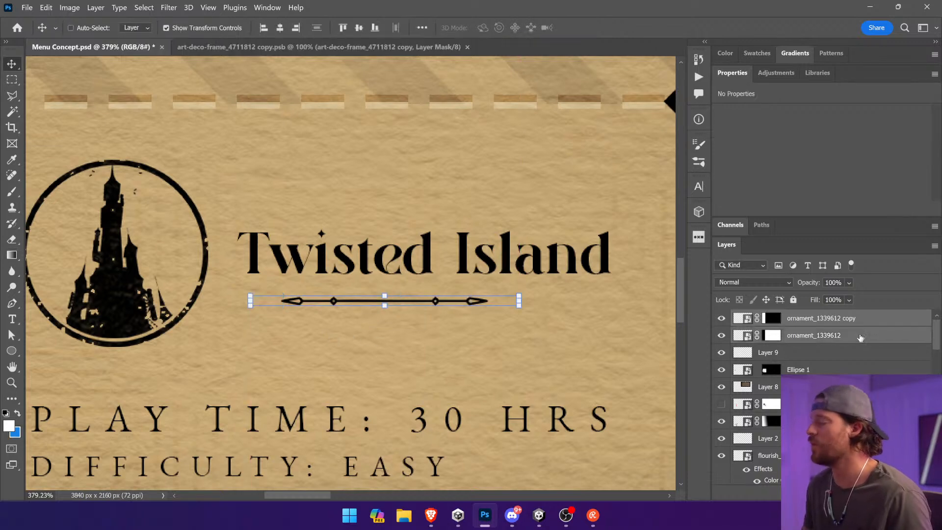
right_click(858, 336)
click(813, 138)
drag(422, 253, 440, 253)
scroll(440, 253, down, 5)
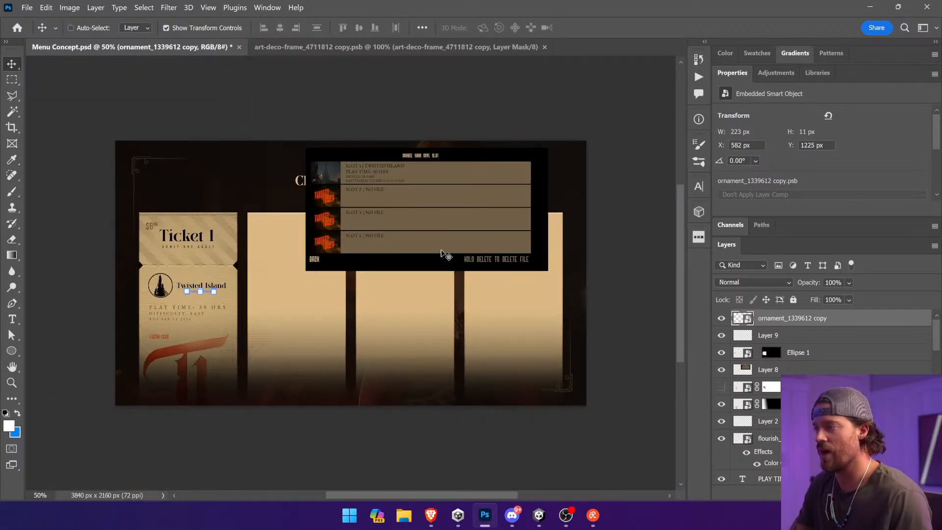
ctrl+click(424, 96)
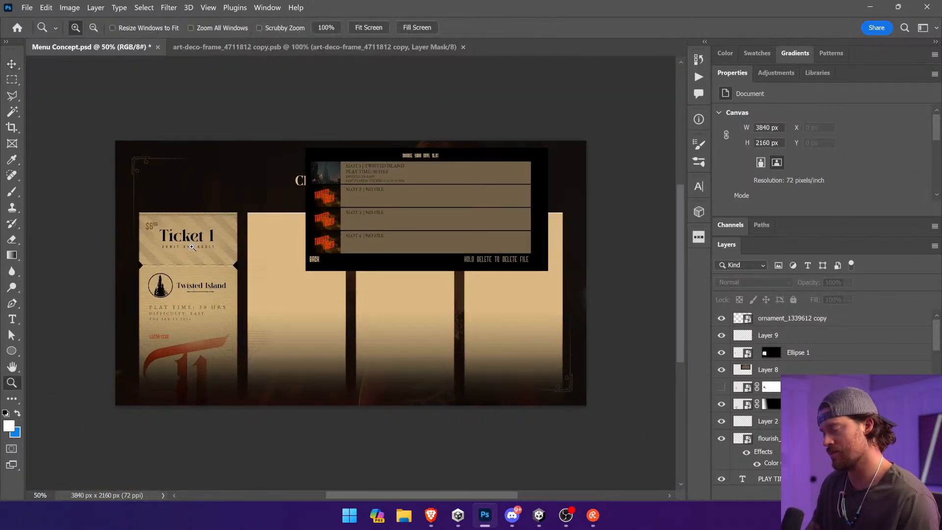
Step: Move the combined ornament left to X 509 px, lining it up with the start of the Twisted Island title, and deselect it
key(z)
drag(77, 212, 418, 387)
key(v)
click(224, 224)
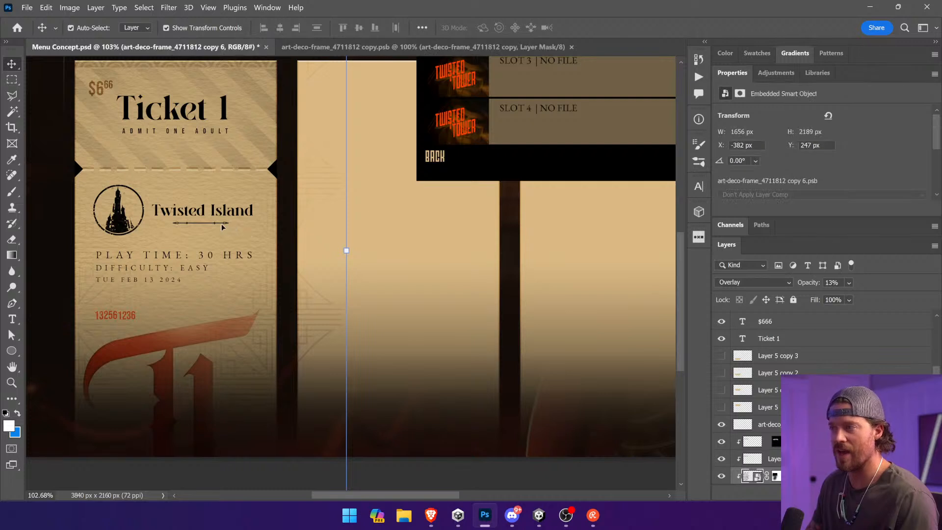
ctrl+click(223, 225)
drag(294, 255, 276, 255)
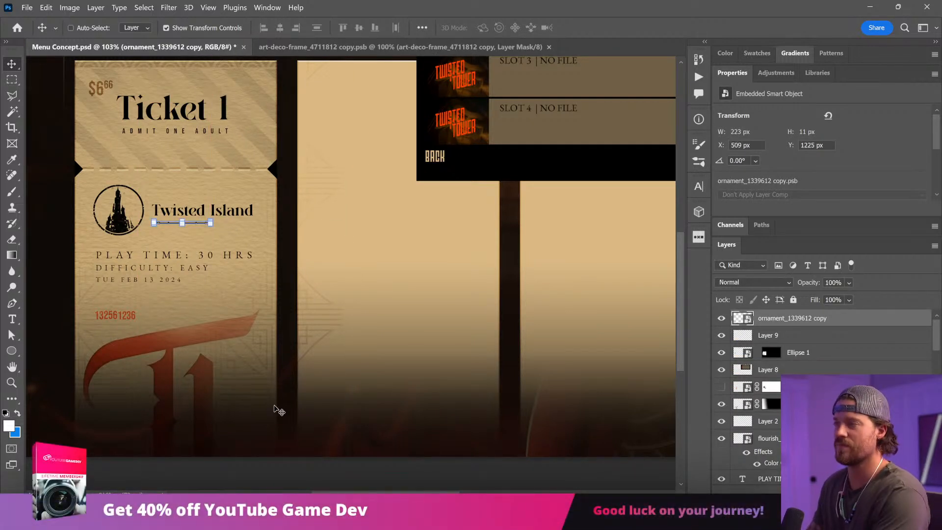
ctrl+click(284, 474)
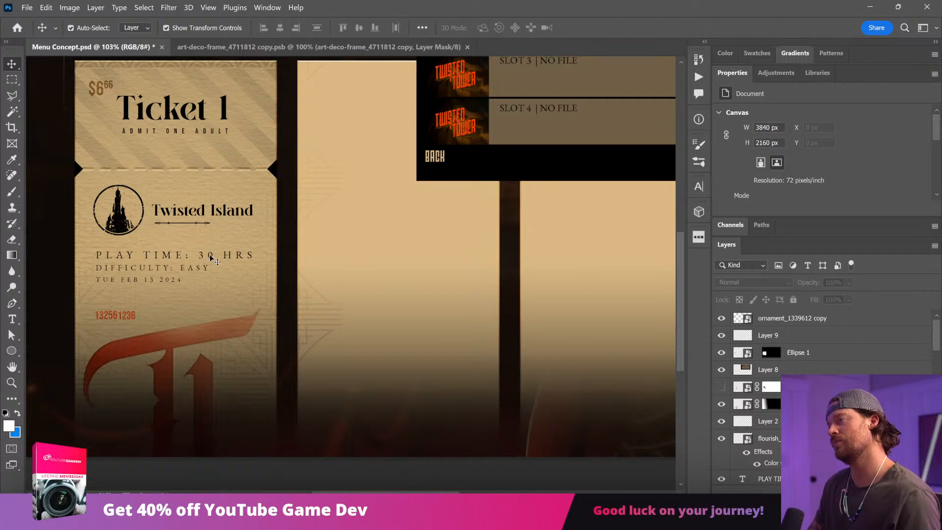
Step: Add a layer mask to the combined ornament and fade out its right end with a diagonal gradient
drag(139, 170, 317, 303)
ctrl+click(261, 226)
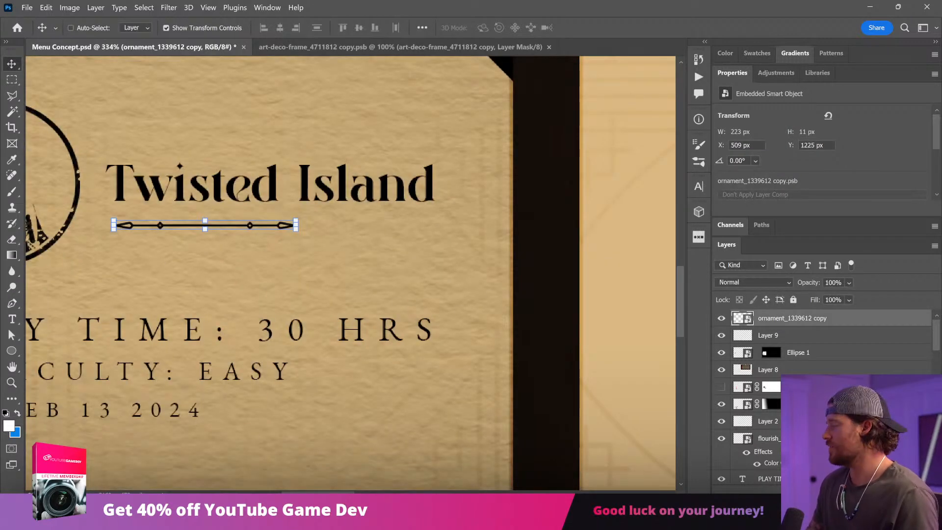
click(809, 497)
click(12, 255)
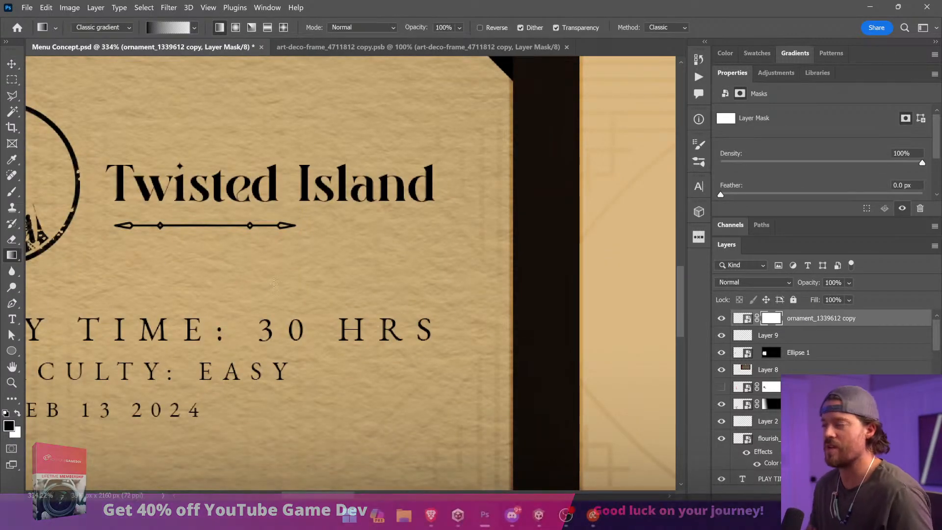
drag(324, 320, 231, 179)
drag(282, 256, 132, 126)
key(ctrl+z)
drag(303, 298, 133, 184)
Step: Deselect the ornament layer and save the document
key(ctrl+0)
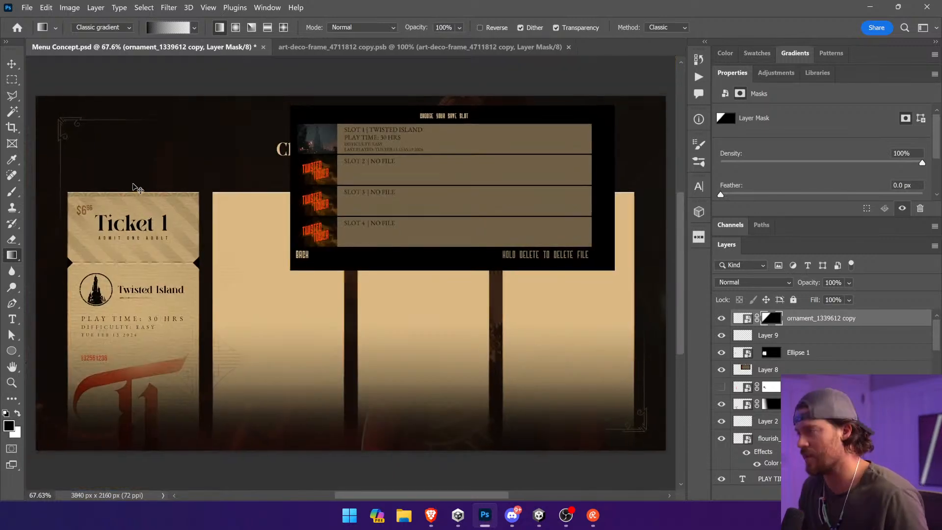
key(v)
click(174, 455)
key(ctrl+s)
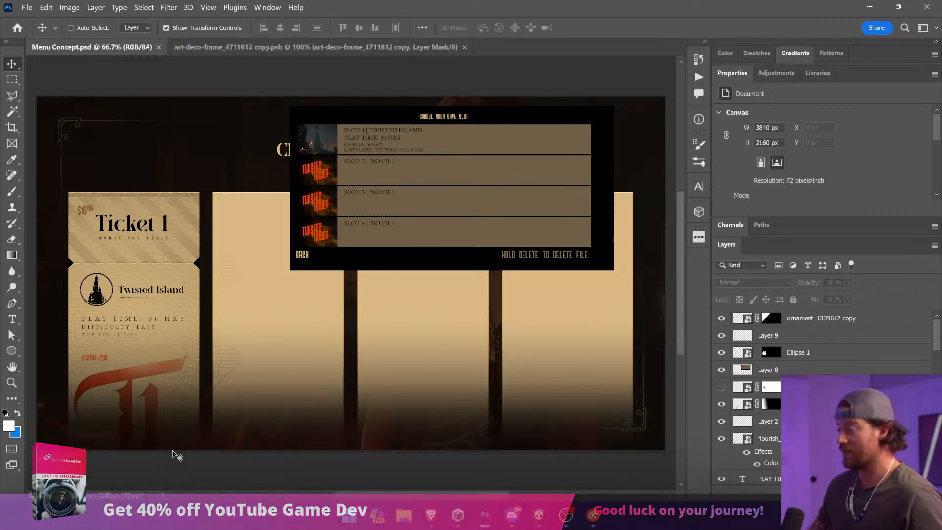
Step: Add a Hue/Saturation adjustment layer directly above Layer 6, clipped to the ticket panels
ctrl+click(184, 261)
scroll(758, 450, down, 4)
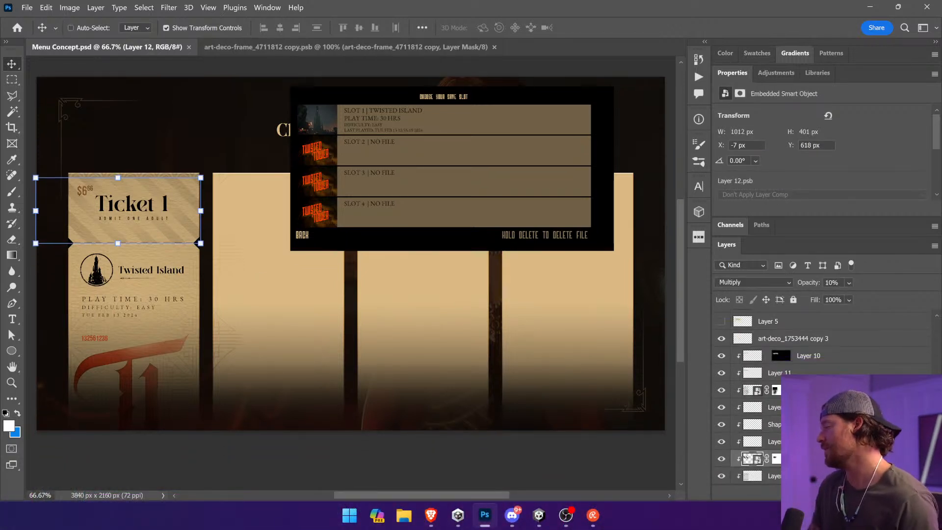
click(805, 425)
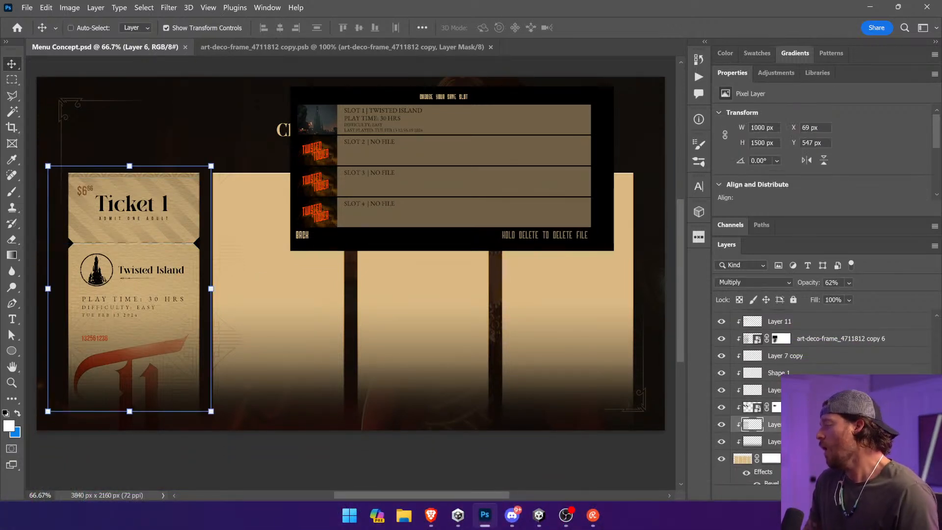
click(837, 483)
click(867, 370)
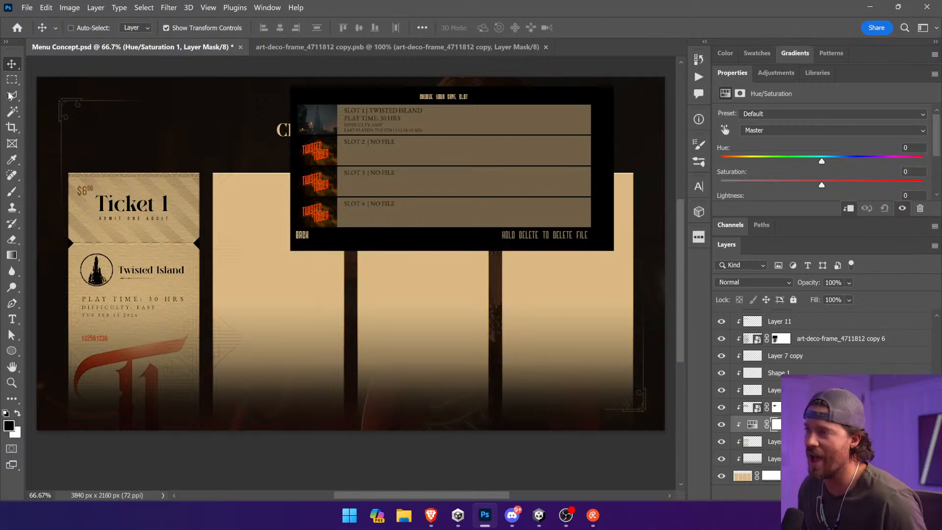
Step: Marquee-select Ticket 1's stub down to the perforation, invert the selection, fill the Hue/Saturation mask black there and deselect
click(11, 80)
drag(42, 142, 235, 243)
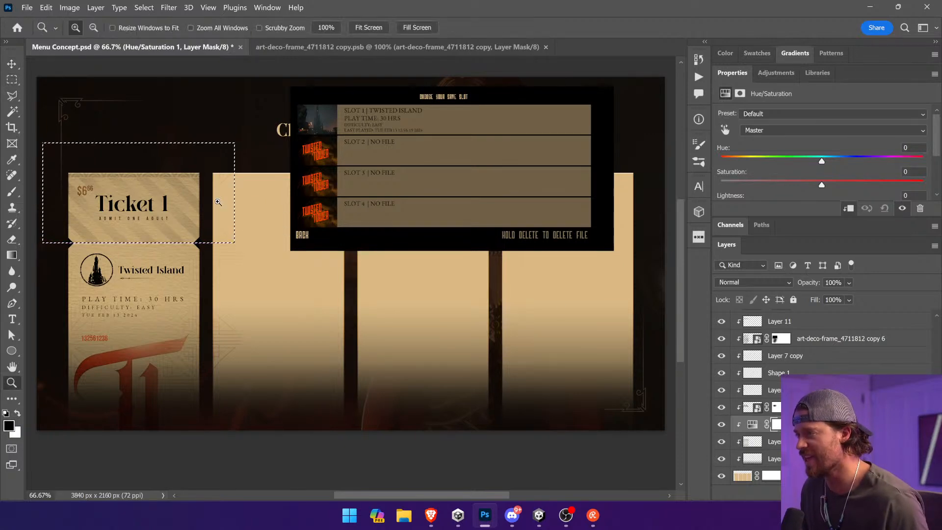
key(z)
drag(109, 245, 145, 276)
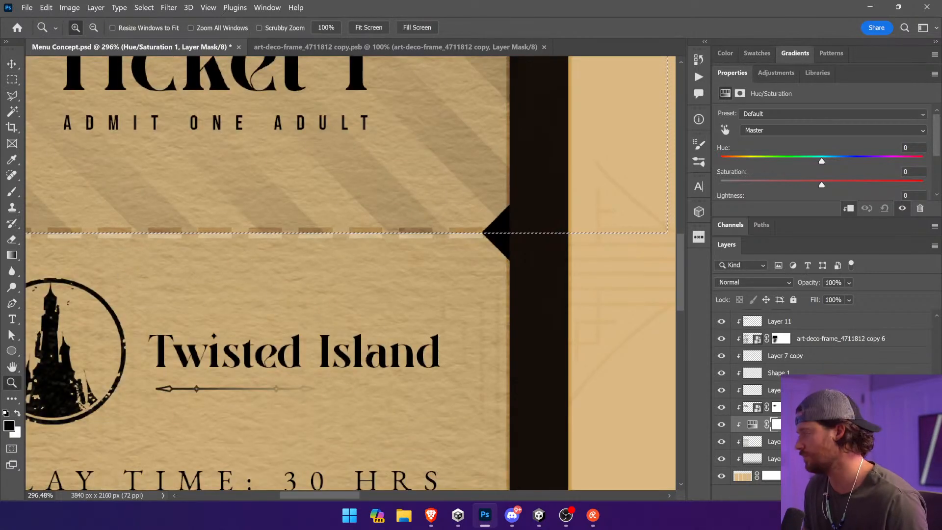
click(775, 424)
click(147, 8)
click(154, 55)
drag(12, 255, 63, 266)
click(347, 271)
key(ctrl+d)
Step: Turn on Colorize for the Hue/Saturation layer and set hue to 9, saturation to 75 and lightness to -30
click(752, 424)
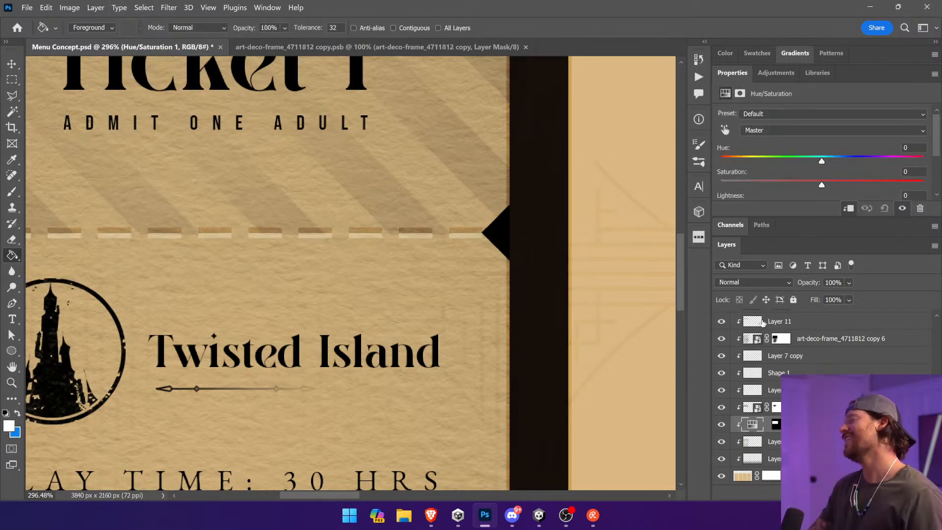
scroll(793, 165, down, 1)
click(801, 195)
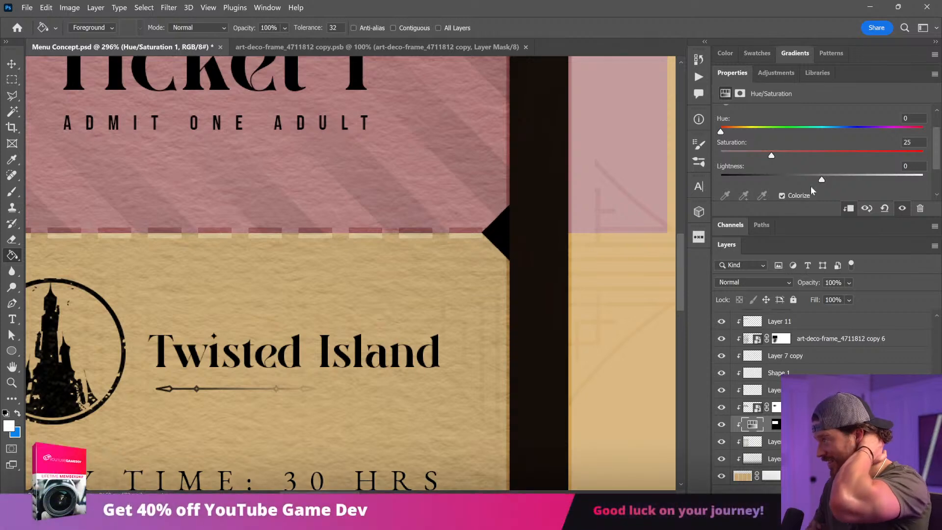
drag(773, 156, 872, 156)
drag(722, 132, 725, 131)
drag(821, 180, 790, 179)
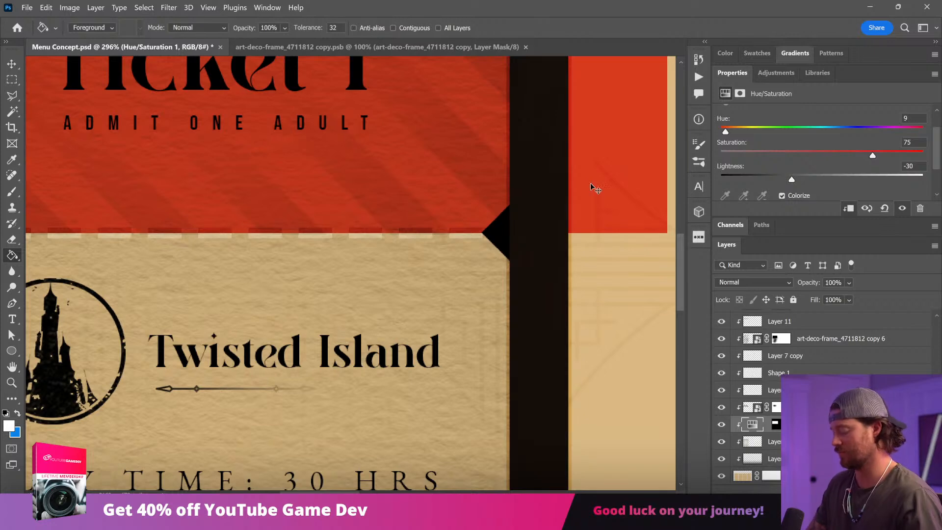
Step: Adjust the stub's Hue/Saturation colouring to hue 14, saturation 49 and lightness -36
key(ctrl+minus)
key(ctrl+minus)
key(ctrl+minus)
key(ctrl+minus)
drag(725, 132, 729, 133)
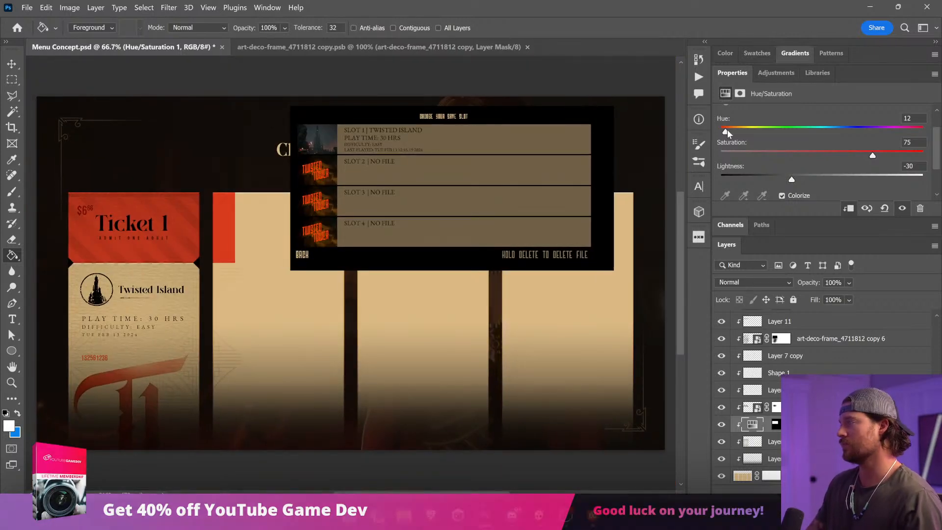
drag(792, 179, 809, 181)
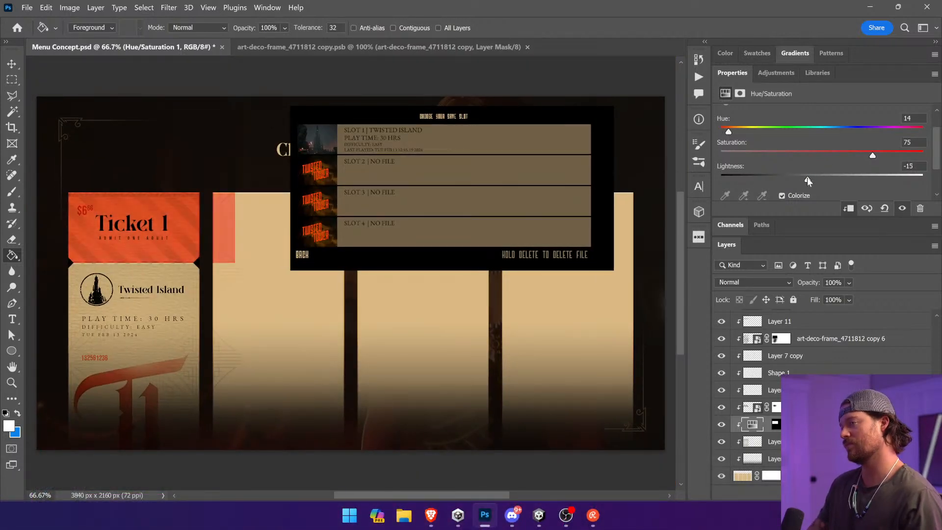
click(821, 155)
click(771, 177)
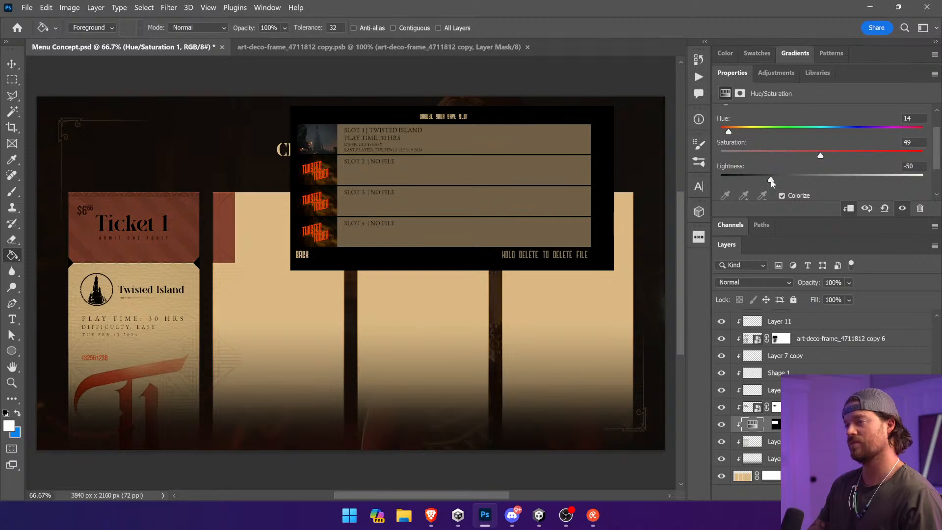
drag(772, 180, 784, 180)
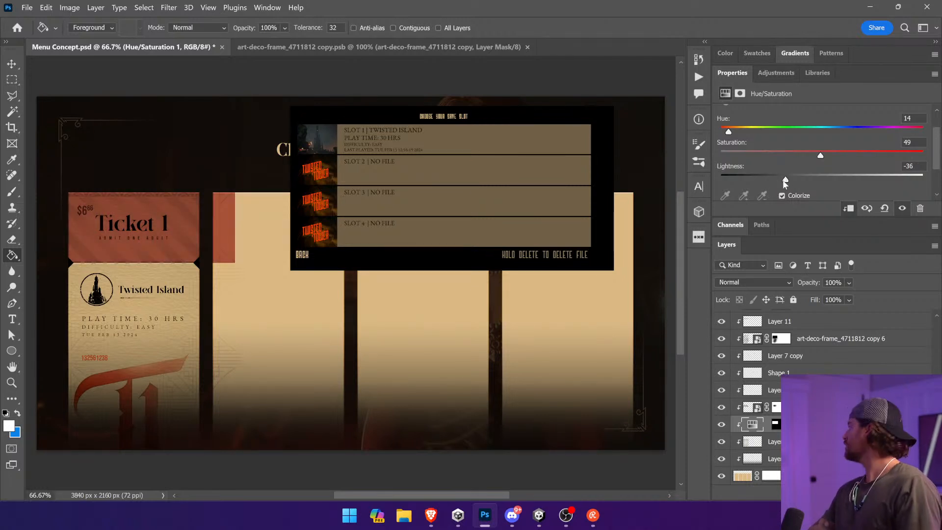
Step: Shift the Hue/Saturation mask left off the second ticket and set the adjustment's hue to 23 and saturation to 68
click(775, 409)
click(774, 426)
key(v)
drag(259, 233, 231, 233)
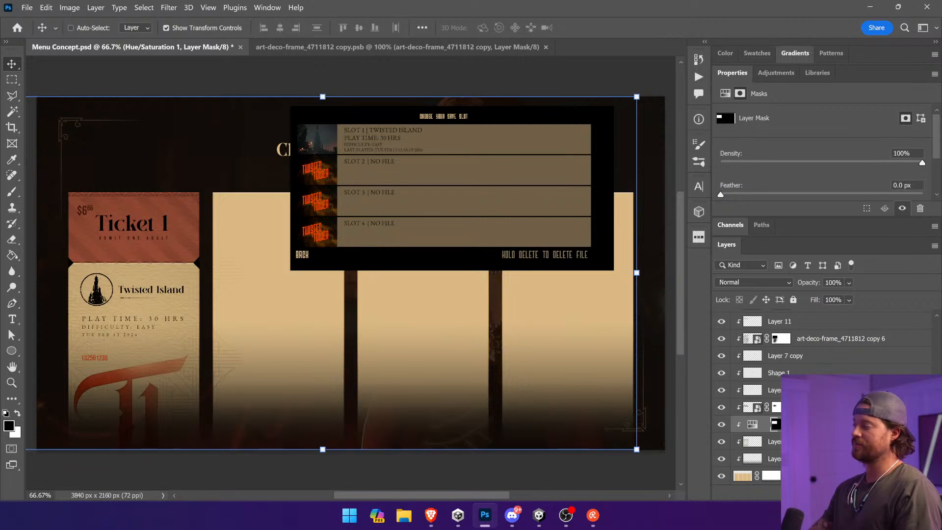
click(752, 424)
drag(725, 160, 735, 162)
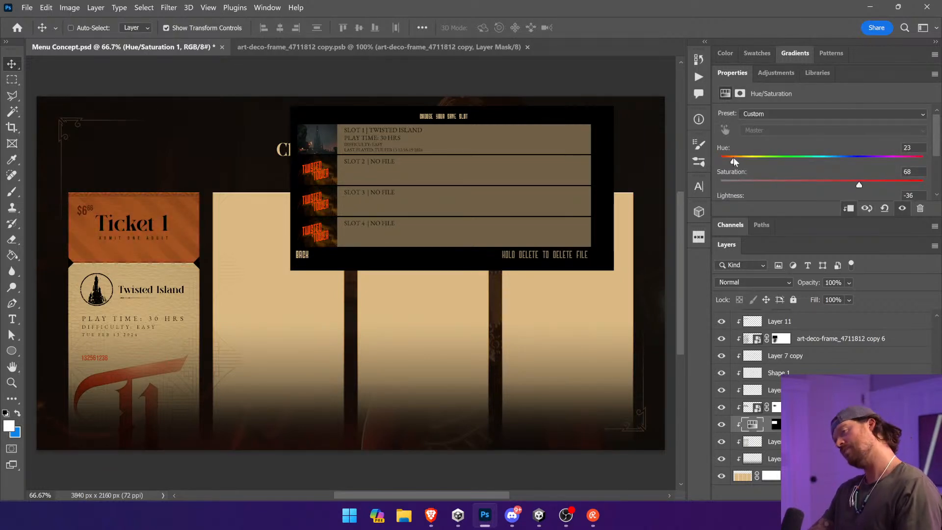
Step: Change the Ticket 1 title's text colour to the beige dbba85 sampled from the second ticket
click(12, 319)
triple_click(132, 226)
click(491, 27)
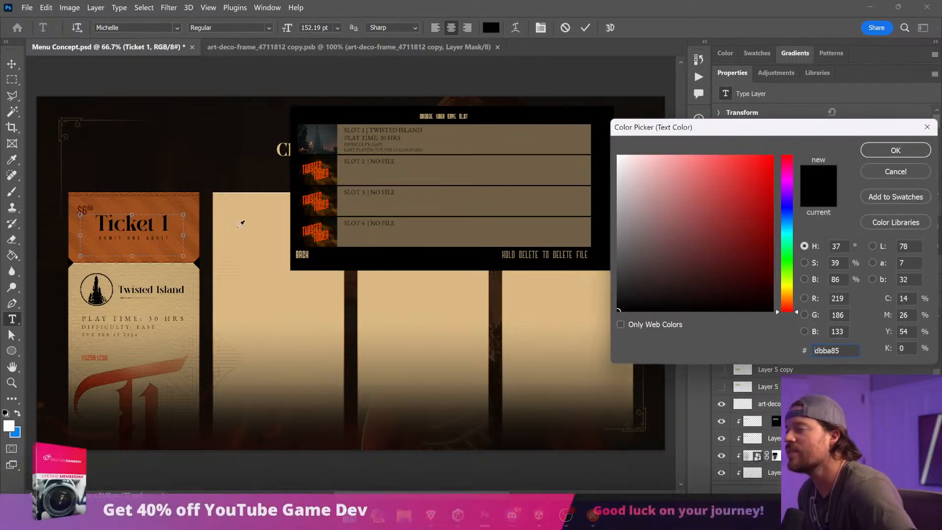
click(240, 217)
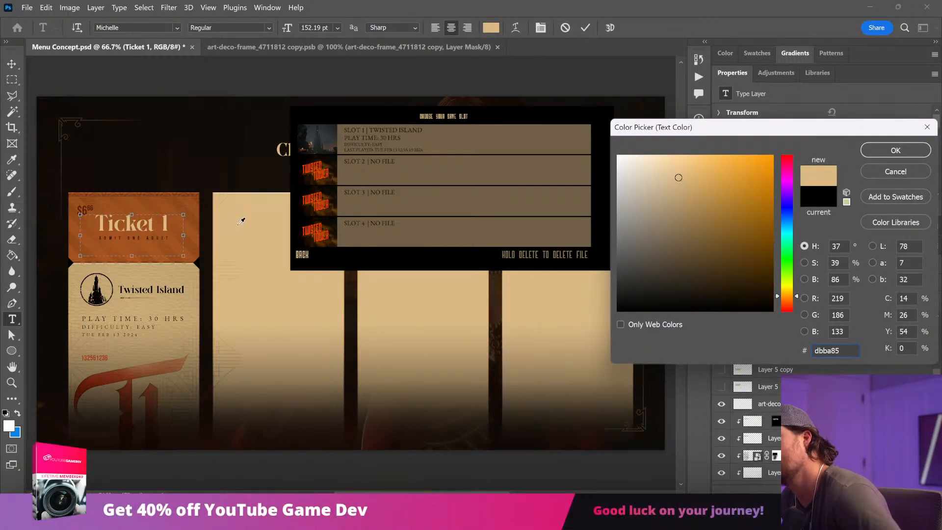
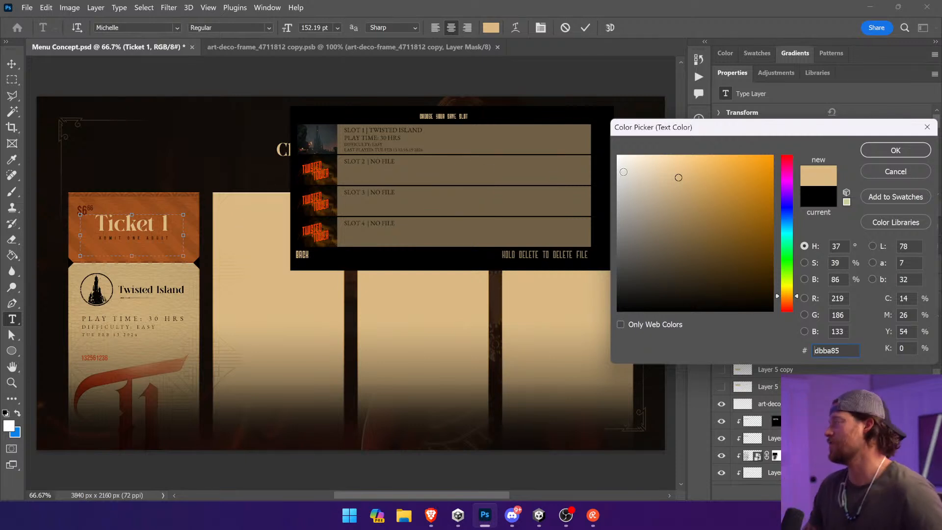
Step: Discard the pending beige text colour for the Ticket 1 title and leave text editing
click(870, 171)
click(12, 64)
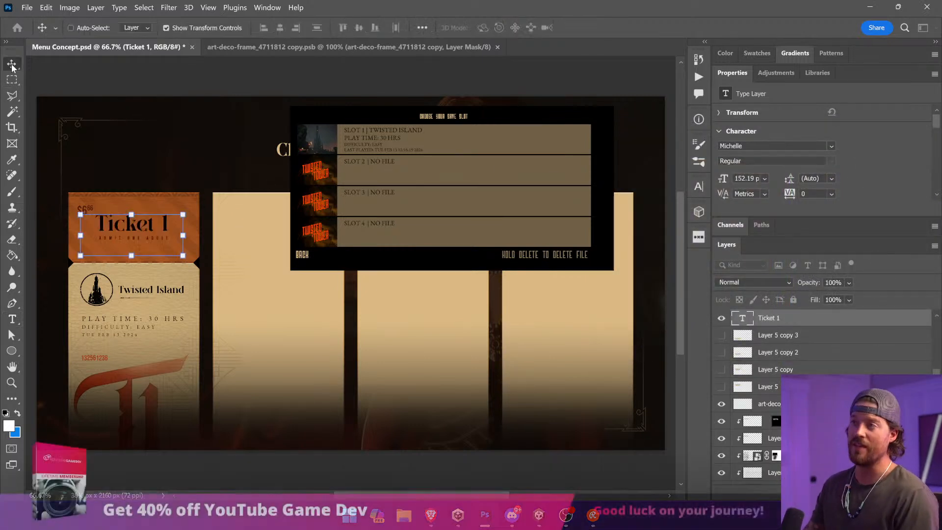
Step: Set the stub's Hue/Saturation adjustment to hue 142, saturation 6 and lightness -7, and lower its layer opacity to 45%
scroll(760, 392, down, 3)
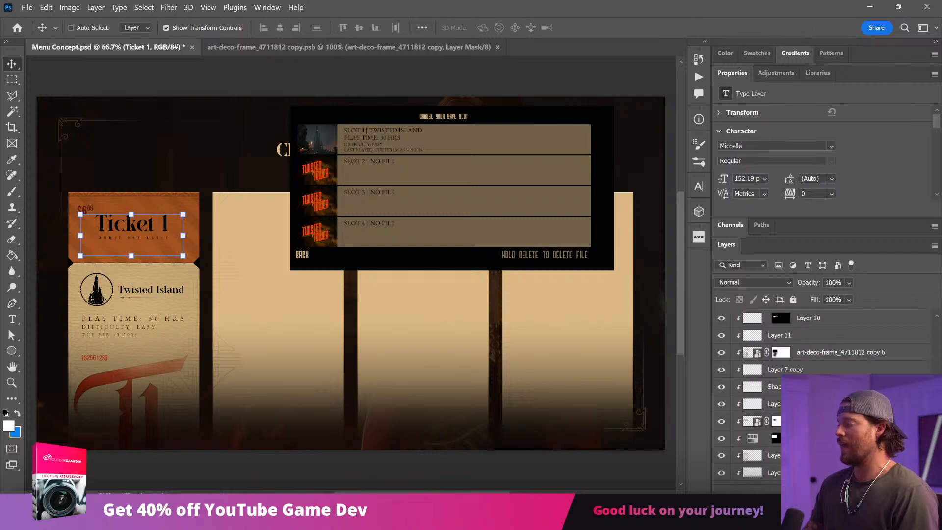
click(775, 438)
drag(858, 185, 819, 190)
scroll(834, 184, down, 1)
drag(734, 141, 731, 167)
mouse_move(817, 189)
mouse_down()
mouse_move(826, 187)
mouse_move(815, 190)
mouse_up()
click(849, 283)
drag(890, 296, 856, 300)
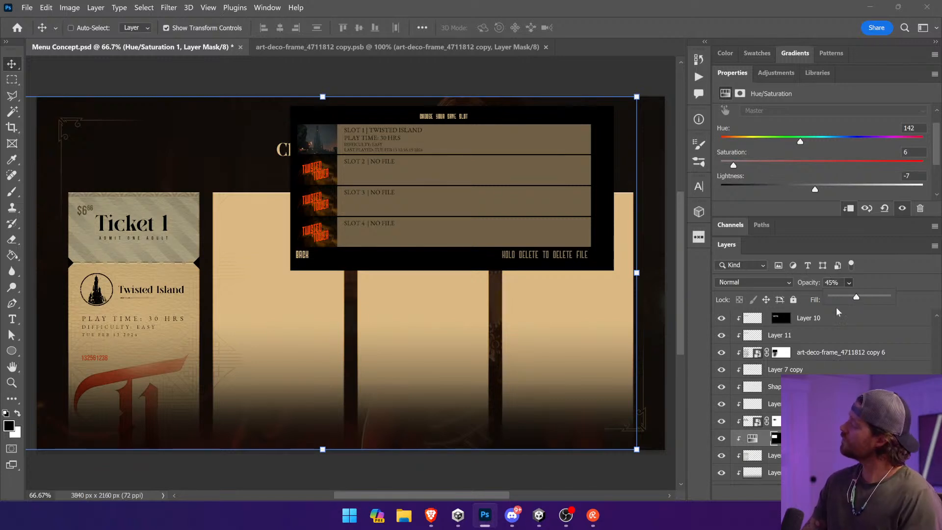
Step: Try warmer stub colouring with hue 33, and with hue 351, saturation 10 and lightness -53
drag(734, 166, 744, 168)
drag(800, 142, 741, 155)
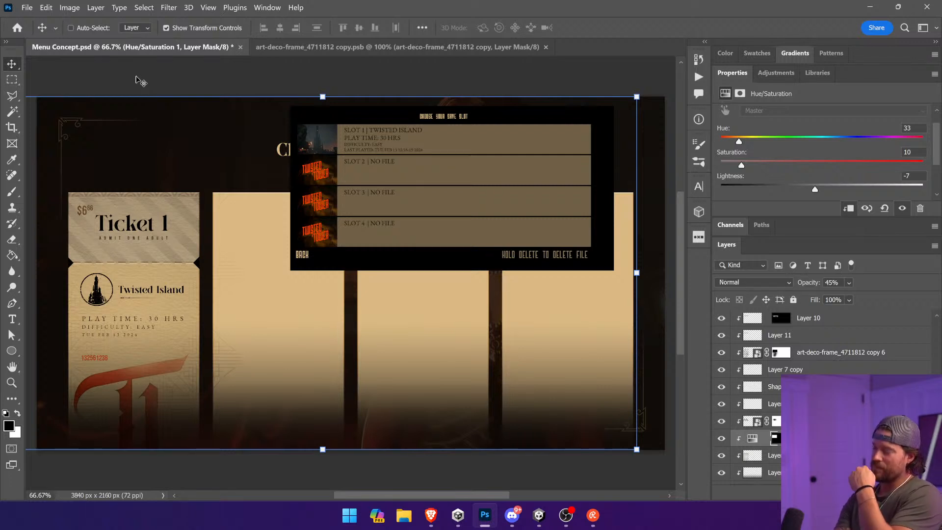
click(829, 139)
drag(830, 141, 918, 143)
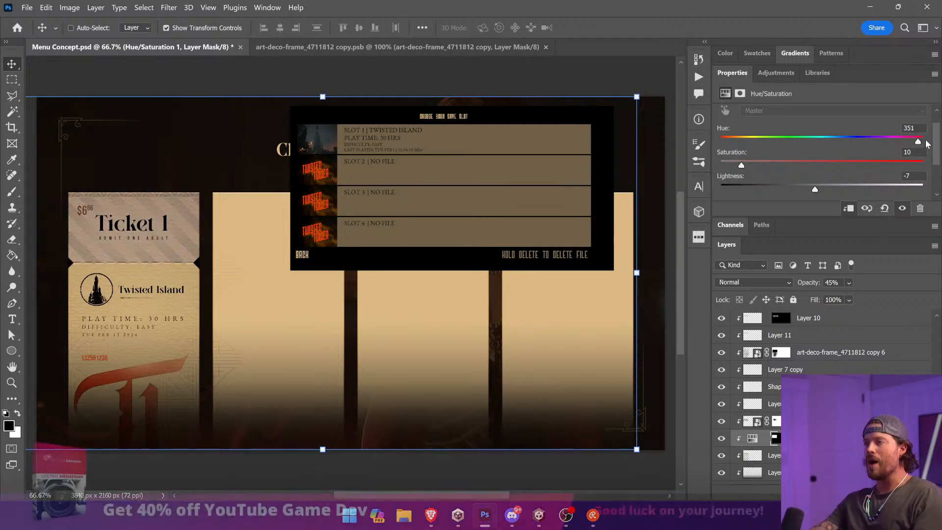
drag(815, 191, 767, 191)
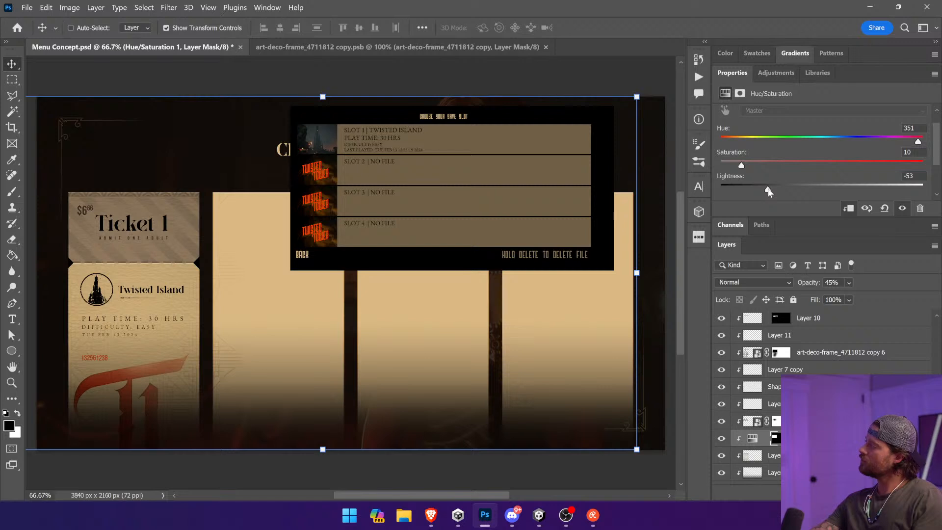
Step: Set the stub's colouring to hue 142, saturation 100 and lightness +2, then hide the adjustment layer and save the document
drag(767, 188, 924, 165)
click(800, 142)
click(723, 439)
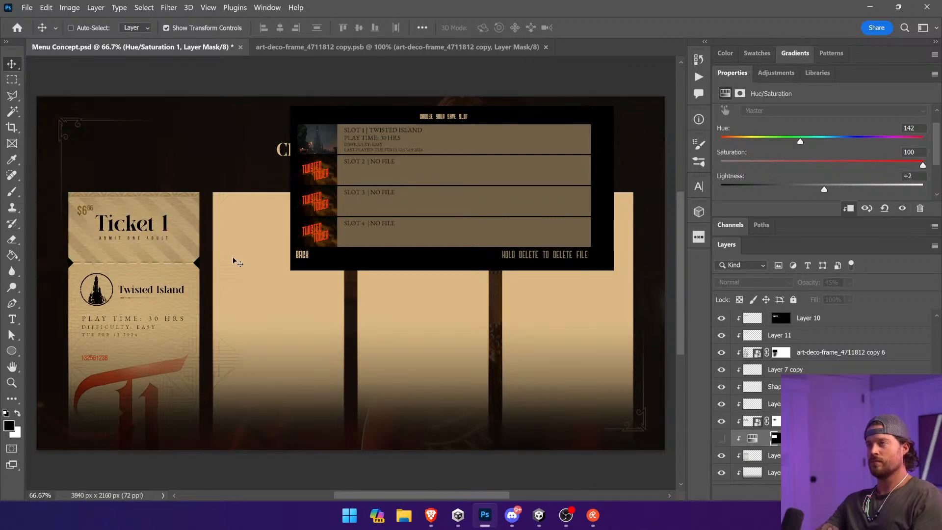
key(ctrl+s)
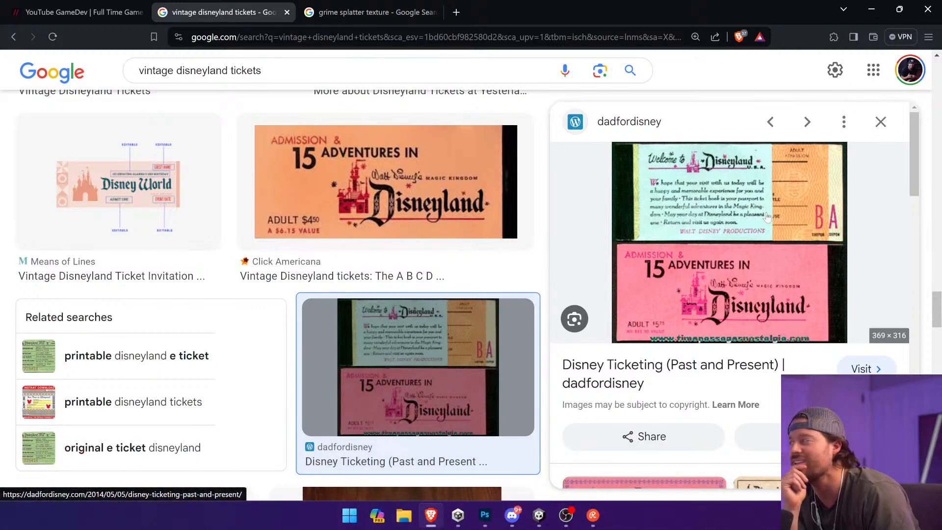
Step: Compare the ticket design with the vintage Disneyland ticket photos in the browser
key(alt+Tab)
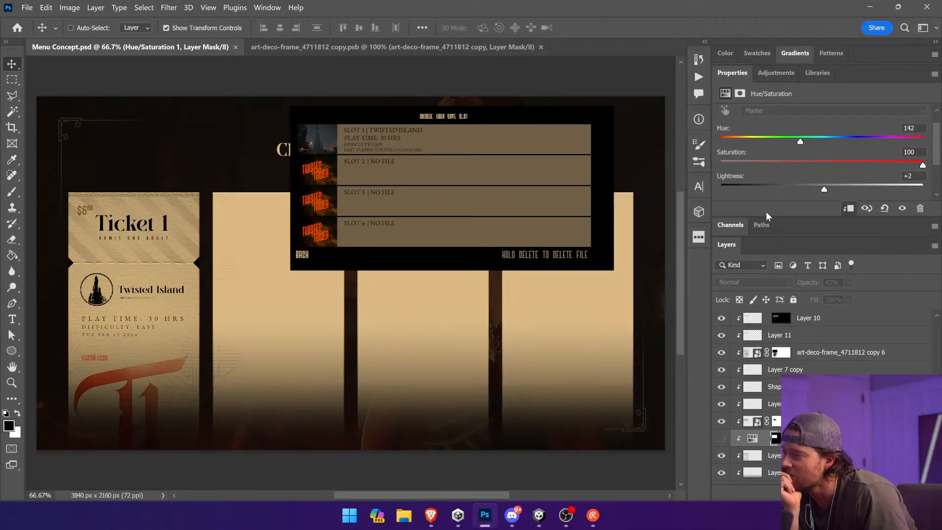
key(alt+Tab)
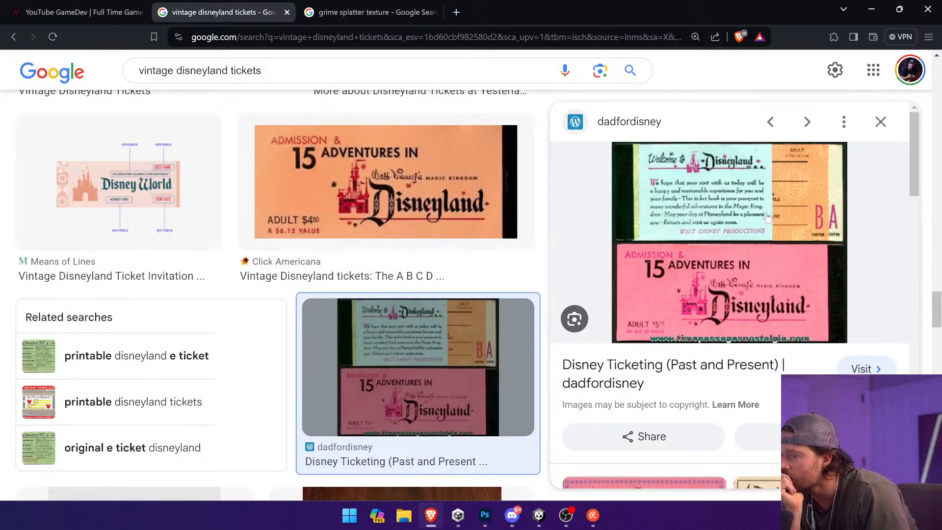
key(alt+Tab)
Step: Show the hidden Hue/Saturation layer and set its hue to 81, saturation to 92 and lightness to +15
click(168, 221)
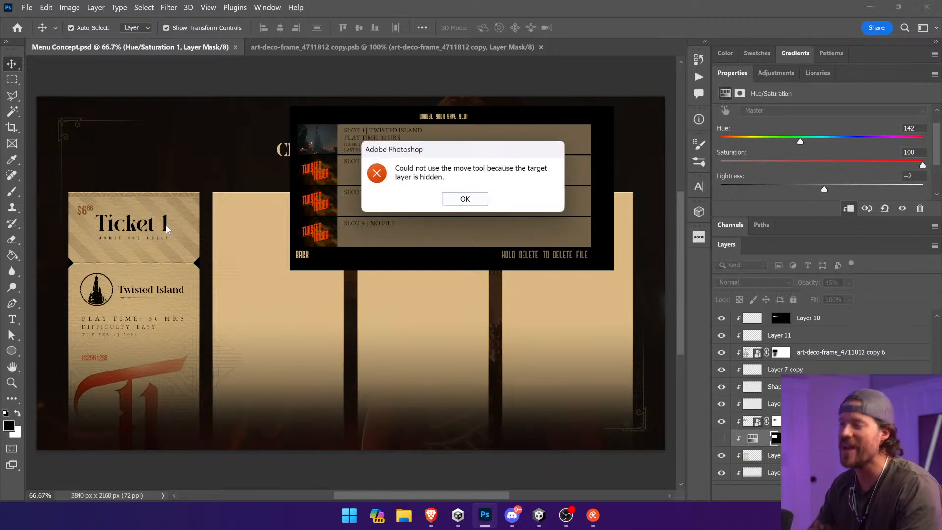
click(445, 198)
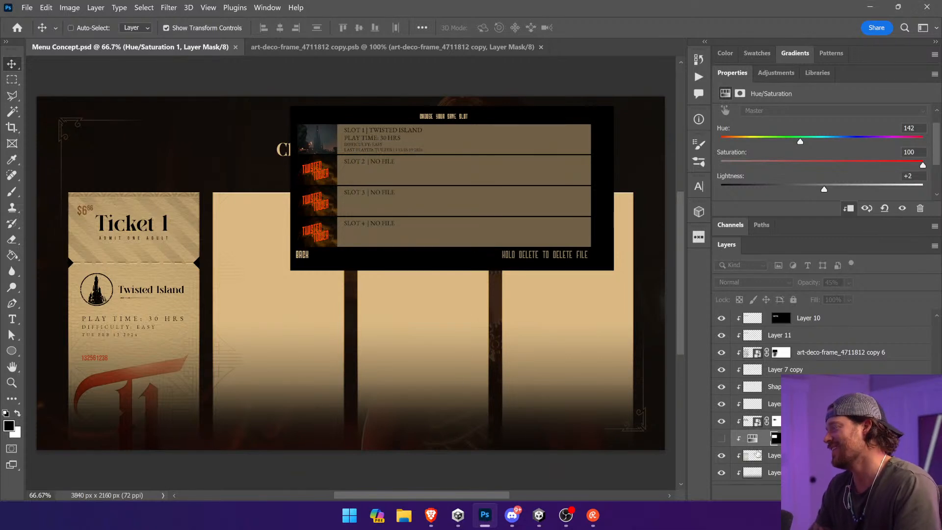
click(722, 438)
click(752, 439)
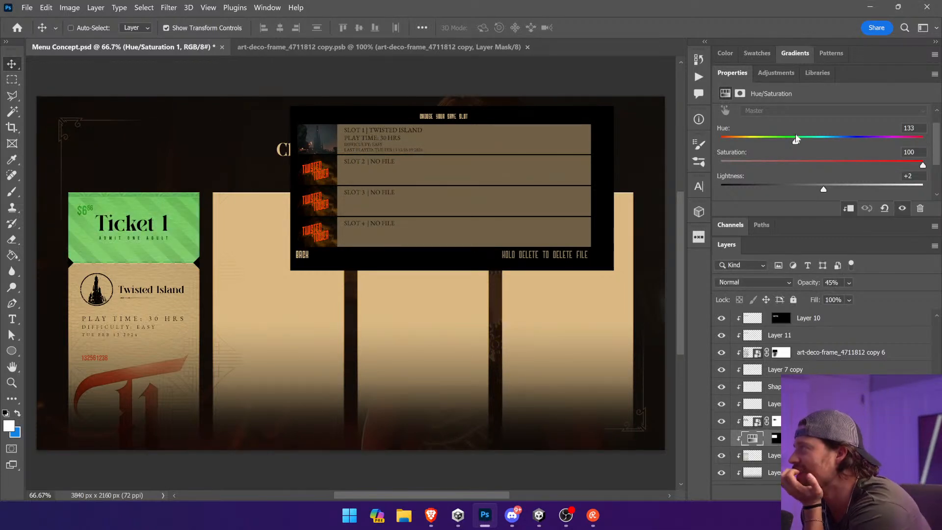
drag(784, 141, 768, 140)
click(834, 163)
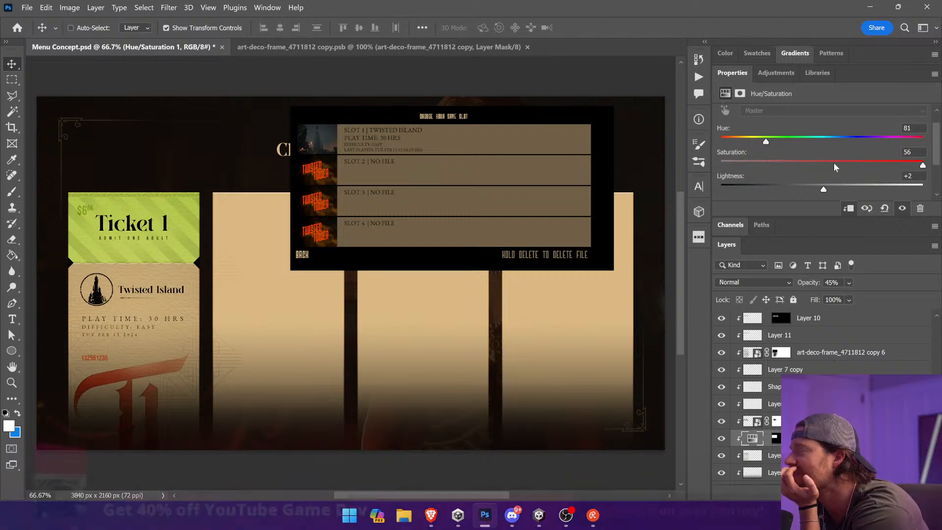
mouse_move(825, 187)
mouse_down()
mouse_move(855, 189)
mouse_move(762, 189)
mouse_move(837, 189)
mouse_up()
drag(880, 161, 907, 163)
Step: Browse further down the vintage Disneyland ticket image results in the browser for stub colour ideas
key(super)
key(super)
key(alt+Tab)
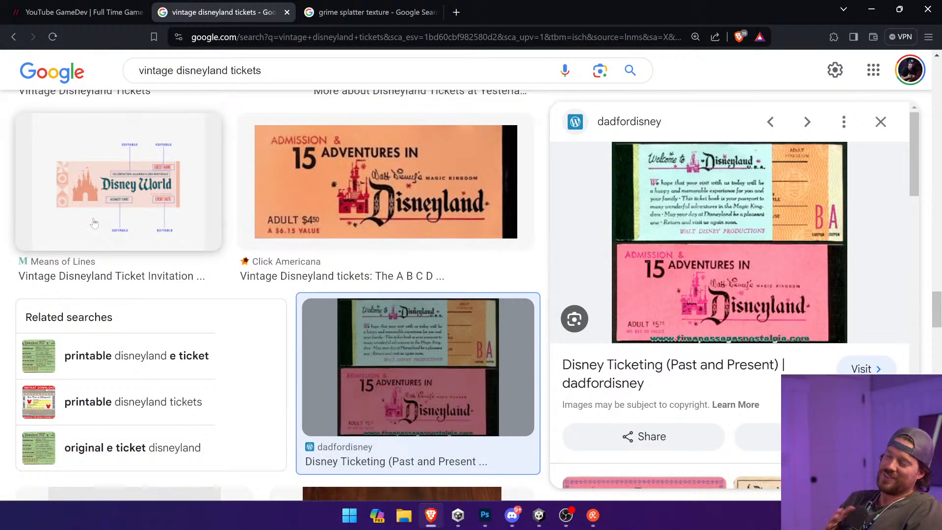
scroll(431, 279, down, 10)
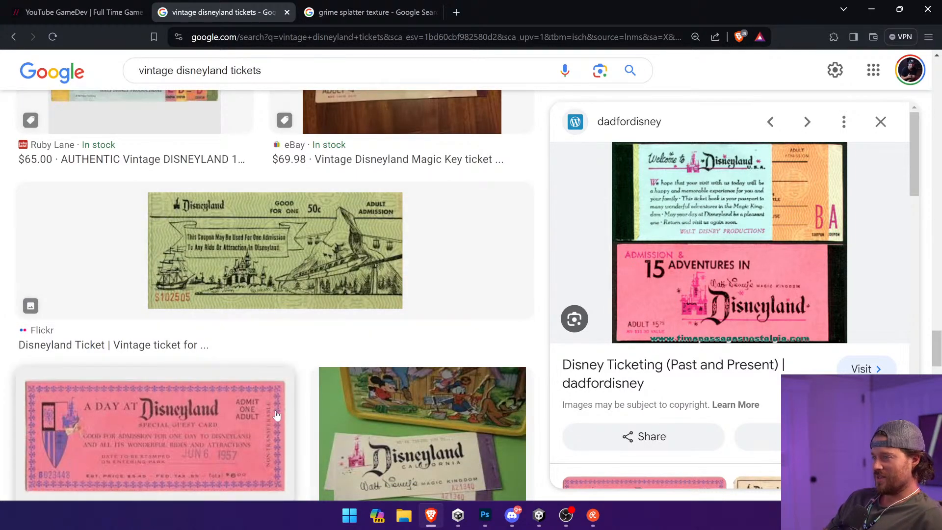
scroll(277, 415, down, 7)
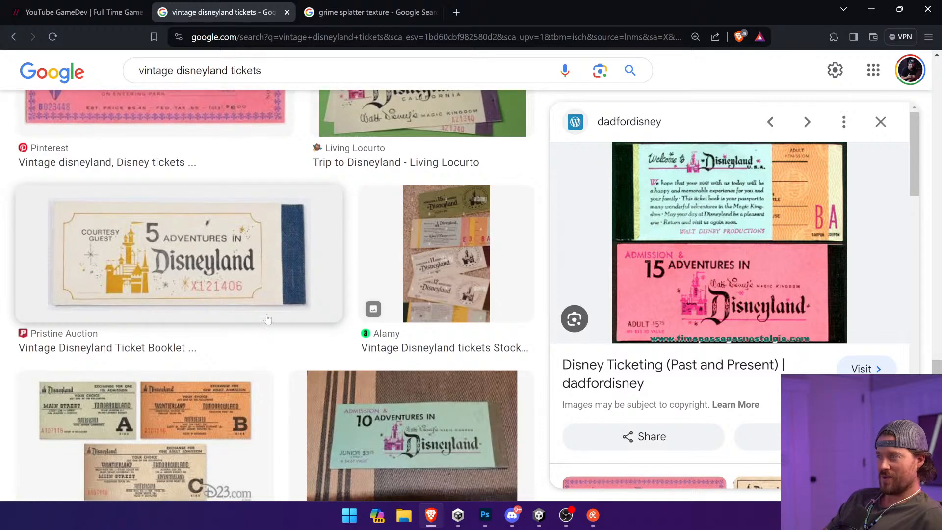
key(alt+Tab)
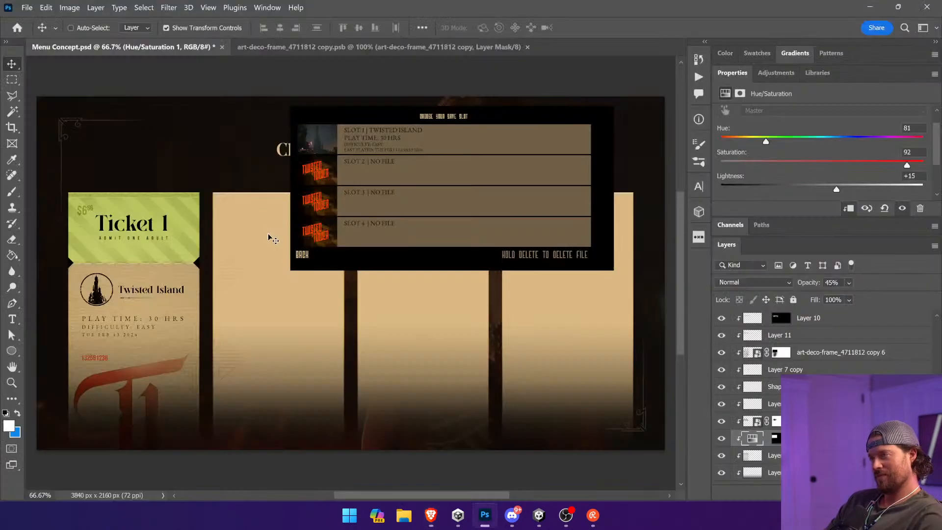
Step: Hide the stub's Hue/Saturation adjustment layer
click(755, 421)
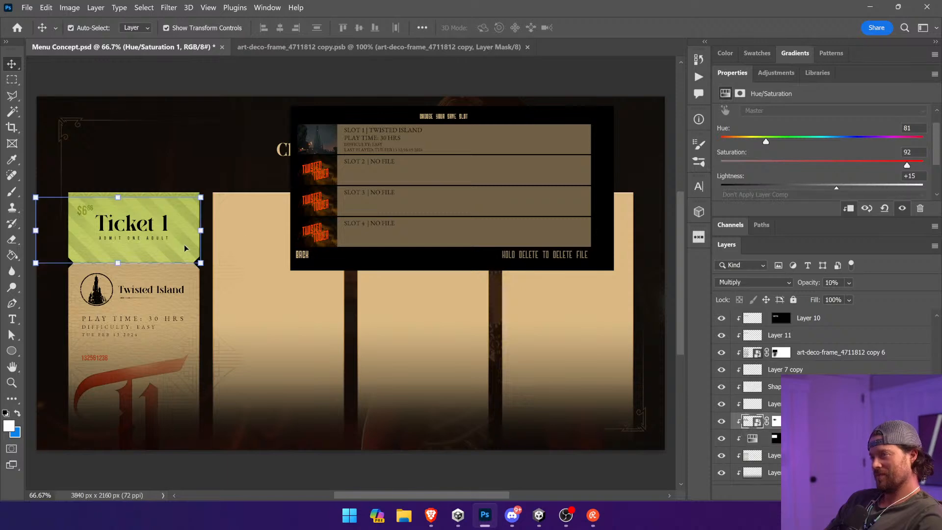
click(721, 438)
Step: Examine the Keeline.com Disneyland bonus ticket image and its related ticket designs in the browser
key(alt+Tab)
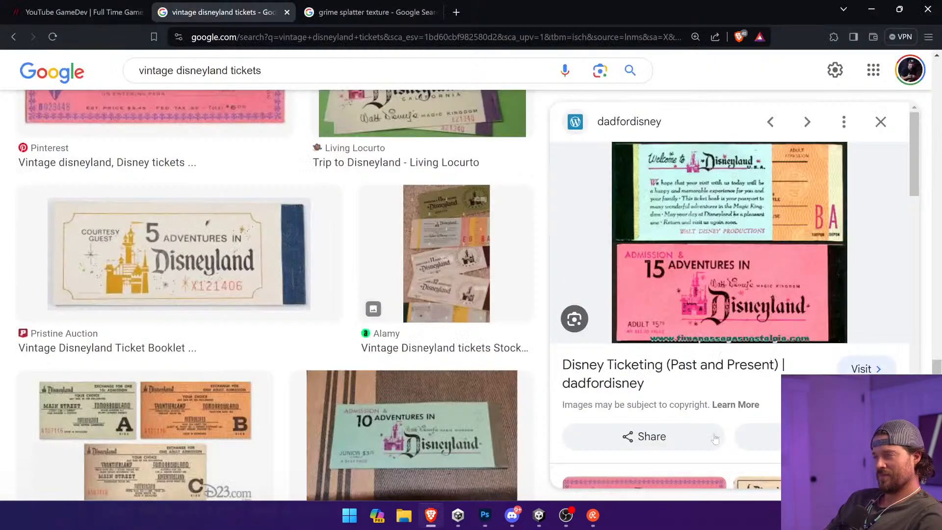
scroll(709, 436, down, 5)
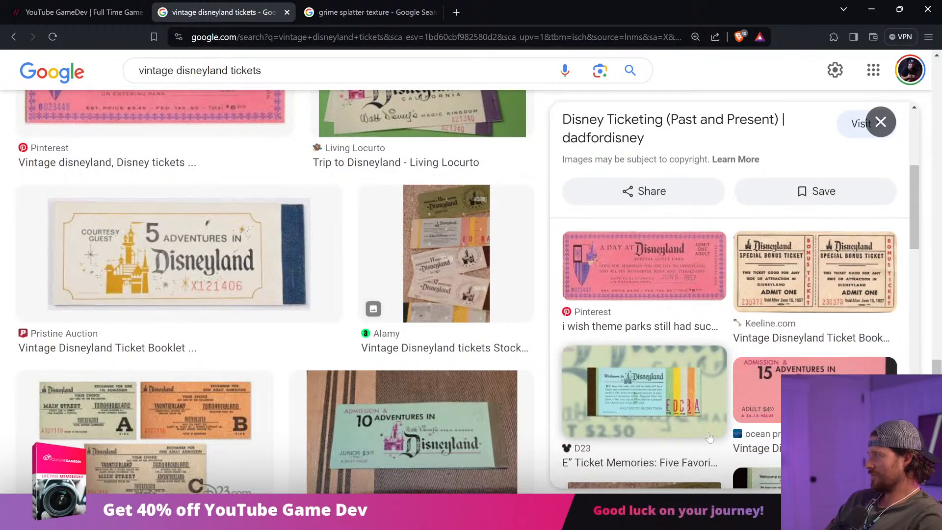
click(804, 294)
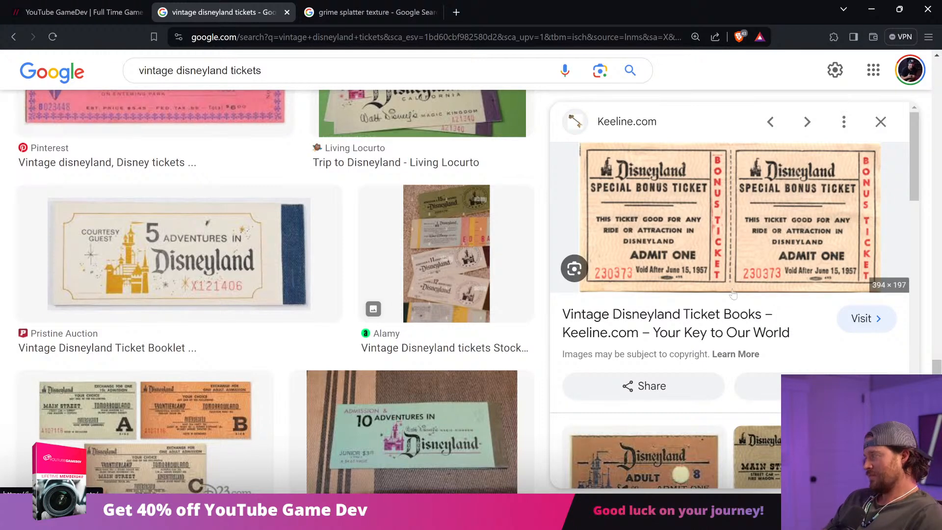
scroll(731, 296, down, 3)
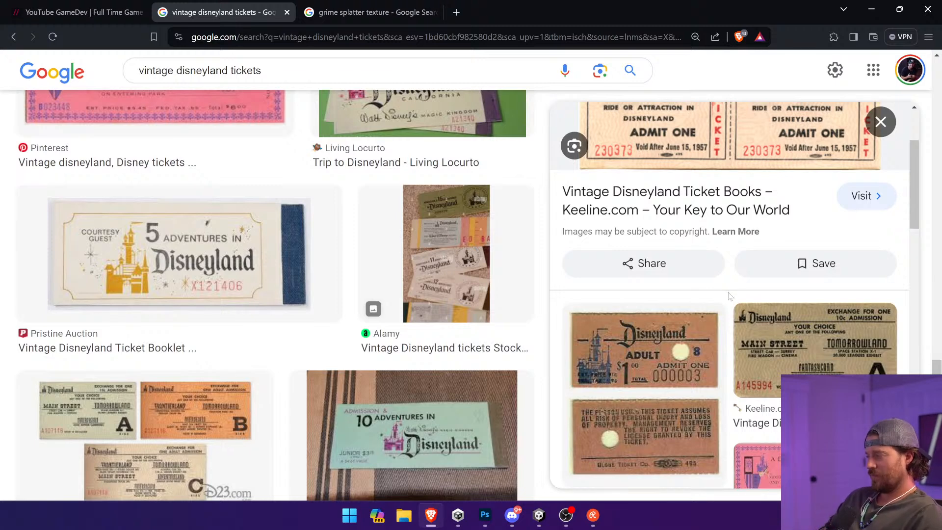
key(alt+Tab)
Step: Punch a small round hole in the upper-right corner of Ticket 1's stub by filling a circular selection black on the Layer 4 copy 3 mask
ctrl+click(186, 328)
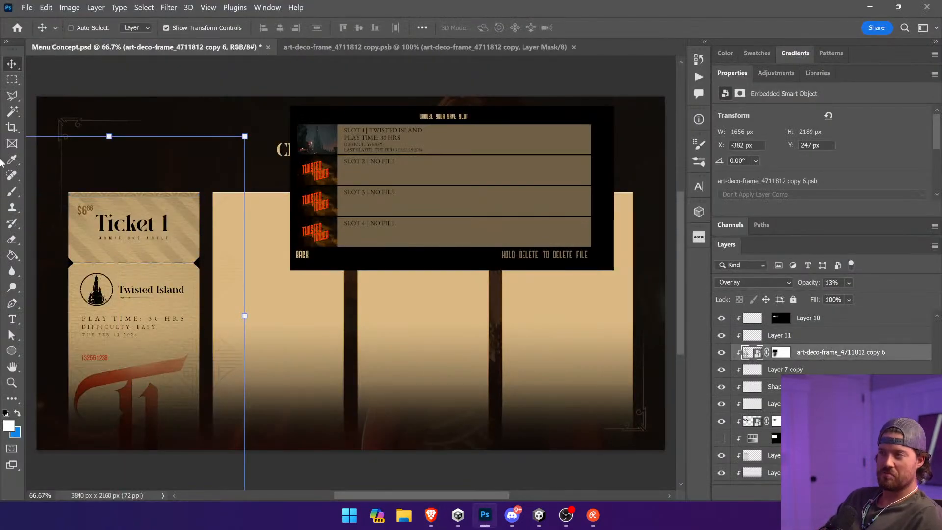
right_click(12, 80)
click(59, 89)
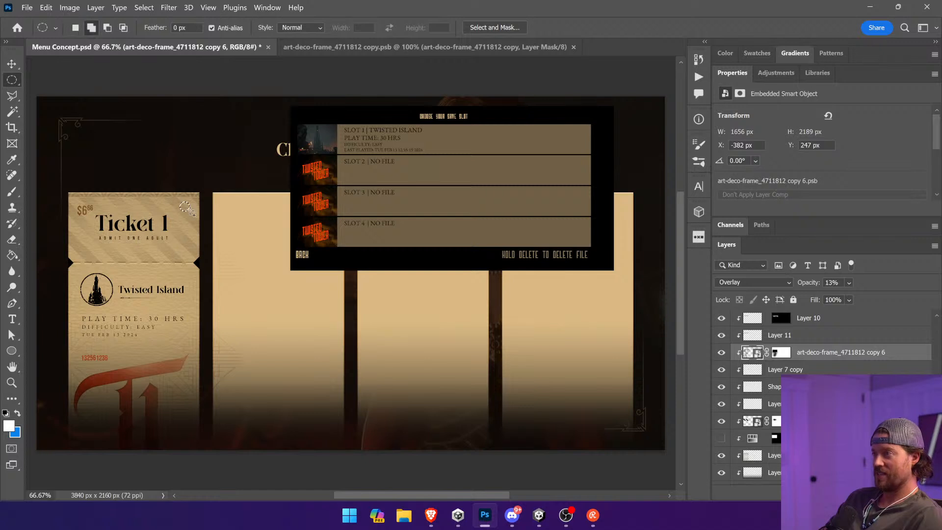
scroll(849, 402, down, 10)
scroll(849, 403, up, 8)
click(771, 353)
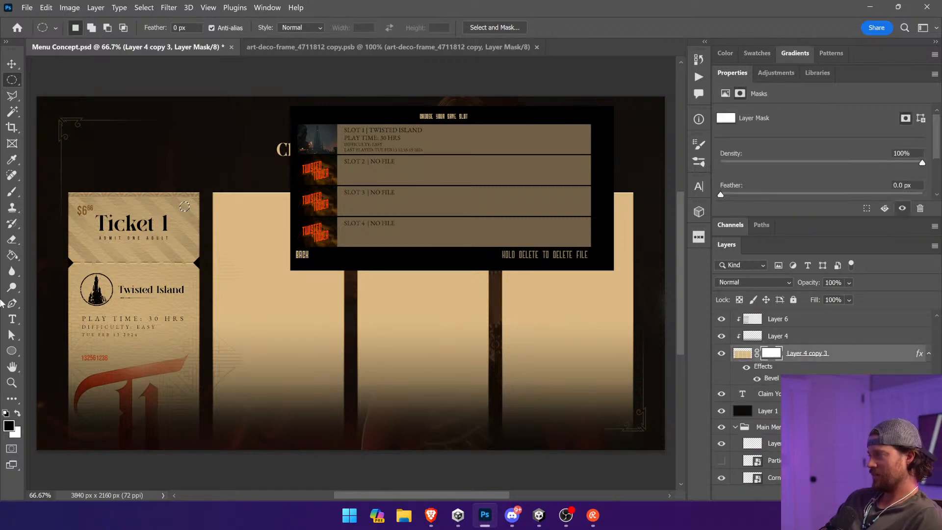
click(12, 255)
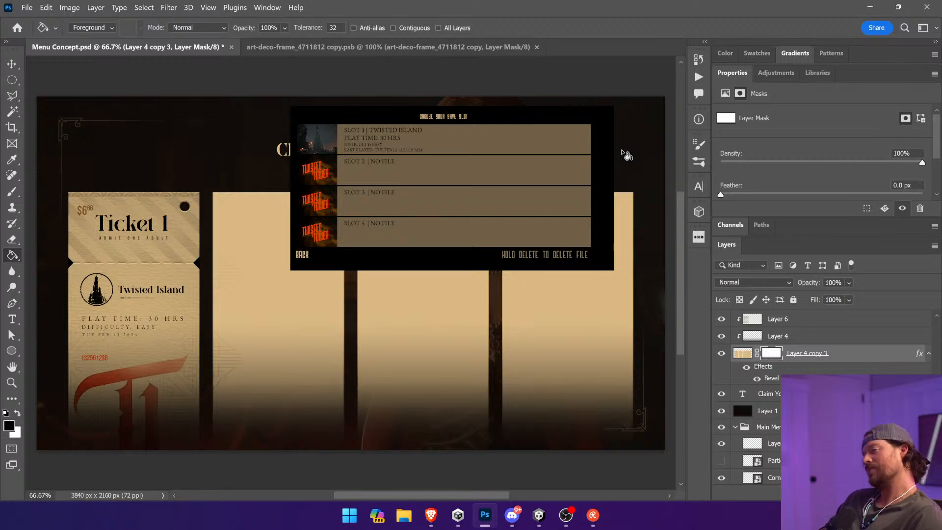
key(v)
ctrl+click(592, 61)
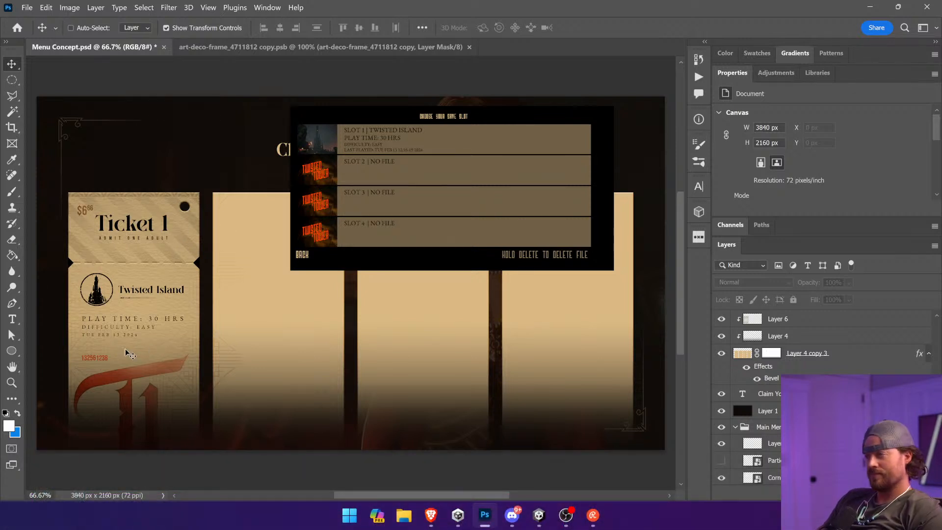
Step: Search Noun Project for "flourish" and place the black Calligraphy Flourish on Ticket 1 beside its date and serial number
click(699, 237)
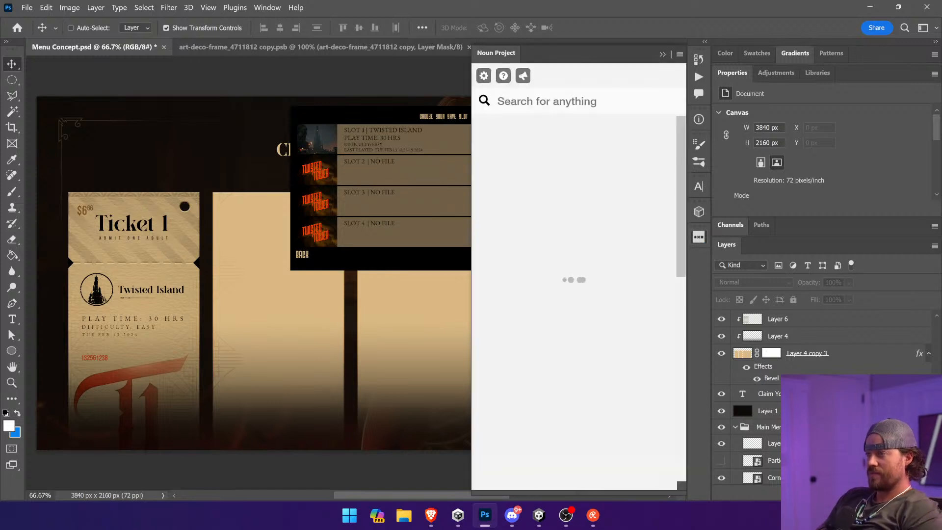
text(flourish)
key(Return)
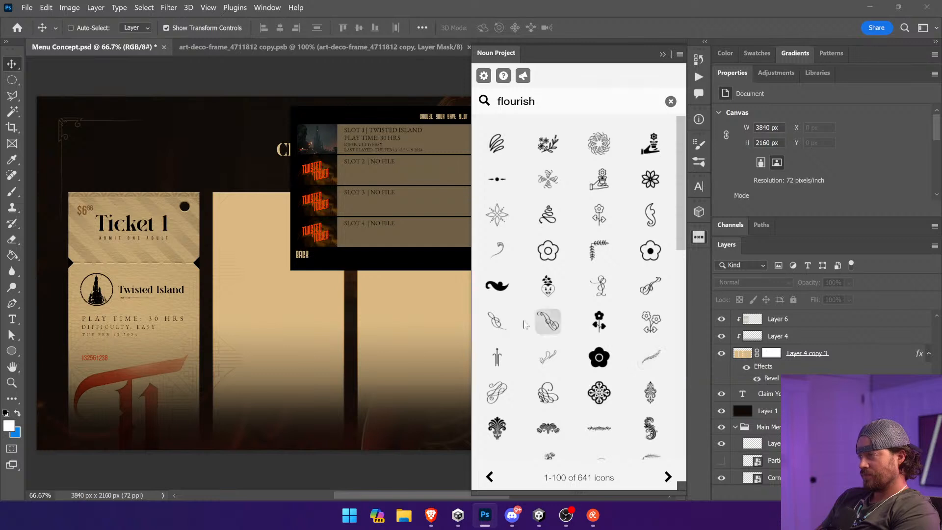
click(651, 298)
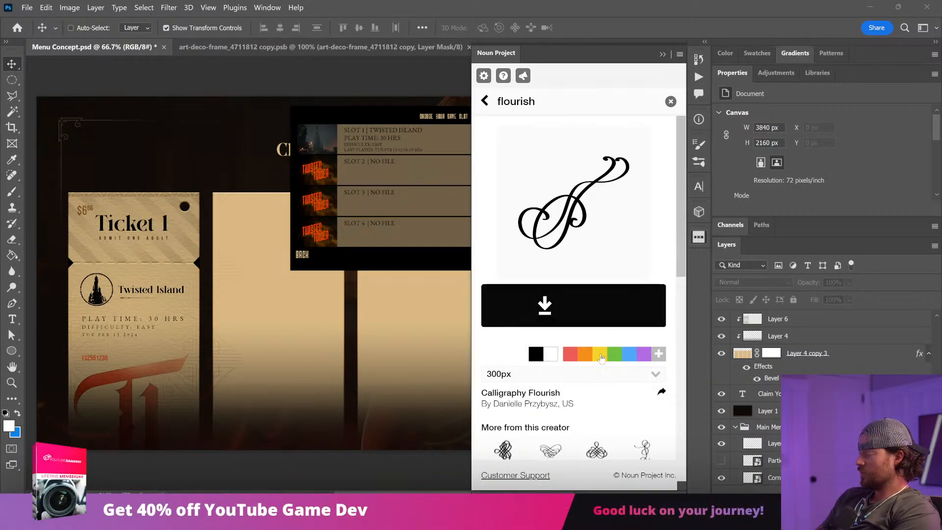
click(557, 316)
drag(395, 289, 212, 358)
click(663, 54)
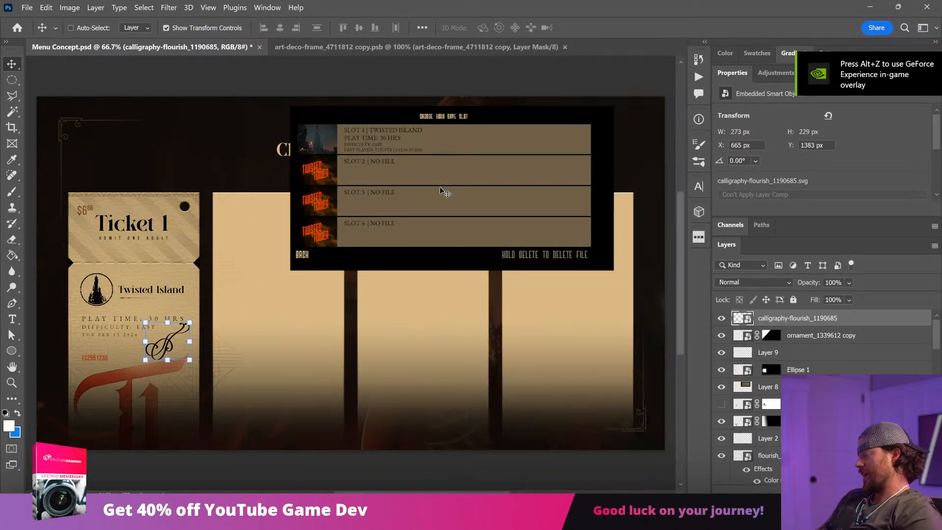
Step: Rotate the calligraphy flourish to about 34° and position it between the date and the large red T
key(z)
drag(120, 304, 269, 334)
drag(225, 211, 200, 241)
key(ctrl+t)
drag(263, 174, 282, 245)
key(Return)
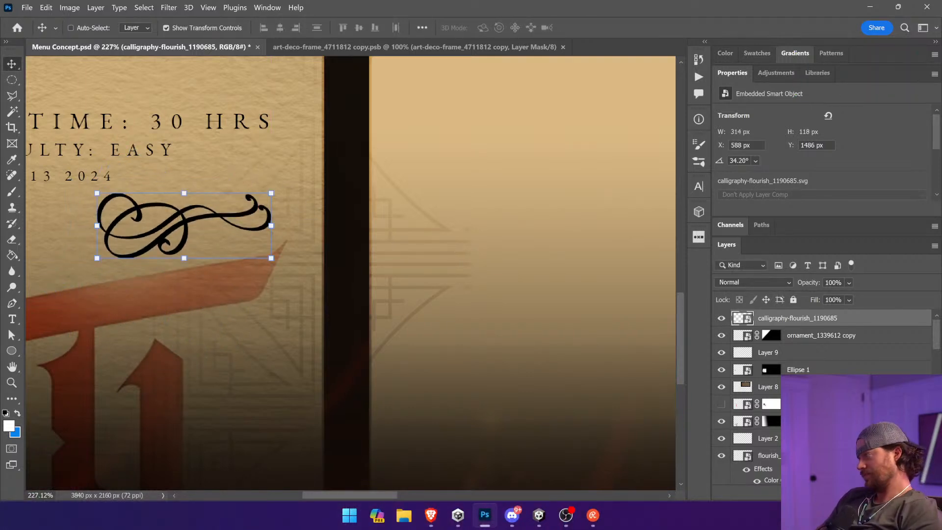
Step: Add a layer mask to the calligraphy flourish and fade out its upper-left part with a black-to-white gradient
click(848, 492)
click(12, 255)
key(shift+g)
drag(109, 197, 138, 254)
key(ctrl+0)
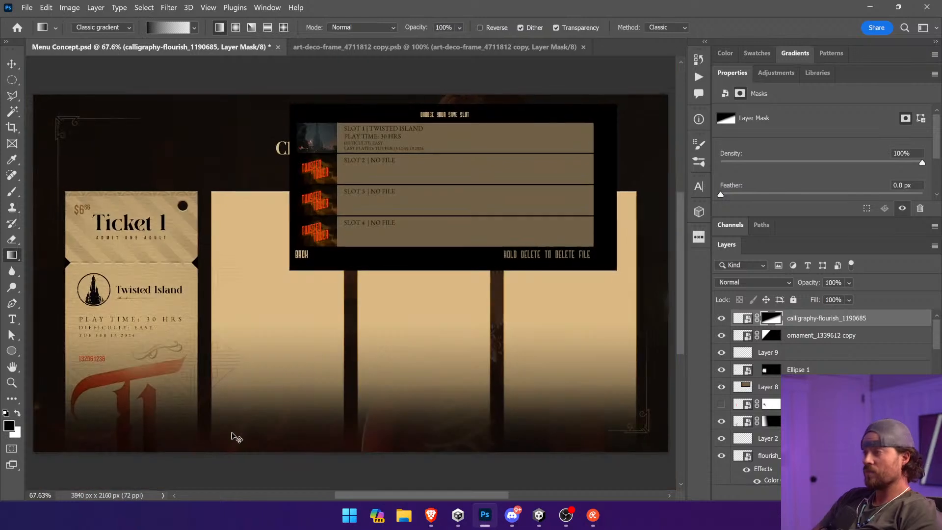
drag(293, 355, 393, 344)
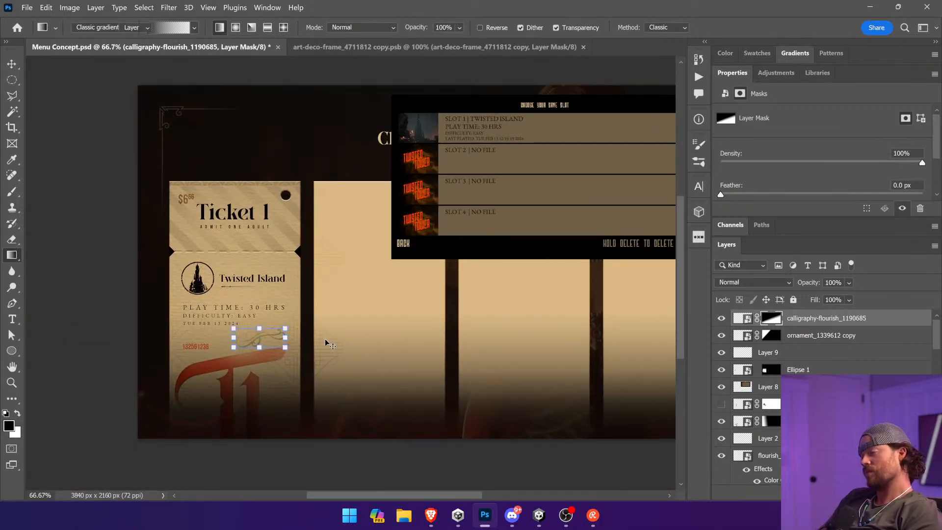
Step: Delete the calligraphy flourish together with its layer mask from the ticket design
key(v)
drag(287, 348, 288, 162)
key(Return)
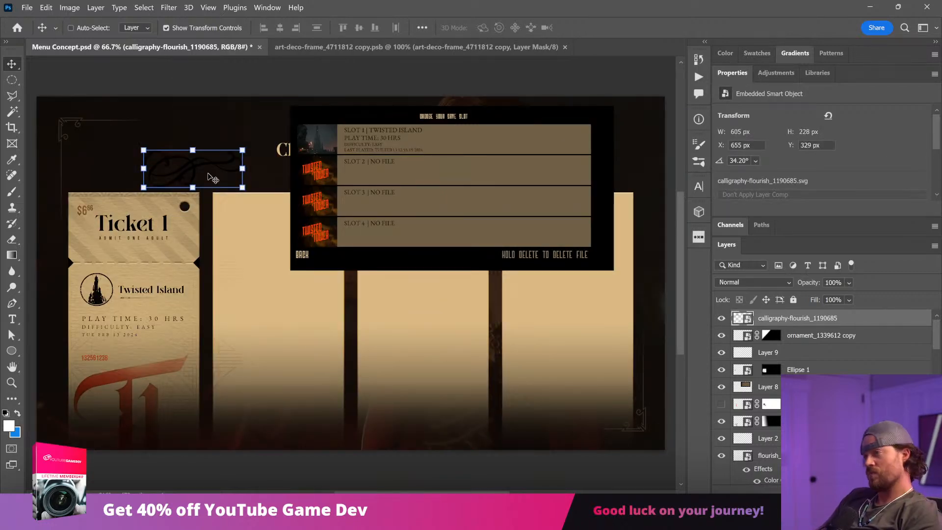
drag(210, 178, 167, 272)
key(Delete)
Step: Examine Ticket 1's stub, logo and info lines at closer zoom levels
drag(231, 262, 327, 251)
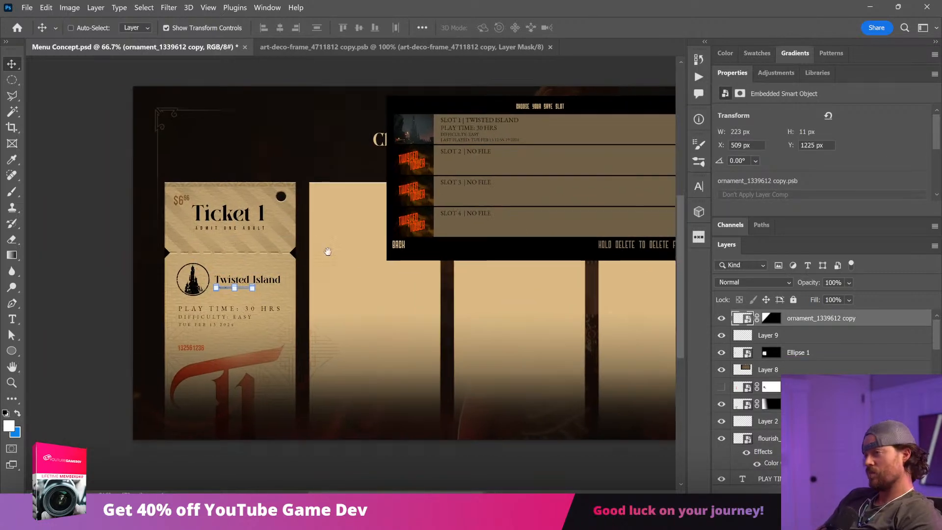
ctrl+click(124, 231)
key(z)
drag(142, 159, 340, 343)
key(v)
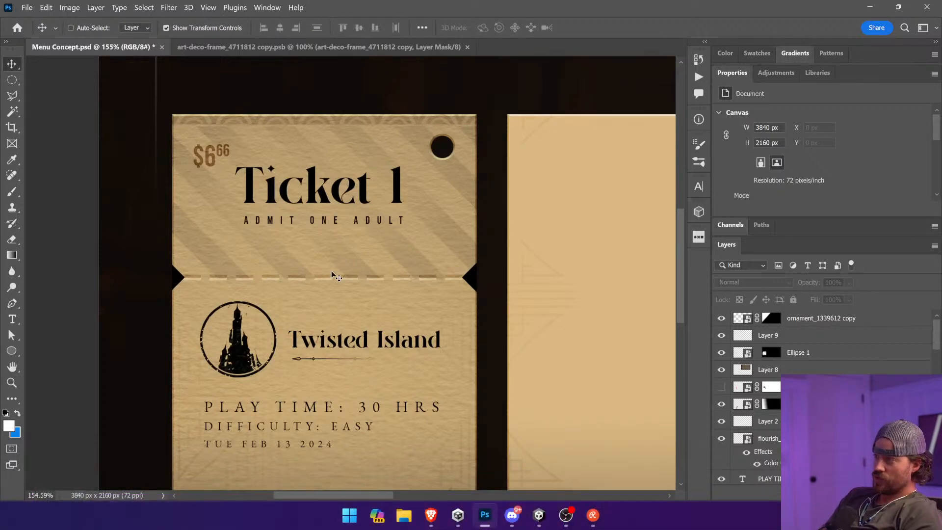
key(ctrl+1)
key(ctrl+minus)
key(ctrl+plus)
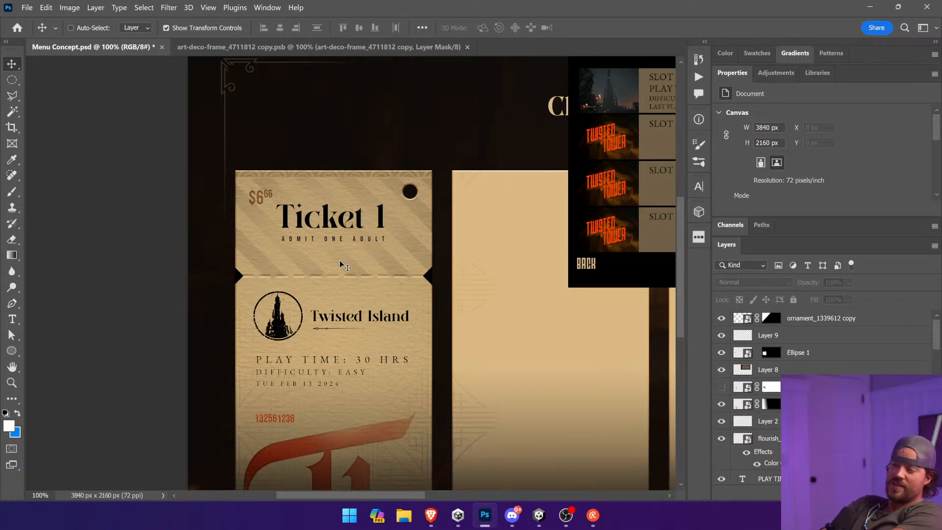
Step: Change the TUE FEB 13 2024 line's font to Bebas Neue and shift the line slightly downward
click(12, 318)
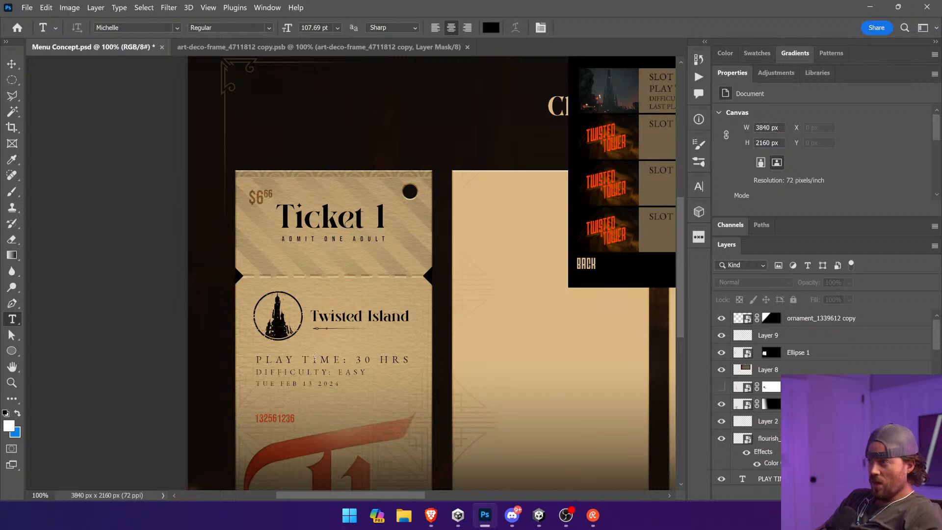
click(306, 383)
key(ctrl+a)
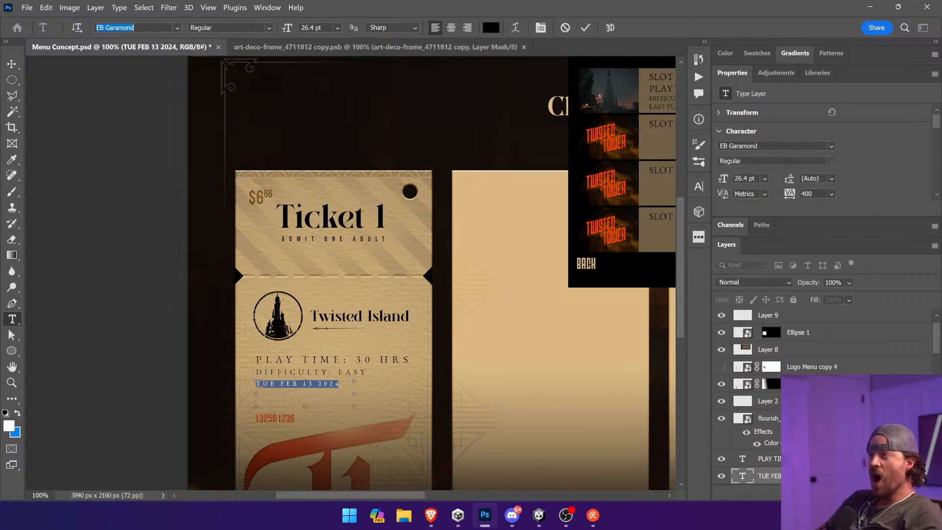
click(150, 29)
text(beba)
click(166, 66)
click(165, 68)
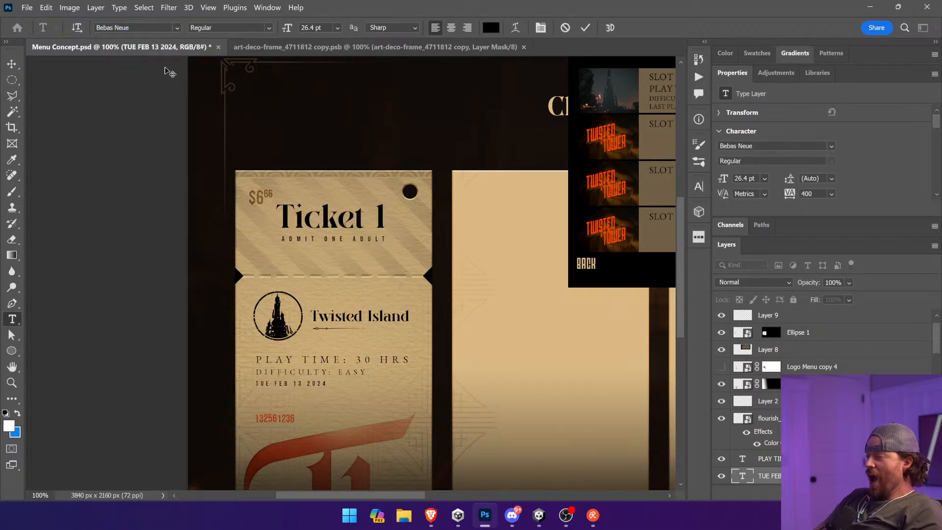
drag(305, 382, 305, 386)
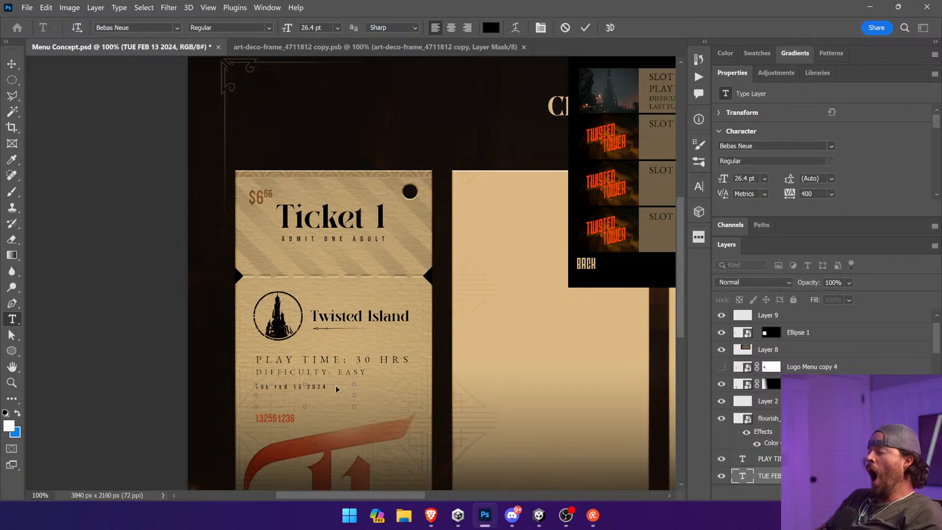
Step: Set the date line's tracking to 200 and scale the text up to about 38 pt
key(ctrl+a)
click(541, 29)
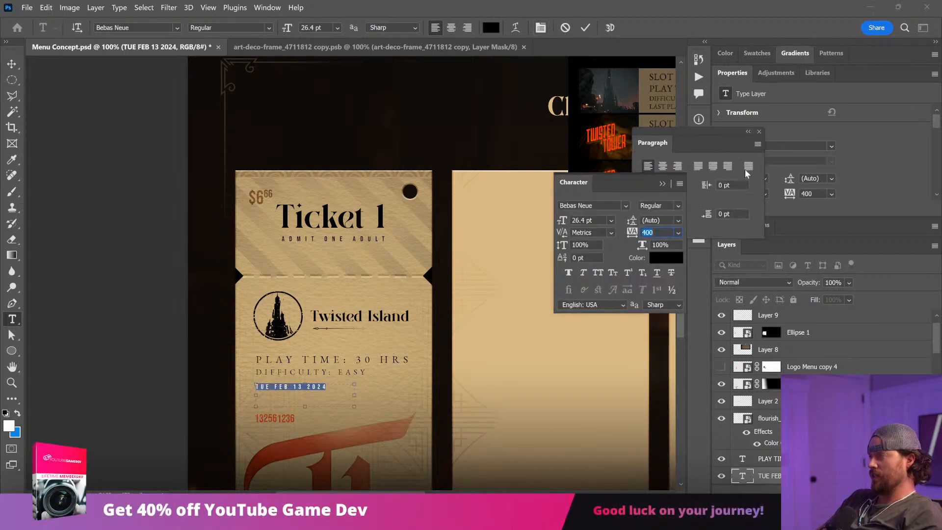
text(2)
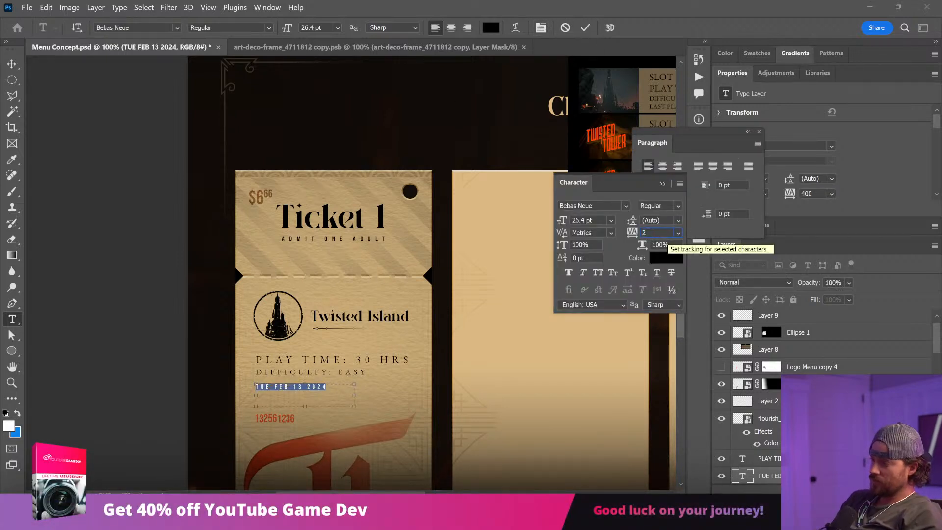
text(00)
click(314, 400)
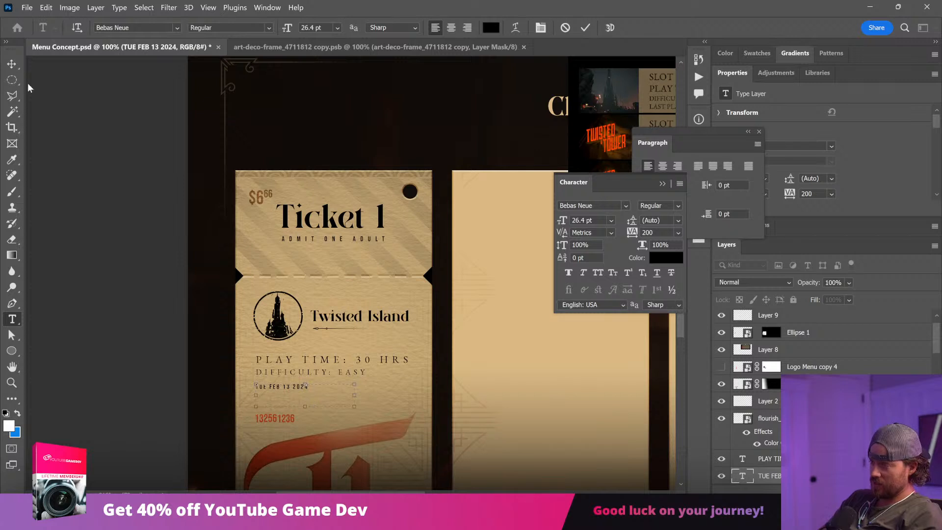
click(12, 64)
drag(354, 406, 397, 417)
Step: Delete the EB Garamond DIFFICULTY: EASY and PLAY TIME: 30 HRS lines from Ticket 1
click(157, 362)
ctrl+click(341, 374)
key(Delete)
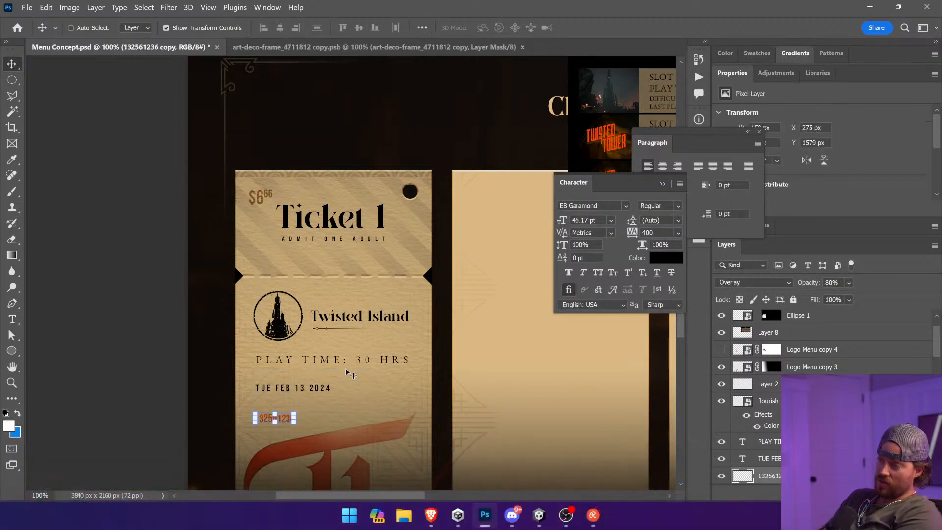
ctrl+click(362, 362)
key(Delete)
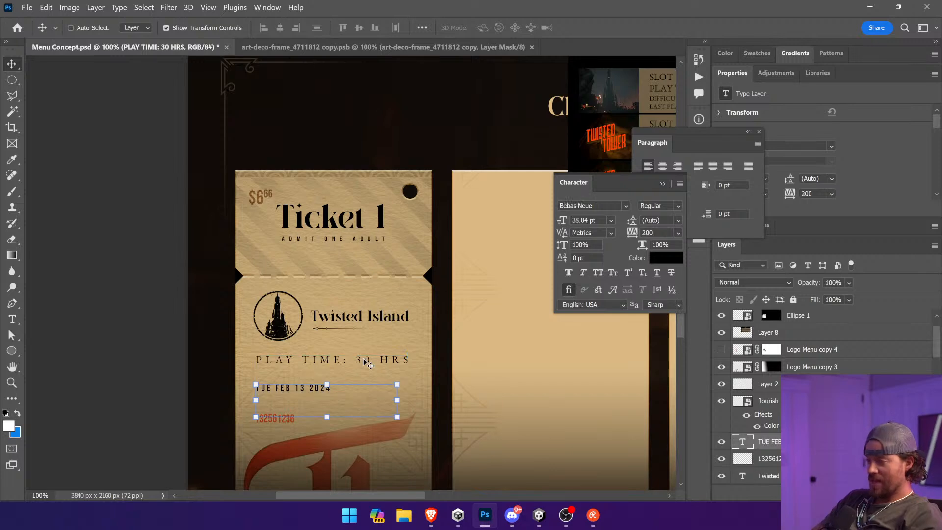
Step: Stack two enlarged copies of the date line, about 49 pt, above the original under the Twisted Island title
key(End)
drag(364, 363, 635, 182)
drag(436, 424, 435, 409)
mouse_move(416, 334)
mouse_down()
mouse_move(454, 306)
mouse_move(418, 353)
mouse_move(422, 339)
mouse_up()
key(Return)
drag(420, 342, 421, 339)
ctrl+click(94, 310)
drag(292, 228, 135, 286)
Step: Replace the topmost date copy's text with PLAY TIME 30 HOURS
key(t)
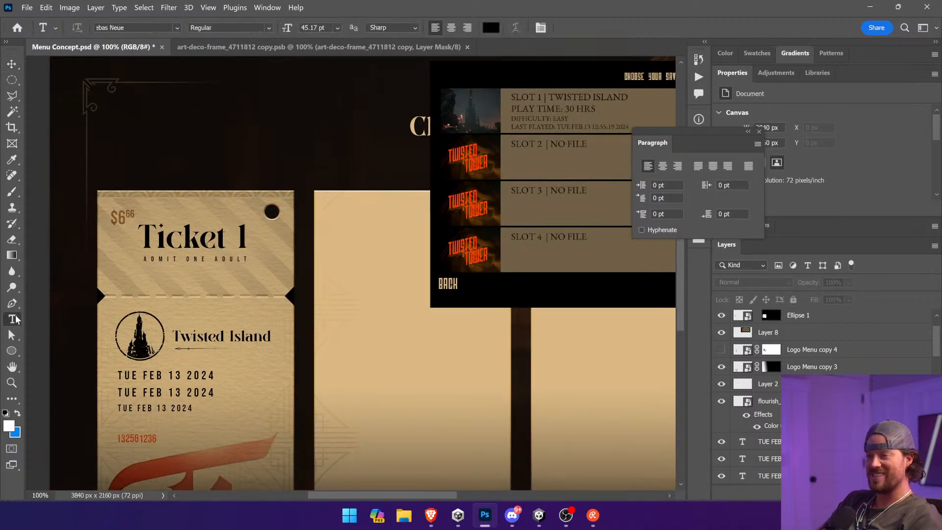
click(175, 376)
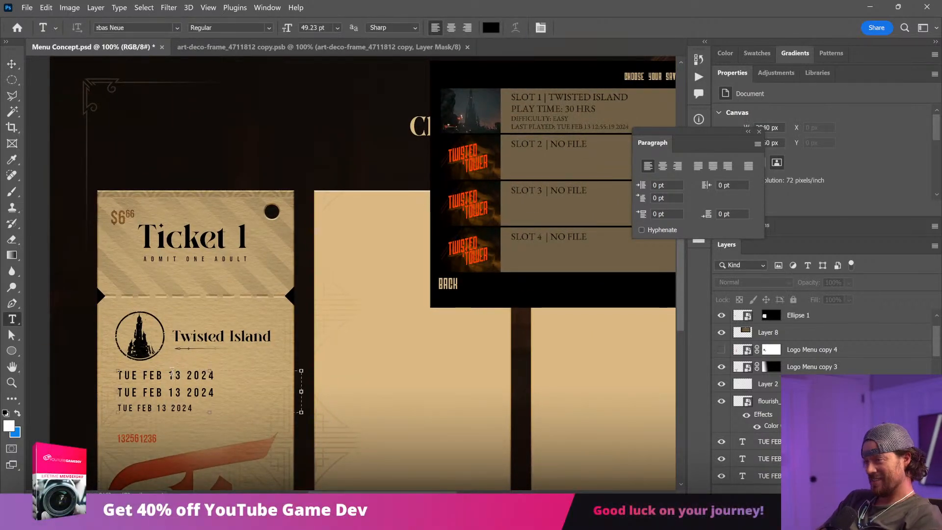
key(ctrl+a)
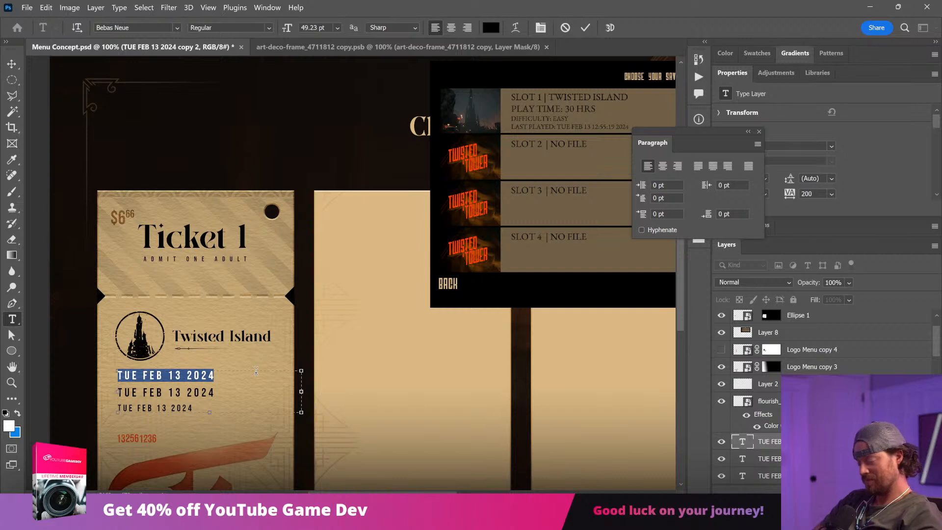
text(PLAY TIME)
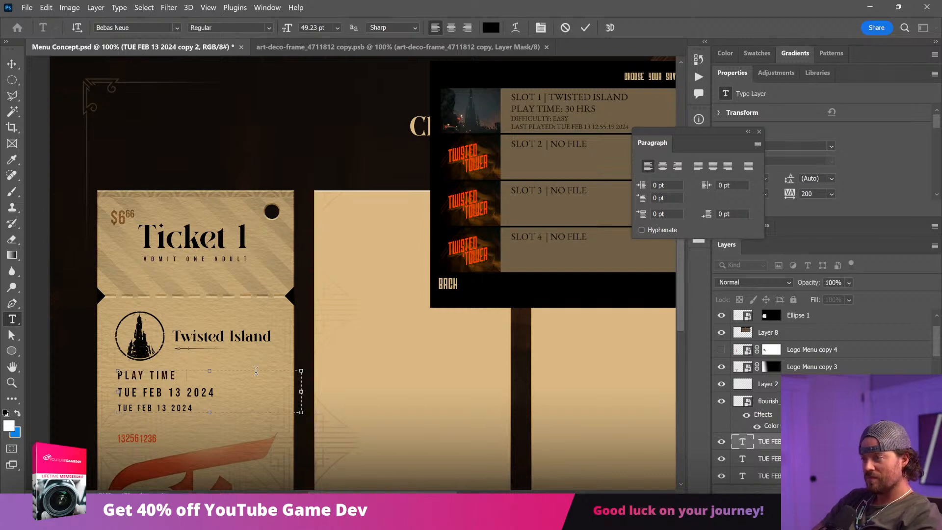
text( 30 HOURS)
key(ctrl+Return)
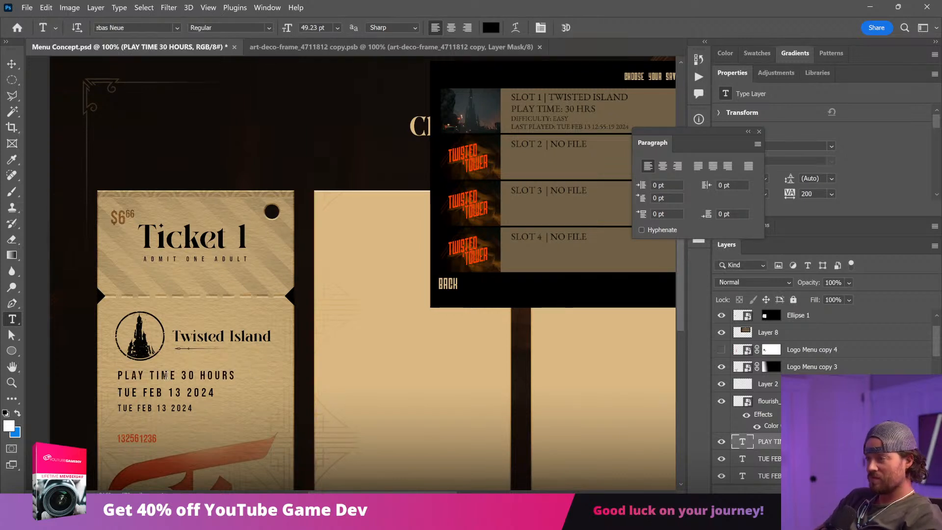
Step: Try tracking of 0 and then 60 on the PLAY TIME 30 HOURS line
click(166, 375)
key(ctrl+a)
key(ctrl+t)
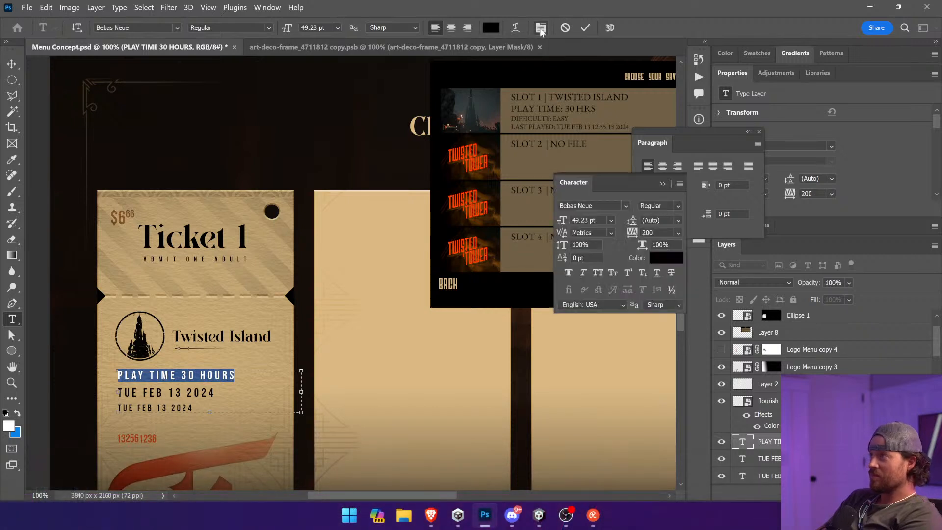
click(632, 233)
text(0)
key(Return)
click(197, 392)
drag(196, 373, 40, 367)
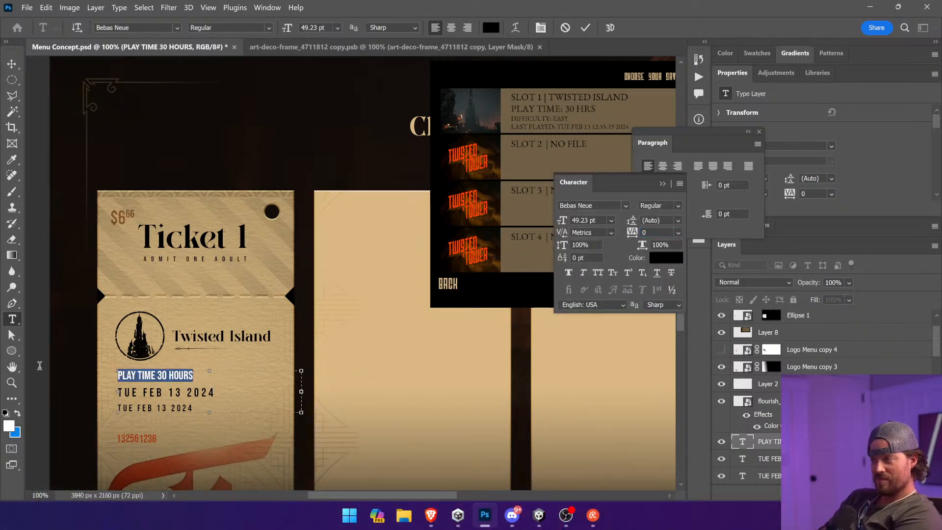
drag(632, 233, 639, 233)
click(216, 382)
click(12, 64)
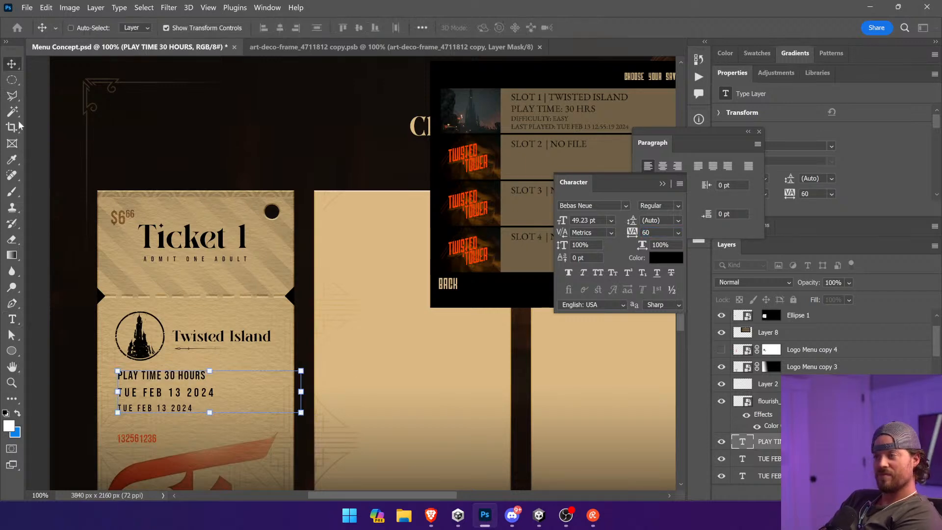
Step: Undo the tracking changes on the PLAY TIME 30 HOURS line
click(60, 270)
click(205, 397)
drag(317, 372, 452, 212)
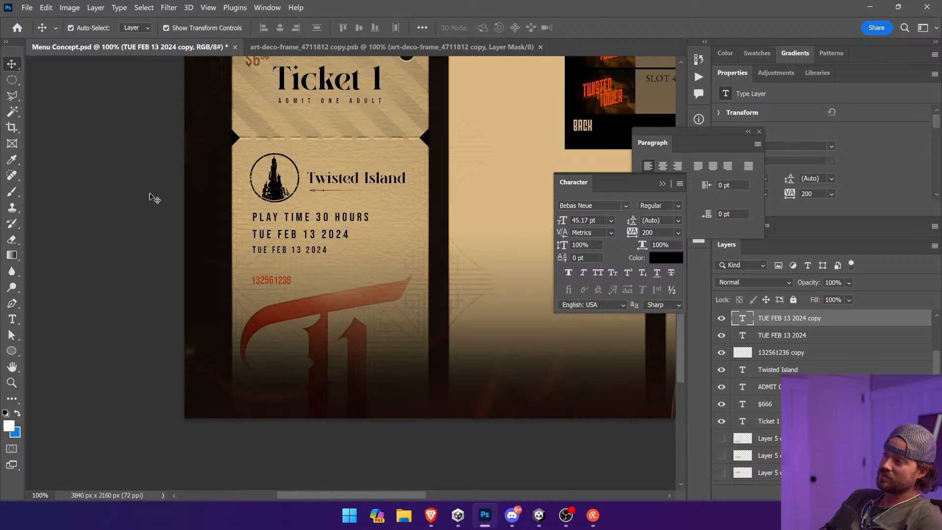
click(154, 198)
drag(189, 192, 171, 290)
key(ctrl+z)
click(46, 8)
click(69, 32)
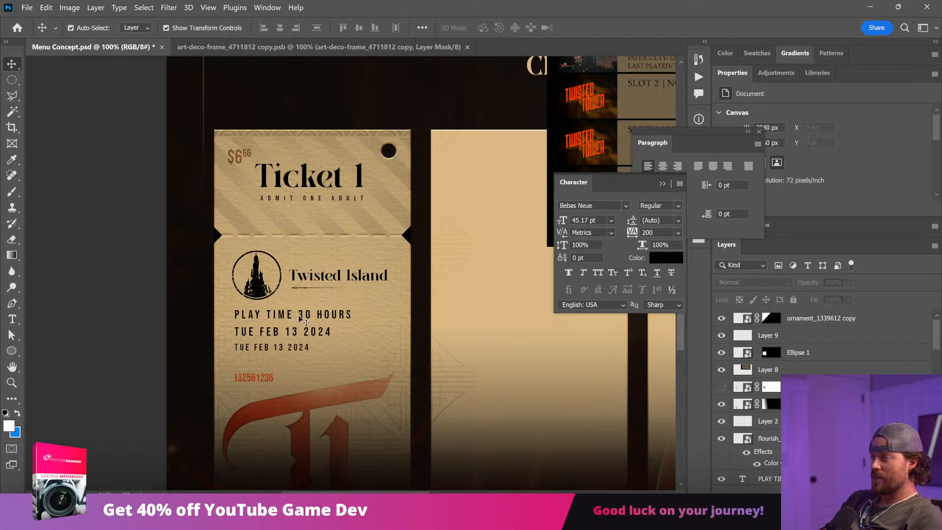
Step: Set the middle TUE FEB 13 2024 line's font size to 50 pt
ctrl+click(325, 340)
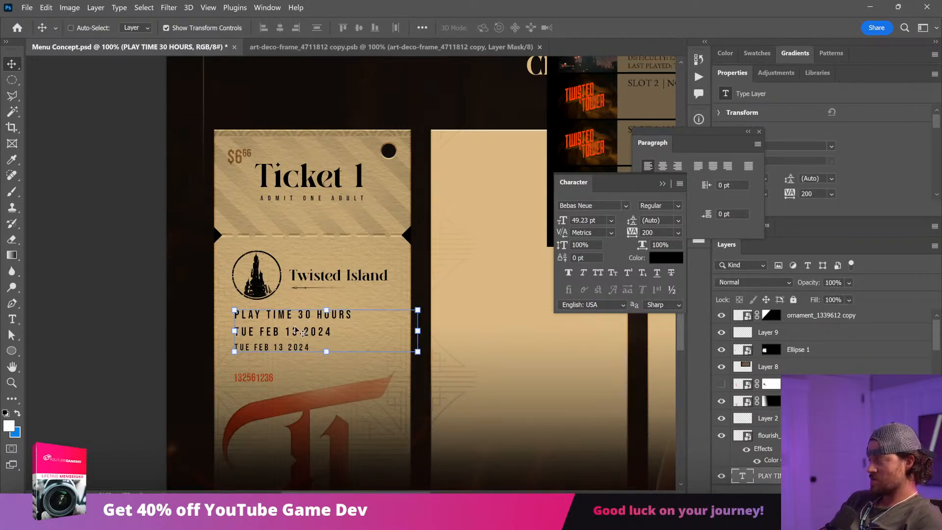
click(12, 319)
drag(332, 332, 234, 333)
click(314, 28)
text(50)
key(Return)
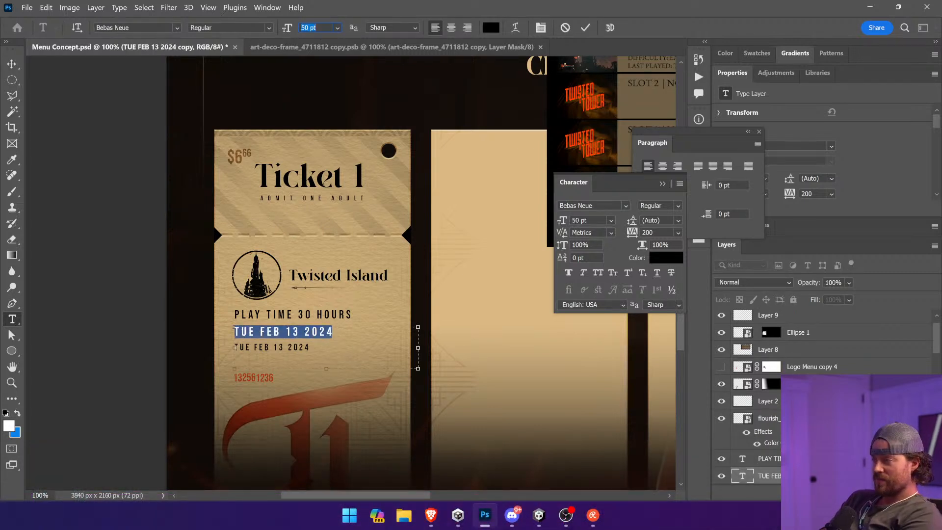
click(11, 64)
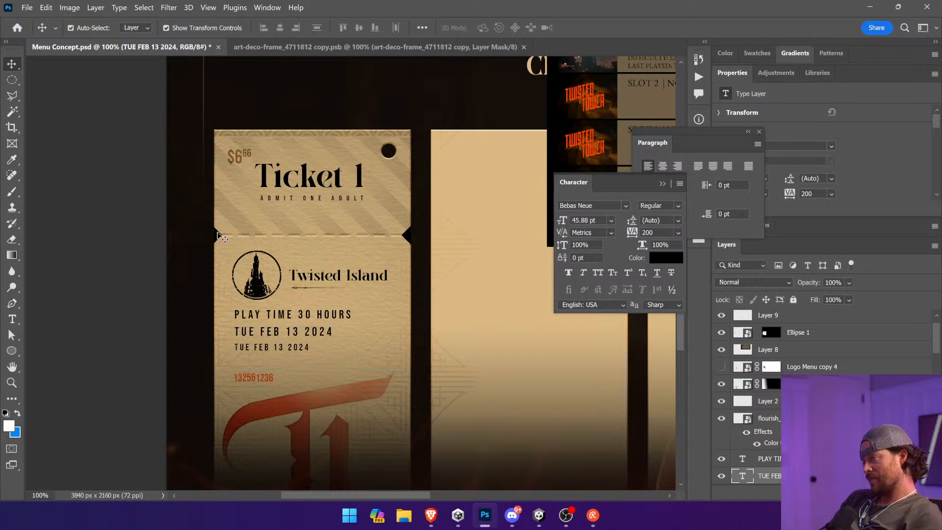
Step: Scale down the PLAY TIME 30 HOURS line, keeping its left edge aligned with the date lines
ctrl+click(116, 193)
ctrl+click(339, 312)
drag(417, 332, 355, 336)
key(Return)
ctrl+click(168, 301)
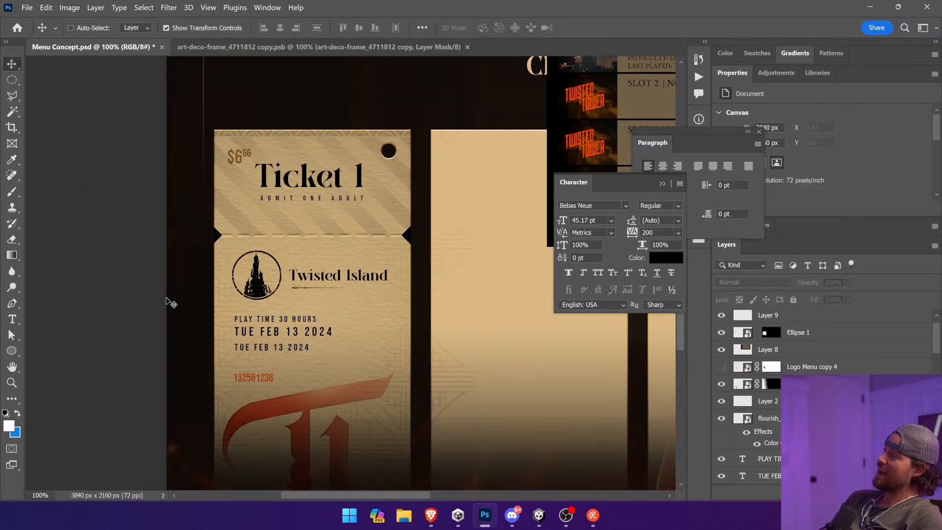
Step: Adjust the vertical position of the 50 pt date line between its two neighbouring lines
drag(327, 337, 330, 342)
ctrl+click(163, 319)
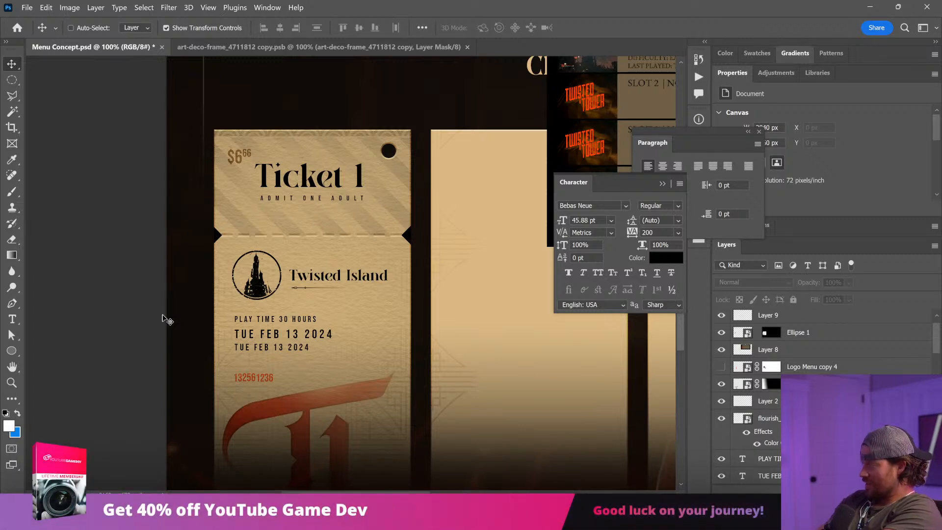
ctrl+click(328, 334)
key(Up)
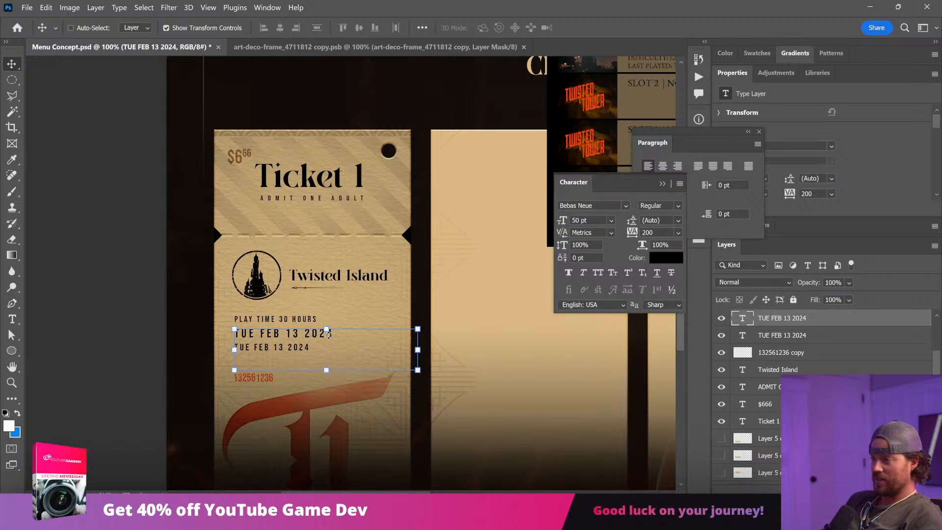
ctrl+click(78, 248)
Step: Try right and centre alignment on the 50 pt date line with a narrower text box, ending on left alignment
key(t)
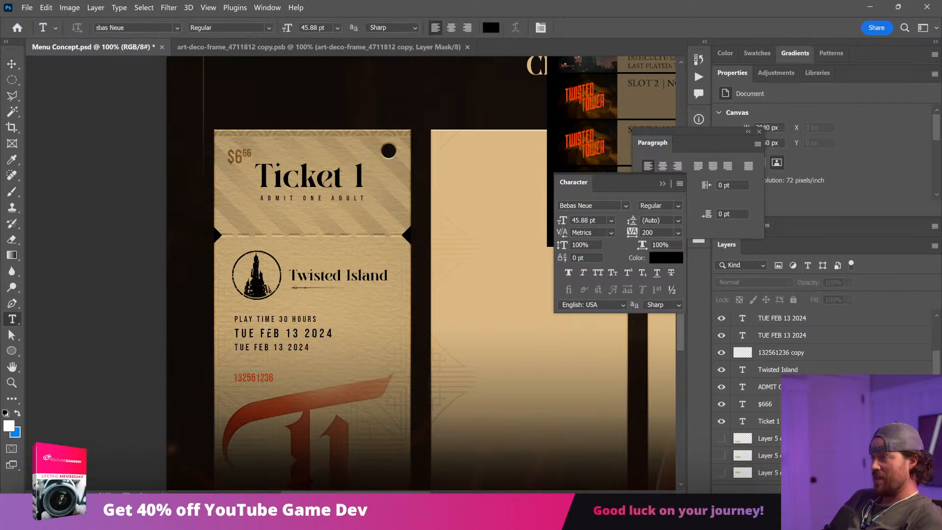
triple_click(269, 334)
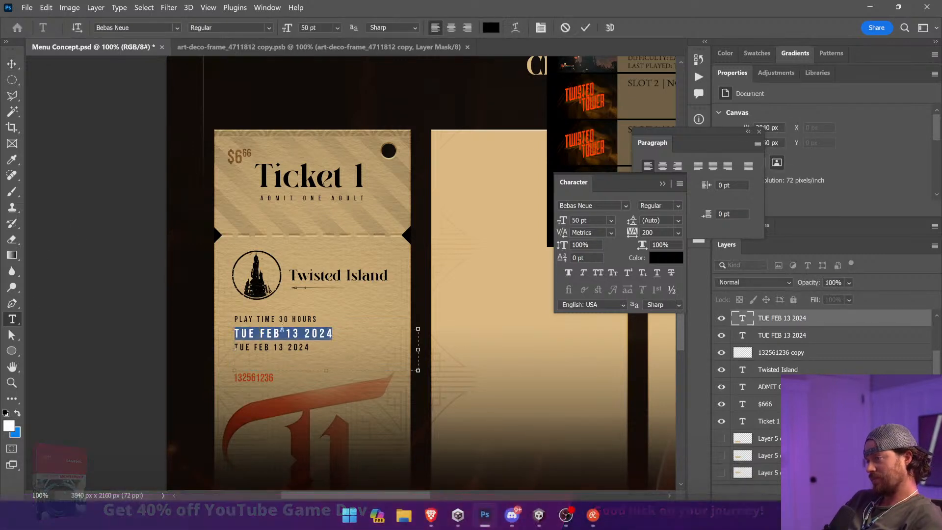
click(466, 28)
drag(418, 349, 261, 334)
click(452, 28)
click(333, 339)
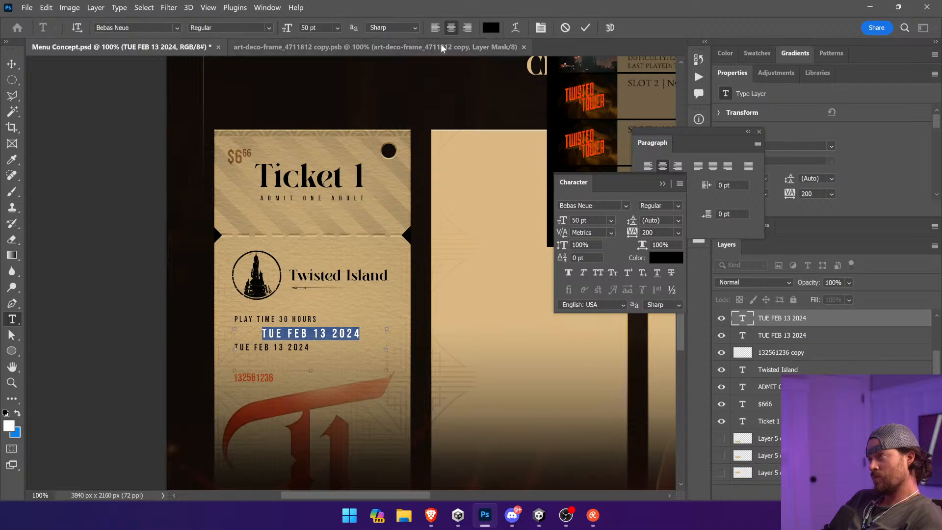
click(435, 28)
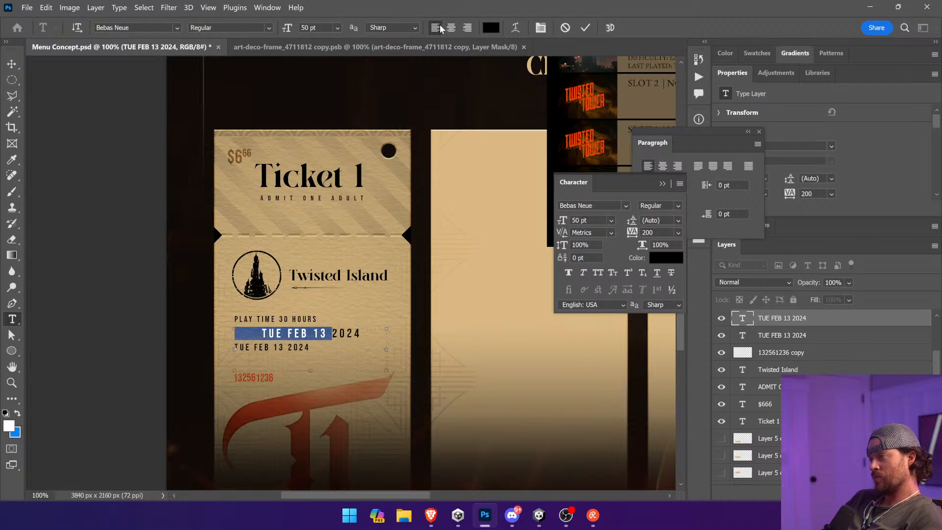
Step: Delete both TUE FEB 13 2024 lines below the PLAY TIME 30 HOURS text
click(19, 61)
key(Delete)
key(Delete)
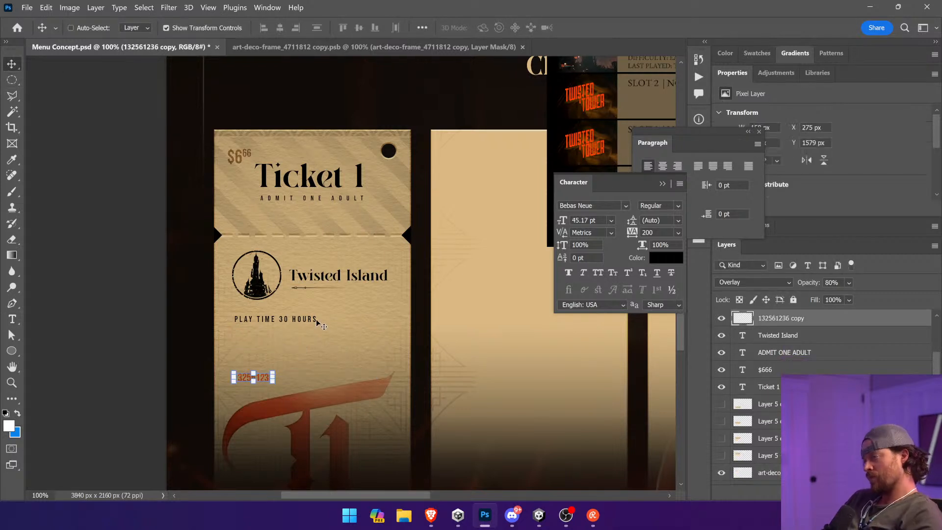
Step: Enlarge the PLAY TIME 30 HOURS line to about 48 pt and place a duplicate directly beneath it
ctrl+click(348, 332)
ctrl+click(311, 320)
drag(394, 333, 424, 226)
key(Return)
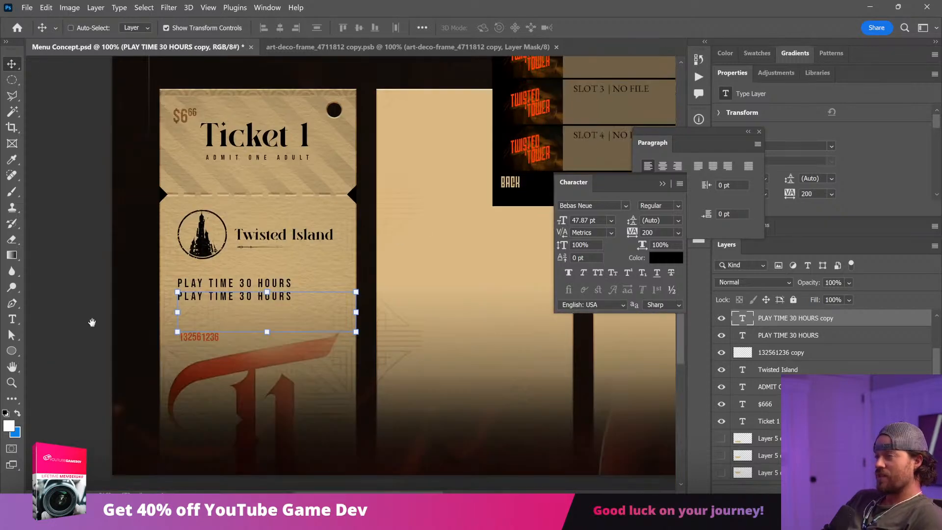
Step: Replace the duplicated play time line's text with DIFFICULTY: HARD
click(12, 319)
triple_click(220, 297)
text(DIFFICULTY: HARD)
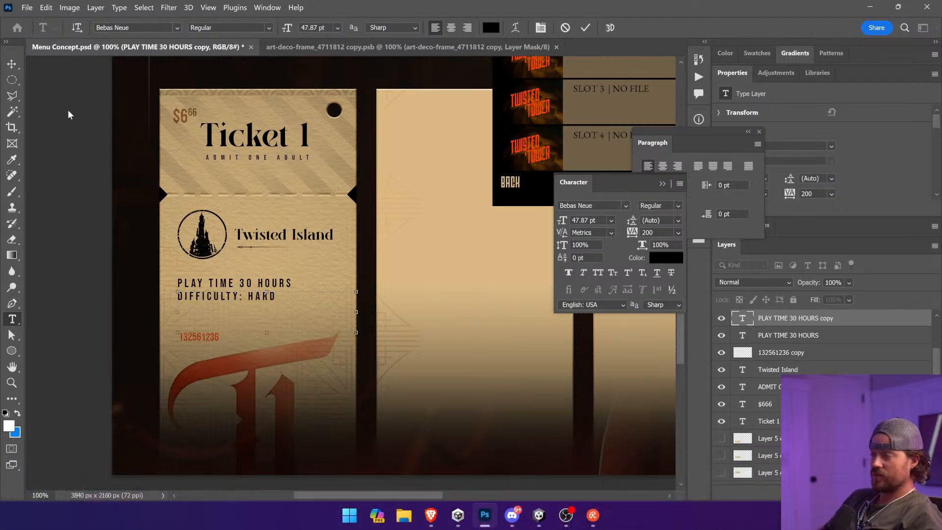
click(11, 64)
drag(267, 227, 225, 319)
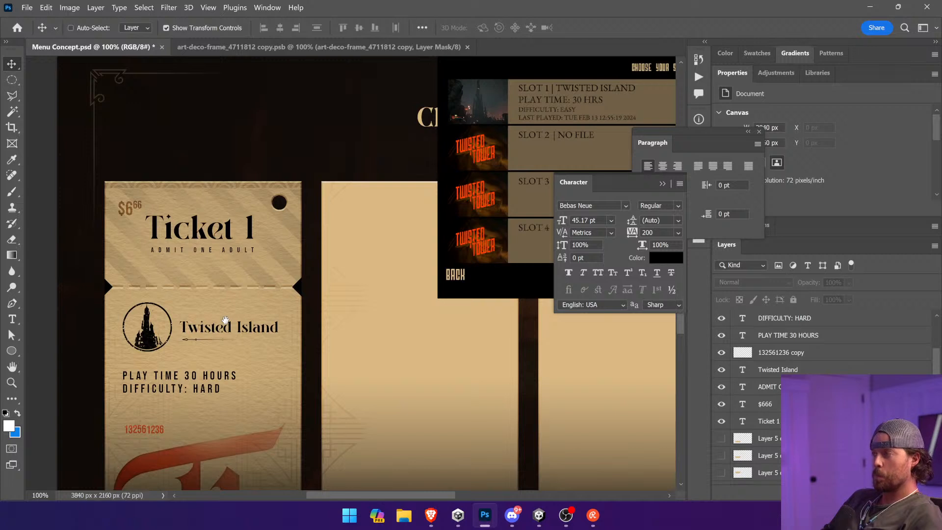
Step: Duplicate the DIFFICULTY: HARD line directly beneath itself and change the copy's text to 3.3.24
ctrl+click(209, 393)
ctrl+click(211, 392)
mouse_move(225, 394)
mouse_down()
mouse_move(222, 412)
mouse_move(228, 406)
mouse_up()
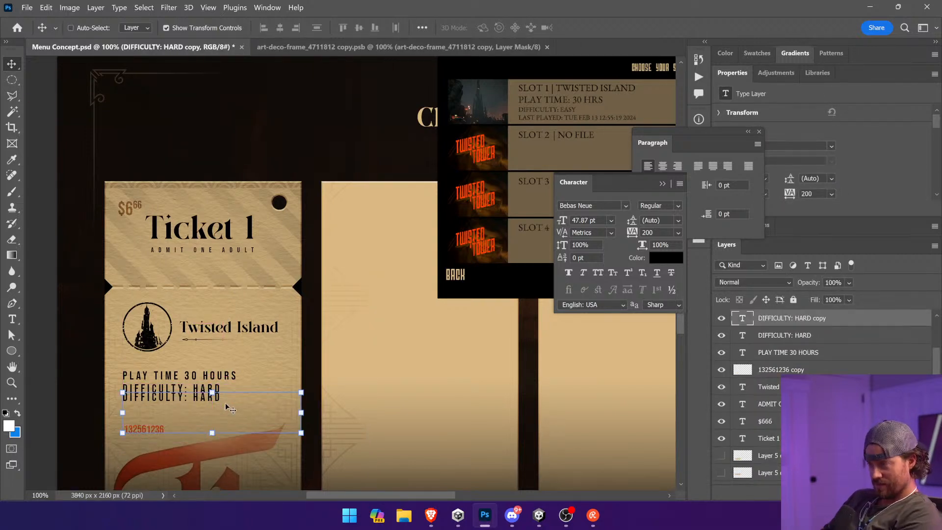
key(t)
click(148, 400)
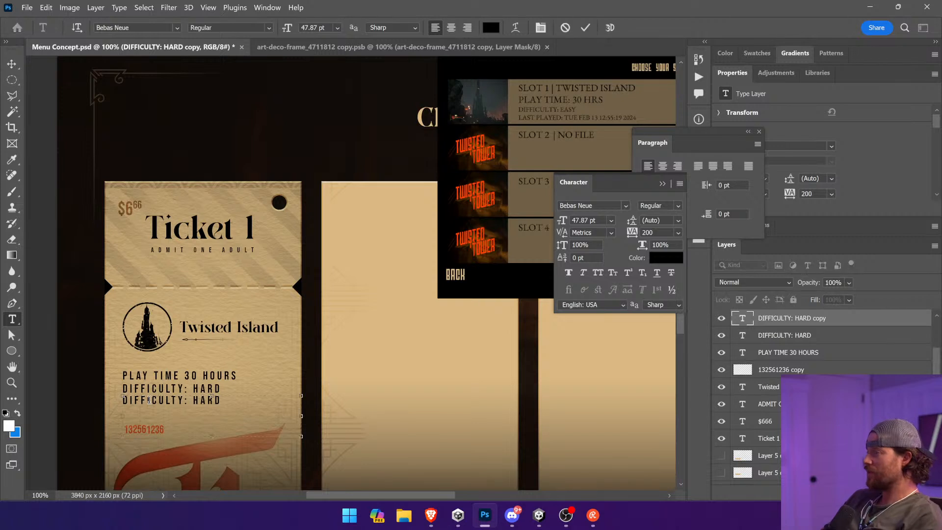
key(ctrl+a)
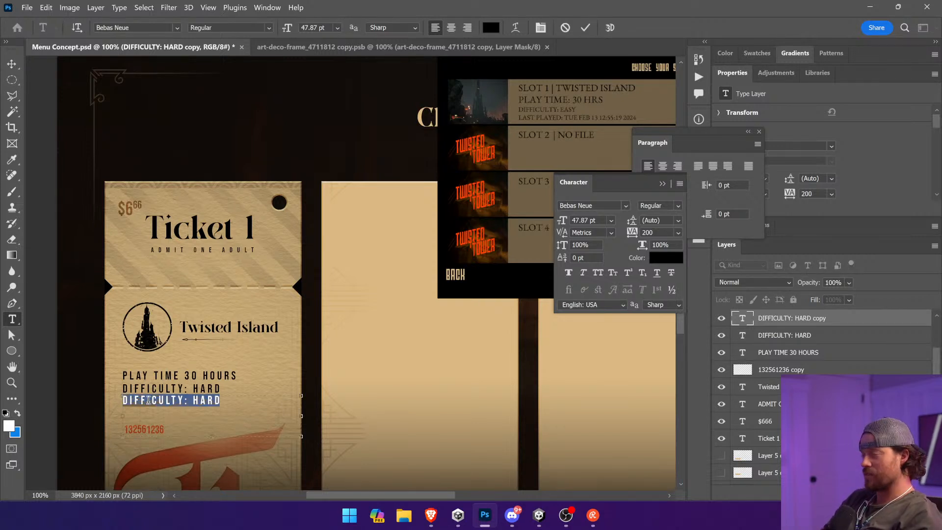
text(3.3.)
text(15)
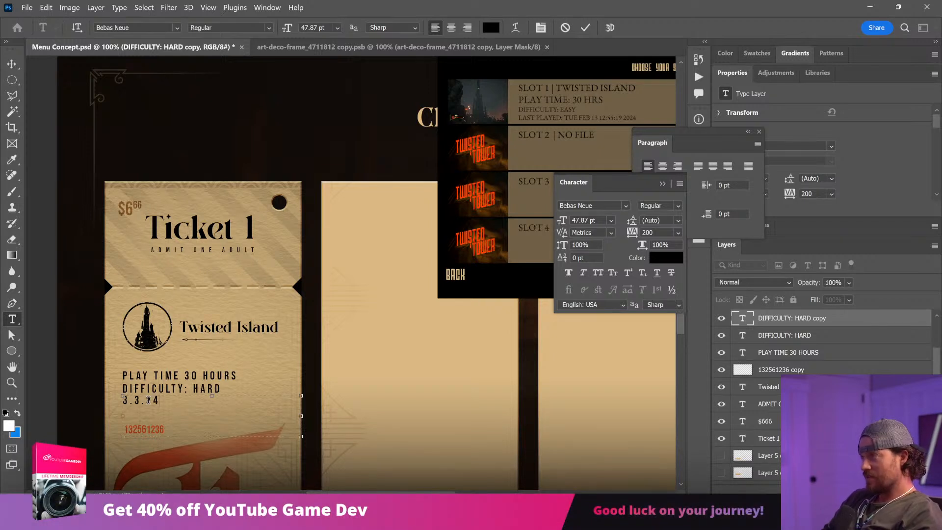
click(12, 64)
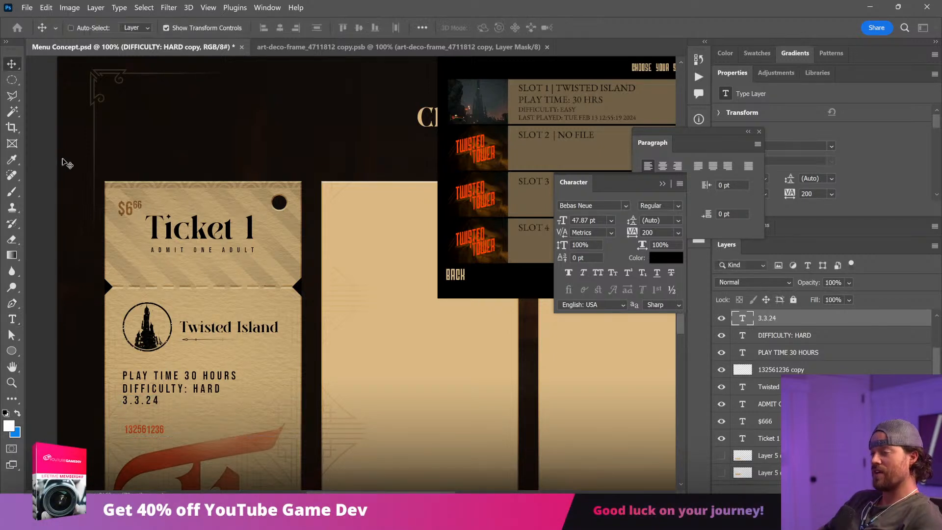
click(12, 320)
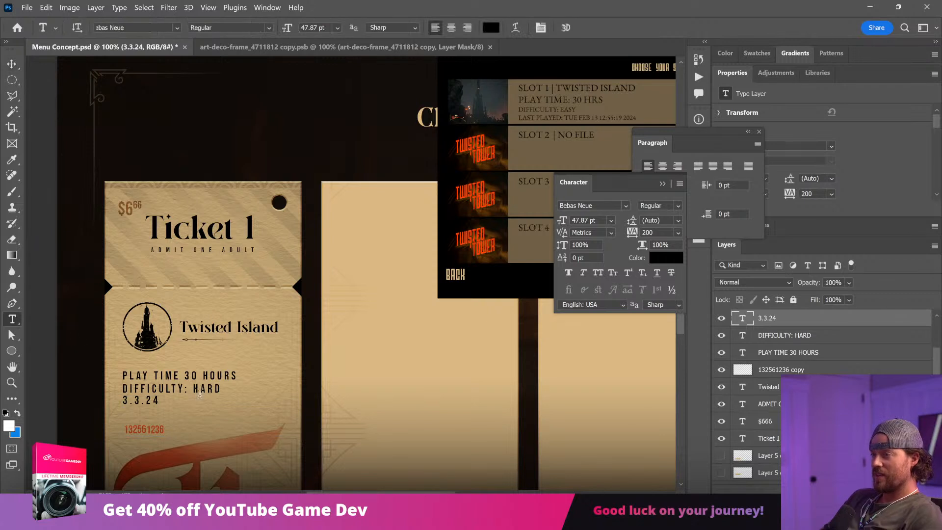
click(161, 398)
click(11, 64)
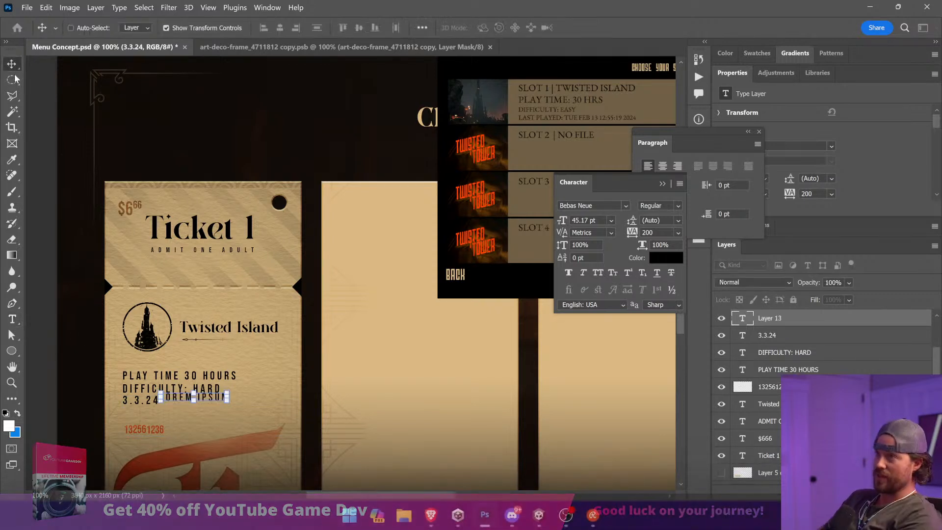
key(ctrl+z)
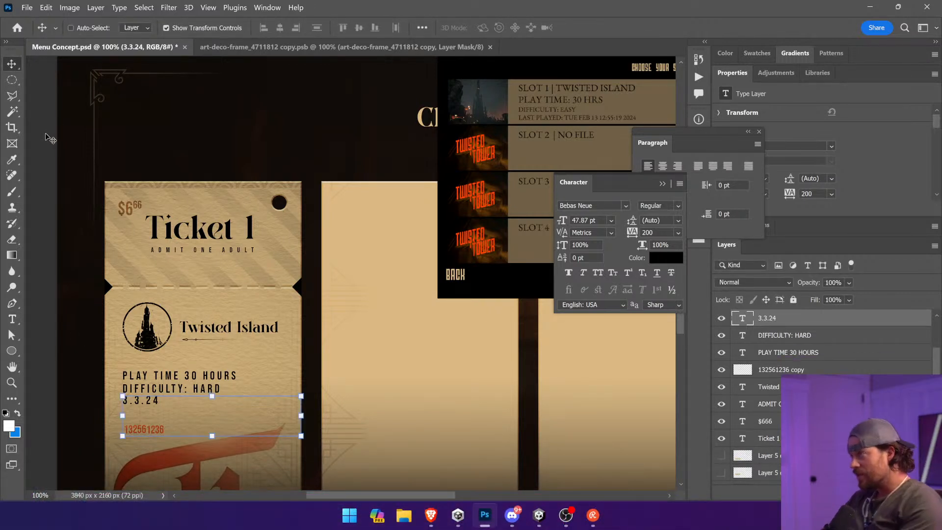
Step: Shorten the DIFFICULTY: HARD text box so it no longer overlaps the date line below
click(13, 321)
click(143, 389)
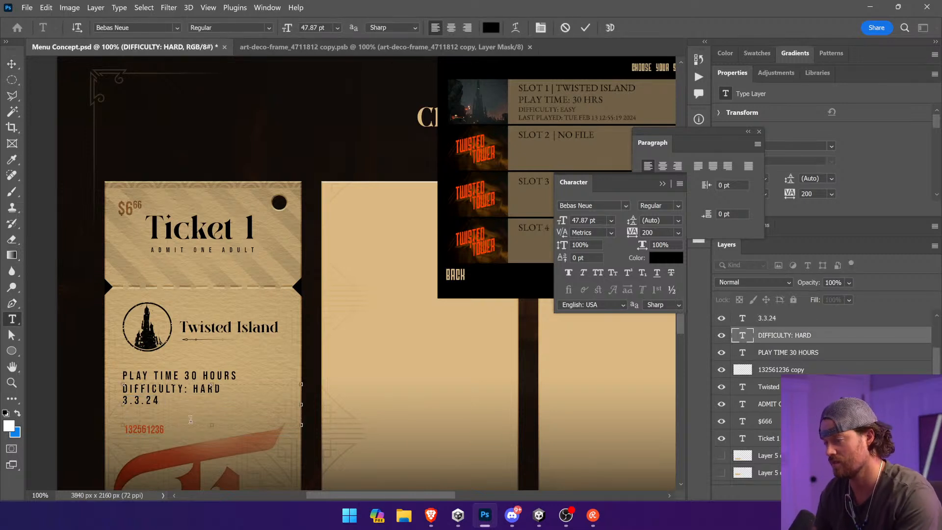
drag(218, 427, 212, 395)
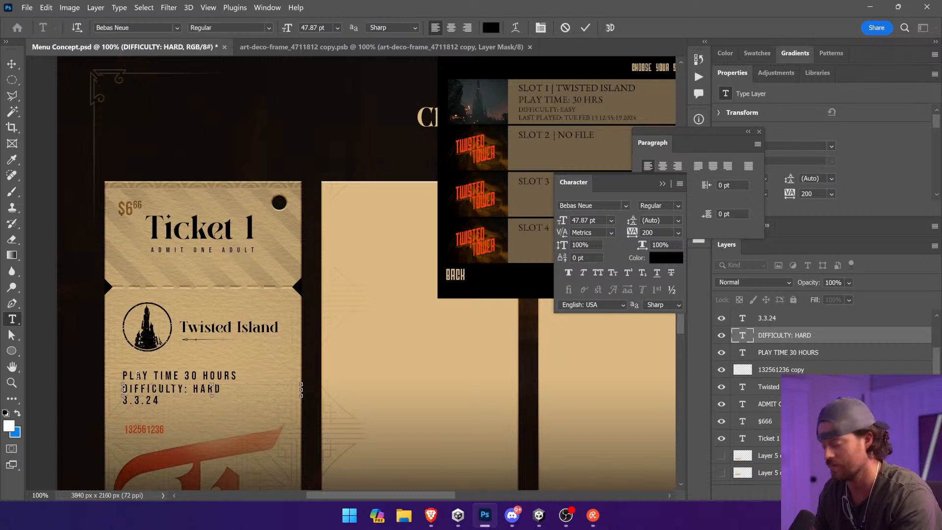
Step: Extend the date line with a slash and the time so it reads 3.3.24 / 13:12:55
click(187, 402)
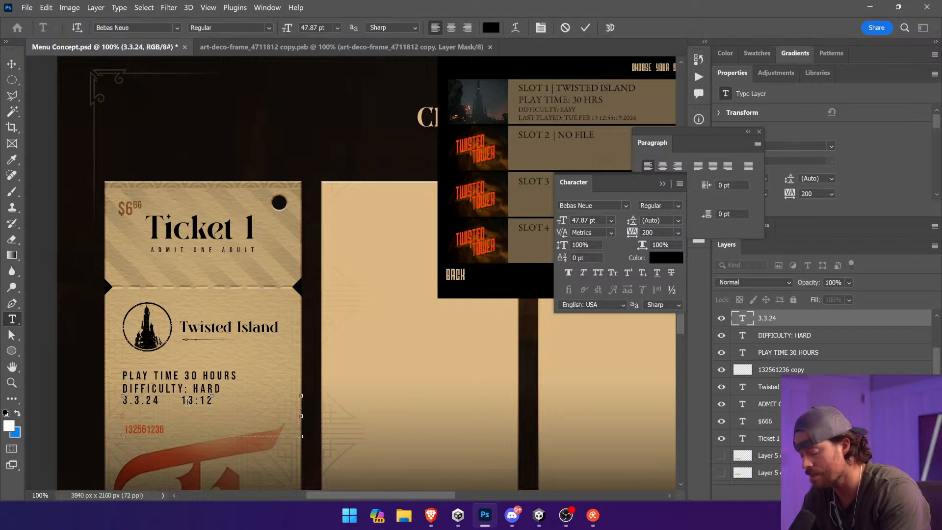
text(:55)
click(169, 402)
key(BackSpace)
drag(179, 403, 163, 402)
key(BackSpace)
text(/)
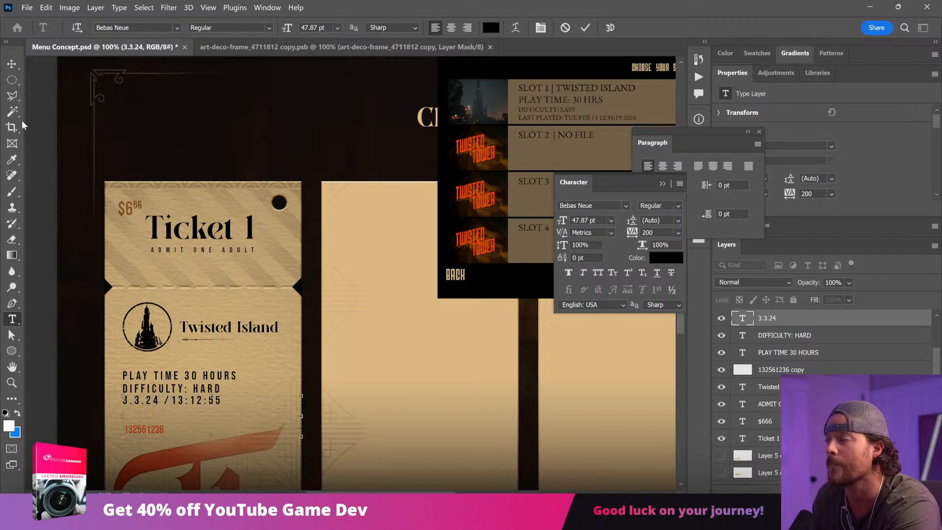
click(12, 64)
ctrl+click(77, 205)
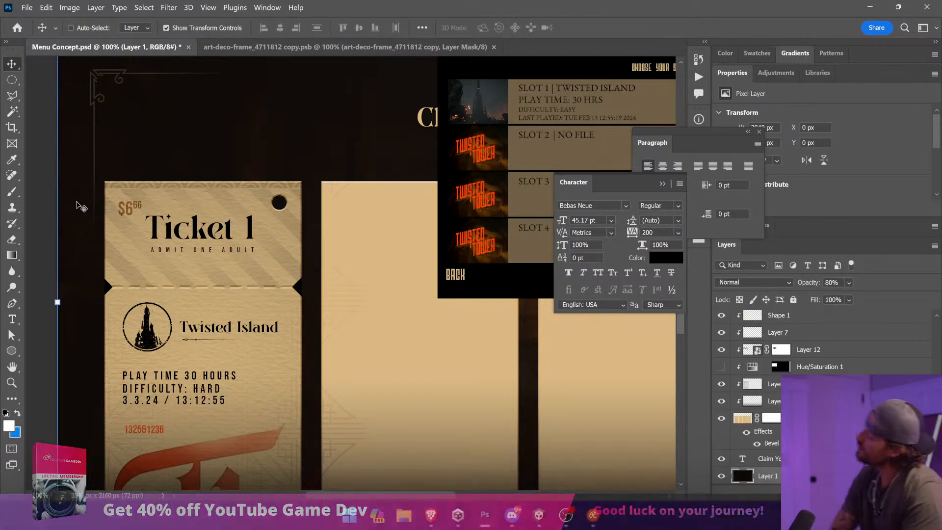
Step: Swap the difficulty and play time lines so DIFFICULTY: HARD sits above PLAY TIME 30 HOURS, evenly spaced with the date line
ctrl+click(217, 391)
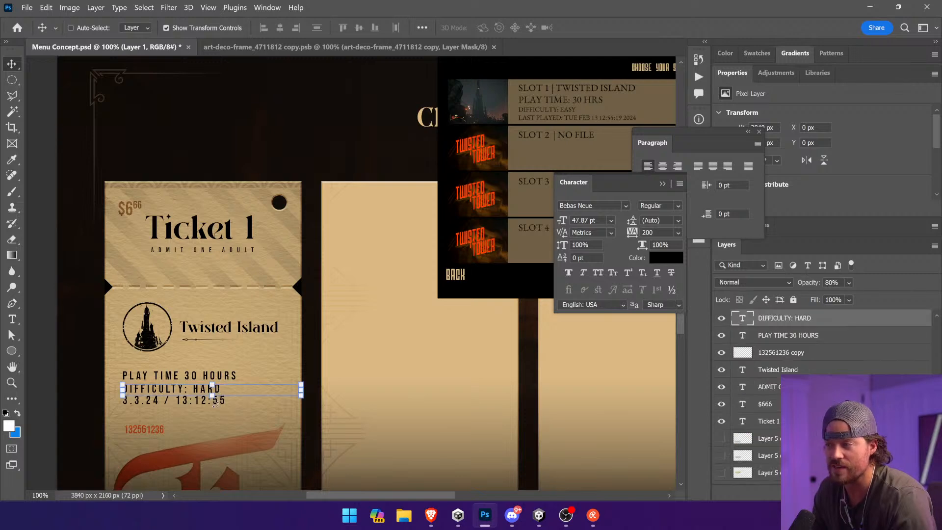
key(ctrl+space)
drag(112, 346, 271, 448)
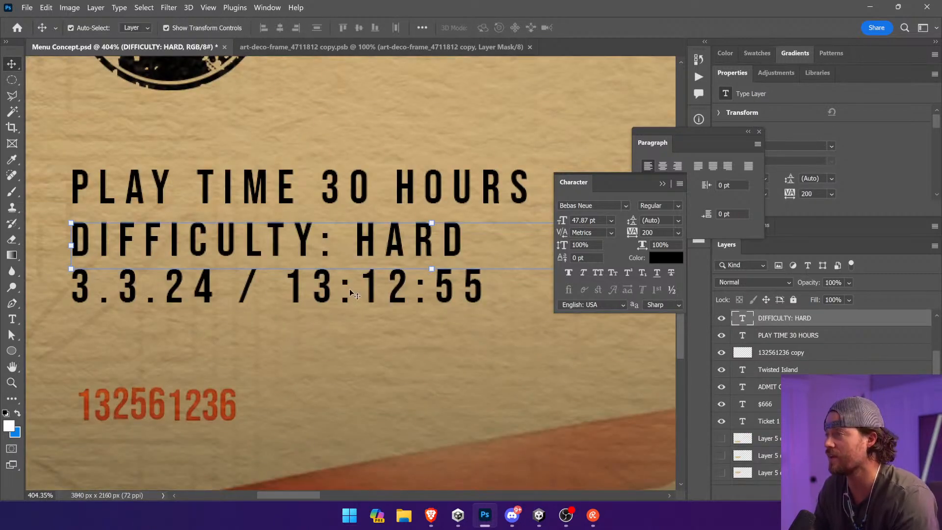
drag(404, 244, 402, 189)
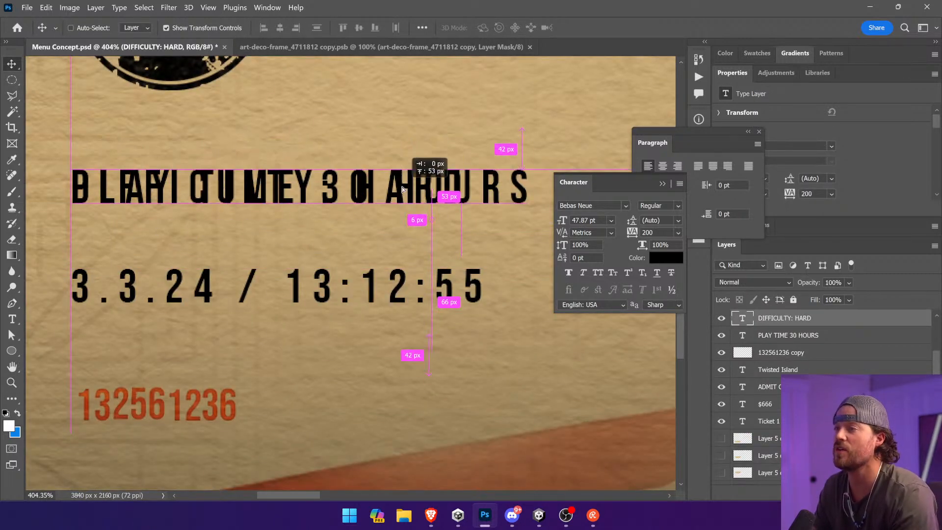
drag(510, 194, 506, 244)
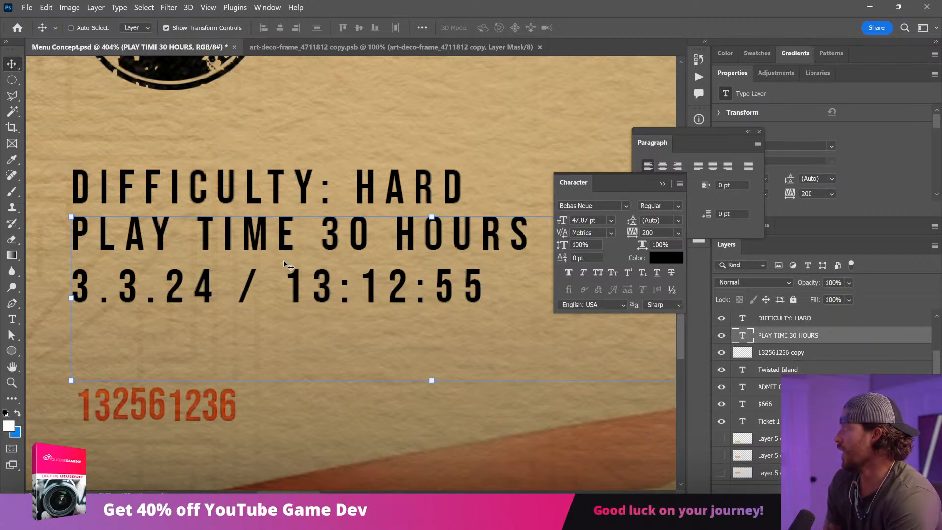
key(Down)
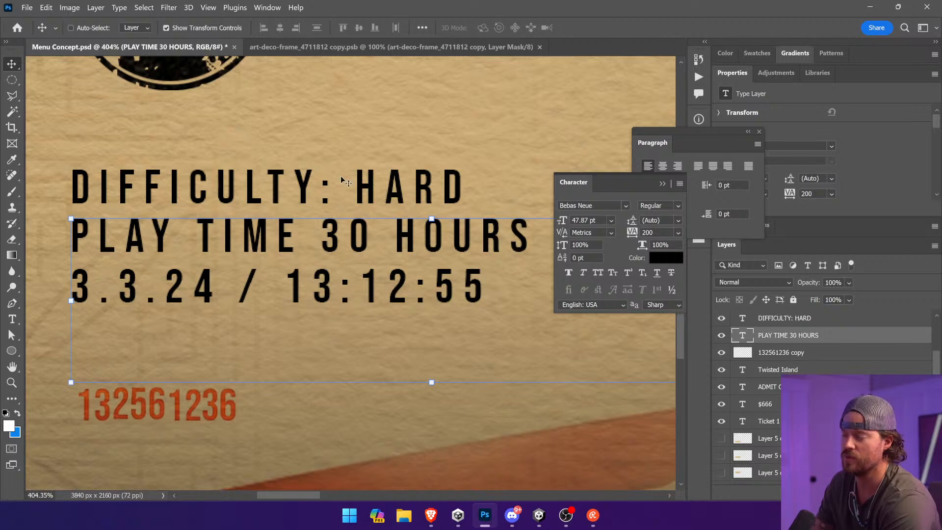
key(ctrl+minus)
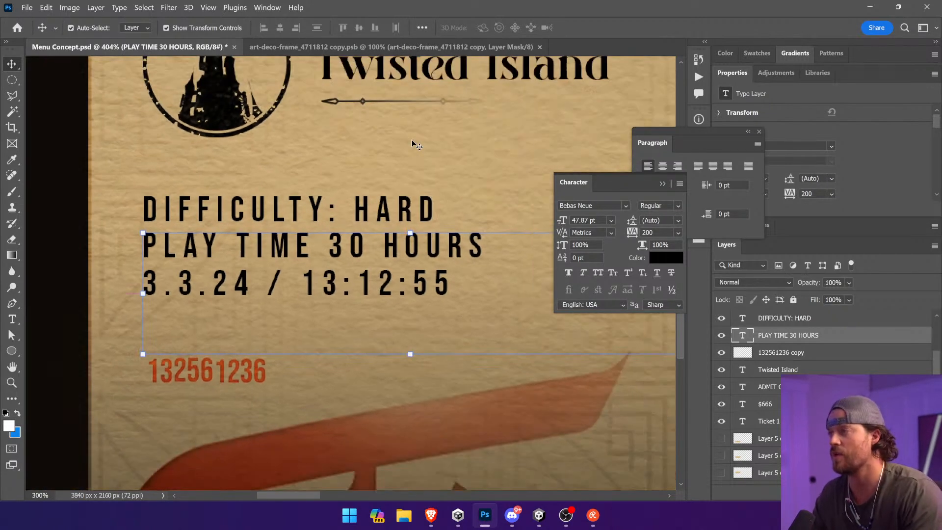
Step: Examine the ticket's three detail lines at several magnifications, from close-up to most of the ticket
click(35, 133)
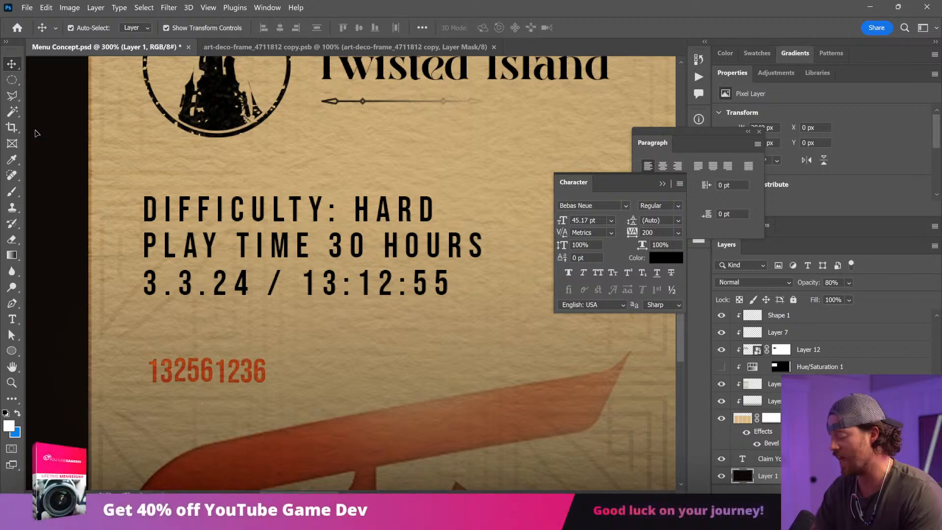
key(ctrl+minus)
key(ctrl+minus)
key(ctrl+minus)
key(ctrl+plus)
key(ctrl+plus)
key(ctrl+minus)
key(ctrl+minus)
key(ctrl+minus)
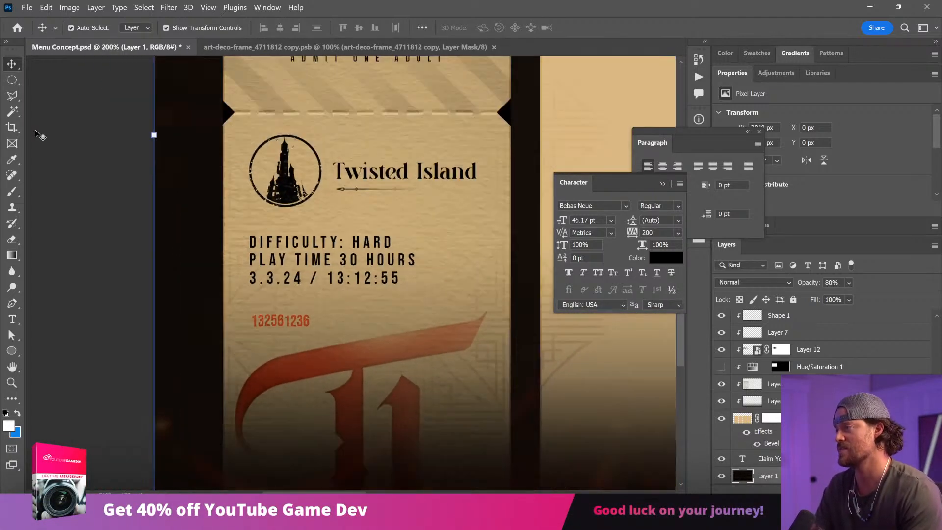
key(ctrl+plus)
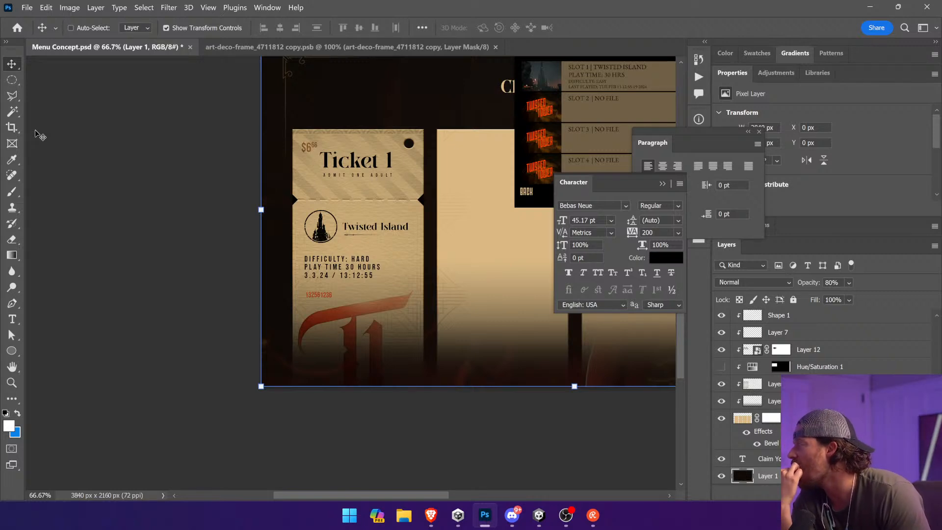
Step: Move the date and time line above the difficulty line, and lower the difficulty and play time lines together
ctrl+click(147, 278)
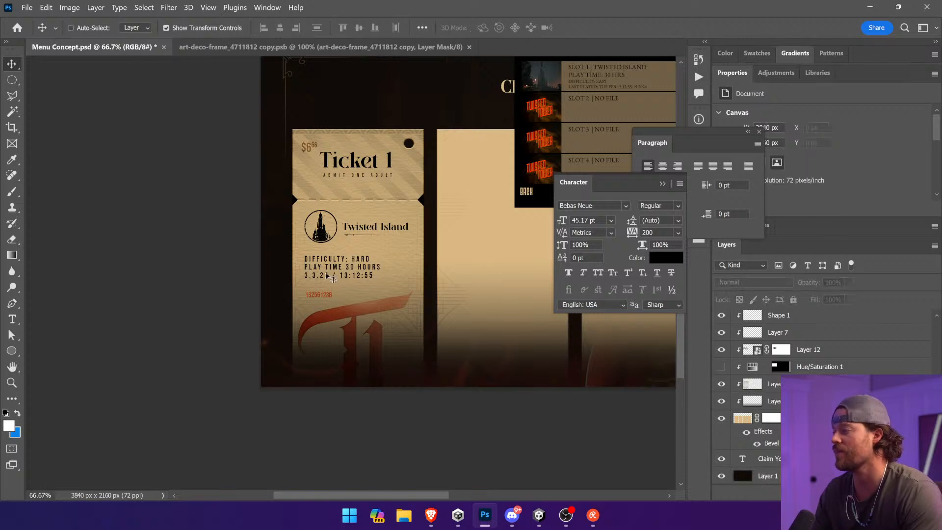
ctrl+click(353, 280)
drag(353, 280, 351, 256)
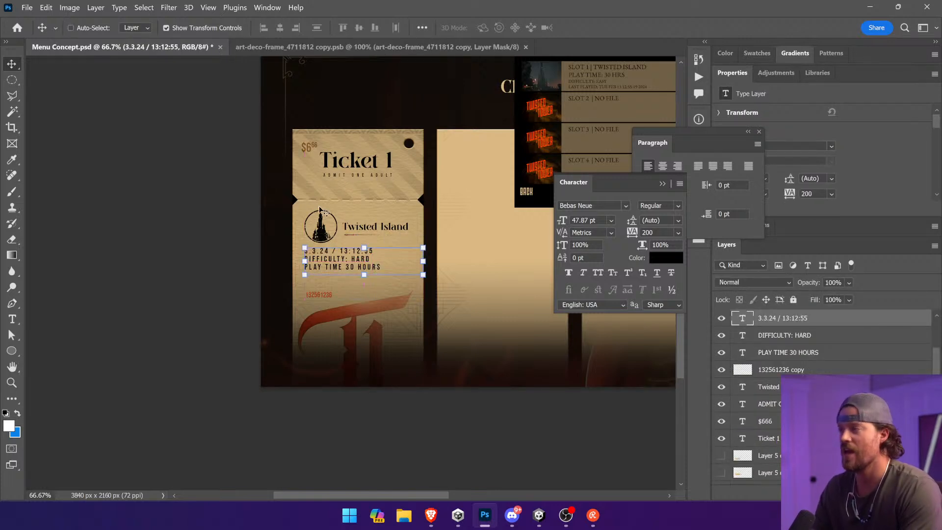
key(ctrl+space)
drag(284, 204, 476, 359)
ctrl+click(306, 231)
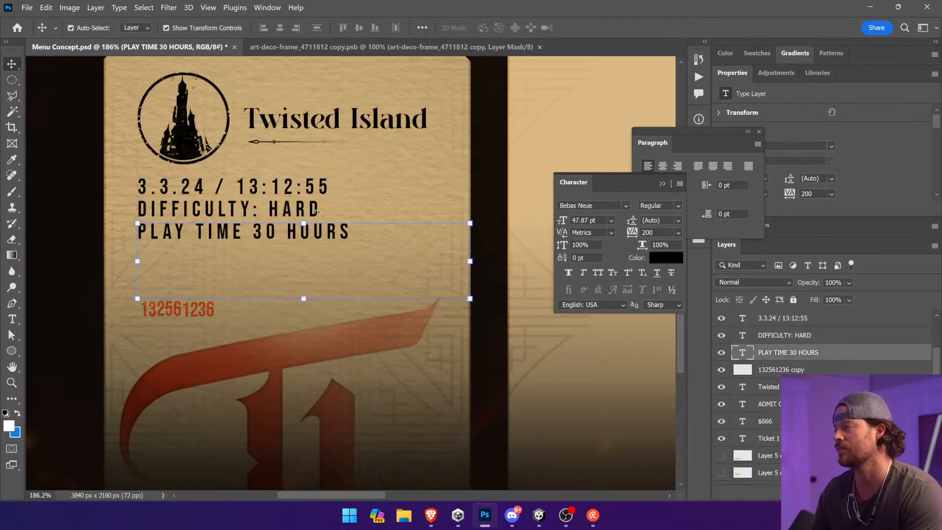
ctrl+shift+click(316, 212)
drag(316, 211, 304, 269)
Step: Enlarge the 3.3.24 / 13:12:55 line to about 57 pt and place it between the ticket title and the difficulty line
ctrl+click(304, 188)
key(Return)
drag(339, 224, 371, 233)
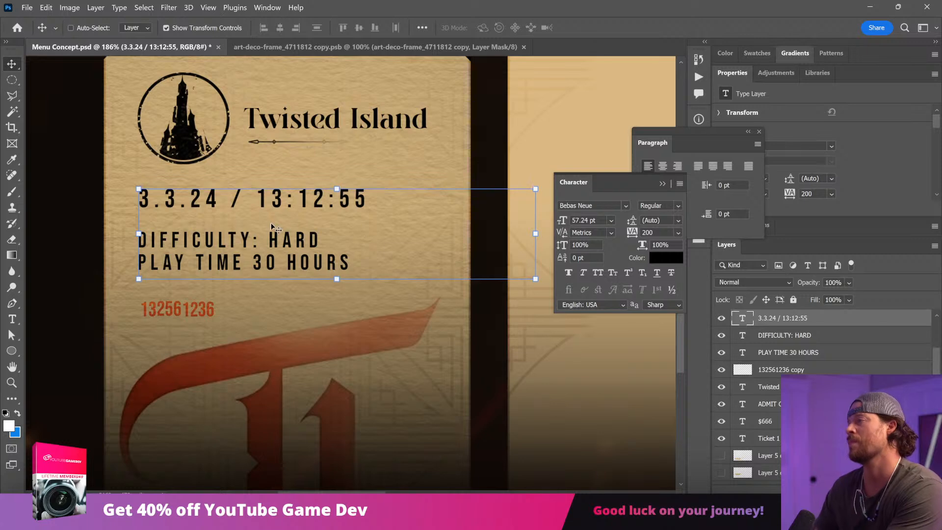
ctrl+click(108, 209)
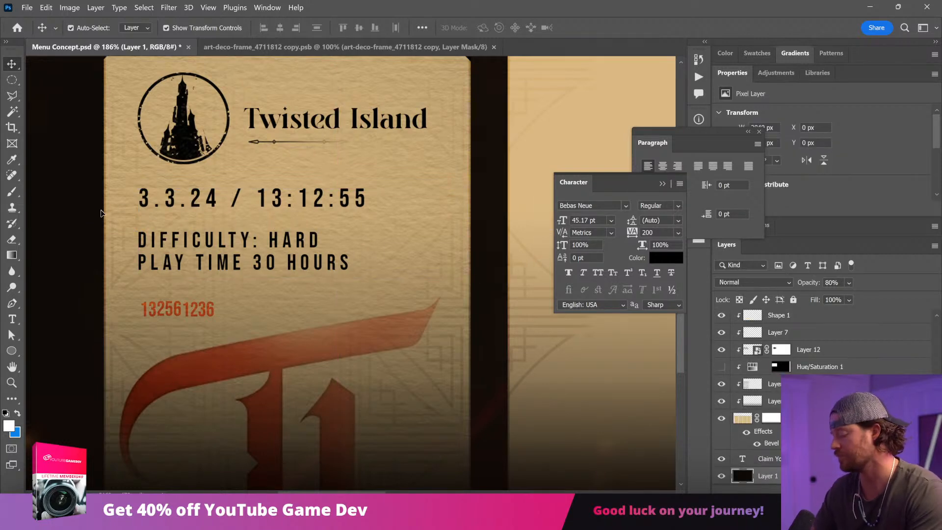
Step: Scale the DIFFICULTY: HARD and PLAY TIME 30 HOURS lines down together to about 44 pt
key(ctrl+1)
key(z)
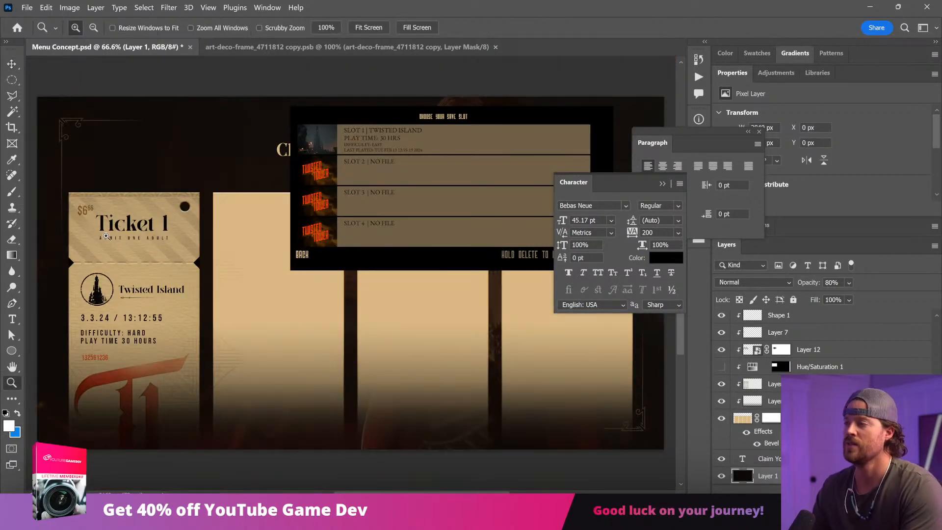
drag(108, 238, 268, 369)
drag(256, 332, 387, 328)
key(v)
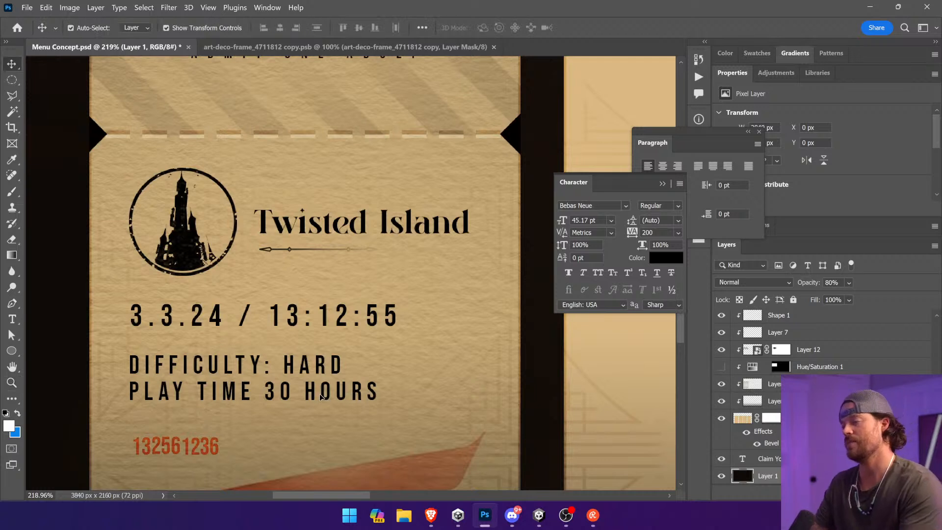
ctrl+click(315, 395)
key(ctrl+t)
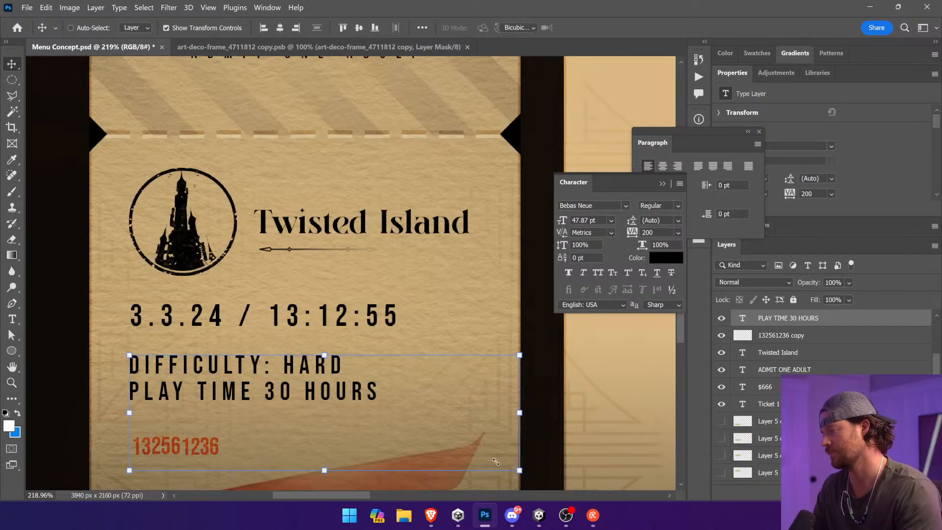
drag(523, 473, 491, 465)
key(Return)
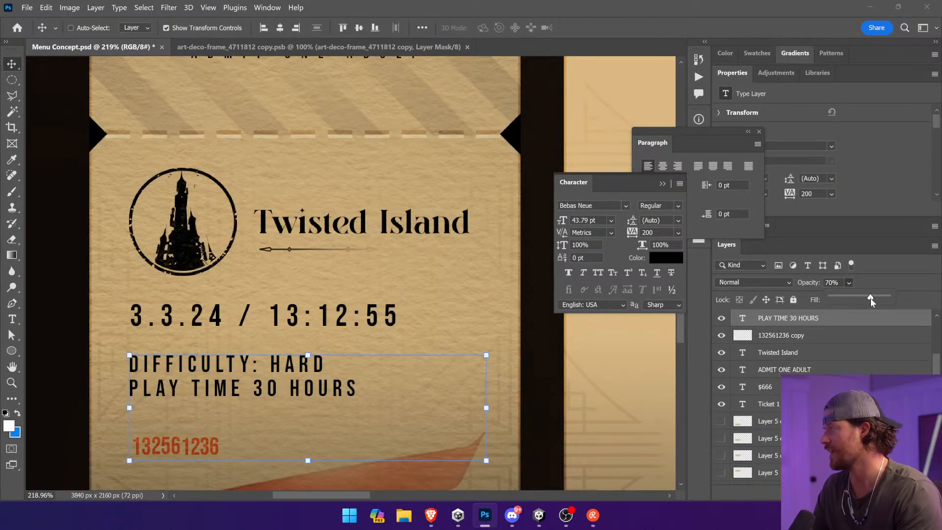
Step: Lower the opacity of the difficulty and play time lines to roughly 70%, and check the whole screen layout
drag(870, 298, 867, 297)
ctrl+click(608, 391)
key(ctrl+0)
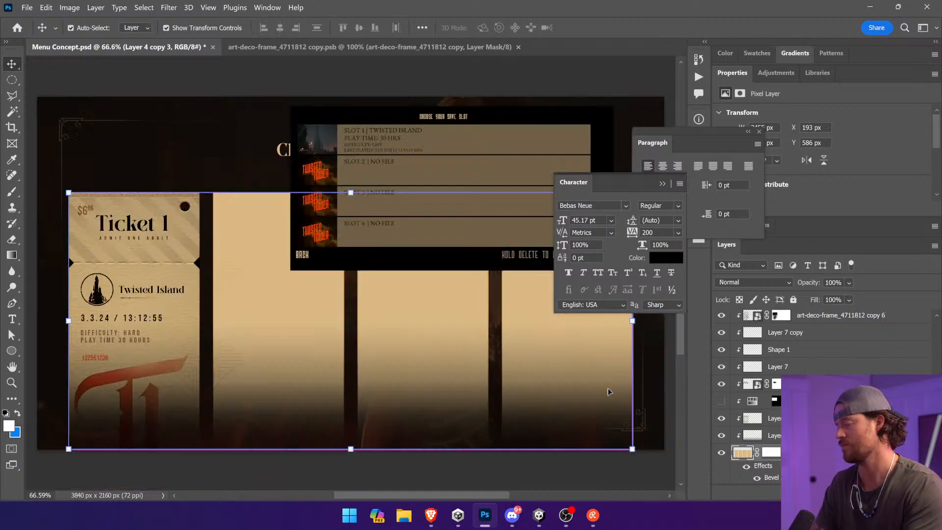
key(ctrl+minus)
ctrl+click(238, 438)
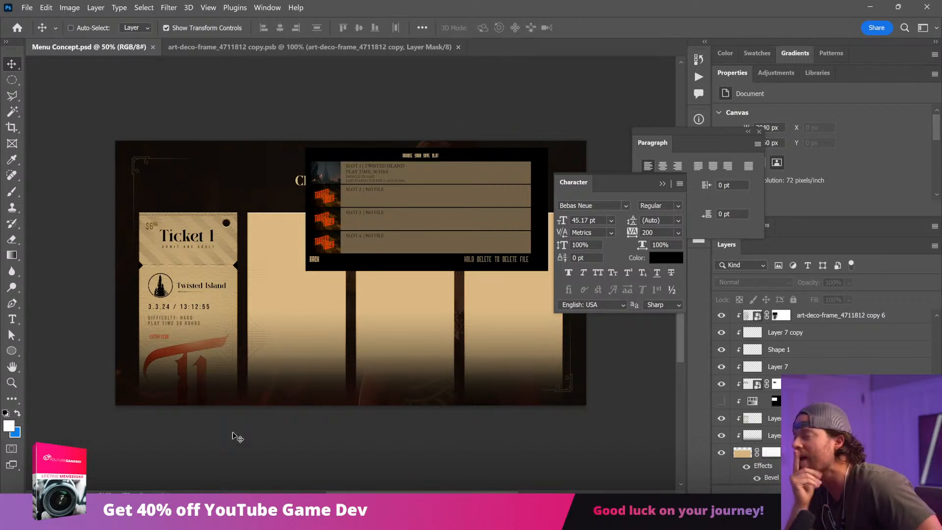
Step: Close the Character and Paragraph panels and search the Noun Project icon library for "stamp"
click(700, 183)
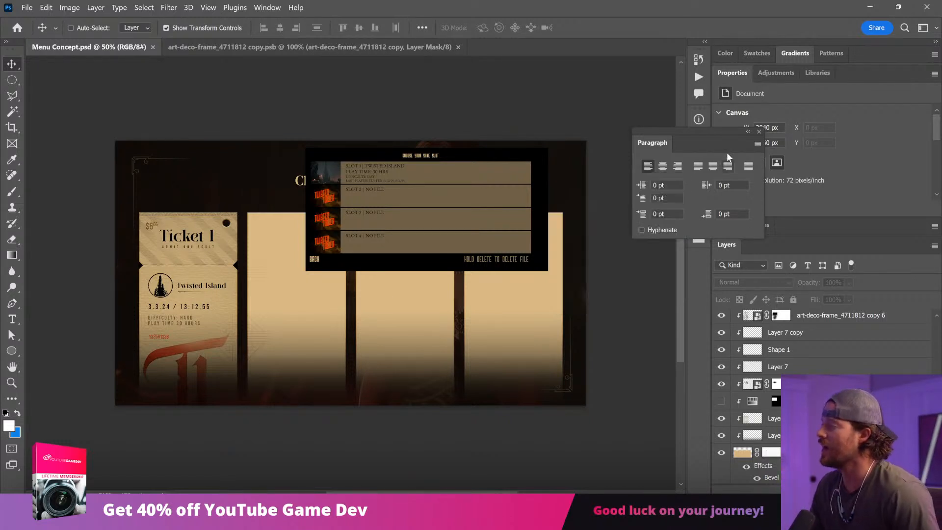
click(760, 132)
click(699, 237)
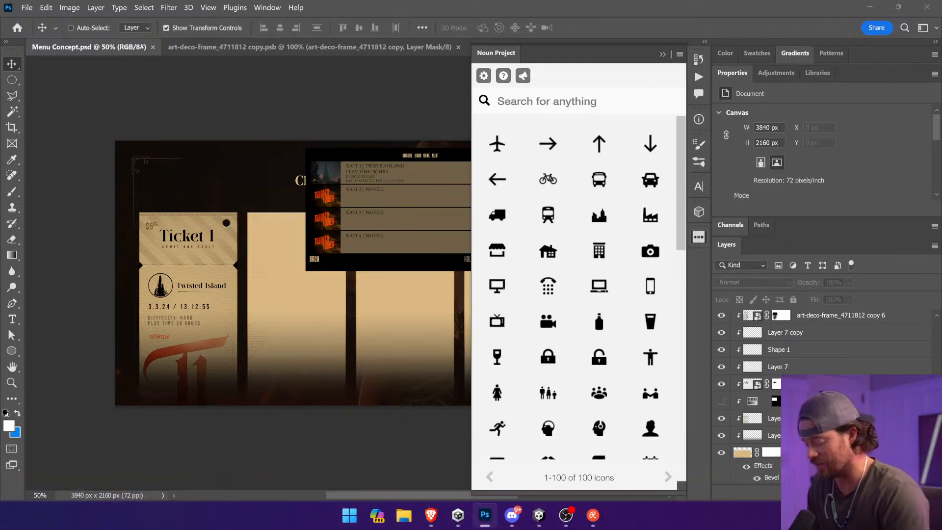
text(stamp)
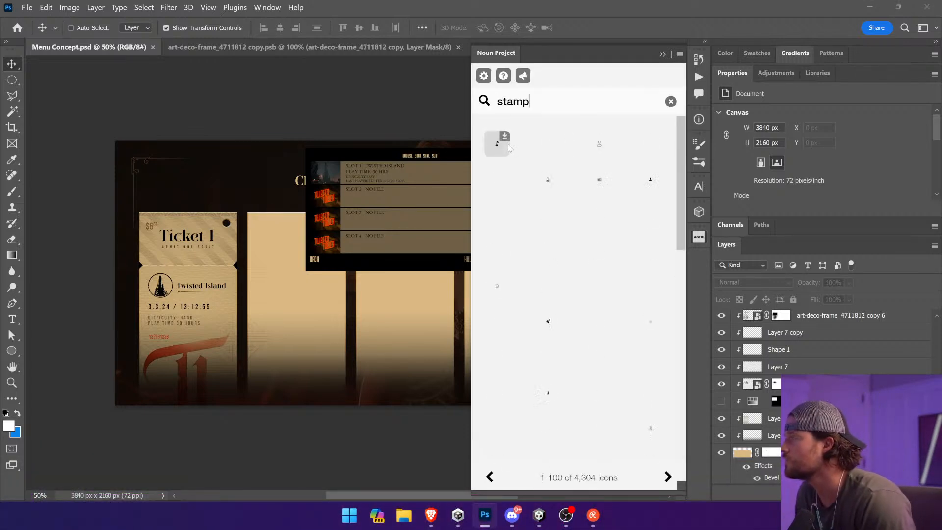
scroll(540, 210, down, 10)
scroll(540, 210, down, 2)
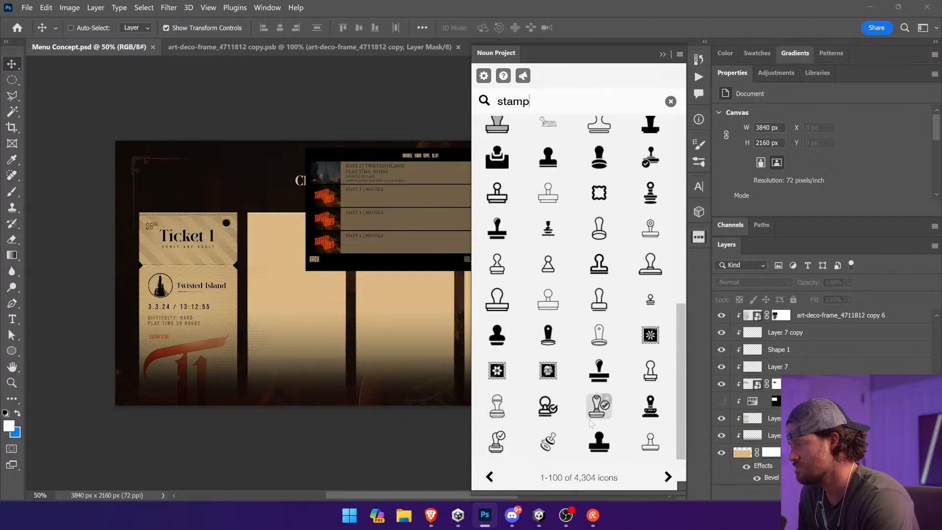
click(668, 476)
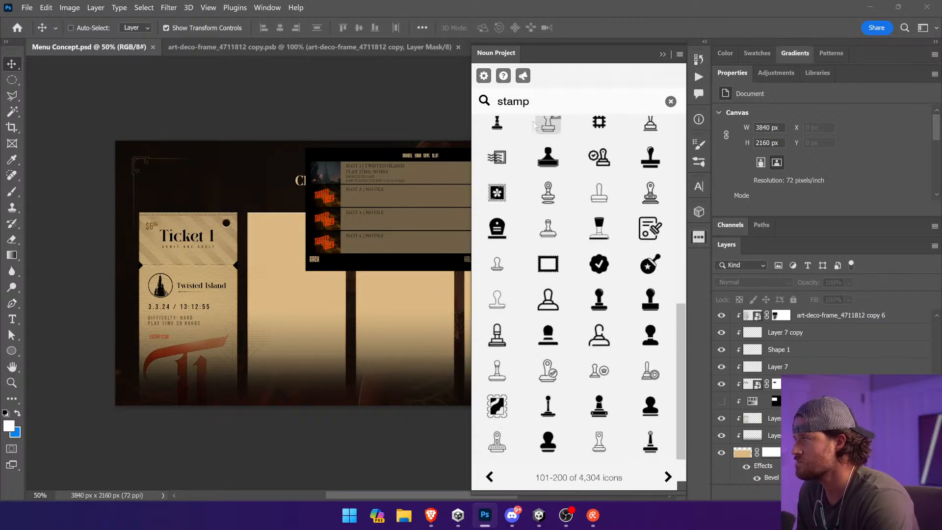
Step: Search the icon library for "seal" and browse the icons for a ticket seal
double_click(512, 101)
text(seal)
key(Return)
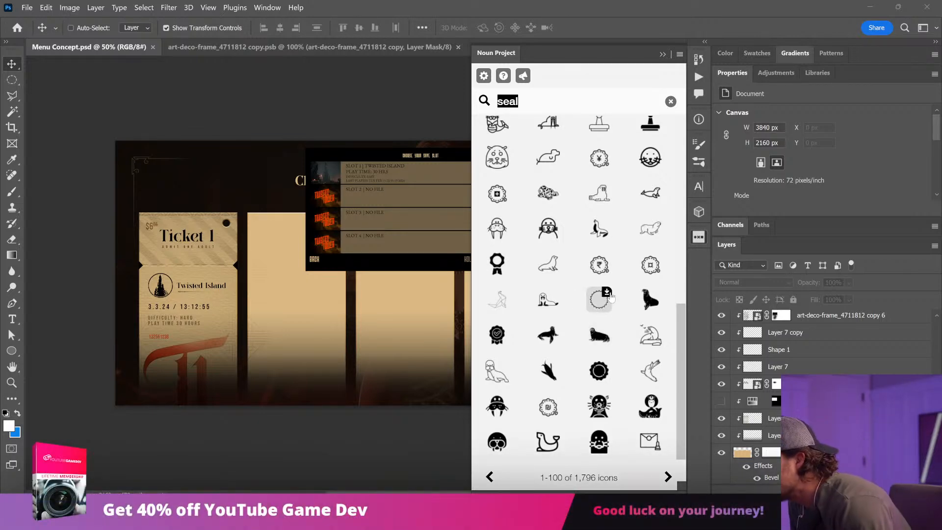
scroll(610, 296, up, 5)
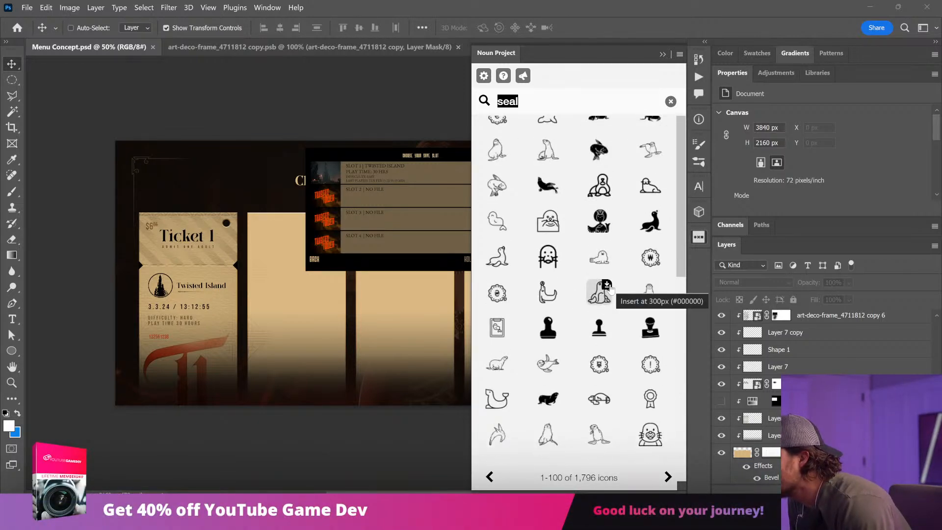
Step: Try the scalloped seal icon with the won symbol at several sizes and positions around Ticket 1, and remove it
click(648, 260)
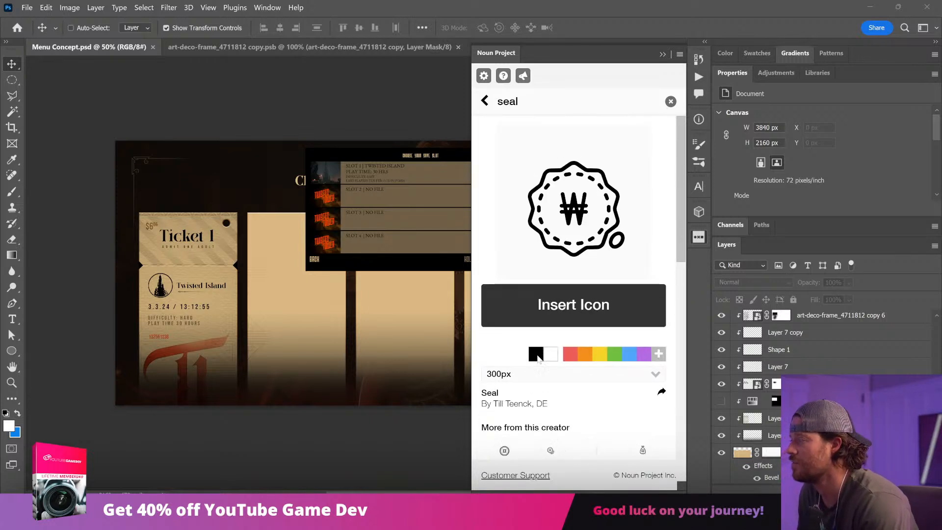
drag(361, 318, 245, 402)
drag(235, 341, 136, 278)
key(Return)
drag(224, 369, 298, 389)
drag(215, 344, 301, 259)
key(Return)
drag(245, 339, 200, 383)
drag(245, 324, 208, 350)
key(Return)
drag(248, 394, 190, 210)
key(Delete)
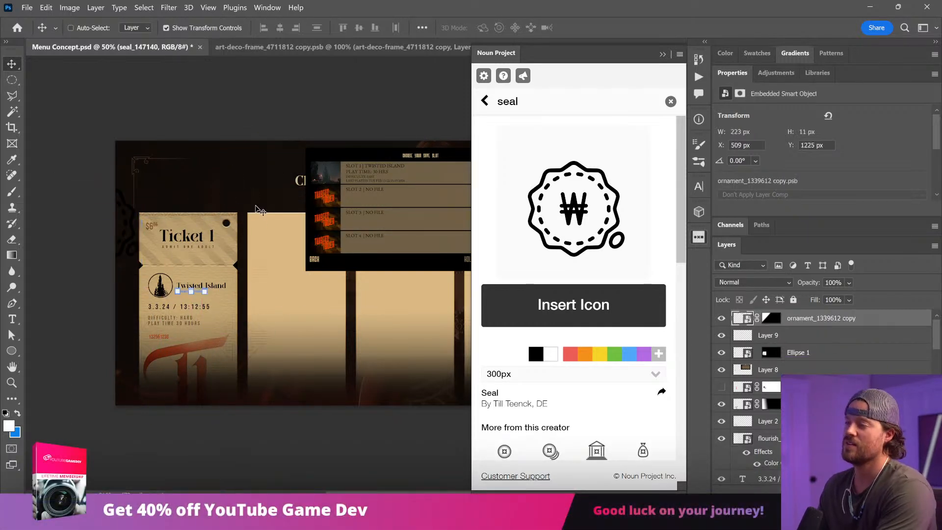
click(664, 55)
key(ctrl)
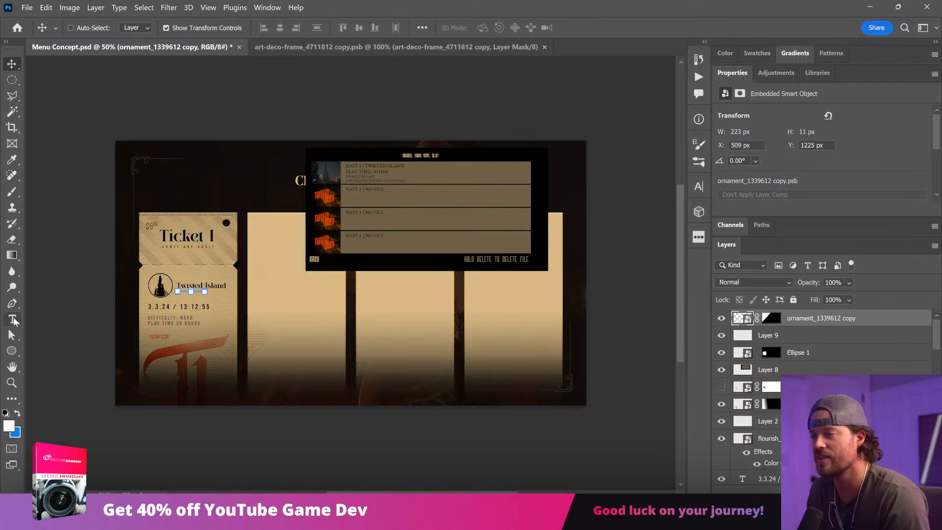
Step: Select all layers from the ornament down to Layer 4 copy 3 and move the ticket panels up slightly
ctrl+click(330, 362)
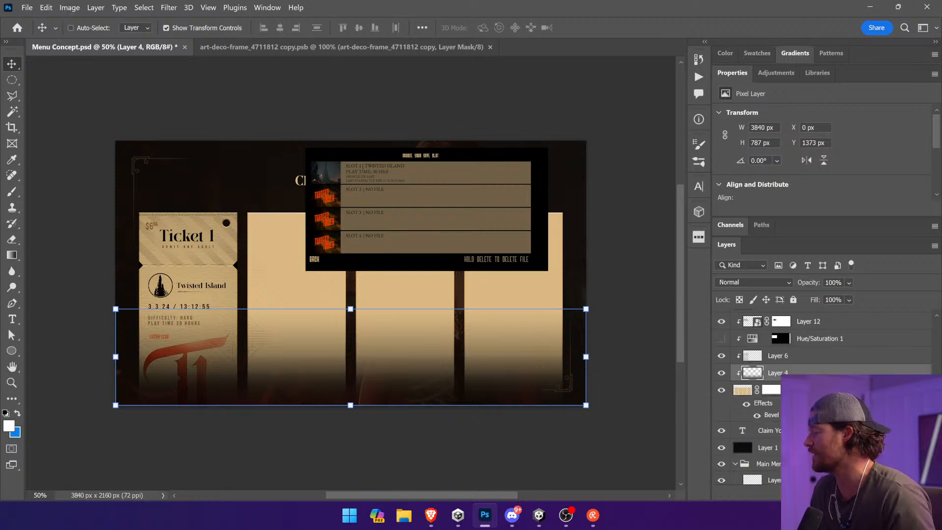
click(812, 390)
scroll(817, 368, up, 10)
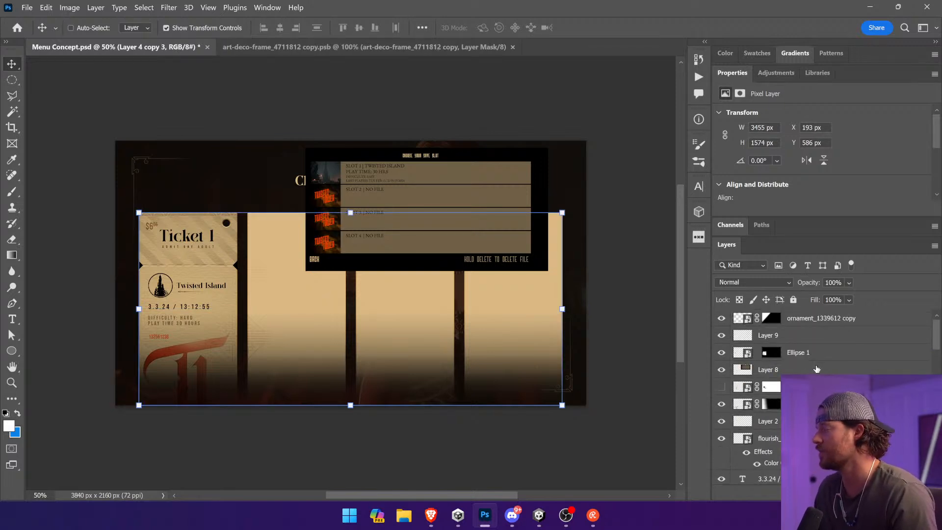
shift+click(812, 319)
drag(479, 336, 479, 321)
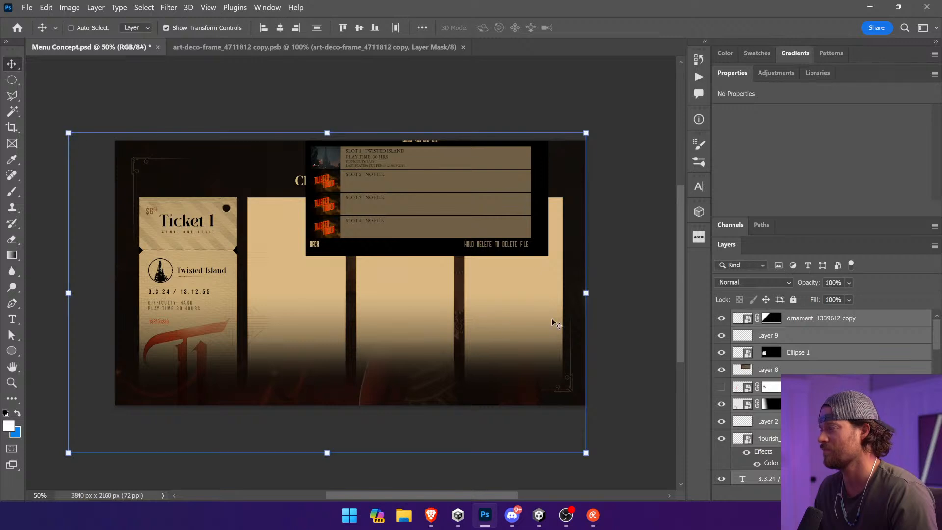
key(ctrl+z)
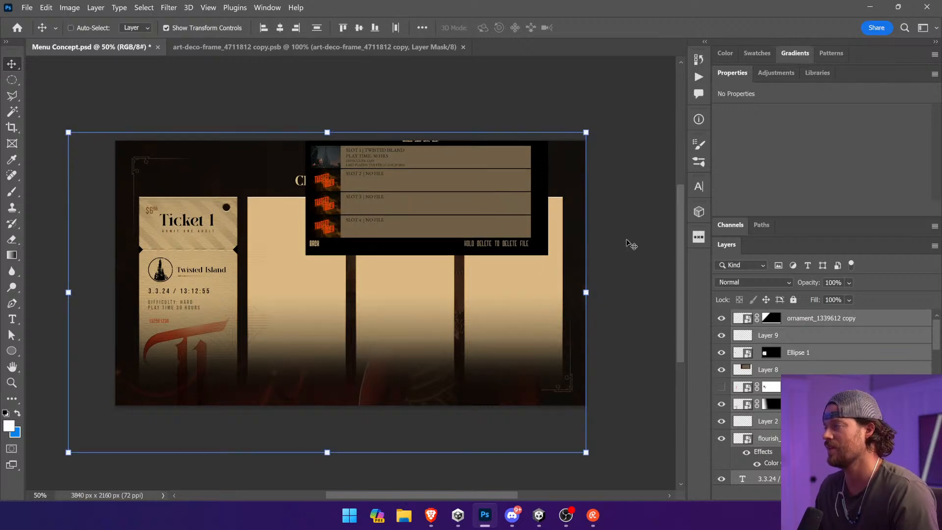
click(649, 245)
Step: Try a Back label made from a copy of the Claim Your Ticket title beneath Ticket 1, and delete it
drag(301, 183, 357, 400)
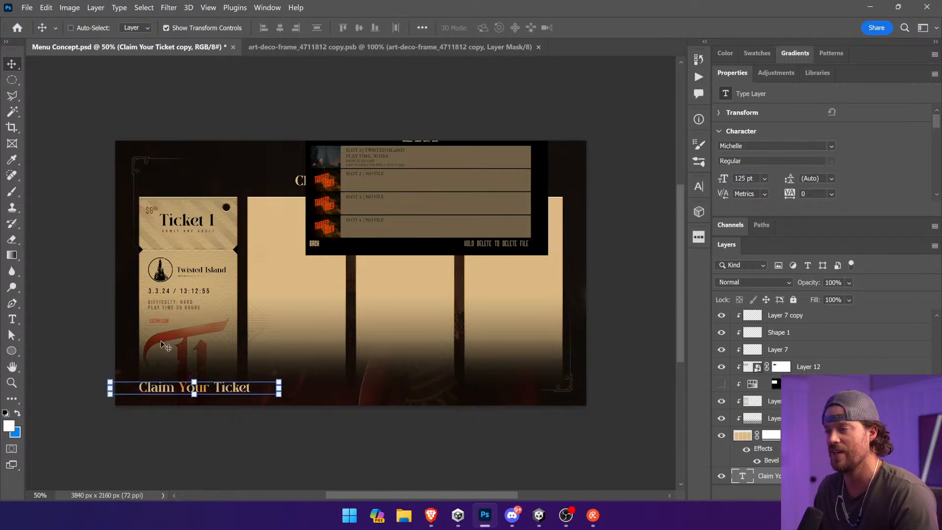
double_click(146, 388)
key(BackSpace)
text(Back)
click(435, 28)
click(12, 64)
drag(178, 147, 207, 149)
key(Delete)
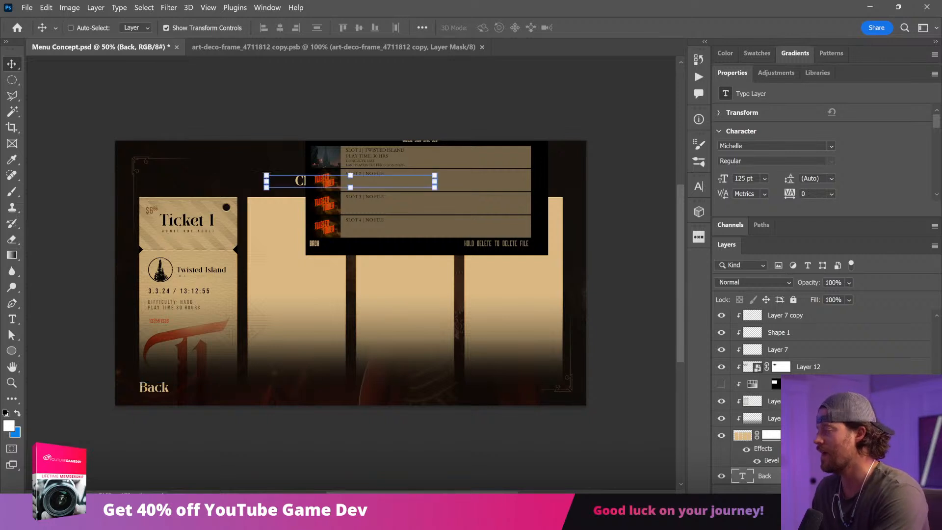
Step: Copy the main menu's Credits label to the top of the layer stack, place it beneath Ticket 1 and change its text to Back
scroll(804, 424, down, 5)
click(804, 424)
drag(805, 424, 817, 314)
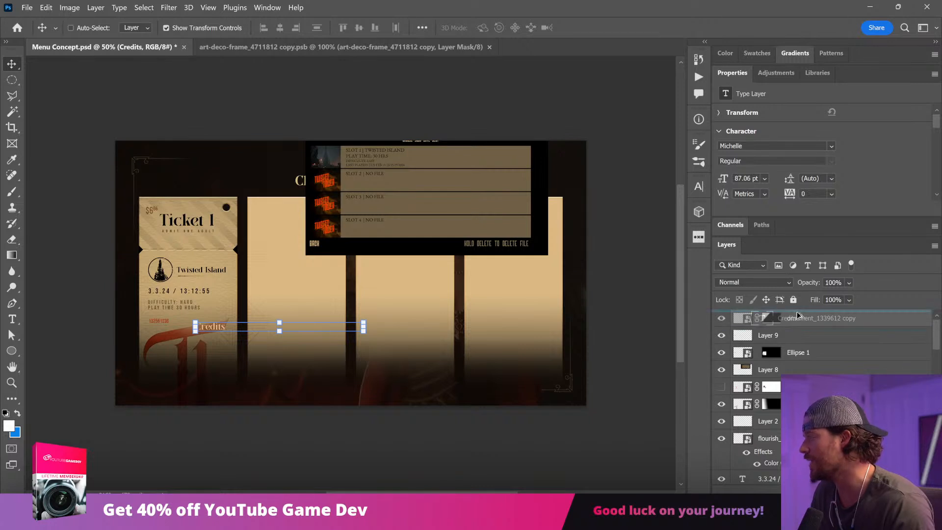
drag(510, 334, 453, 389)
click(13, 319)
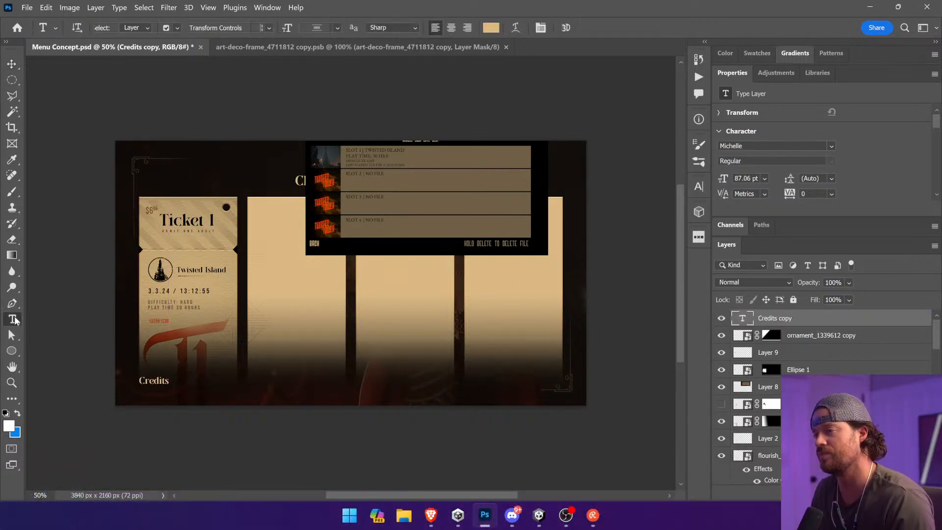
double_click(163, 381)
text(Back)
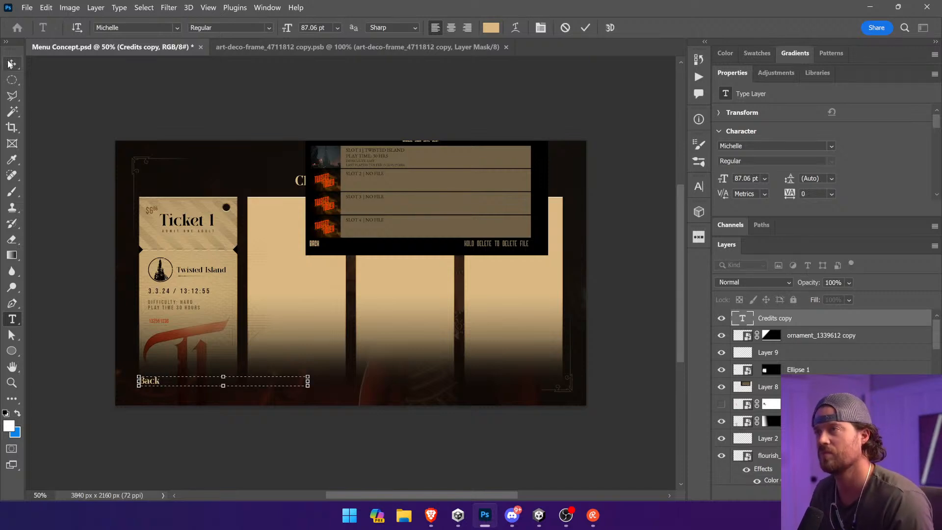
click(11, 64)
ctrl+click(96, 263)
Step: Erase the three blank ticket panels beside Ticket 1 from Layer 4 copy 3 using a rectangular selection
ctrl+click(204, 344)
scroll(824, 393, down, 9)
scroll(824, 393, down, 5)
click(771, 359)
drag(411, 366, 411, 354)
key(ctrl+z)
right_click(19, 84)
click(34, 78)
click(742, 358)
drag(585, 404, 250, 161)
key(Delete)
Step: Try to shorten Ticket 1 by moving the lower part of its panel up, and undo the change
mouse_move(271, 406)
mouse_down()
mouse_move(131, 374)
mouse_move(109, 351)
mouse_up()
key(v)
drag(192, 407, 200, 381)
key(Return)
key(ctrl+d)
click(258, 440)
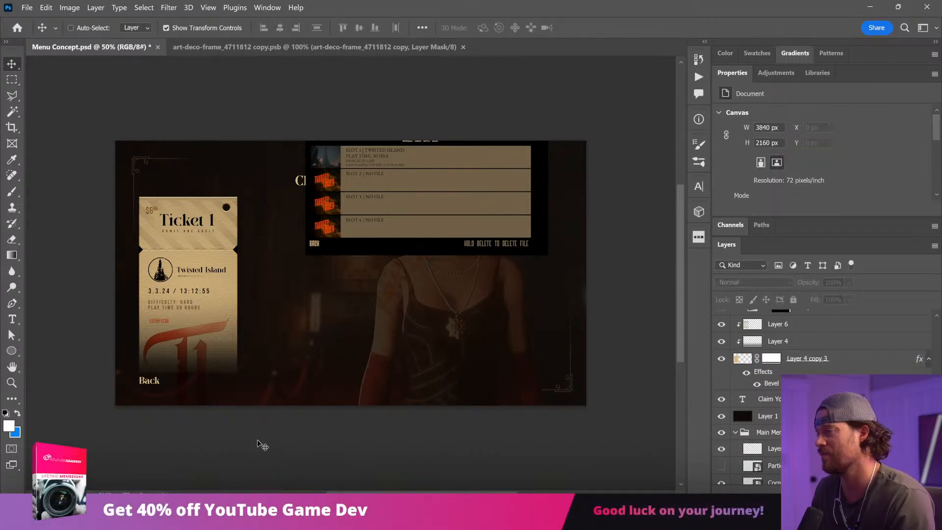
key(ctrl+z)
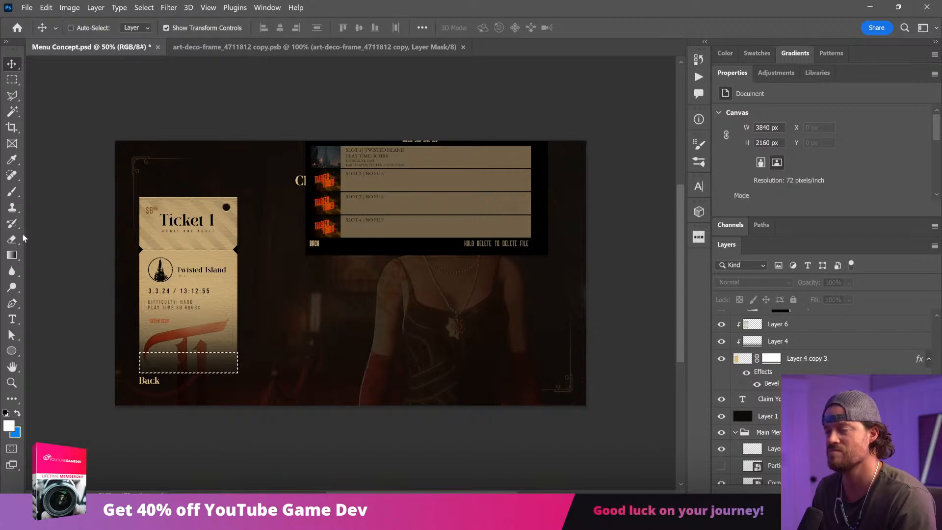
key(ctrl+z)
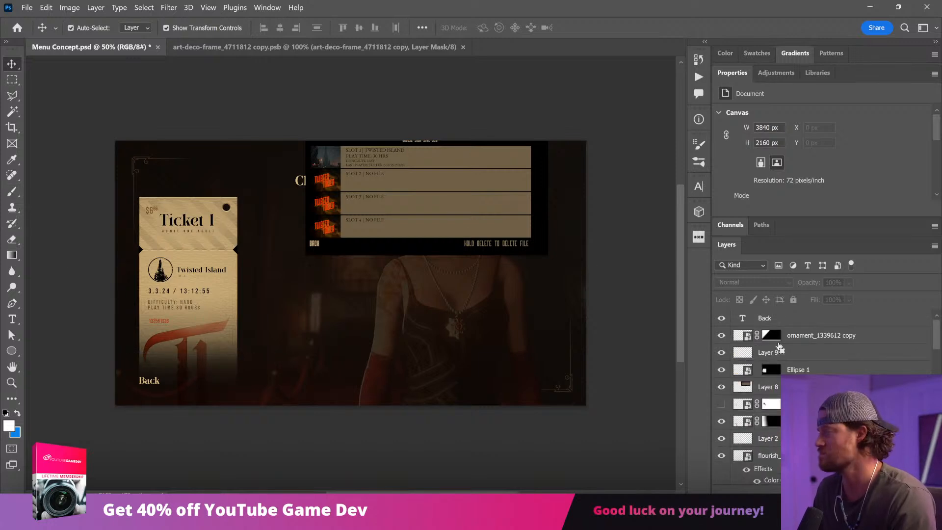
key(ctrl+d)
Step: Reshape Ticket 1's lower end by stretching the lower part of its panel mask to about 1653 × 1186 px and shifting it
scroll(766, 323, down, 12)
ctrl+click(221, 301)
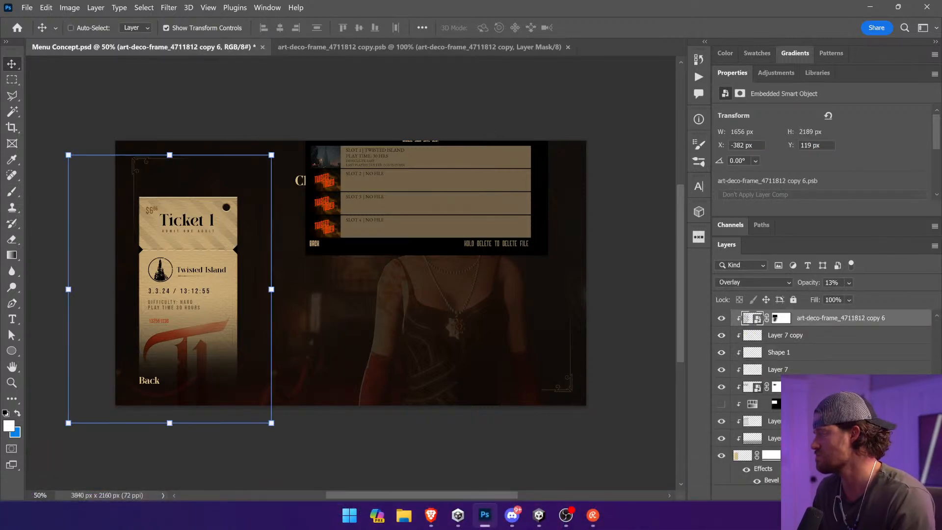
click(772, 455)
key(m)
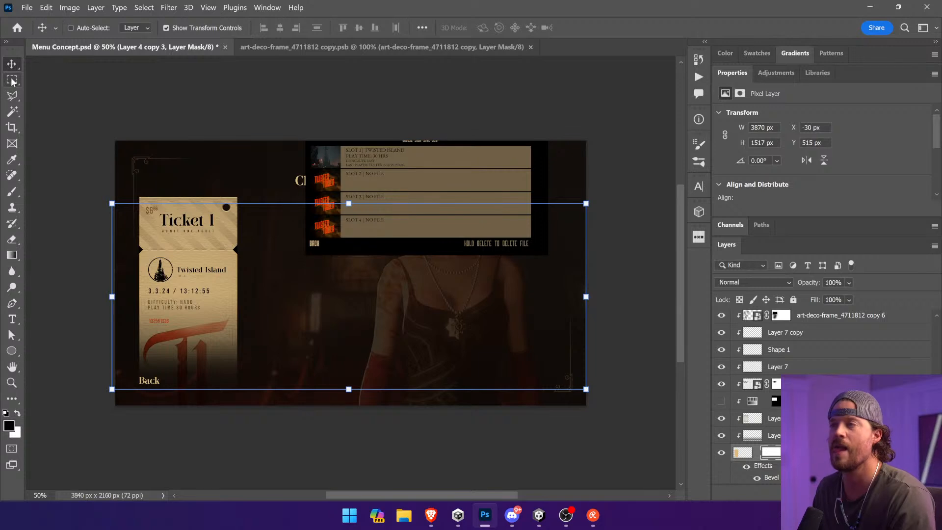
drag(103, 300, 319, 392)
key(v)
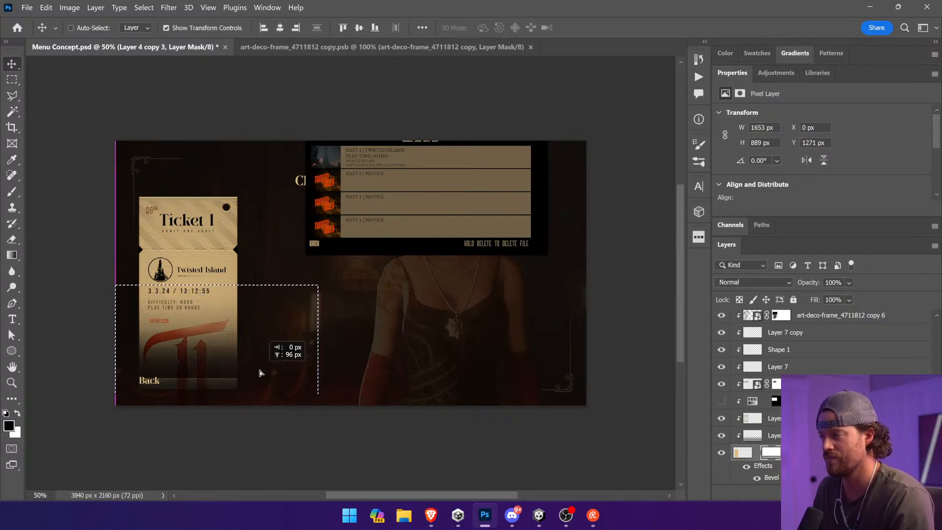
drag(238, 392, 239, 405)
drag(218, 283, 218, 259)
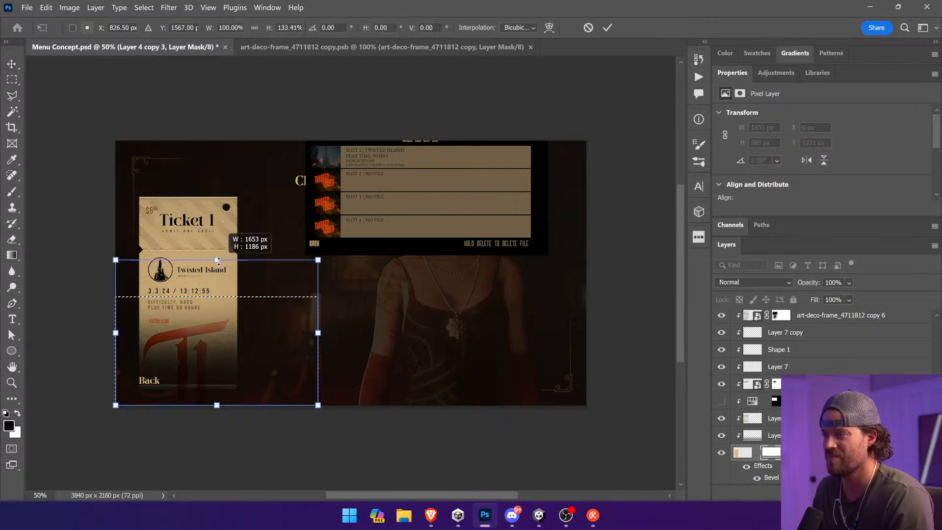
key(Return)
drag(224, 348, 224, 355)
drag(164, 385, 163, 391)
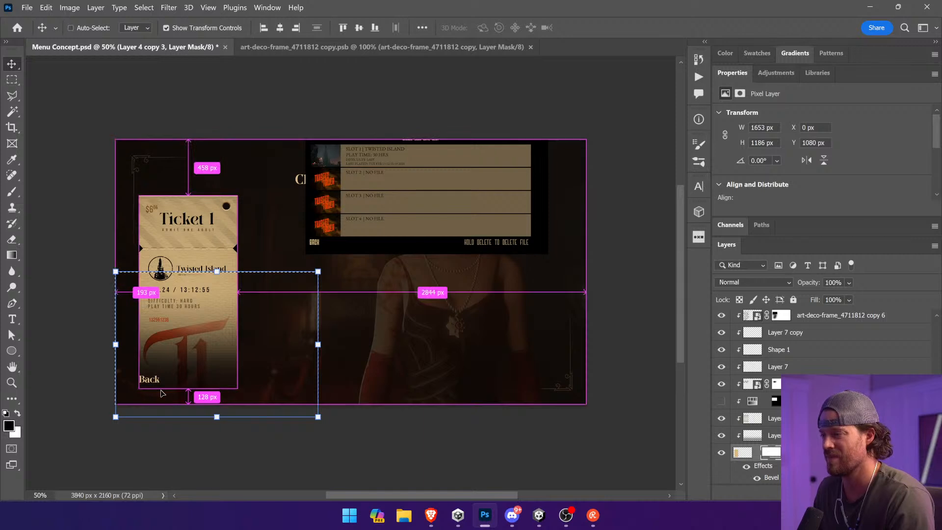
ctrl+click(209, 360)
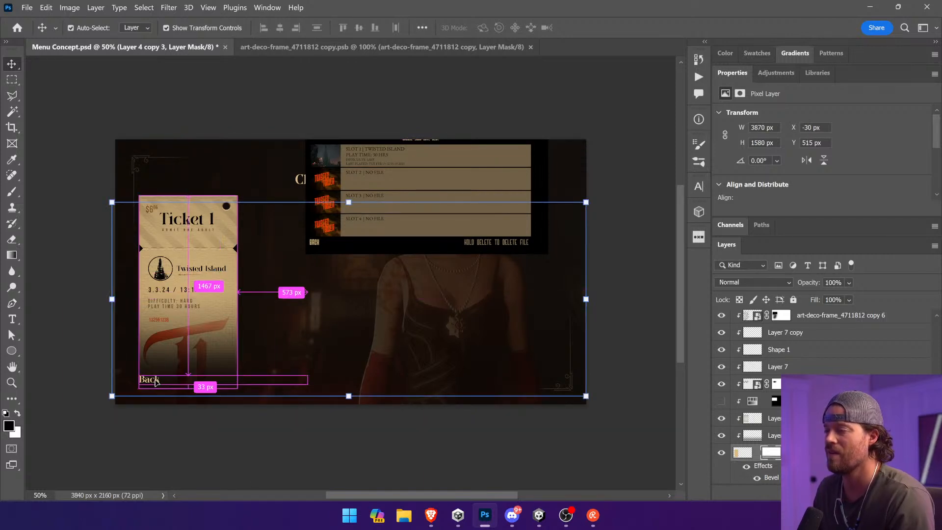
Step: Try the Back label above Ticket 1, and return it to the ticket's lower edge
click(869, 348)
drag(164, 378, 270, 211)
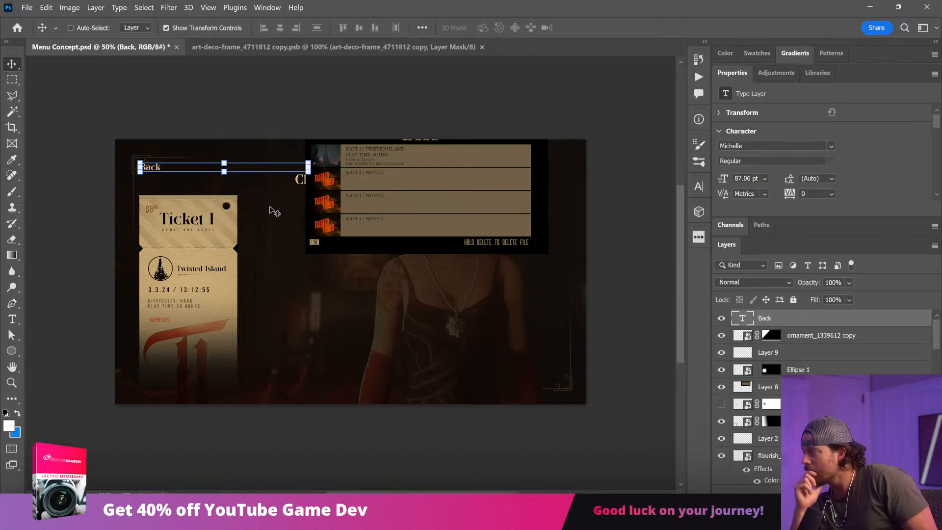
drag(353, 263, 349, 347)
ctrl+click(172, 300)
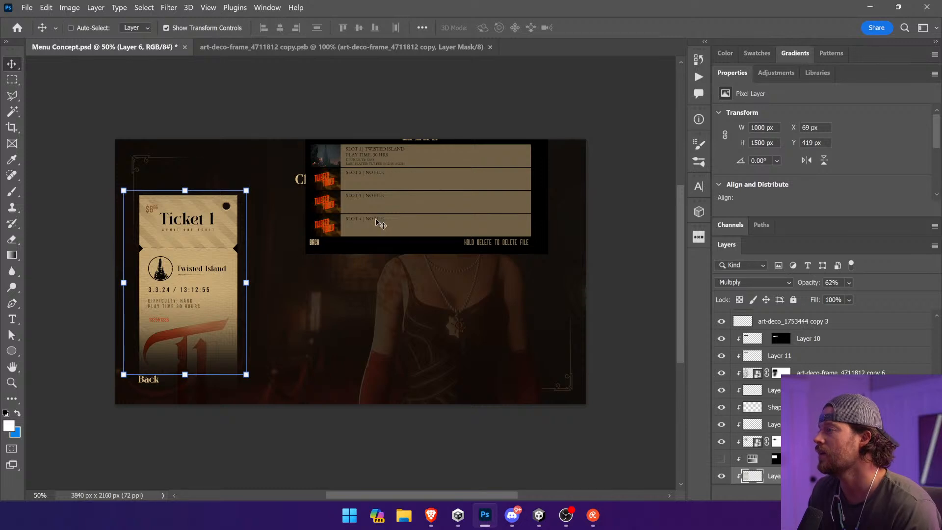
Step: Delete the old save-slot reference image that covers the title and background character
ctrl+click(456, 213)
drag(456, 212, 457, 263)
key(Delete)
Step: Move the Claim Your Ticket title higher and bring its flourish closer beneath it, at about Y 252 px
drag(369, 180, 350, 168)
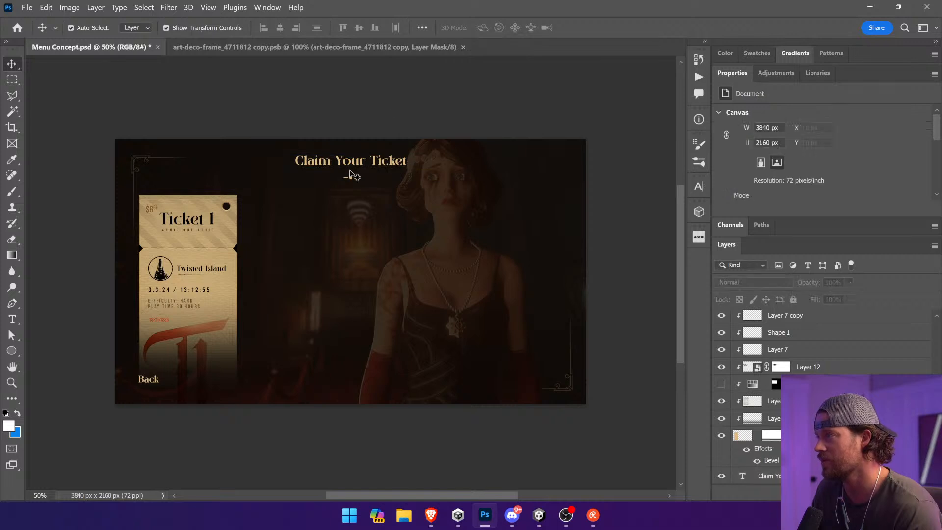
click(350, 177)
drag(381, 223, 381, 218)
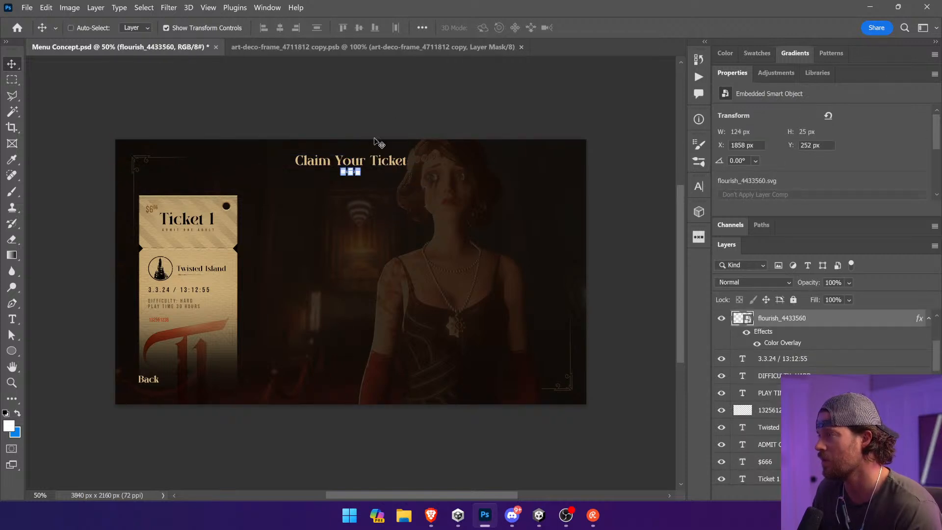
ctrl+click(344, 194)
Step: Select the layers from Layer 4 copy 3 up to Back and move the ticket and label up together
ctrl+click(213, 278)
scroll(815, 398, down, 9)
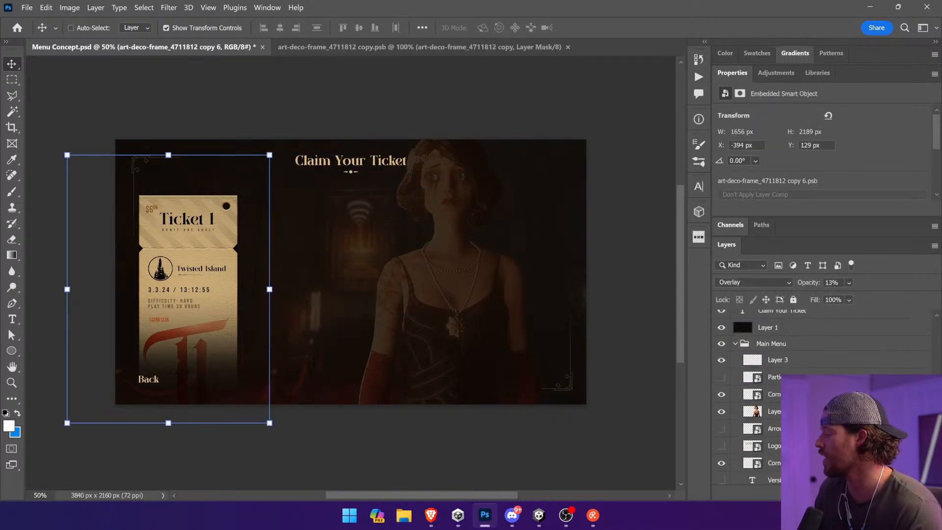
scroll(756, 388, up, 3)
click(807, 373)
scroll(820, 358, up, 10)
shift+click(809, 319)
drag(462, 322, 461, 308)
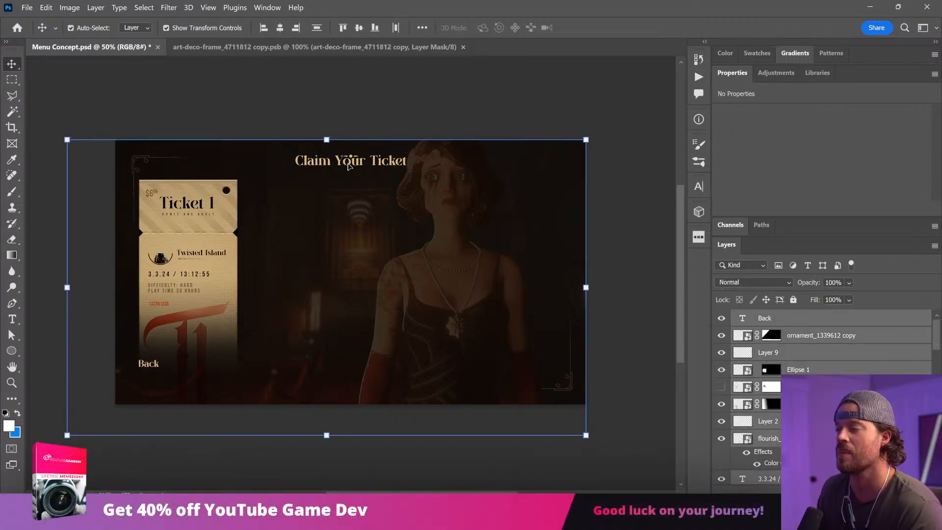
ctrl+click(363, 100)
Step: Move the Back label down to just below the ticket's lower edge
click(152, 366)
key(ctrl+t)
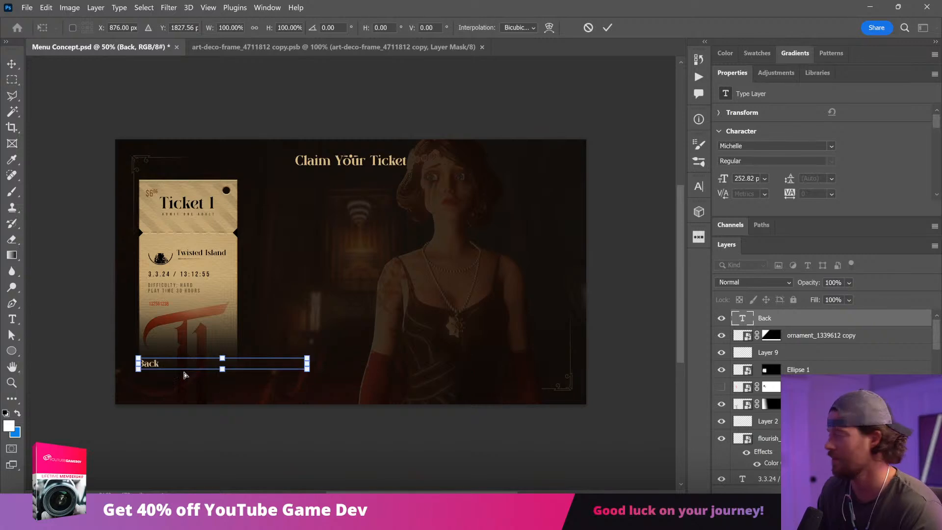
drag(238, 292, 246, 317)
key(ctrl+z)
key(Escape)
drag(217, 409, 233, 443)
Step: Move the small flourish down so it sits centered beneath the Claim Your Ticket title
ctrl+click(206, 186)
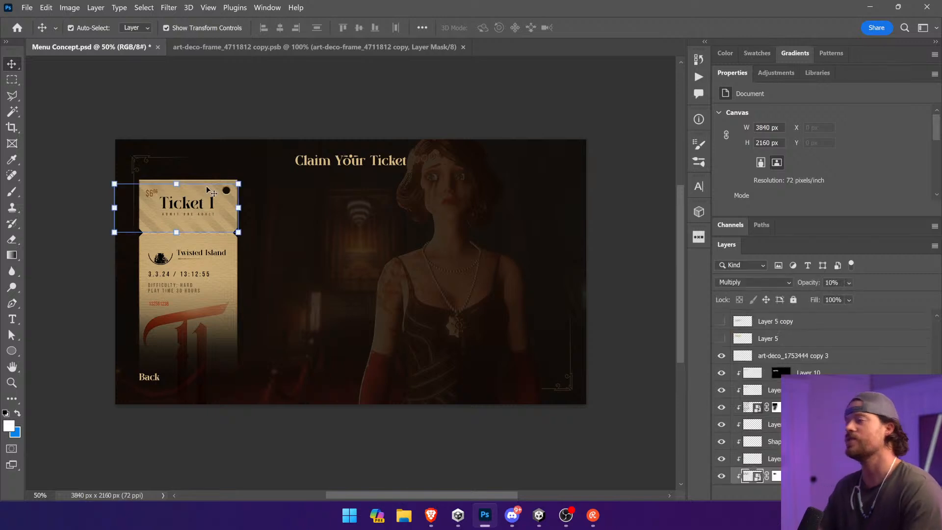
ctrl+click(308, 161)
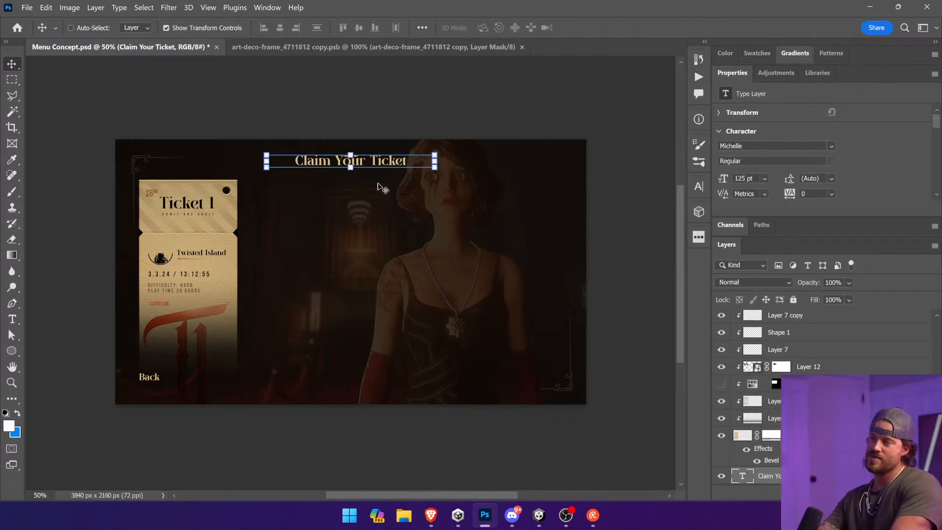
ctrl+click(351, 157)
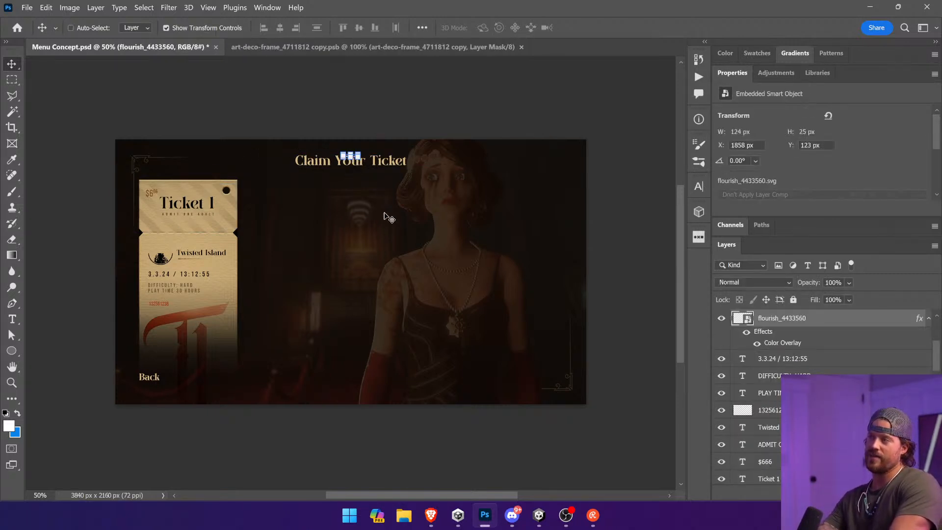
drag(385, 227, 386, 210)
ctrl+click(504, 136)
ctrl+click(350, 169)
ctrl+click(402, 115)
ctrl+click(247, 243)
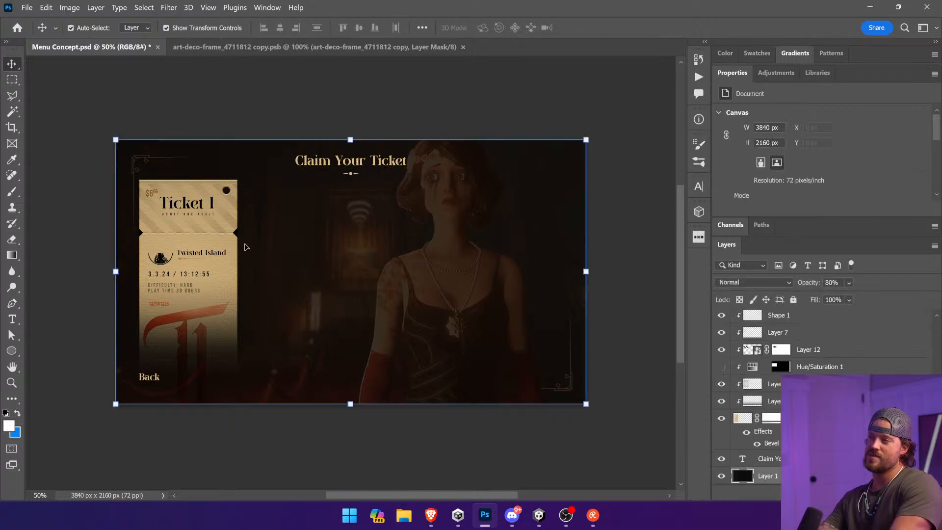
Step: Select the layers from Layer 4 copy 3 up to Back and shift them right, placing the ticket at X 327 px
ctrl+click(226, 252)
ctrl+click(222, 282)
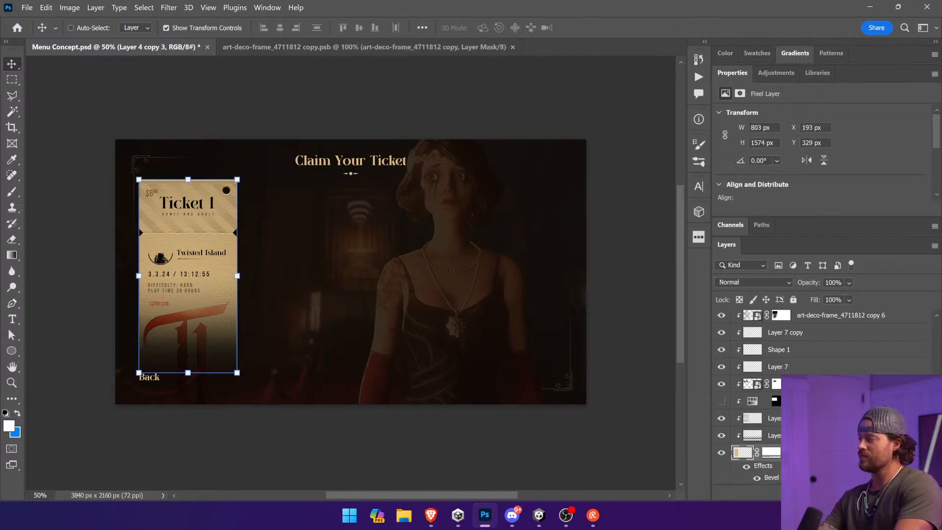
scroll(824, 398, up, 10)
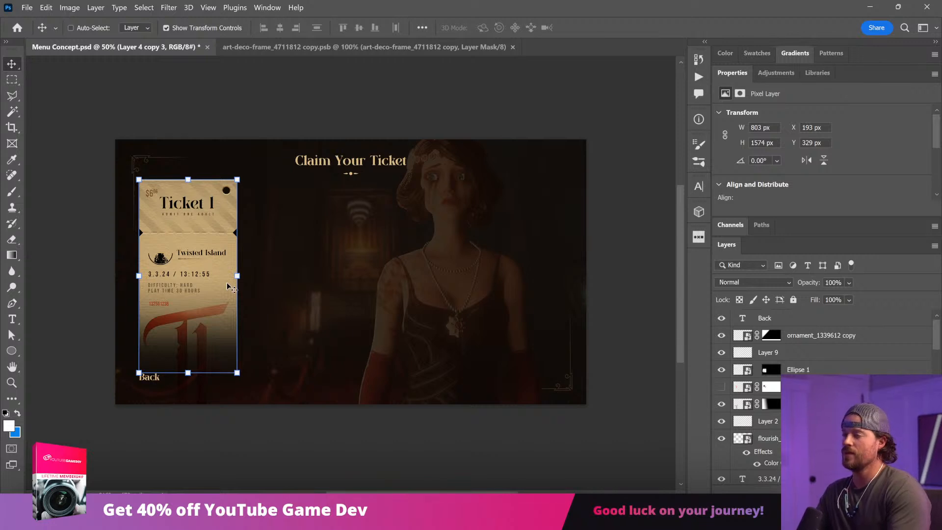
drag(210, 295, 222, 296)
key(ctrl+z)
scroll(821, 412, down, 3)
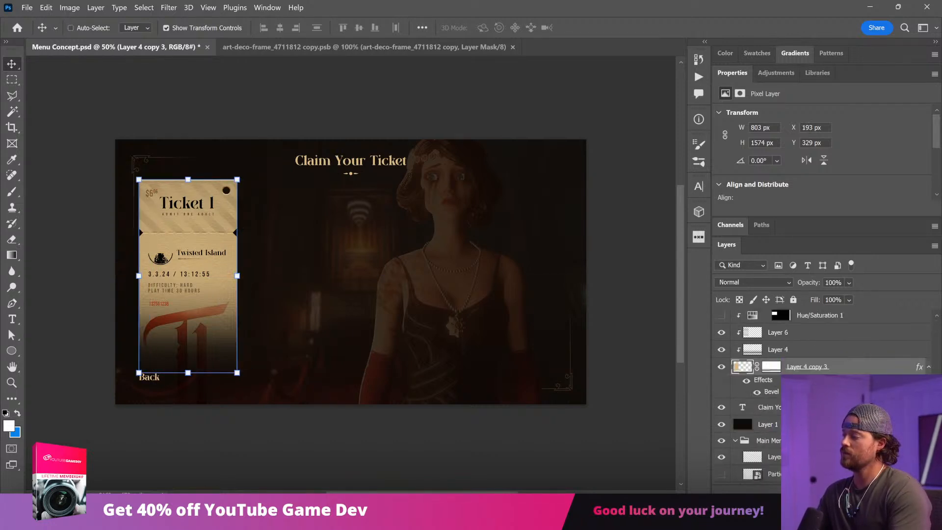
scroll(829, 363, up, 10)
shift+click(806, 320)
drag(207, 277, 223, 278)
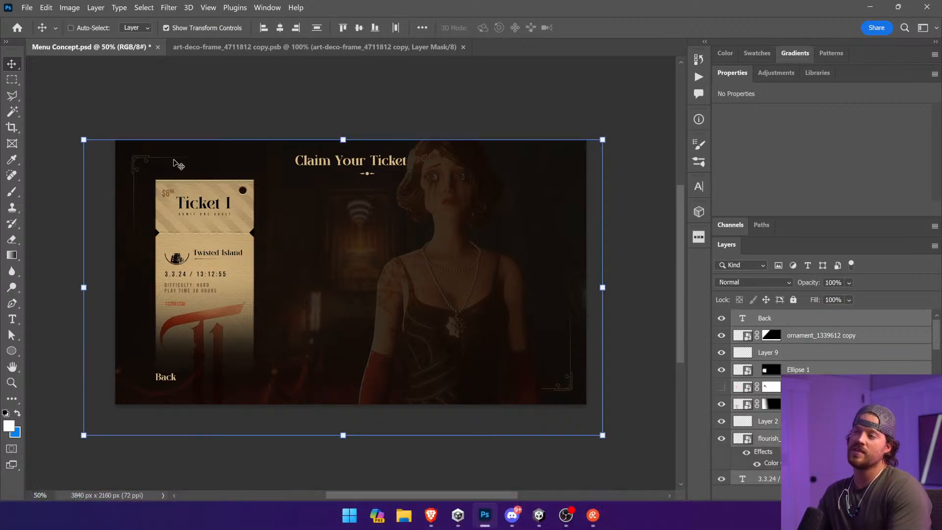
Step: Move the Back label left, out past the ticket, in line with the upper corner ornament
ctrl+click(97, 421)
drag(157, 378, 219, 433)
ctrl+click(221, 464)
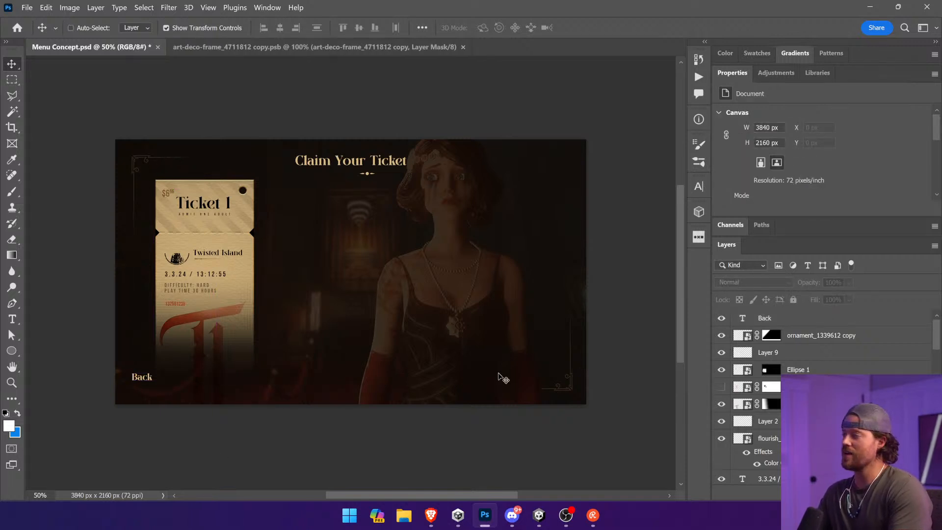
Step: Collapse the menu text group and the Main Menu group in the layer stack
scroll(766, 393, down, 10)
click(747, 393)
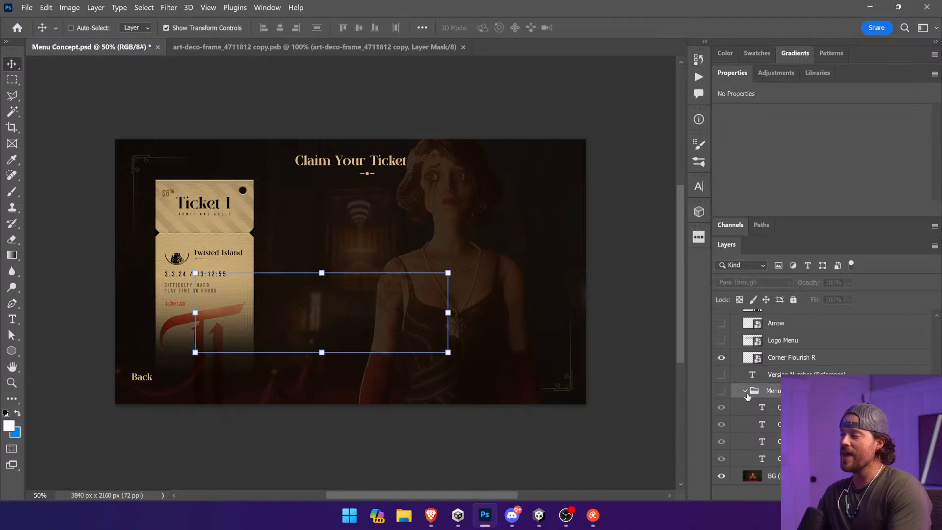
click(745, 391)
click(795, 425)
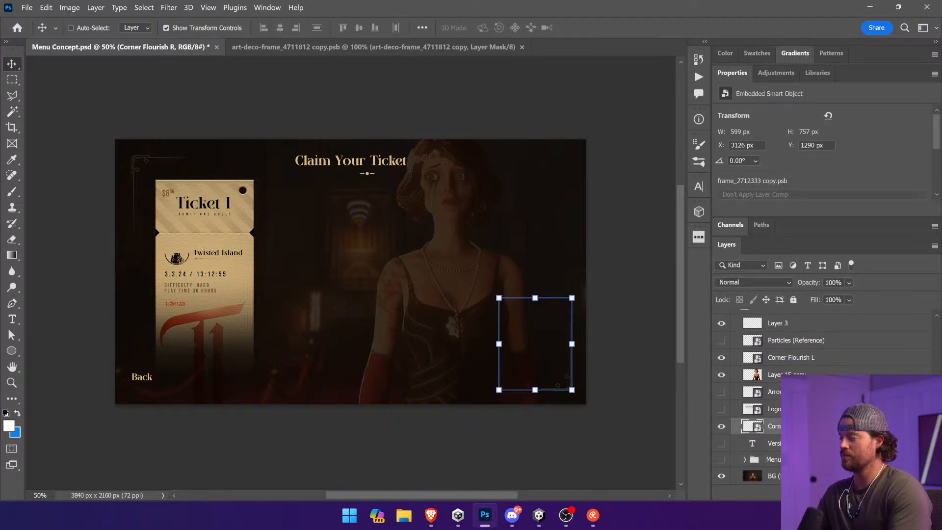
scroll(766, 392, up, 5)
click(735, 427)
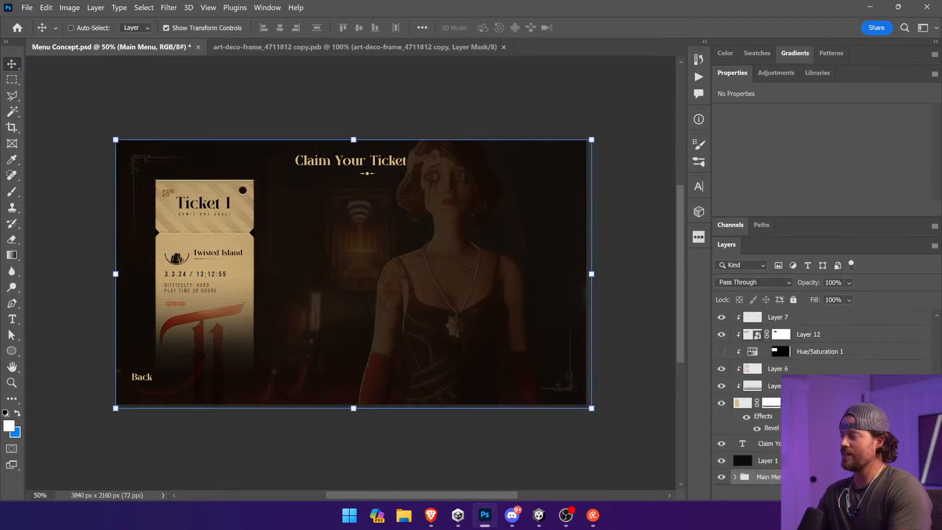
click(791, 444)
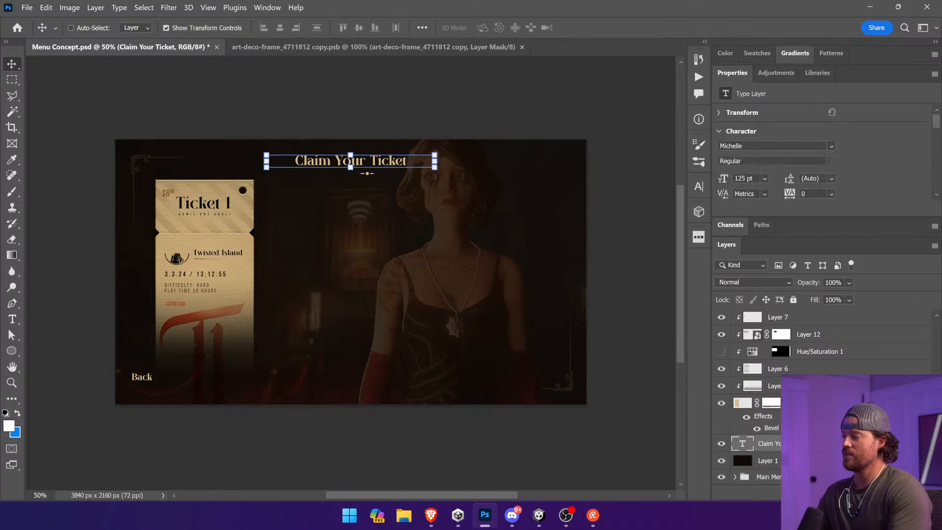
click(795, 403)
drag(440, 315, 481, 293)
key(ctrl+z)
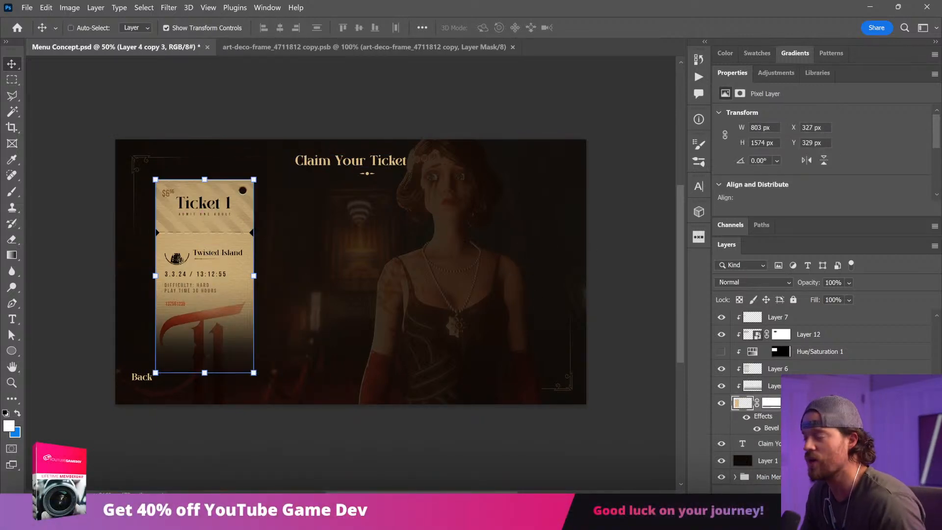
Step: Unlink the mask of the Ellipse 1 emblem and shift the mask so it reveals the whole emblem beside Twisted Island
scroll(810, 412, up, 1)
scroll(809, 412, up, 1)
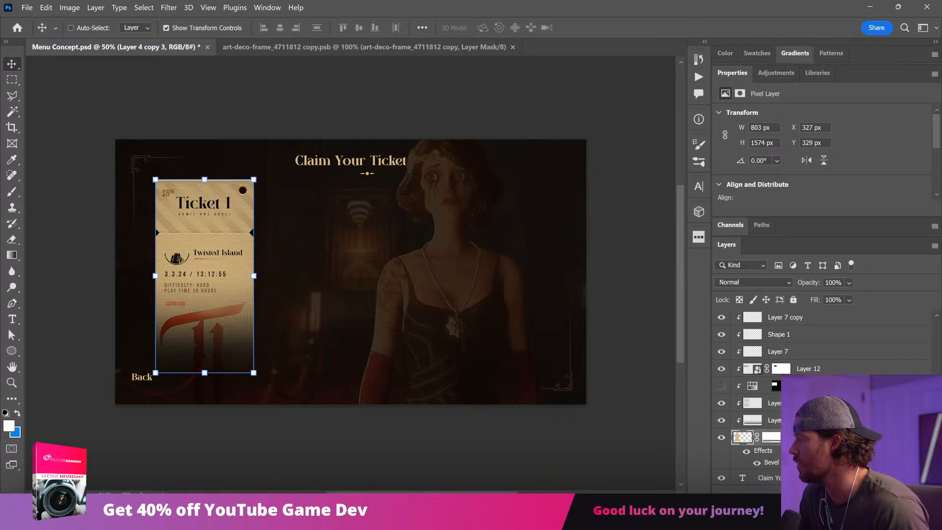
scroll(766, 372, up, 2)
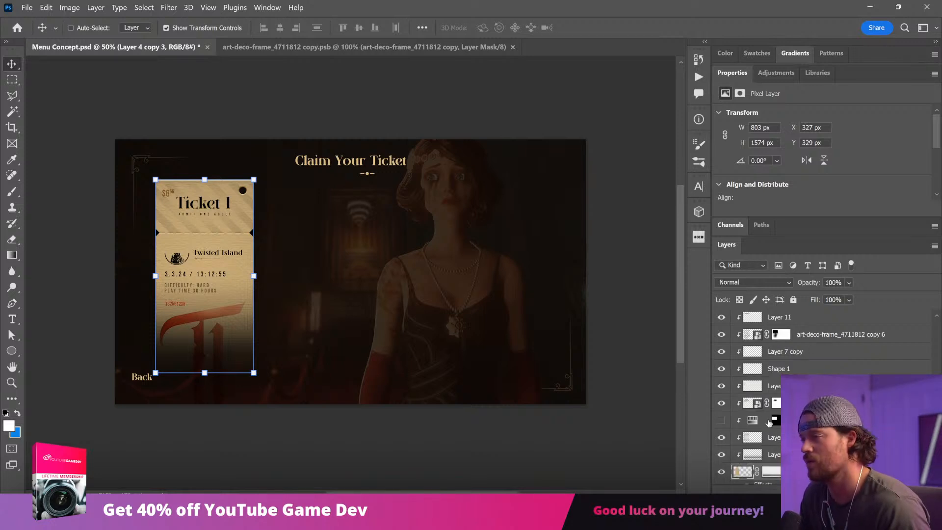
scroll(769, 423, up, 3)
click(776, 354)
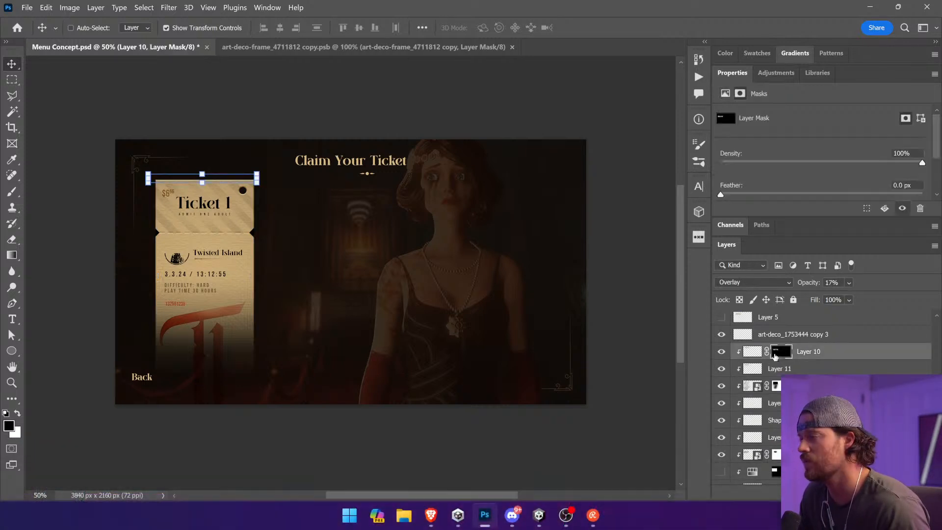
click(761, 388)
click(752, 388)
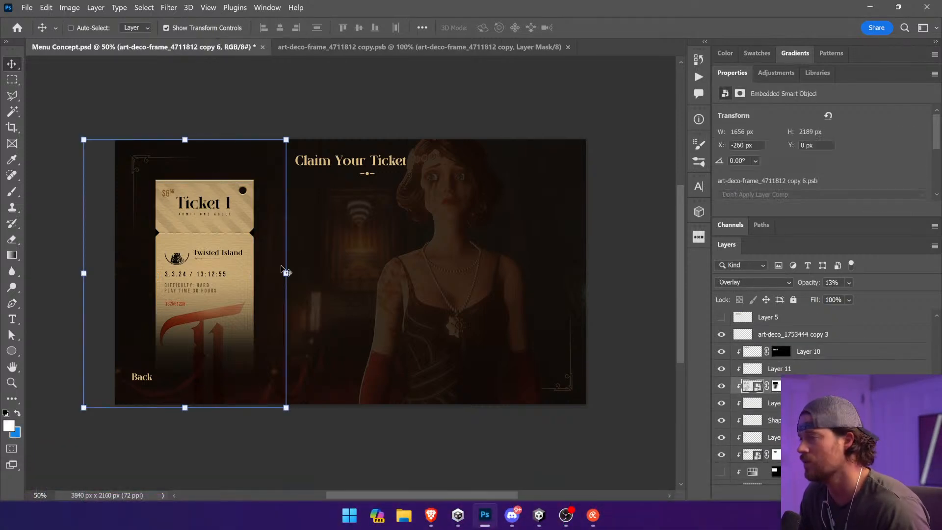
ctrl+click(177, 258)
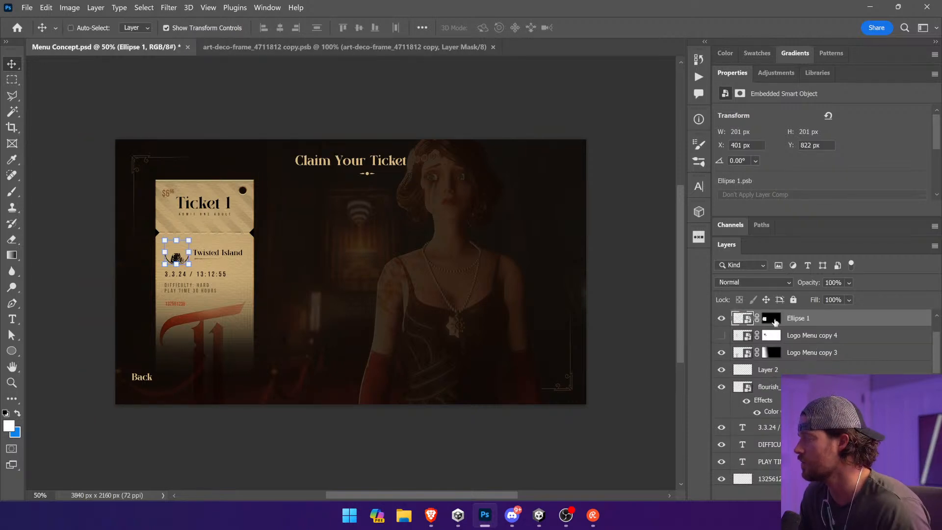
click(775, 321)
drag(449, 403, 451, 388)
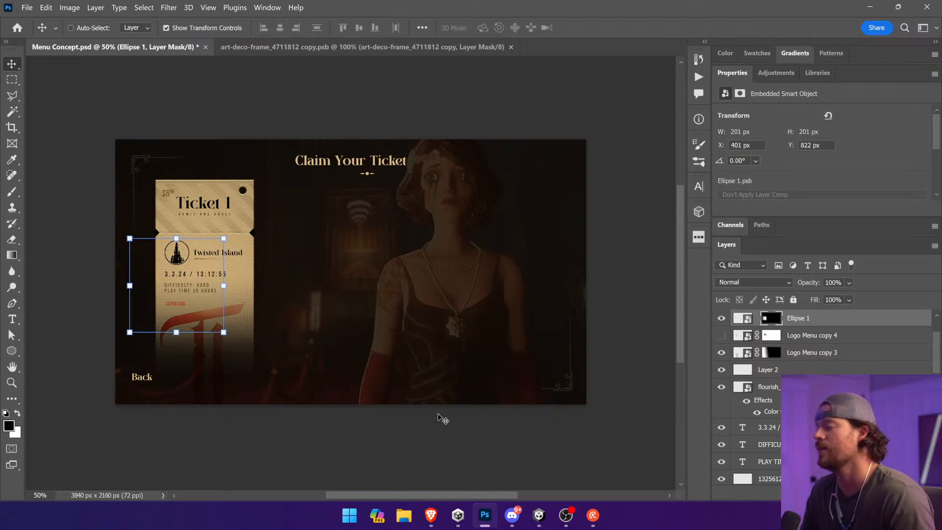
key(ctrl+t)
key(Escape)
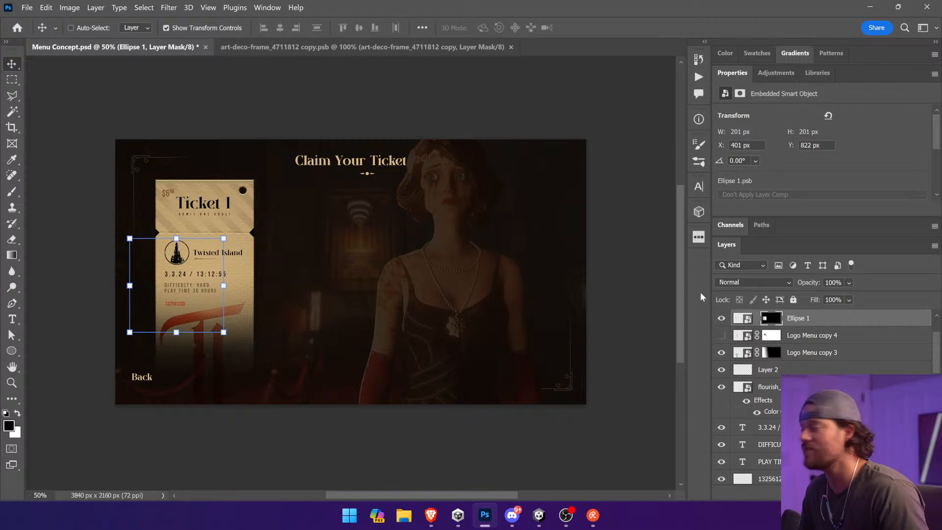
Step: Delete the hidden Logo Menu copy 4 layer
click(844, 341)
drag(515, 336, 498, 309)
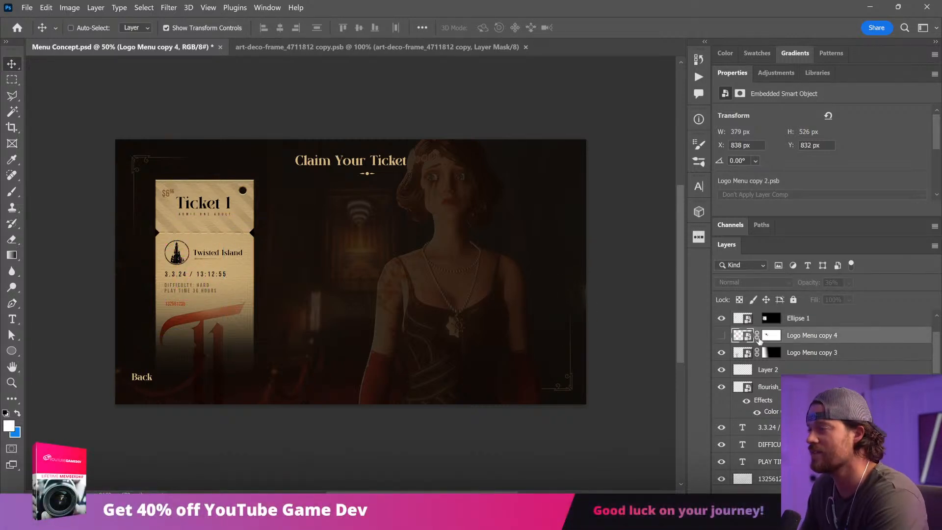
click(721, 337)
key(Delete)
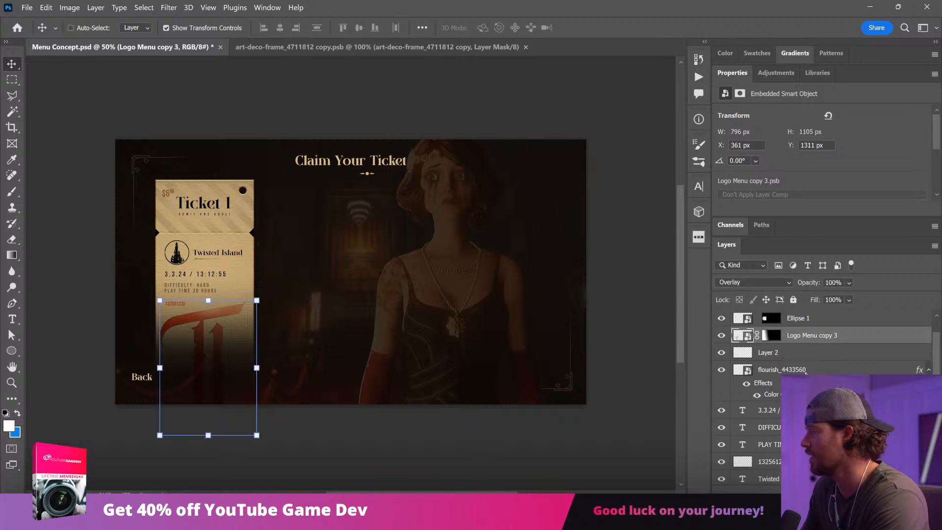
drag(536, 399, 464, 398)
key(ctrl+z)
Step: Move the flourish_4433560 layer down the stack to between art-deco_1753444 copy 3 and Layer 10
ctrl+click(859, 369)
key(ctrl+z)
click(858, 369)
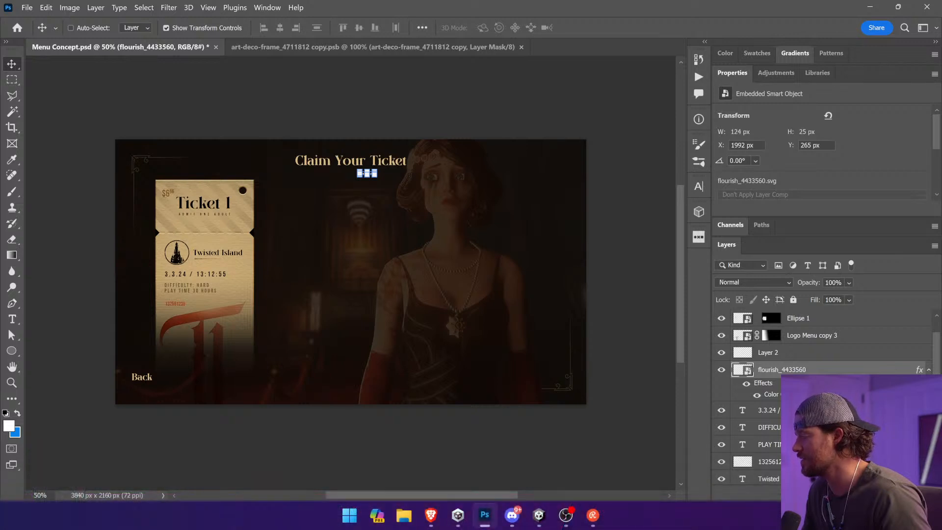
scroll(859, 369, down, 3)
scroll(859, 369, up, 2)
drag(743, 353, 743, 470)
key(ctrl+alt+g)
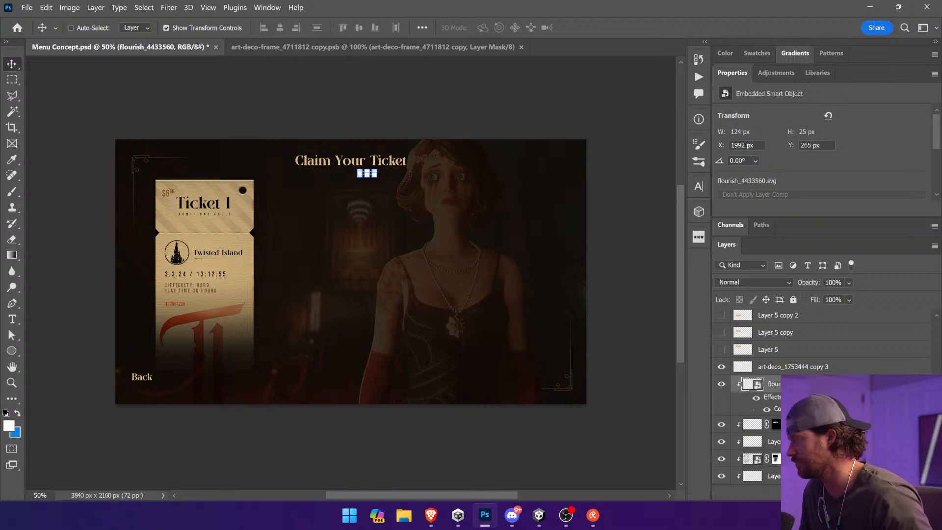
Step: Delete the art-deco_1753444 copy 3 layer and nudge the title flourish down to Y 278 px
click(785, 372)
drag(435, 311, 437, 311)
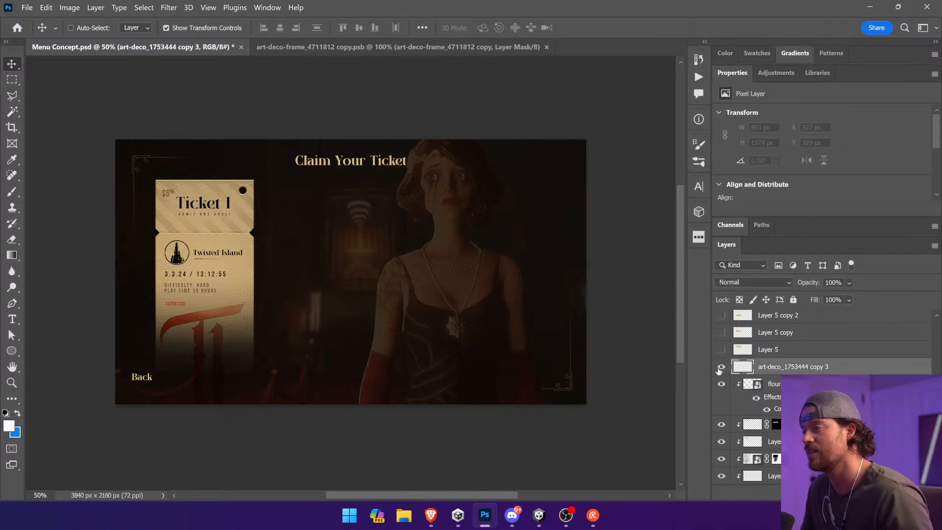
key(Delete)
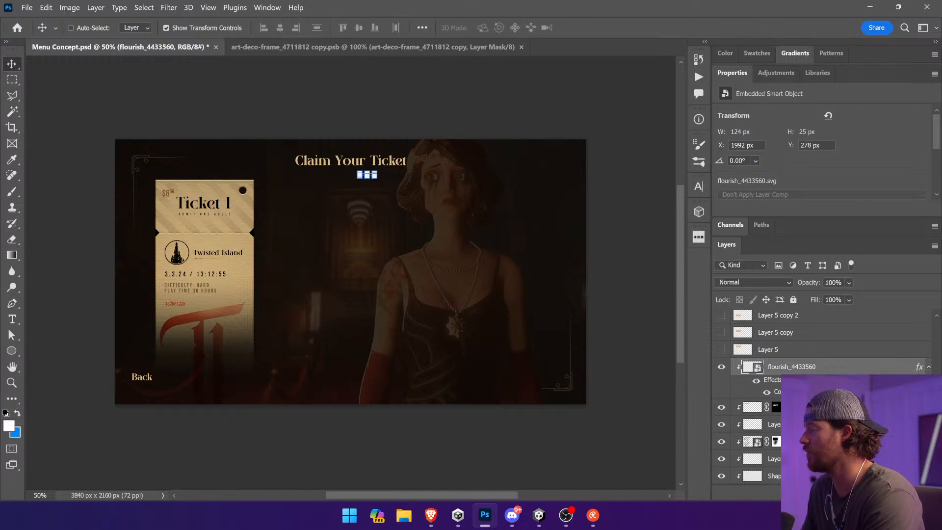
Step: Release the flourish layer from the ticket's clipping group so it shows under the title, and select Layer 10
drag(790, 367, 774, 382)
click(769, 428)
scroll(769, 425, down, 2)
shift+click(769, 409)
key(Delete)
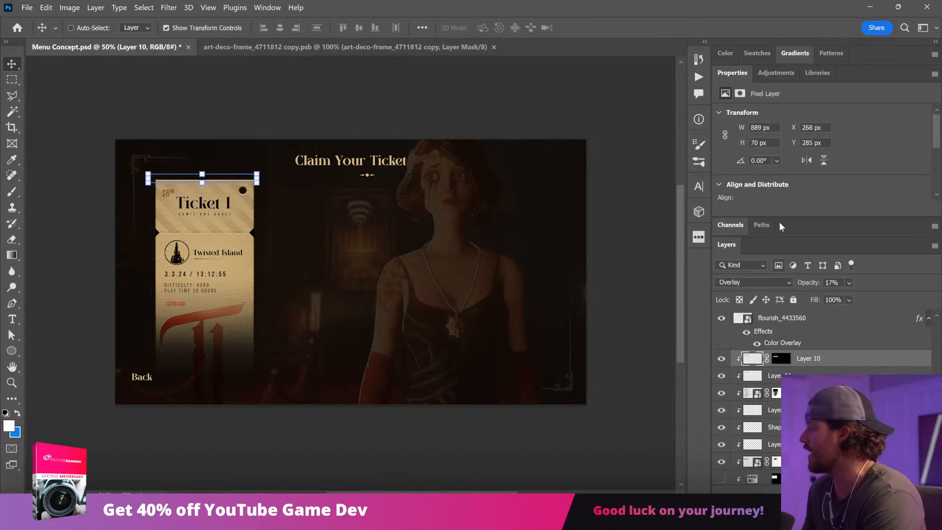
Step: Collapse the Properties panel to make room for the layer stack, and clear the layer selection
double_click(733, 73)
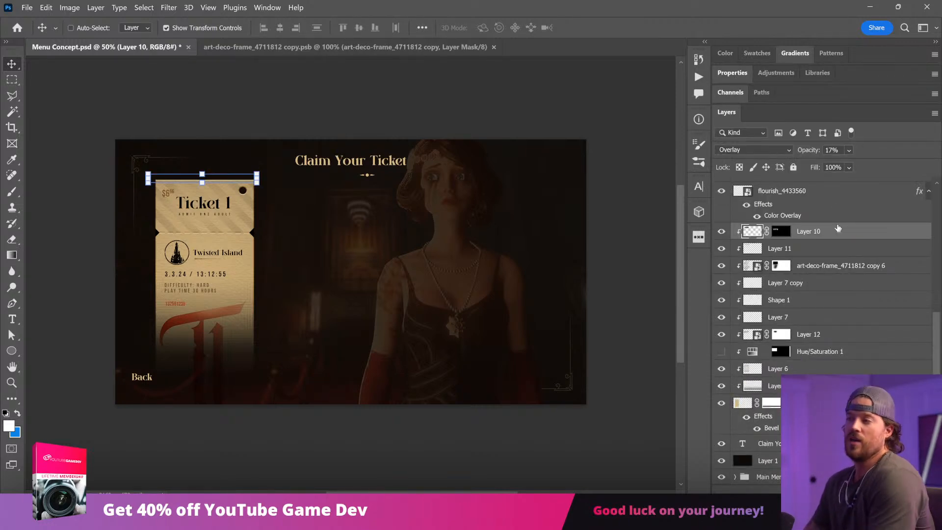
click(107, 300)
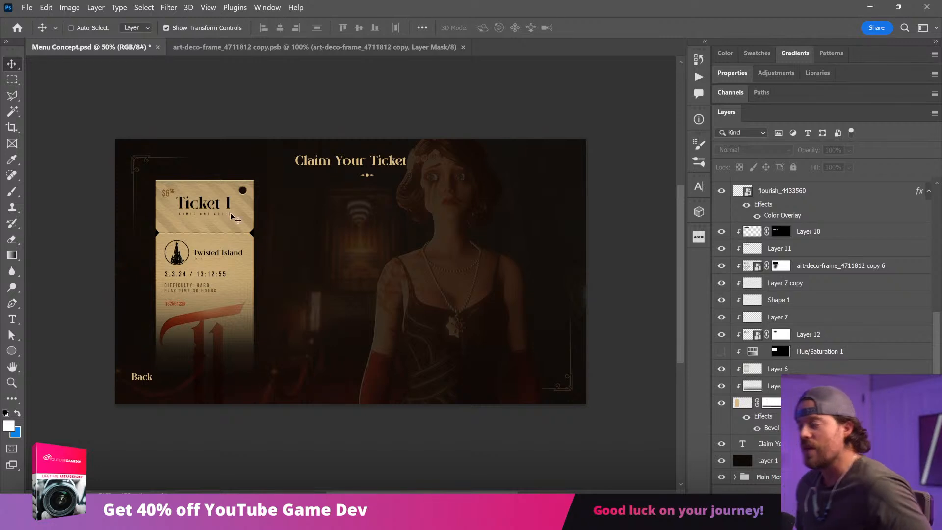
drag(144, 165, 248, 220)
Step: Unlink Layer 10's mask, reposition the mask over the ticket's upper edge, and save the document
ctrl+click(364, 300)
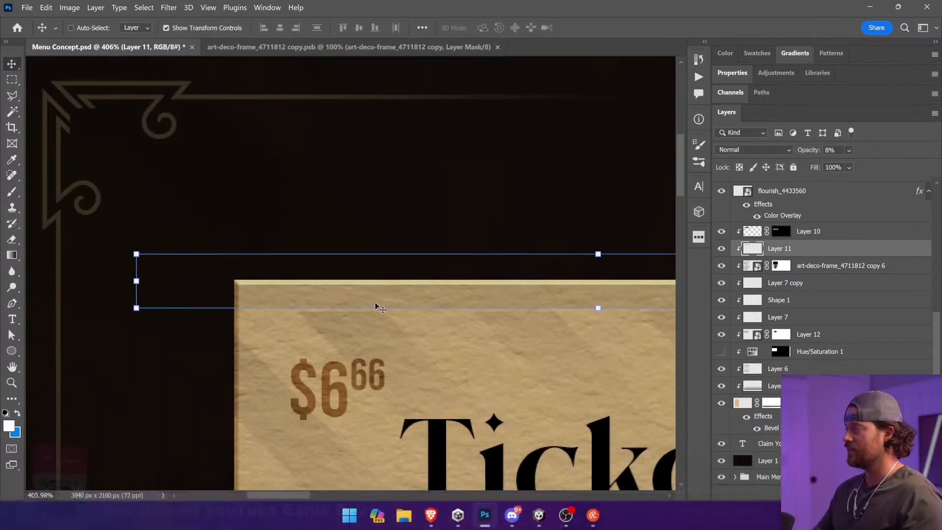
click(753, 235)
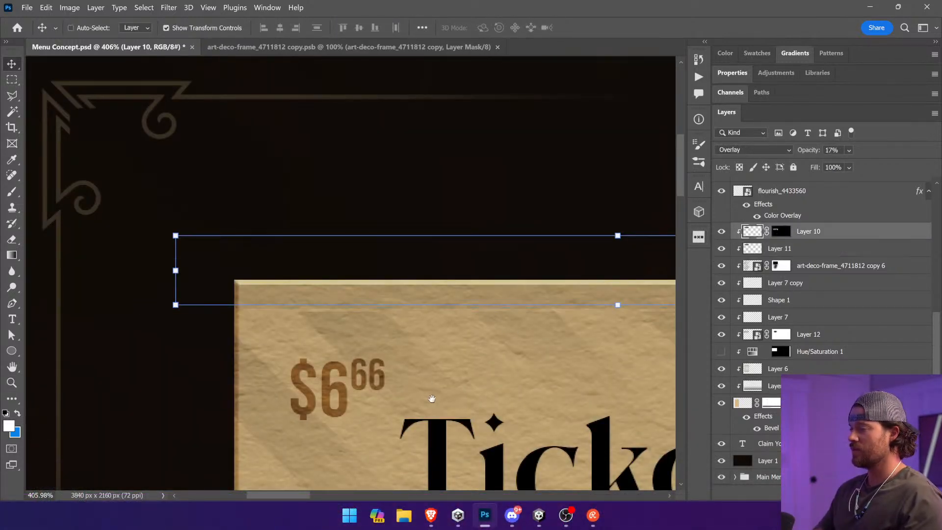
drag(568, 323, 493, 319)
click(767, 231)
click(780, 231)
drag(507, 383, 514, 197)
key(ctrl)
key(ctrl+minus)
key(ctrl+minus)
key(ctrl+minus)
key(ctrl+minus)
key(ctrl+minus)
key(ctrl+minus)
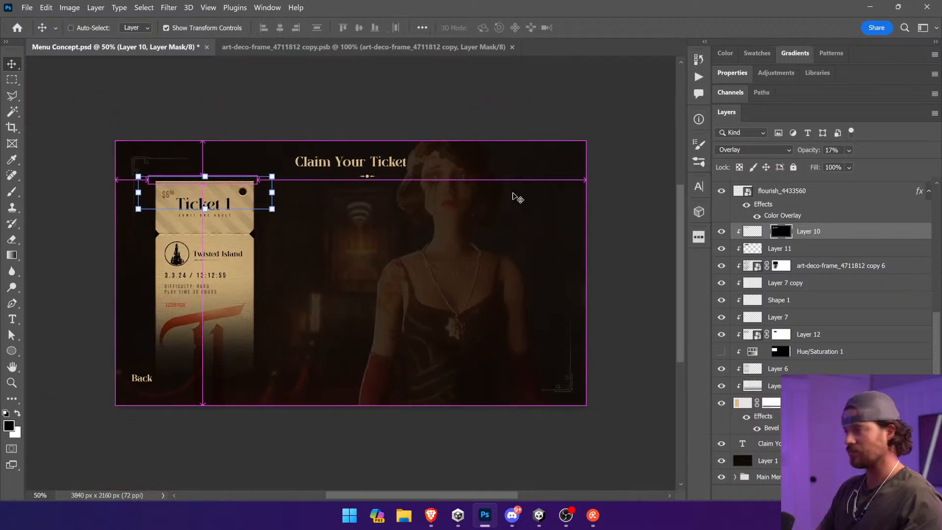
key(ctrl+s)
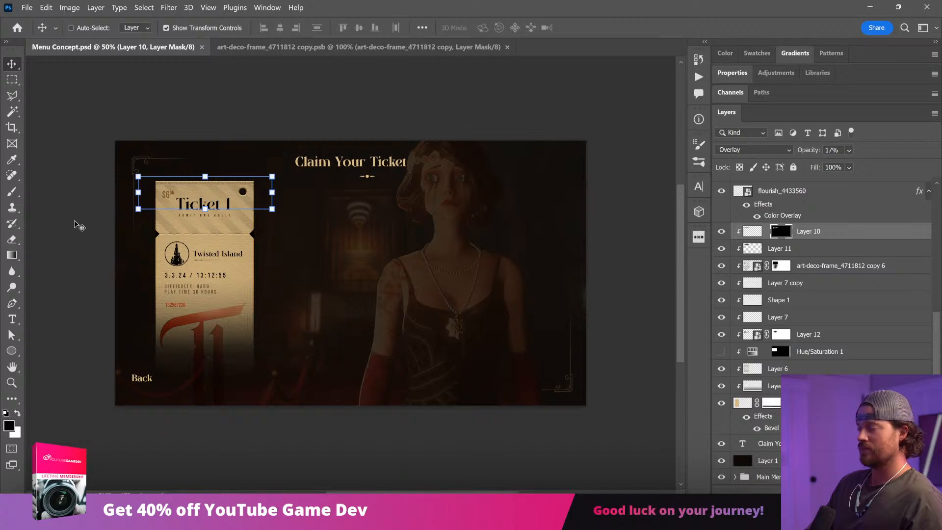
key(z)
drag(127, 163, 301, 268)
key(v)
key(ctrl+t)
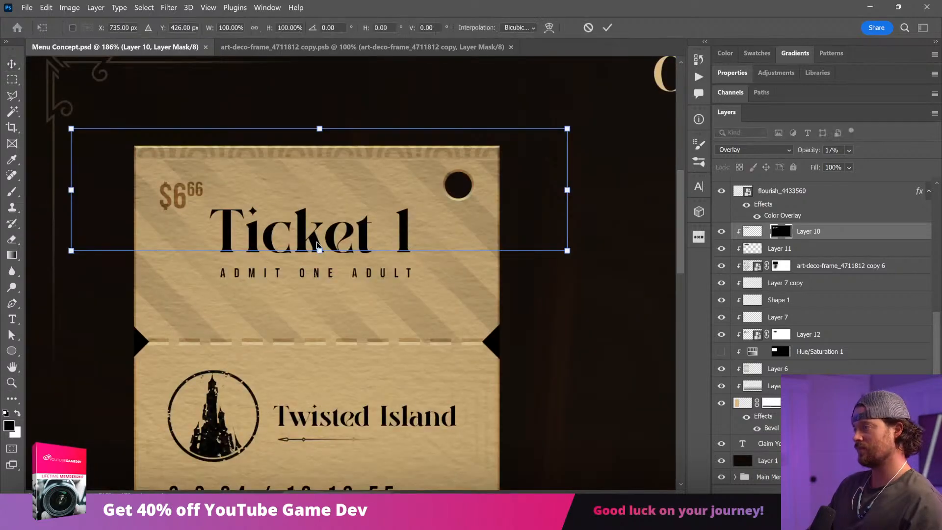
key(Escape)
Step: Select the ticket layers from Layer 10 down to the ticket base and save the document
click(752, 231)
click(743, 403)
shift+click(774, 234)
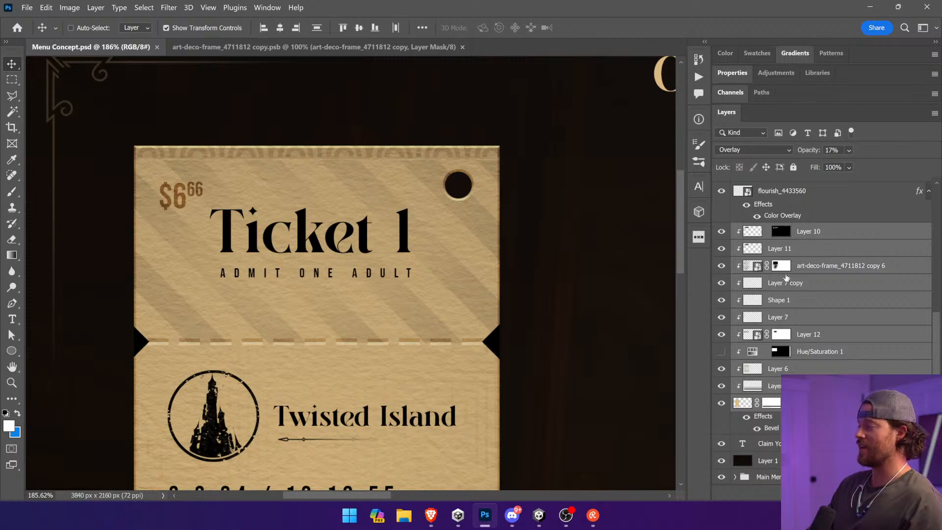
drag(370, 314, 346, 303)
key(ctrl+minus)
key(ctrl+minus)
key(ctrl+minus)
key(ctrl+s)
scroll(804, 323, up, 1)
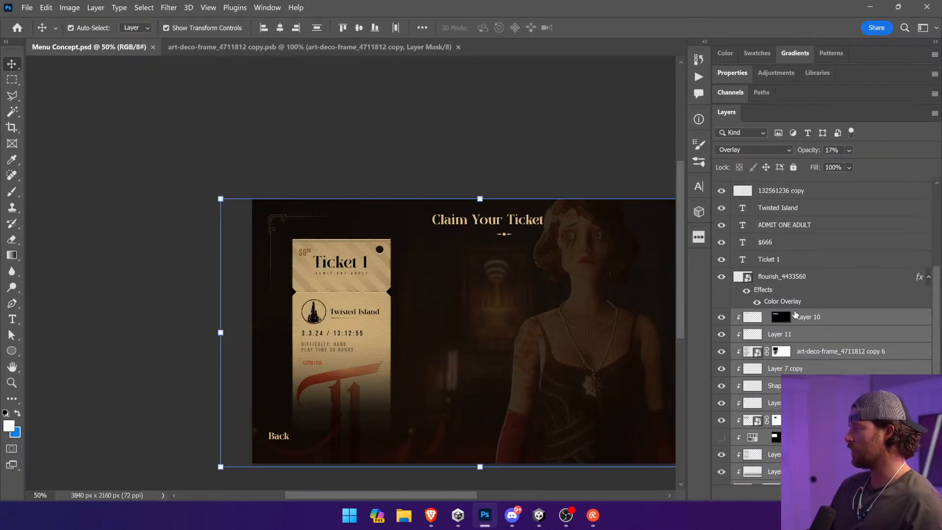
Step: Move the Logo Menu copy 3 layer into the ticket's clipping group, directly above Layer 10
scroll(788, 269, up, 2)
click(783, 227)
scroll(783, 227, up, 5)
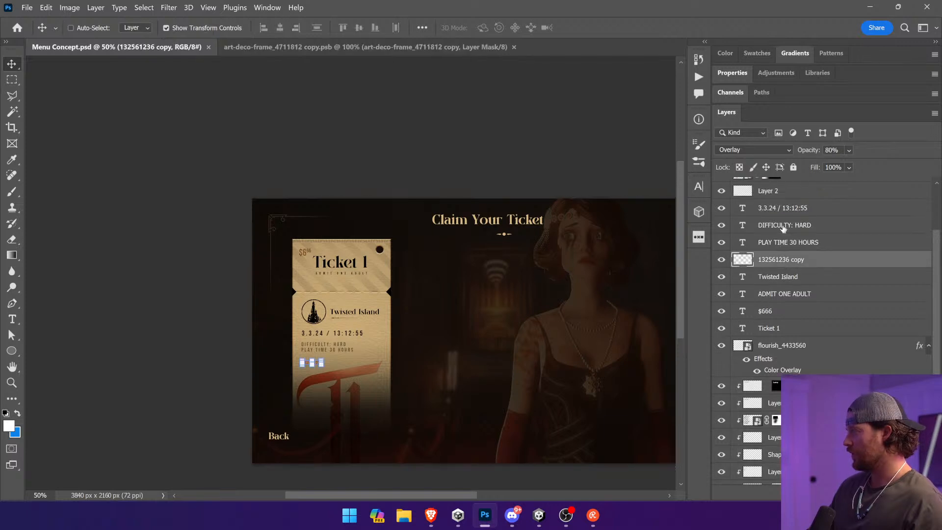
click(783, 227)
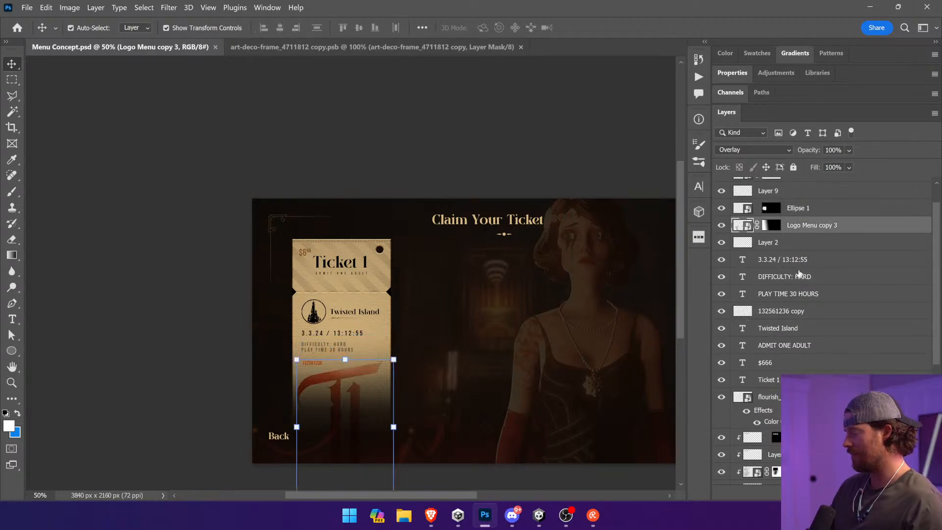
scroll(816, 263, up, 1)
drag(833, 262, 746, 453)
drag(336, 408, 391, 395)
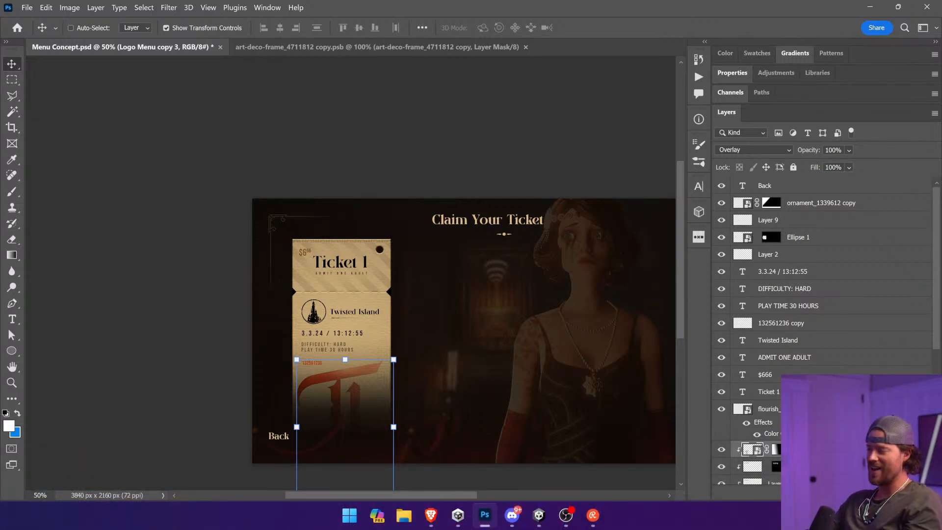
Step: Center the title flourish horizontally on the canvas and nudge it slightly closer to the title
click(810, 409)
drag(564, 301, 540, 291)
key(ctrl+a)
click(279, 28)
key(ctrl+d)
drag(551, 248, 550, 263)
Step: Center the Claim Your Ticket title horizontally on the canvas and clear the selection
ctrl+click(508, 221)
key(ctrl+a)
click(280, 28)
key(ctrl+d)
click(543, 145)
Step: Examine the layers from Layer 10 up to the red serial number one by one, checking their content and blend modes
click(807, 263)
scroll(805, 260, up, 1)
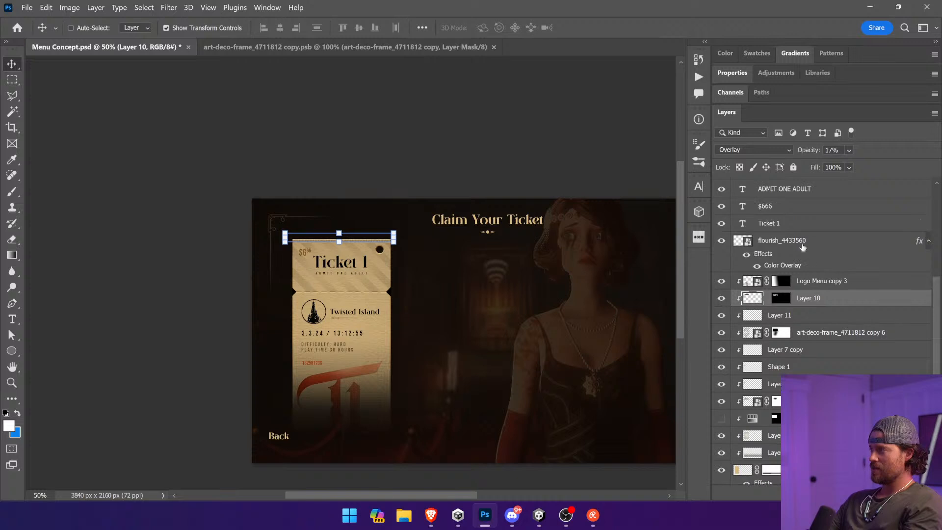
click(802, 245)
click(799, 225)
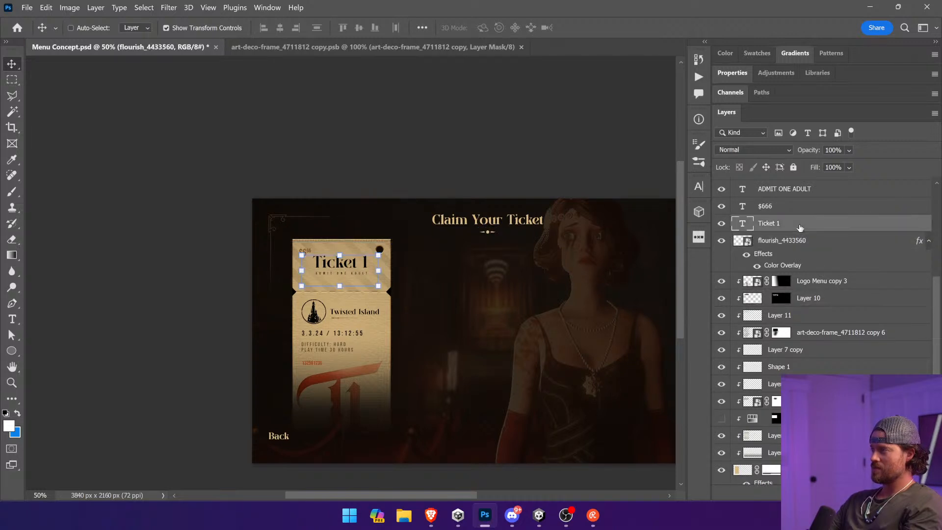
click(791, 207)
scroll(790, 209, up, 1)
click(797, 224)
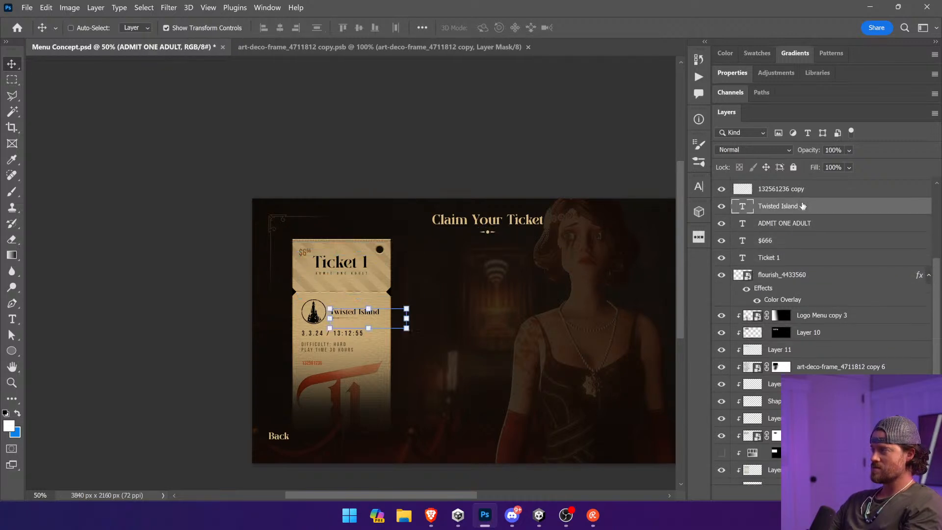
click(804, 191)
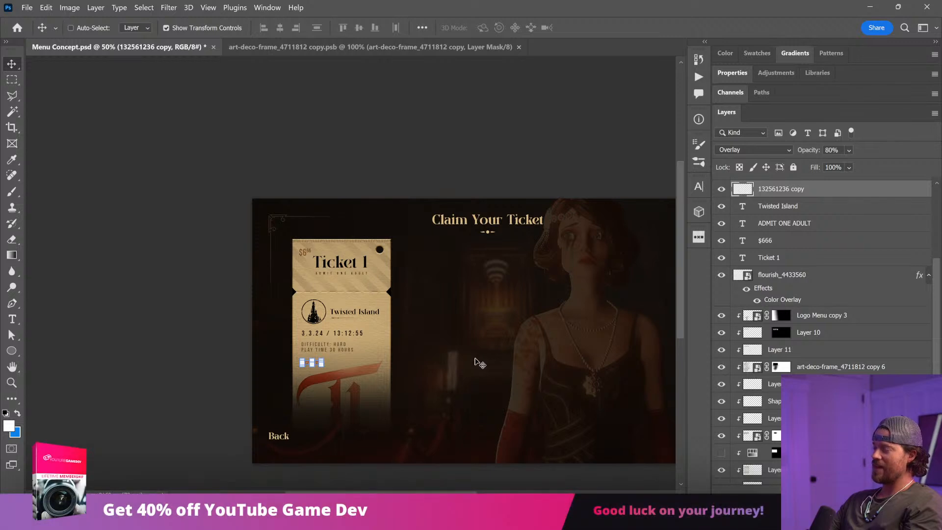
Step: Clip the red serial number layer to the ticket above Logo Menu copy 3 at 34% opacity, and save the document
key(ctrl+space)
drag(376, 325, 228, 407)
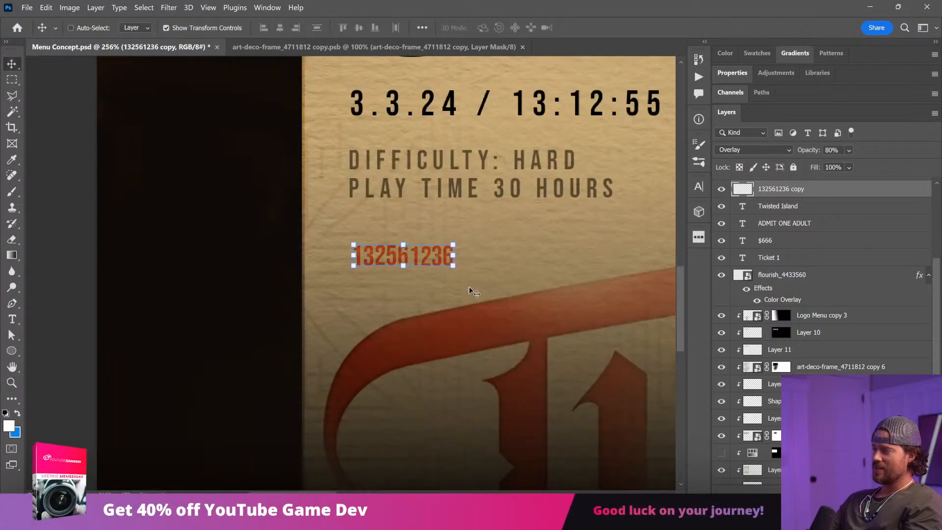
drag(788, 192, 812, 301)
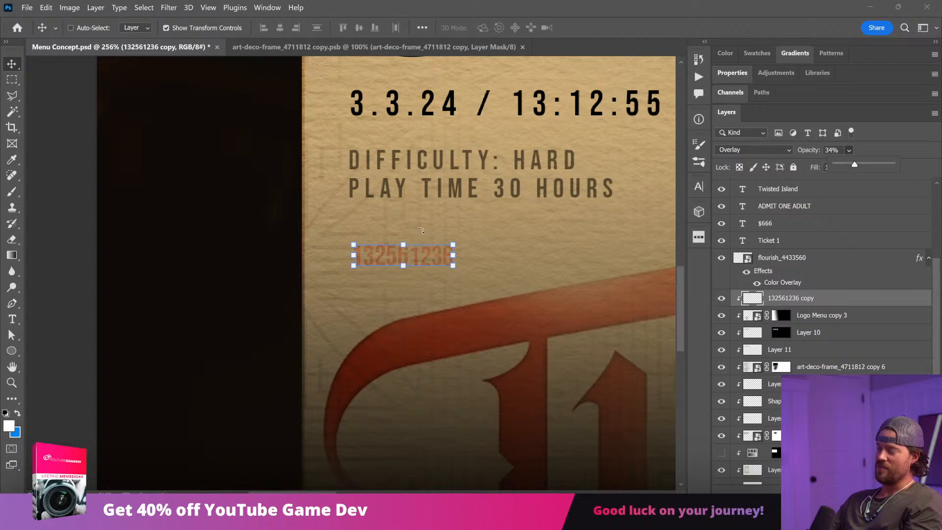
ctrl+click(126, 257)
key(ctrl+0)
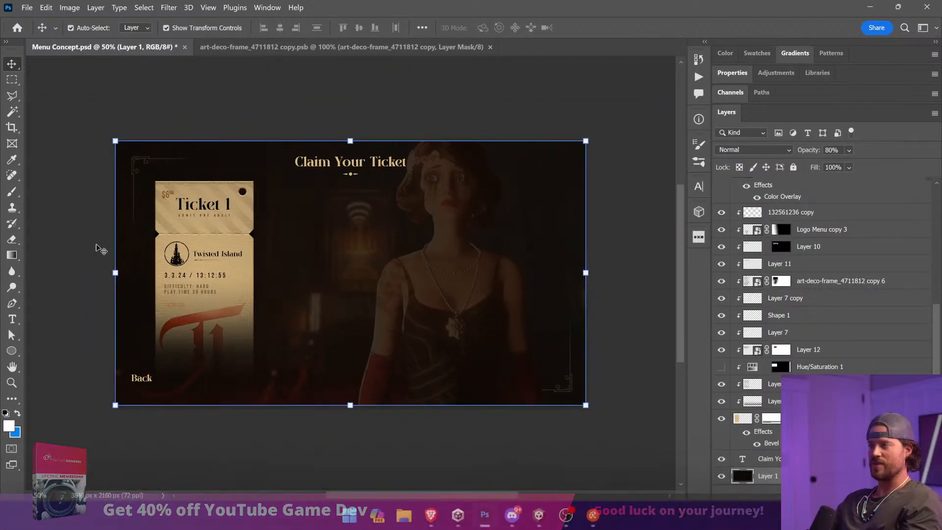
key(ctrl+s)
Step: Move the $666 price text into the ticket's clipping group above the serial number layer, and save the document
ctrl+click(167, 197)
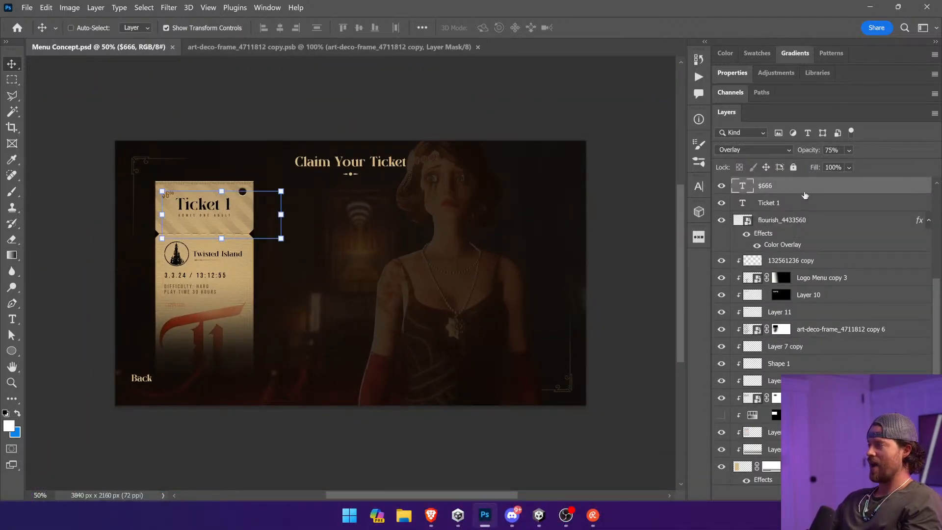
drag(805, 260, 805, 254)
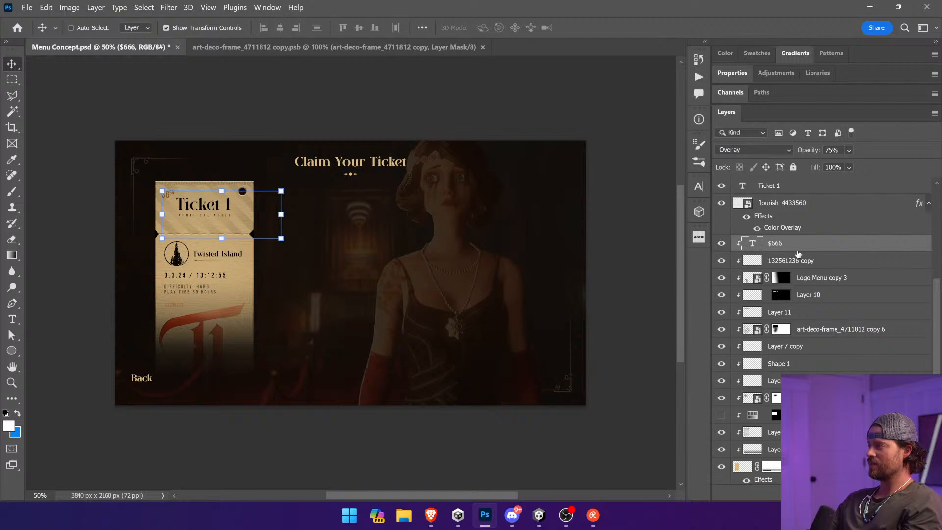
ctrl+click(226, 113)
key(ctrl+s)
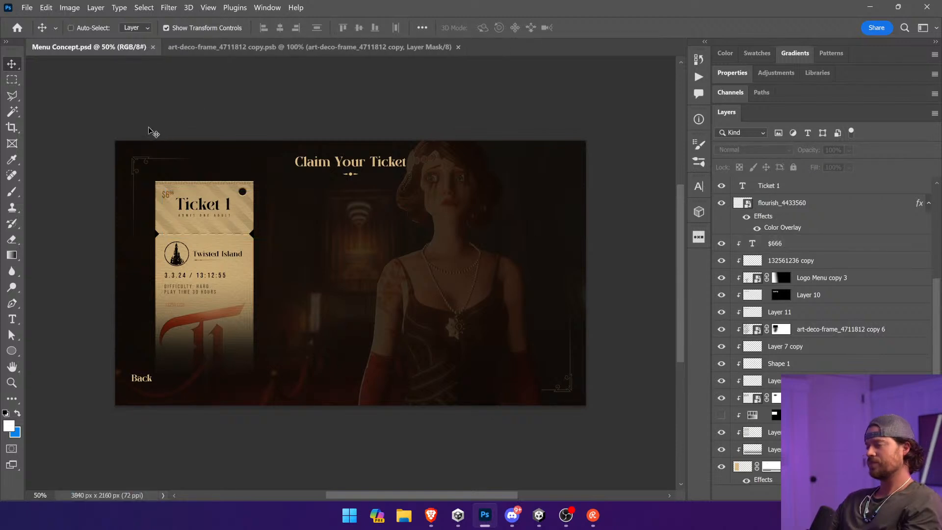
Step: Move the flourish_4433560 layer up in the stack, above the date text and directly below Layer 2
key(ctrl+space)
drag(146, 147, 285, 260)
ctrl+click(335, 248)
click(838, 245)
scroll(837, 246, up, 1)
click(781, 222)
scroll(802, 270, up, 2)
scroll(805, 274, up, 3)
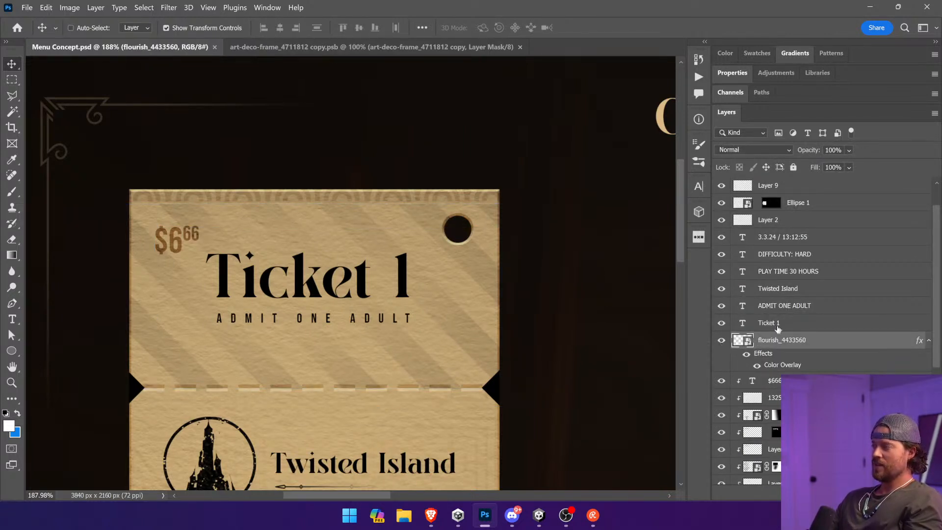
click(765, 323)
shift+click(790, 239)
drag(794, 342, 802, 228)
Step: Delete Layer 2 from the layer stack
click(795, 222)
drag(478, 319, 410, 320)
key(ctrl+0)
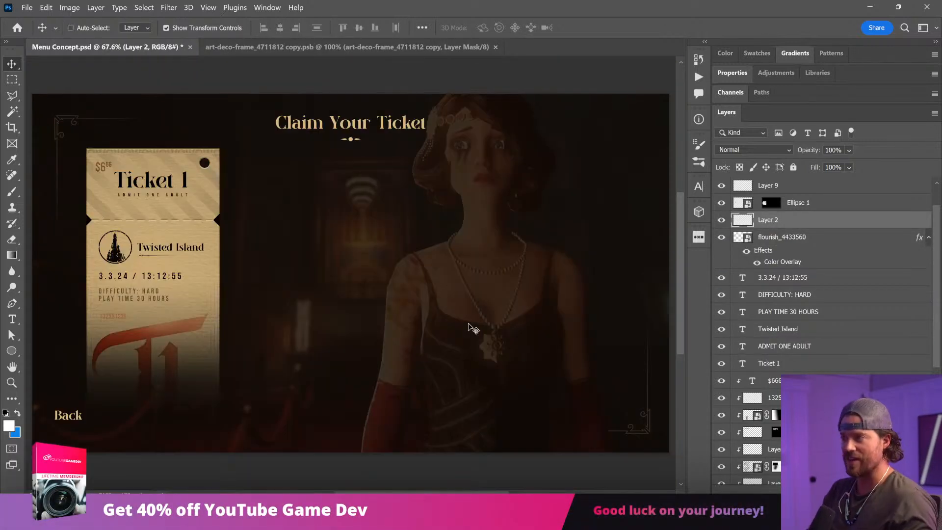
key(Delete)
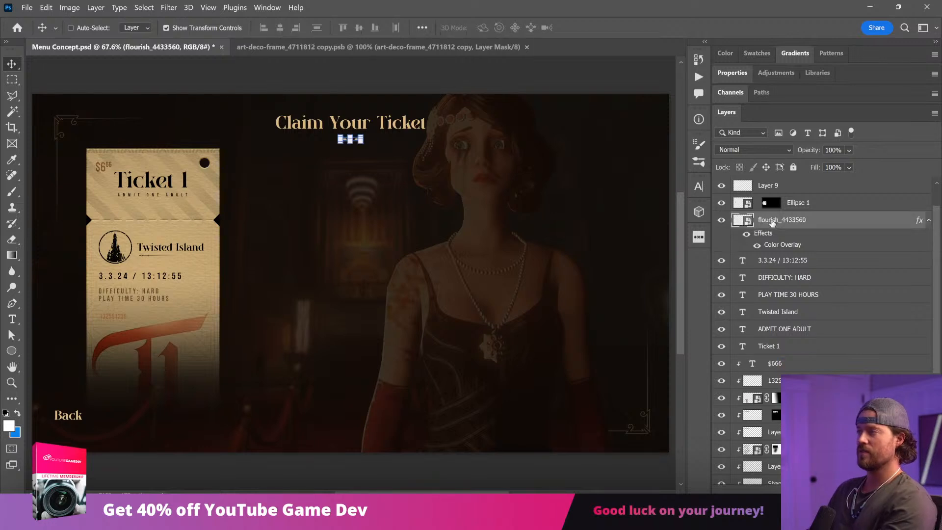
Step: Link the Ellipse 1 mask to its layer, and delete Layer 9
click(799, 206)
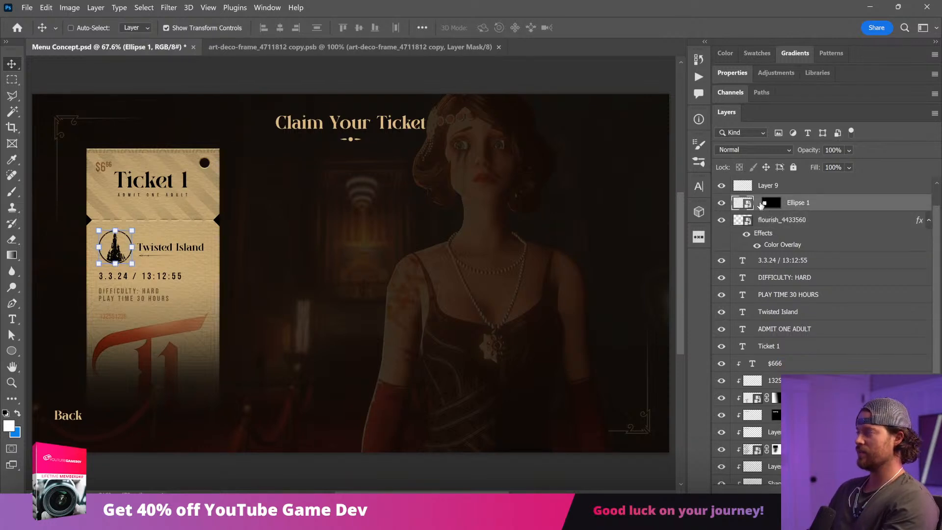
mouse_move(489, 303)
mouse_down()
mouse_move(472, 306)
mouse_move(486, 302)
mouse_up()
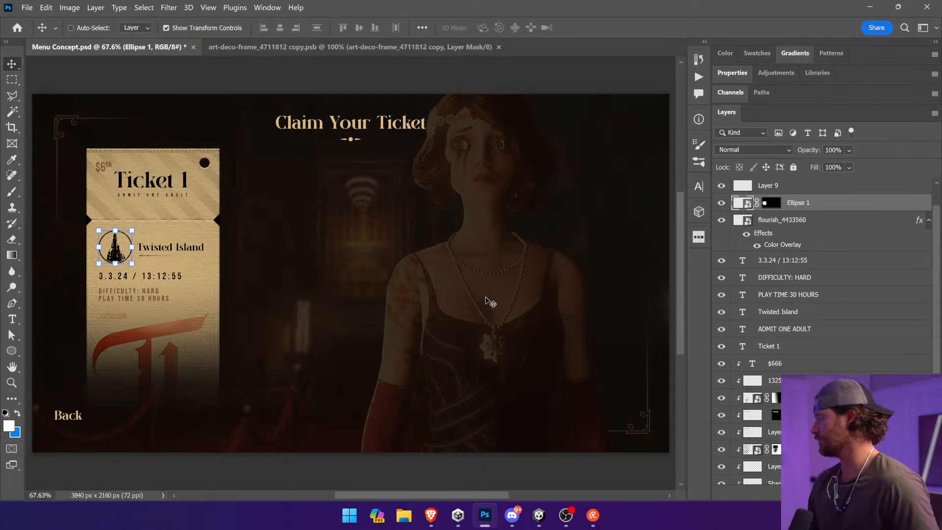
click(778, 192)
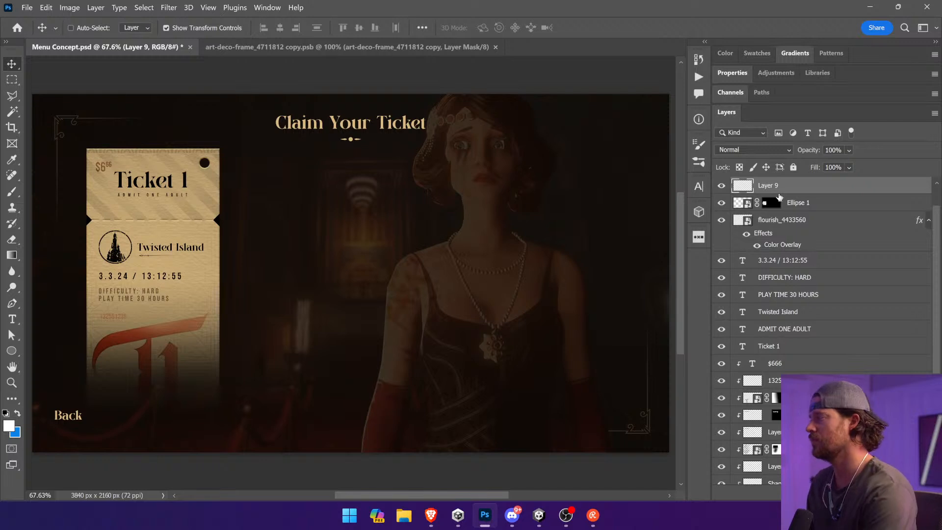
key(Delete)
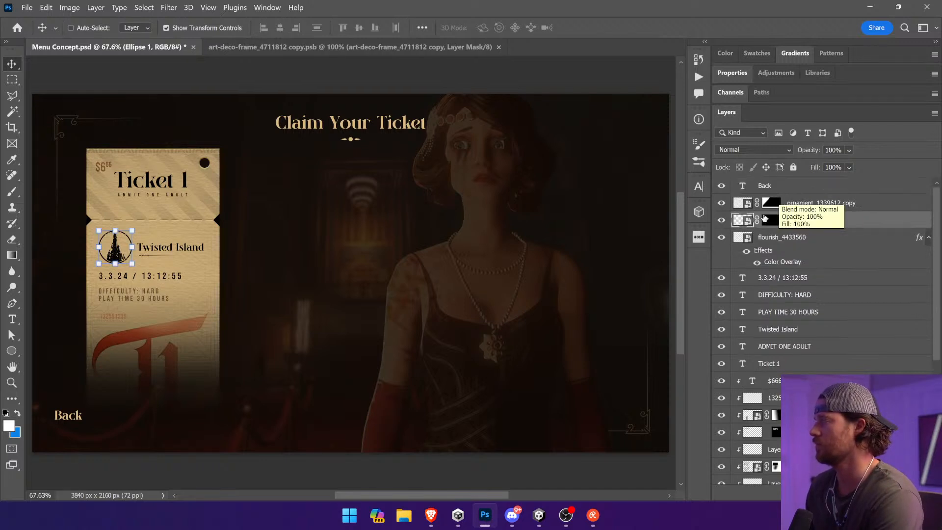
Step: Check the ornament_1339612 copy layer and nudge the Back text slightly down
click(812, 185)
click(795, 201)
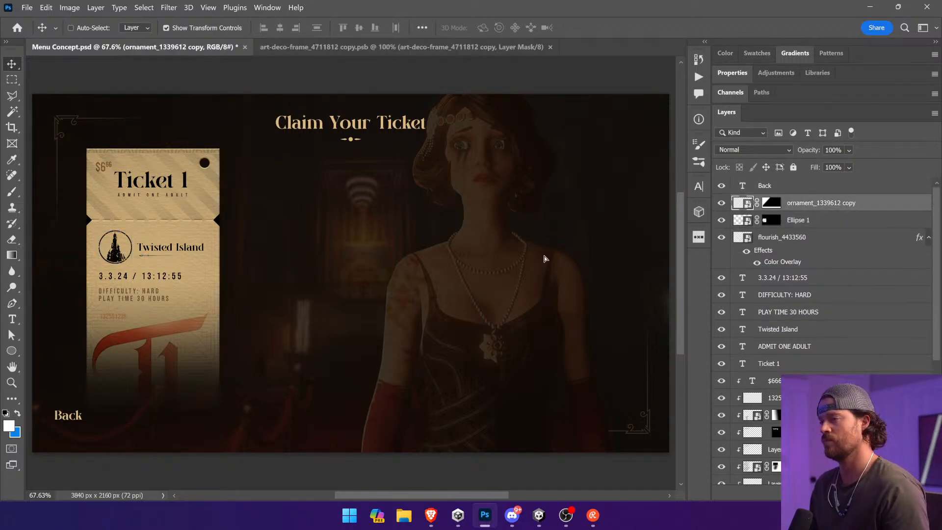
click(780, 188)
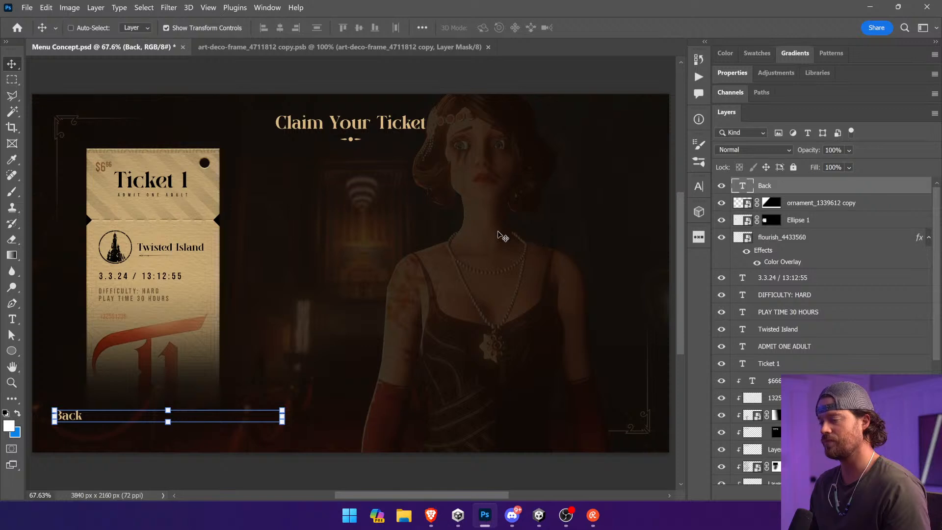
mouse_move(479, 242)
mouse_down()
mouse_move(475, 250)
mouse_move(474, 241)
mouse_up()
Step: Convert the $666 price text and all clipped layers down to the ticket base into one smart object
click(205, 271)
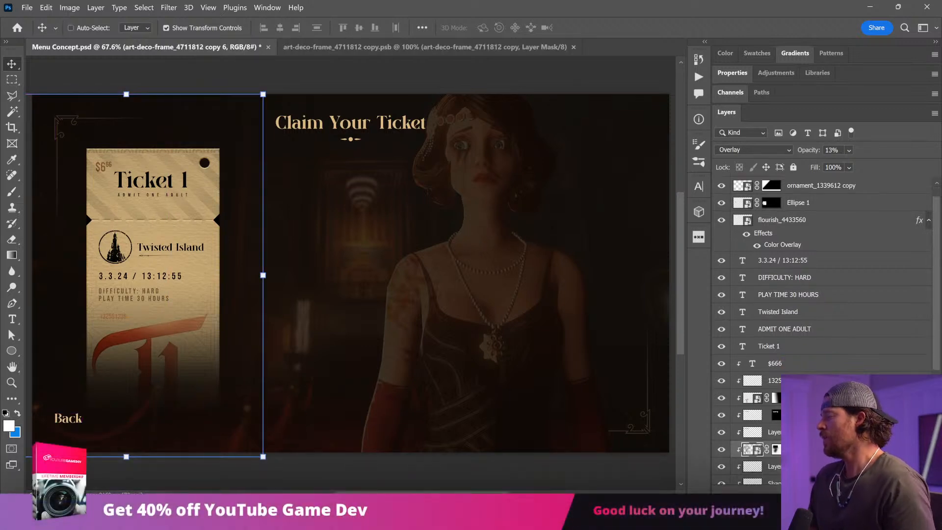
scroll(809, 357, down, 2)
click(806, 348)
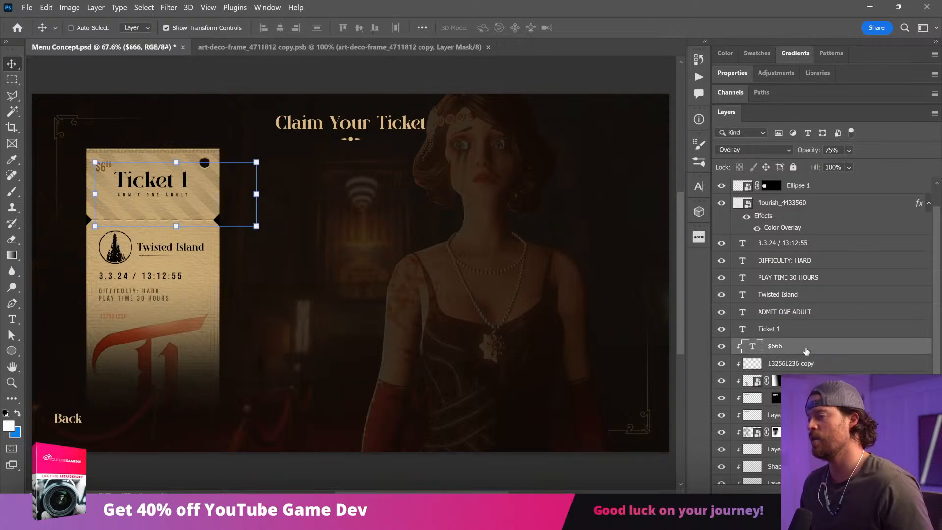
scroll(806, 351, down, 3)
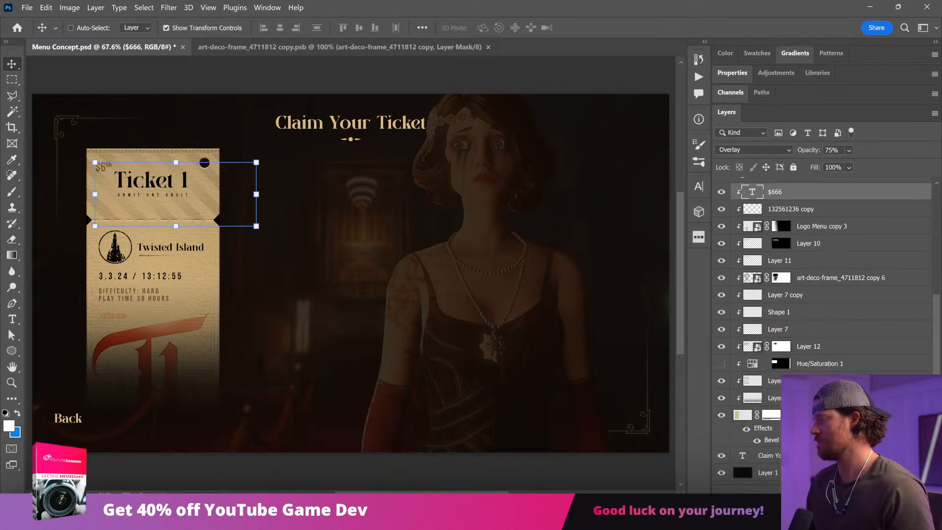
scroll(807, 351, down, 1)
shift+click(806, 403)
drag(240, 312, 243, 275)
right_click(859, 295)
click(789, 185)
mouse_move(196, 301)
mouse_down()
mouse_move(210, 255)
mouse_move(193, 277)
mouse_move(199, 303)
mouse_up()
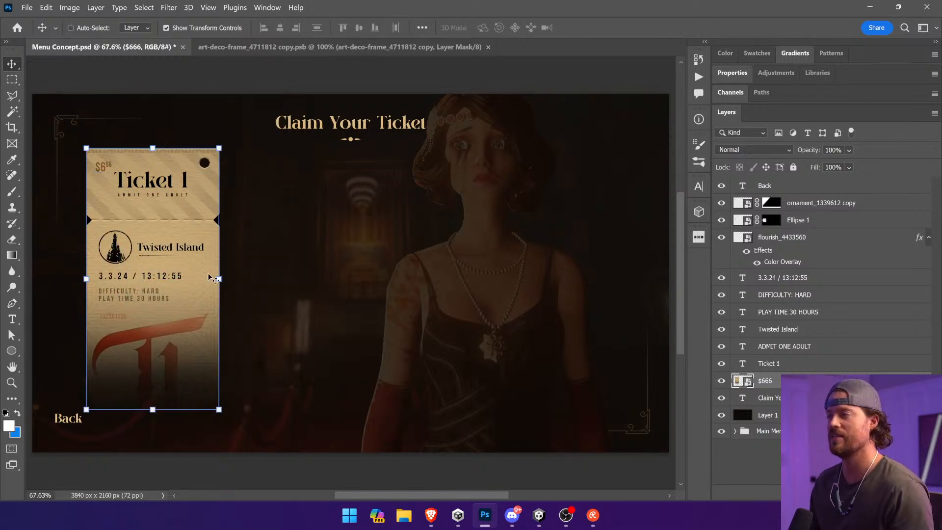
Step: Rearrange the stack so the flourish_4433560 layer sits above the ornament_1339612 copy and Ellipse 1 layers
click(799, 367)
click(791, 241)
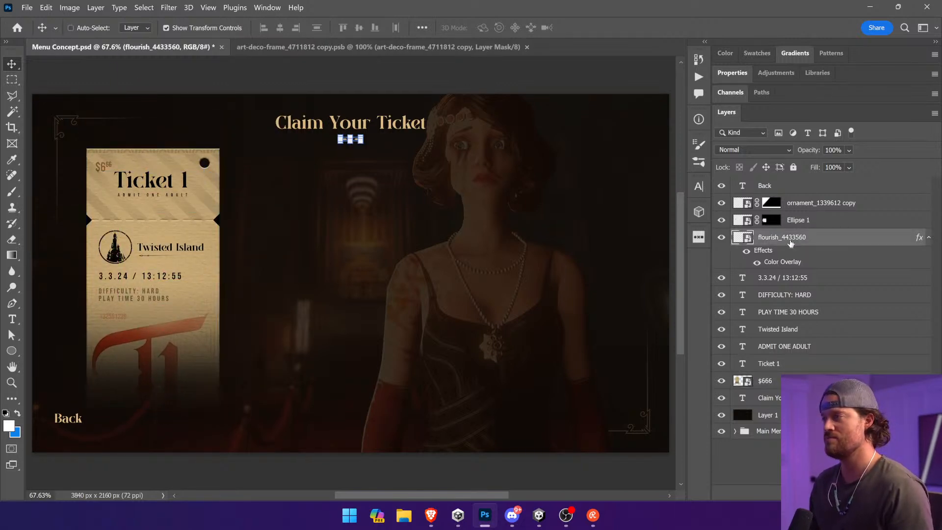
click(798, 222)
shift+click(803, 206)
click(803, 190)
click(806, 205)
shift+click(809, 222)
drag(807, 222, 800, 278)
Step: Group the layers from ornament_1339612 copy down to the $666 smart object and name the group Ticket 1
click(801, 244)
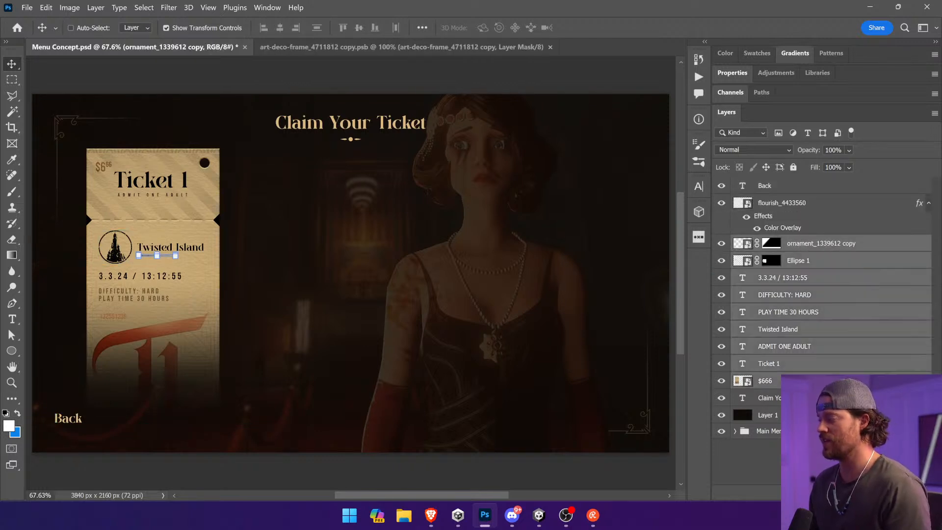
shift+click(804, 381)
key(ctrl+g)
drag(306, 298, 374, 281)
key(ctrl+z)
double_click(767, 242)
text(Ticket 1)
key(Return)
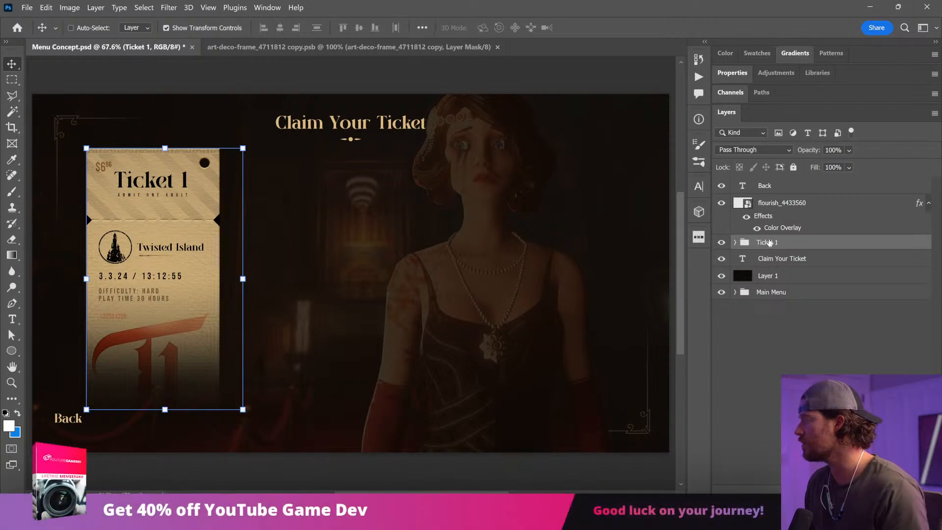
Step: Duplicate the Ticket 1 group, place the copy beside the first ticket on its right, and name it Ticket 2
key(ctrl+j)
drag(207, 283, 357, 283)
double_click(776, 247)
text(Ticket 2)
key(Return)
Step: Duplicate the Ticket 2 group as Ticket 3 and place it to the right of the second ticket
key(ctrl+j)
double_click(777, 243)
drag(774, 243, 811, 244)
text(3)
key(Return)
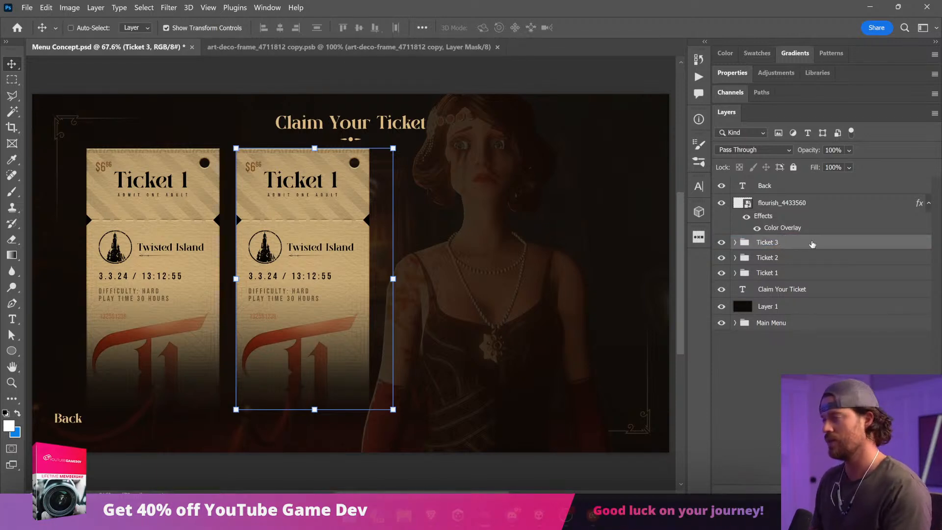
drag(246, 277, 378, 276)
drag(532, 251, 616, 258)
key(ctrl+z)
Step: Duplicate the Ticket 3 group, place the copy to its right as the fourth ticket, and name it Ticket 4
drag(766, 244, 769, 235)
drag(380, 242, 520, 240)
double_click(784, 246)
text(Ticket 4)
key(Return)
Step: Reposition all four ticket groups together below the title, distribute them evenly across the row, and clear the selection
shift+click(805, 288)
mouse_move(545, 245)
mouse_down()
mouse_move(532, 245)
mouse_move(549, 243)
mouse_move(540, 249)
mouse_up()
click(395, 27)
key(Right)
key(Right)
key(Right)
key(Right)
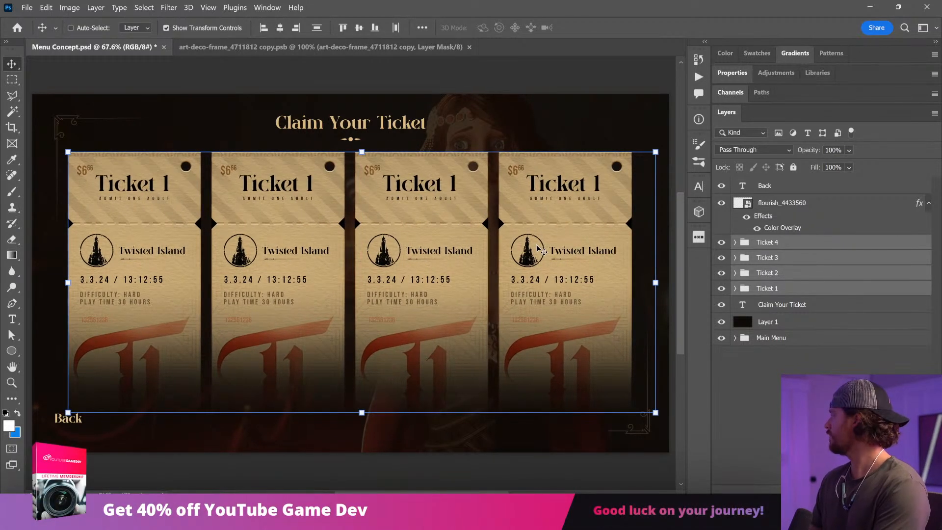
click(444, 80)
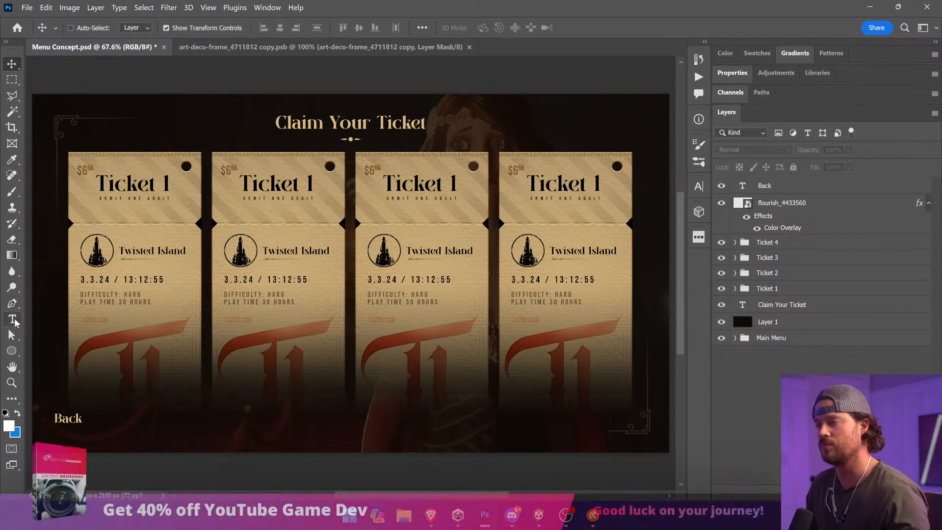
Step: Renumber the titles on the second, third and fourth tickets to Ticket 2, Ticket 3 and Ticket 4
double_click(310, 182)
text(2)
key(ctrl+Return)
double_click(448, 184)
text(3)
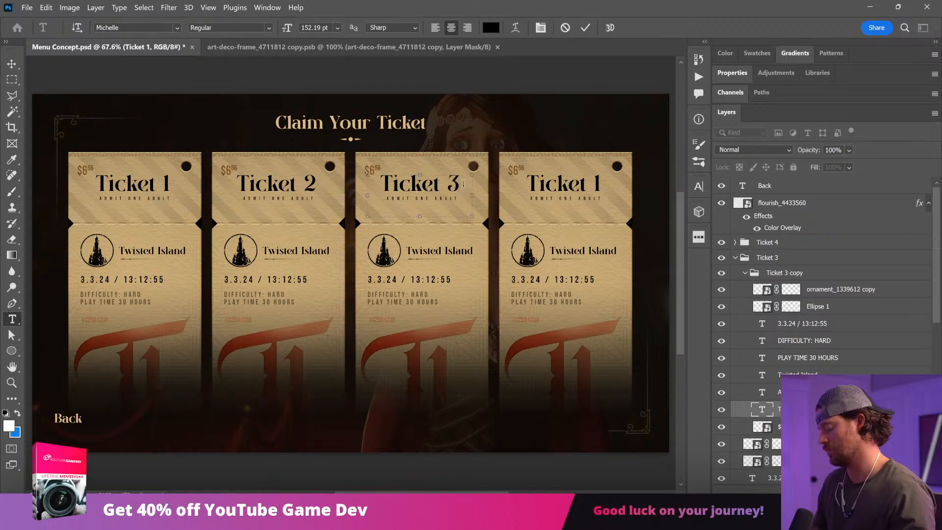
key(ctrl+Return)
double_click(596, 182)
text(4)
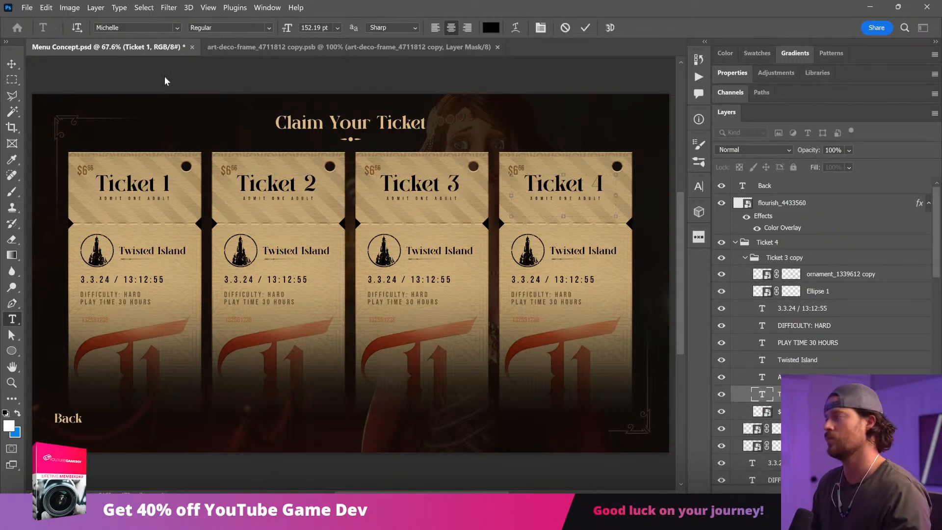
click(12, 63)
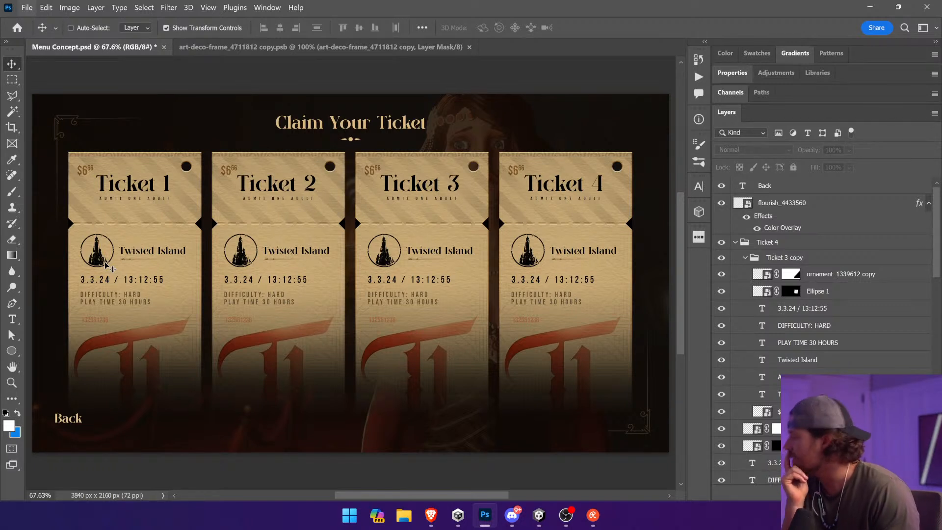
Step: Set the opacity of the second ticket's background layer to 50%
ctrl+click(299, 166)
click(849, 150)
click(853, 165)
ctrl+click(443, 167)
ctrl+click(288, 161)
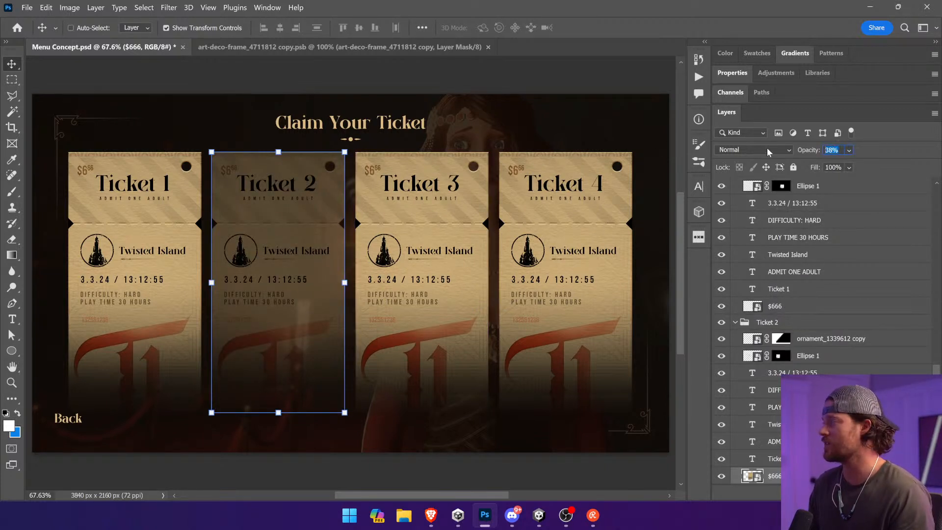
text(50)
key(Return)
Step: Set the opacity of the third ticket's $666 background layer to 50%
ctrl+click(460, 200)
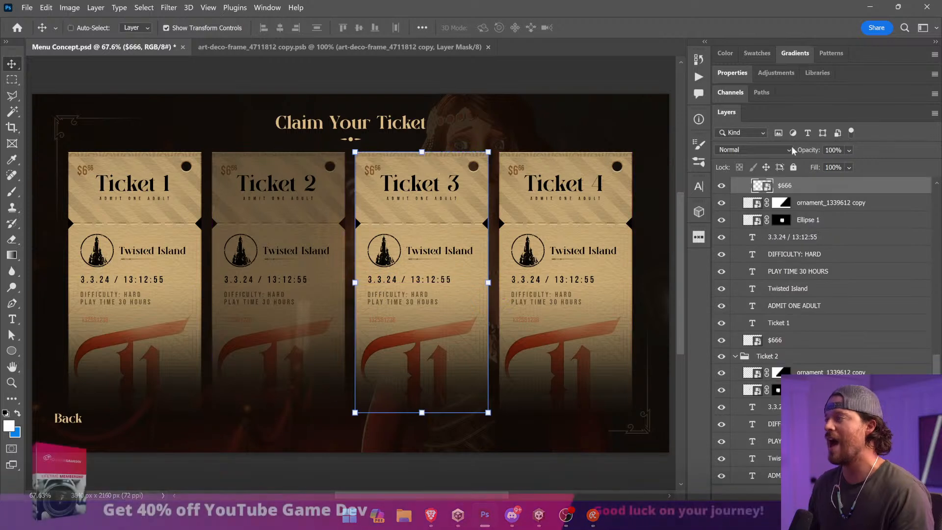
text(50)
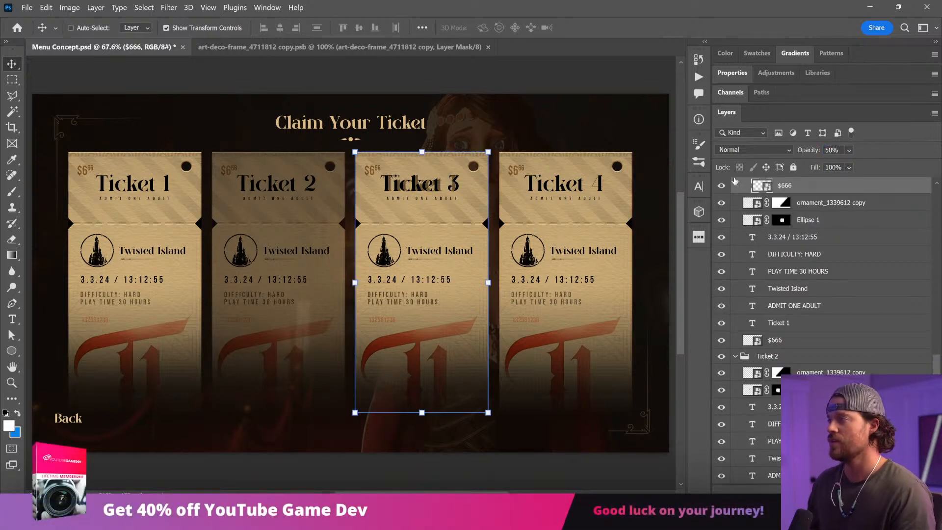
key(Return)
Step: Delete the Ticket 3 group with its nested copy, and place a duplicate of the Ticket 2 group in the third slot
ctrl+click(420, 184)
scroll(780, 260, up, 4)
click(806, 217)
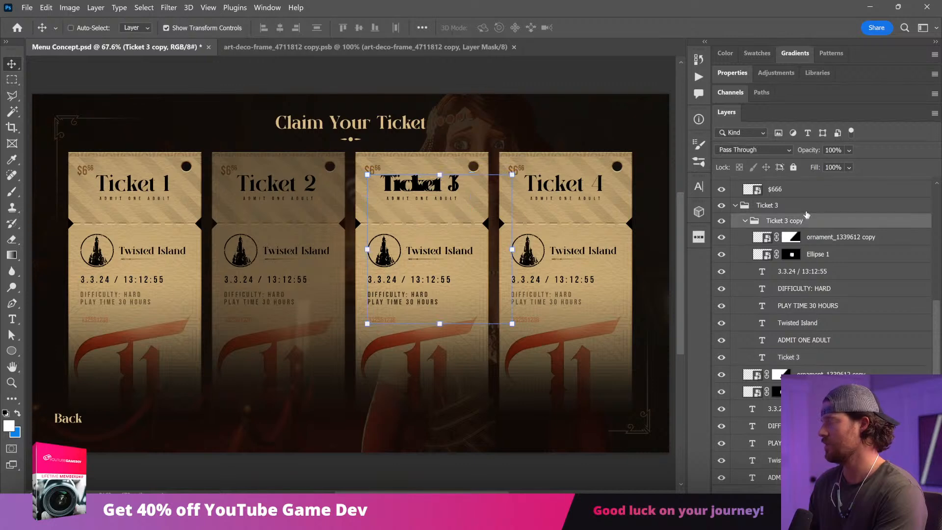
key(Delete)
click(807, 206)
key(Delete)
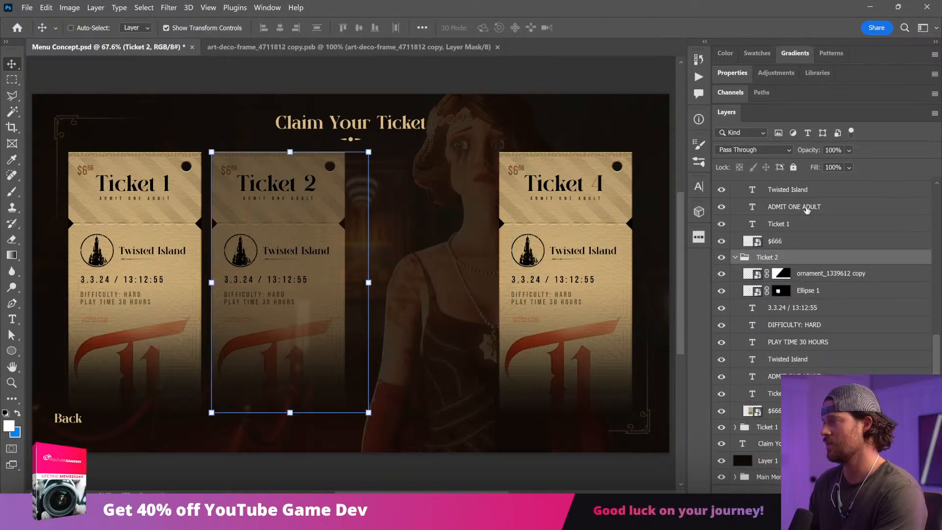
drag(306, 263, 450, 263)
Step: Try setting the fourth ticket's $666 background layer to 50% opacity, and undo the change
ctrl+click(595, 158)
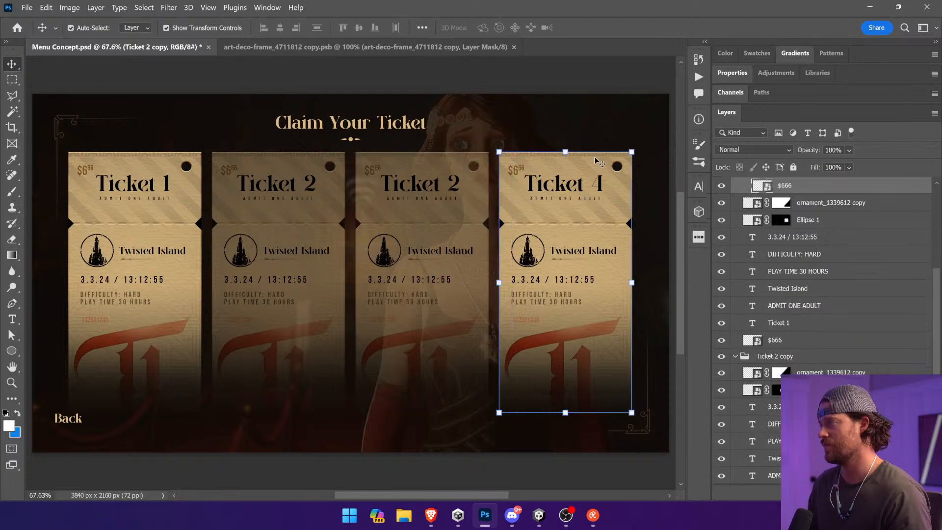
text(50)
key(Return)
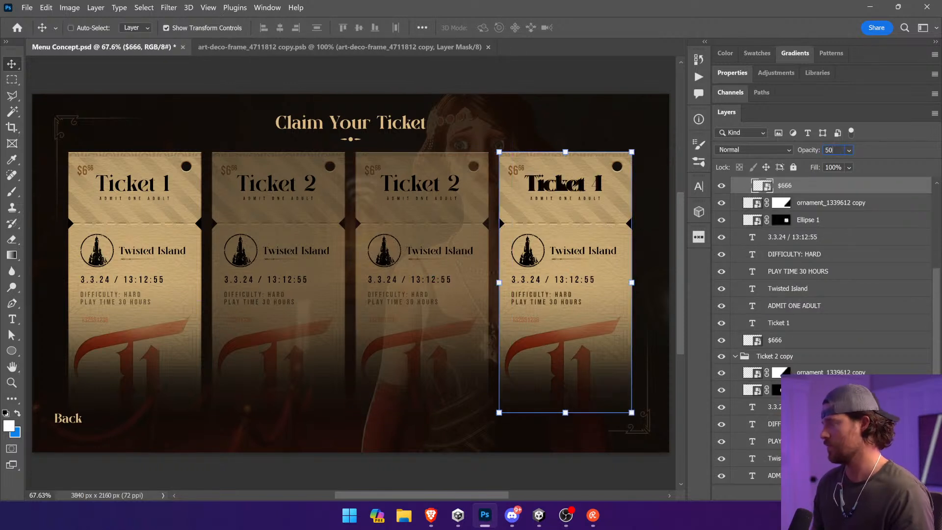
key(ctrl+z)
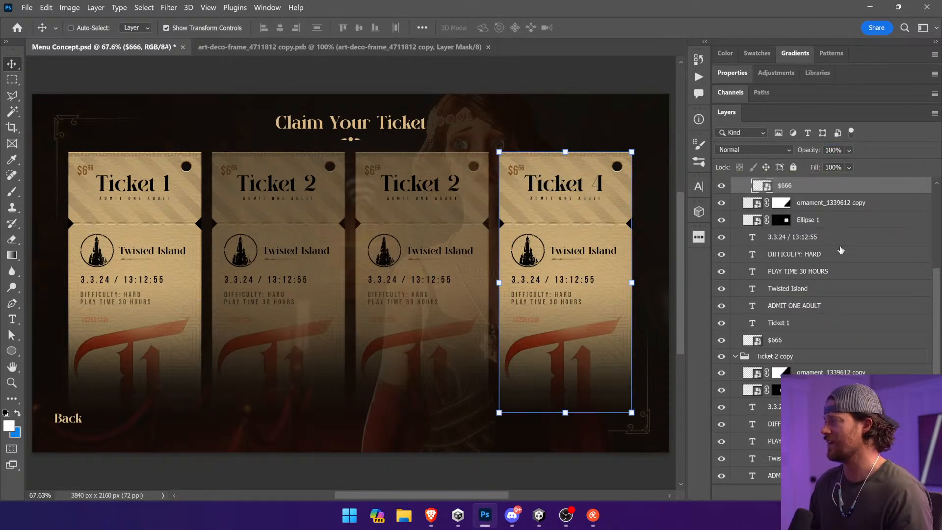
Step: Set the whole Ticket 4 group's opacity to 50% and clear the selection
scroll(841, 250, up, 4)
click(798, 225)
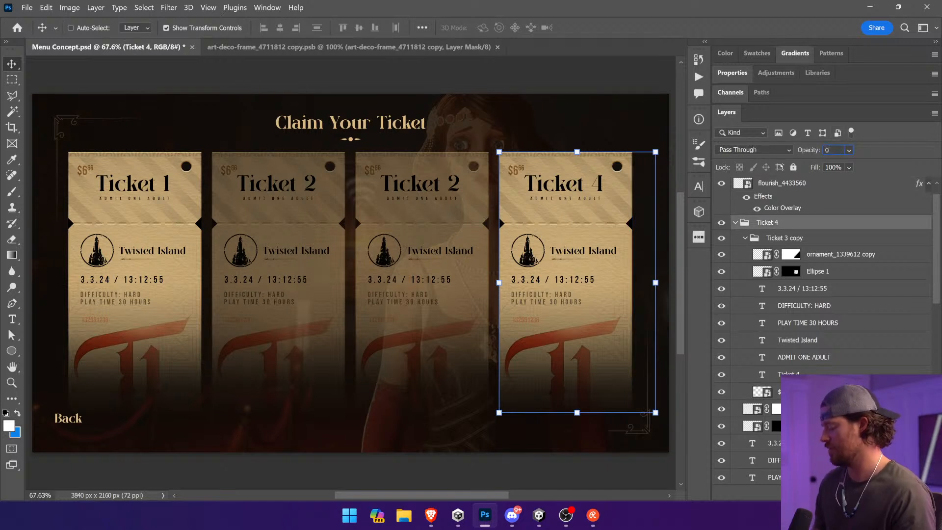
text(50)
key(Return)
click(532, 89)
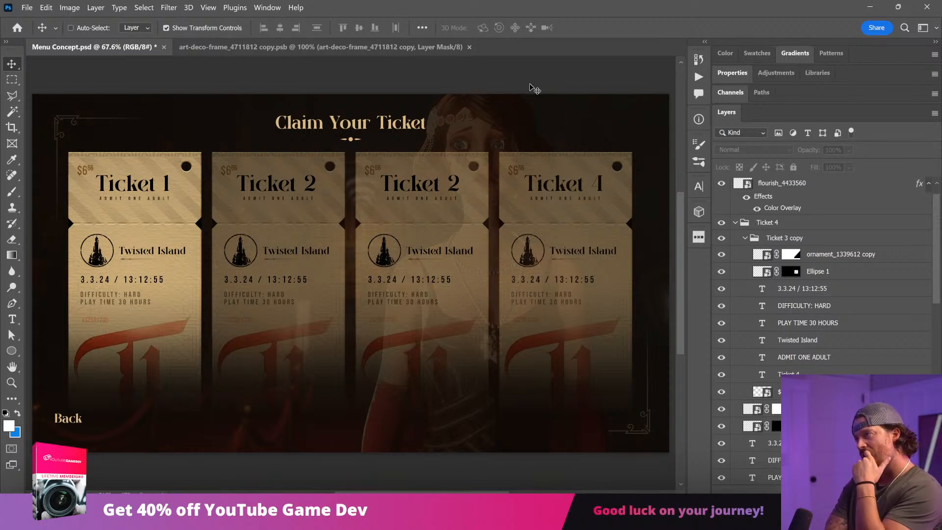
Step: Restore the second ticket's background layer to 100% opacity
ctrl+click(310, 214)
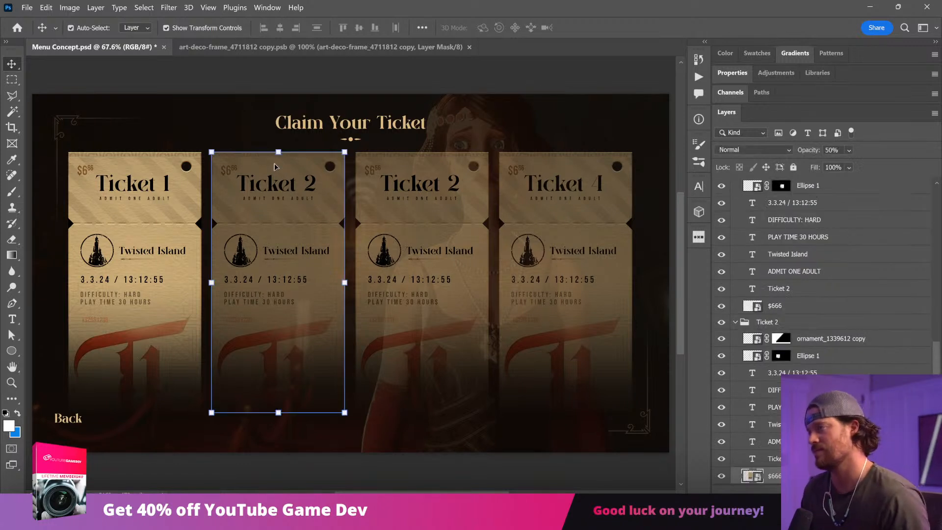
click(848, 150)
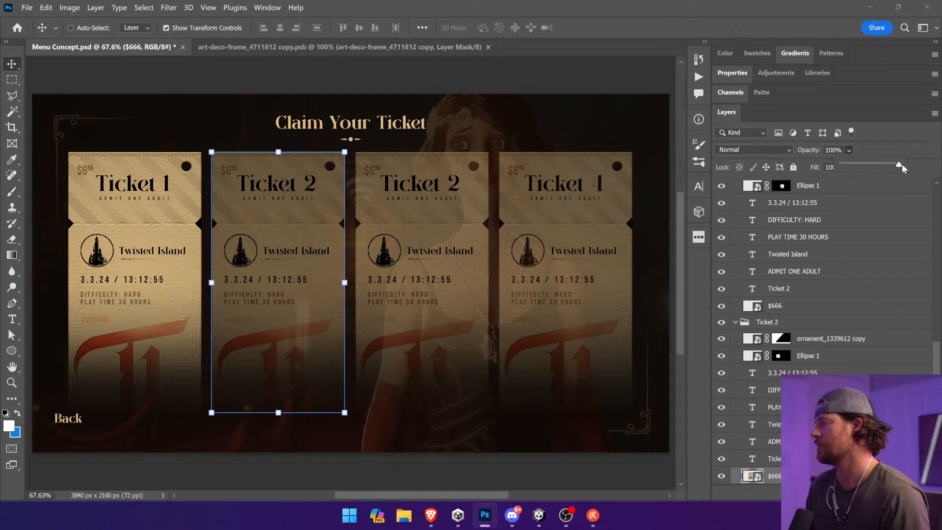
ctrl+click(417, 168)
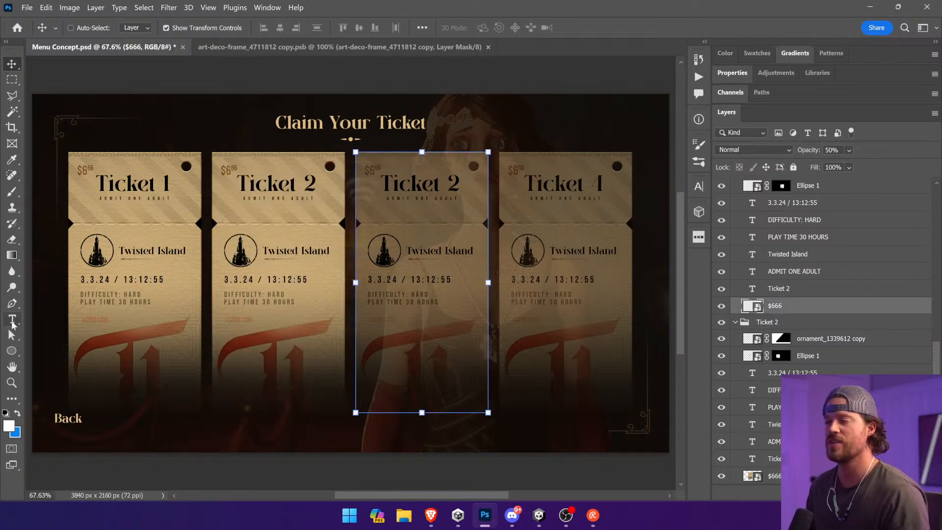
Step: Change the title text on the third ticket to Ticket 3
click(12, 320)
click(434, 183)
double_click(454, 183)
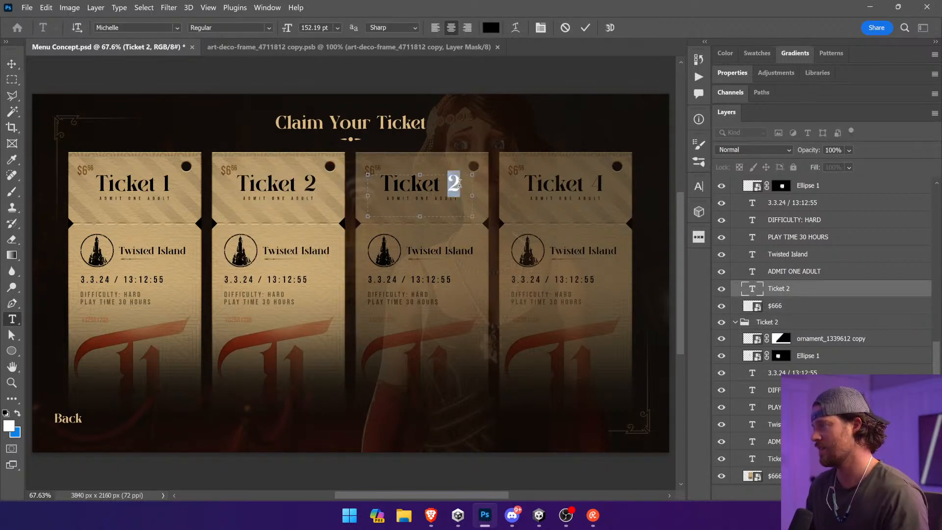
text(3)
key(BackSpace)
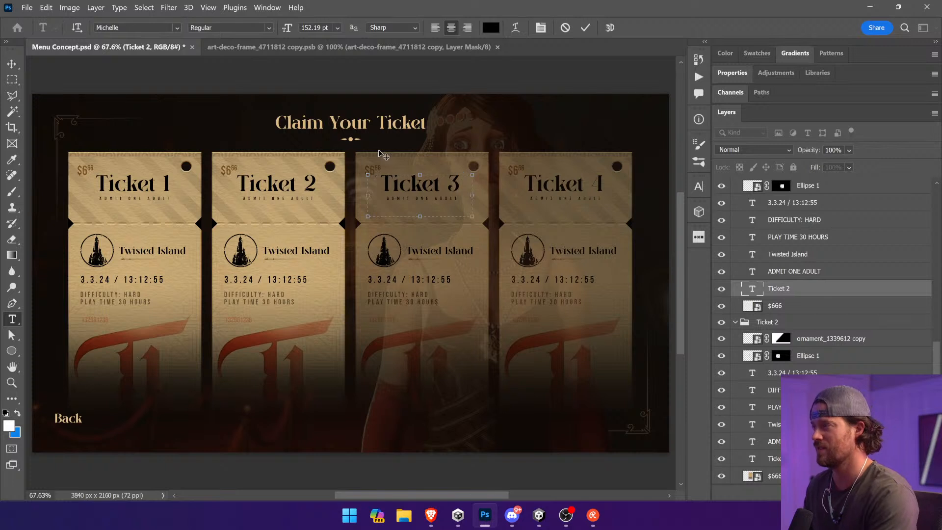
click(11, 64)
Step: Delete the tower logo, Twisted Island name, date and time, difficulty and play time from the third ticket, and clear the selection
ctrl+click(384, 251)
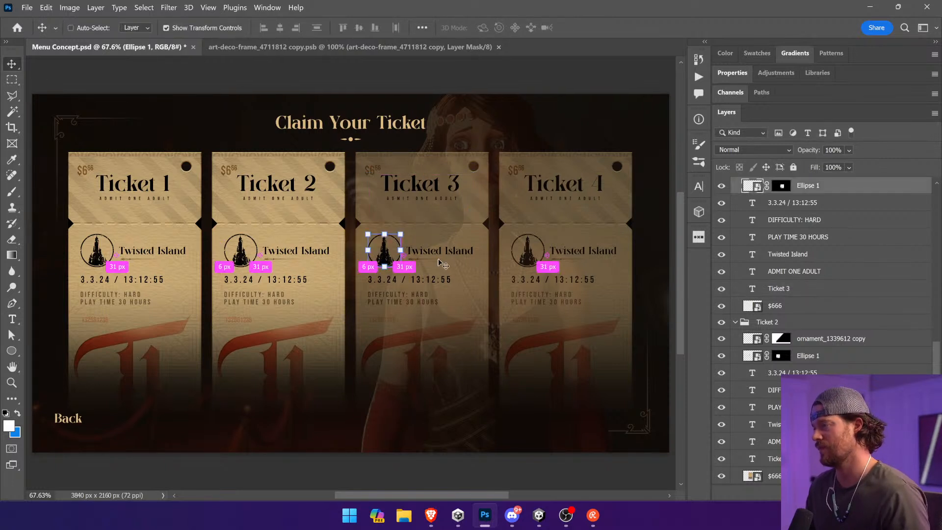
key(Delete)
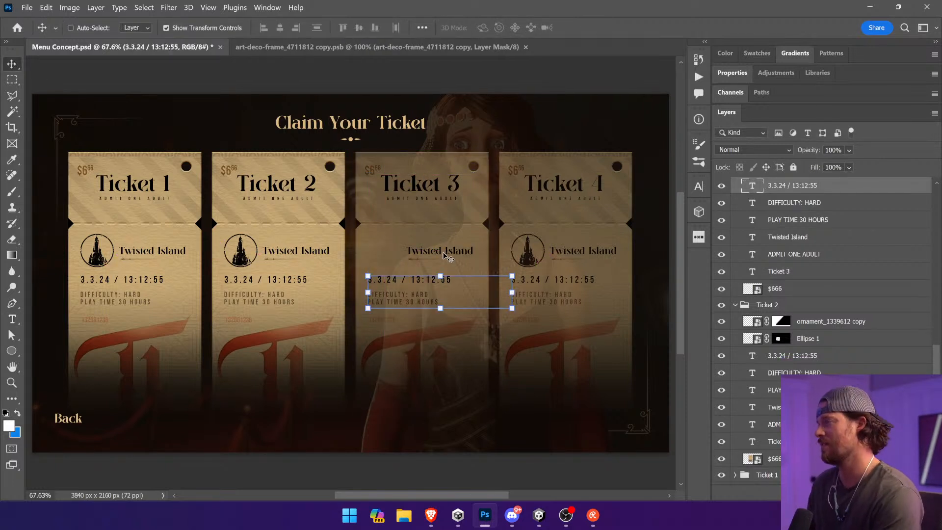
ctrl+click(443, 250)
key(Delete)
ctrl+click(425, 257)
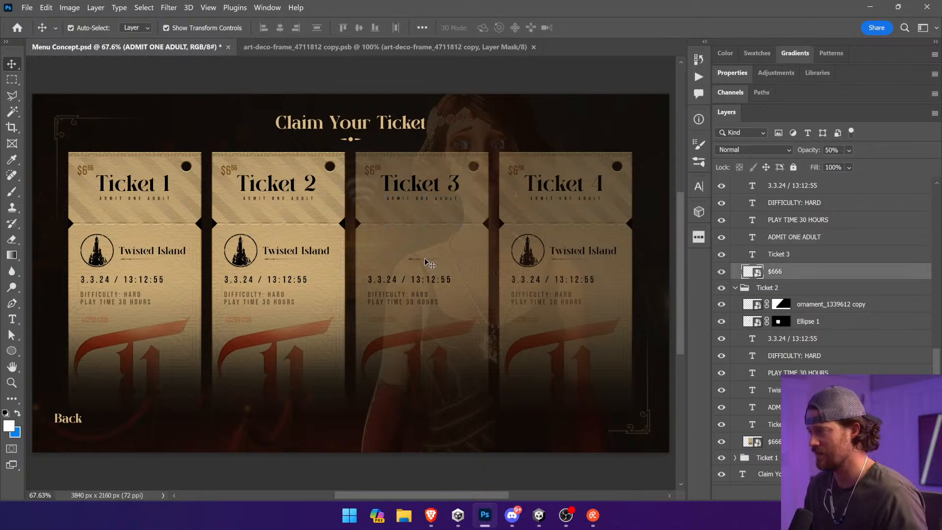
click(416, 258)
click(422, 285)
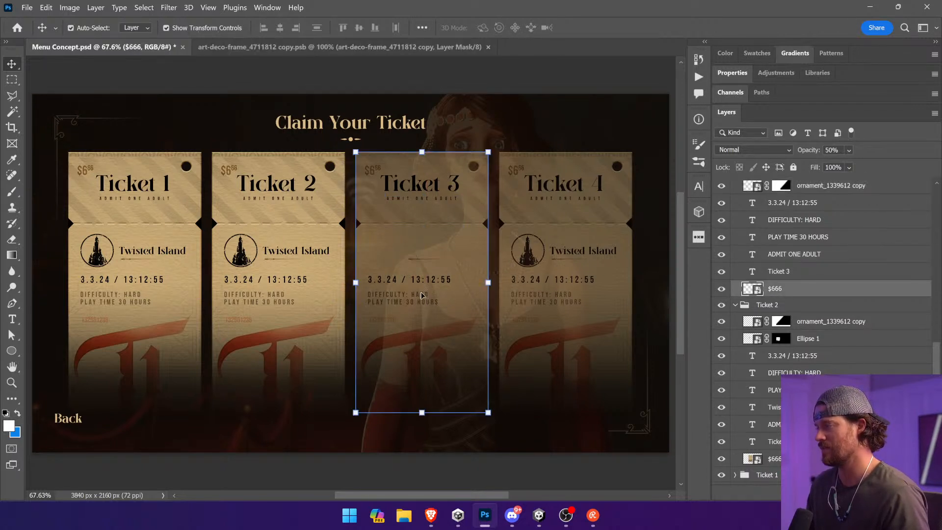
ctrl+click(422, 282)
key(Delete)
ctrl+click(414, 297)
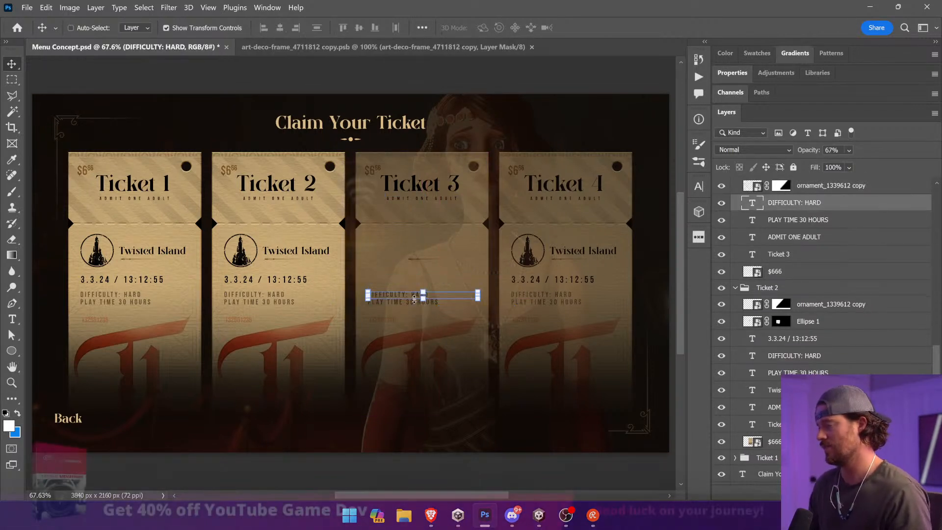
key(Delete)
ctrl+click(179, 78)
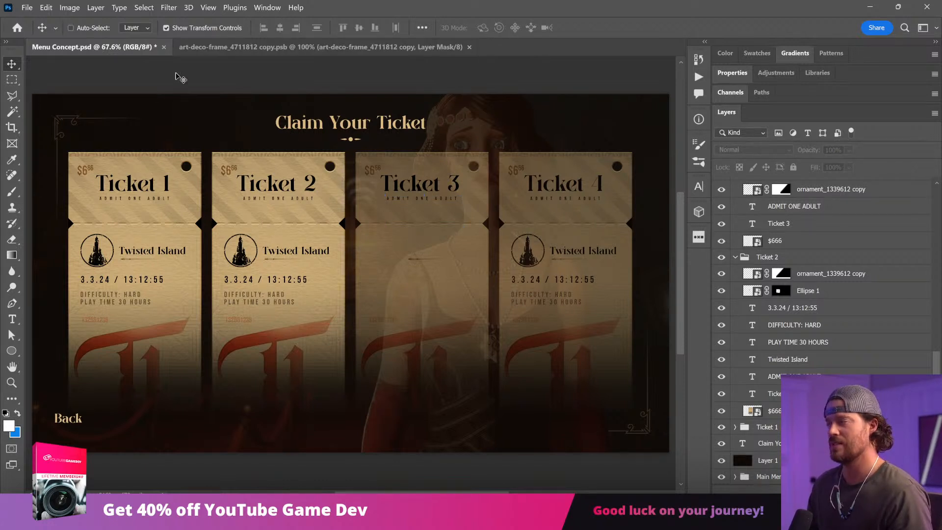
Step: Delete the thin ornament line under the Twisted Island name position on the third, second and first tickets
ctrl+click(418, 263)
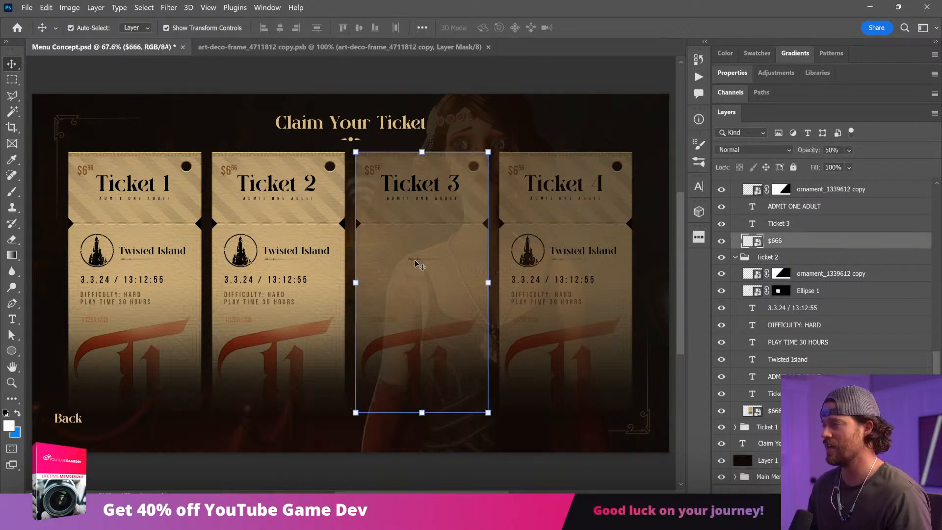
ctrl+click(422, 260)
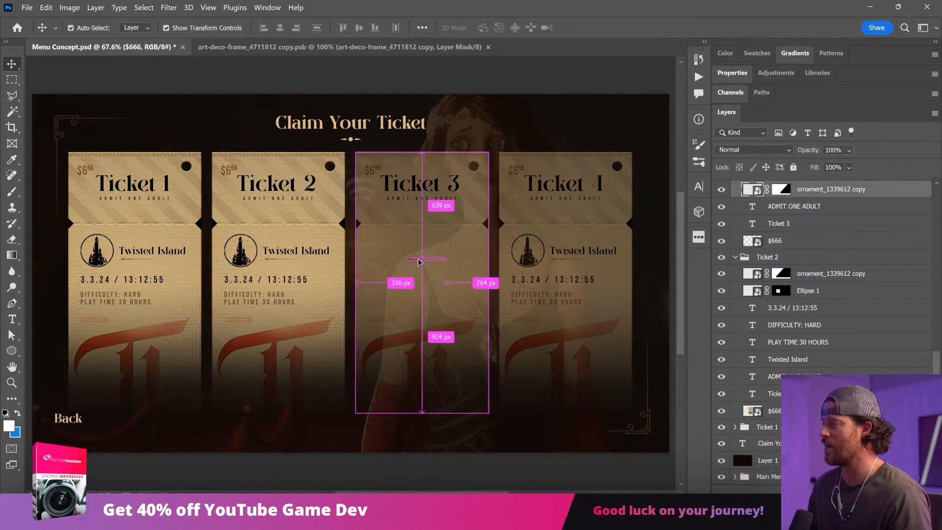
key(Delete)
ctrl+click(271, 266)
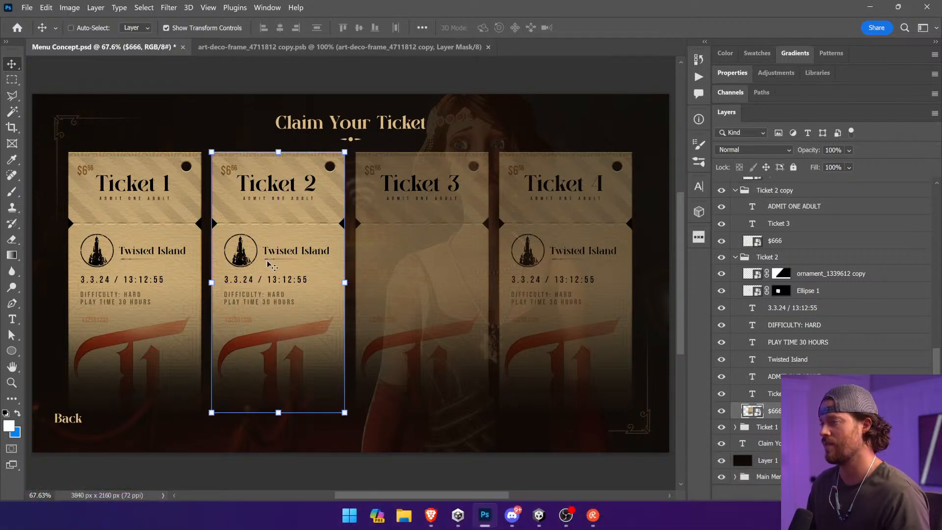
ctrl+click(269, 265)
key(Delete)
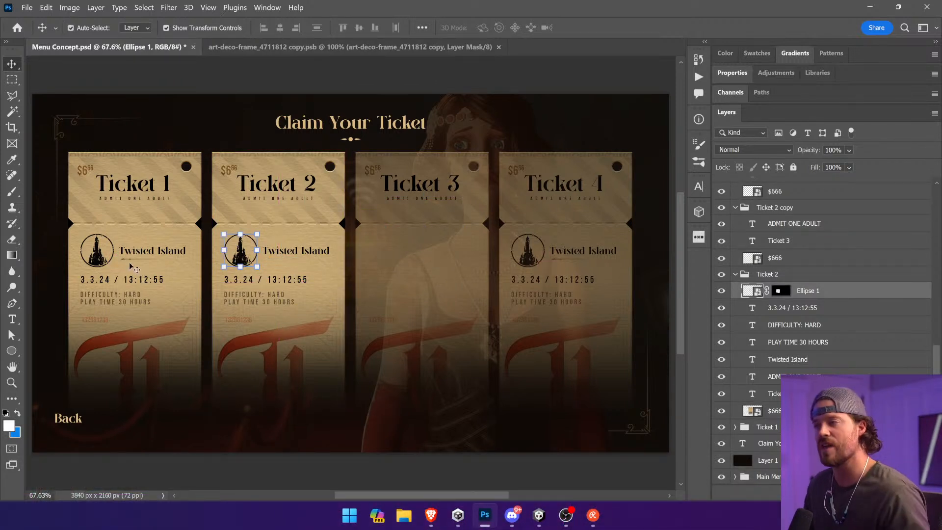
ctrl+click(132, 268)
ctrl+click(156, 260)
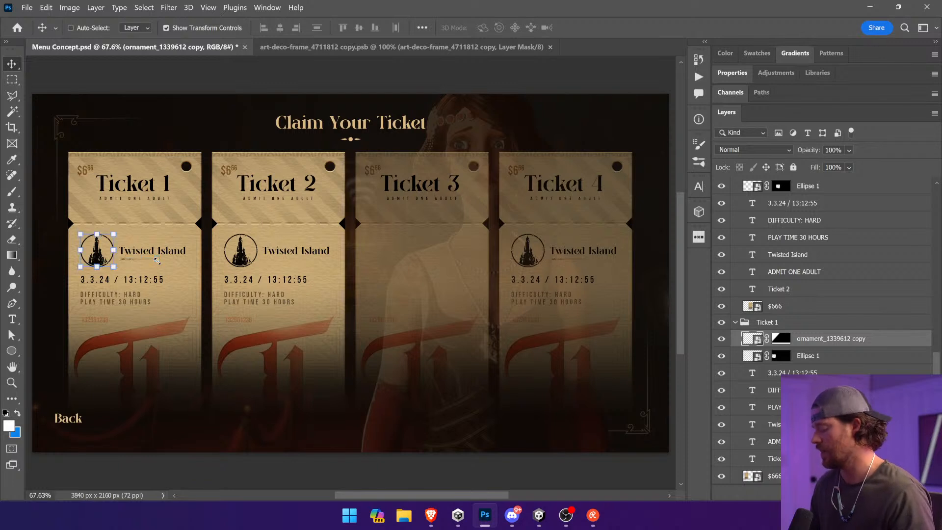
key(Delete)
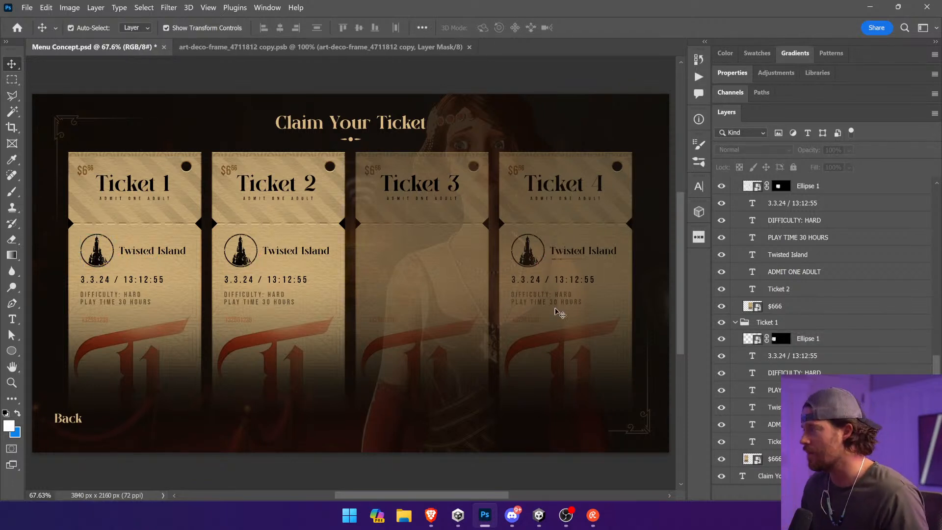
Step: Delete the ornament line, logo, date and time, difficulty, play time and Twisted Island name from the fourth ticket, and clear the selection
ctrl+click(558, 260)
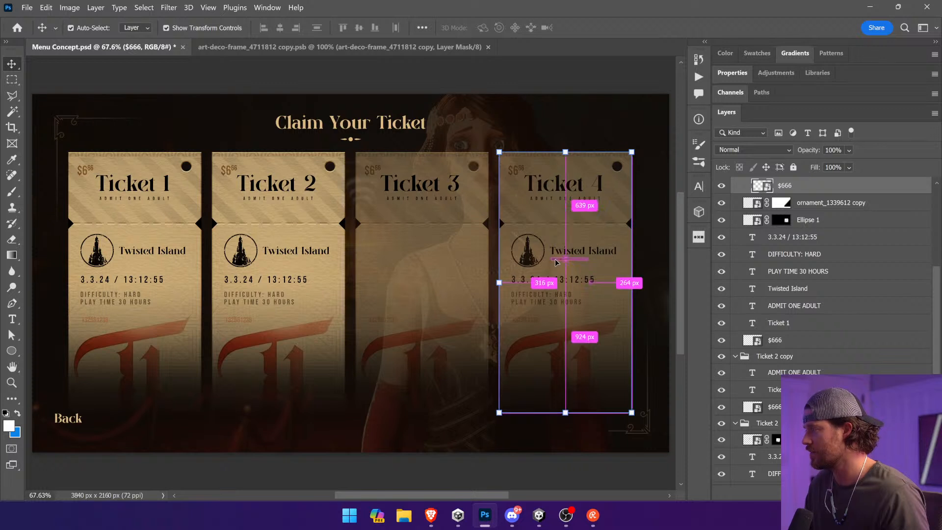
ctrl+click(556, 260)
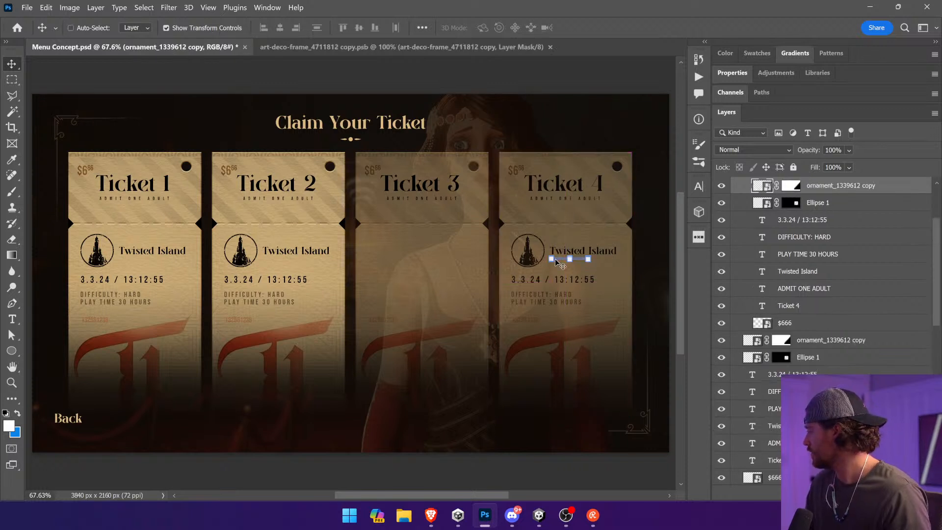
ctrl+click(591, 278)
key(Delete)
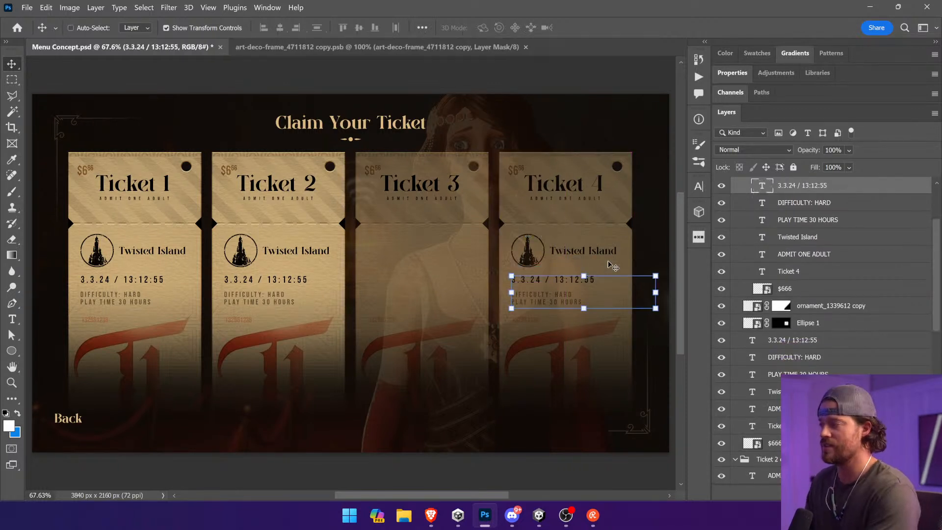
key(Delete)
key(Delete)
key(Delete)
key(Delete)
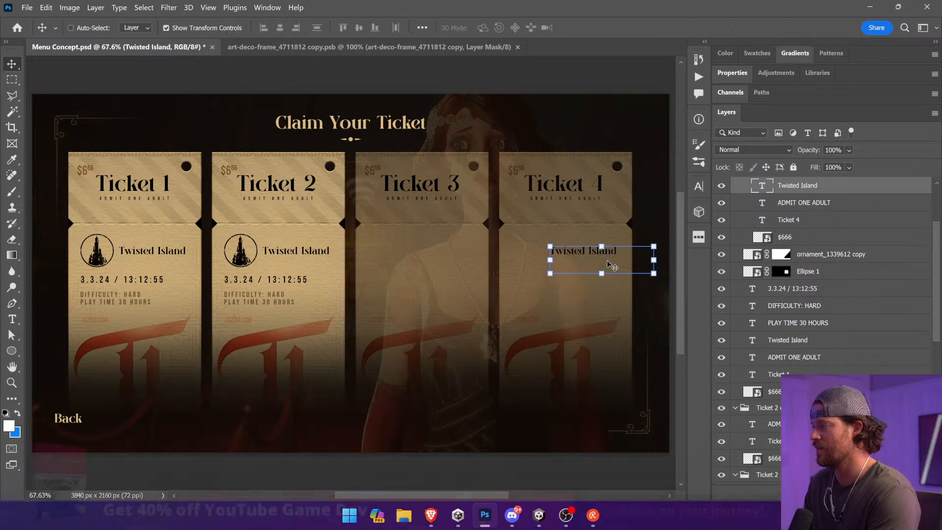
ctrl+click(623, 78)
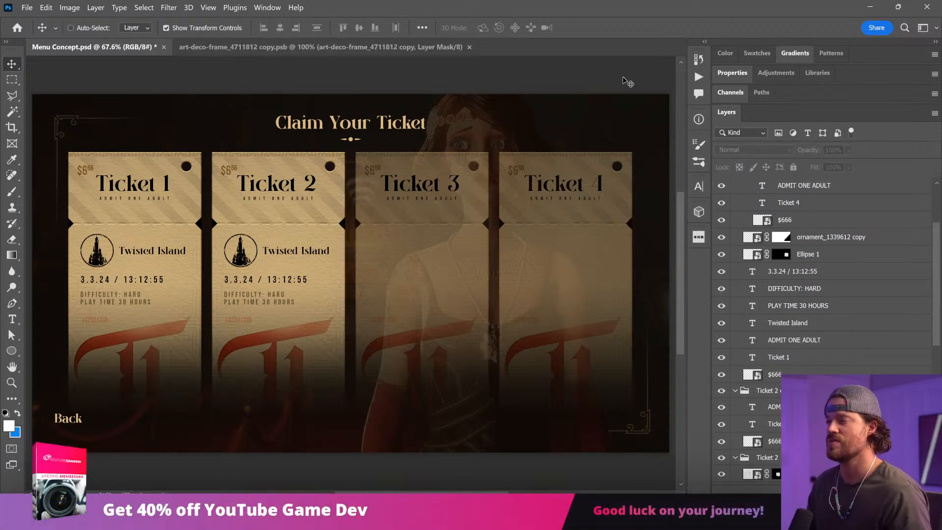
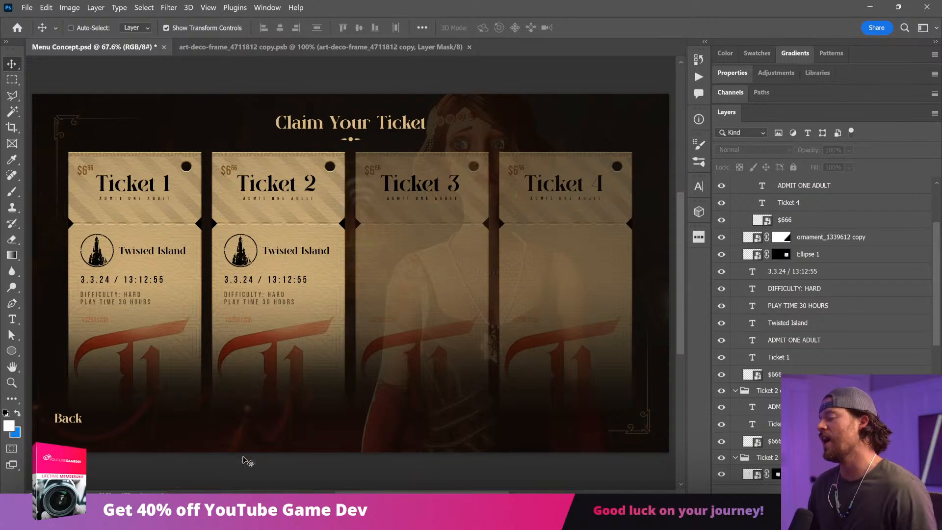
Step: Open the $666 ticket artwork smart object on Ticket 2 and select its red Logo Menu copy 3 layer
ctrl+click(267, 343)
scroll(824, 408, down, 2)
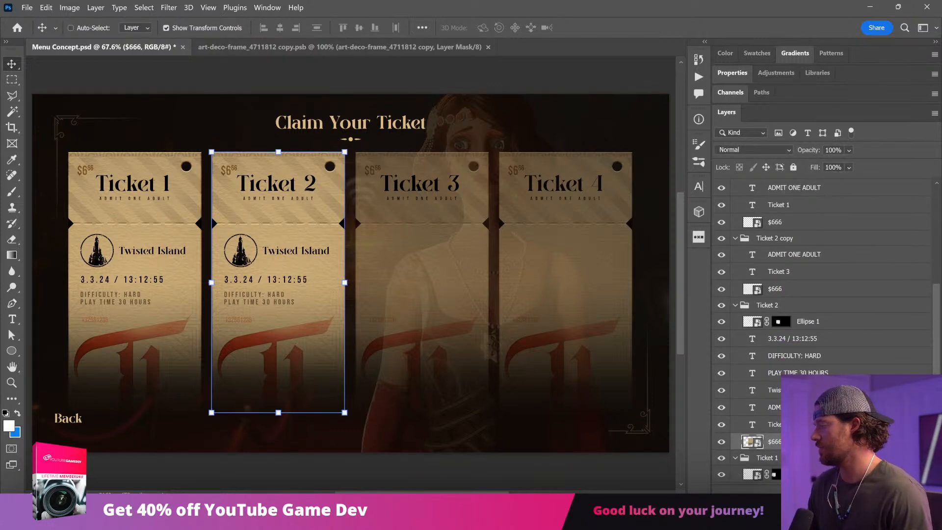
double_click(748, 442)
ctrl+click(242, 297)
drag(242, 299, 240, 190)
key(ctrl+z)
Step: Duplicate the red logo layer into Menu Concept.psd and return to that document
right_click(859, 226)
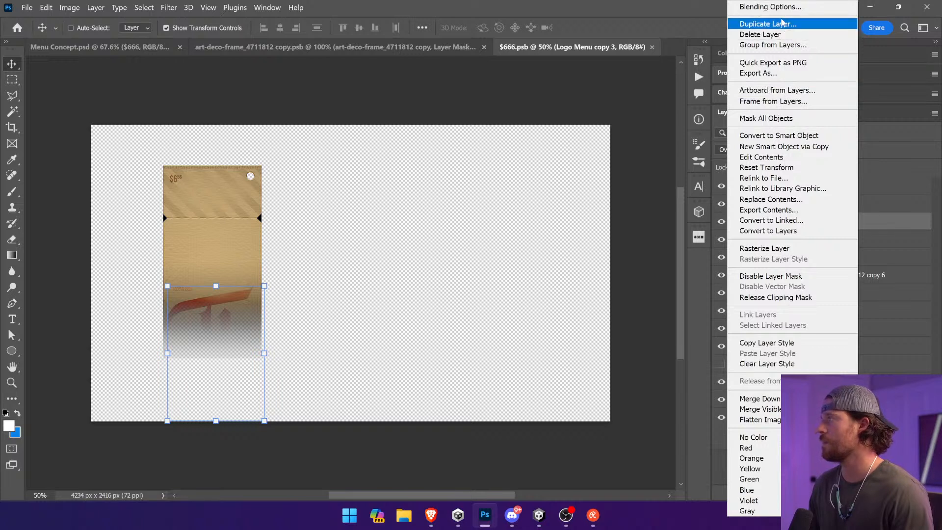
click(783, 23)
click(491, 192)
click(451, 203)
click(601, 147)
click(98, 47)
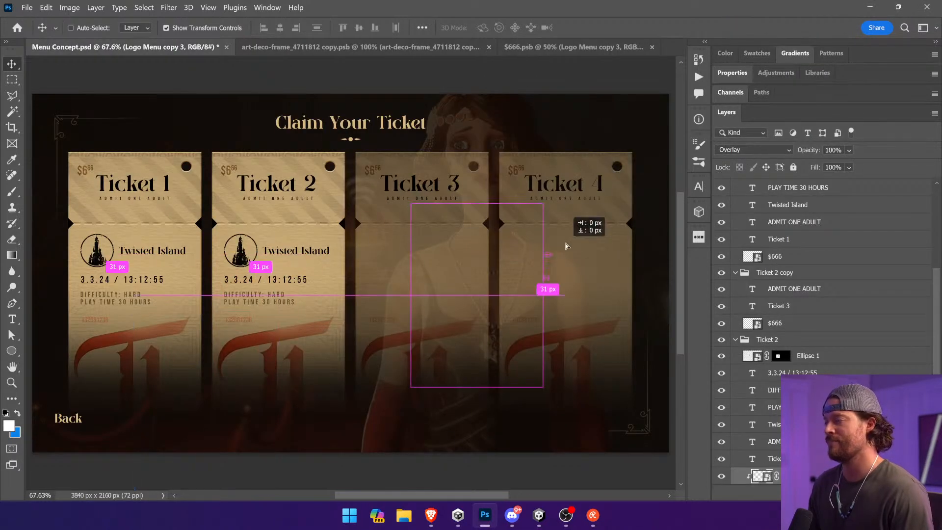
Step: Move the logo layer directly above the Ticket 4 group, scale it down and place it at Ticket 3's emblem position
drag(762, 475, 814, 241)
drag(538, 197, 473, 313)
key(Return)
drag(521, 349, 494, 281)
drag(432, 309, 481, 273)
key(Return)
Step: Darken the logo fully with a Hue/Saturation adjustment, setting Lightness to -100
click(69, 7)
mouse_move(83, 35)
click(233, 97)
drag(437, 232, 377, 233)
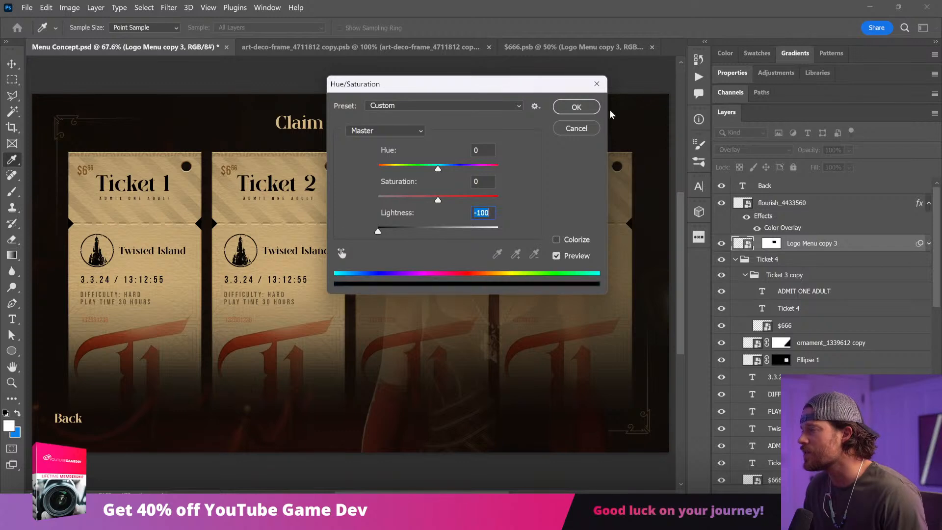
click(584, 105)
Step: Set the logo layer's blend mode to Normal and convert it to a smart object, adjusting its position on Ticket 3
click(753, 150)
click(755, 157)
right_click(831, 251)
click(736, 134)
mouse_move(498, 218)
mouse_down()
mouse_move(339, 216)
mouse_move(520, 225)
mouse_move(483, 218)
mouse_up()
Step: Draw a circle about 216 px wide with a black stroke over the small logo on Ticket 3
click(12, 350)
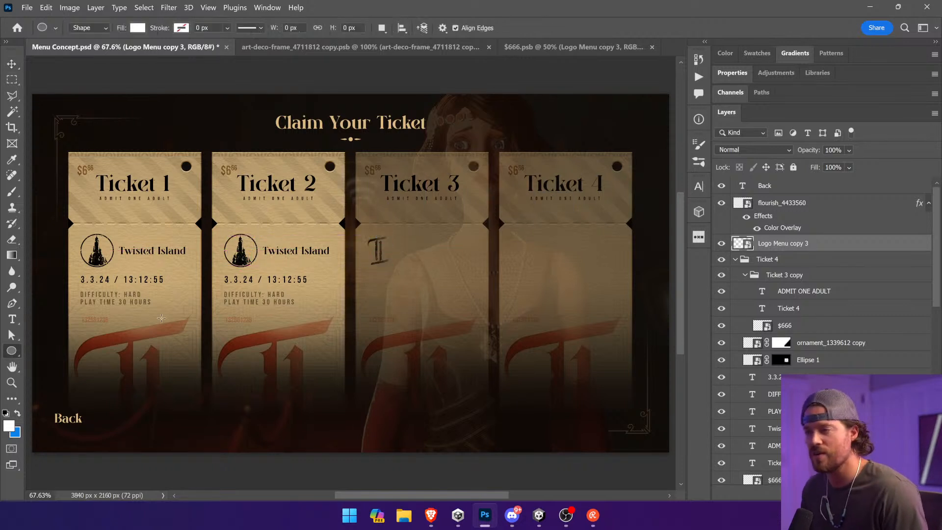
click(181, 28)
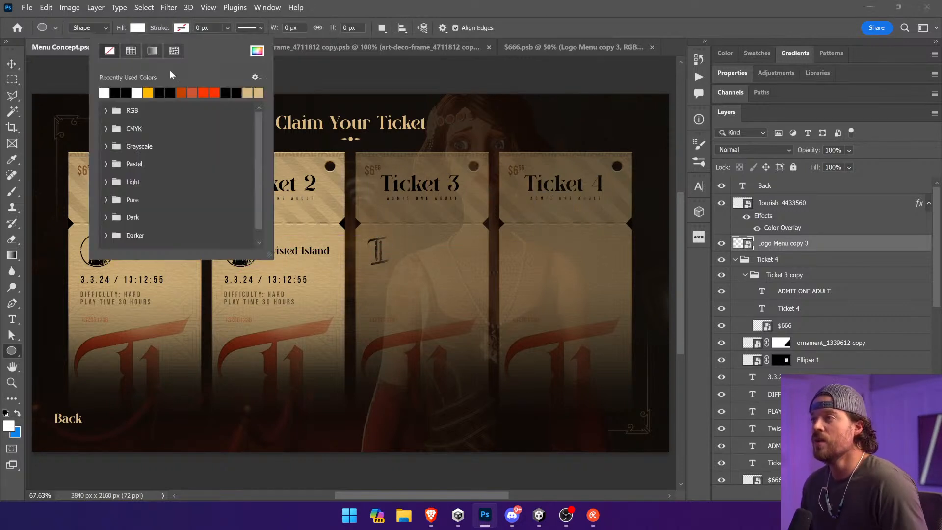
click(116, 93)
drag(363, 230, 397, 267)
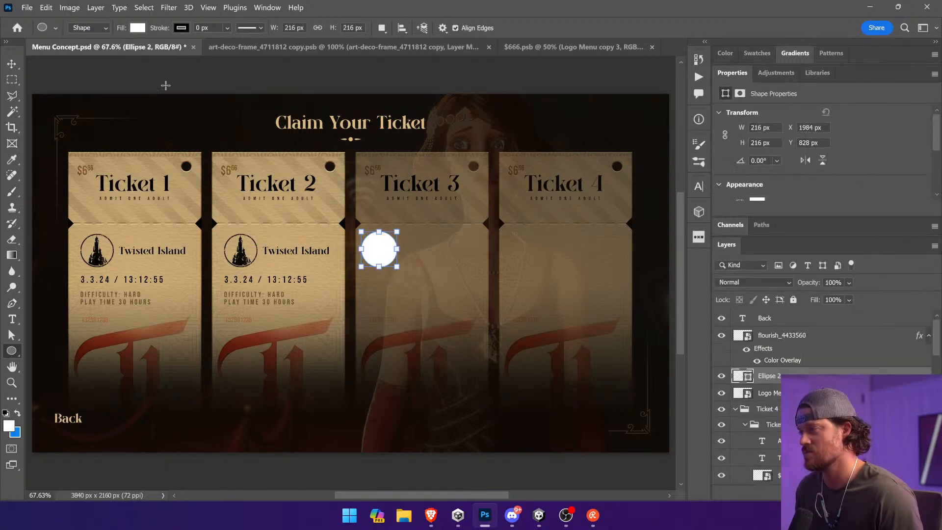
Step: Remove the circle's fill and widen its black stroke to about 8.28 px
click(226, 28)
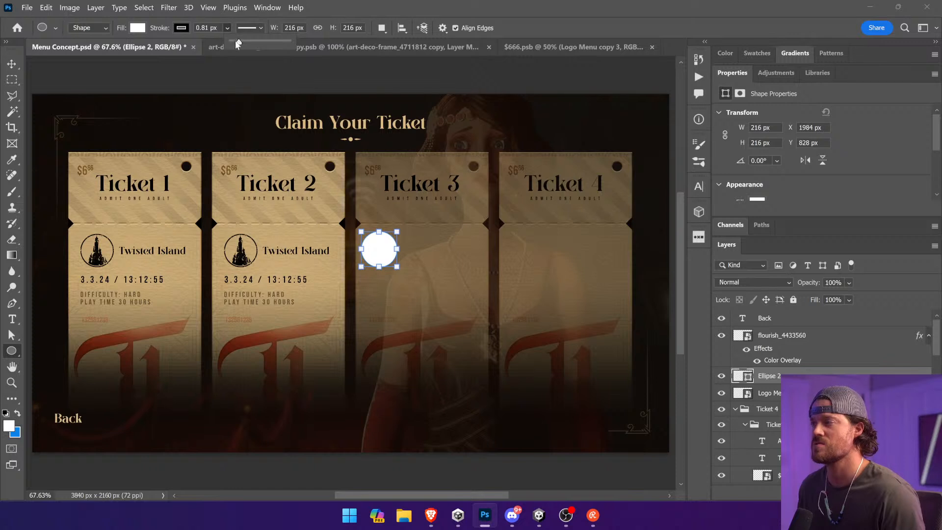
click(137, 29)
click(65, 49)
click(12, 64)
drag(495, 201, 493, 202)
click(12, 351)
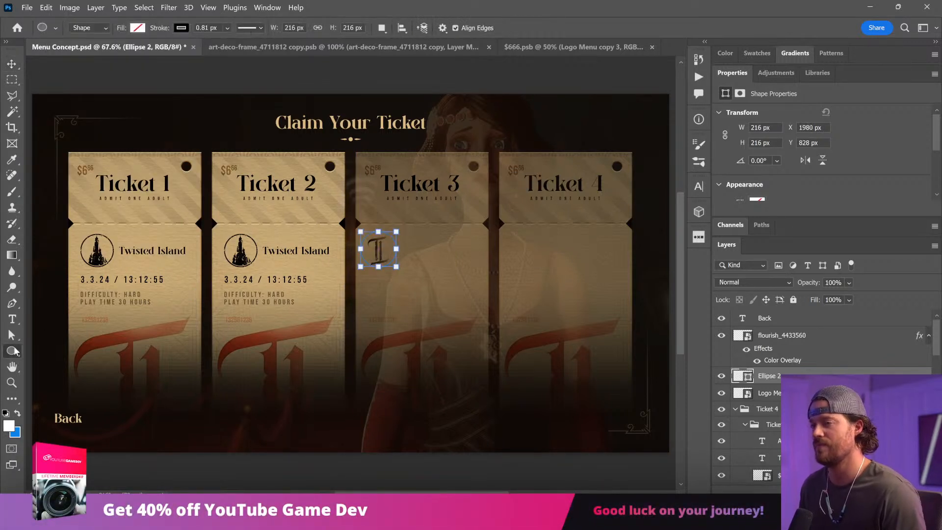
click(227, 28)
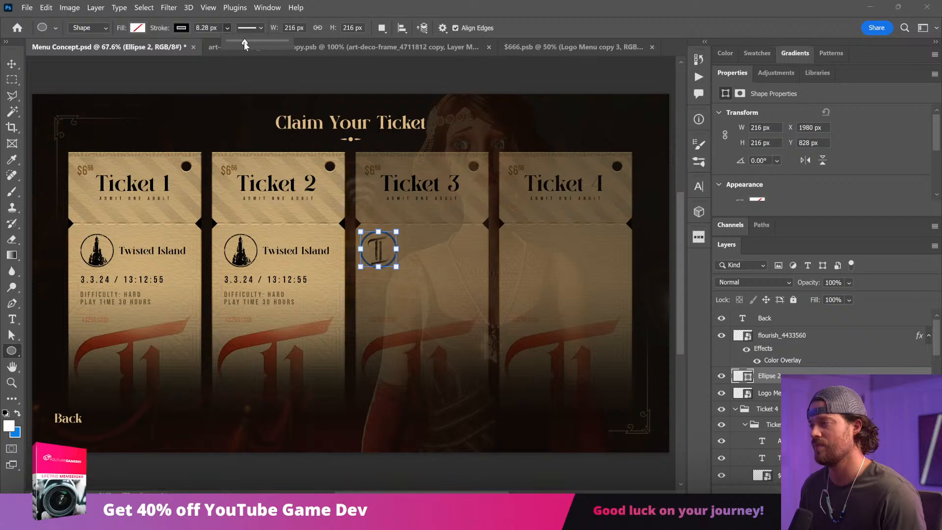
Step: Reposition the circle so it is centred around the small logo on Ticket 3
click(12, 65)
drag(577, 184, 576, 186)
key(z)
drag(337, 231, 470, 300)
key(v)
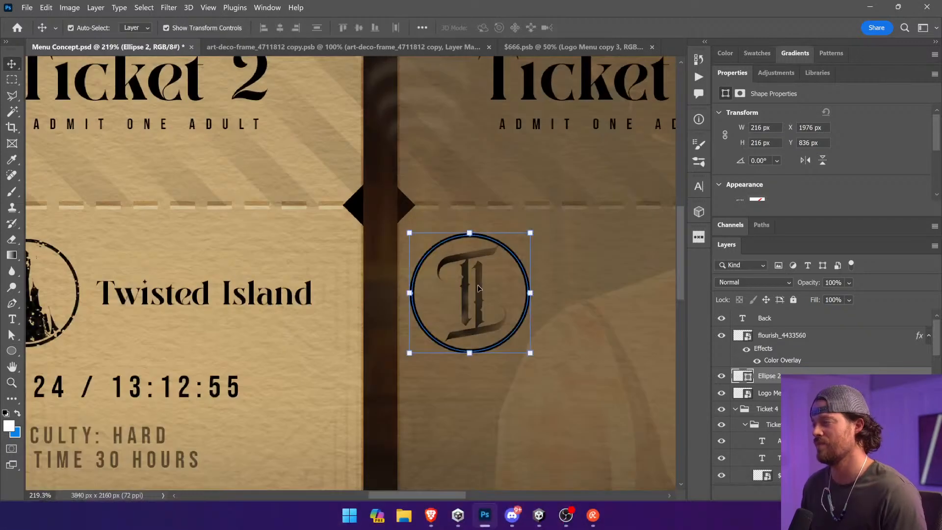
Step: Scale the circle and logo together to a circle about 199 px wide and position them to match Ticket 2's emblem
ctrl+shift+click(478, 285)
drag(530, 353, 512, 334)
drag(458, 309, 92, 264)
drag(98, 262, 577, 336)
key(Return)
drag(459, 334, 189, 310)
drag(285, 309, 462, 312)
Step: Set the circle's stroke width to 8 px
click(788, 376)
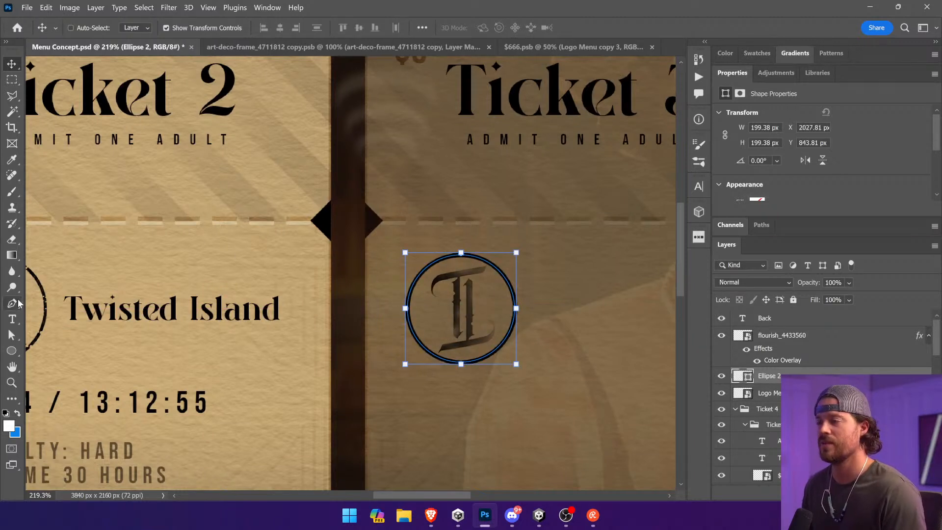
click(11, 350)
text(8)
key(Return)
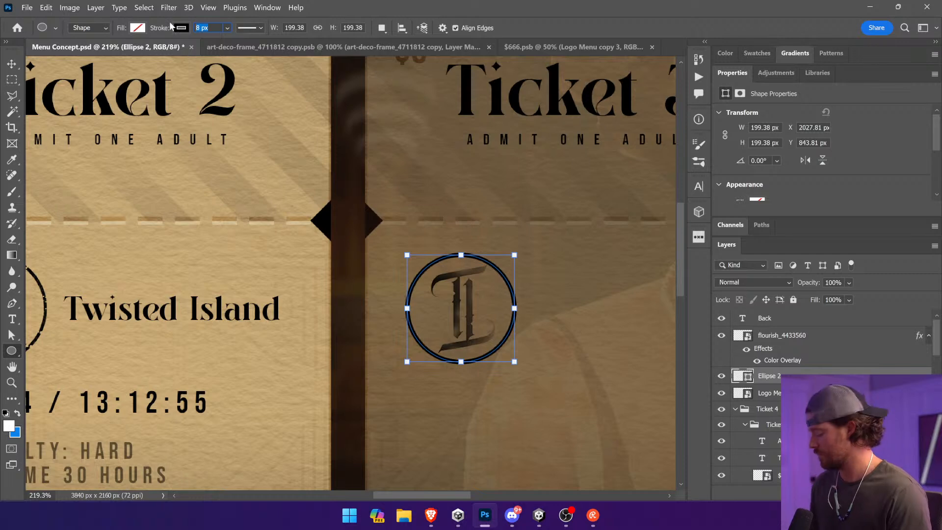
click(11, 64)
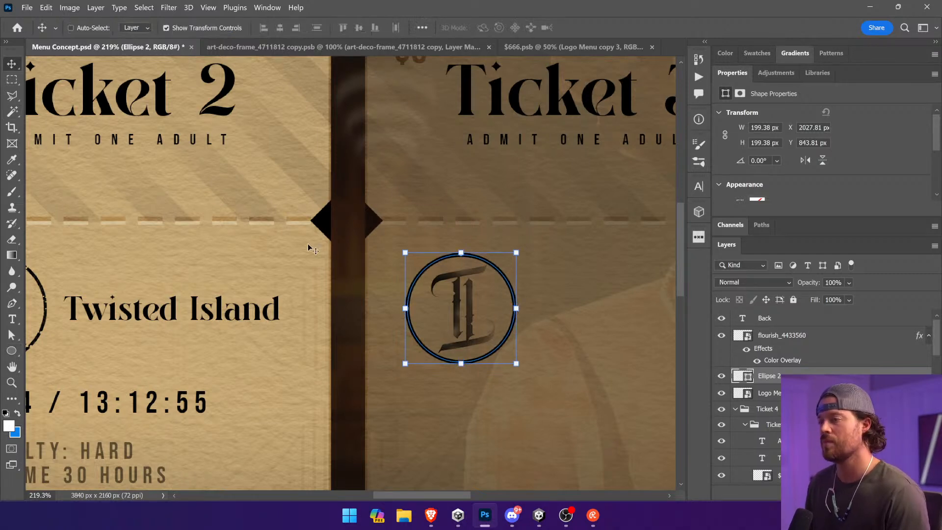
Step: Examine the layer mask on Ticket 2's round castle emblem and compare it with Ticket 3's emblem
drag(149, 355, 297, 346)
ctrl+click(142, 339)
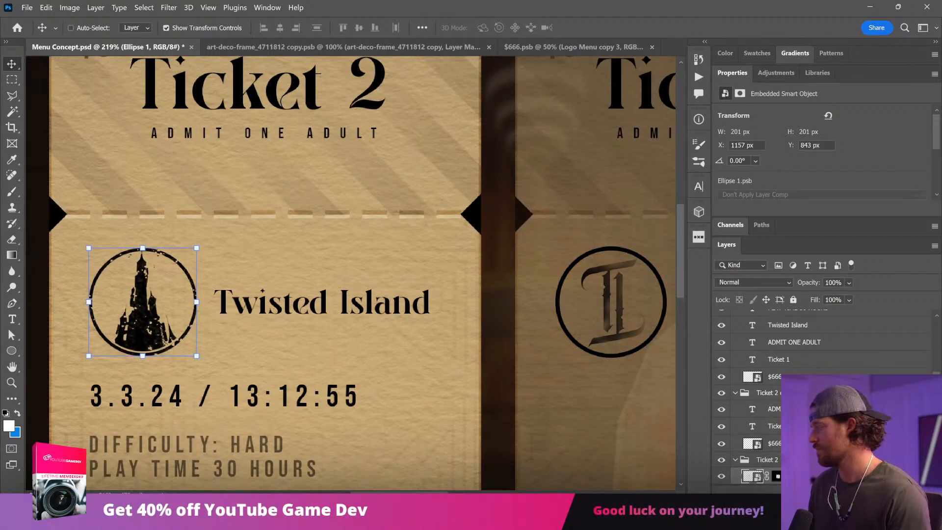
alt+click(777, 475)
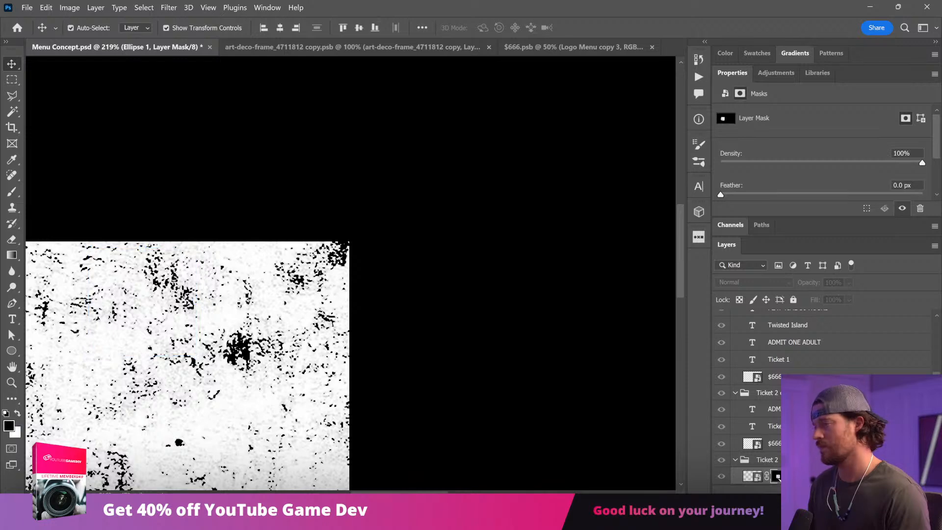
click(752, 476)
scroll(538, 370, right, 5)
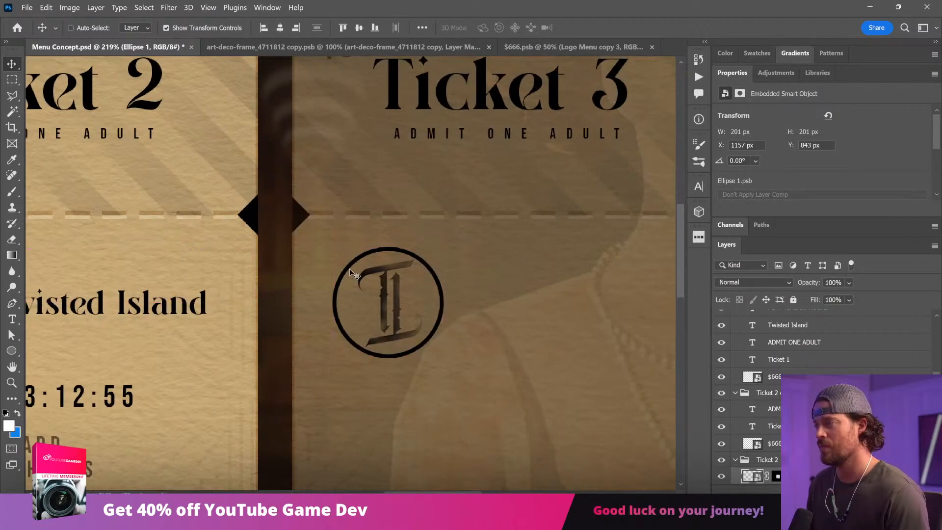
Step: Reset the foreground and background colours to their defaults and select the Back text layer
key(d)
click(842, 364)
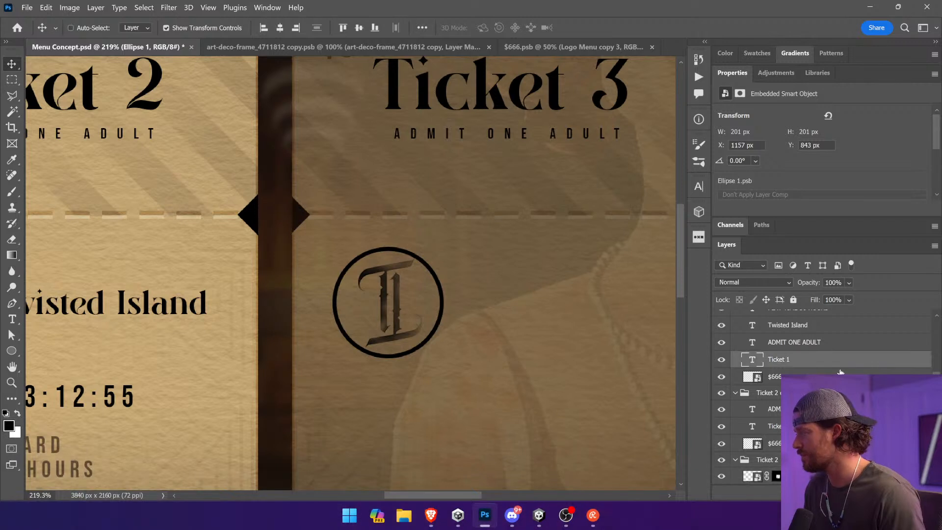
click(837, 347)
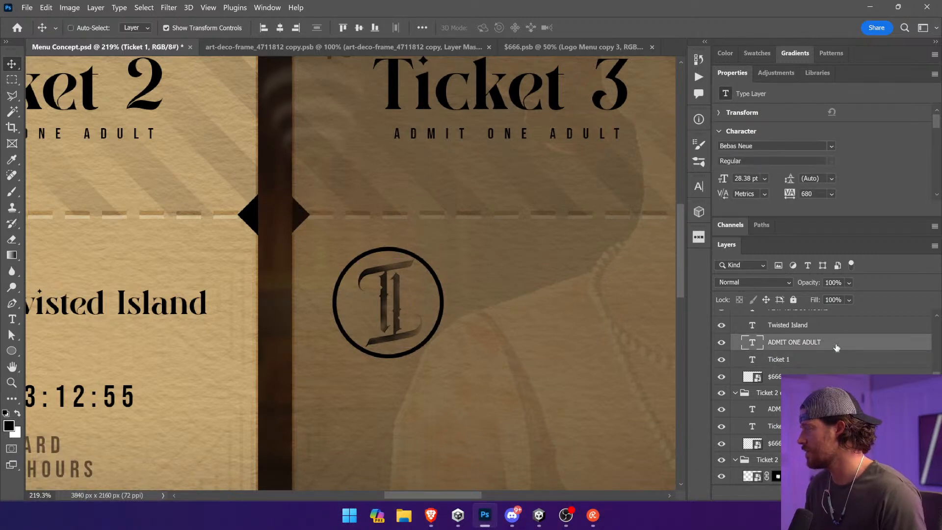
scroll(835, 343, up, 7)
click(826, 324)
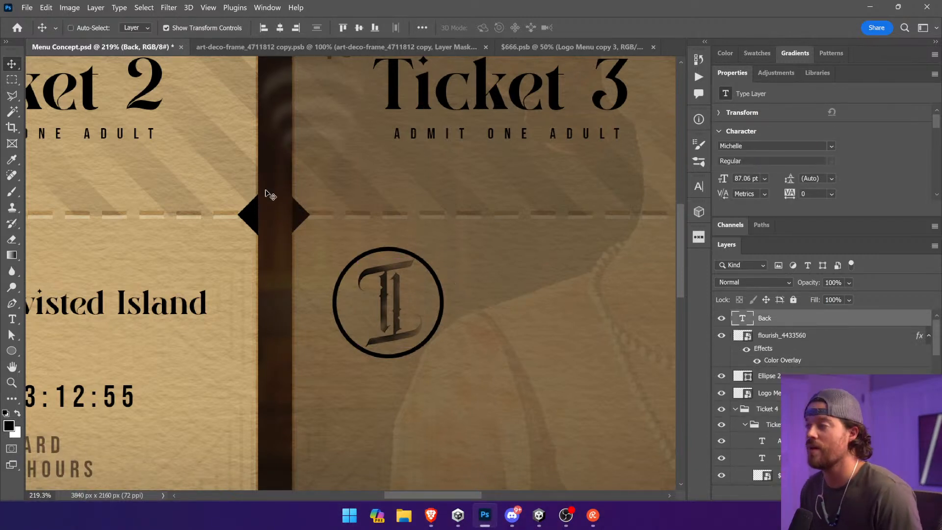
Step: Clear the canvas selection and place a copy of the Twisted Island text beside Ticket 3's emblem, on top of the layer stack
drag(491, 313, 404, 244)
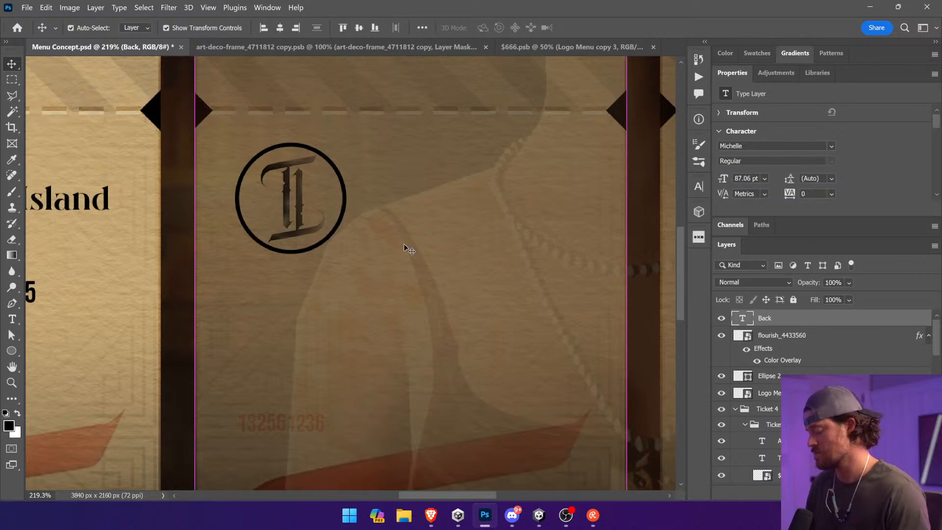
key(ctrl+0)
key(ctrl+minus)
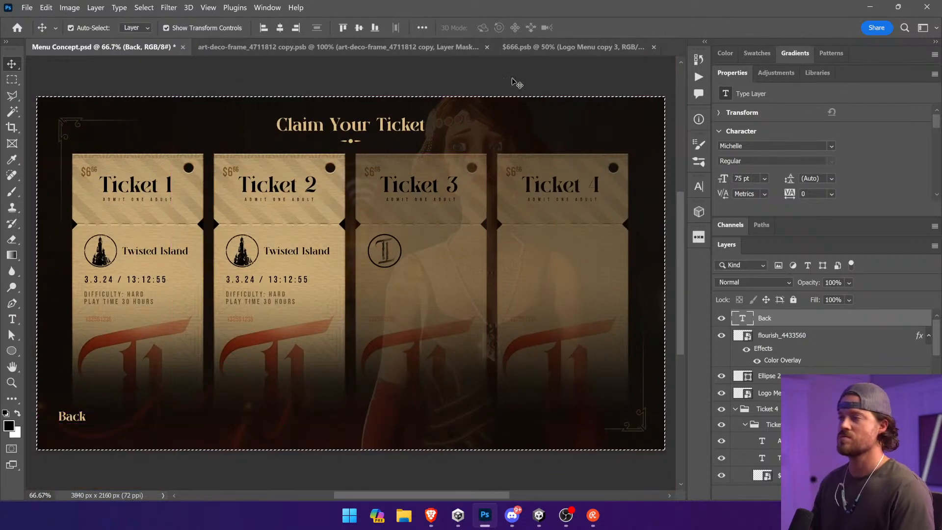
ctrl+click(289, 255)
key(ctrl+d)
drag(448, 278, 488, 277)
drag(800, 476, 814, 316)
scroll(822, 341, up, 4)
drag(812, 394, 746, 315)
drag(478, 311, 484, 312)
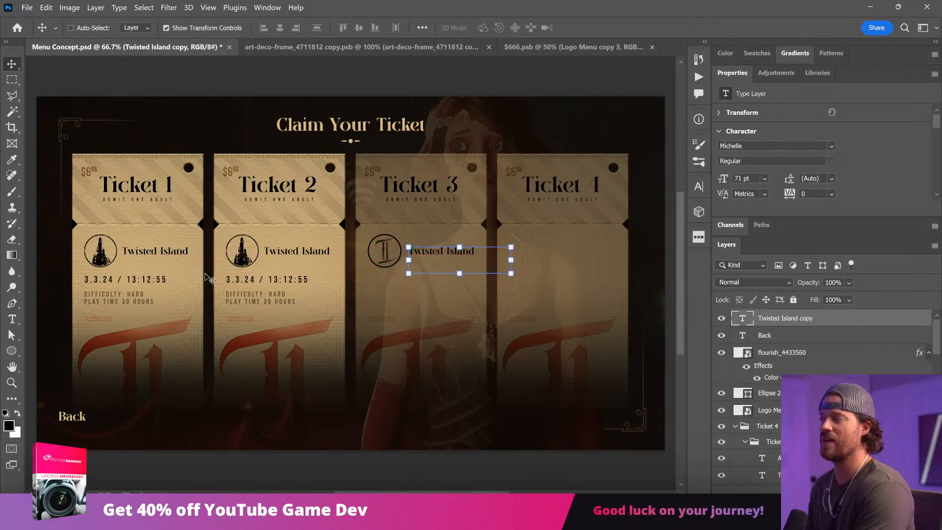
Step: Change the copied title on Ticket 3 to "Blank"
click(12, 318)
click(434, 253)
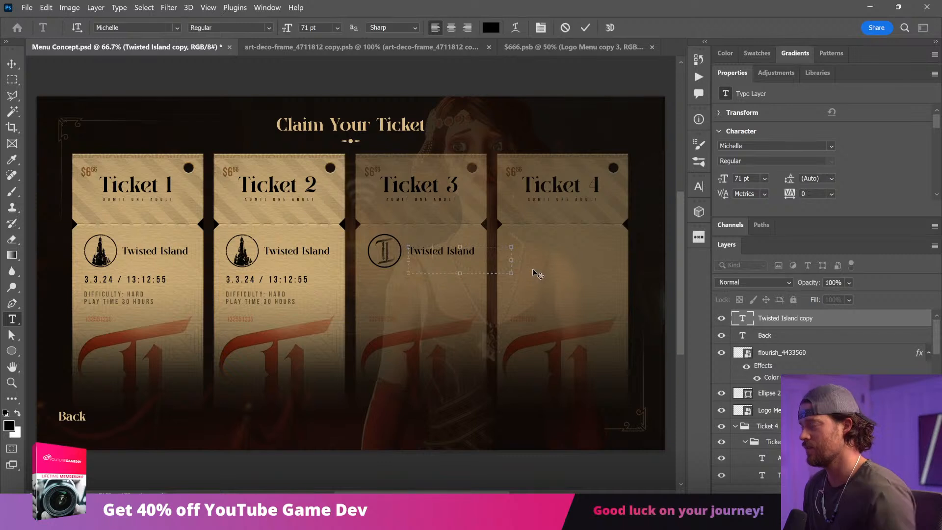
key(ctrl+a)
text(Blank)
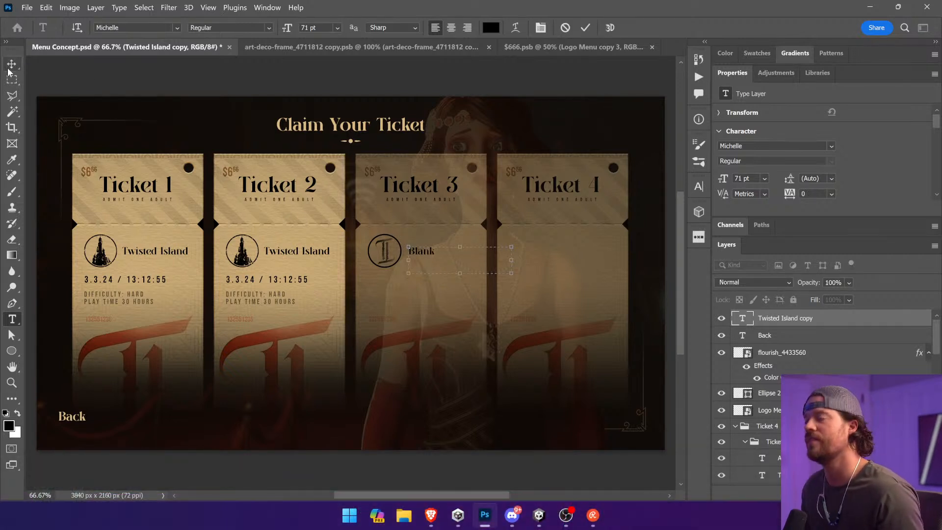
key(ctrl+Return)
key(v)
drag(580, 276, 558, 301)
Step: Try other wordings for the Ticket 3 title, including "Non" and lowercase "blank"
click(11, 319)
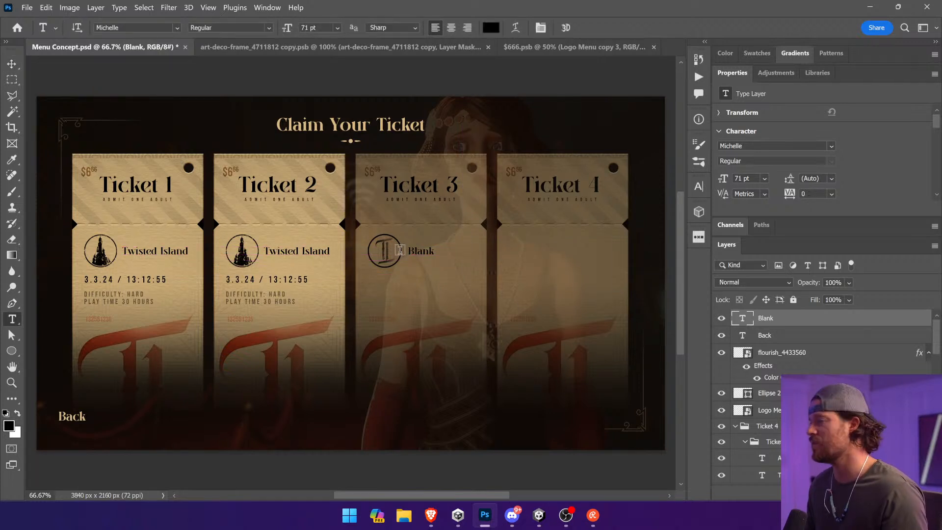
double_click(415, 251)
click(415, 251)
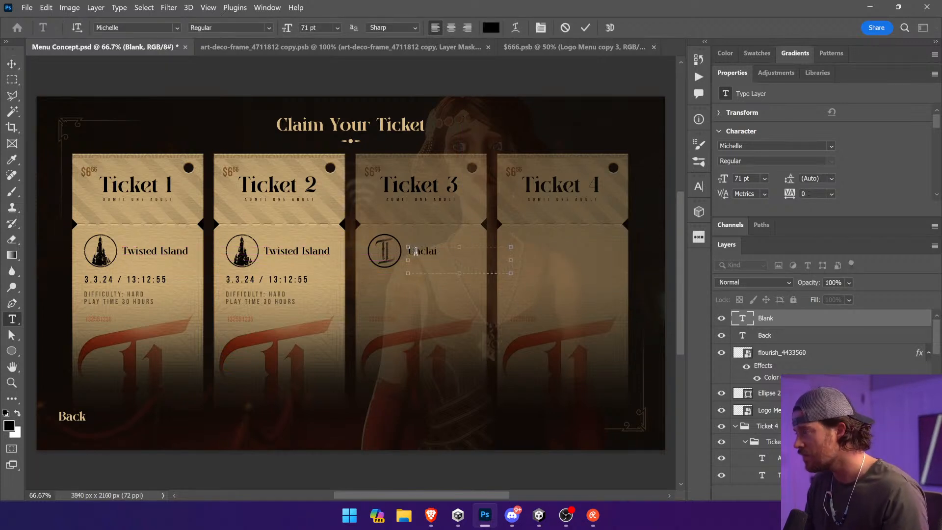
double_click(431, 255)
key(BackSpace)
key(ctrl+a)
text(Non)
key(ctrl+a)
text(blank)
key(ctrl+a)
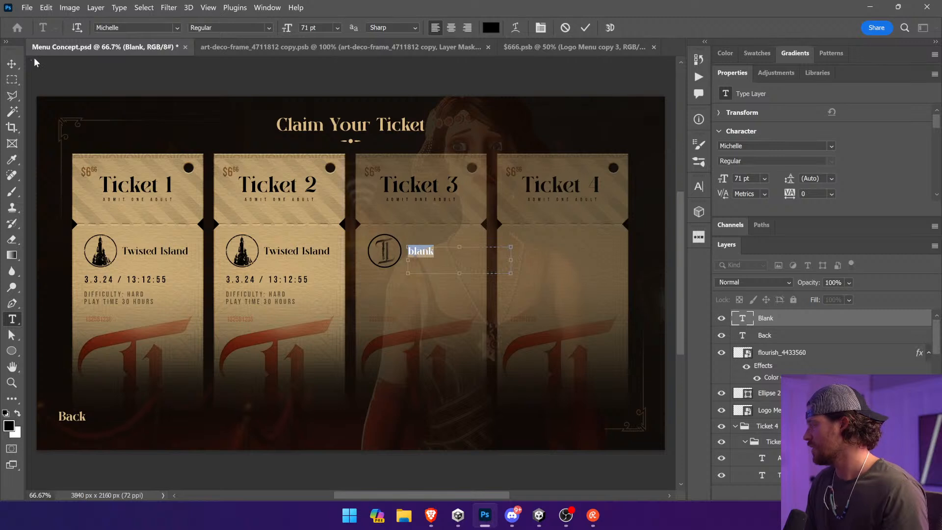
Step: Try "Admit One" as the Ticket 3 title and replace it with "Unclaimed"
text(Admit One)
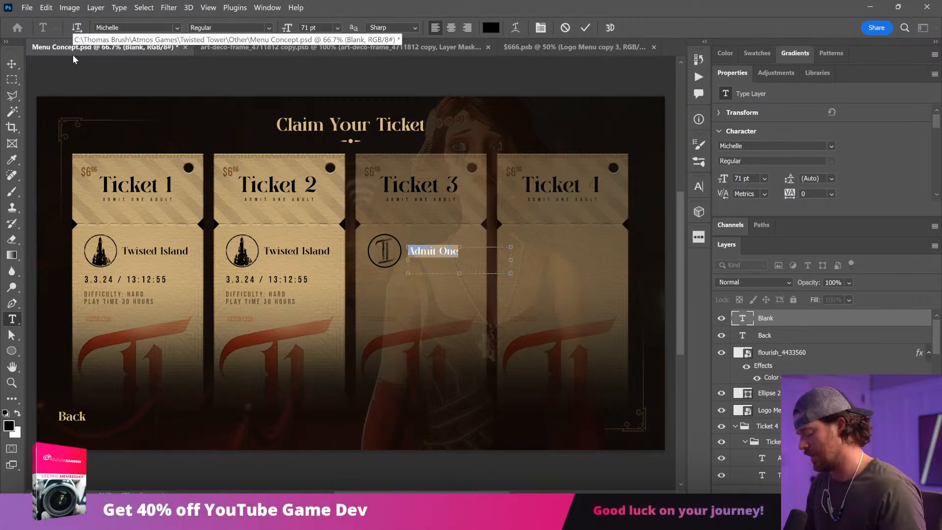
key(ctrl+a)
text(Unclaimed)
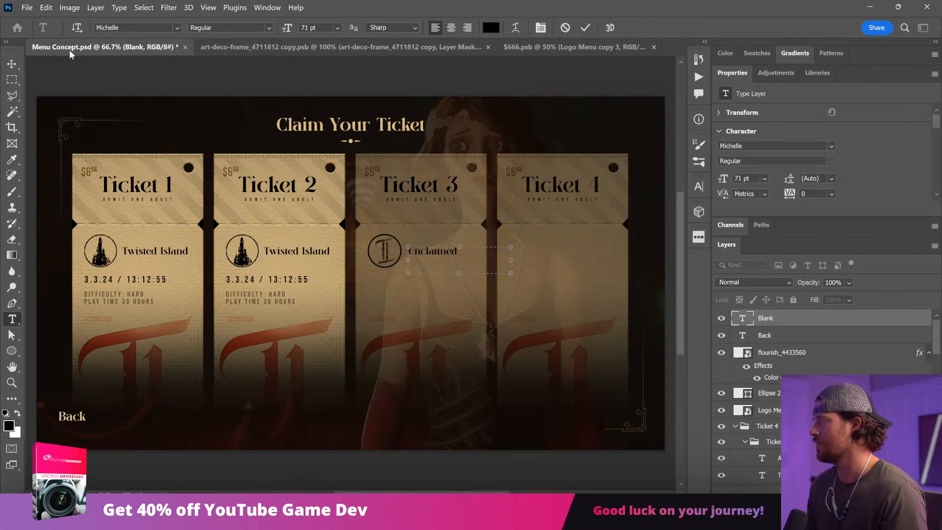
key(ctrl+Return)
key(v)
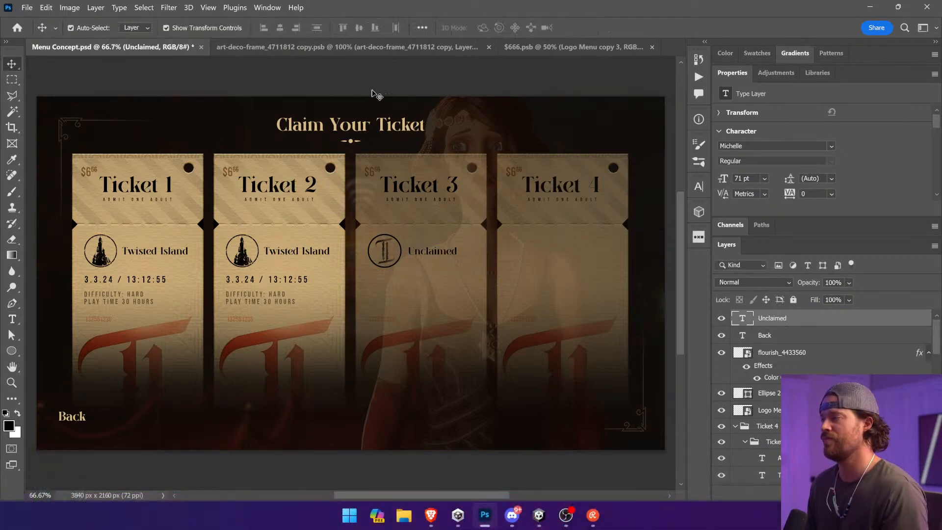
Step: Delete the "Unclaimed" text from Ticket 3
click(374, 92)
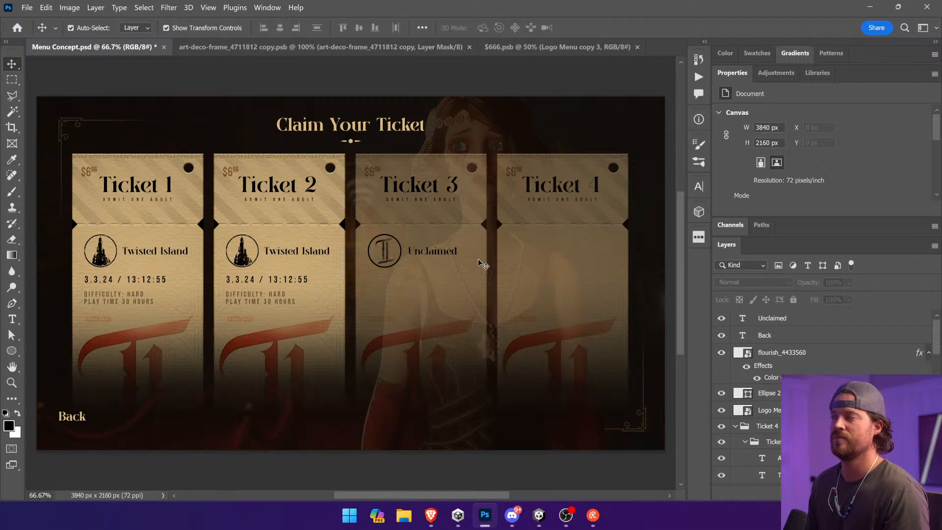
click(440, 252)
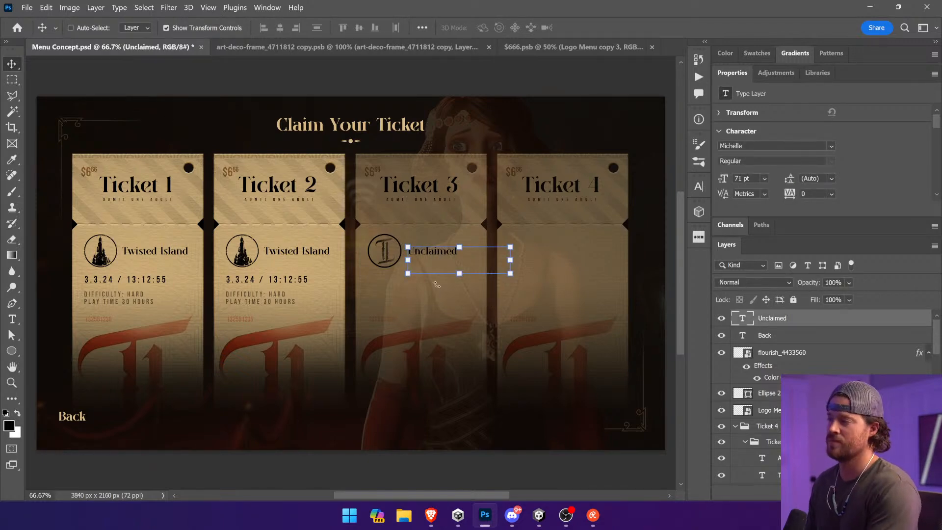
key(Delete)
Step: Select the circle and logo layers of the Ticket 3 emblem and convert them into one smart object
ctrl+click(389, 255)
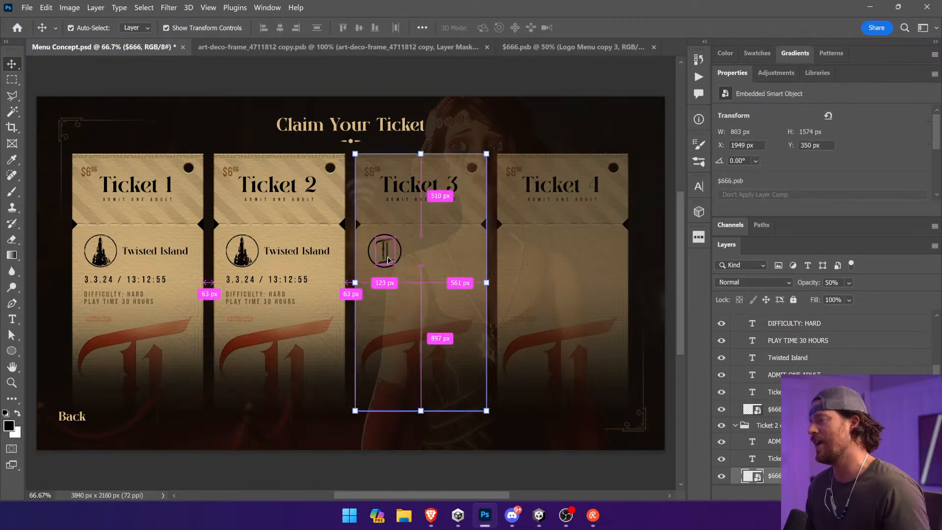
click(387, 259)
scroll(435, 274, up, 5)
ctrl+click(435, 267)
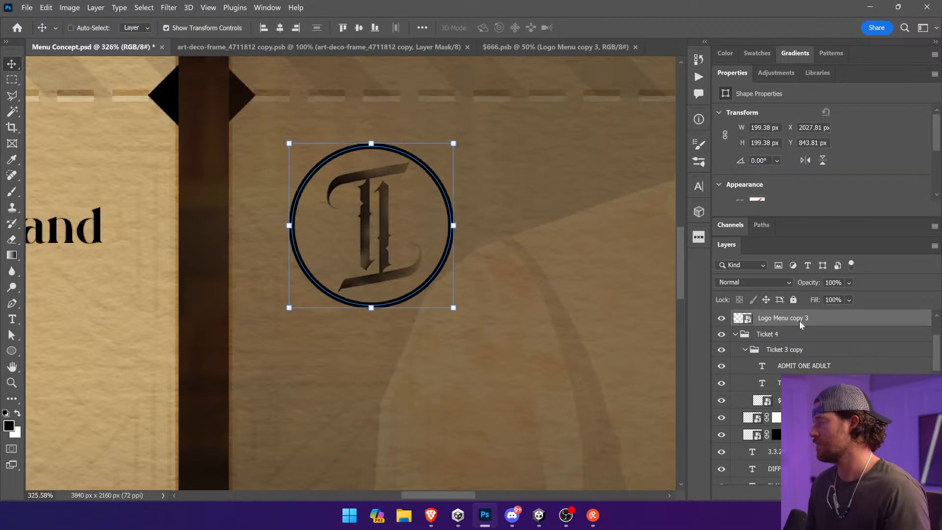
right_click(801, 324)
click(853, 134)
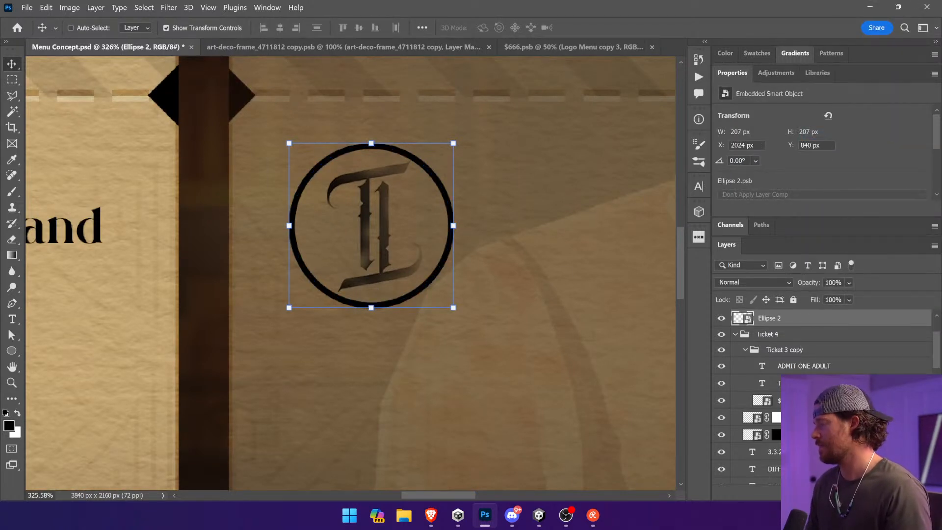
Step: Add a layer mask to the Ticket 3 emblem and paste the speckled grunge texture into it
click(811, 493)
alt+click(774, 320)
key(ctrl+v)
drag(515, 307, 588, 282)
drag(304, 295, 596, 249)
drag(314, 255, 687, 152)
click(742, 320)
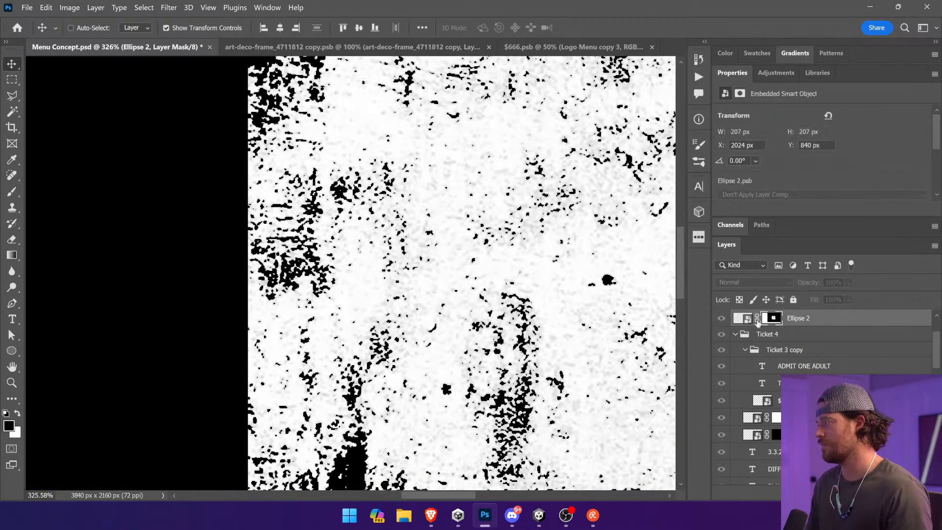
Step: Unlink the grunge mask from the emblem and shift the mask texture so the circle looks worn
click(743, 318)
drag(582, 286, 612, 263)
key(ctrl+z)
click(772, 318)
drag(626, 296, 405, 302)
key(ctrl+0)
key(ctrl+minus)
key(ctrl+minus)
click(653, 253)
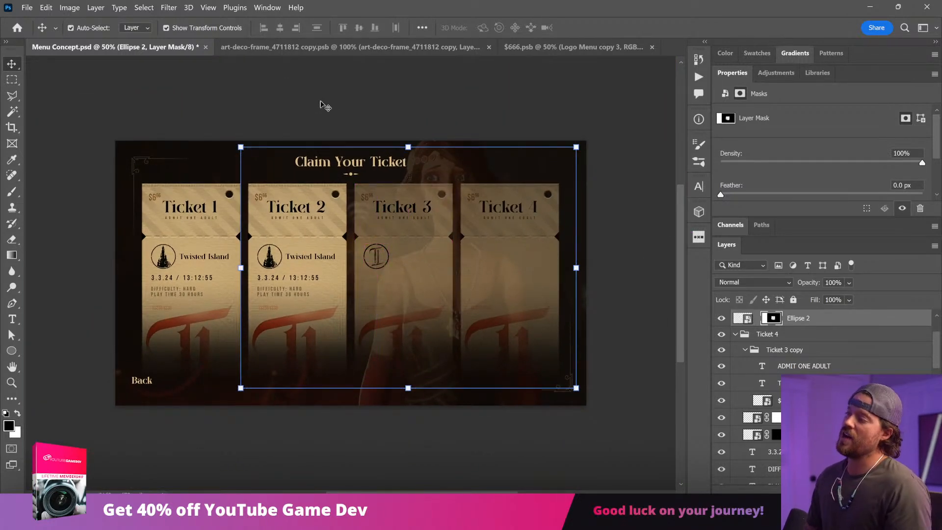
click(12, 79)
key(v)
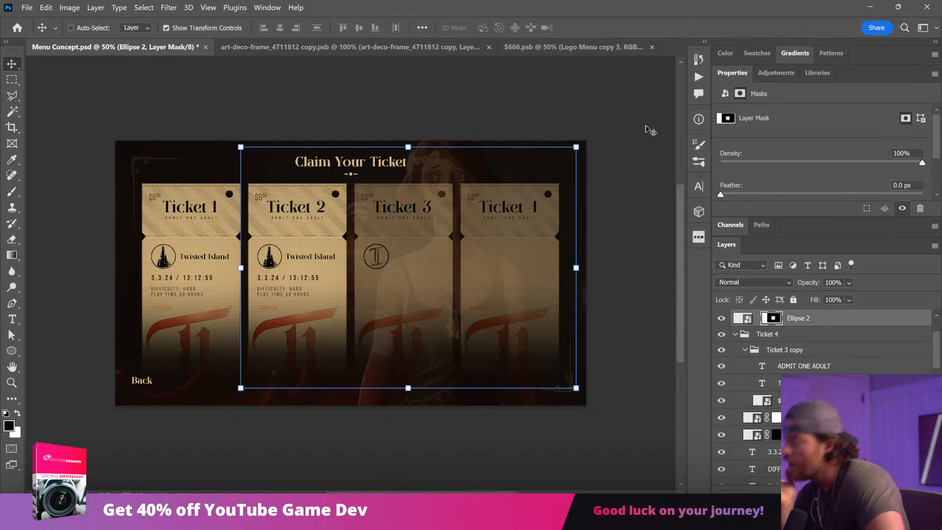
click(12, 319)
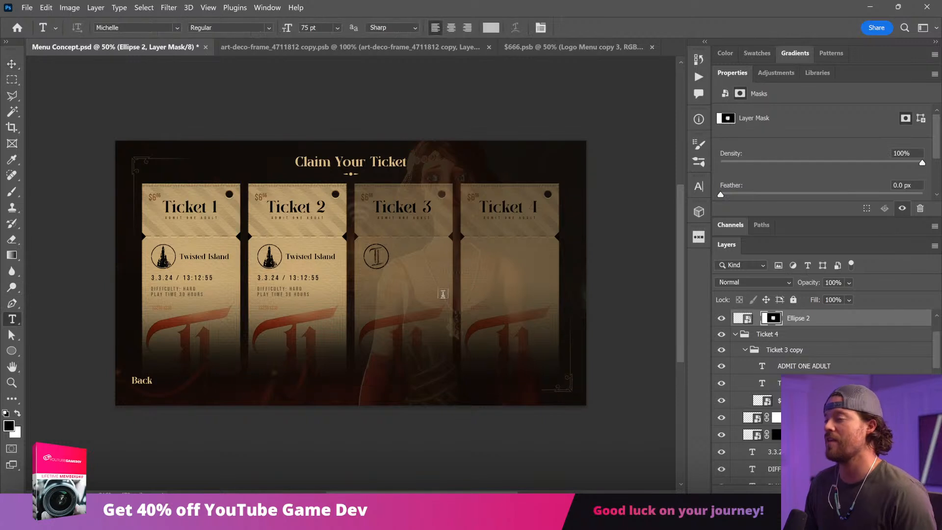
key(v)
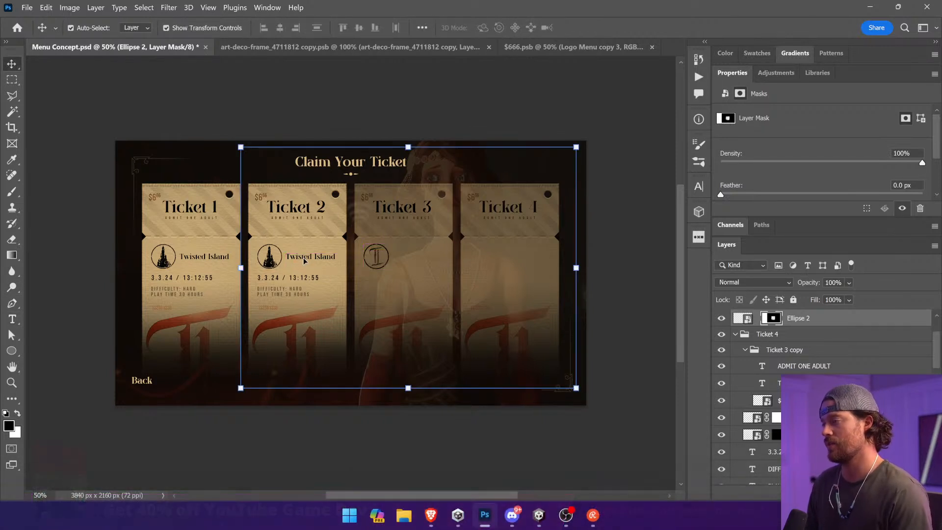
Step: Duplicate Ticket 2's "Twisted Island" text beside the Ticket 3 emblem and bring the copy to the top of the layer stack
click(898, 349)
drag(302, 262, 410, 262)
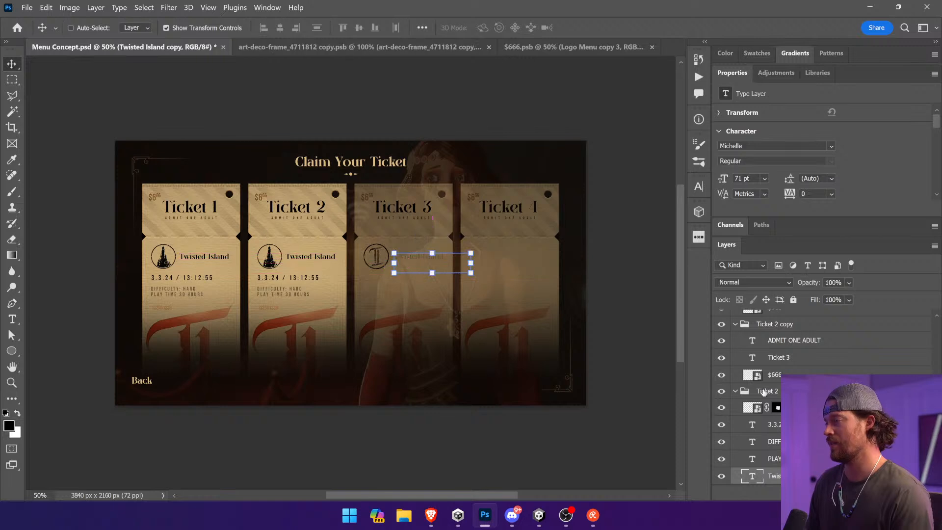
drag(809, 475, 742, 313)
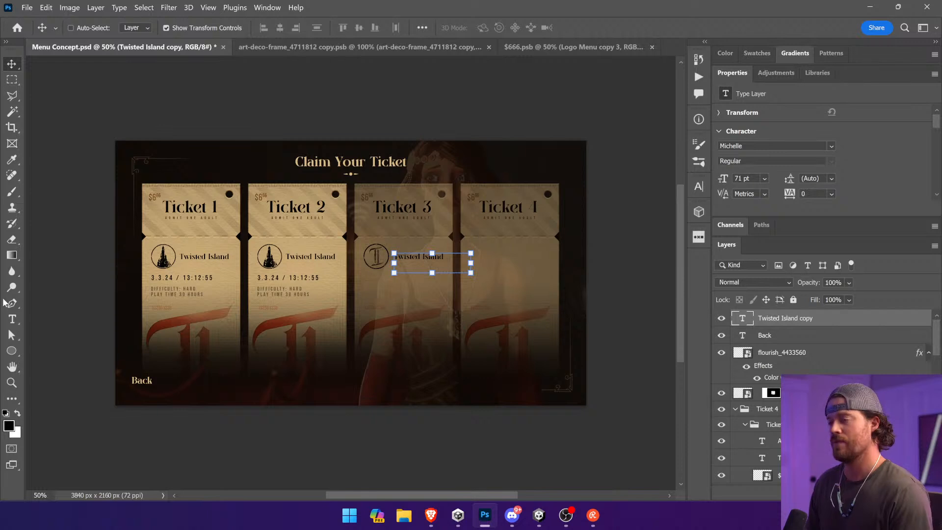
Step: Change the copied text on Ticket 3 to "Admit One"
click(12, 319)
click(455, 263)
key(ctrl+a)
text(Ad)
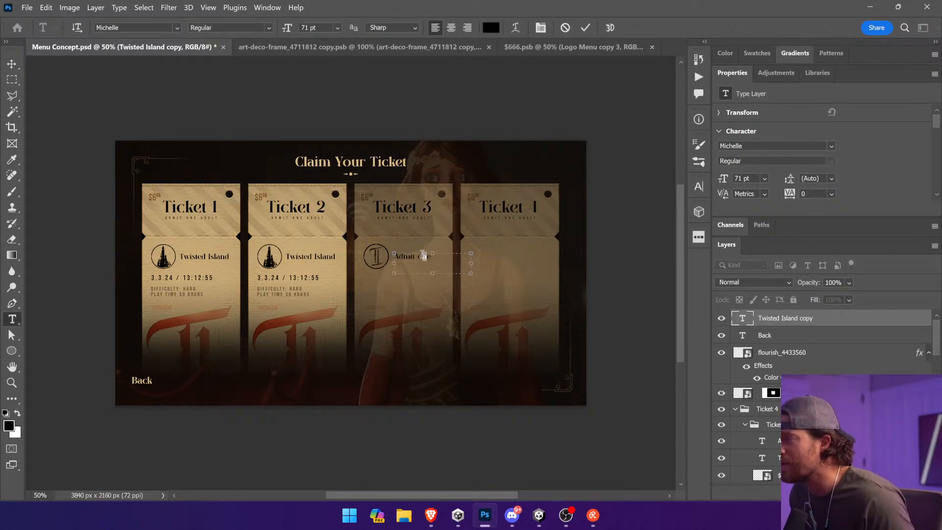
double_click(419, 256)
text(One)
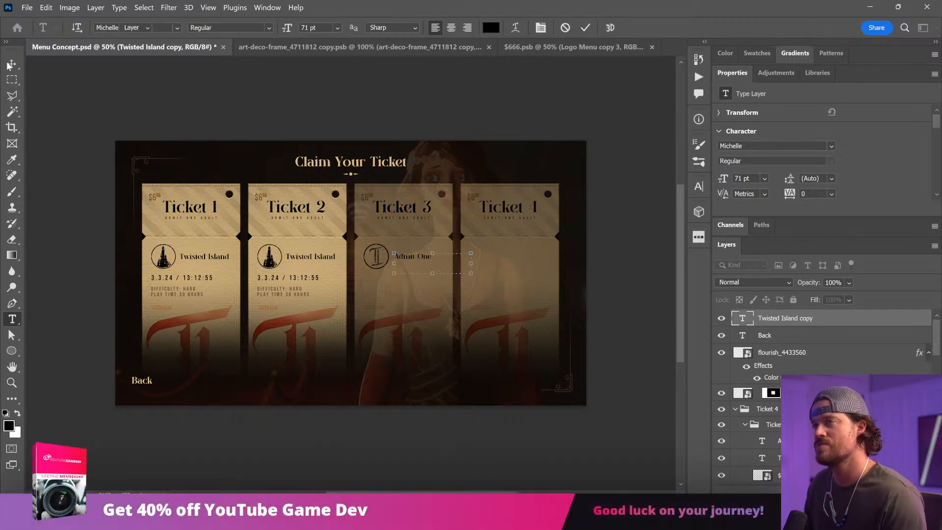
click(11, 64)
mouse_move(480, 311)
mouse_down()
mouse_move(374, 311)
mouse_move(474, 311)
mouse_up()
ctrl+click(632, 287)
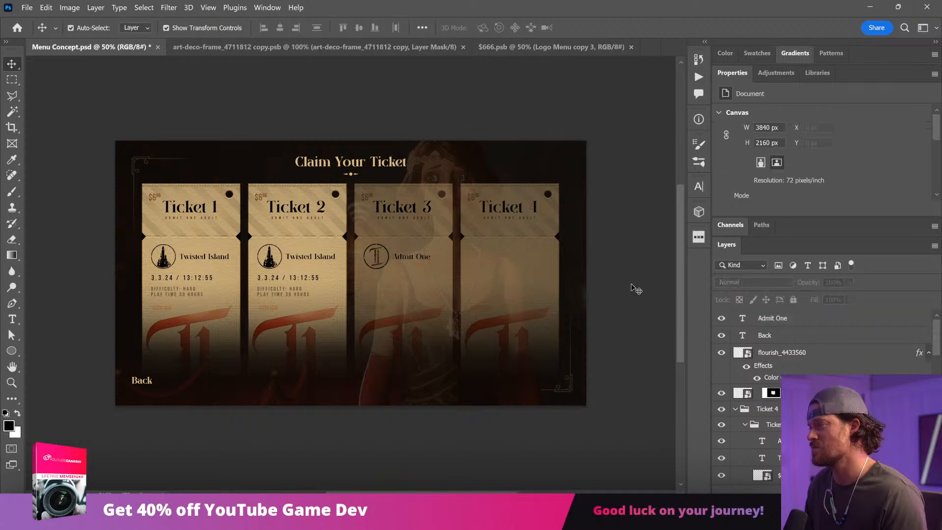
Step: Delete the "ADMIT ONE ADULT" lines under the titles of all four tickets
click(421, 219)
shift+click(313, 219)
shift+click(190, 218)
shift+click(491, 219)
key(Delete)
click(593, 150)
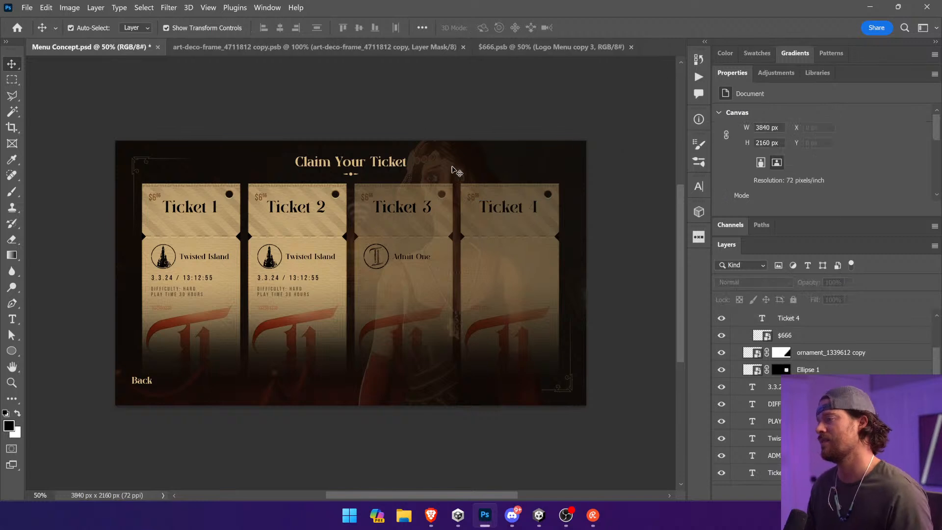
Step: Move the four ticket titles slightly down together to center them vertically in the ticket headers
click(515, 211)
shift+click(400, 209)
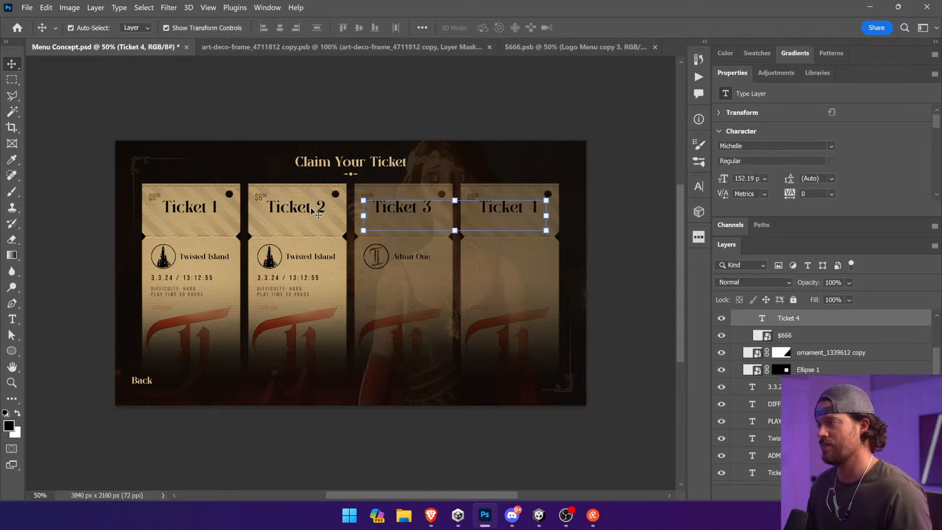
shift+click(307, 208)
shift+click(205, 215)
drag(205, 215, 204, 217)
click(621, 140)
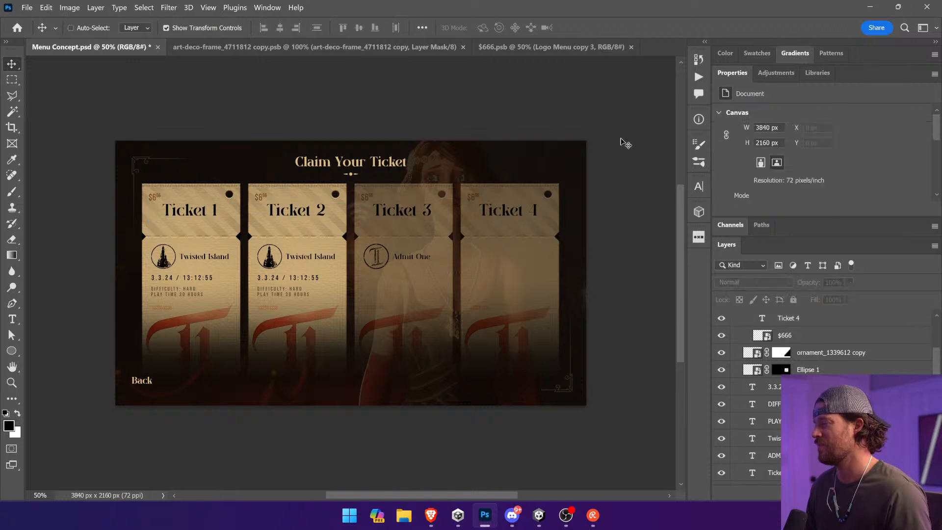
click(421, 214)
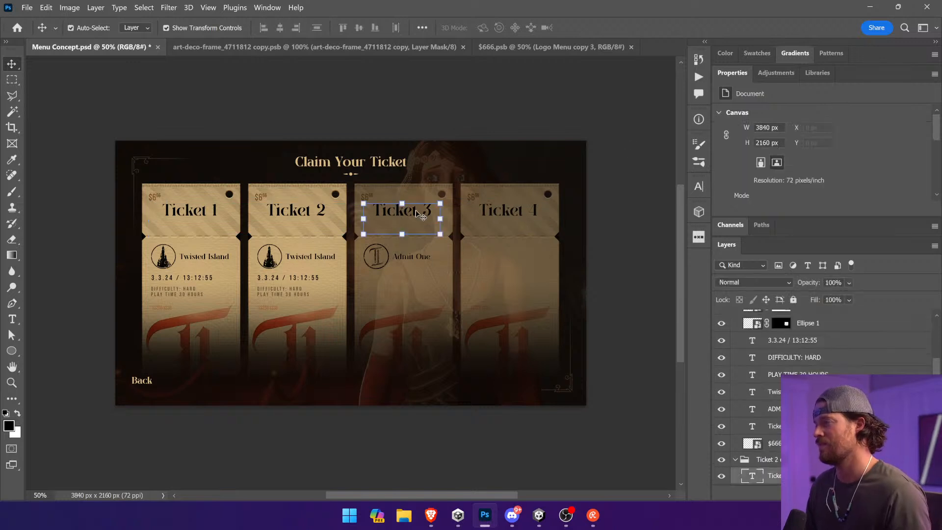
shift+click(511, 214)
click(641, 230)
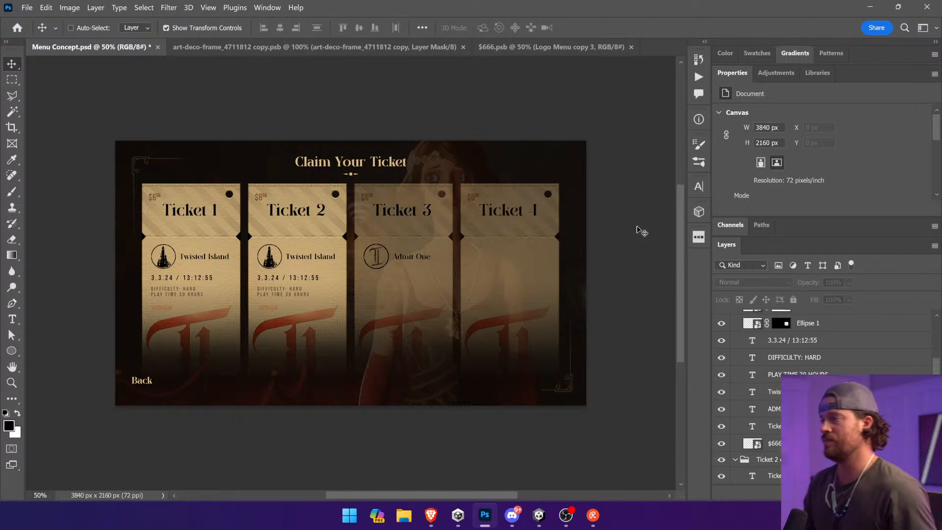
Step: Open the Ticket 1 smart object and replace its $666 price text with "2134"
ctrl+click(472, 203)
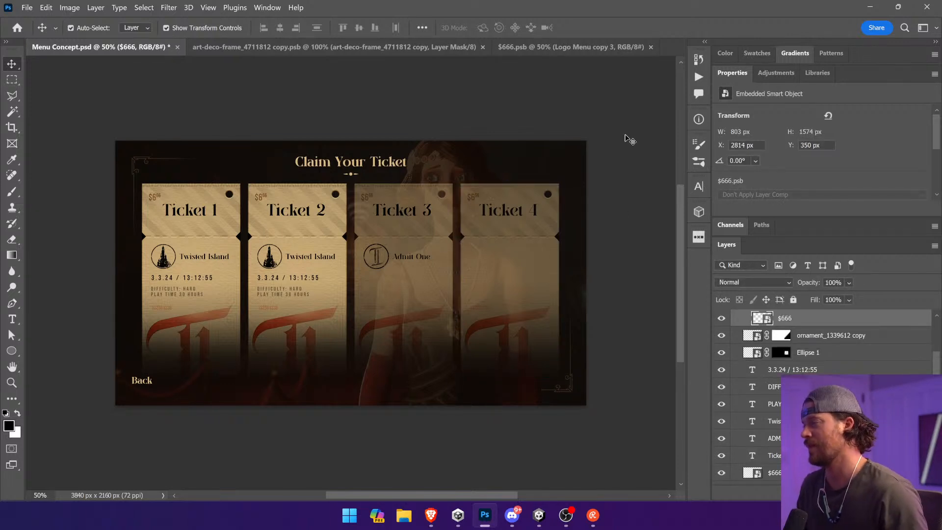
click(155, 200)
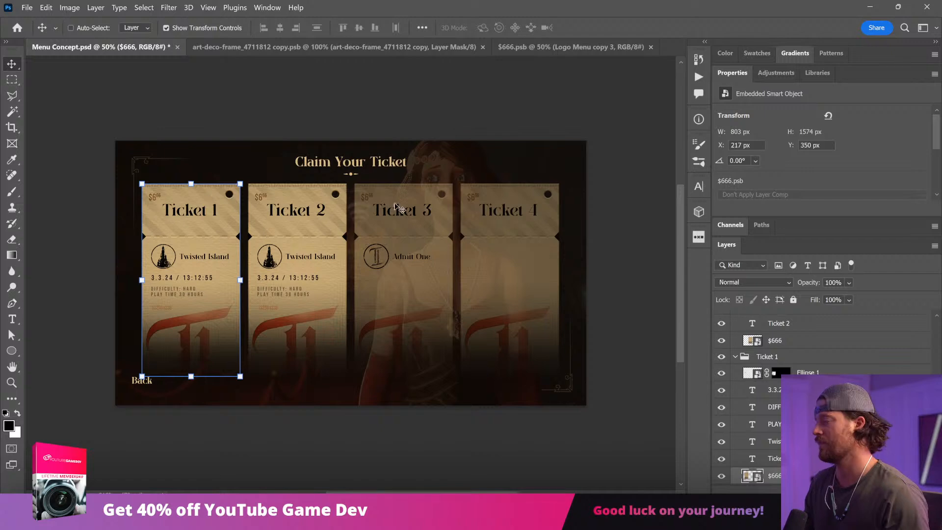
double_click(760, 482)
drag(137, 143, 248, 227)
ctrl+click(273, 236)
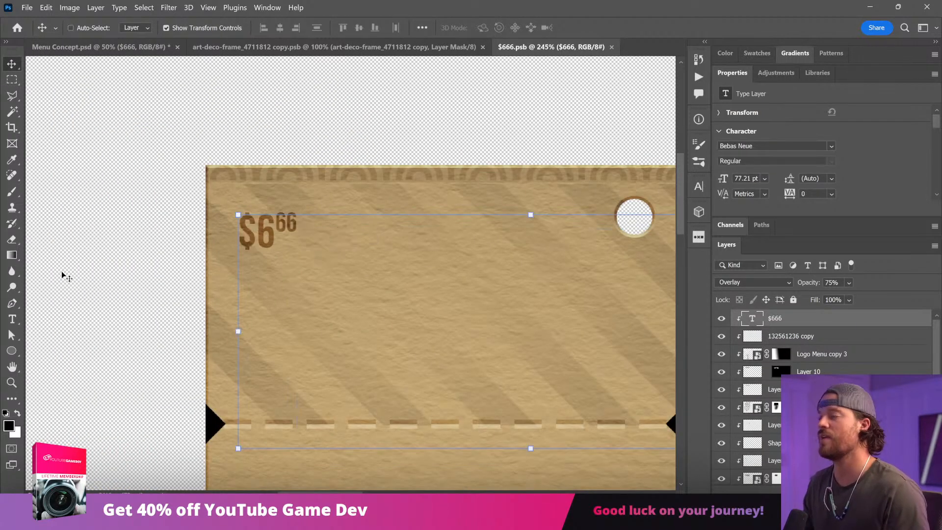
click(13, 319)
click(246, 233)
key(ctrl+a)
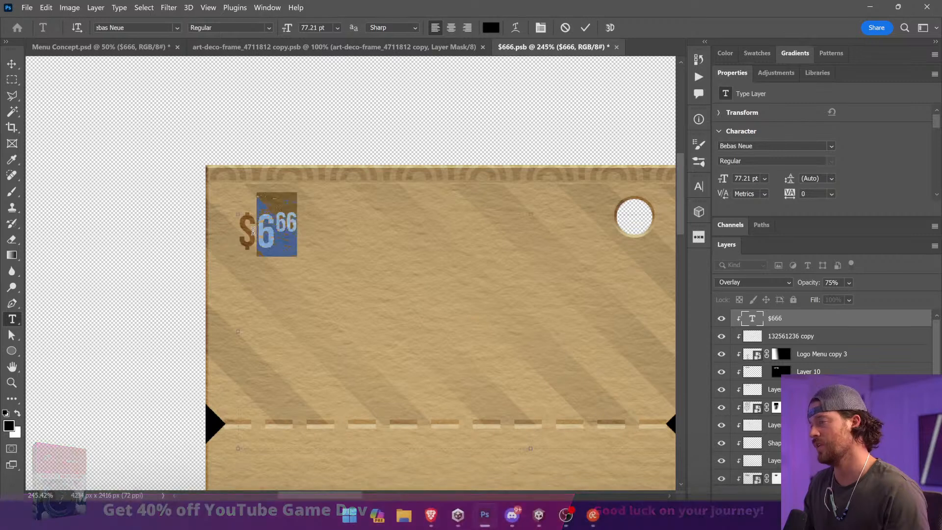
text(2134)
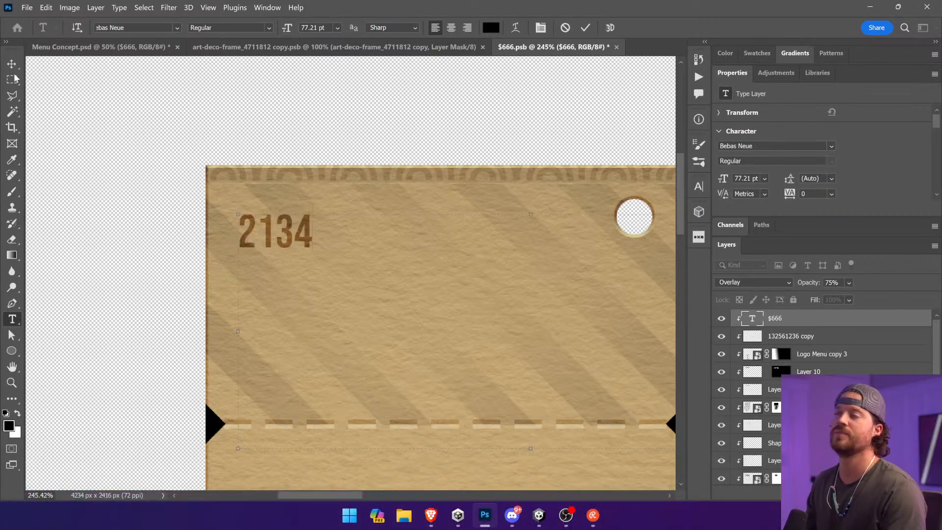
key(ctrl+Return)
Step: Lower the opacity of the "2134" text to 20%, then save and close the ticket smart object
click(850, 283)
click(848, 296)
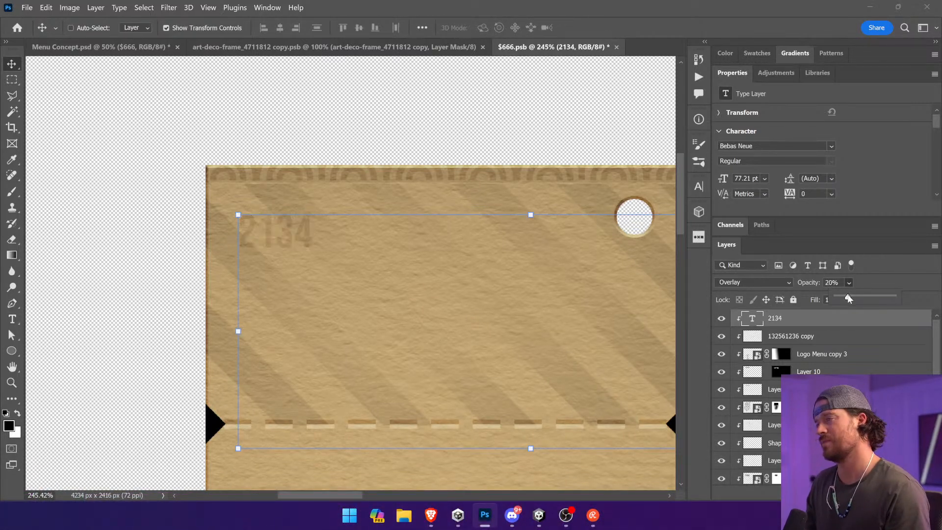
key(ctrl+s)
click(613, 46)
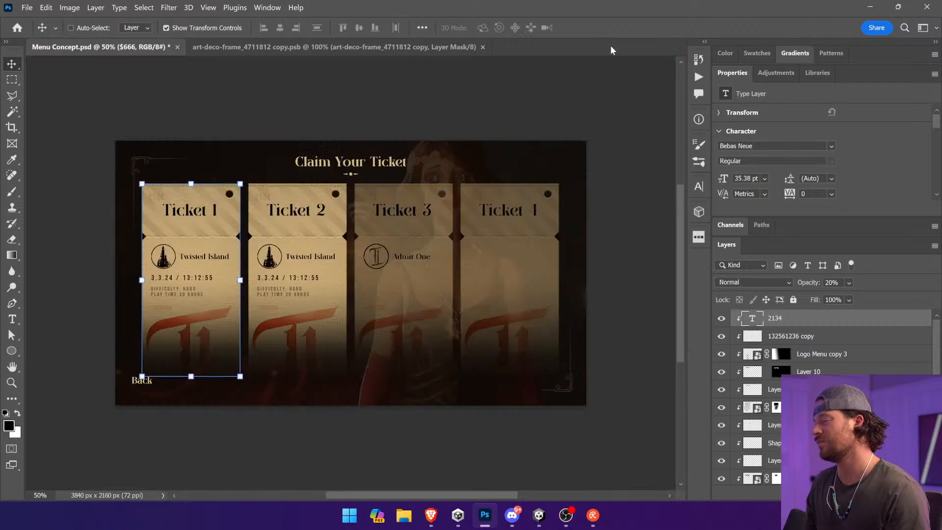
ctrl+click(579, 111)
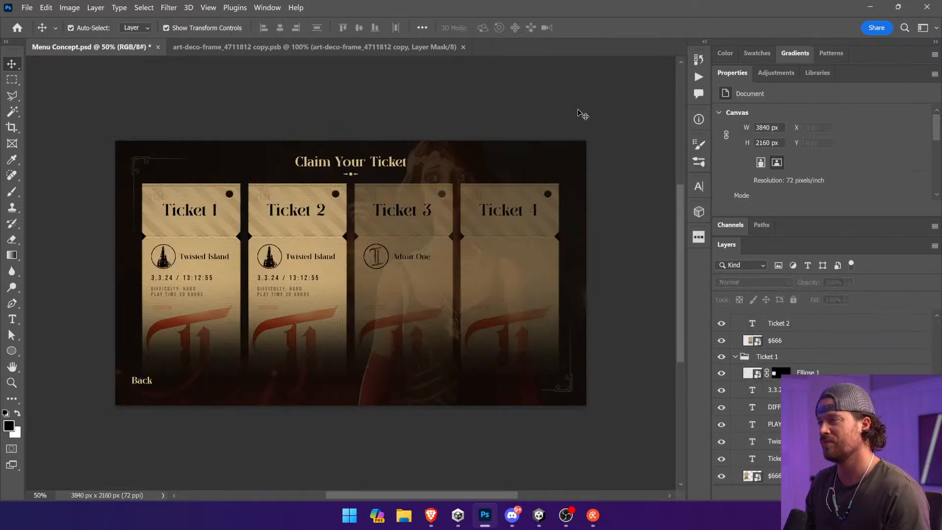
Step: Reopen the Ticket 1 smart object, delete the "2134" text layer, and save and close the file
ctrl+click(148, 200)
double_click(752, 476)
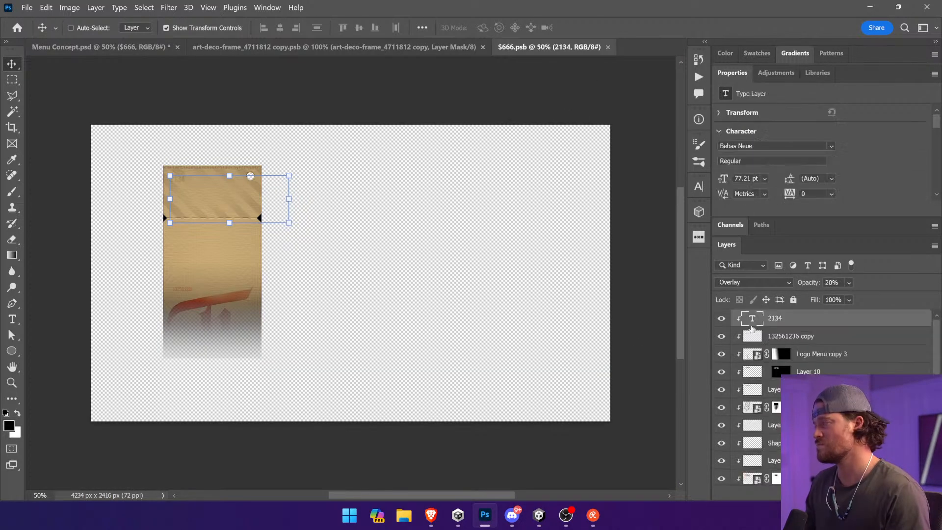
double_click(752, 319)
click(15, 65)
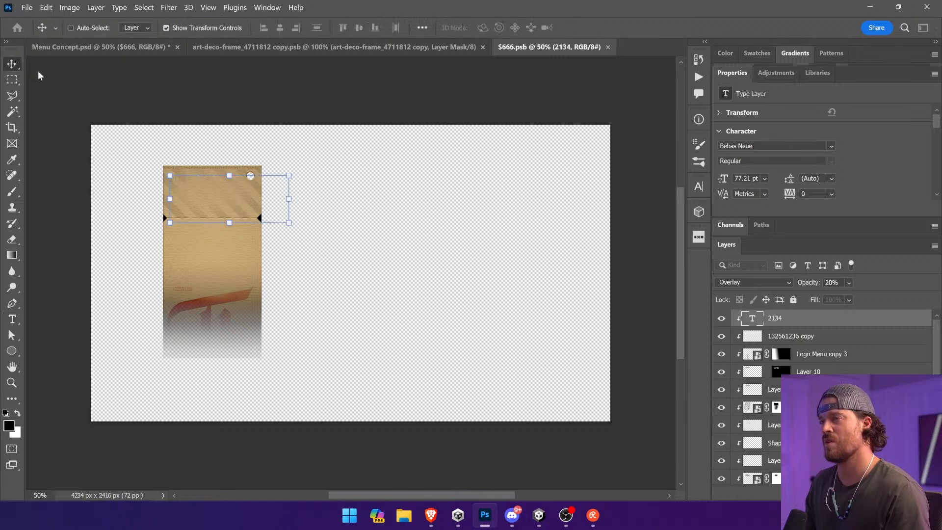
key(z)
click(244, 219)
key(v)
click(12, 319)
click(18, 63)
key(Delete)
key(ctrl+s)
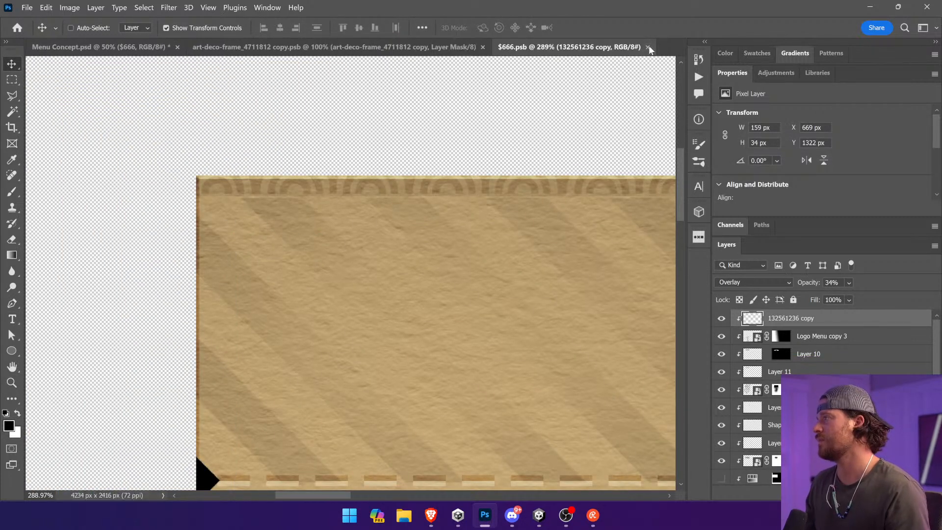
click(649, 47)
ctrl+click(535, 86)
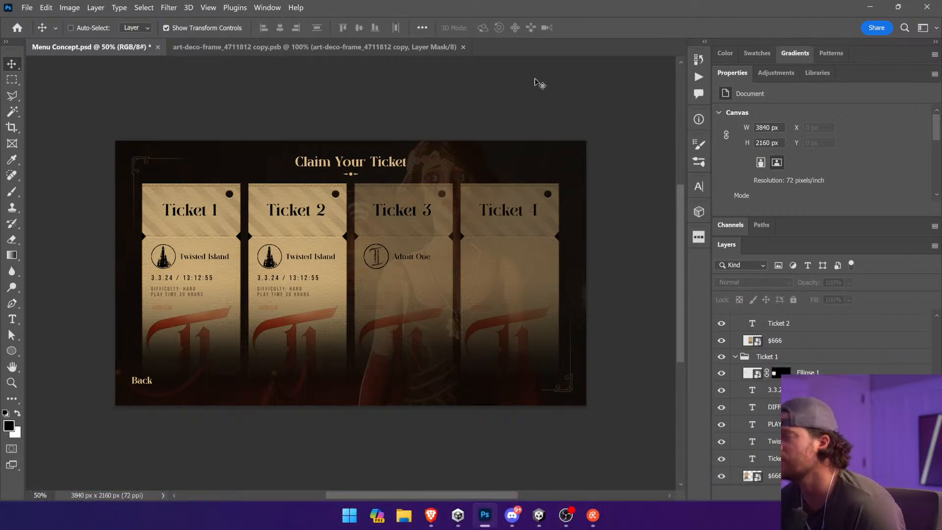
Step: Try to copy the emblem and "Admit One" text from Ticket 3 onto Ticket 4
click(449, 229)
key(Return)
drag(408, 274, 591, 312)
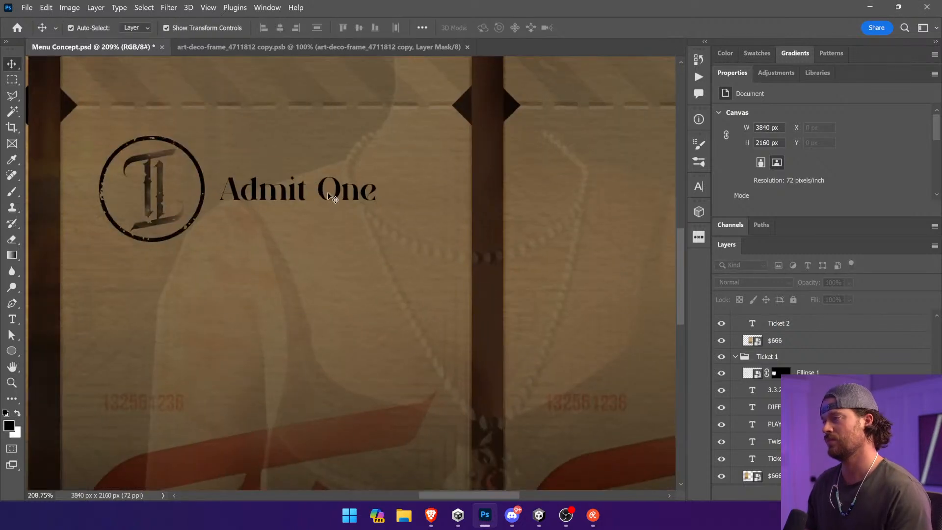
ctrl+click(332, 197)
ctrl+shift+click(204, 193)
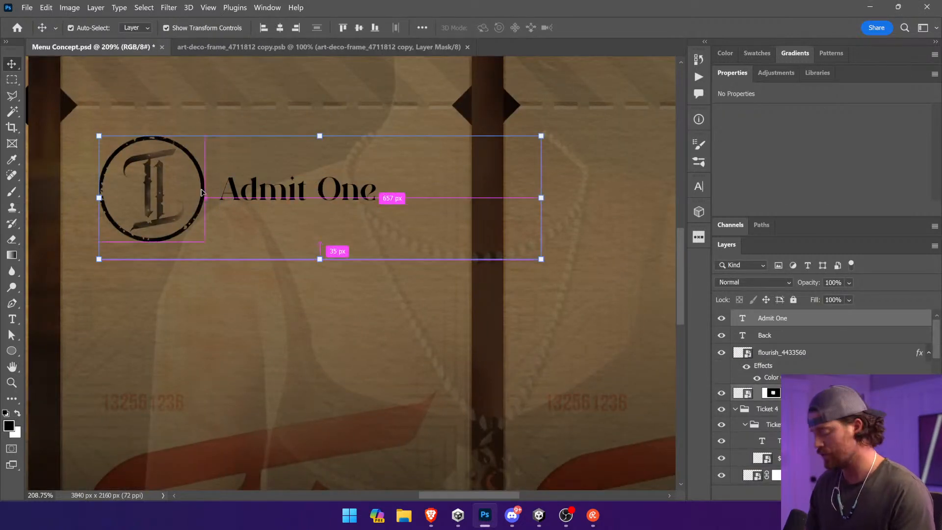
key(ctrl+0)
drag(224, 199, 368, 210)
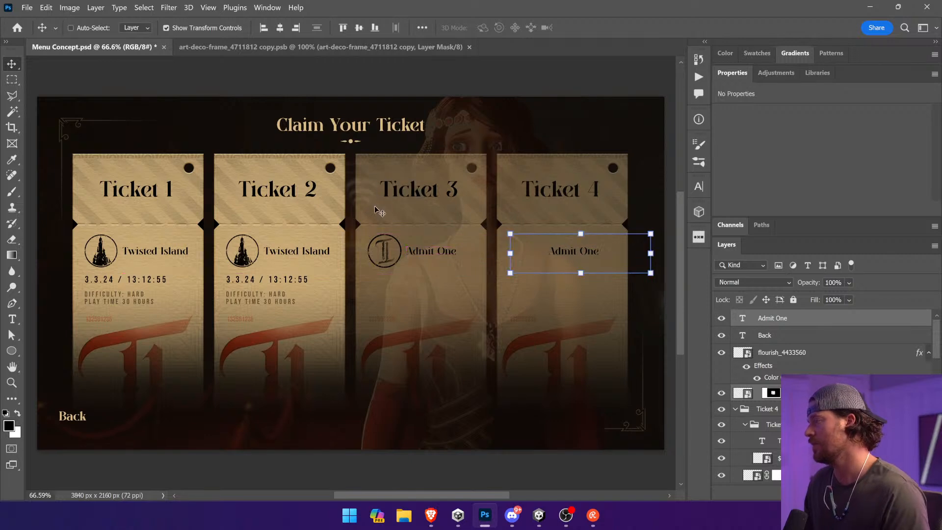
Step: Relink the Ticket 3 emblem's mask and duplicate the emblem with the "Admit One" text onto Ticket 4
scroll(767, 356, up, 3)
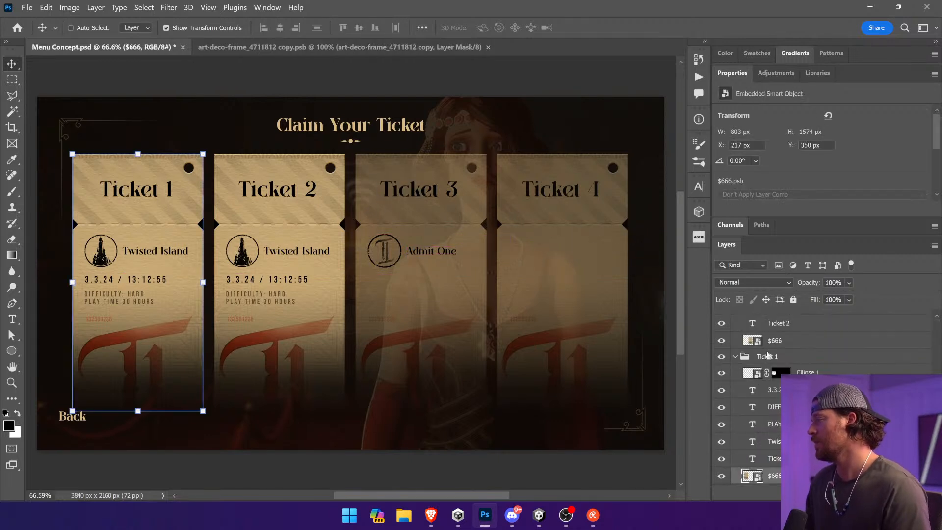
ctrl+click(382, 251)
ctrl+click(383, 256)
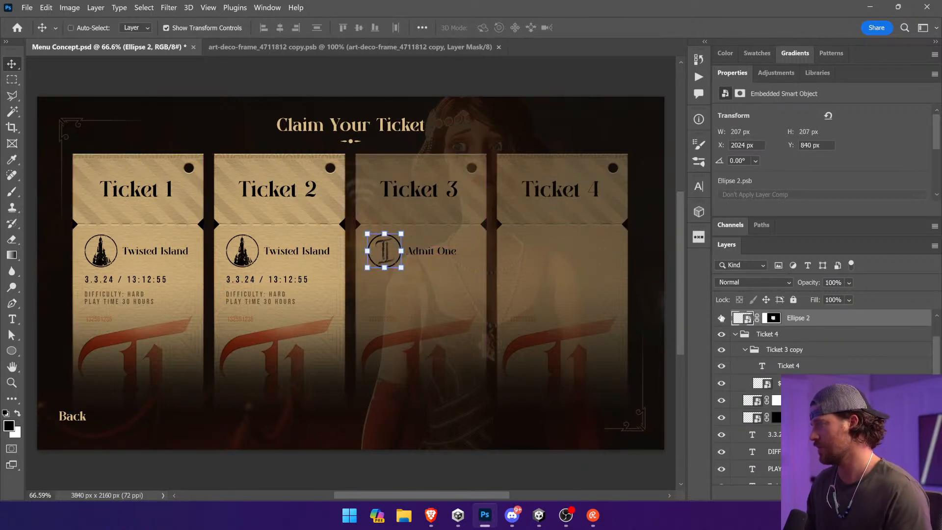
ctrl+shift+click(423, 260)
drag(423, 260, 563, 260)
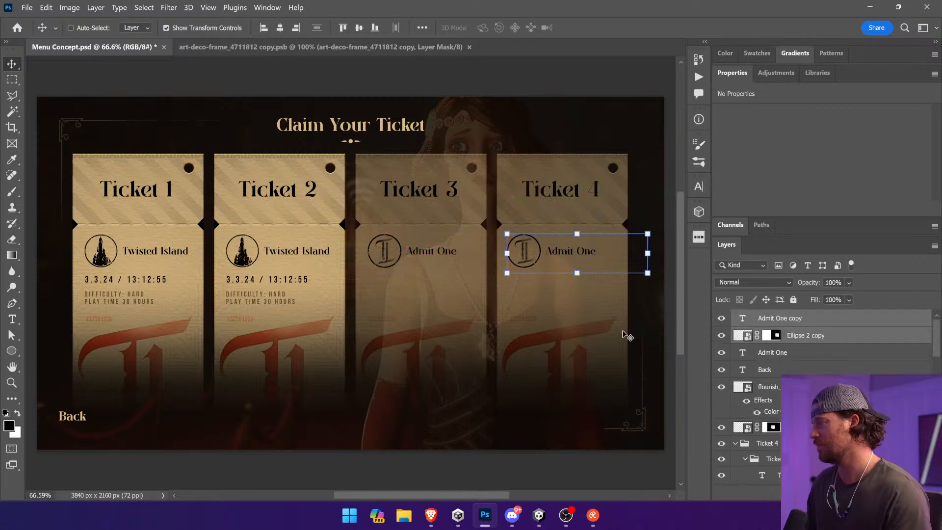
ctrl+click(648, 344)
click(463, 52)
click(81, 52)
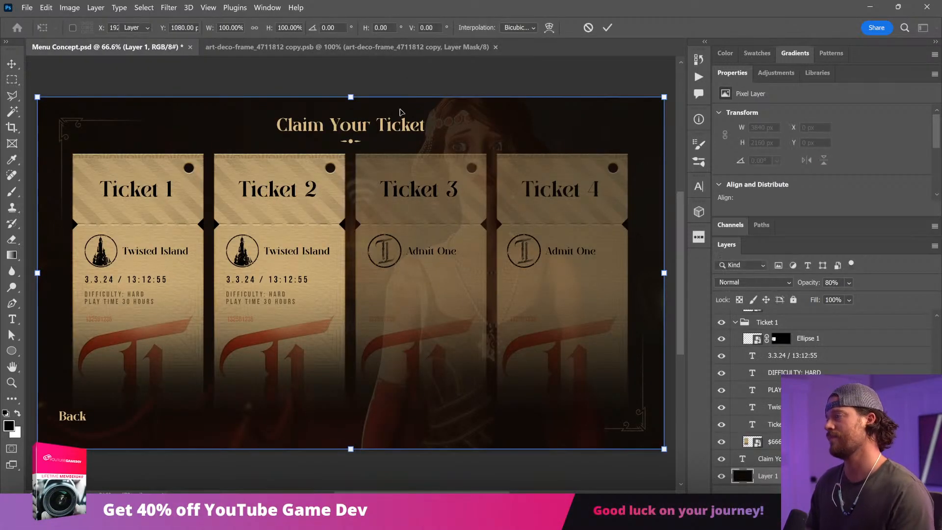
ctrl+click(417, 77)
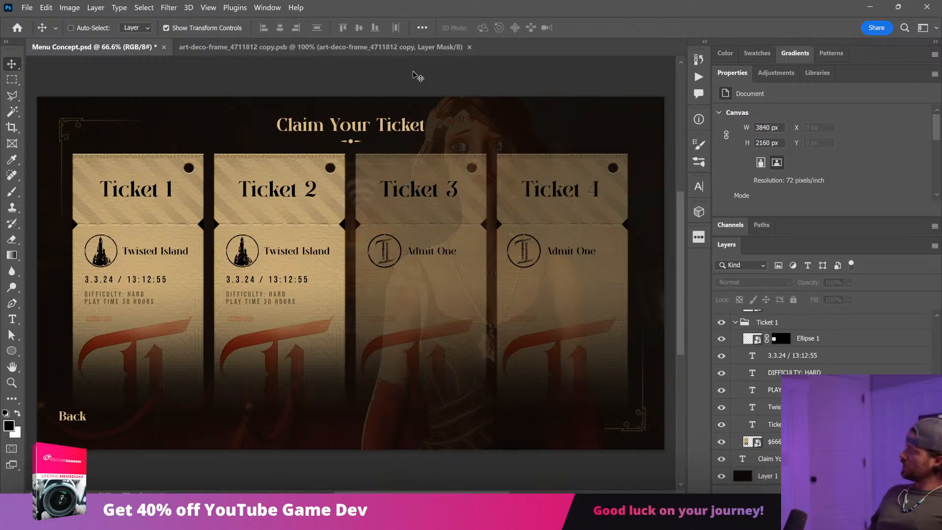